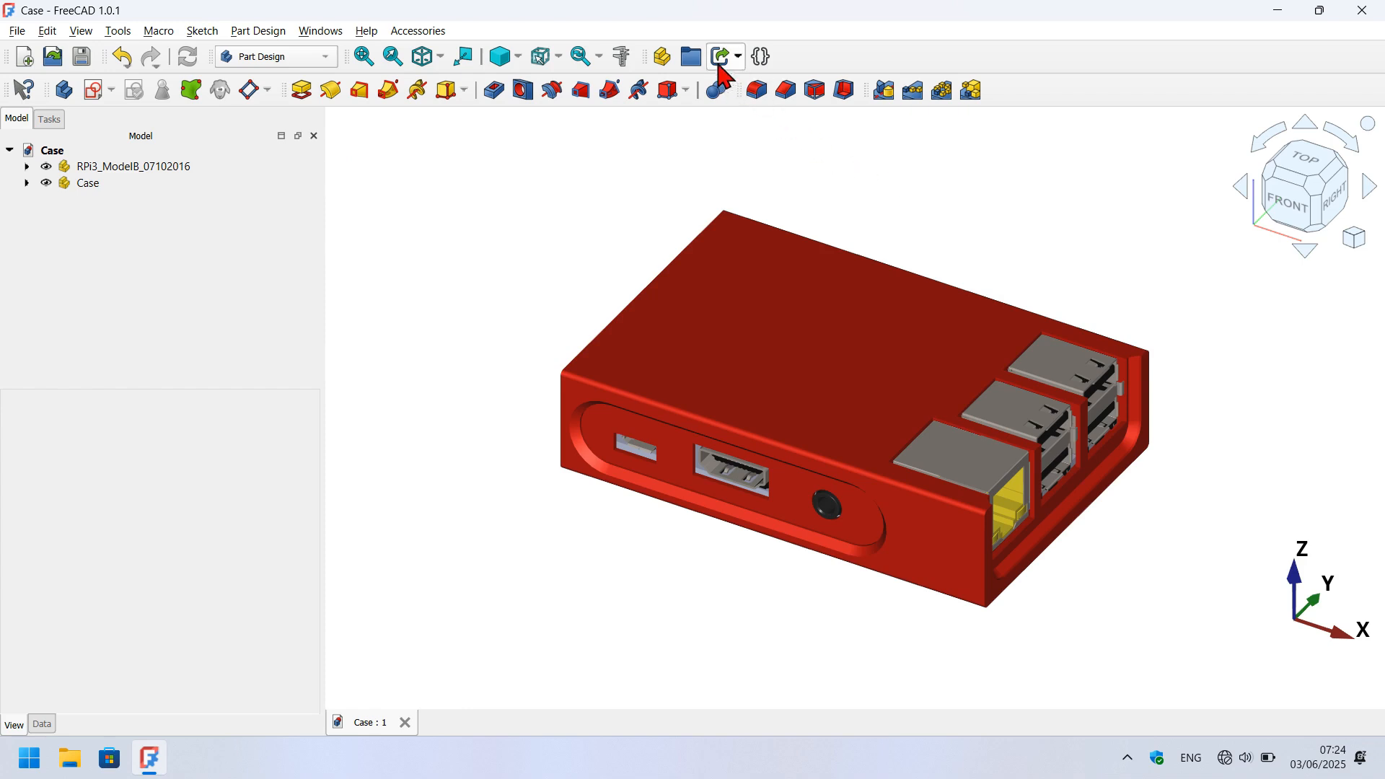
# Add an empty group to the finished Case document and save the file.
pyautogui.click(691, 57)
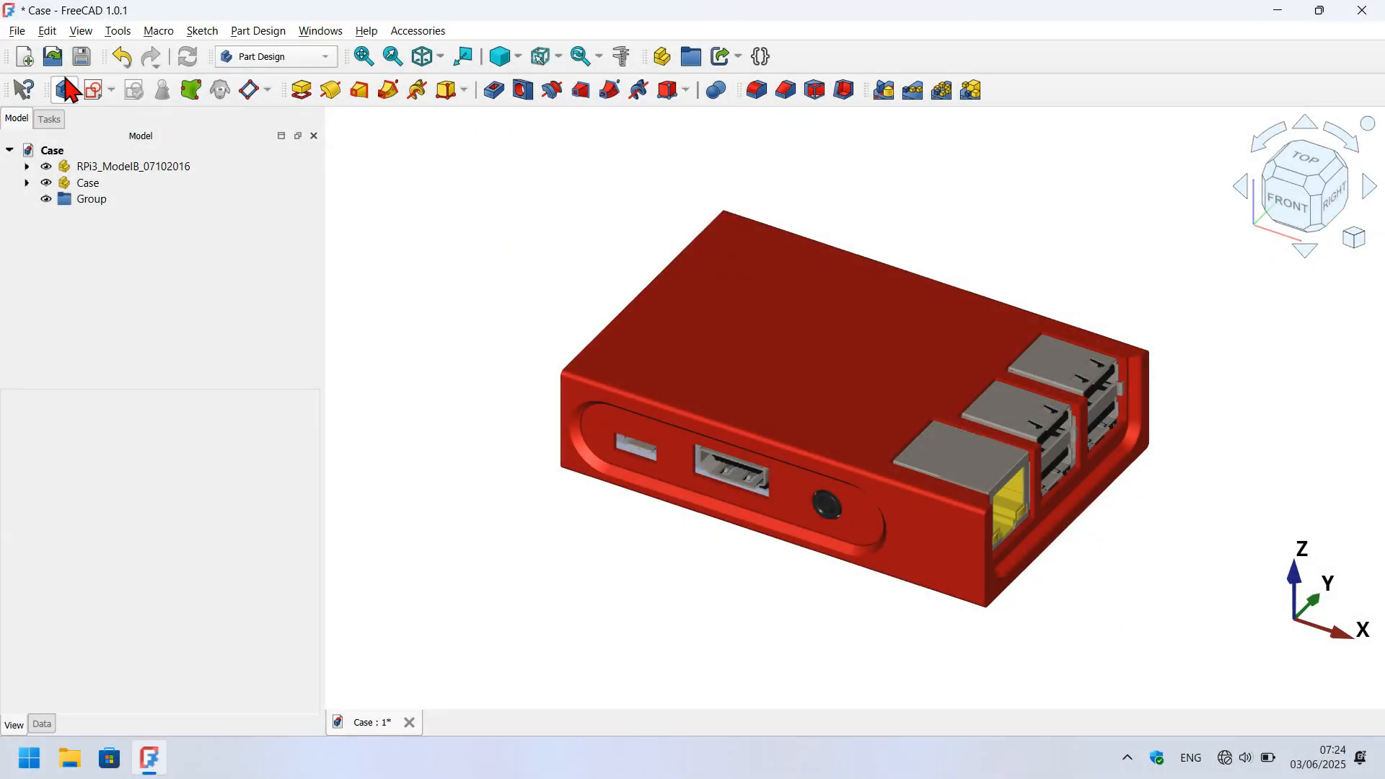
pyautogui.click(82, 57)
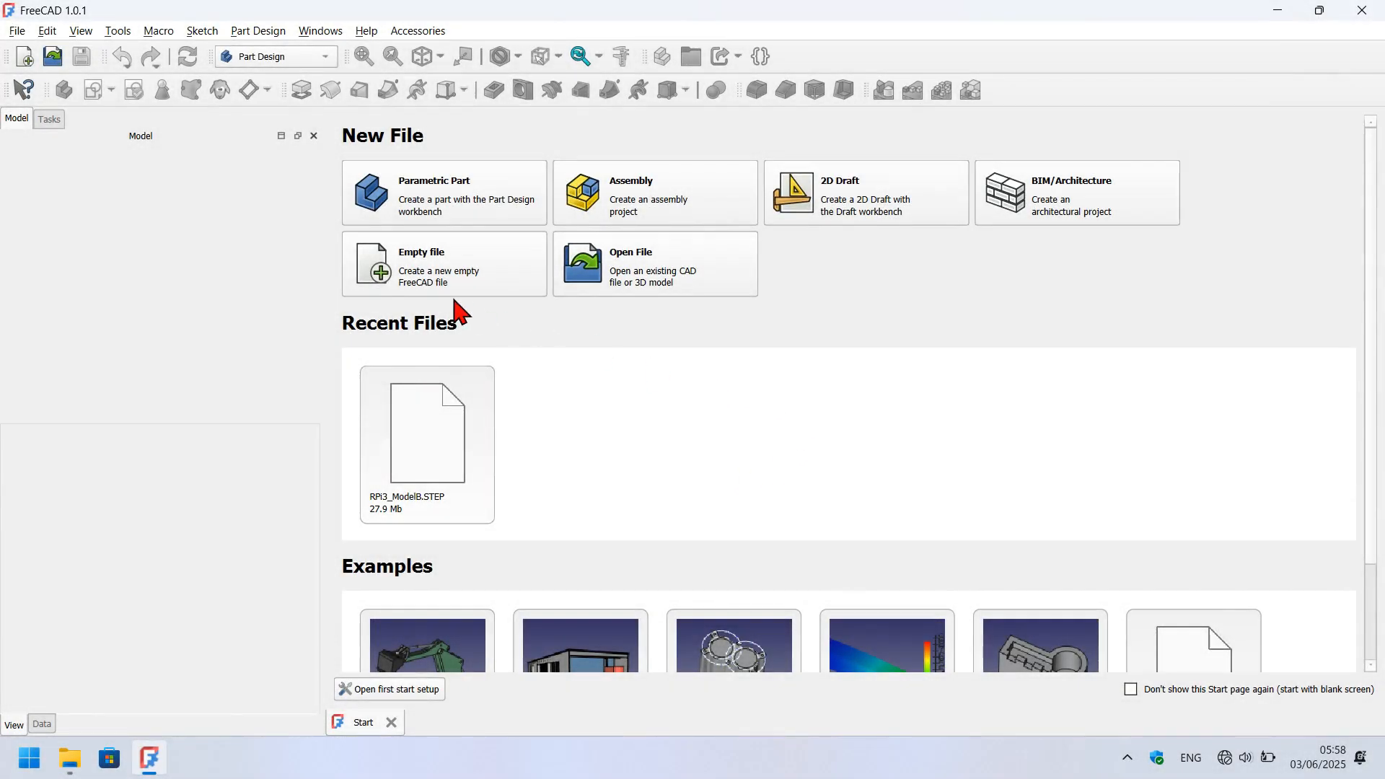
# Create a new empty file and save it as Case.FCStd in the Model folder, replacing the existing file.
pyautogui.click(476, 262)
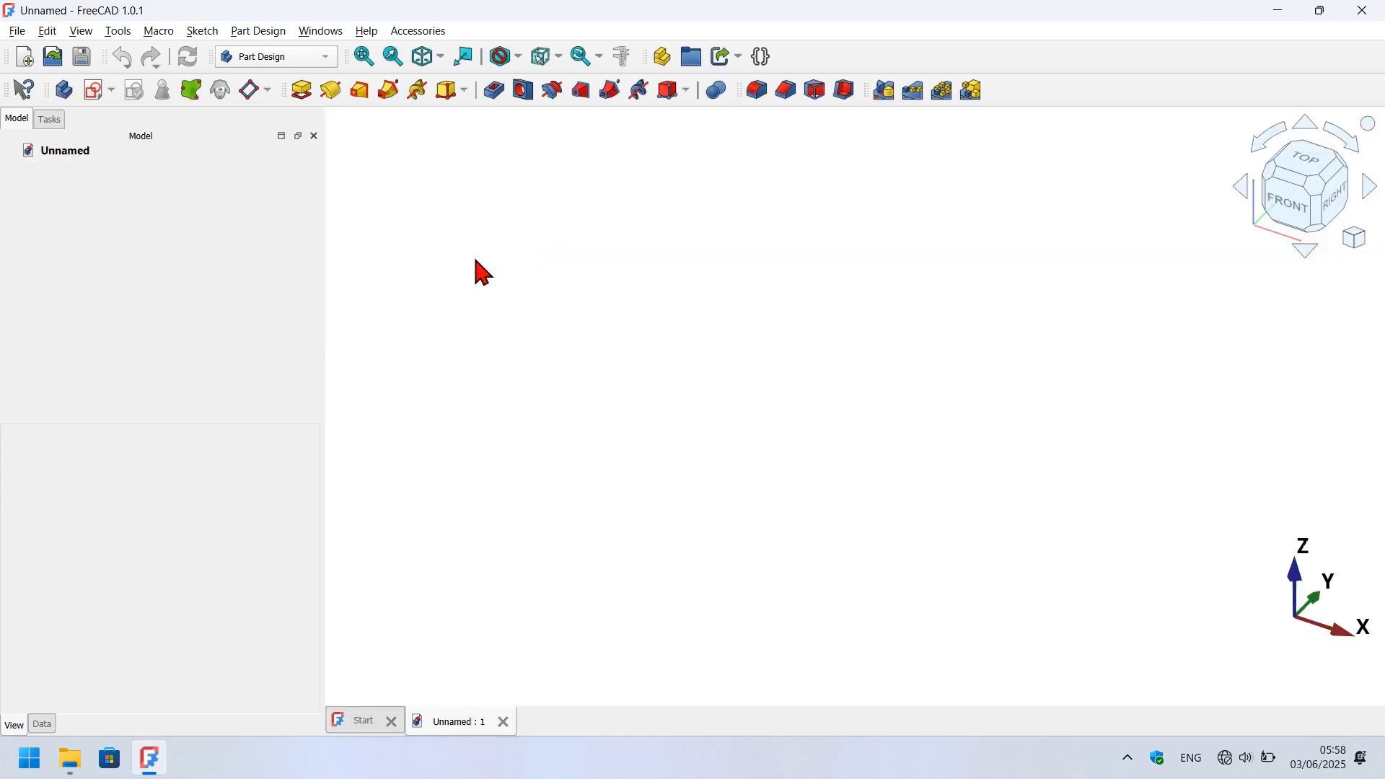
pyautogui.click(79, 65)
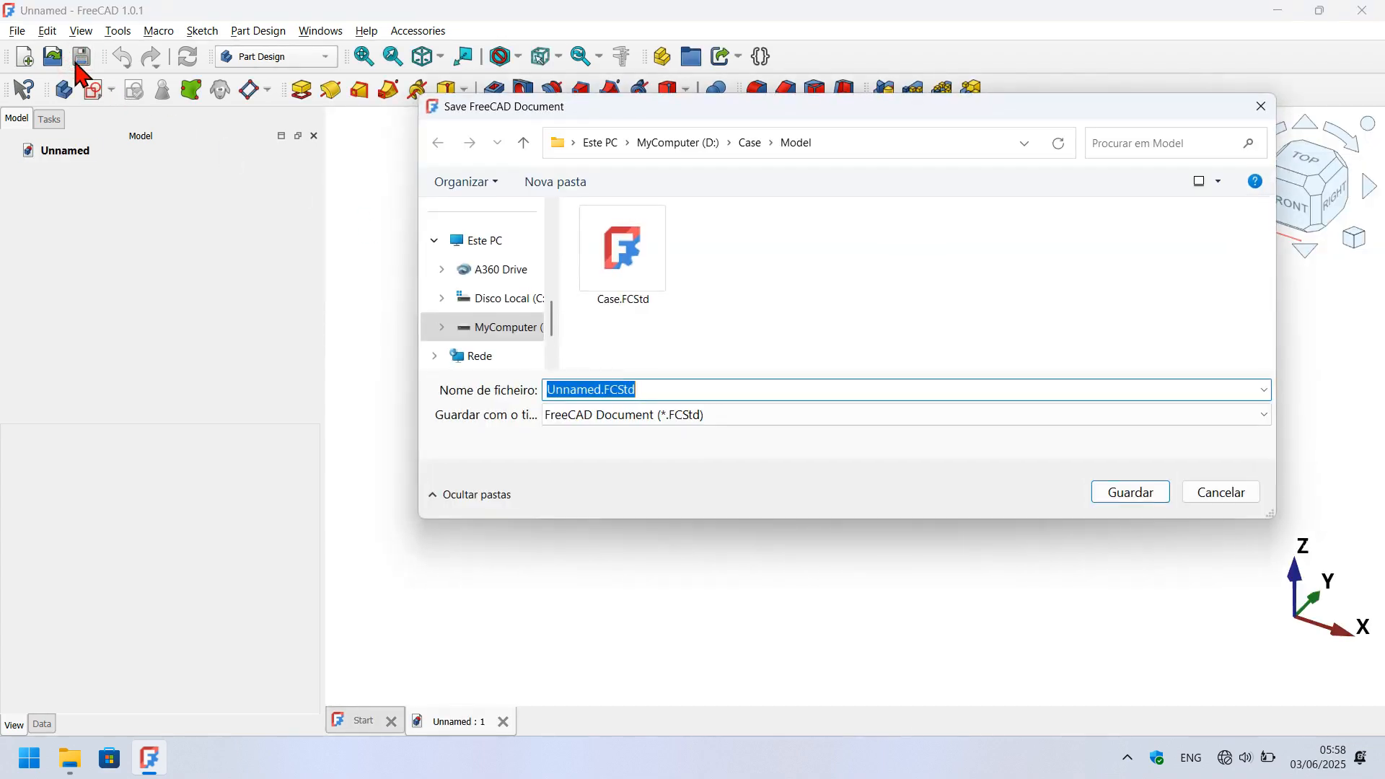
pyautogui.doubleClick(624, 267)
pyautogui.press('Left')
pyautogui.press('Return')
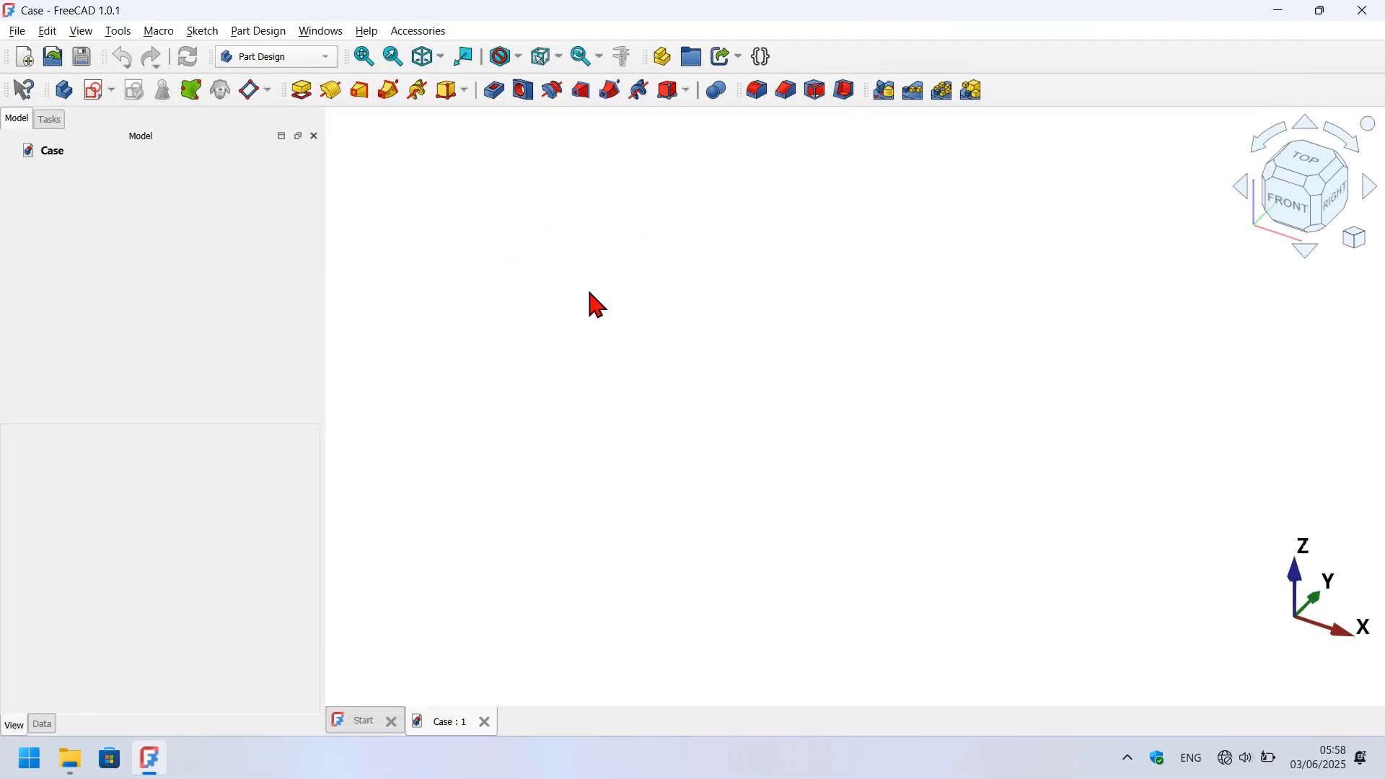
# Import the Raspberry Pi 3 Model B STEP model into the Case document.
pyautogui.click(17, 31)
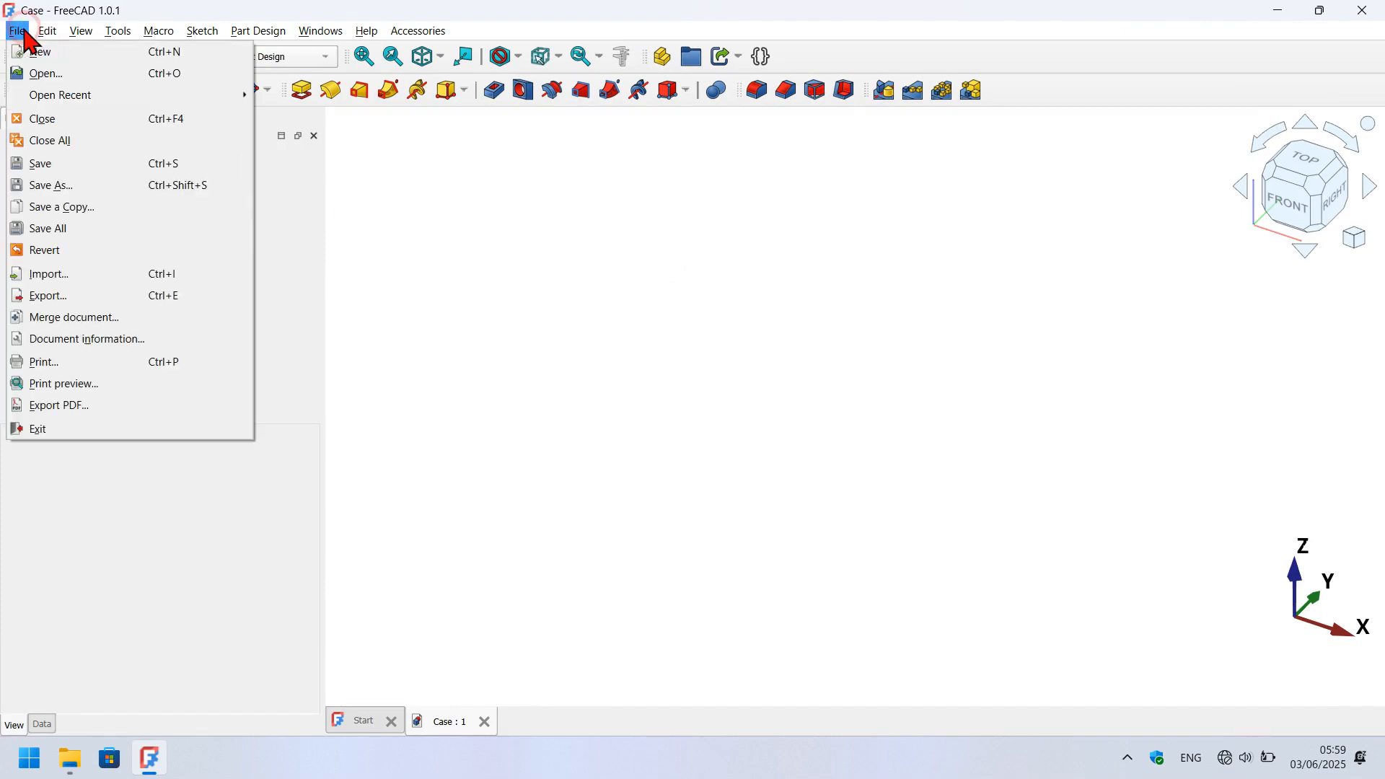
pyautogui.click(161, 275)
pyautogui.click(819, 309)
pyautogui.doubleClick(816, 303)
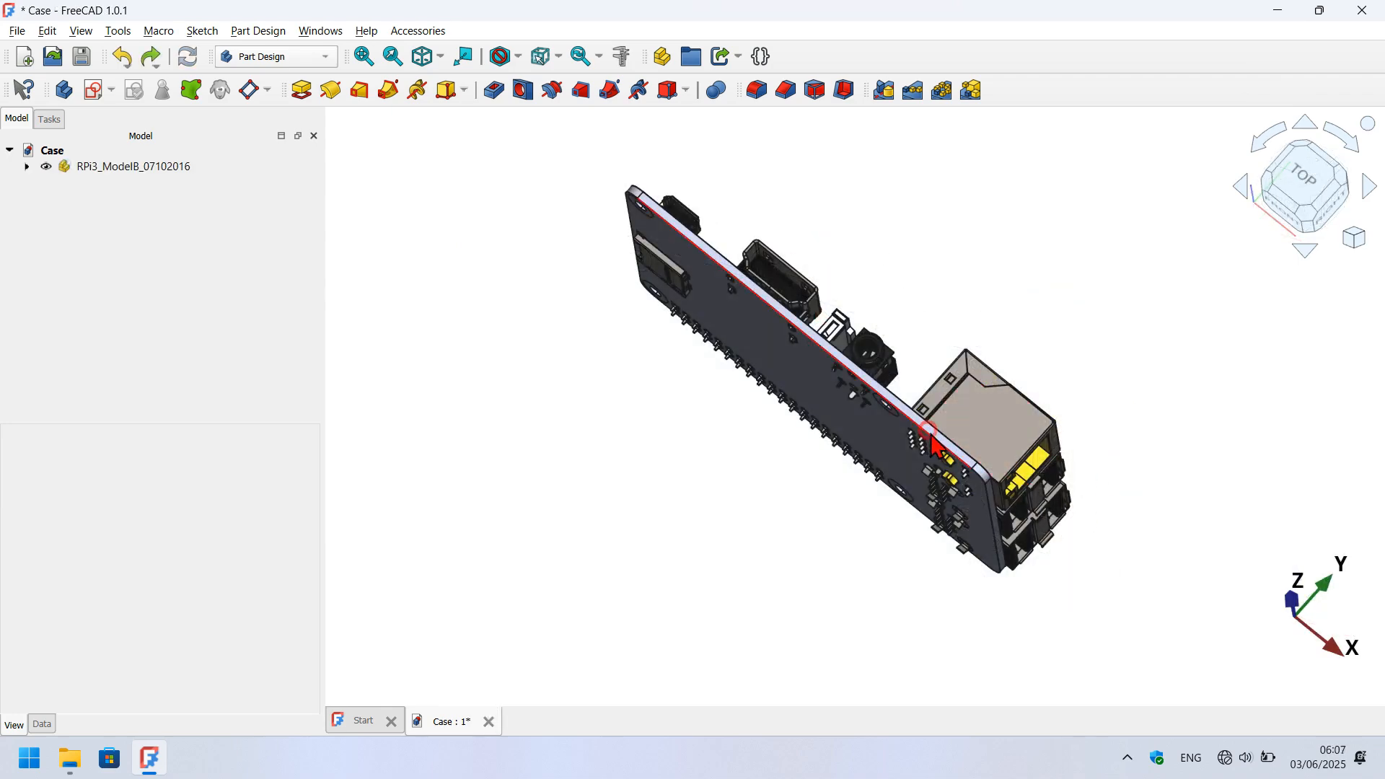
# Rotate the imported Raspberry Pi assembly 90° about the X axis so the board lies flat with its components facing up.
pyautogui.moveTo(980, 393); pyautogui.dragTo(1024, 404, button='middle')
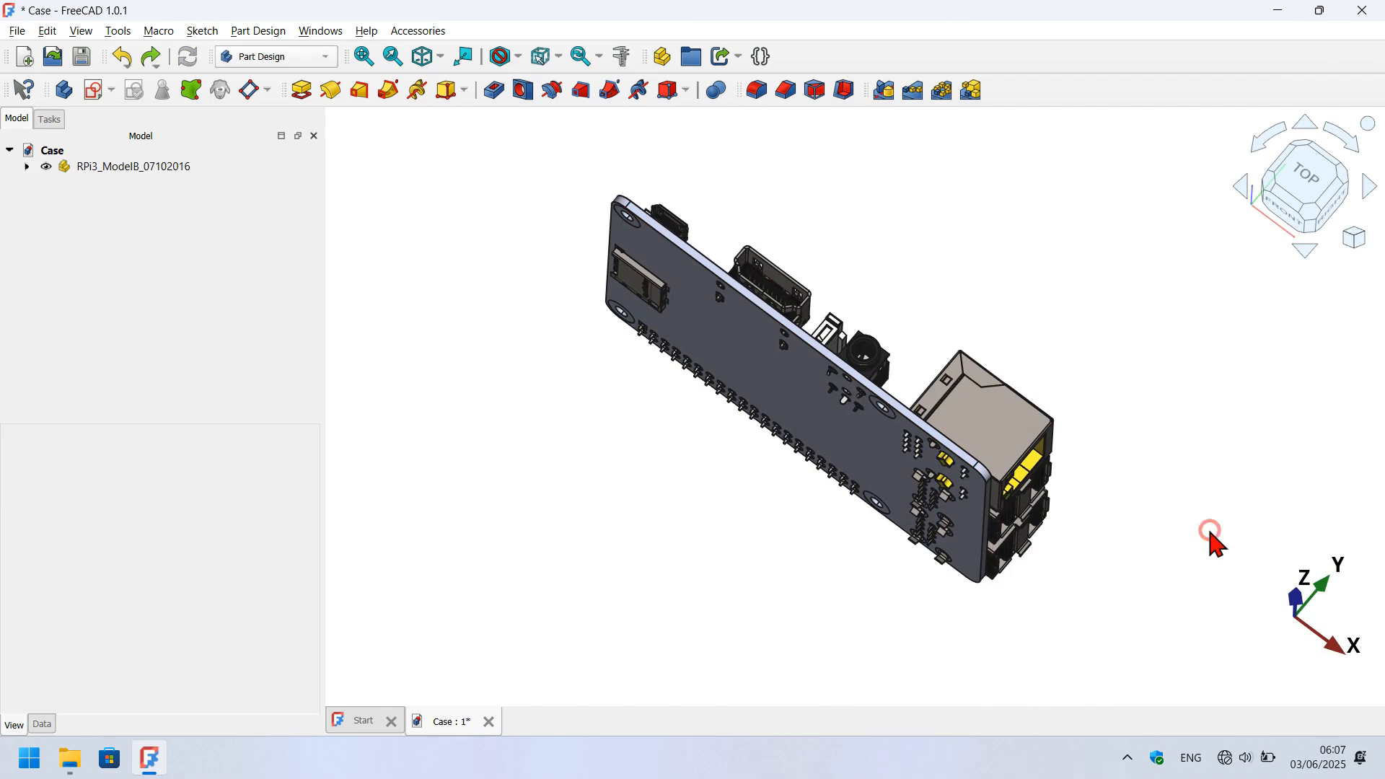
pyautogui.press('0')
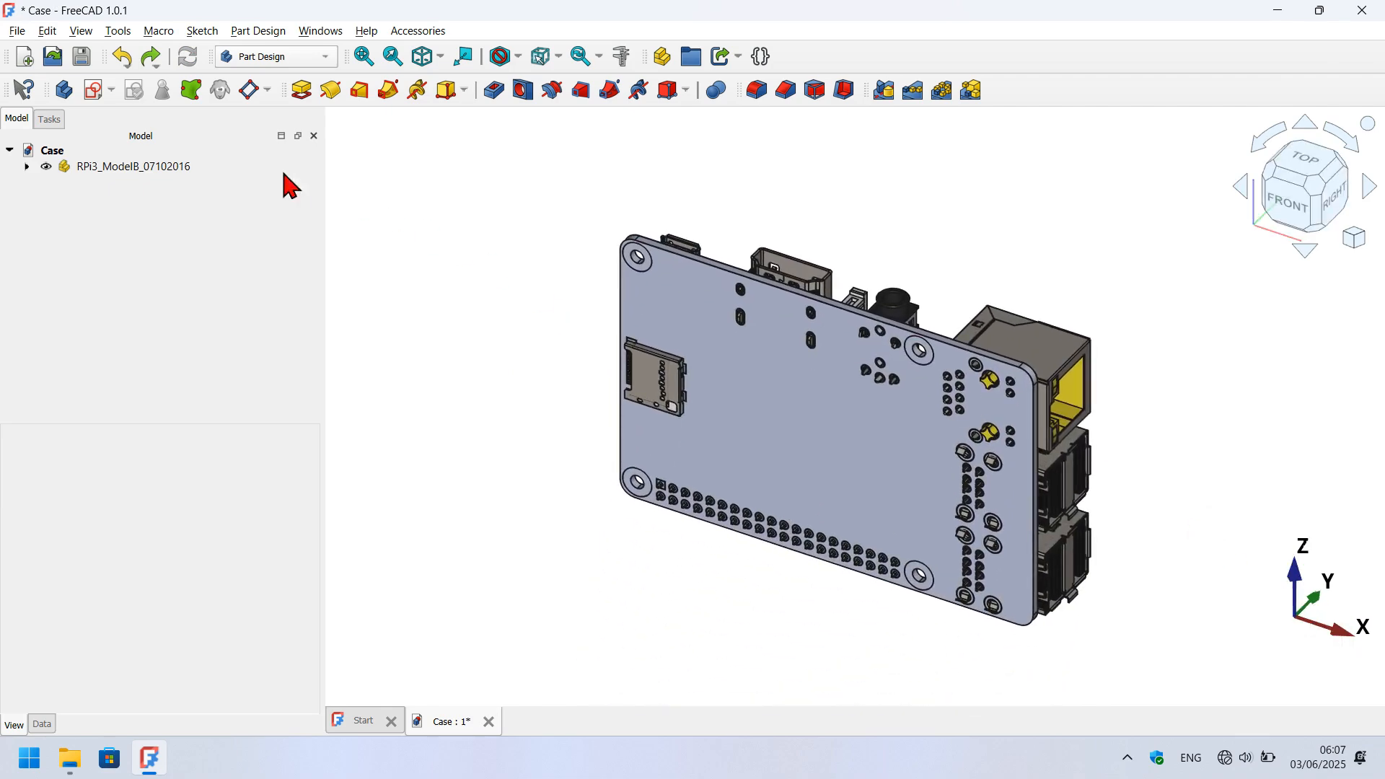
pyautogui.click(137, 168)
pyautogui.rightClick(137, 175)
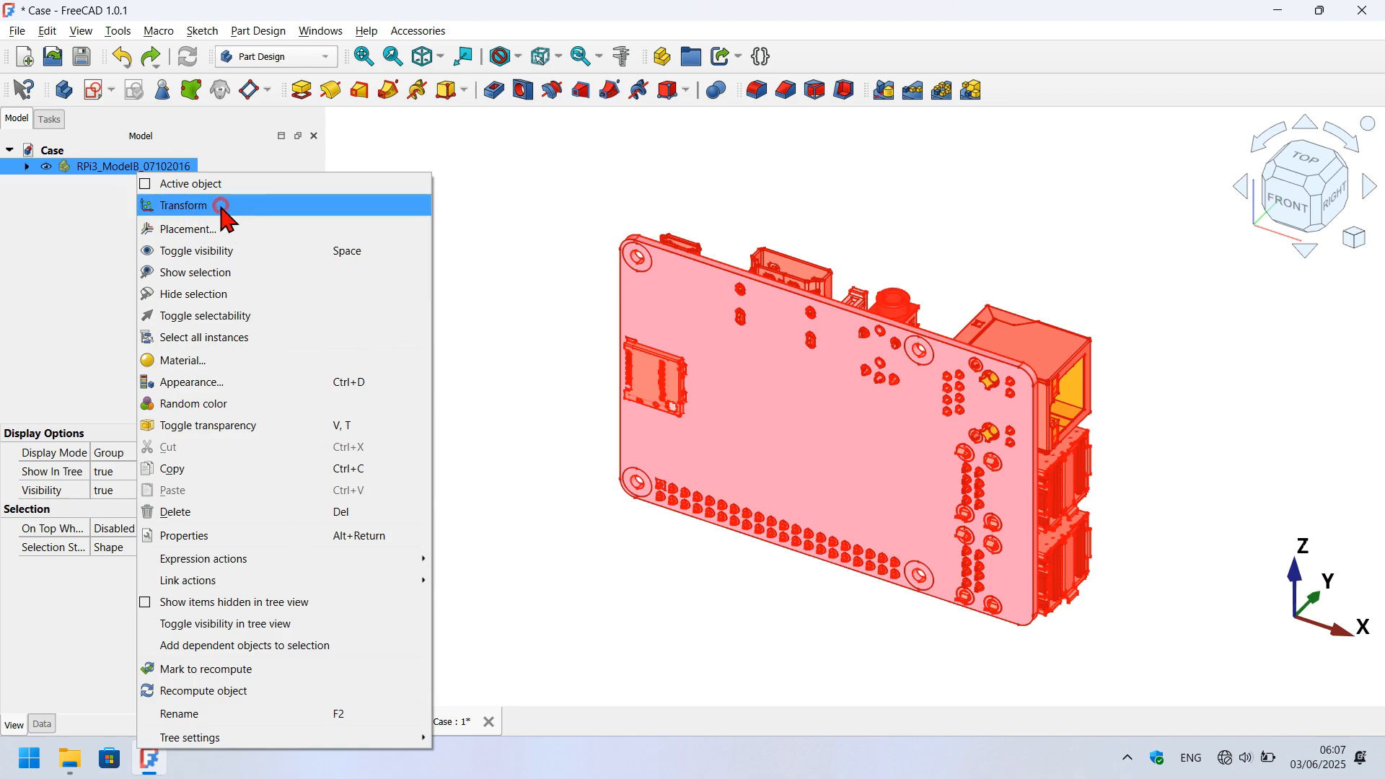
pyautogui.click(184, 206)
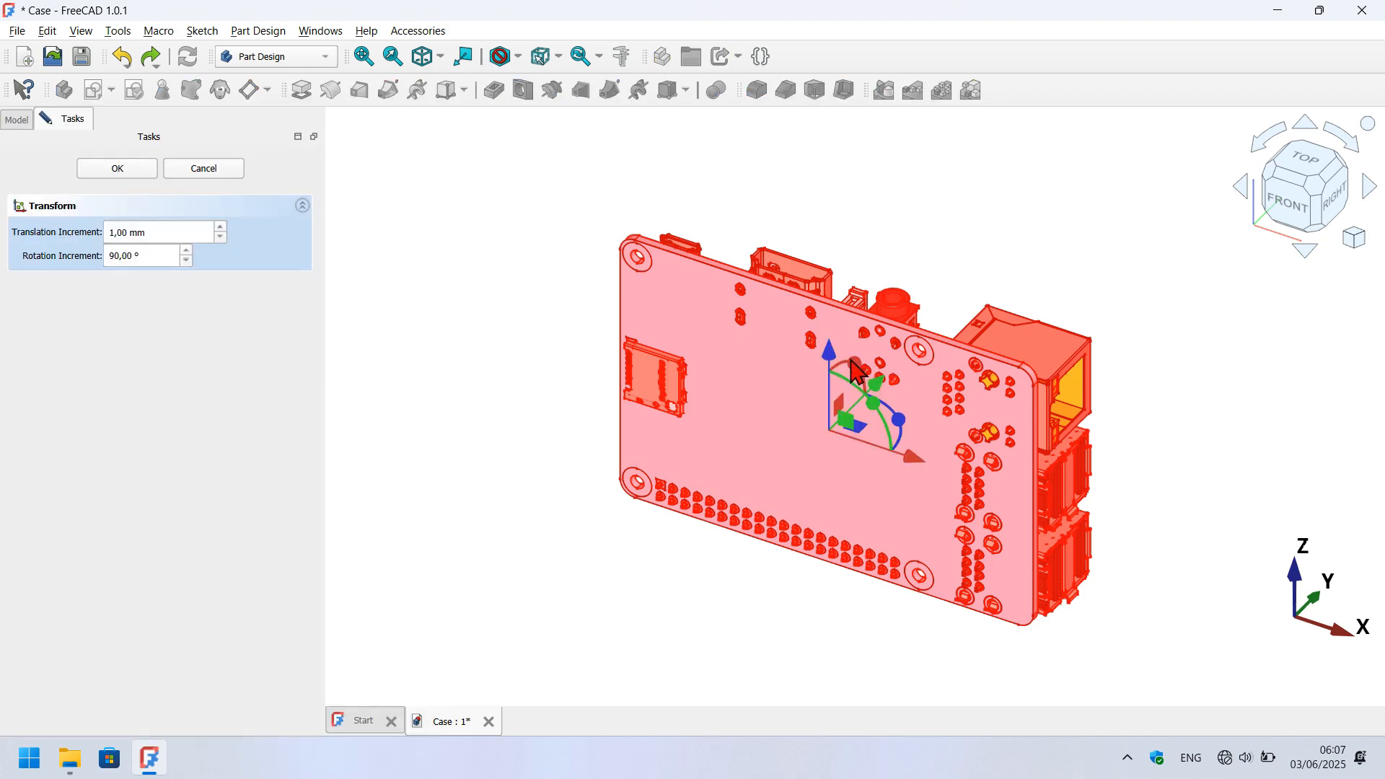
pyautogui.moveTo(855, 372); pyautogui.dragTo(788, 481)
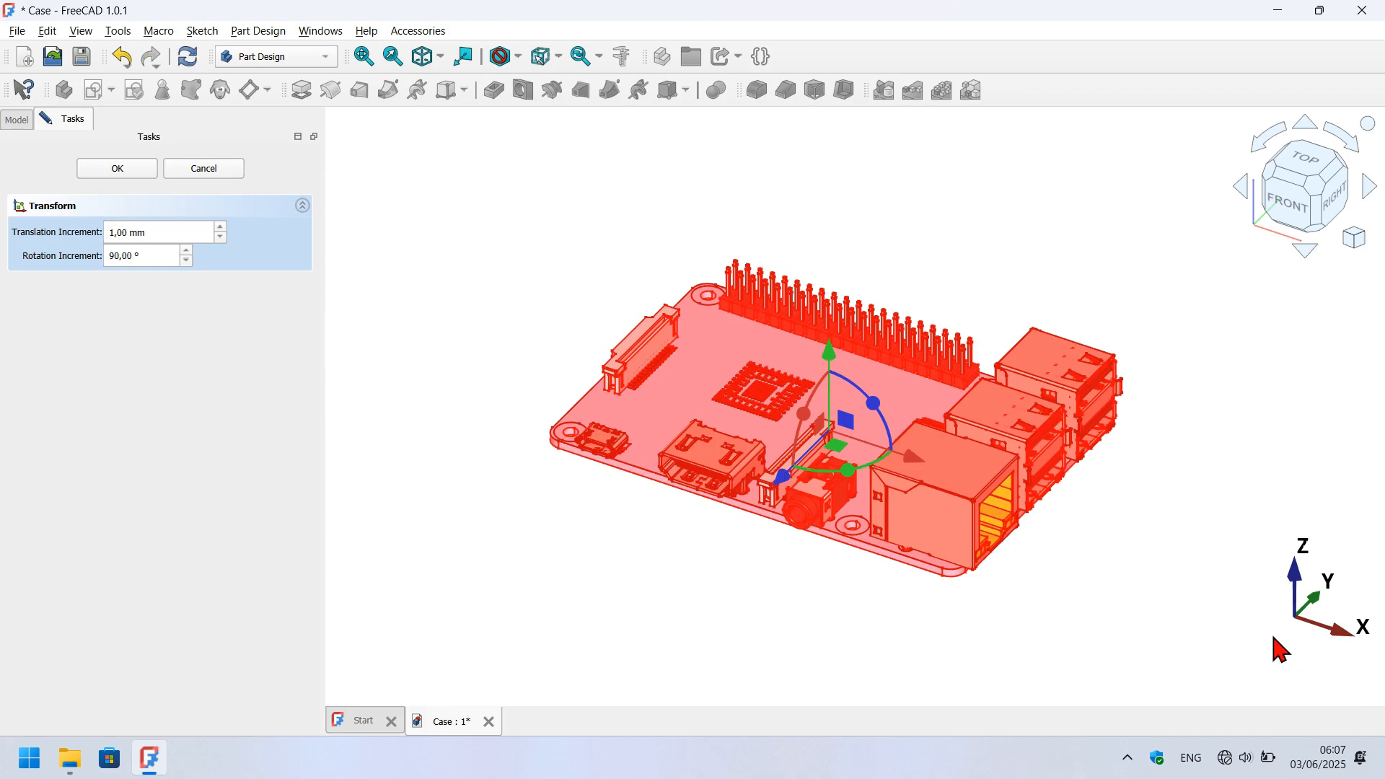
pyautogui.click(110, 170)
pyautogui.click(490, 252)
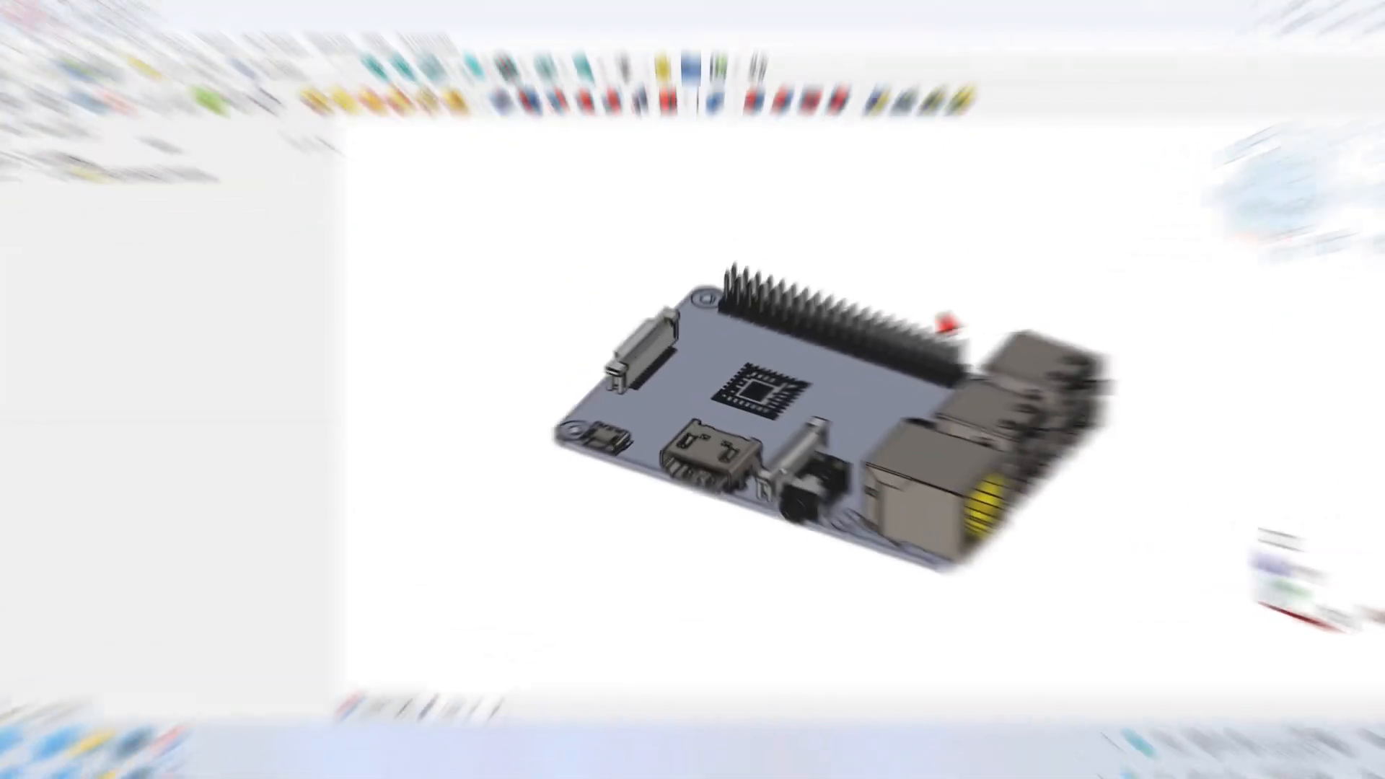
# Examine the component structure of the RPi3_ModelB_07102016 assembly and its PCB part.
pyautogui.moveTo(943, 316); pyautogui.dragTo(992, 339, button='middle')
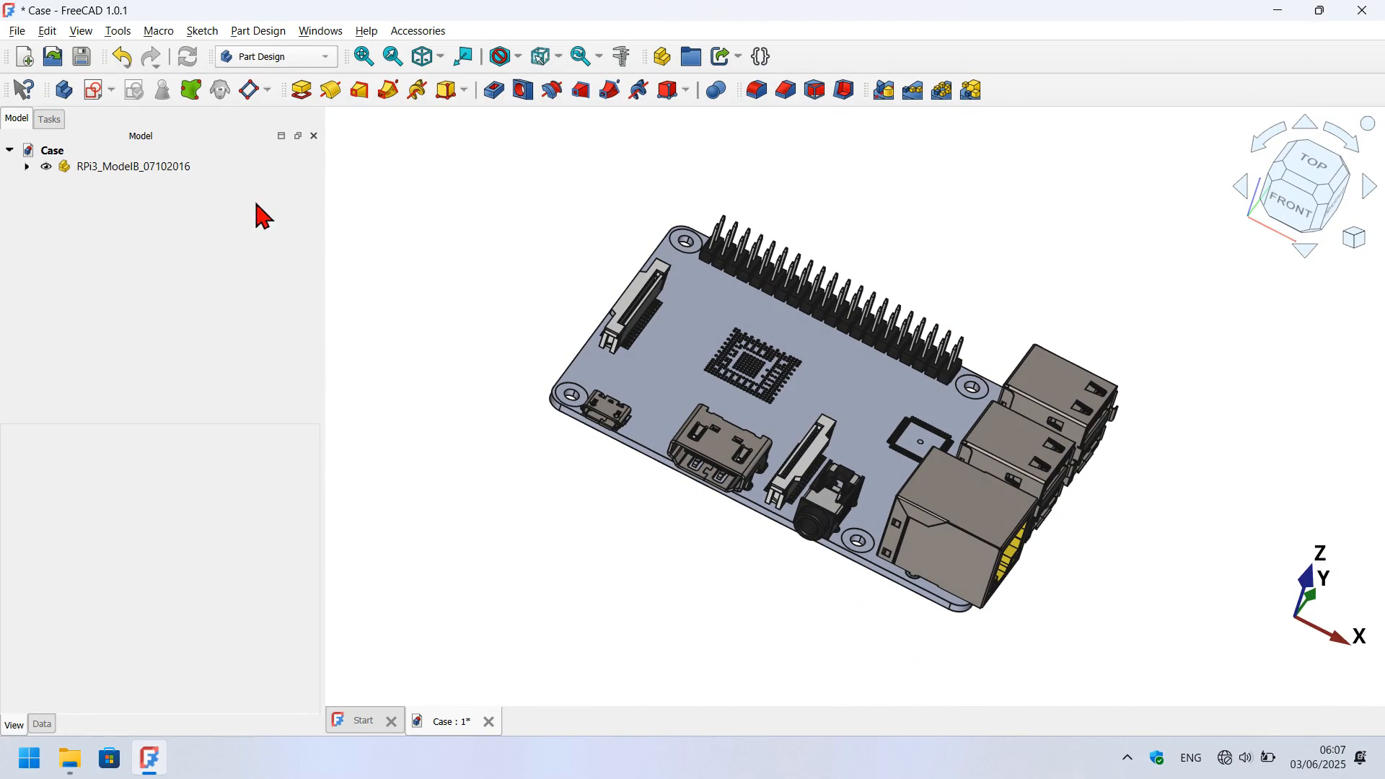
pyautogui.click(43, 170)
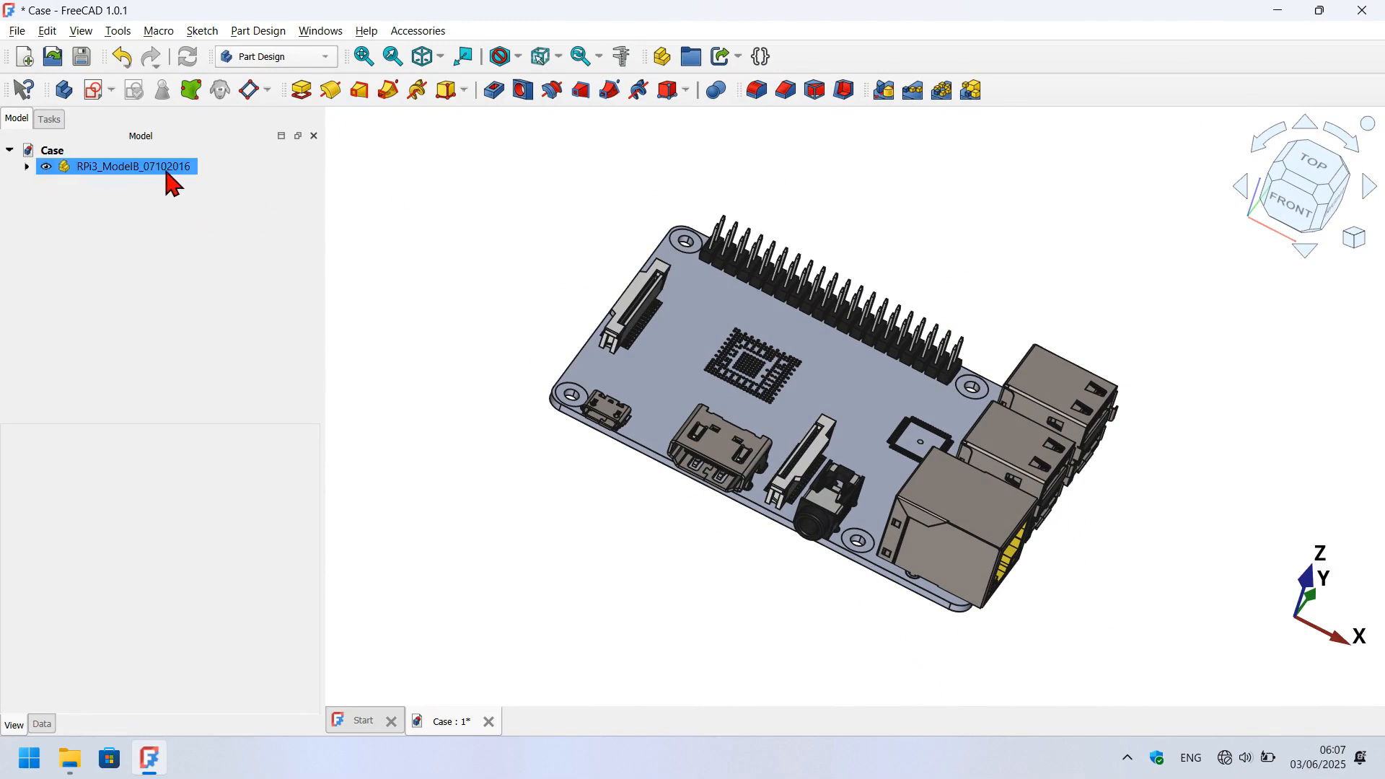
pyautogui.click(25, 168)
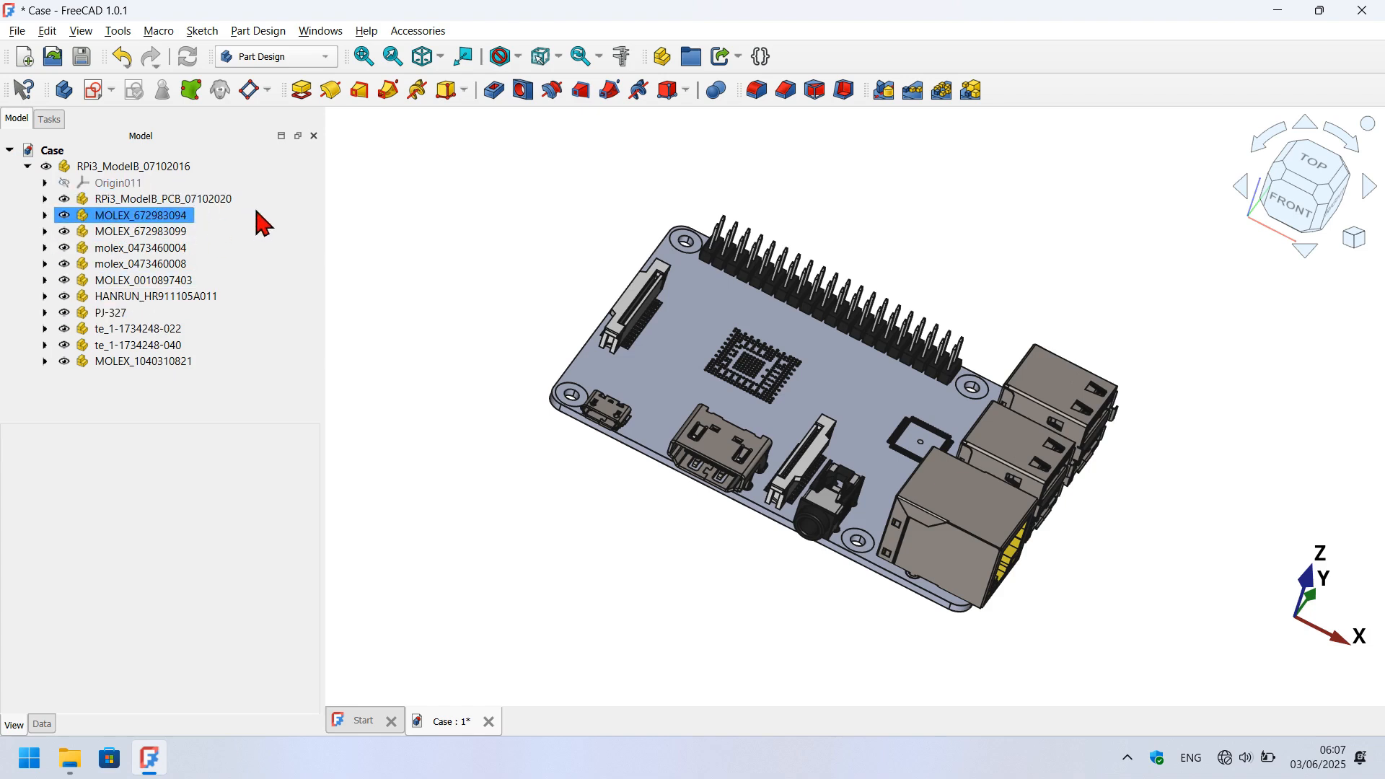
pyautogui.click(45, 199)
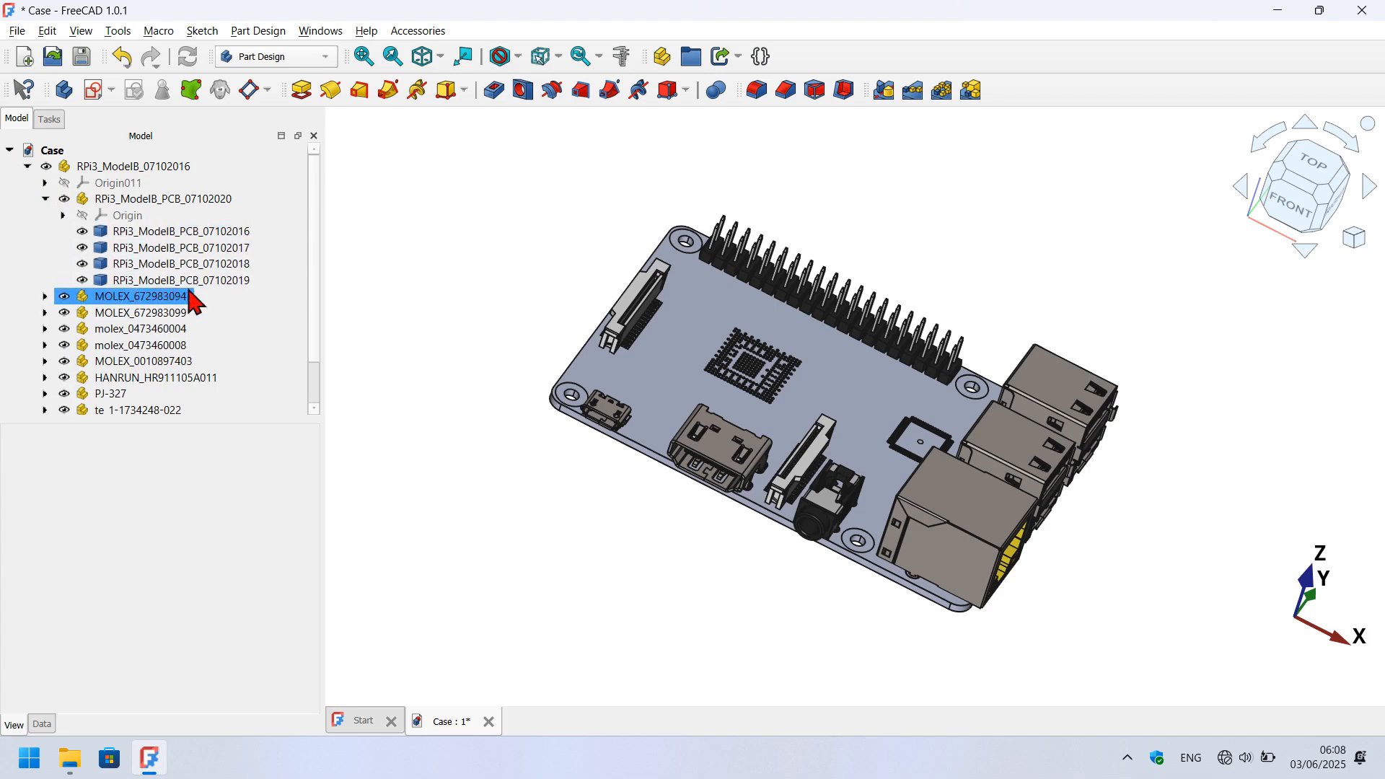
pyautogui.click(204, 236)
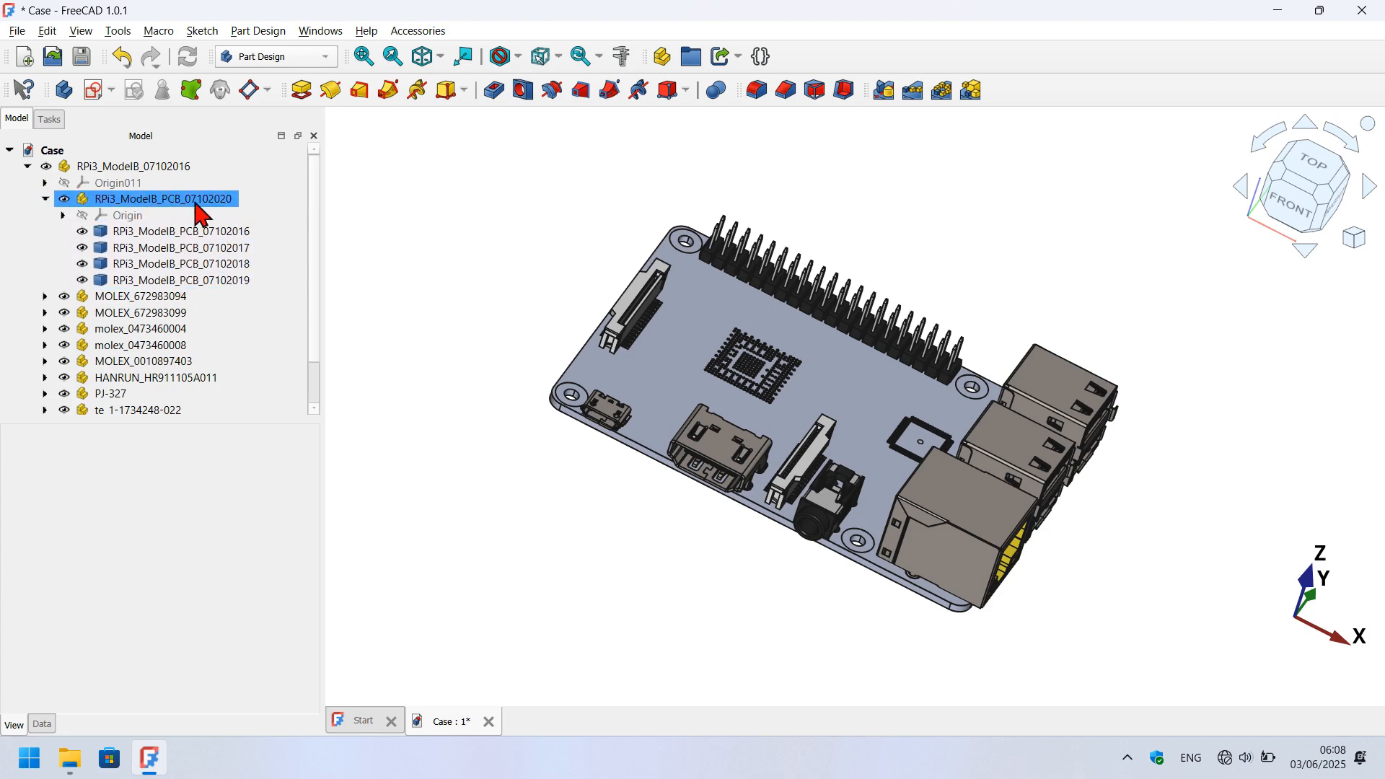
# Hide the RPi3_ModelB_PCB_07102020 part to inspect the remaining components, show it again, and collapse the assembly structure.
pyautogui.click(165, 202)
pyautogui.press('space')
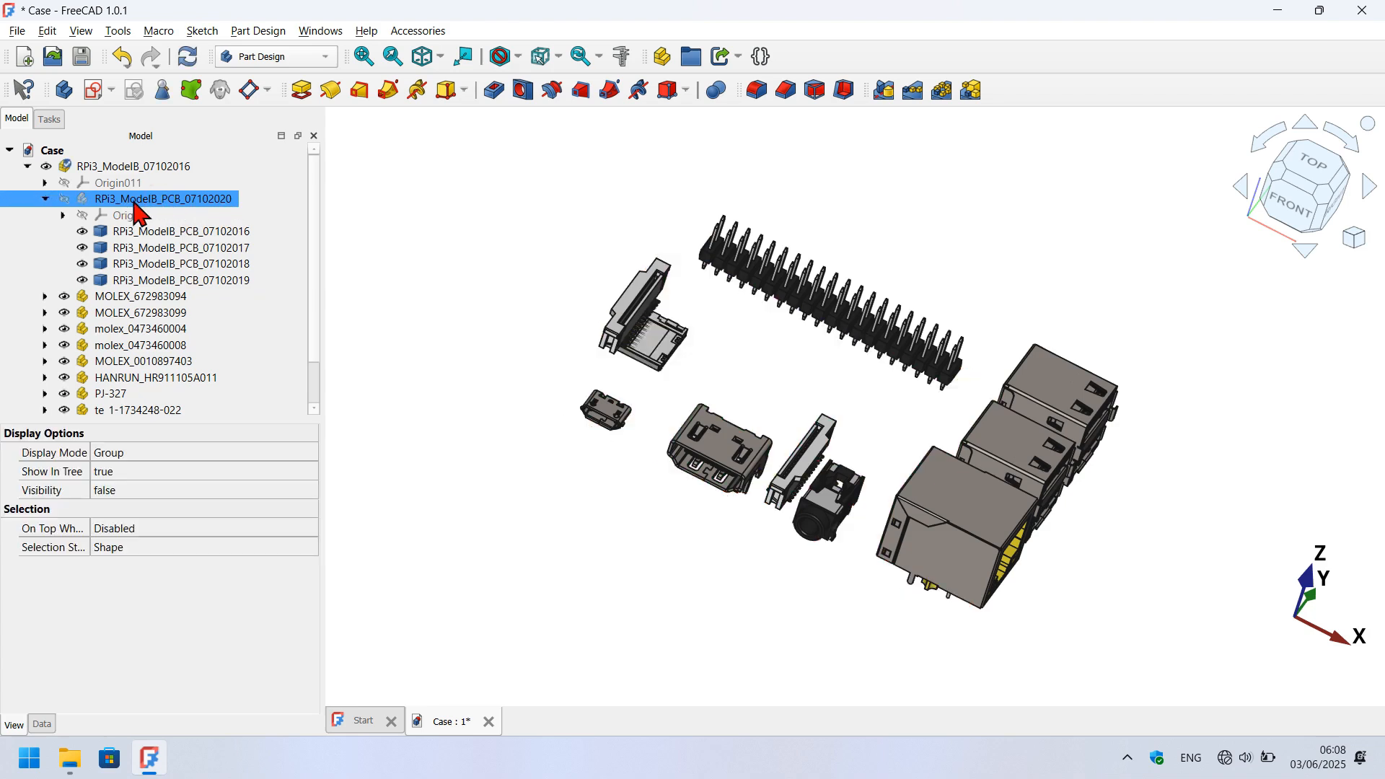
pyautogui.moveTo(820, 236); pyautogui.dragTo(782, 224, button='middle')
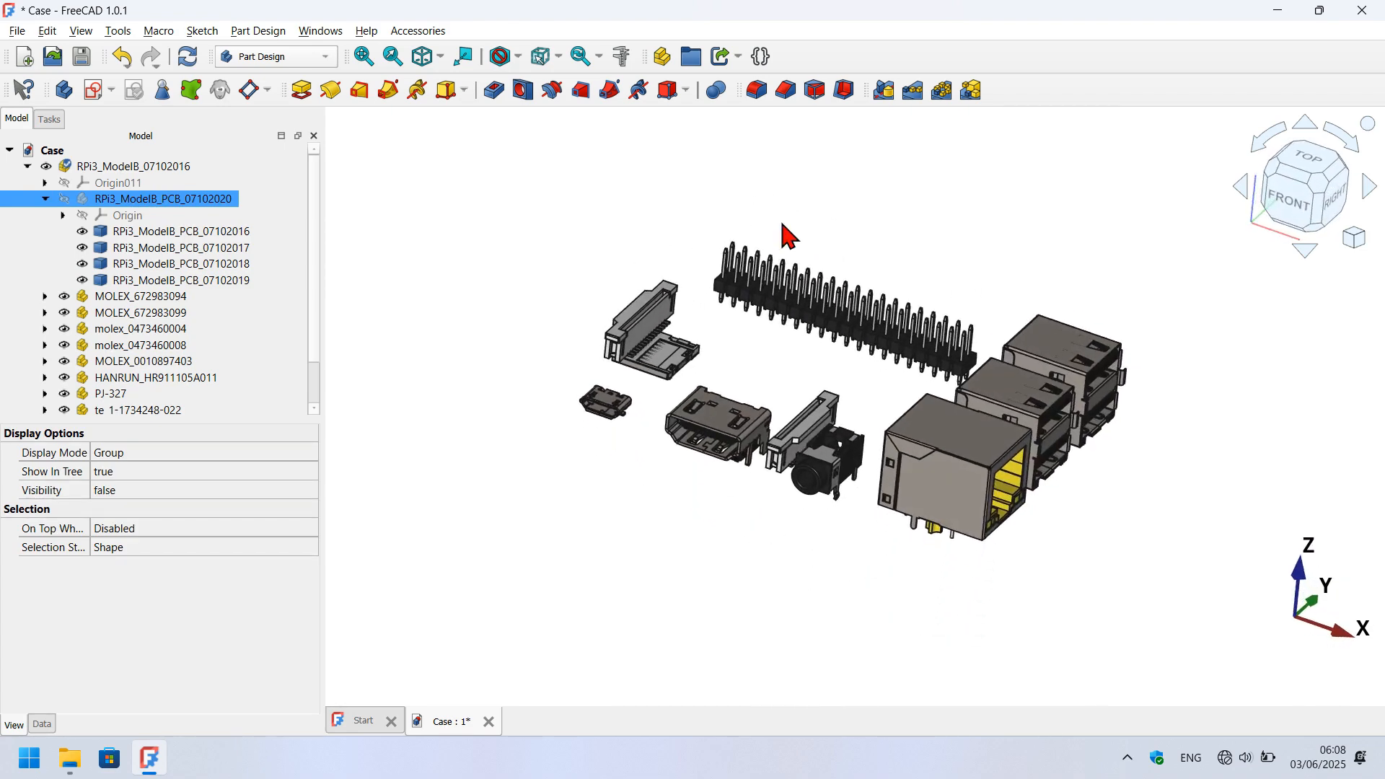
pyautogui.press('space')
pyautogui.click(474, 281)
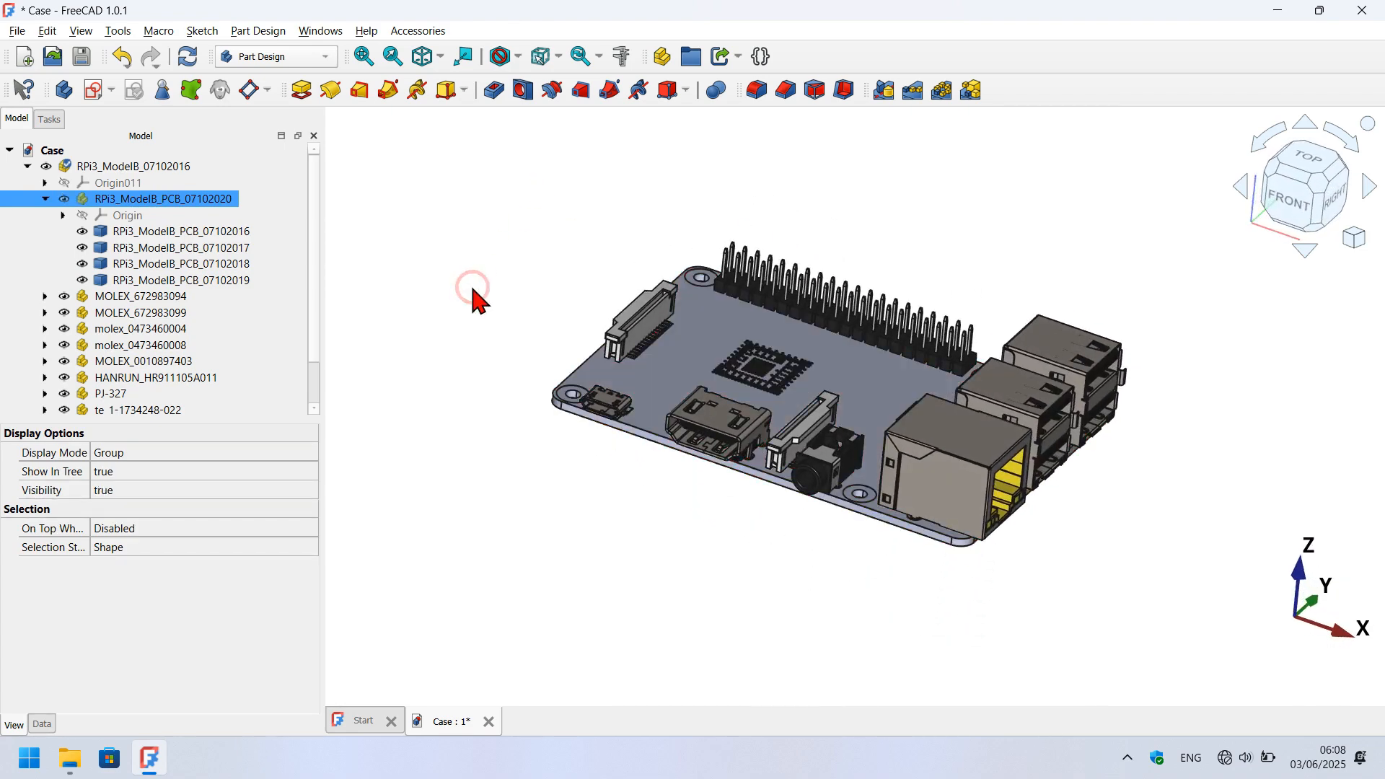
pyautogui.click(267, 230)
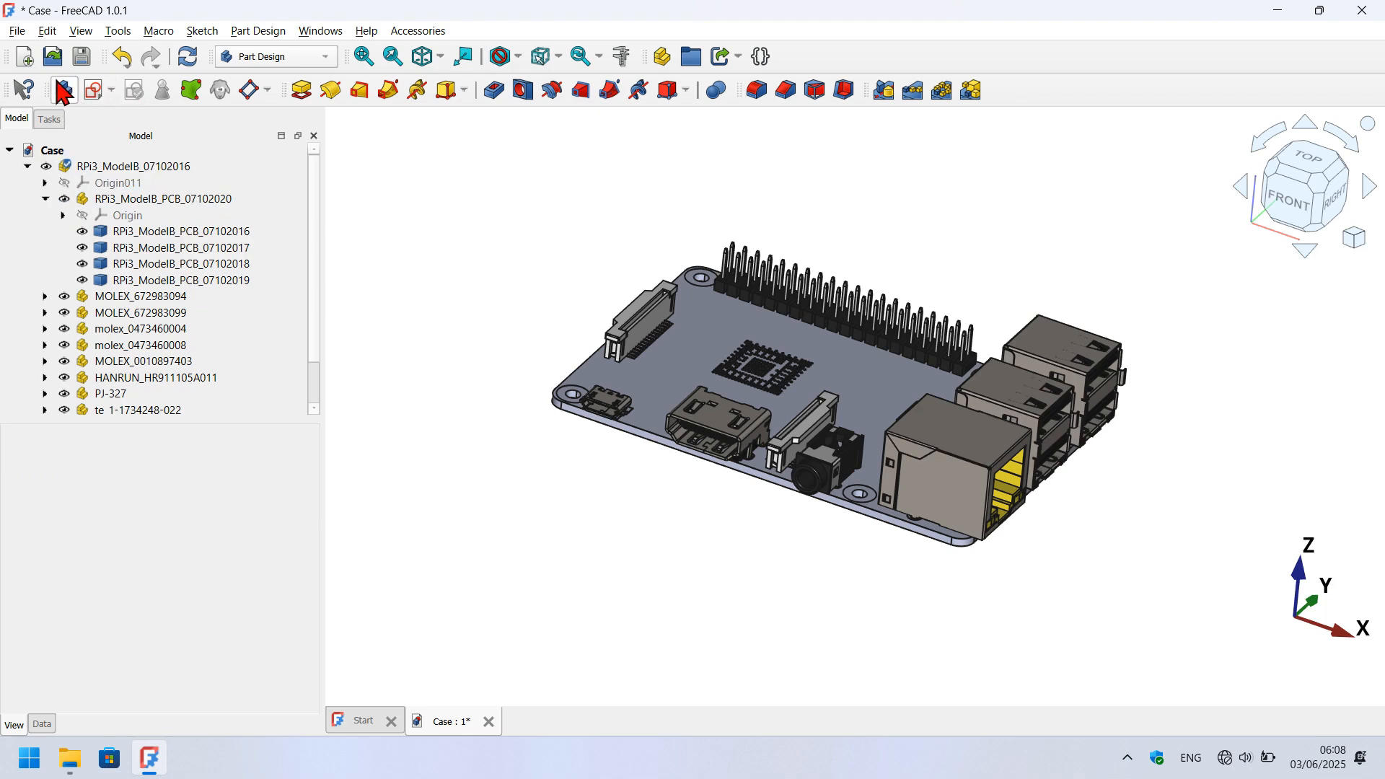
pyautogui.click(44, 198)
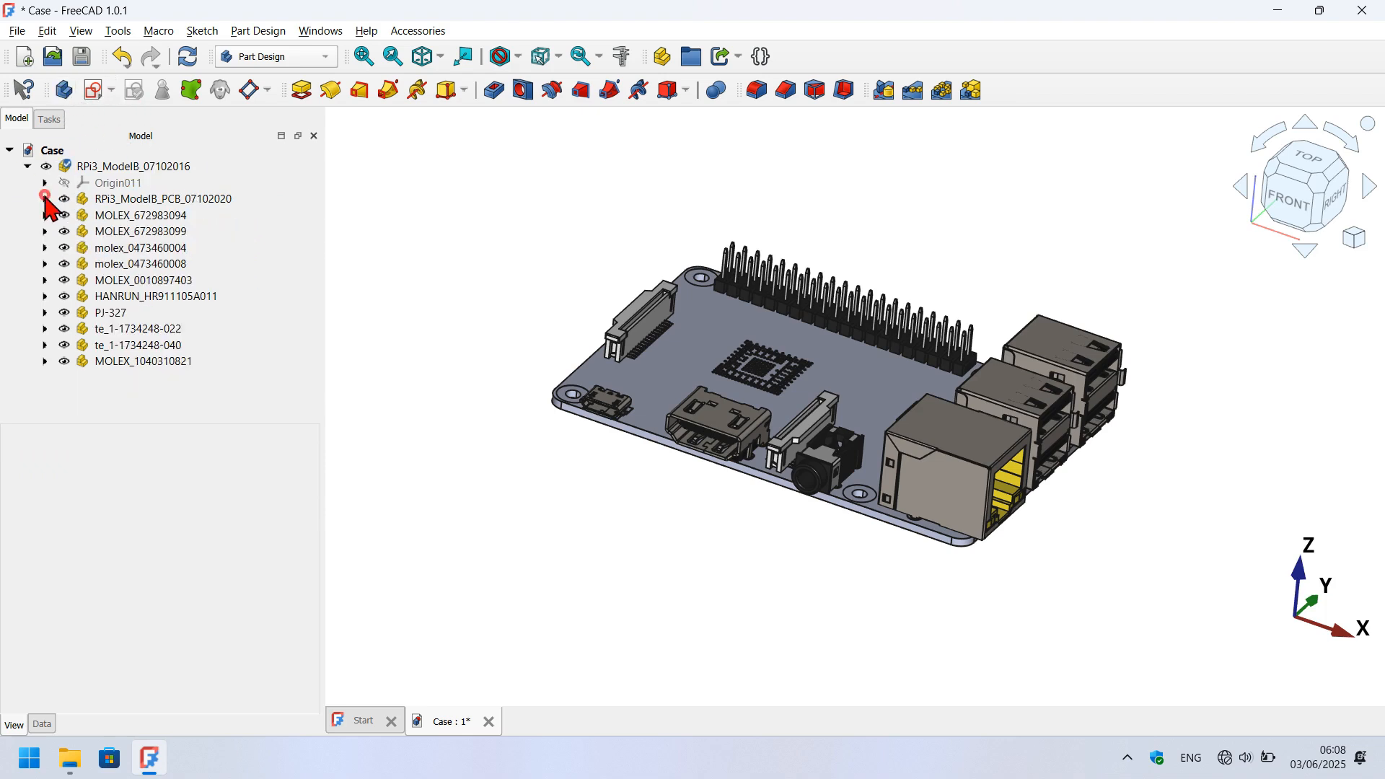
pyautogui.click(27, 167)
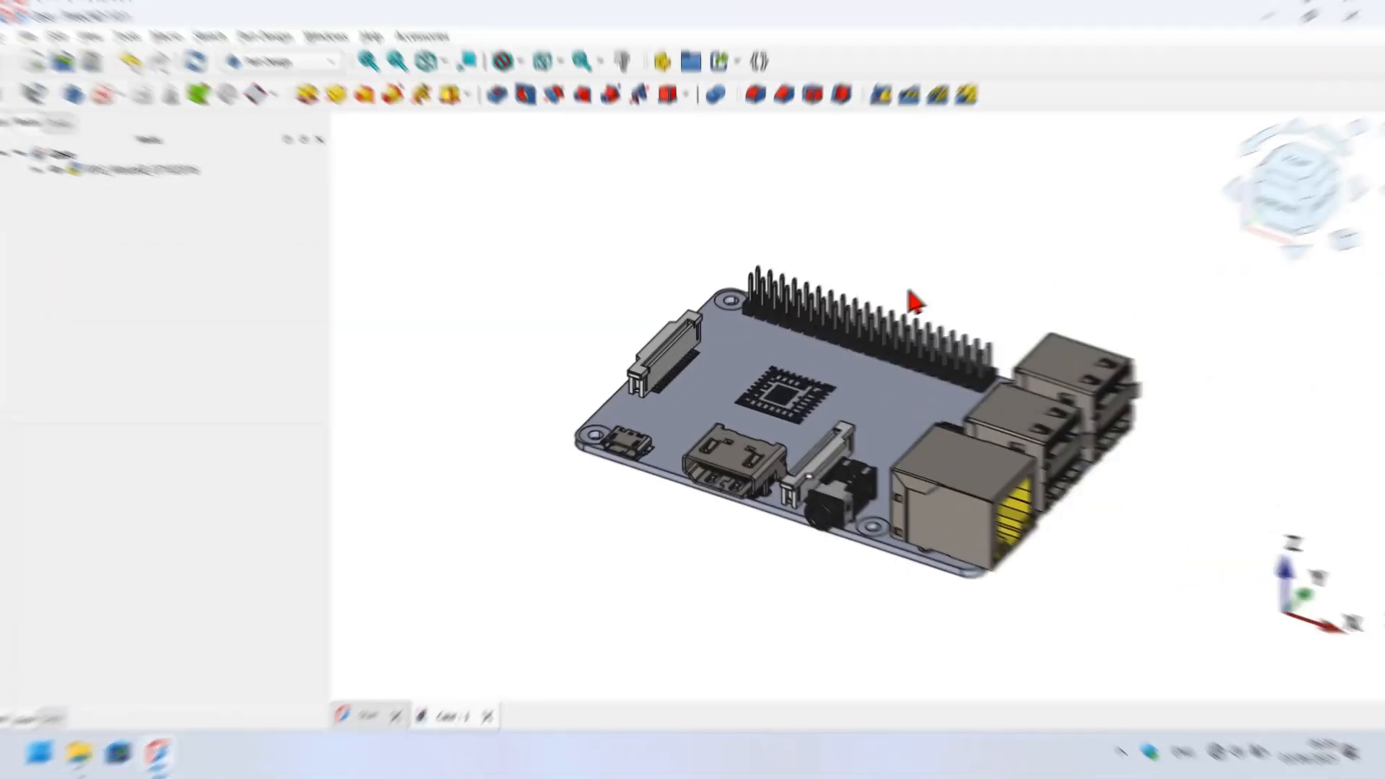
# Create a new Part Design body in the Case document alongside the Raspberry Pi assembly.
pyautogui.moveTo(906, 285); pyautogui.dragTo(956, 297, button='middle')
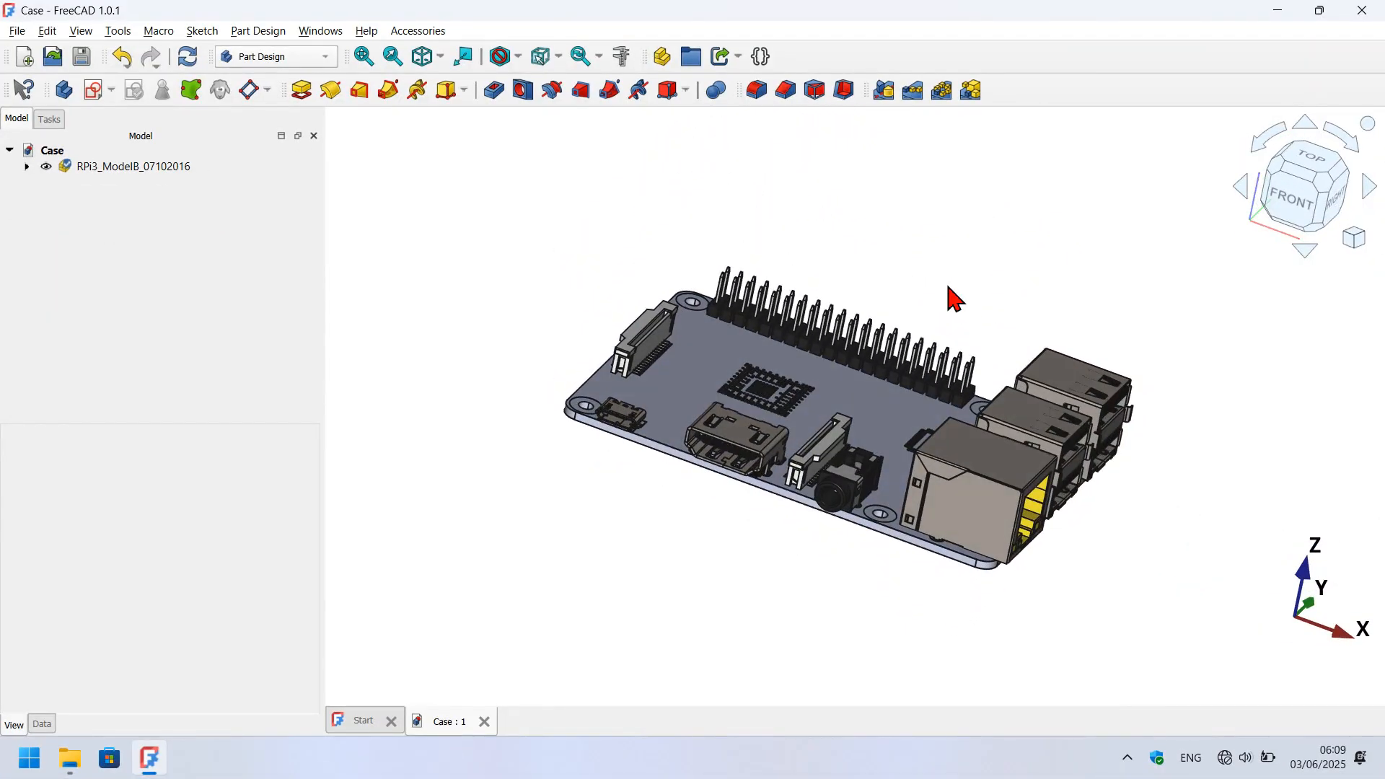
pyautogui.moveTo(838, 253); pyautogui.dragTo(793, 286, button='middle')
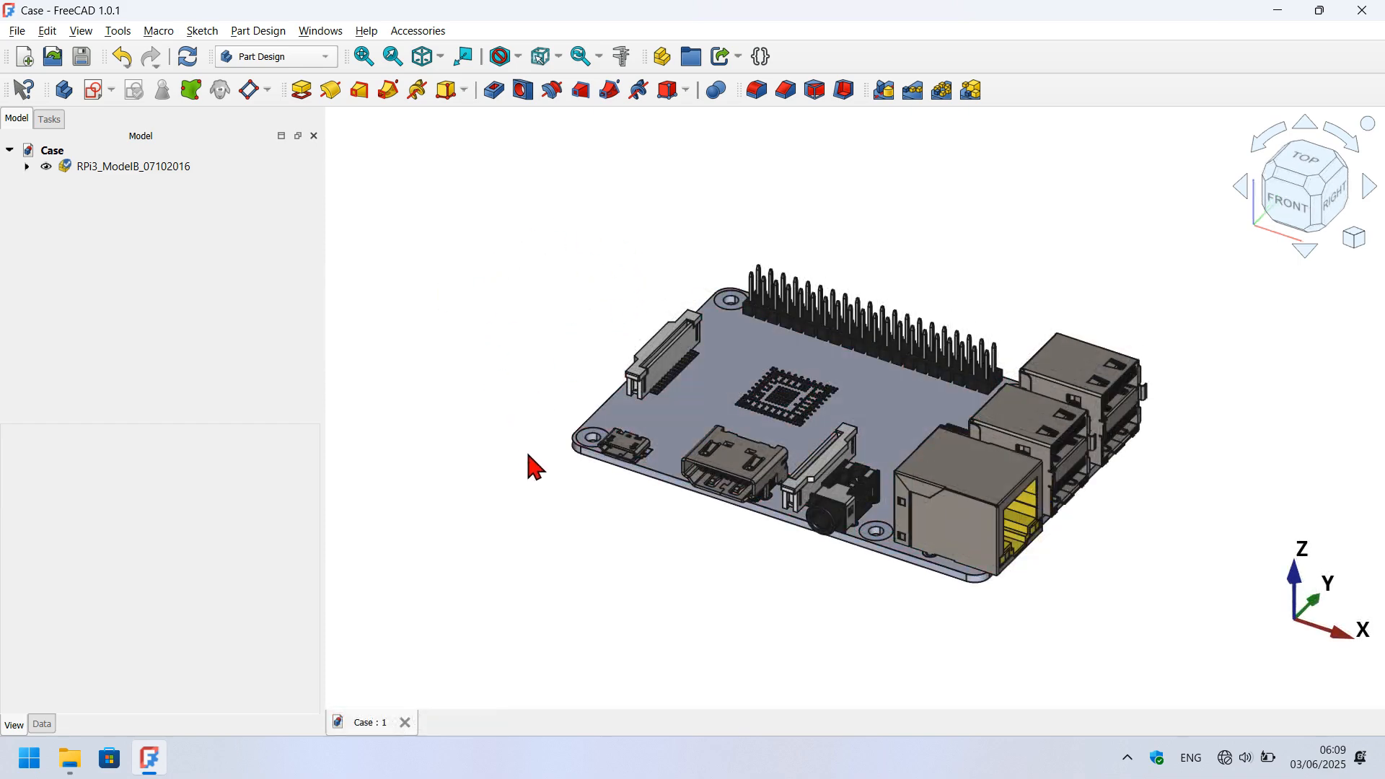
pyautogui.moveTo(566, 319)
pyautogui.mouseDown(button='middle')
pyautogui.moveTo(671, 442)
pyautogui.moveTo(582, 314)
pyautogui.mouseUp(button='middle')
pyautogui.click(64, 90)
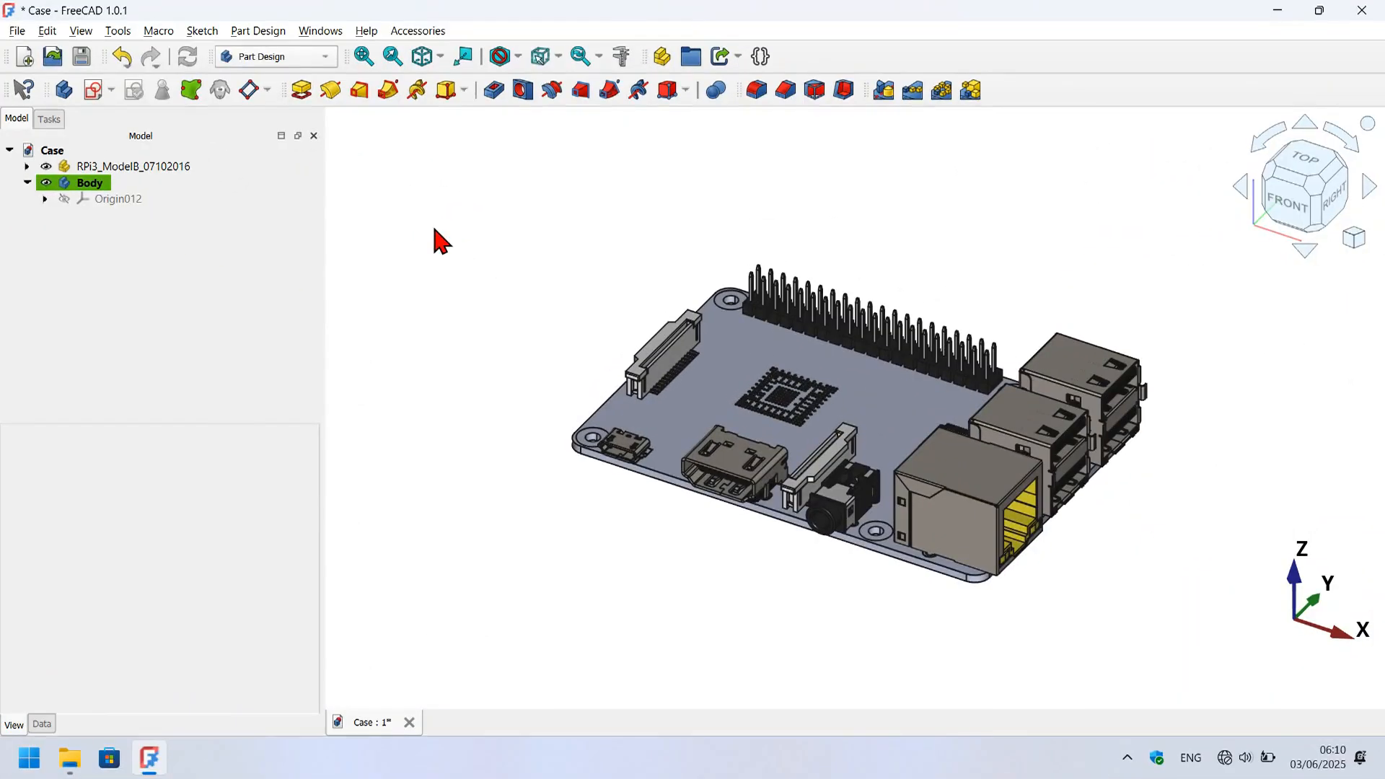
pyautogui.click(133, 199)
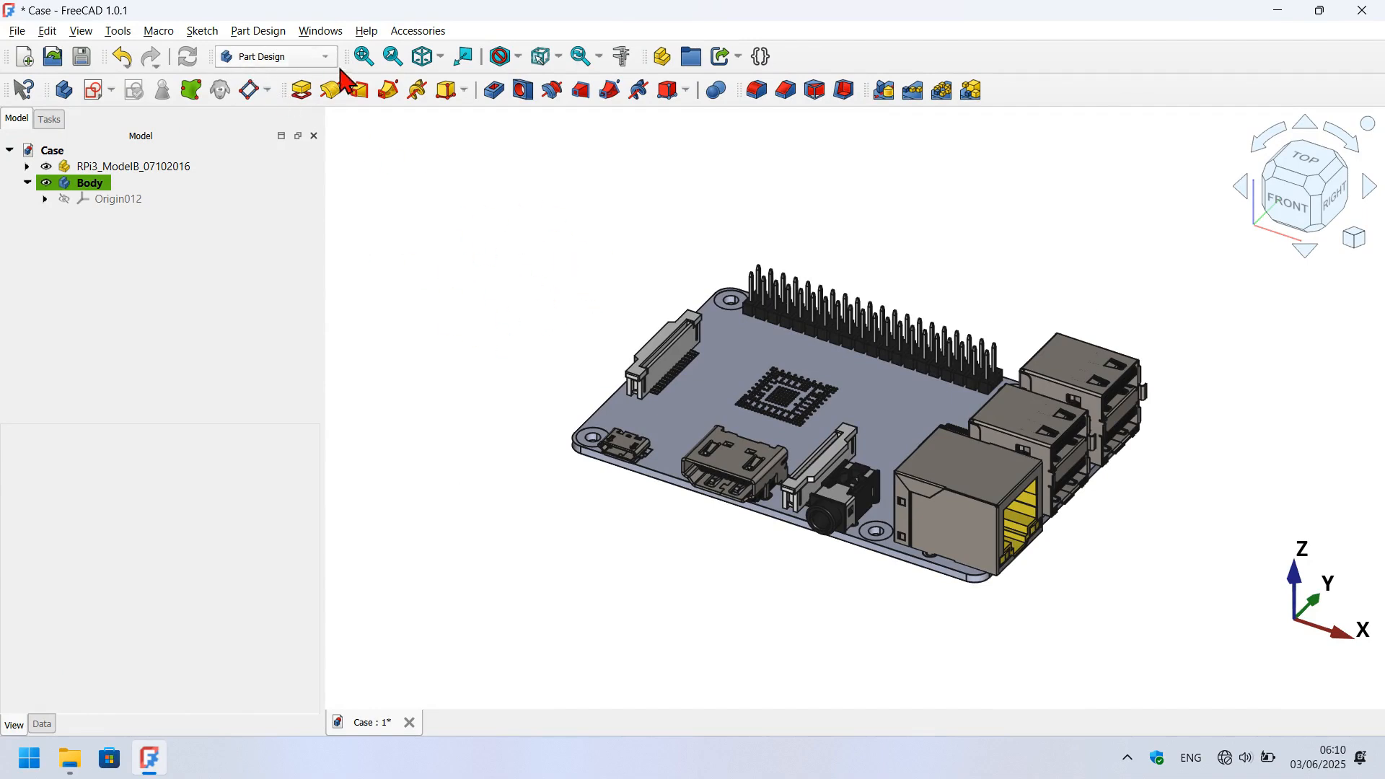
pyautogui.click(501, 209)
# Create a sketch on the XY plane of the body and turn on the sketch section view.
pyautogui.click(94, 91)
pyautogui.click(104, 238)
pyautogui.doubleClick(88, 238)
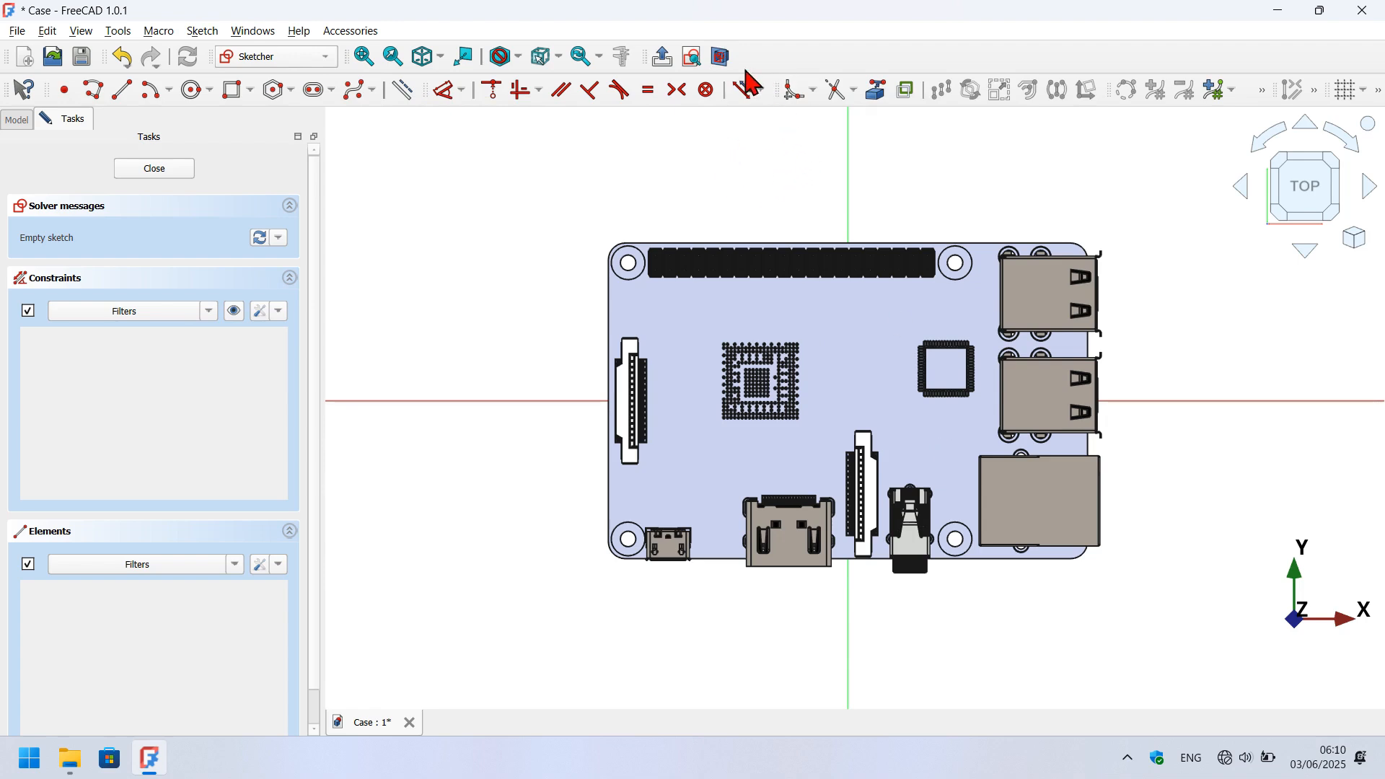
pyautogui.click(724, 57)
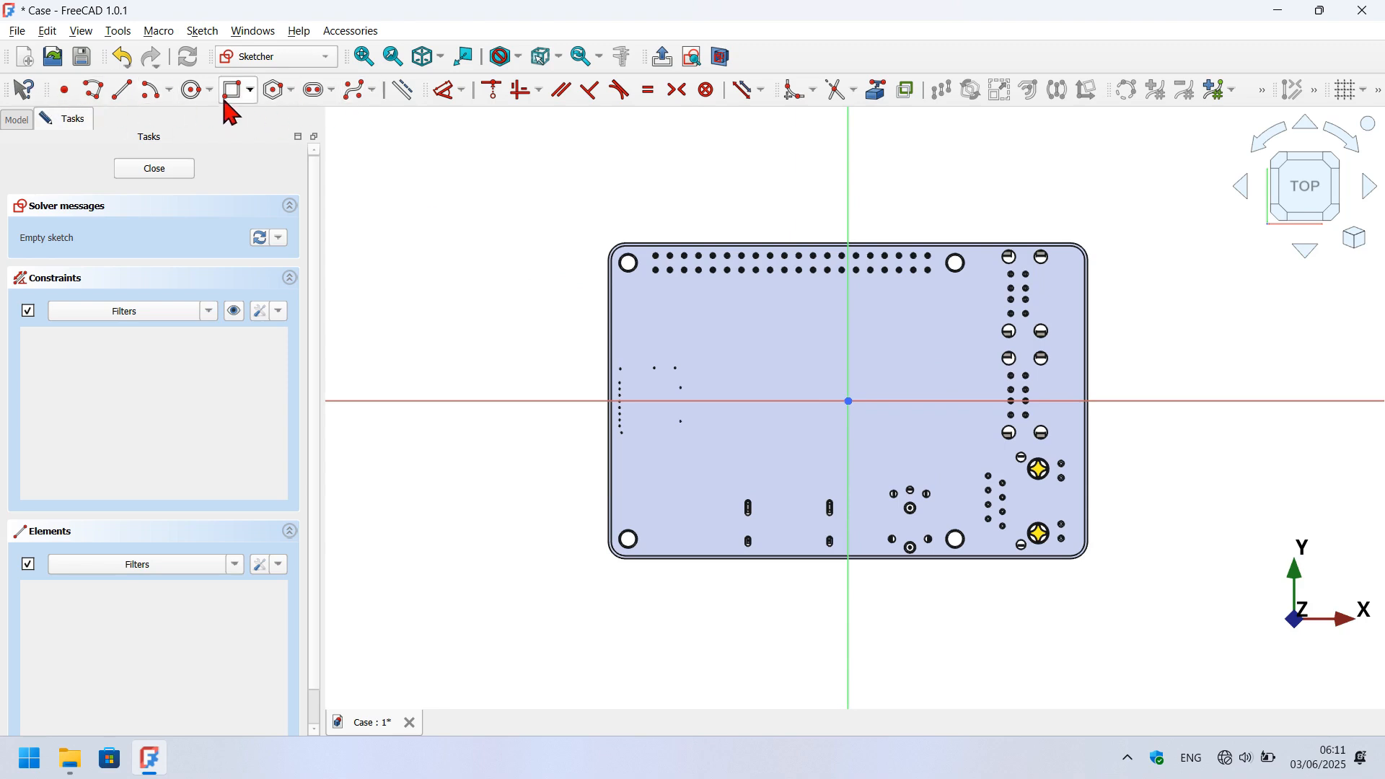
# Sketch a centered rectangle on the origin, large enough to enclose the board outline with a margin on all sides.
pyautogui.click(252, 90)
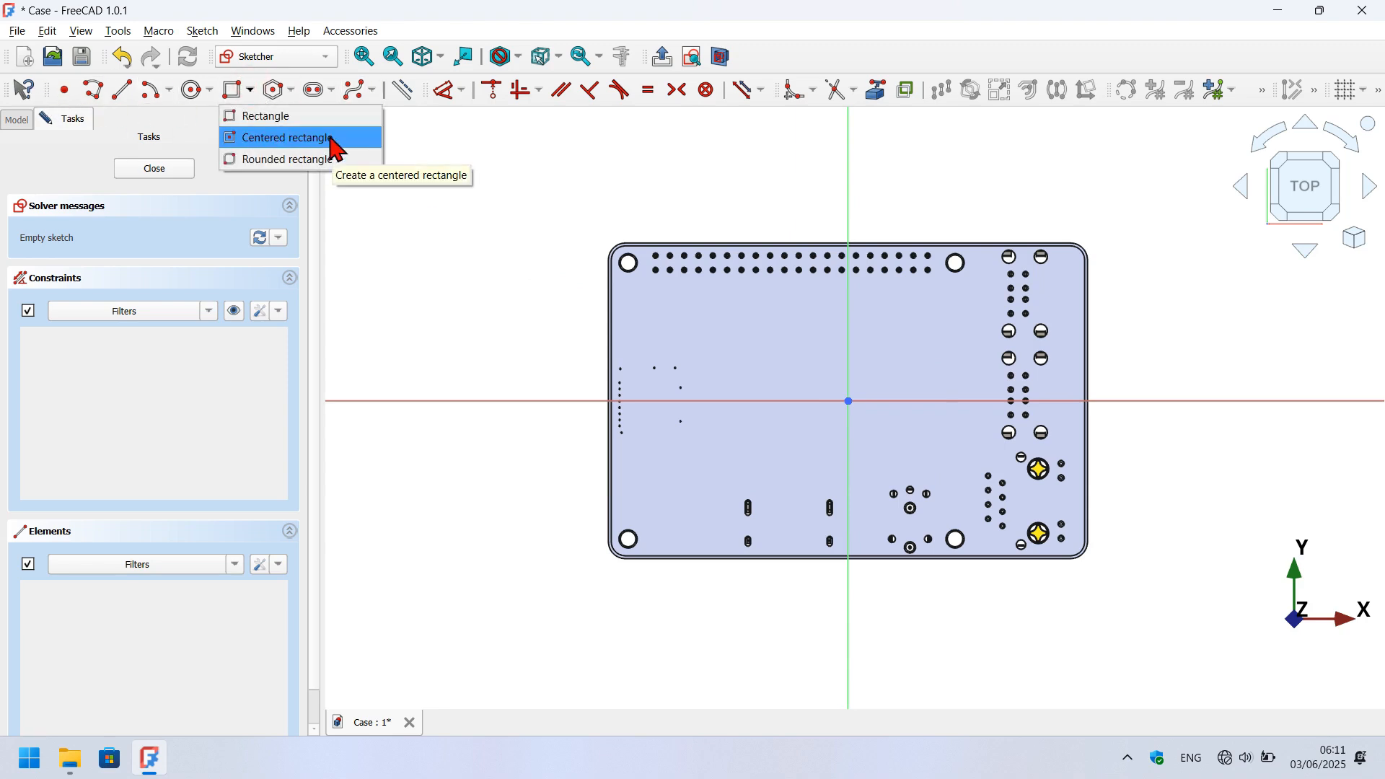
pyautogui.click(269, 139)
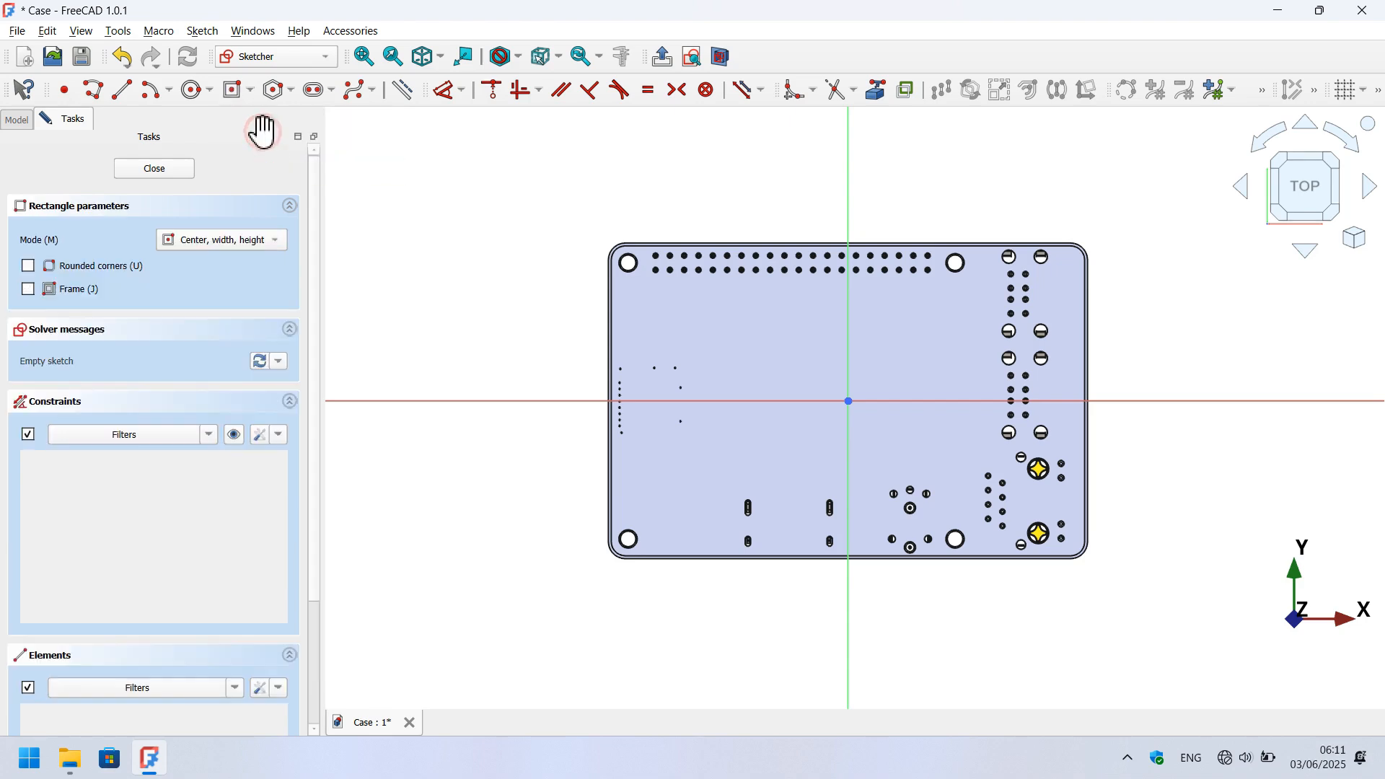
pyautogui.click(850, 399)
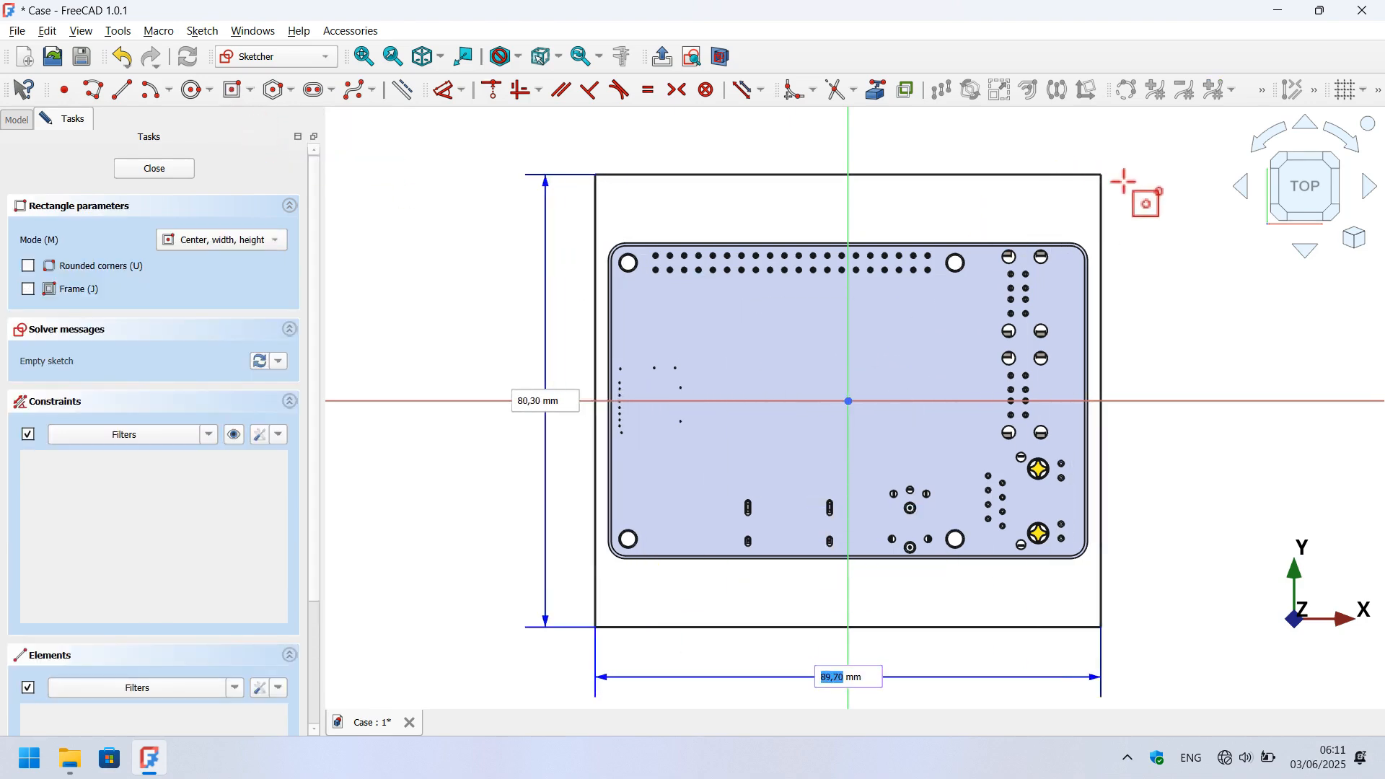
pyautogui.click(1169, 204)
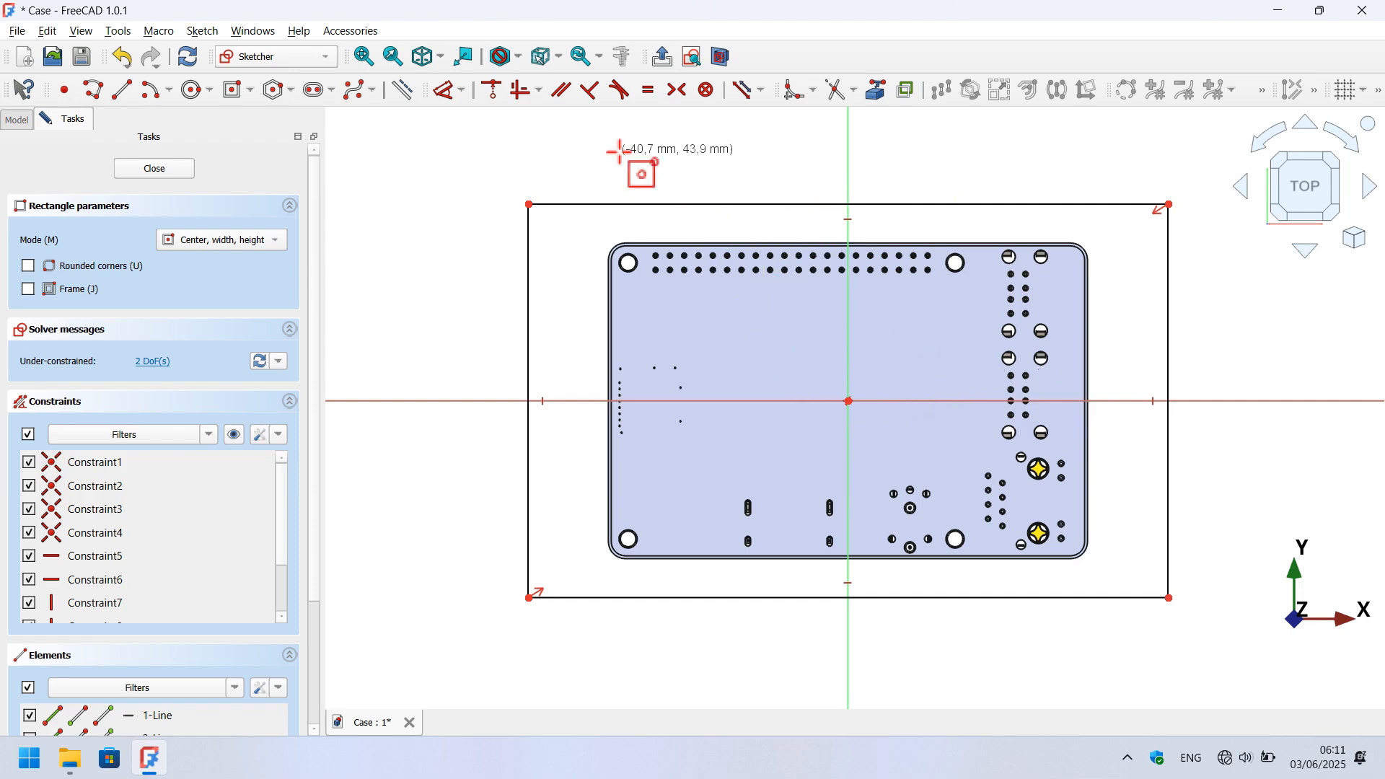
pyautogui.press('Escape')
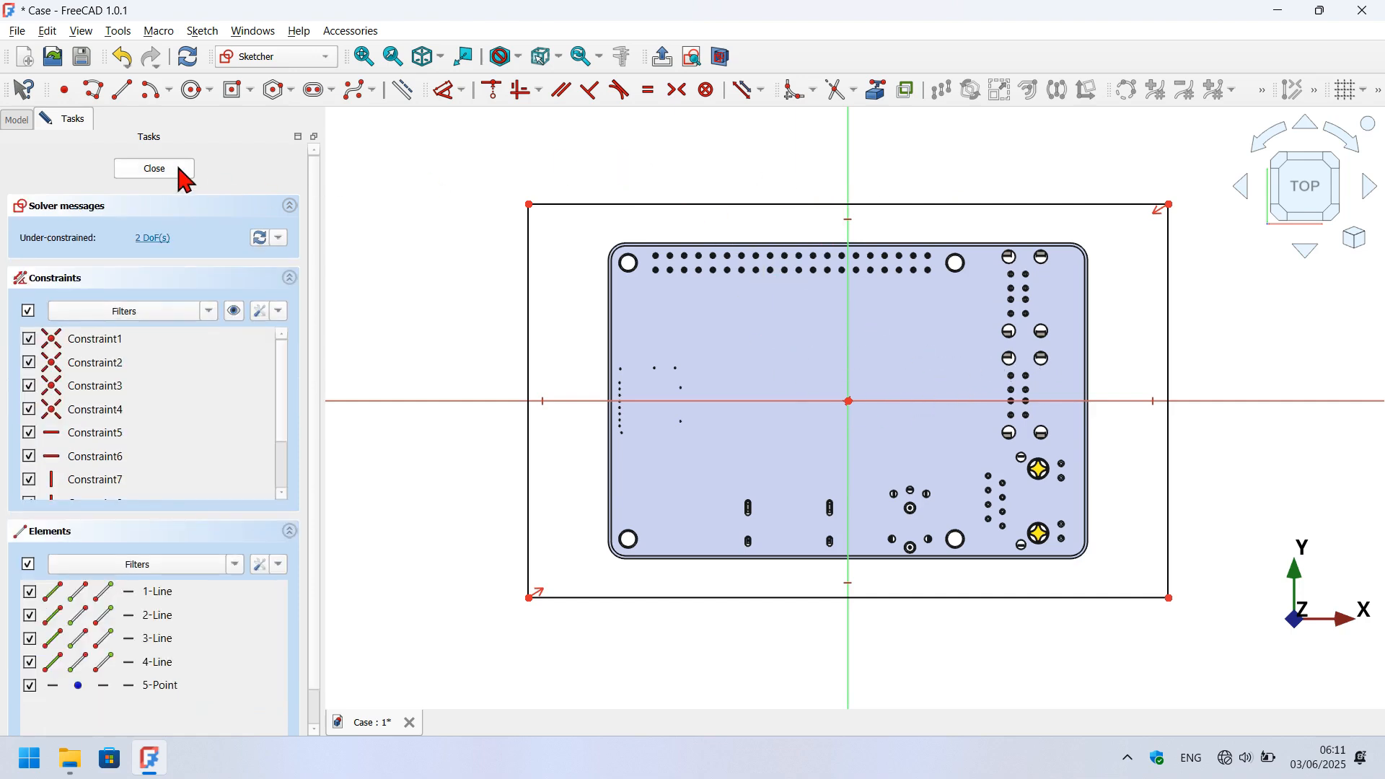
# Close the sketch and create a sub-shape binder in the body from the HDMI connector's top face and the rear USB port's outermost tab face.
pyautogui.click(154, 169)
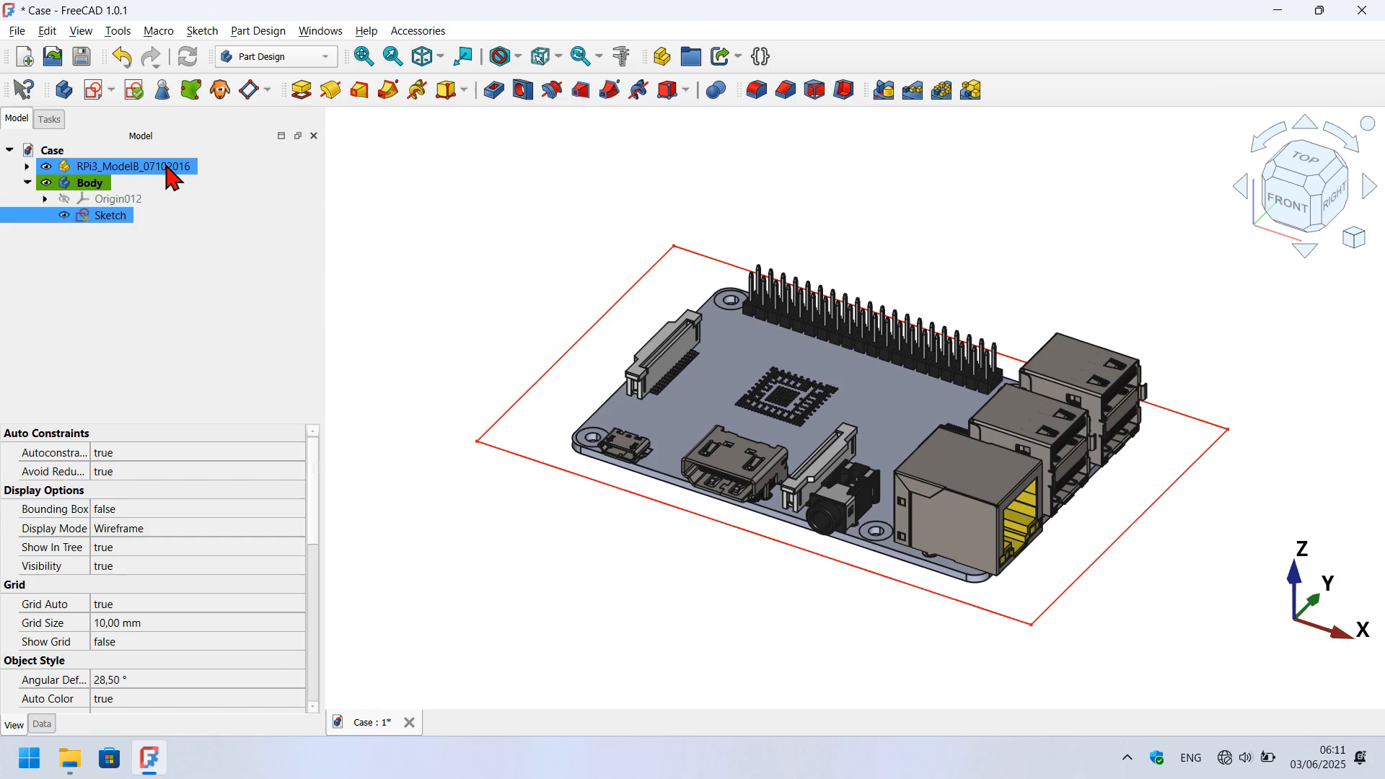
pyautogui.scroll(5, 833, 447)
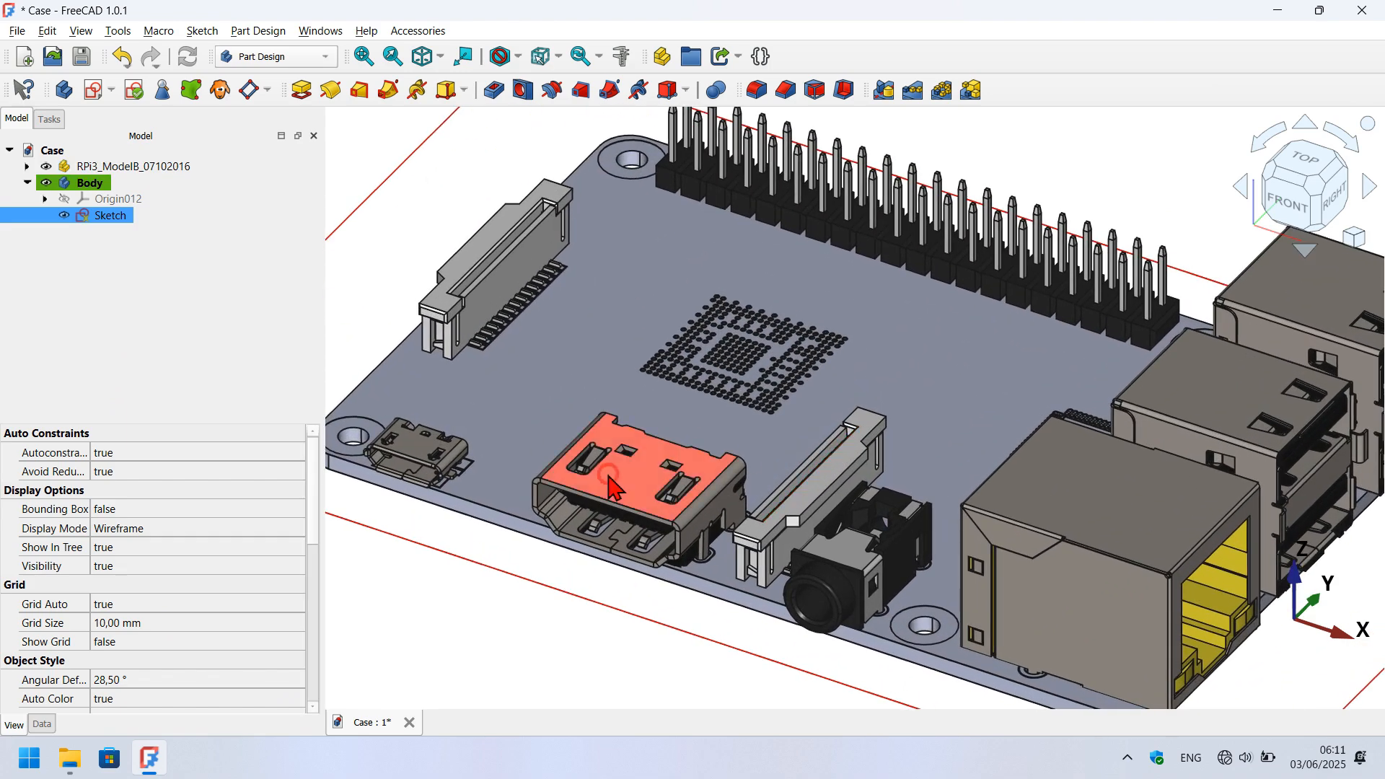
pyautogui.click(609, 487)
pyautogui.scroll(-5, 546, 470)
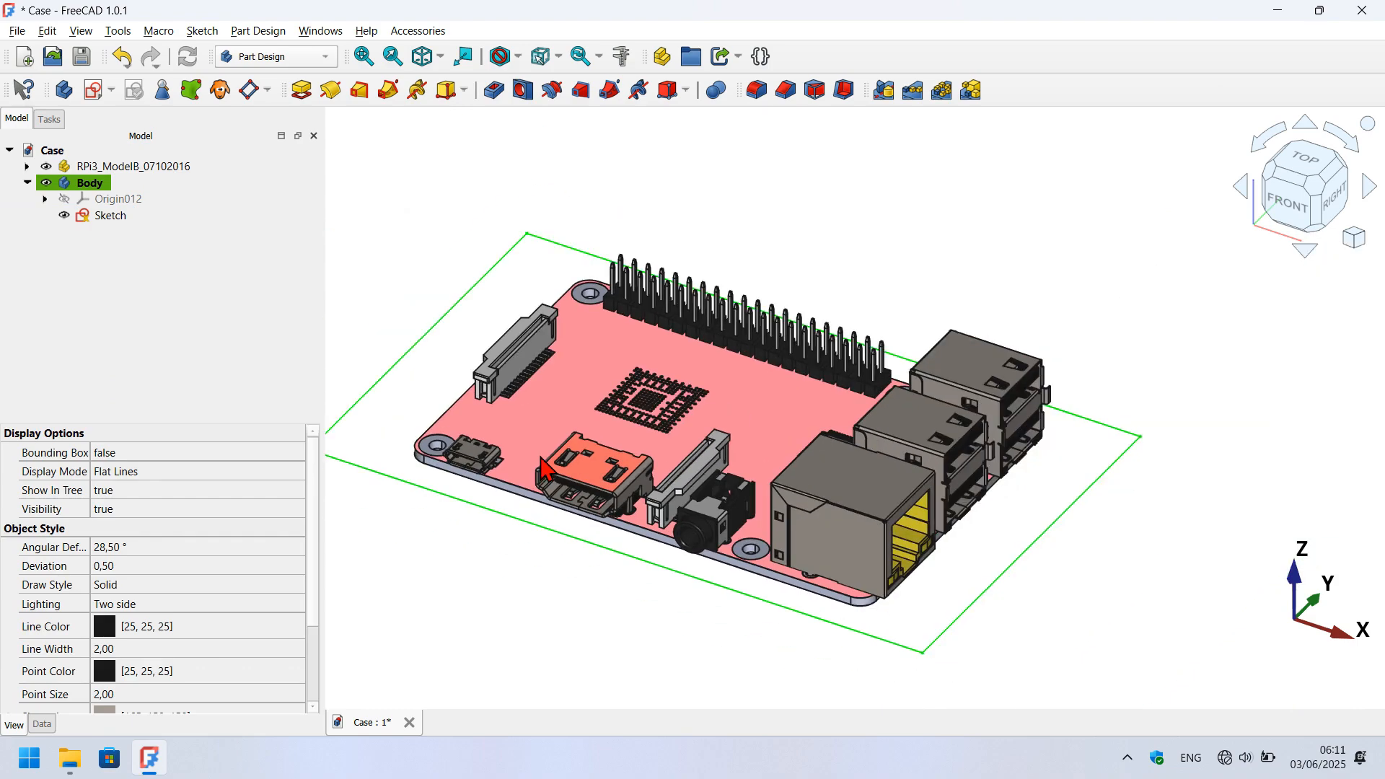
pyautogui.scroll(10, 1056, 393)
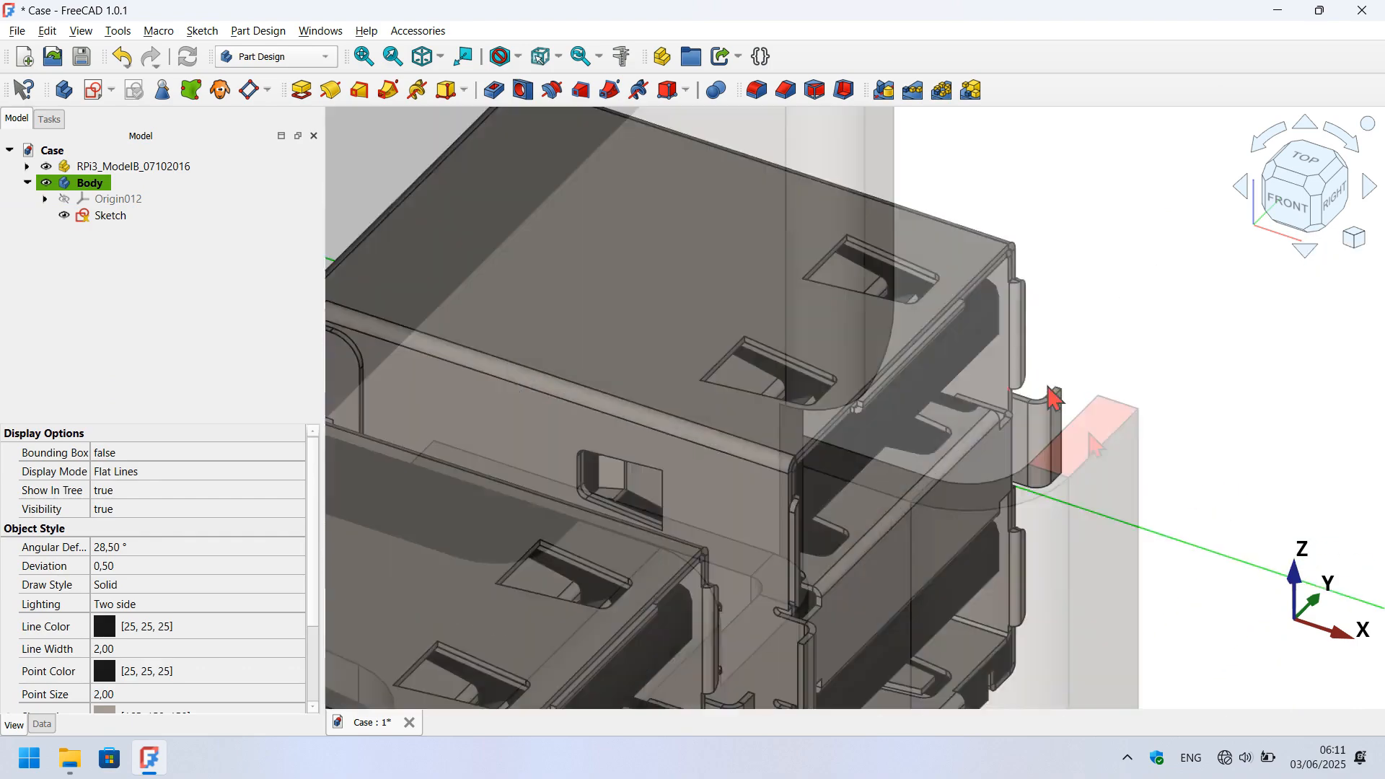
pyautogui.press('v')
pyautogui.press('f')
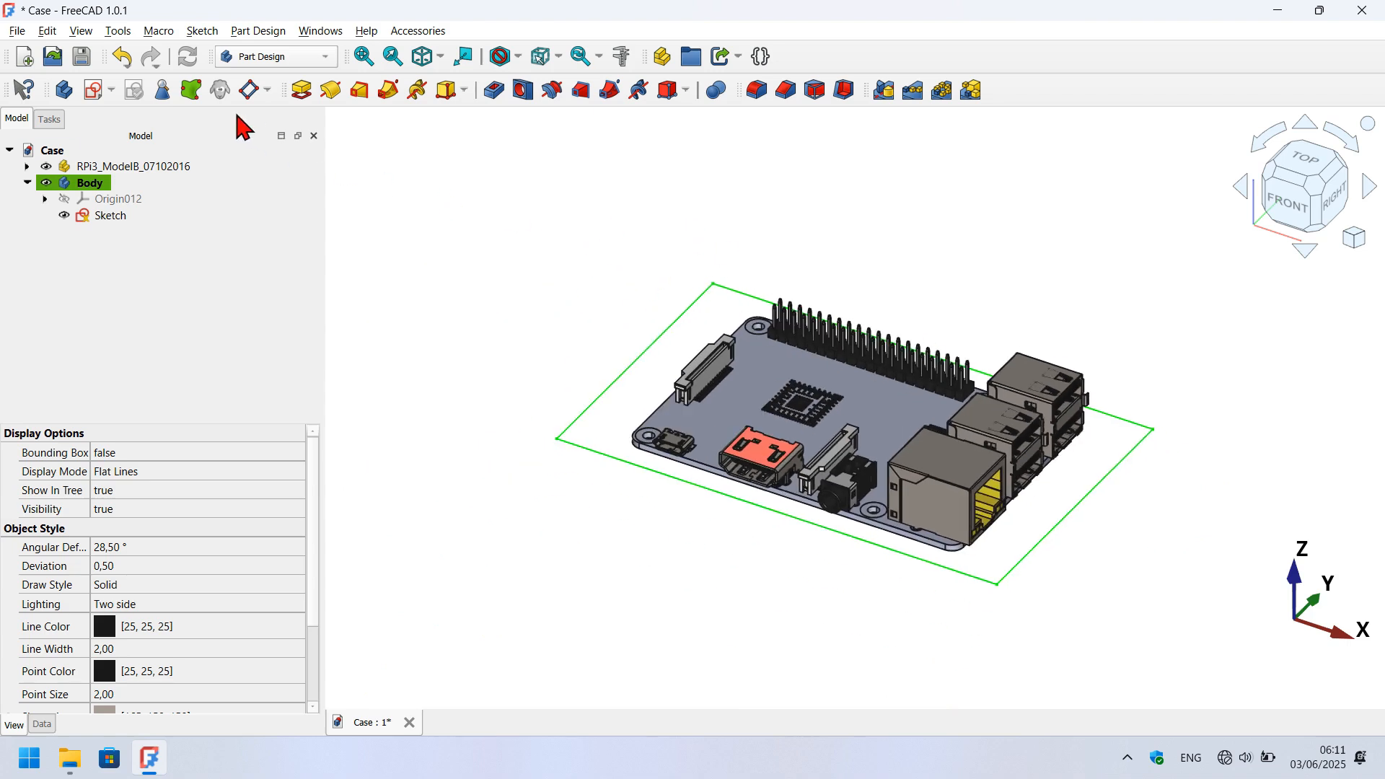
pyautogui.click(191, 91)
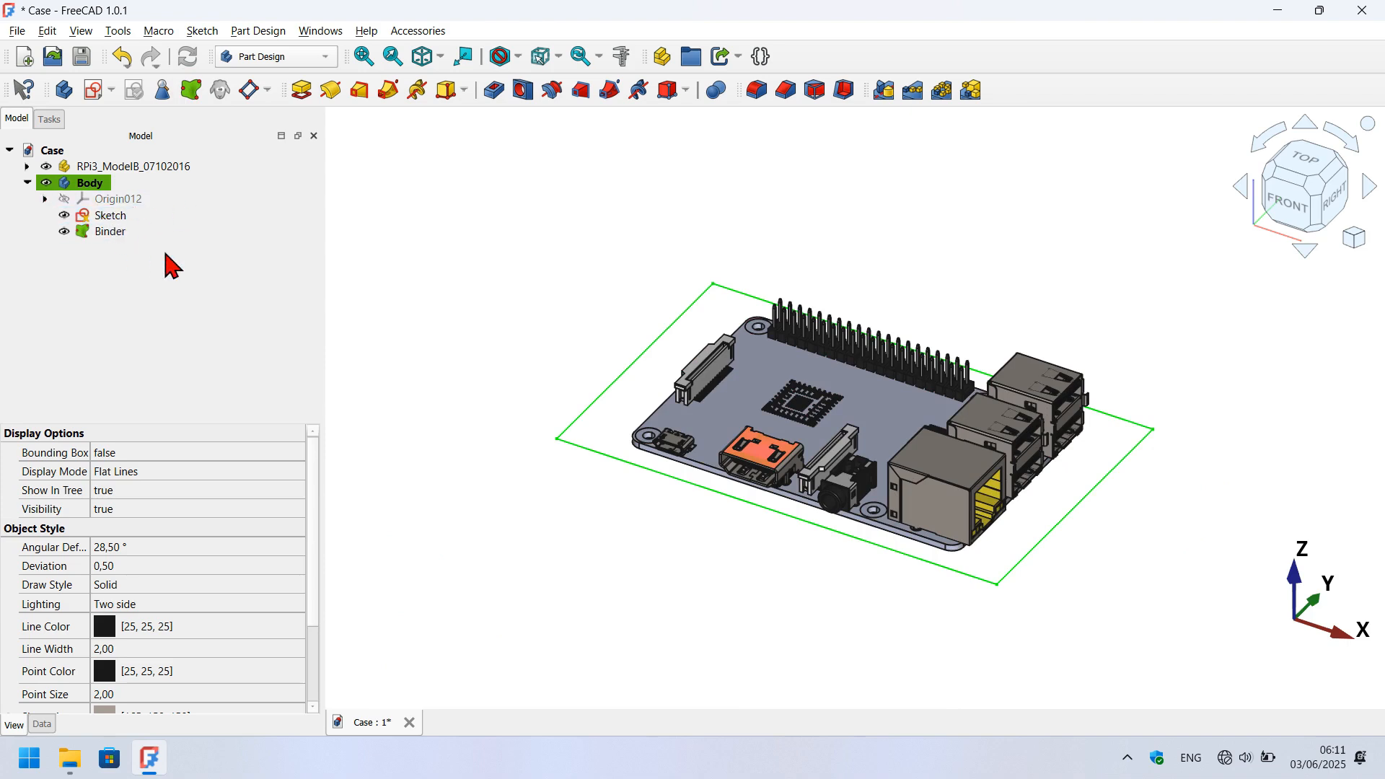
pyautogui.click(92, 235)
pyautogui.click(89, 184)
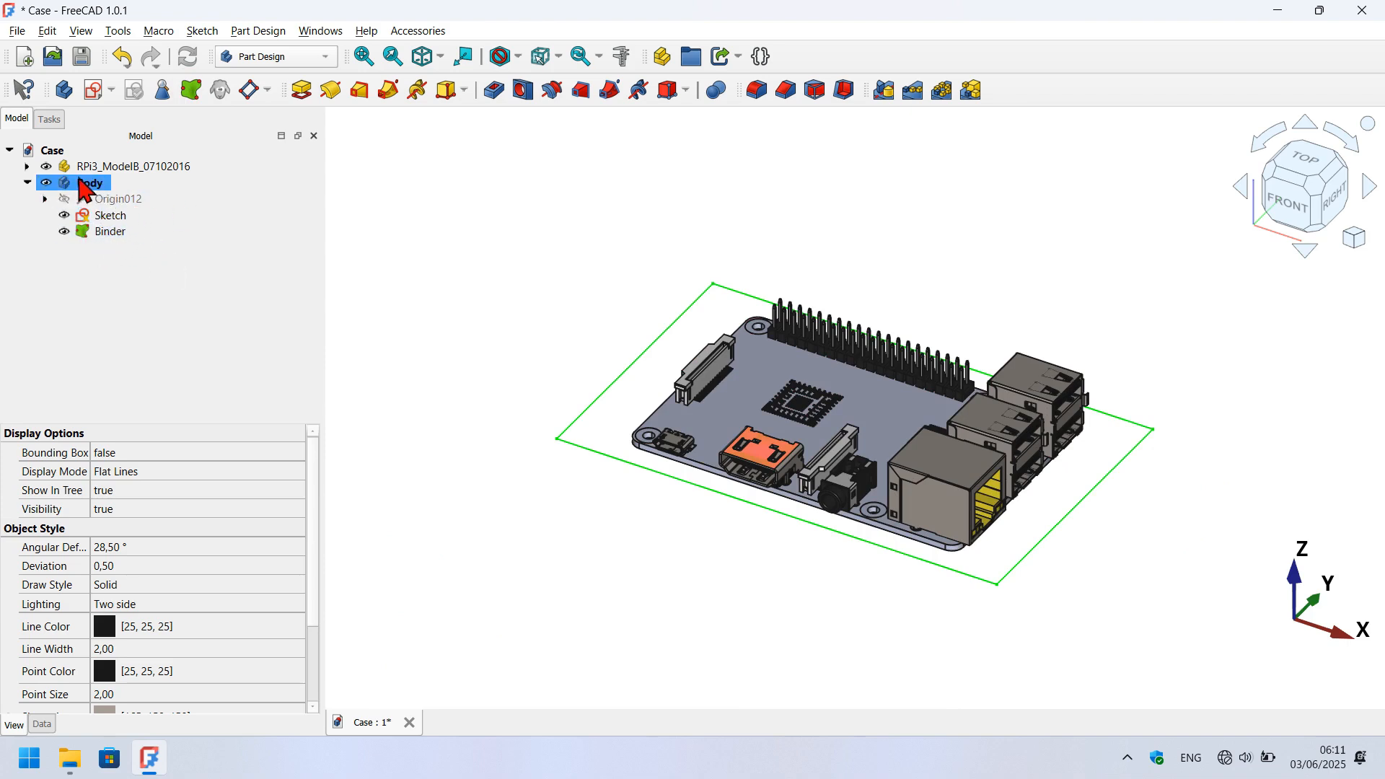
pyautogui.click(416, 262)
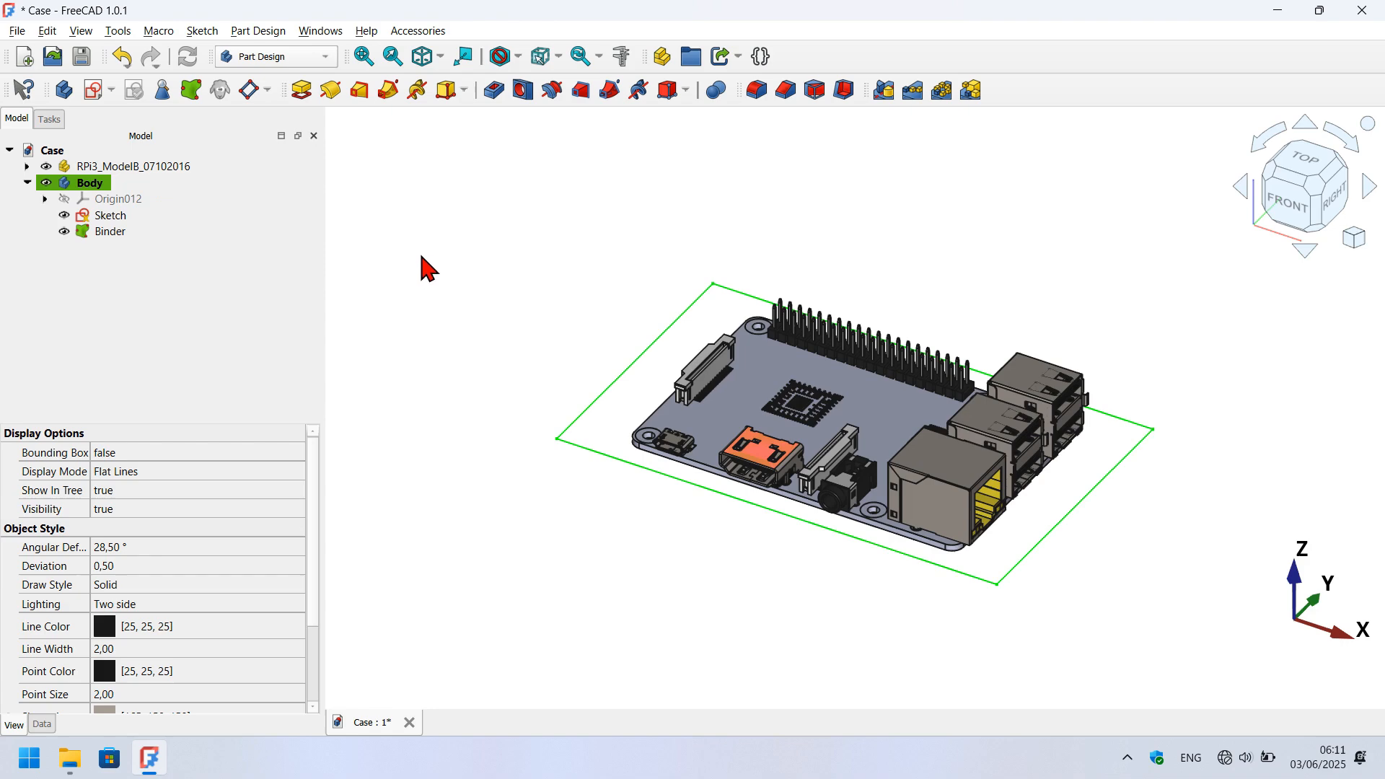
pyautogui.click(114, 172)
pyautogui.click(218, 200)
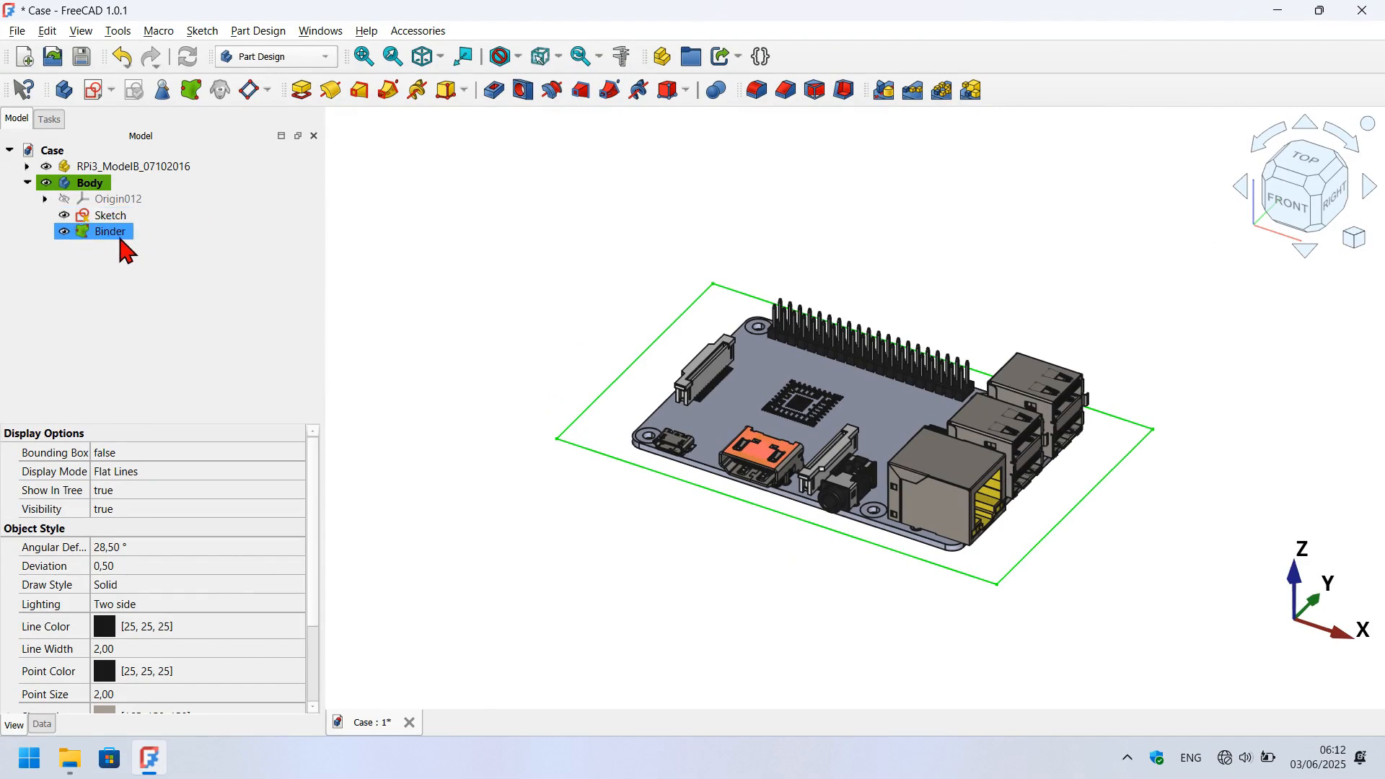
# Reorder the body so the base rectangle sketch comes after the Binder.
pyautogui.click(99, 217)
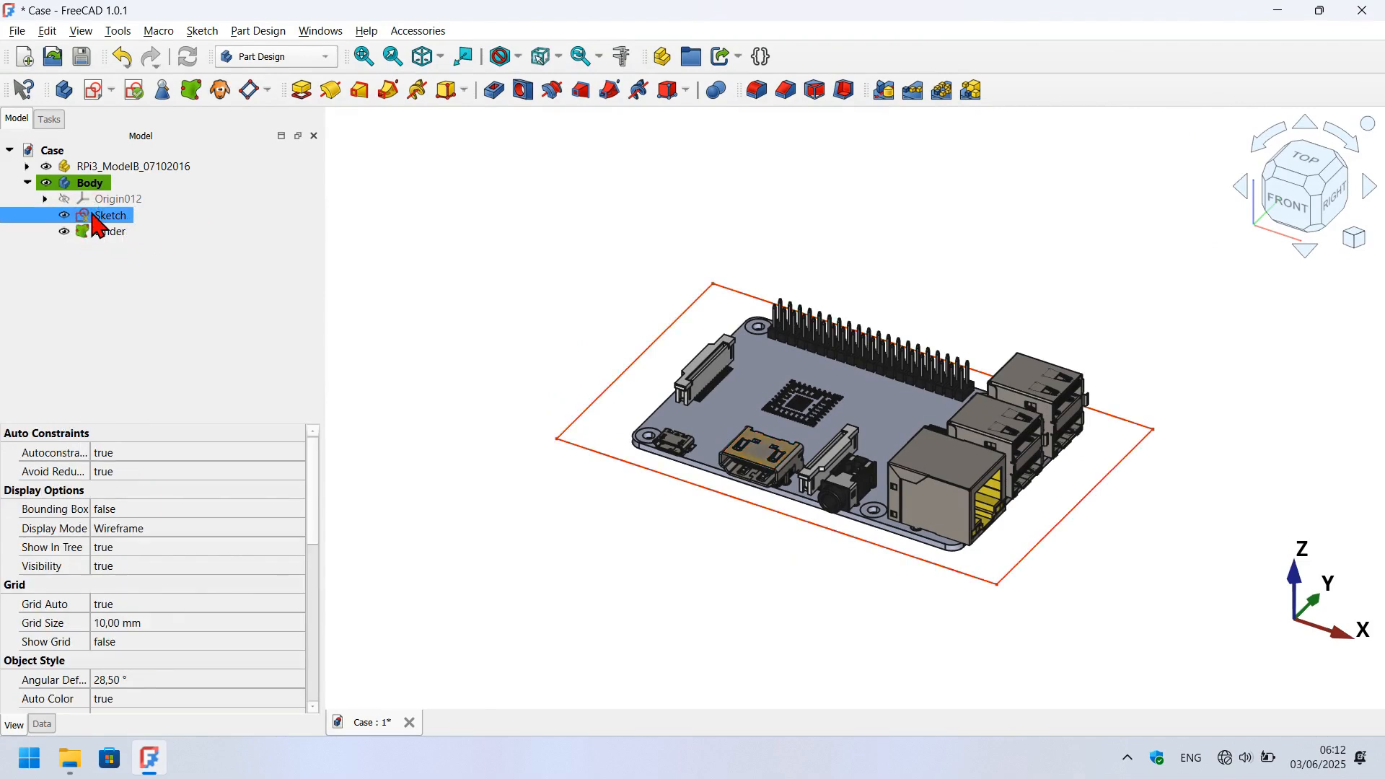
pyautogui.rightClick(94, 215)
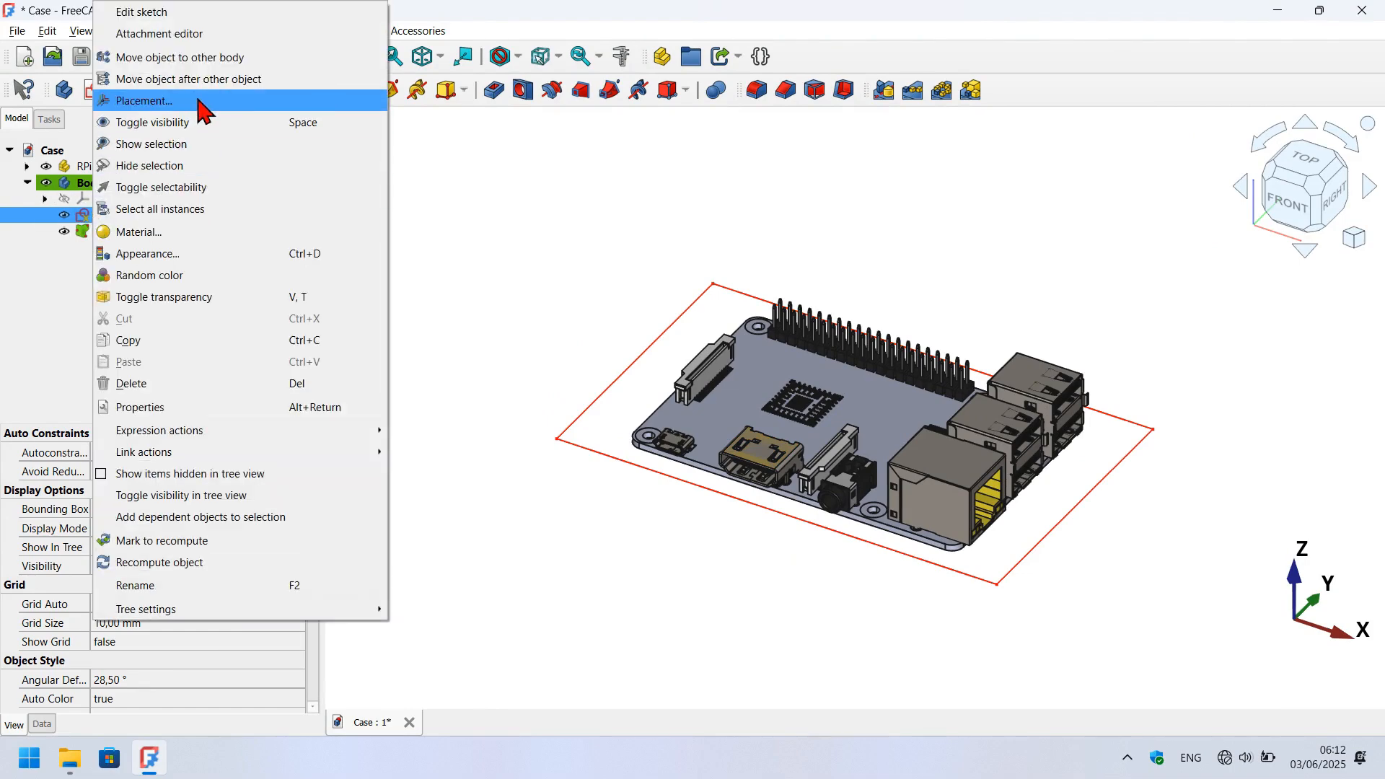
pyautogui.click(248, 79)
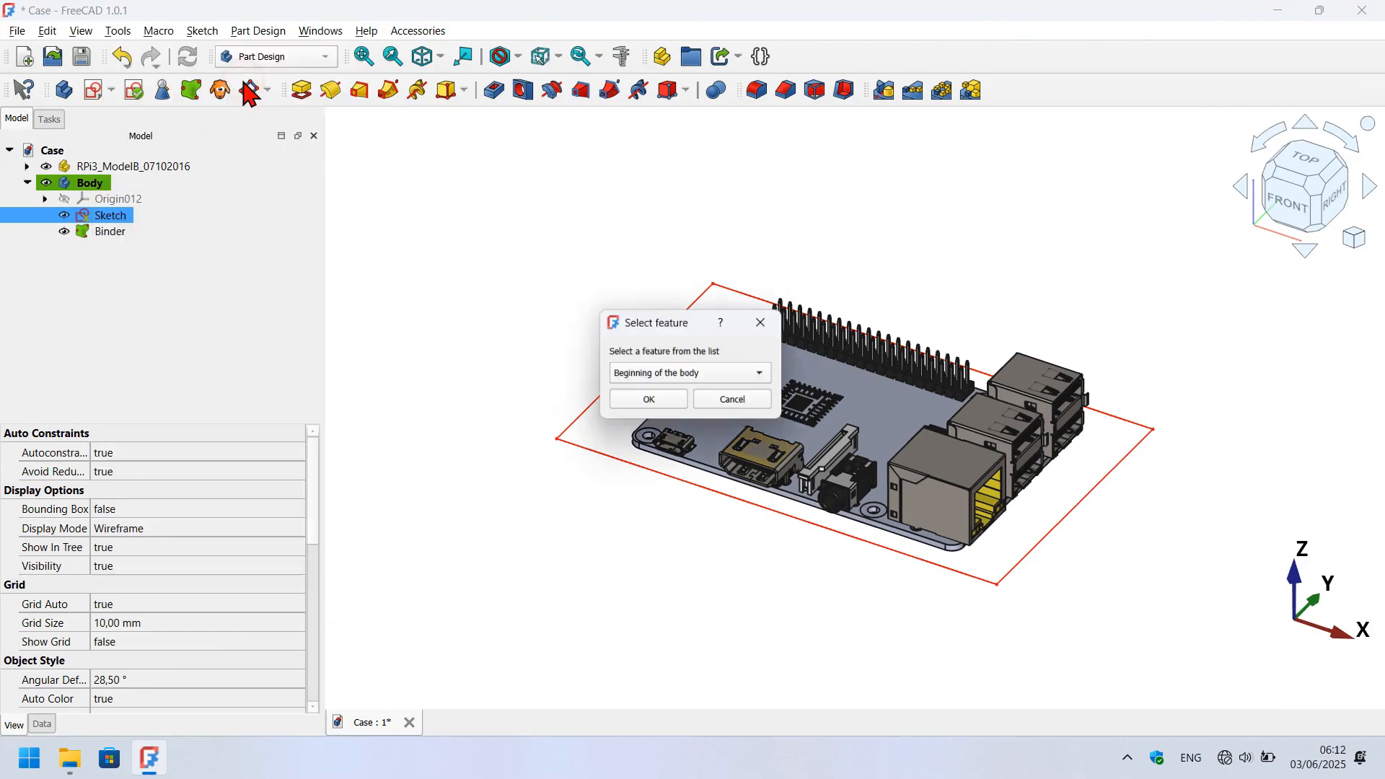
pyautogui.click(753, 375)
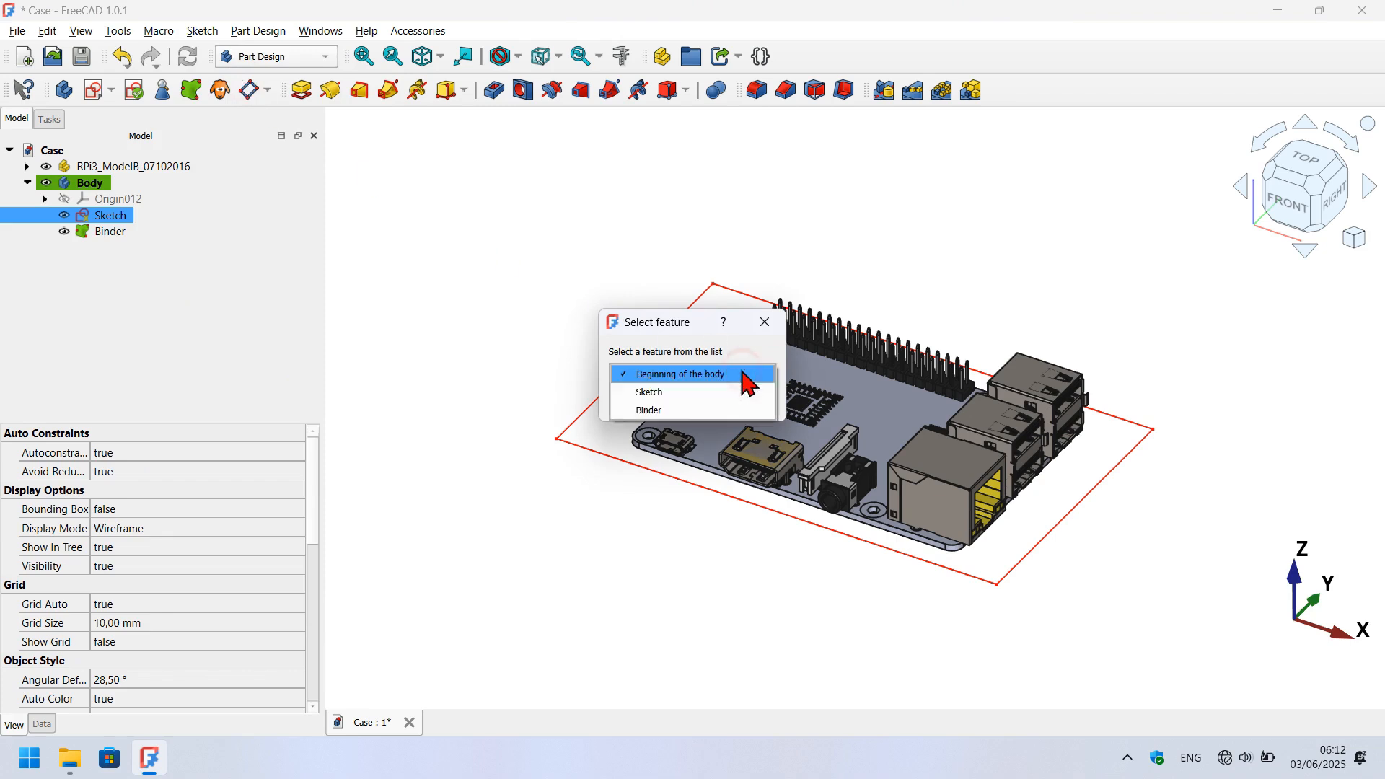
pyautogui.click(688, 413)
pyautogui.click(656, 401)
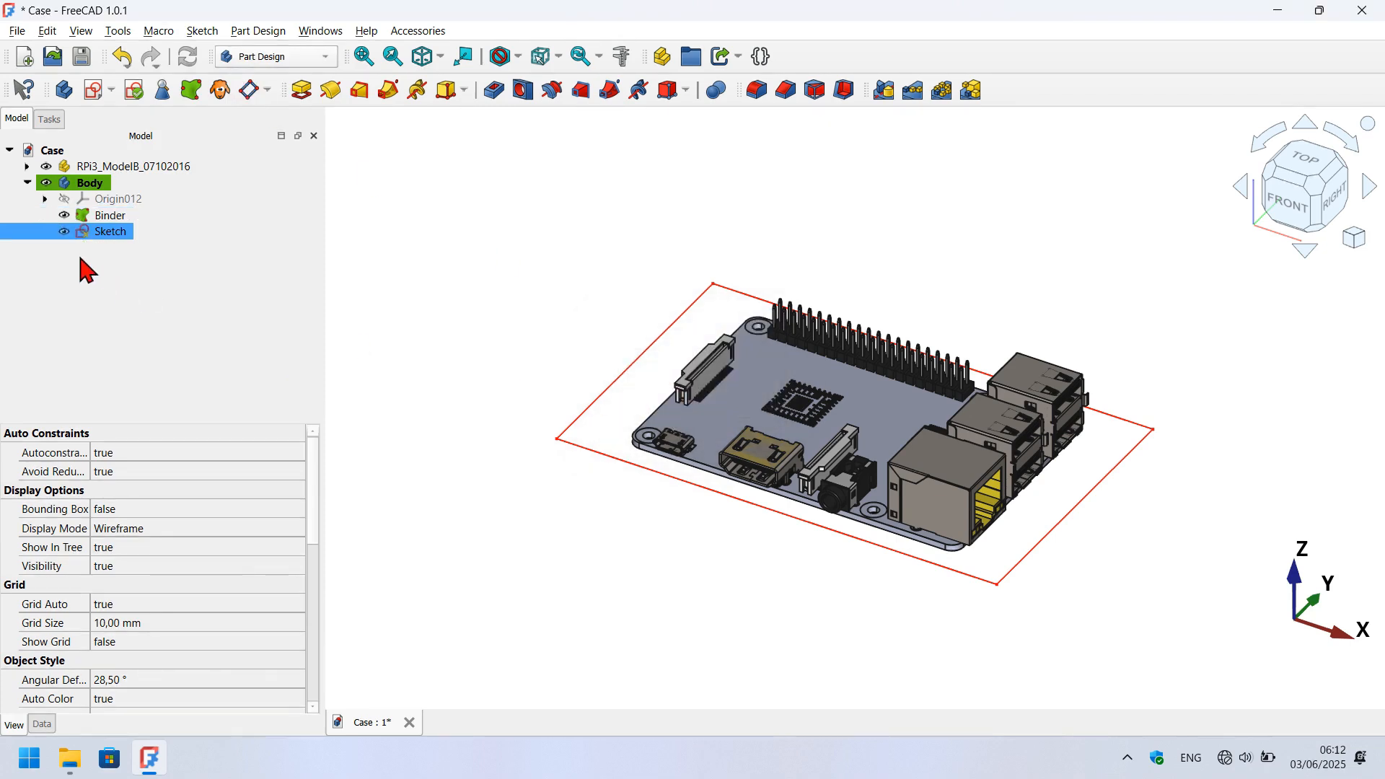
# Reopen the base rectangle sketch with the section view off and hide the RPi3_ModelB_07102016 assembly.
pyautogui.keyDown('ctrl'); pyautogui.click(65, 214); pyautogui.keyUp('ctrl')
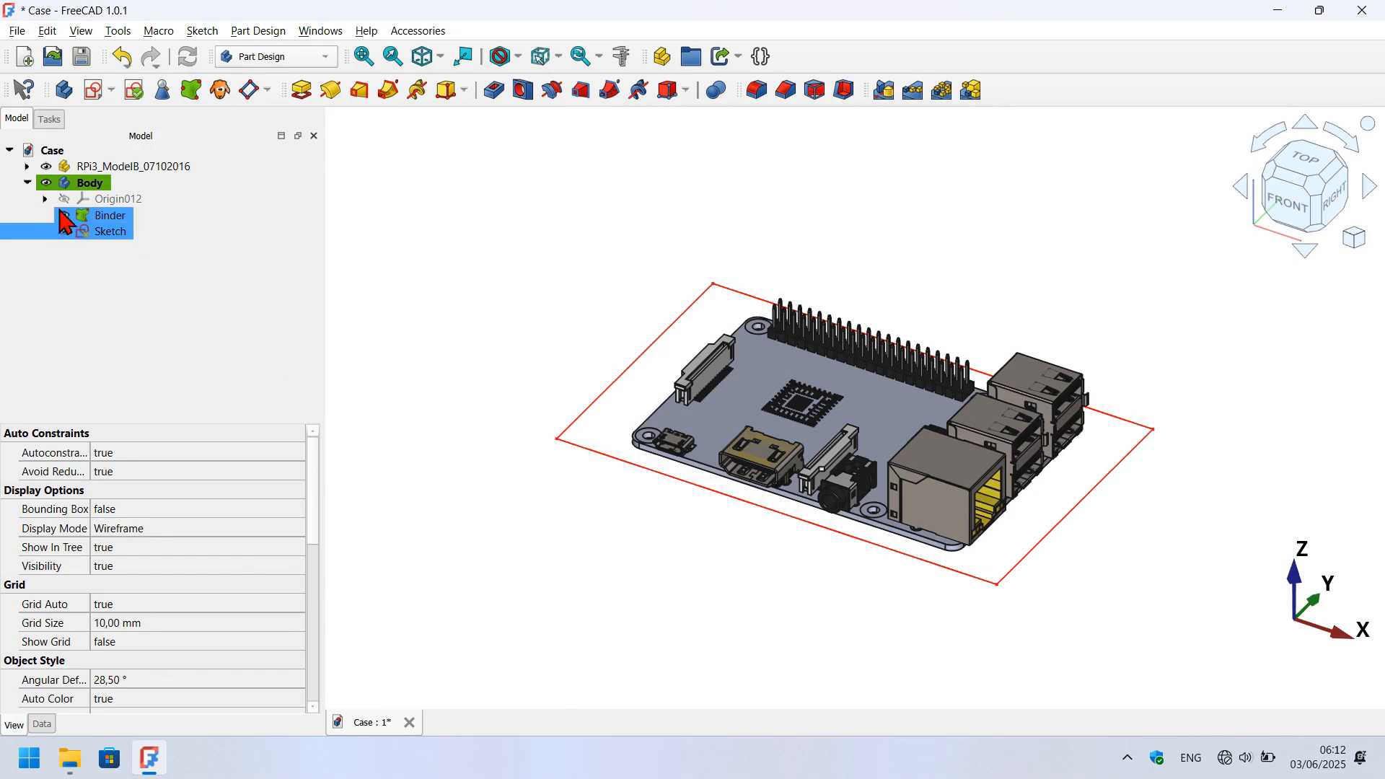
pyautogui.click(108, 232)
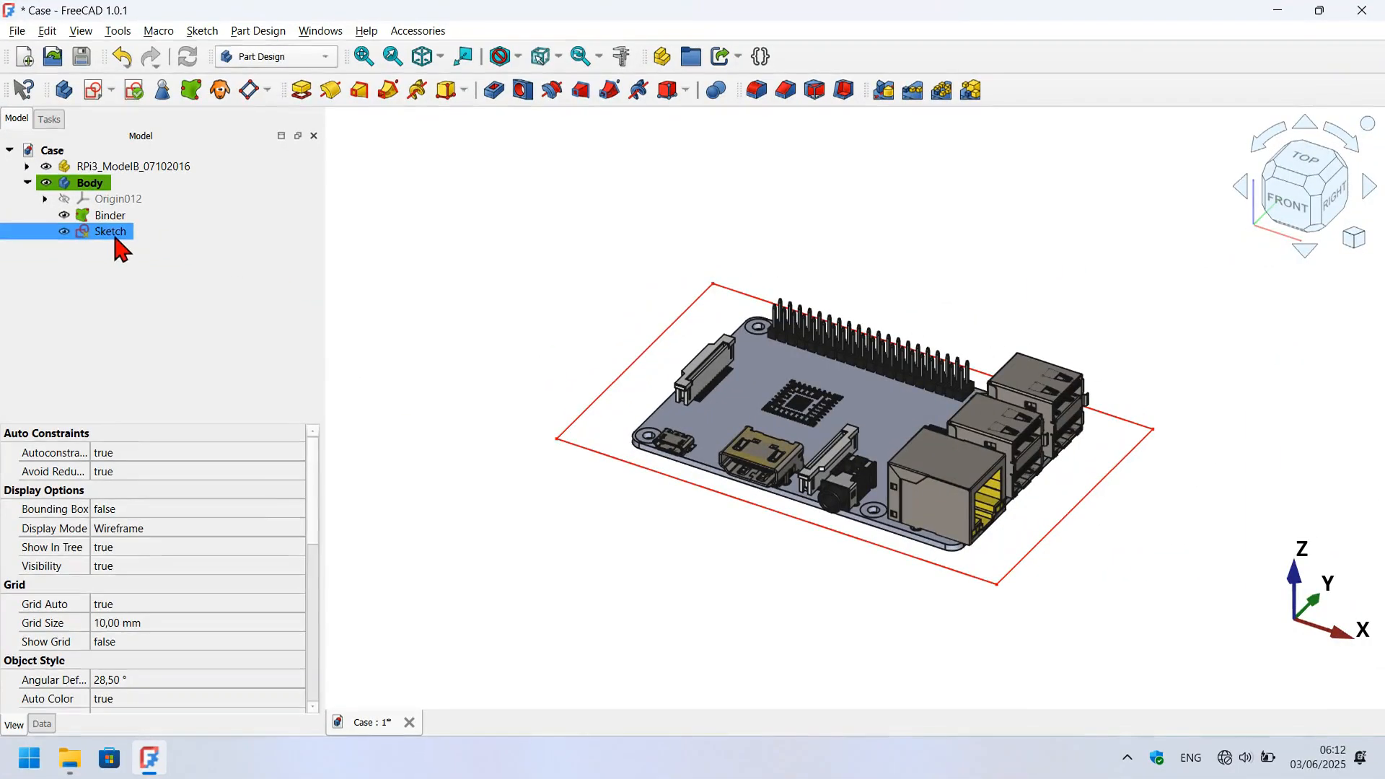
pyautogui.doubleClick(110, 232)
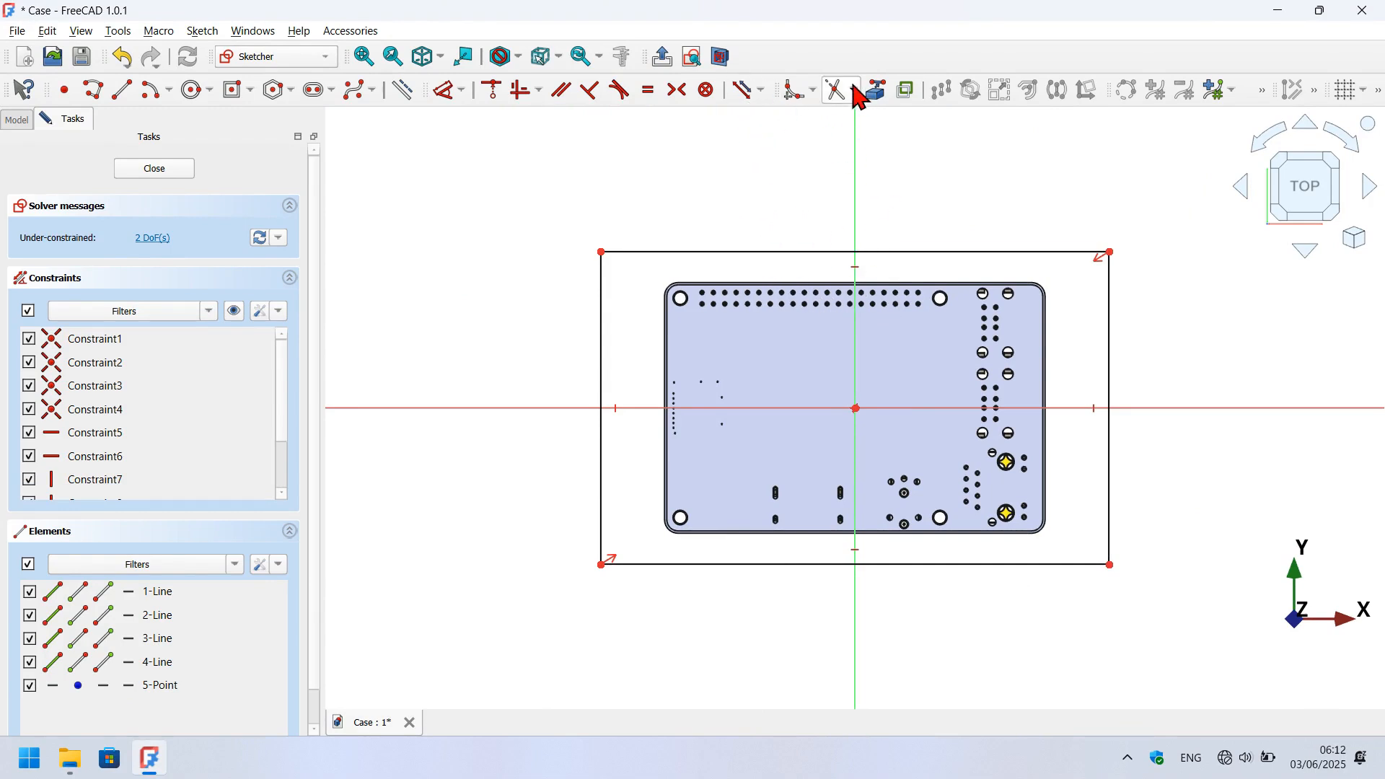
pyautogui.click(718, 59)
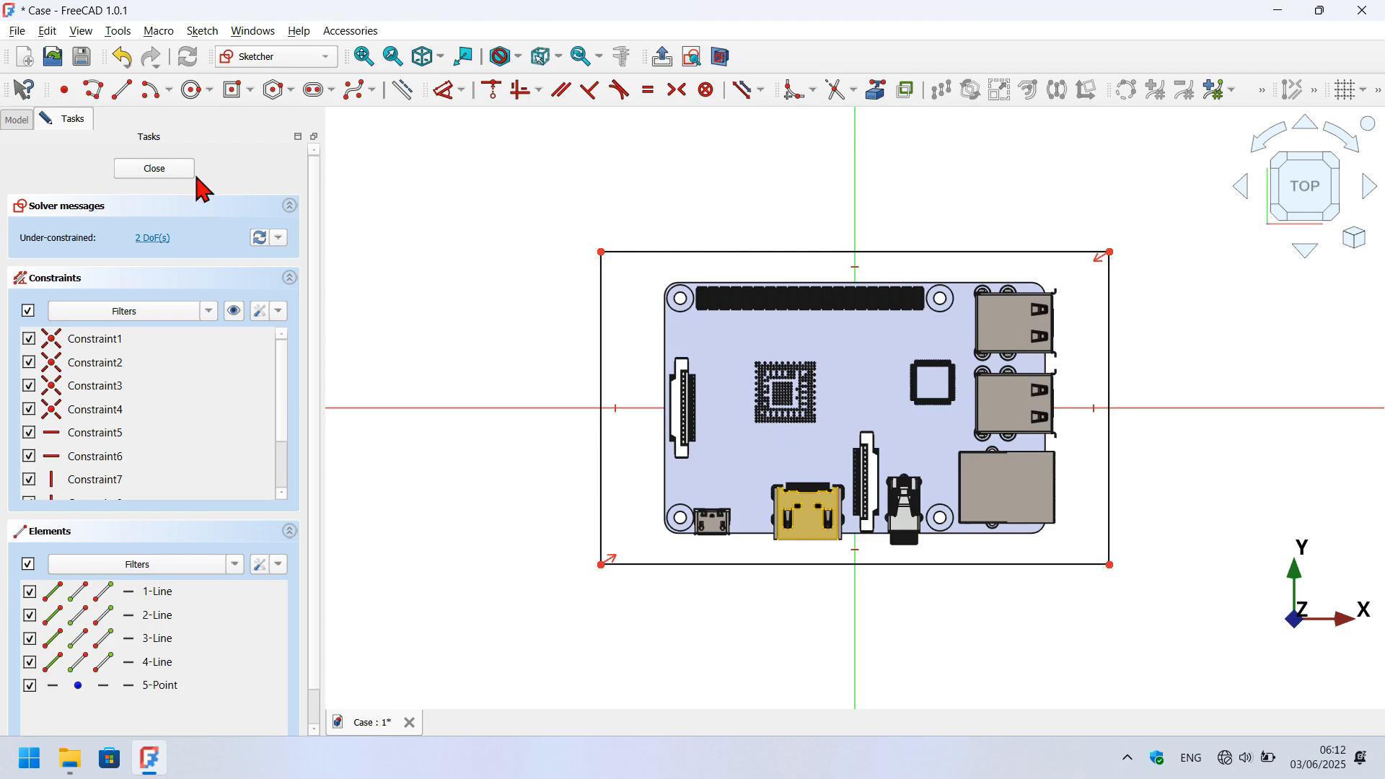
pyautogui.click(19, 119)
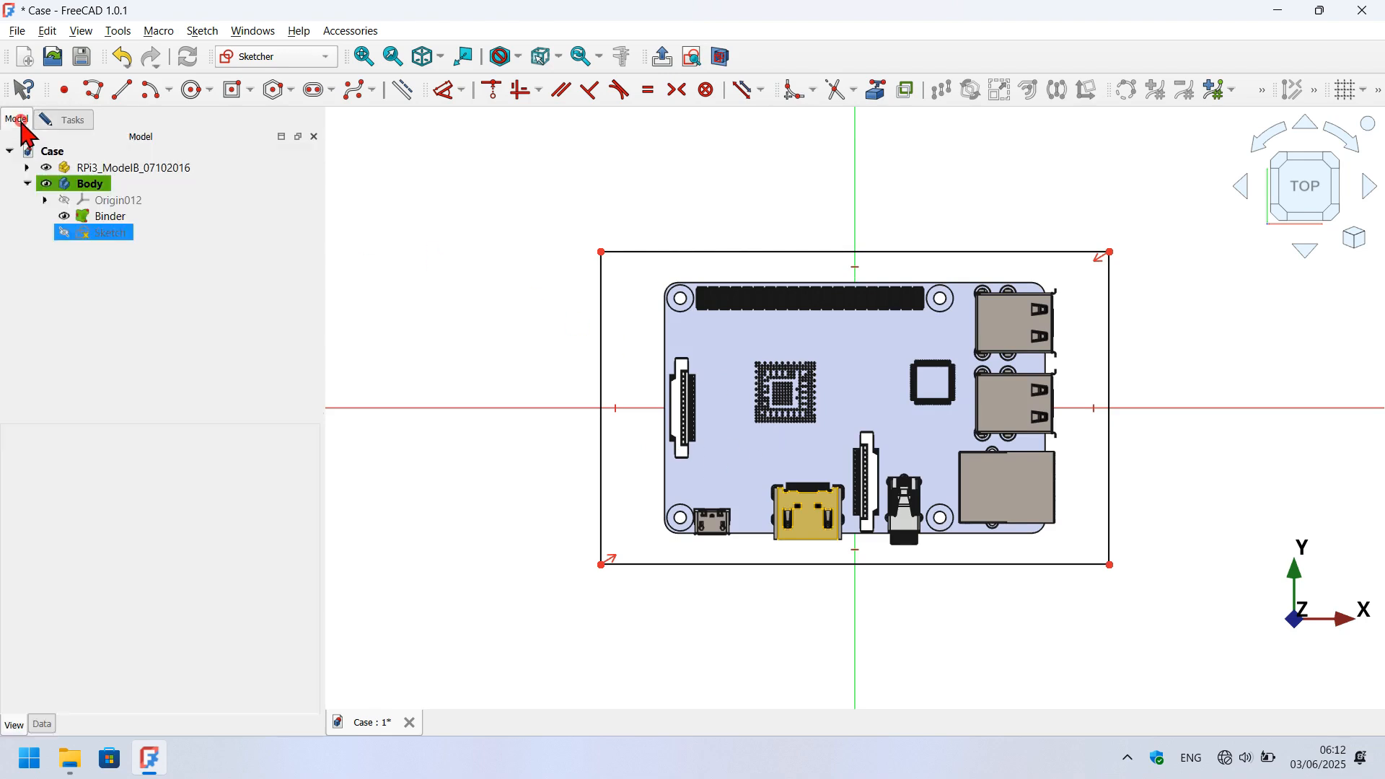
pyautogui.click(47, 168)
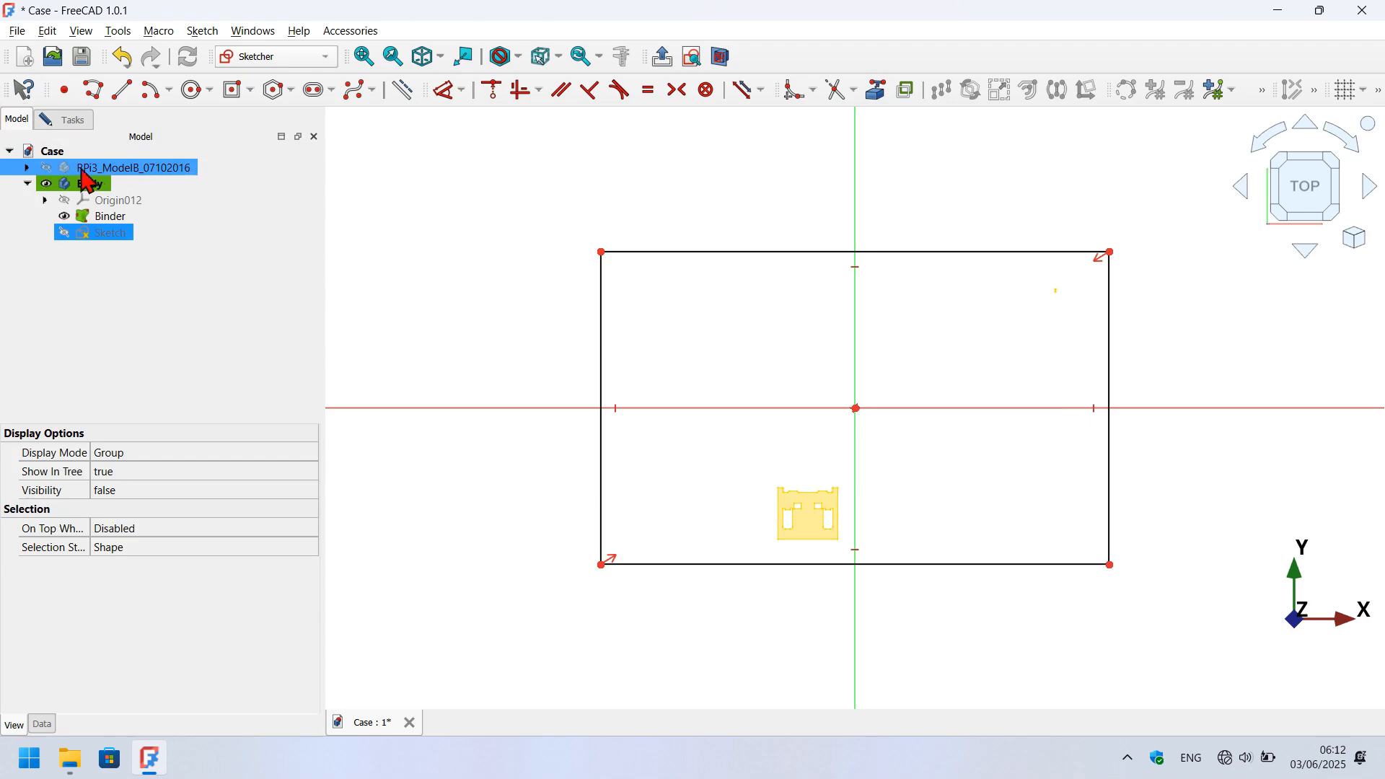
pyautogui.click(70, 120)
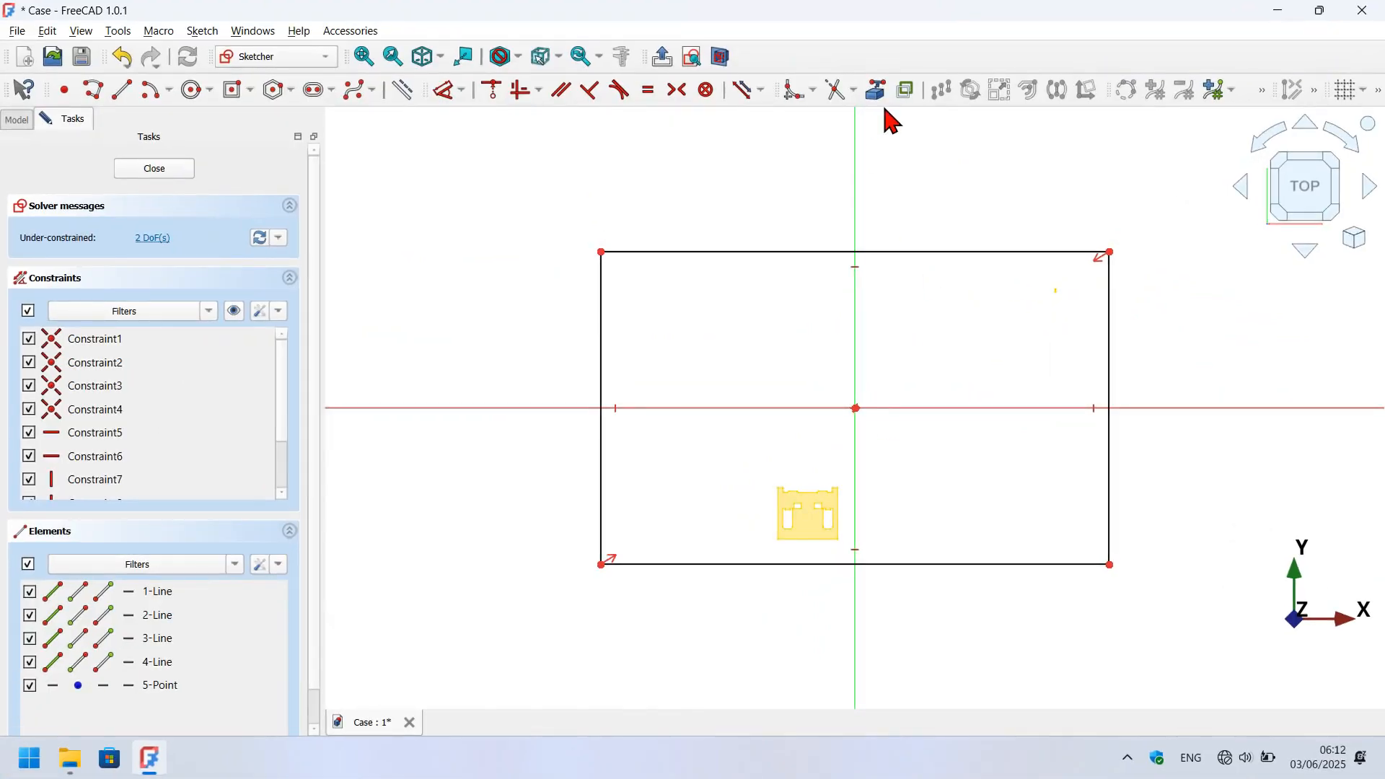
# Project the USB tab face's outer vertical edge and the HDMI face's front horizontal edge into the sketch as external geometry.
pyautogui.click(879, 91)
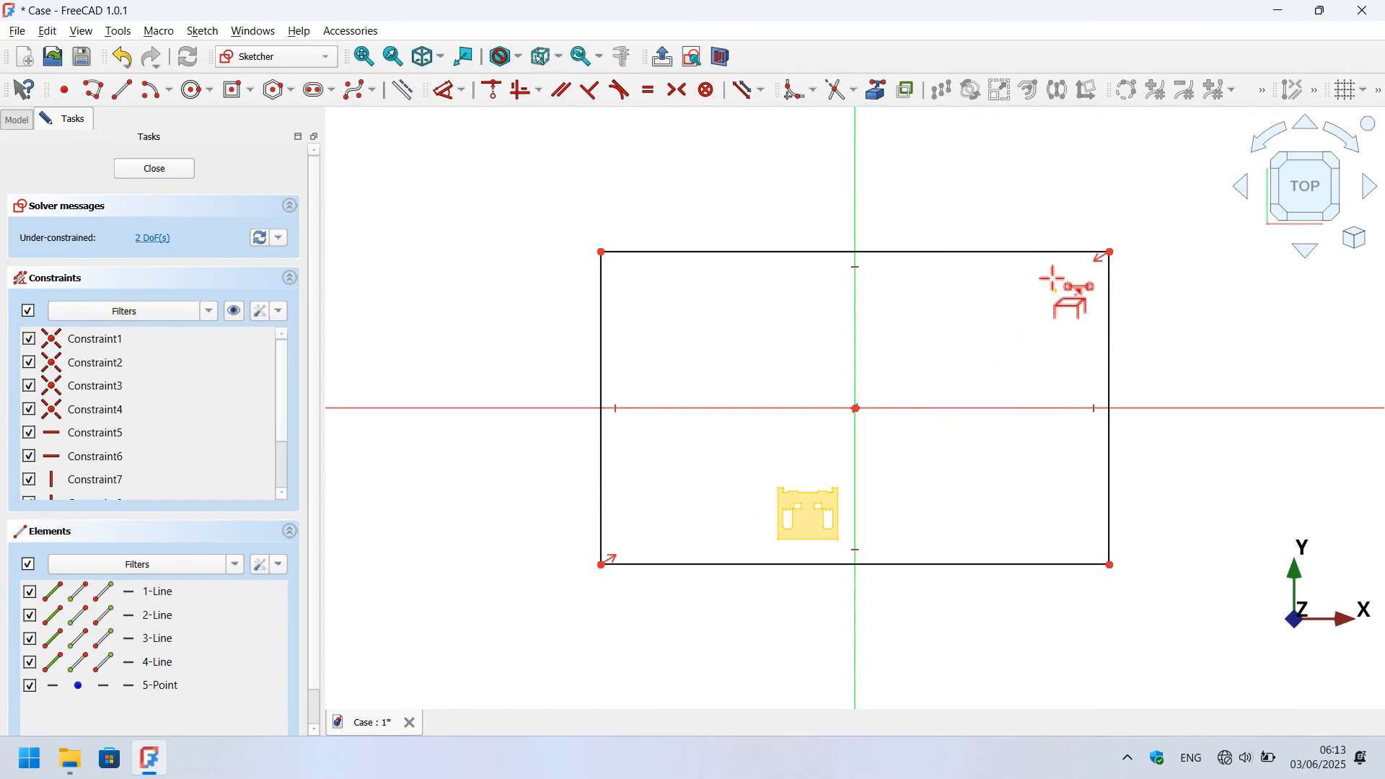
pyautogui.scroll(13, 1051, 278)
pyautogui.scroll(4, 1161, 447)
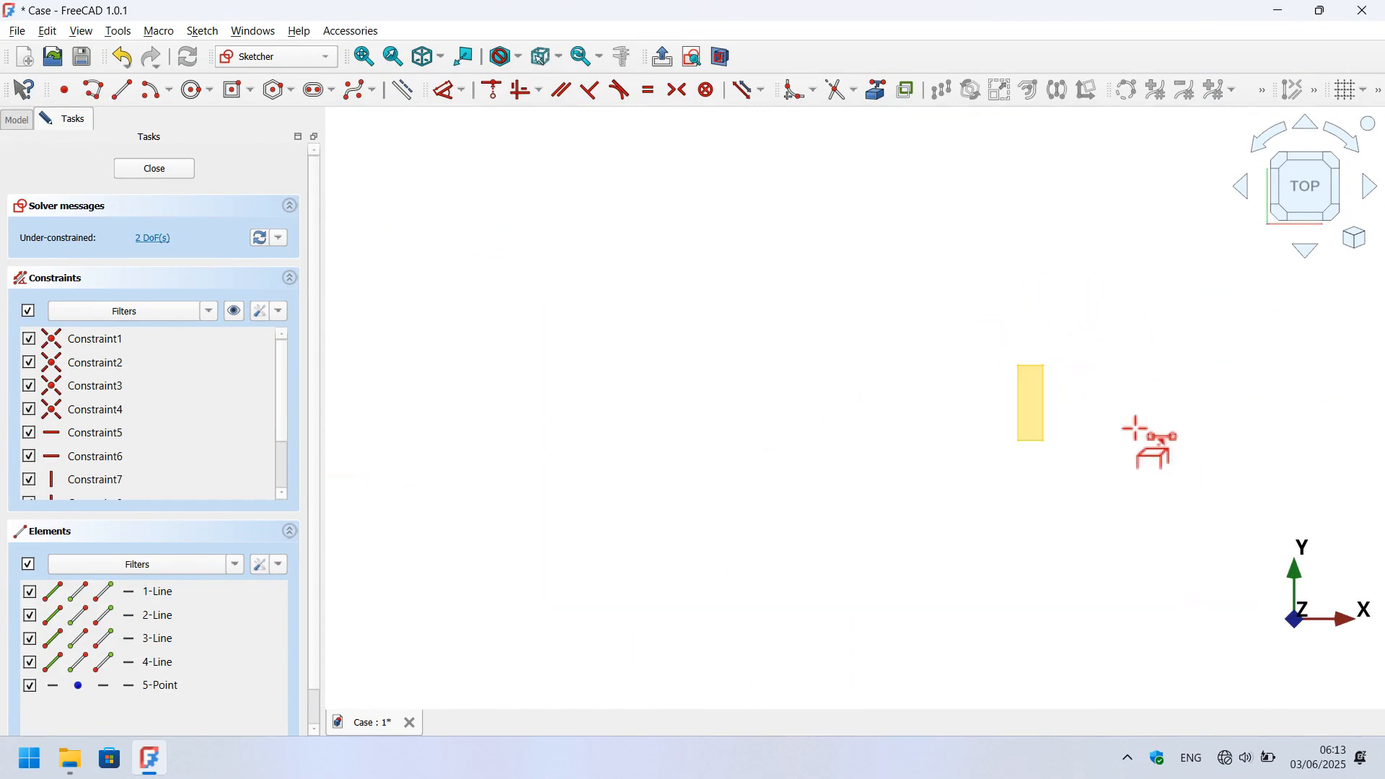
pyautogui.click(1043, 401)
pyautogui.scroll(-15, 1043, 245)
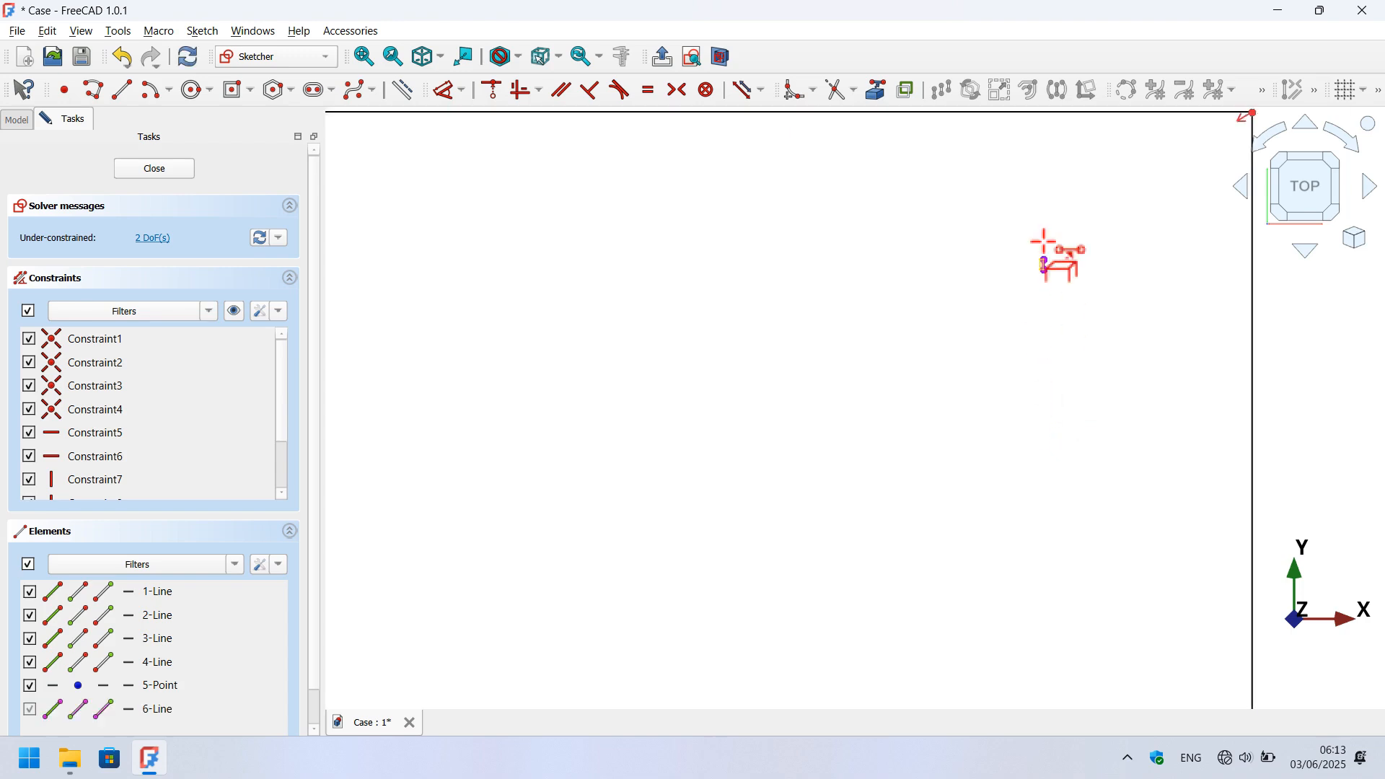
pyautogui.scroll(10, 866, 424)
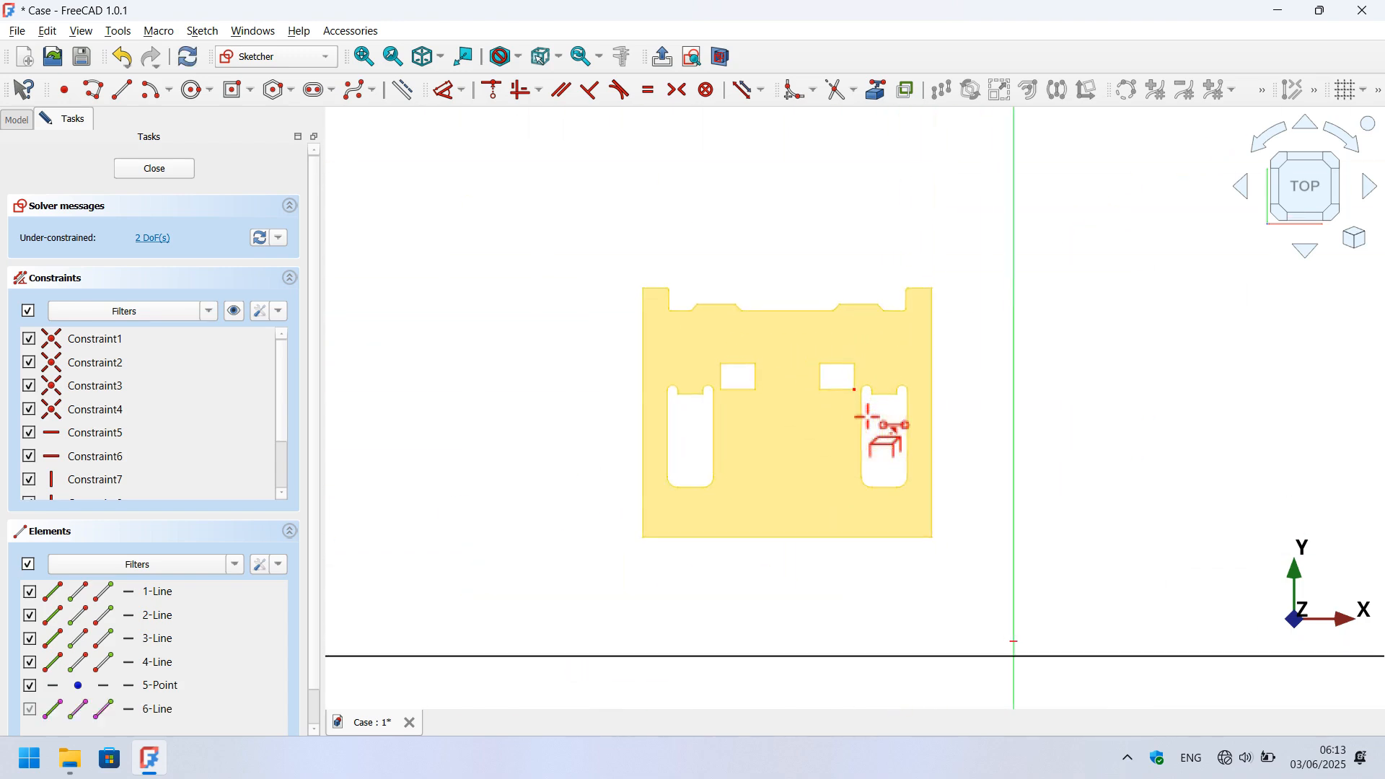
pyautogui.click(805, 538)
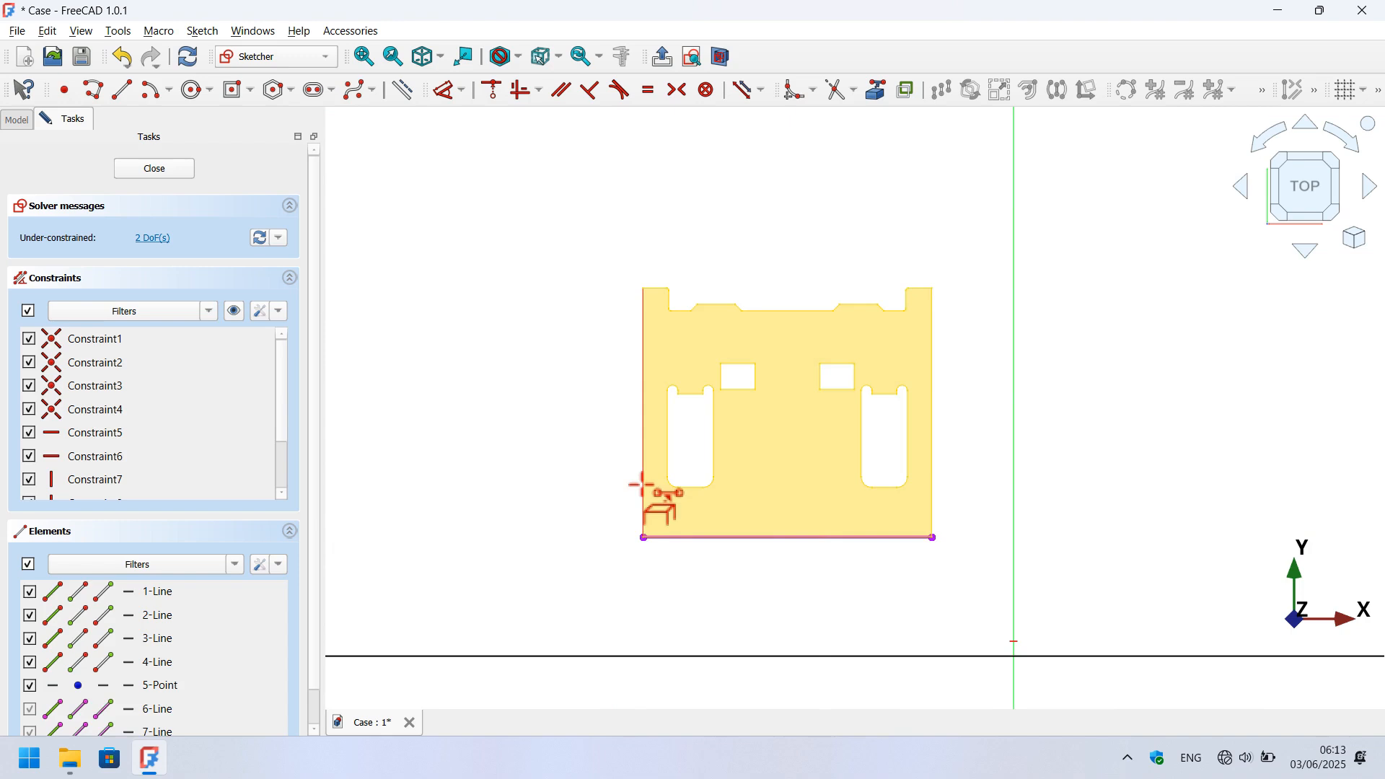
pyautogui.scroll(-8, 646, 485)
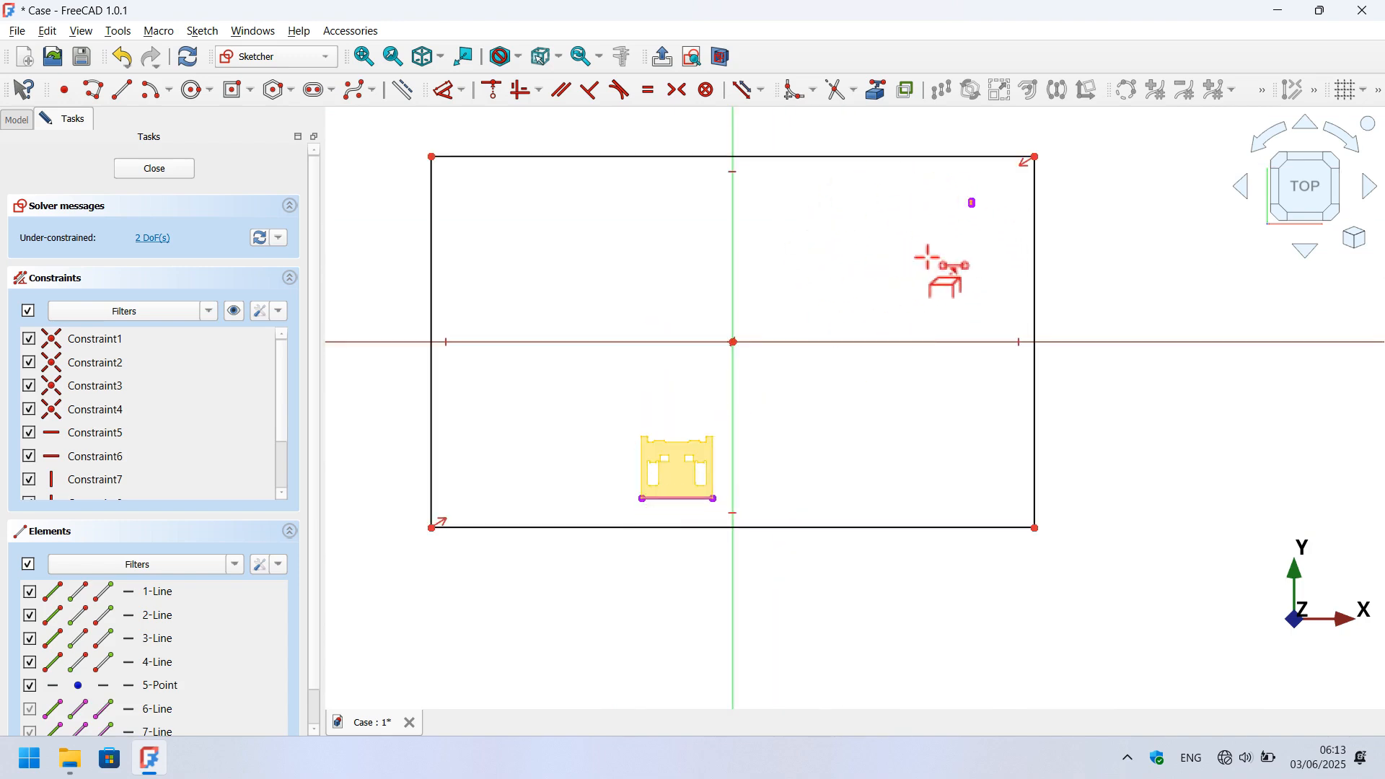
pyautogui.click(971, 202)
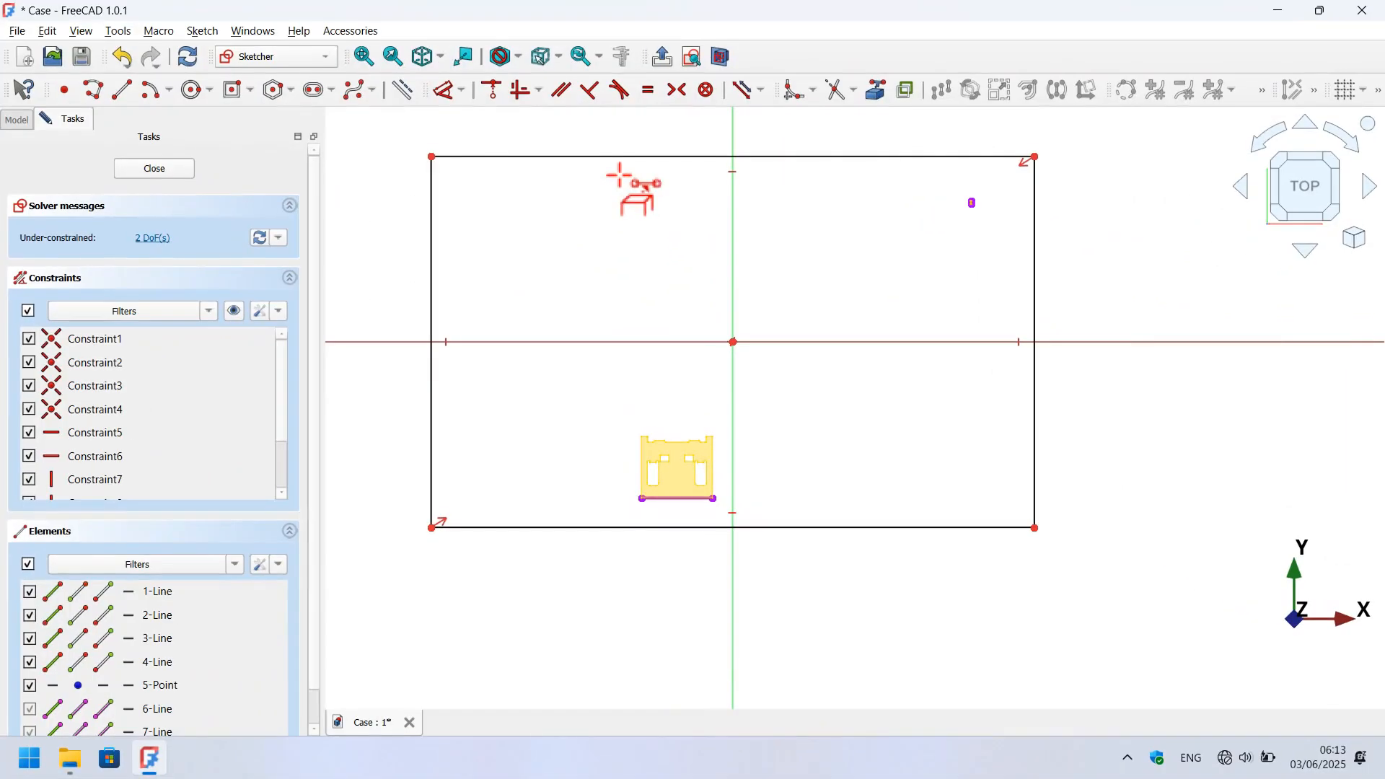
# Dimension the distance between the projected USB tab edge and the rectangle's nearest vertical side as 2,5 mm.
pyautogui.click(443, 90)
pyautogui.scroll(5, 1019, 192)
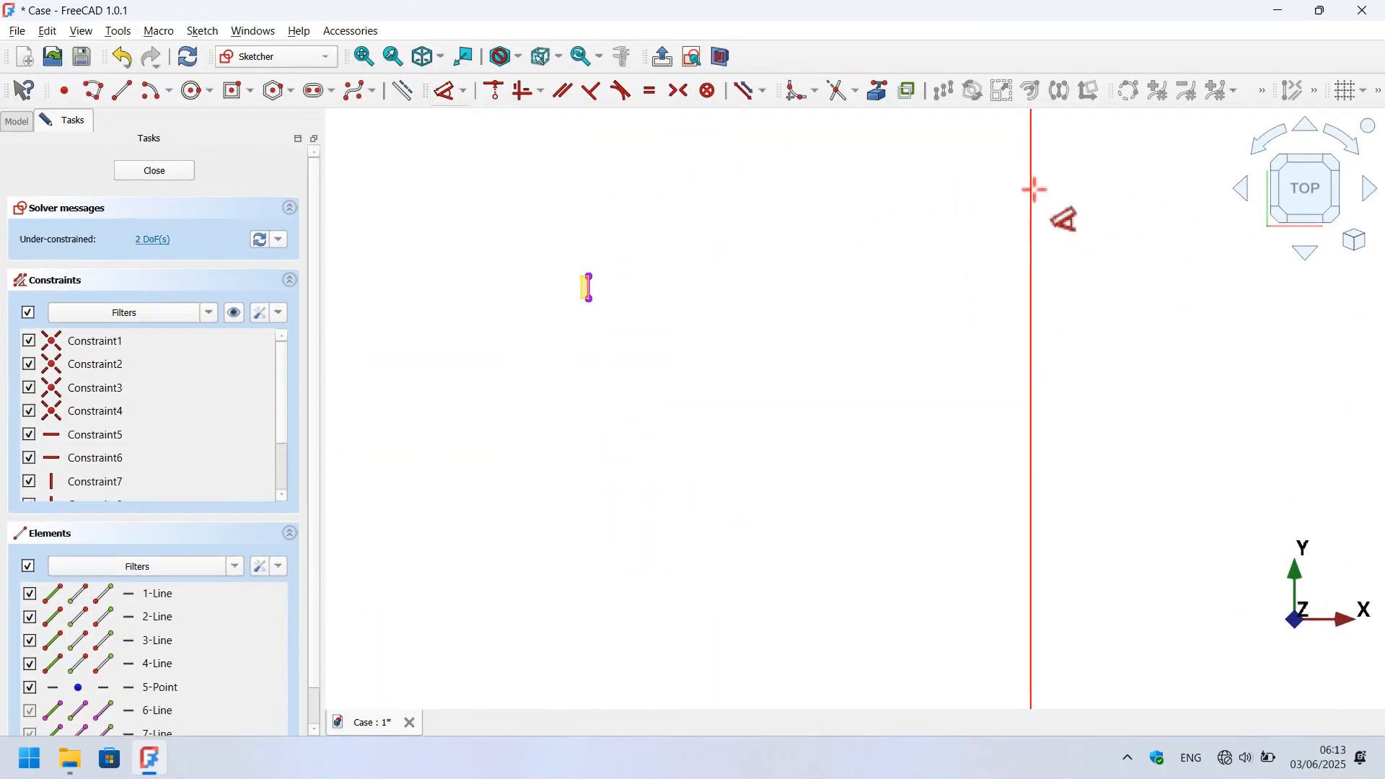
pyautogui.click(1031, 233)
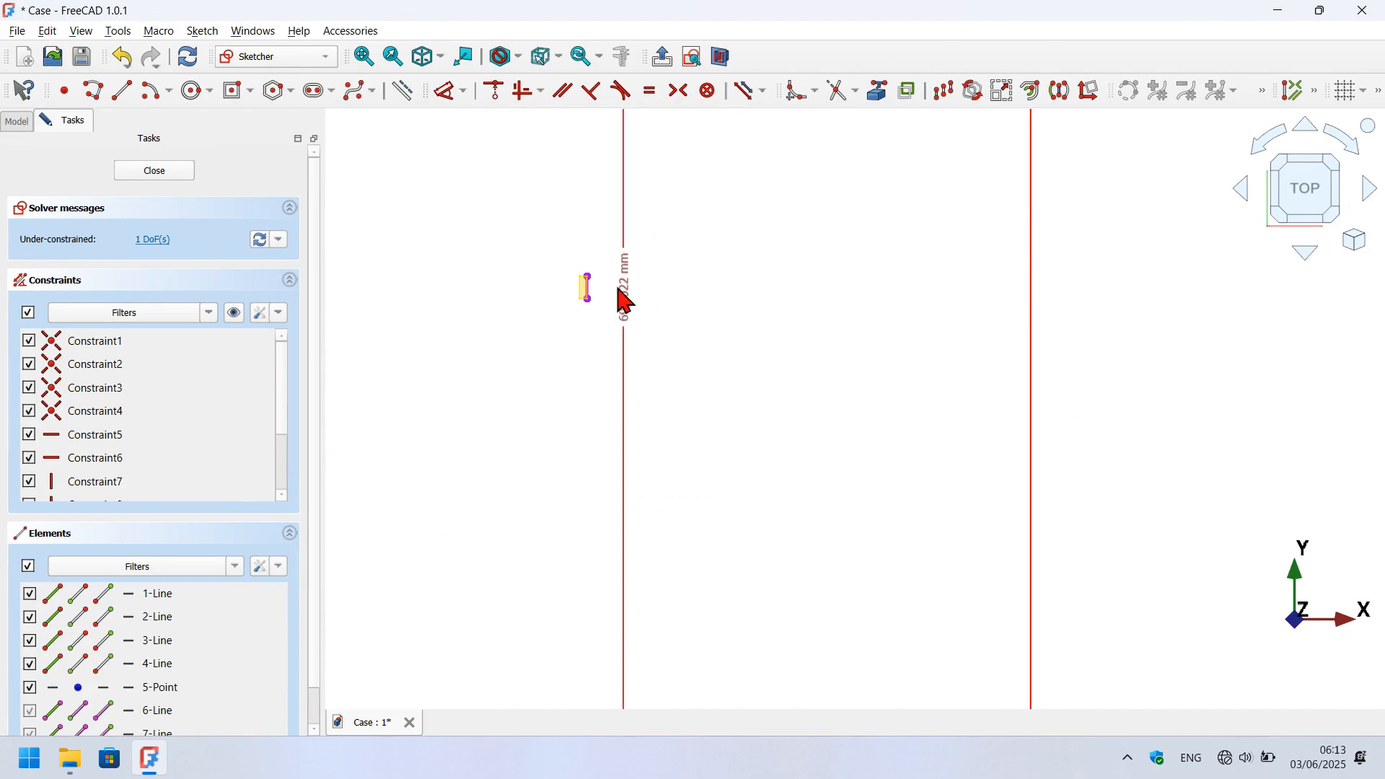
pyautogui.click(588, 286)
pyautogui.scroll(-5, 764, 340)
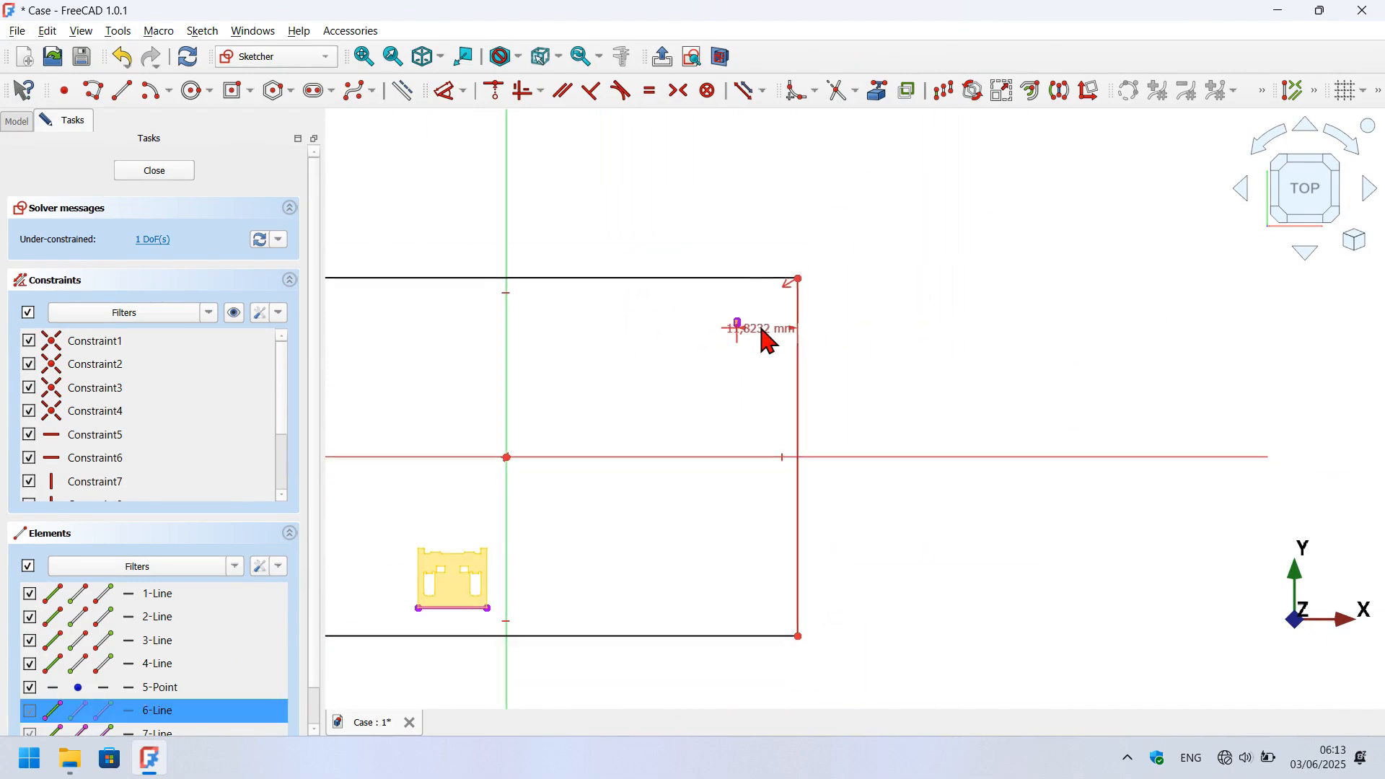
pyautogui.click(783, 192)
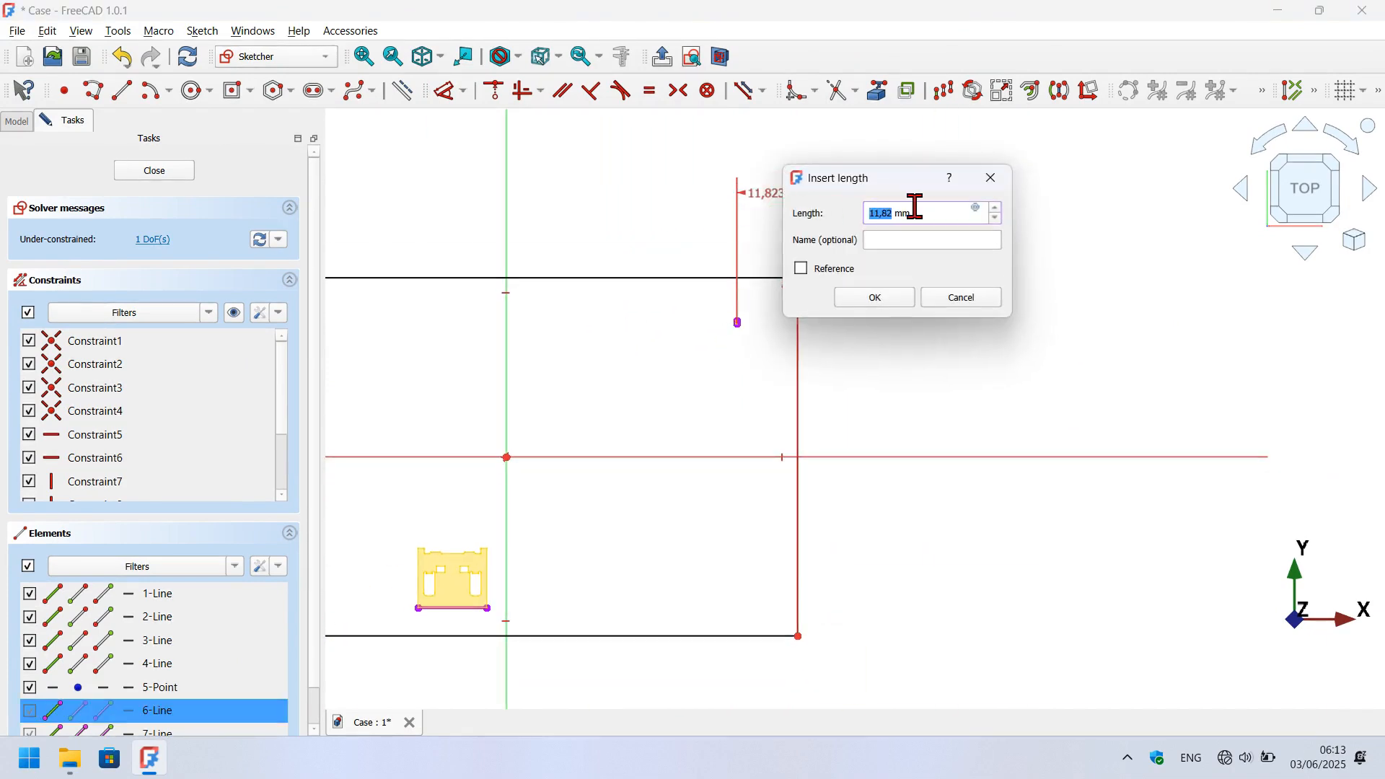
pyautogui.write('2,5')
pyautogui.press('Return')
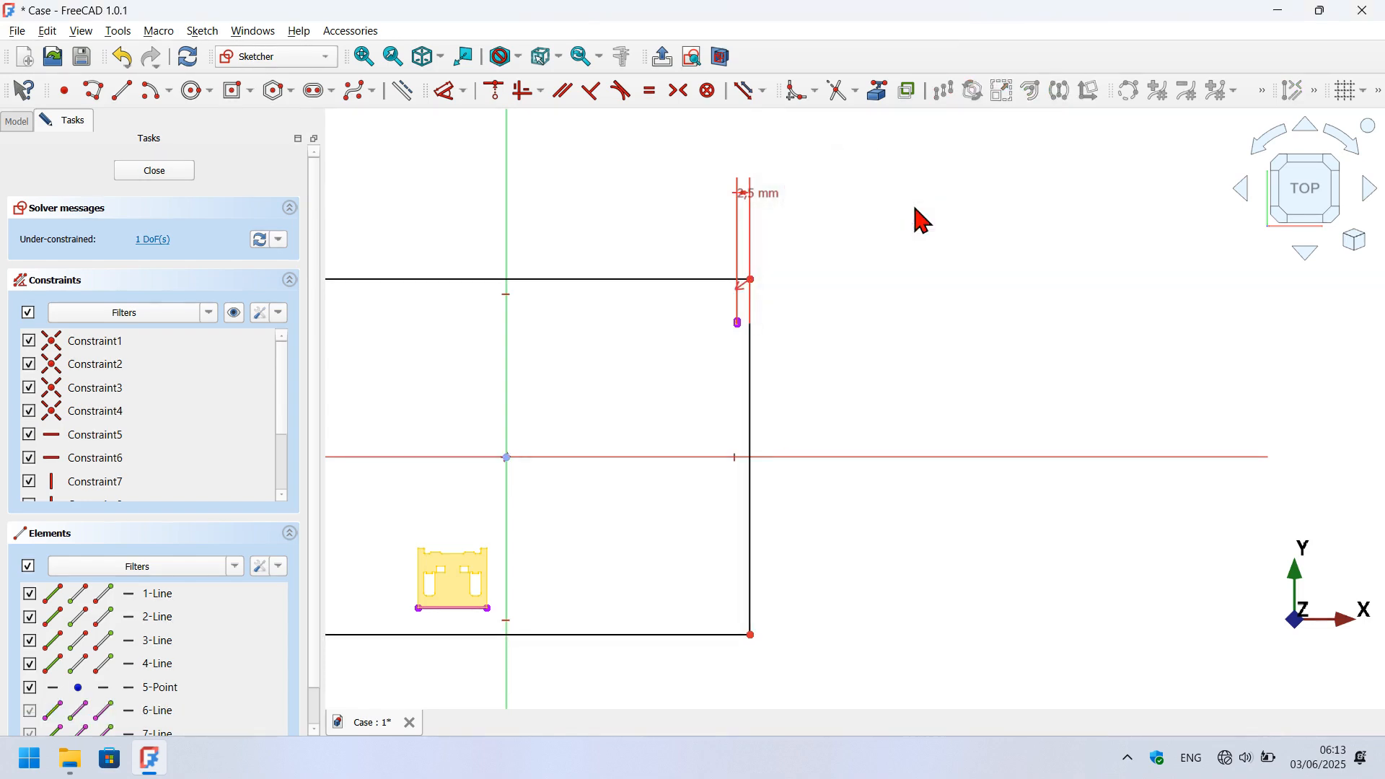
# Dimension the distance between the projected HDMI front edge and the rectangle's nearest horizontal side as 2,5 mm.
pyautogui.scroll(-4, 936, 188)
pyautogui.scroll(5, 742, 385)
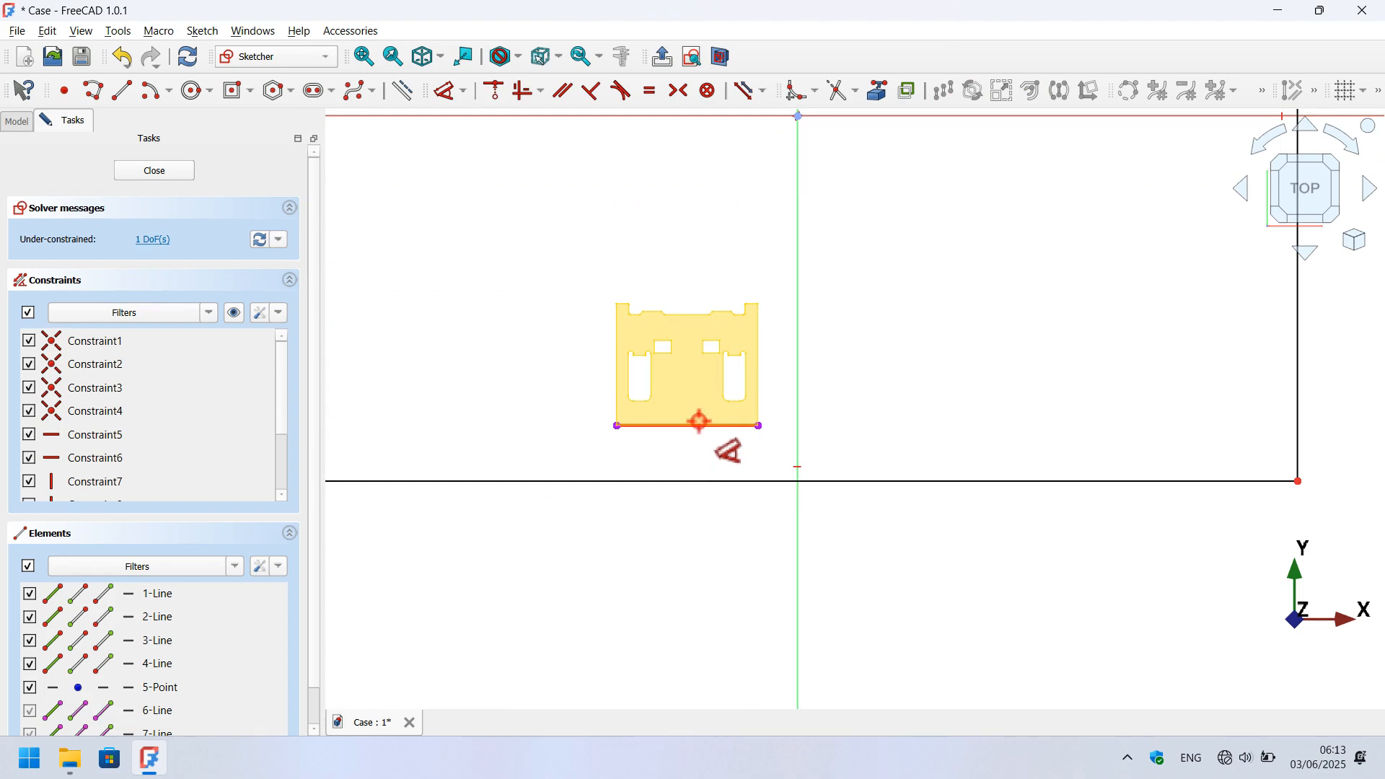
pyautogui.click(698, 418)
pyautogui.click(719, 480)
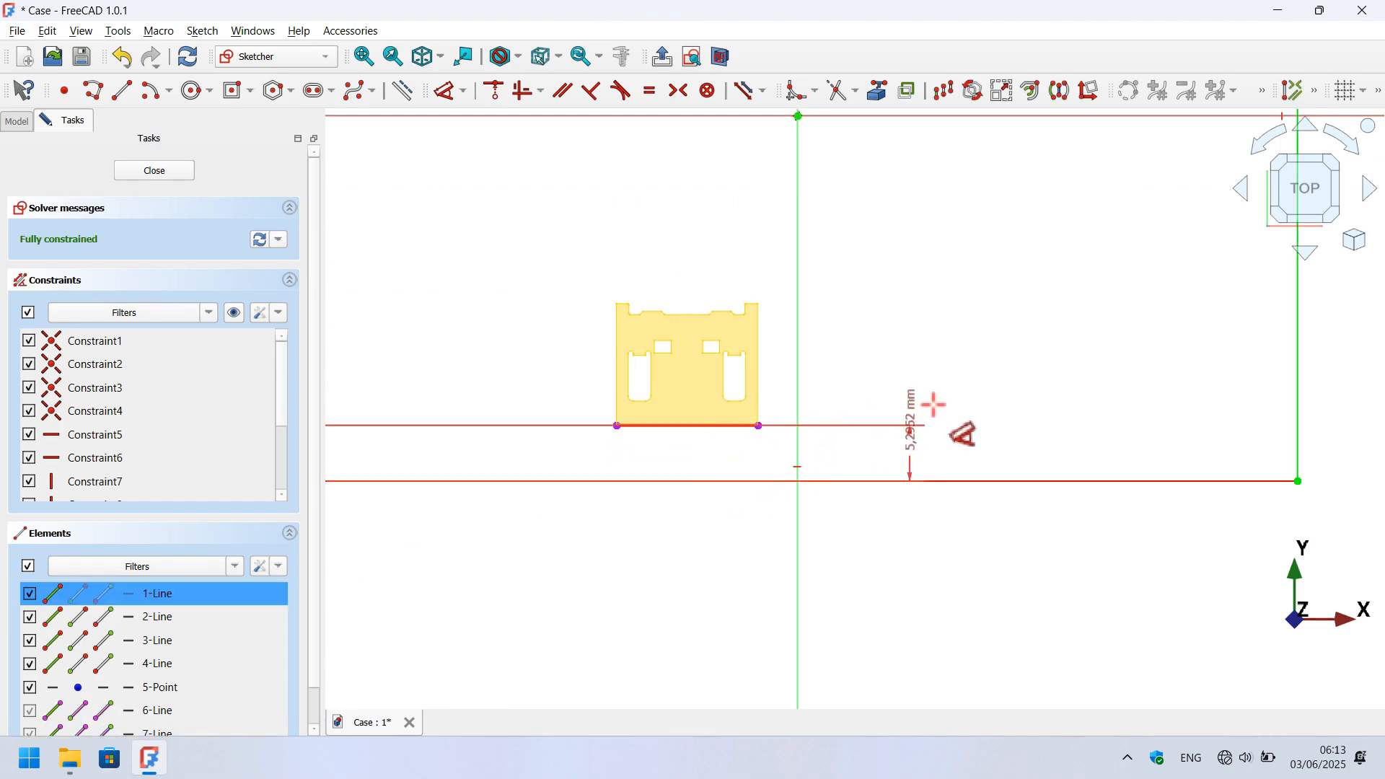
pyautogui.click(952, 375)
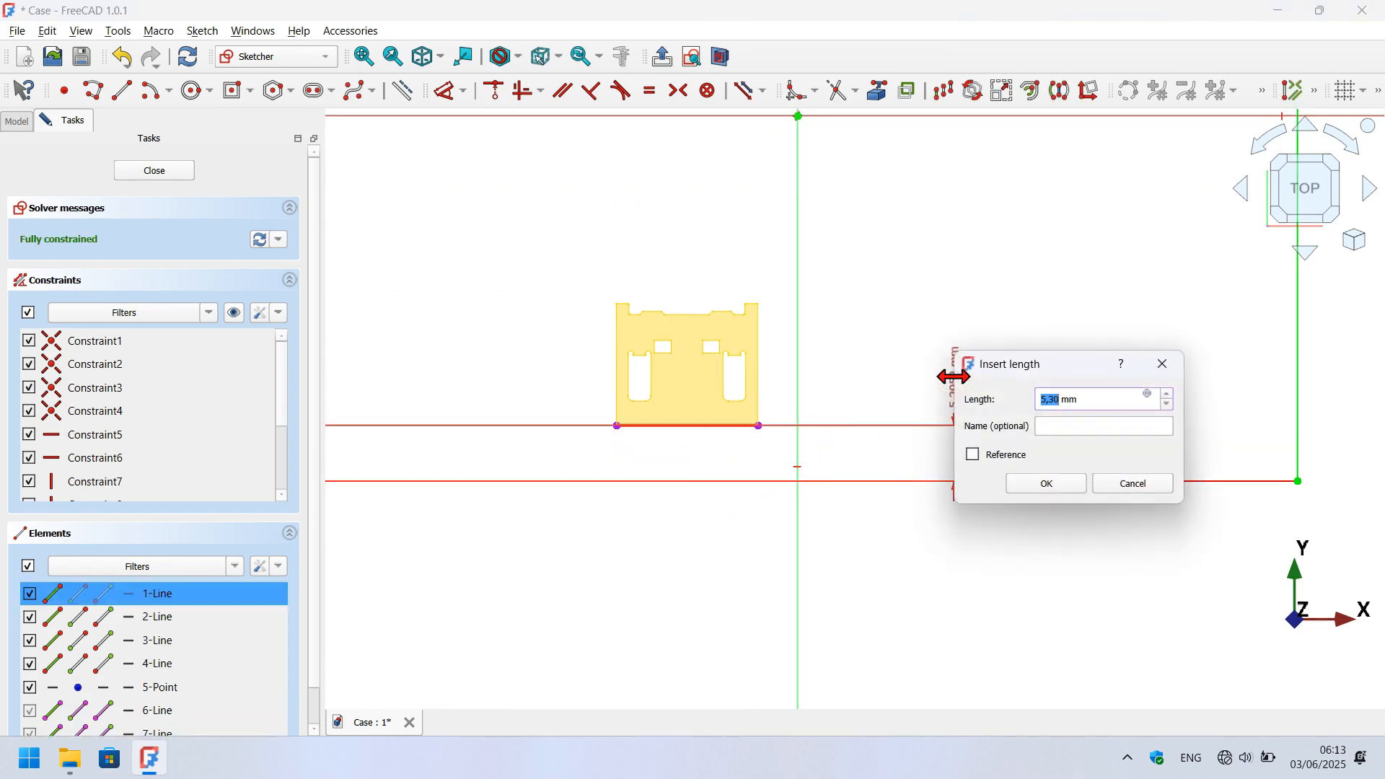
pyautogui.press('Return')
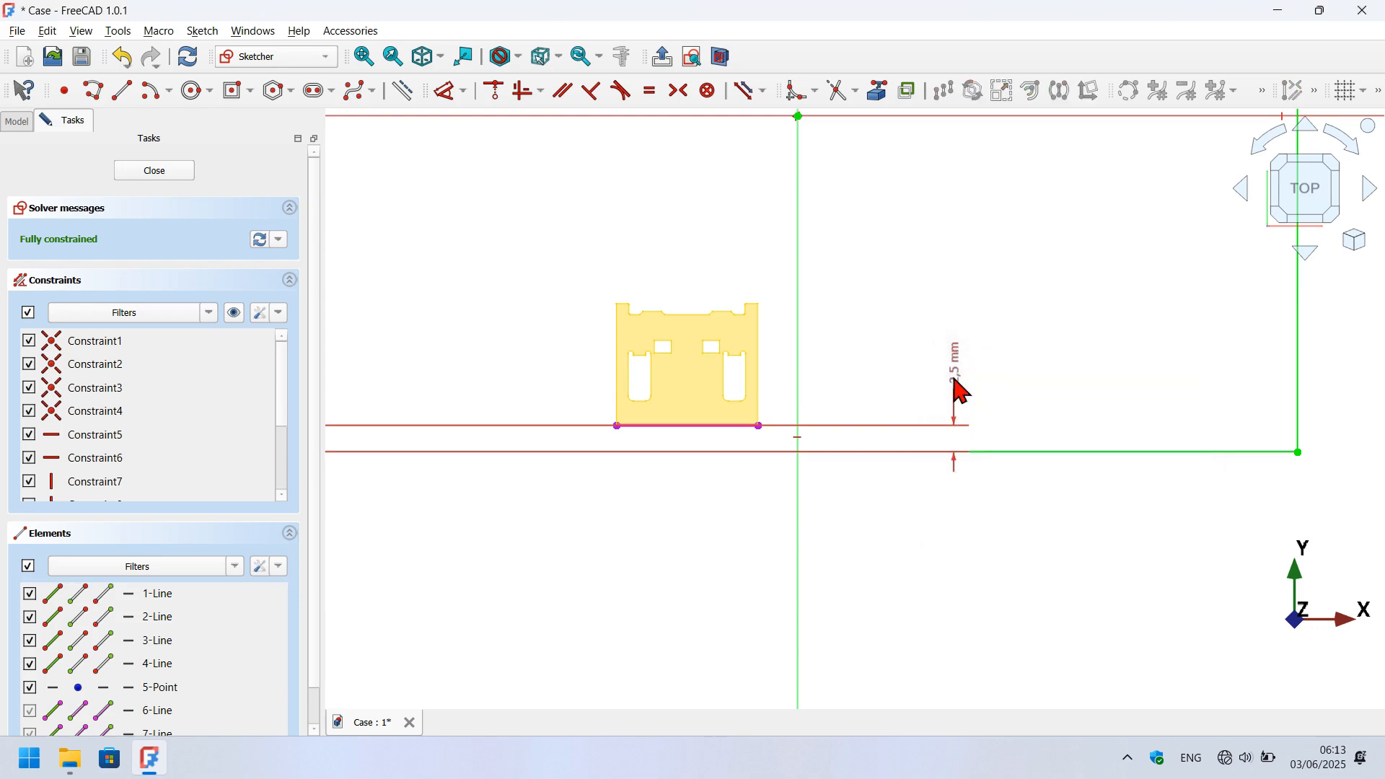
pyautogui.scroll(-5, 851, 327)
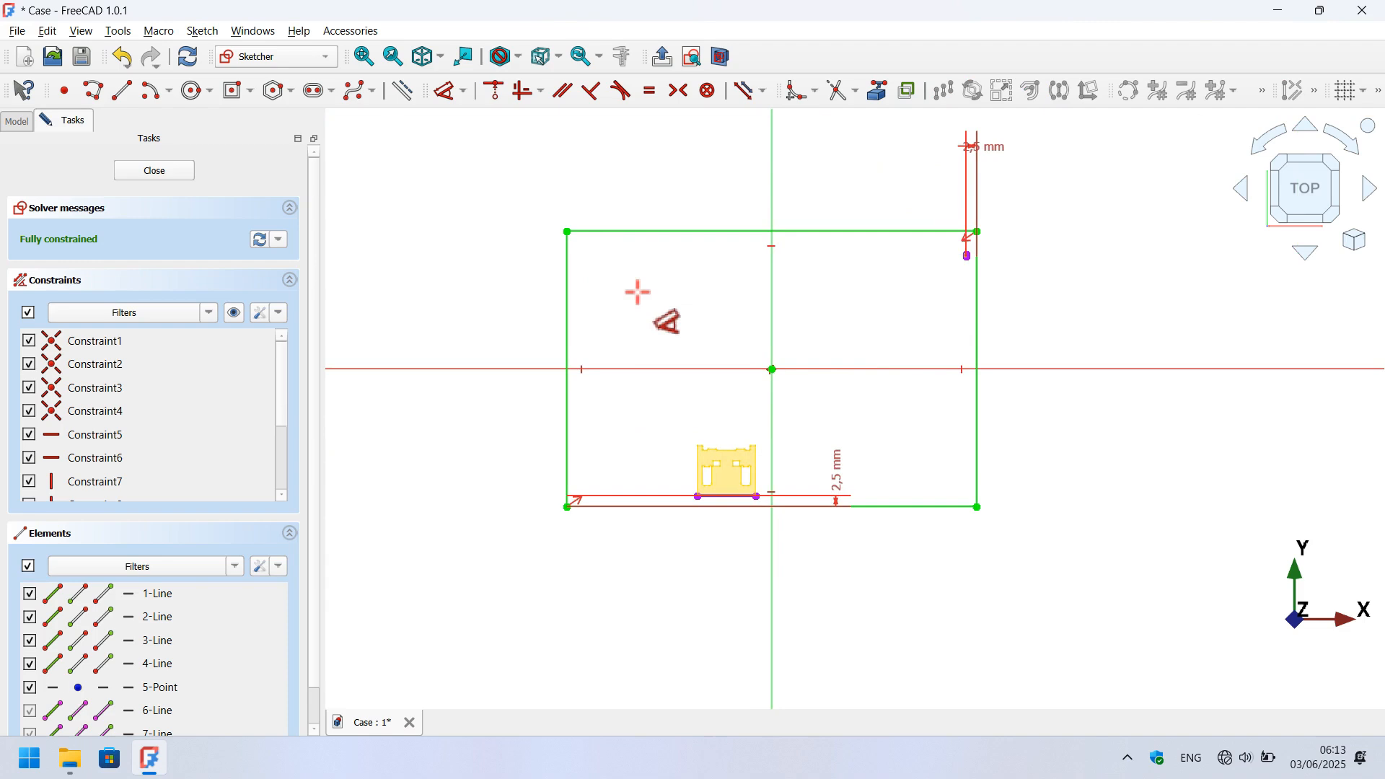
# Close the base rectangle sketch and show the RPi3_ModelB_07102016 assembly again.
pyautogui.click(155, 171)
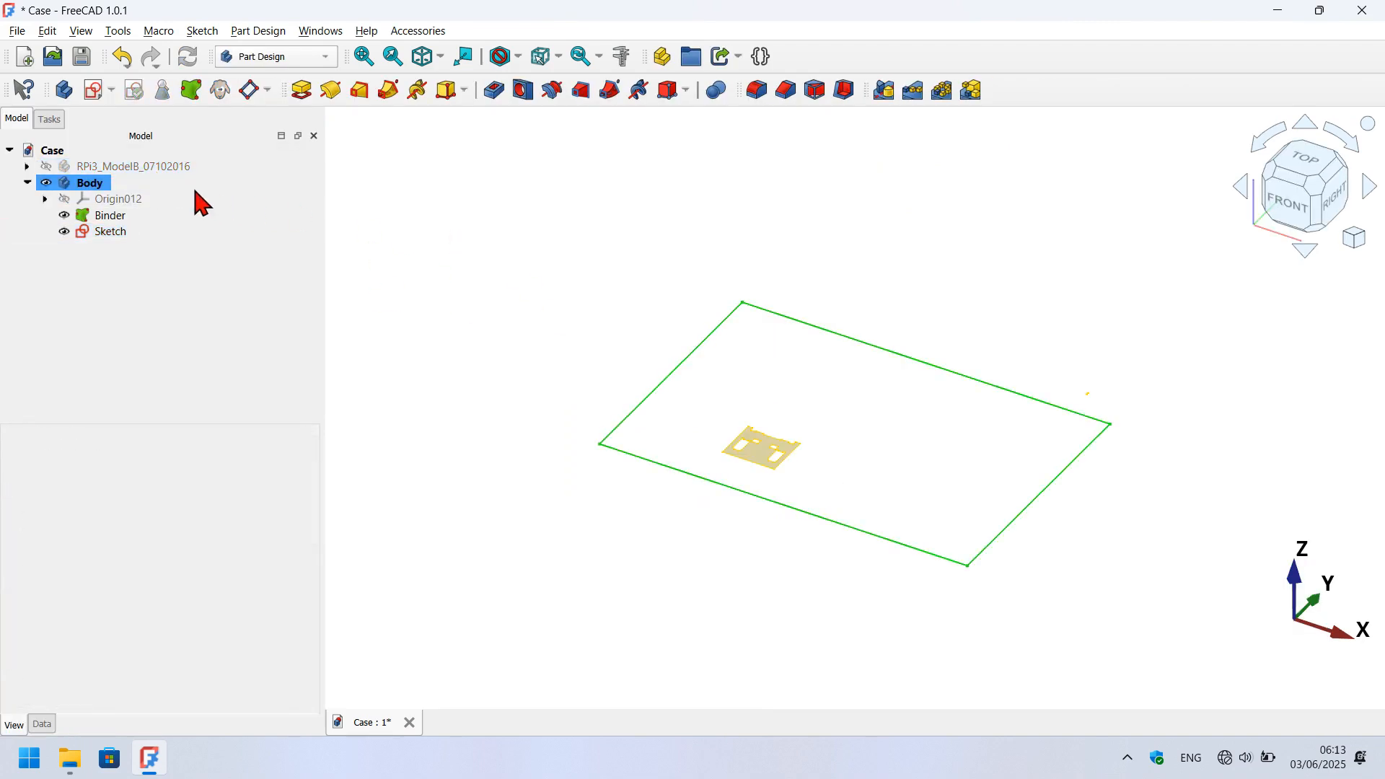
pyautogui.click(128, 170)
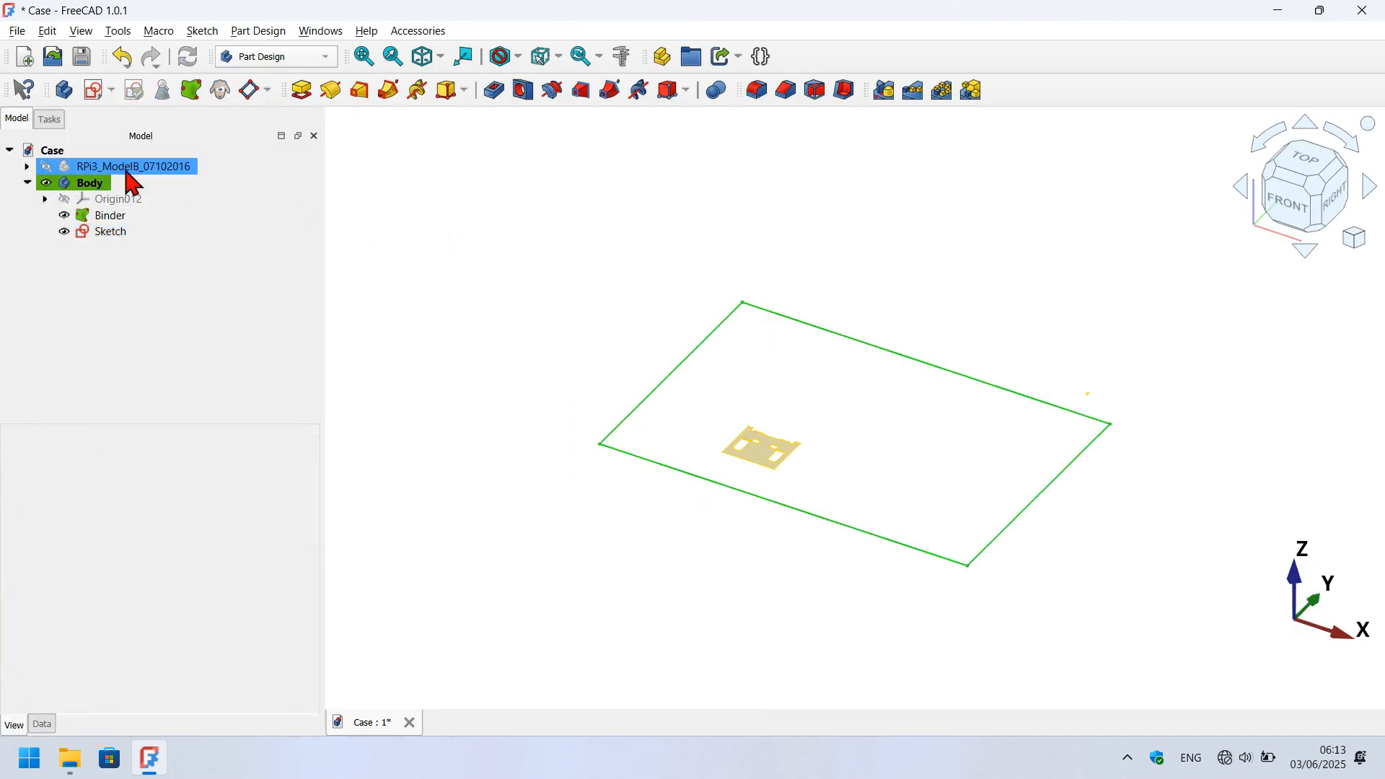
pyautogui.click(47, 168)
pyautogui.click(530, 273)
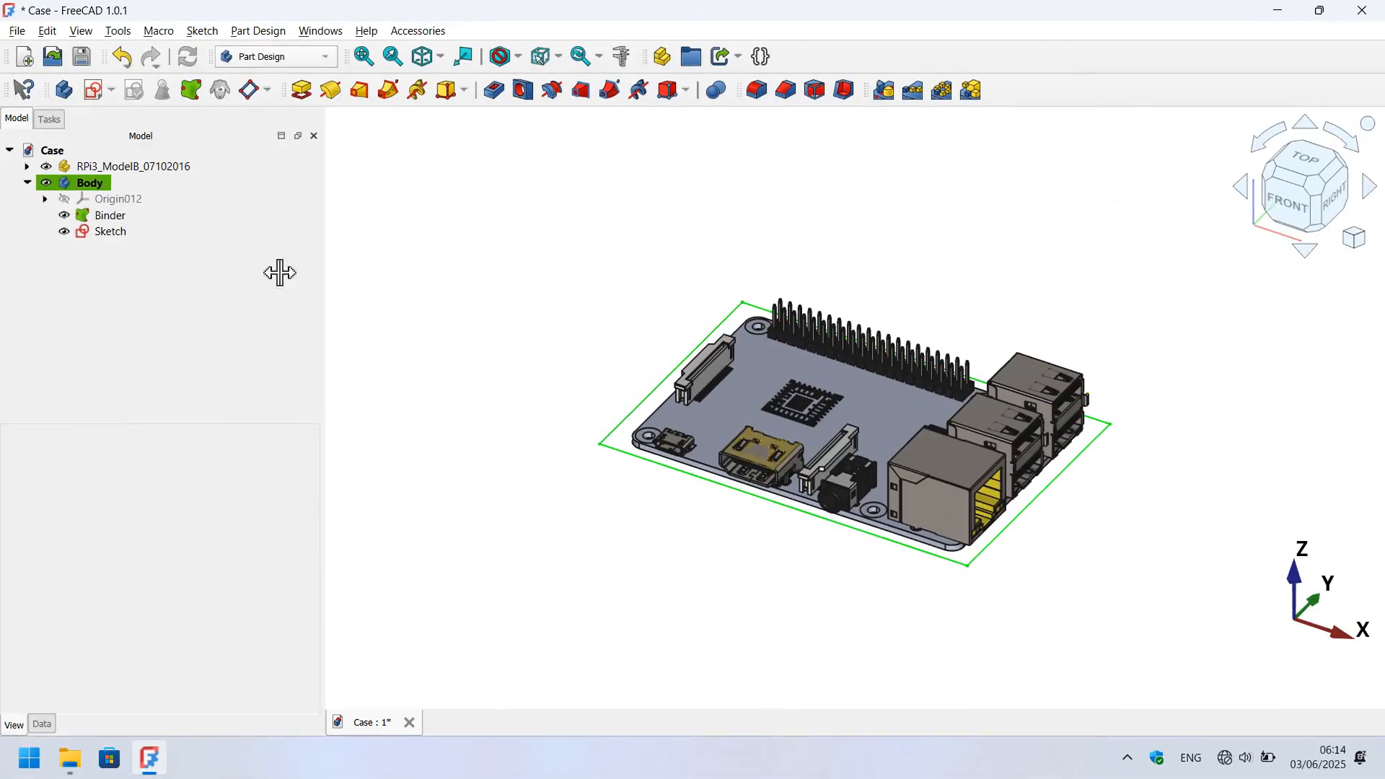
# Pad the base rectangle sketch with a length of 10 mm.
pyautogui.click(108, 233)
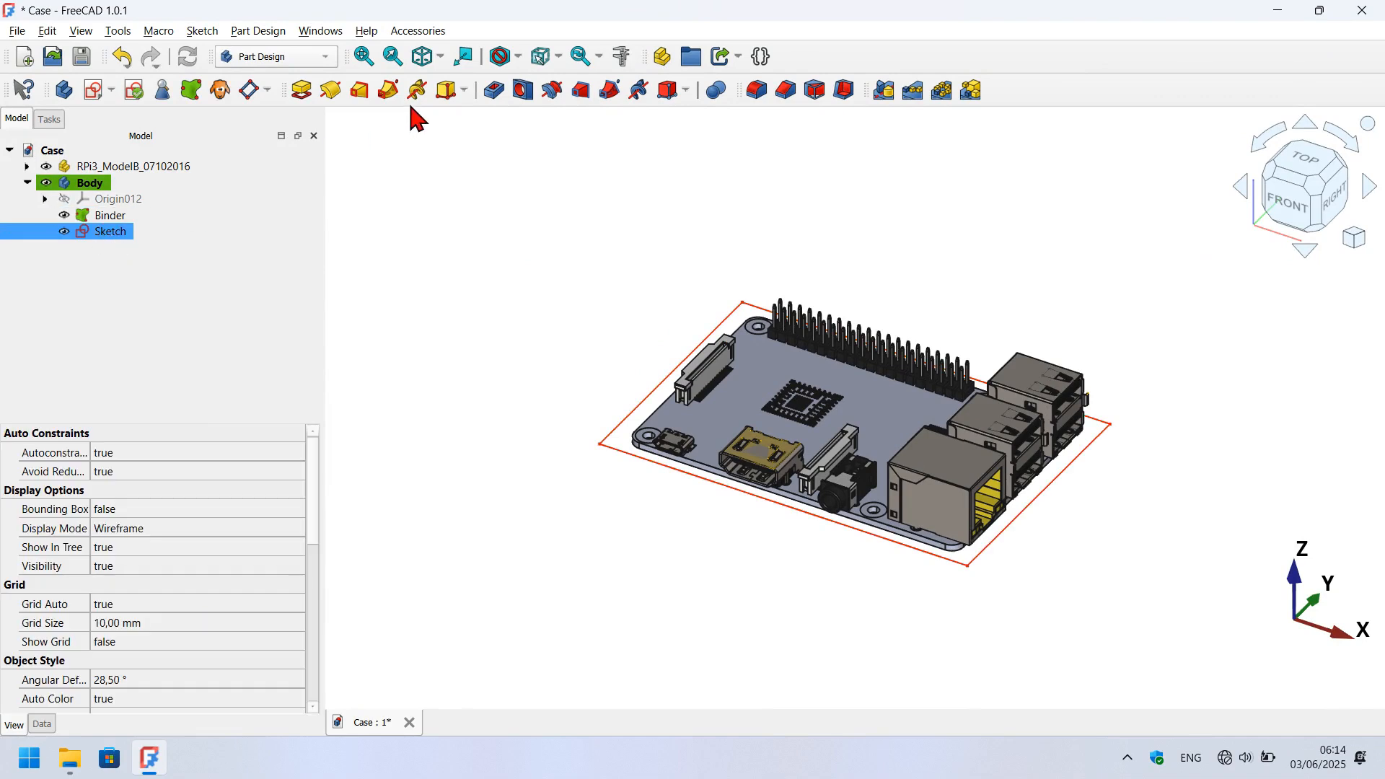
pyautogui.click(303, 92)
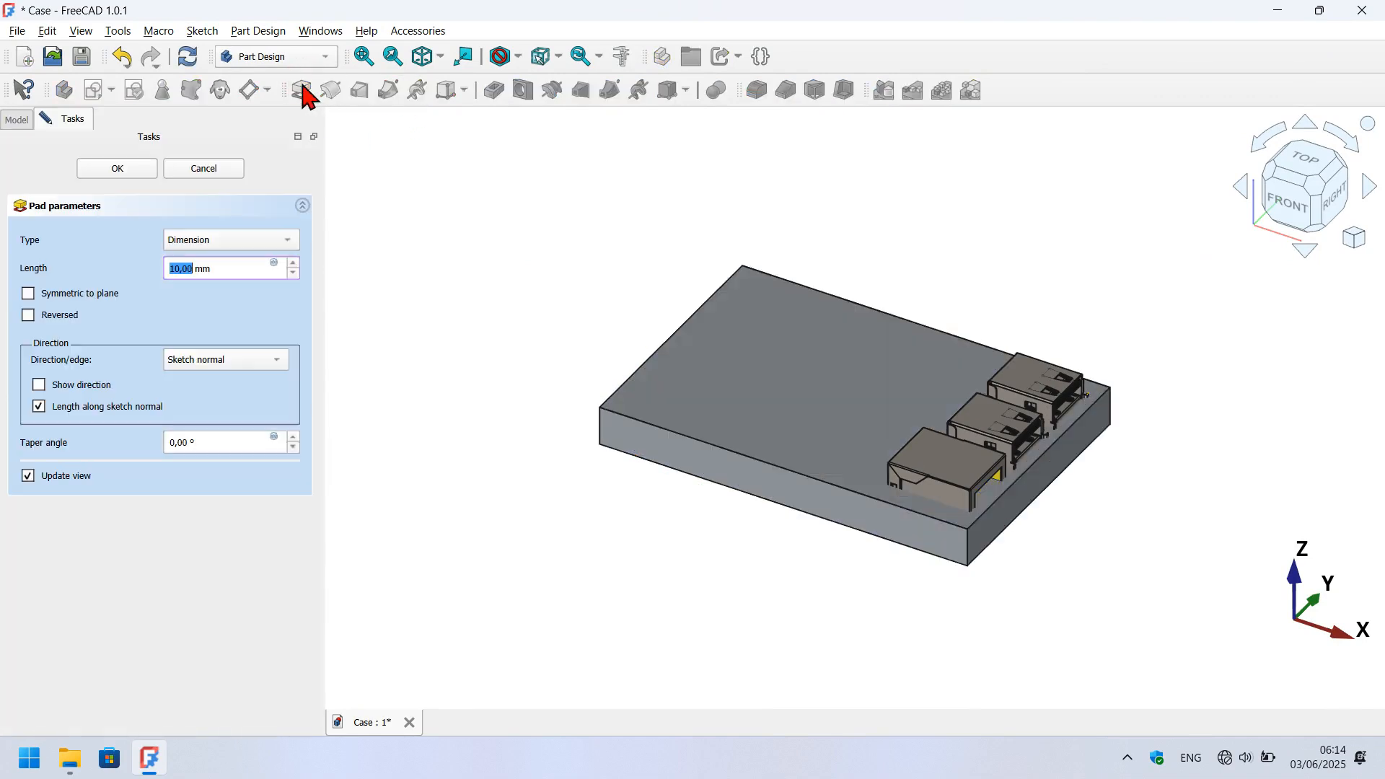
pyautogui.click(113, 169)
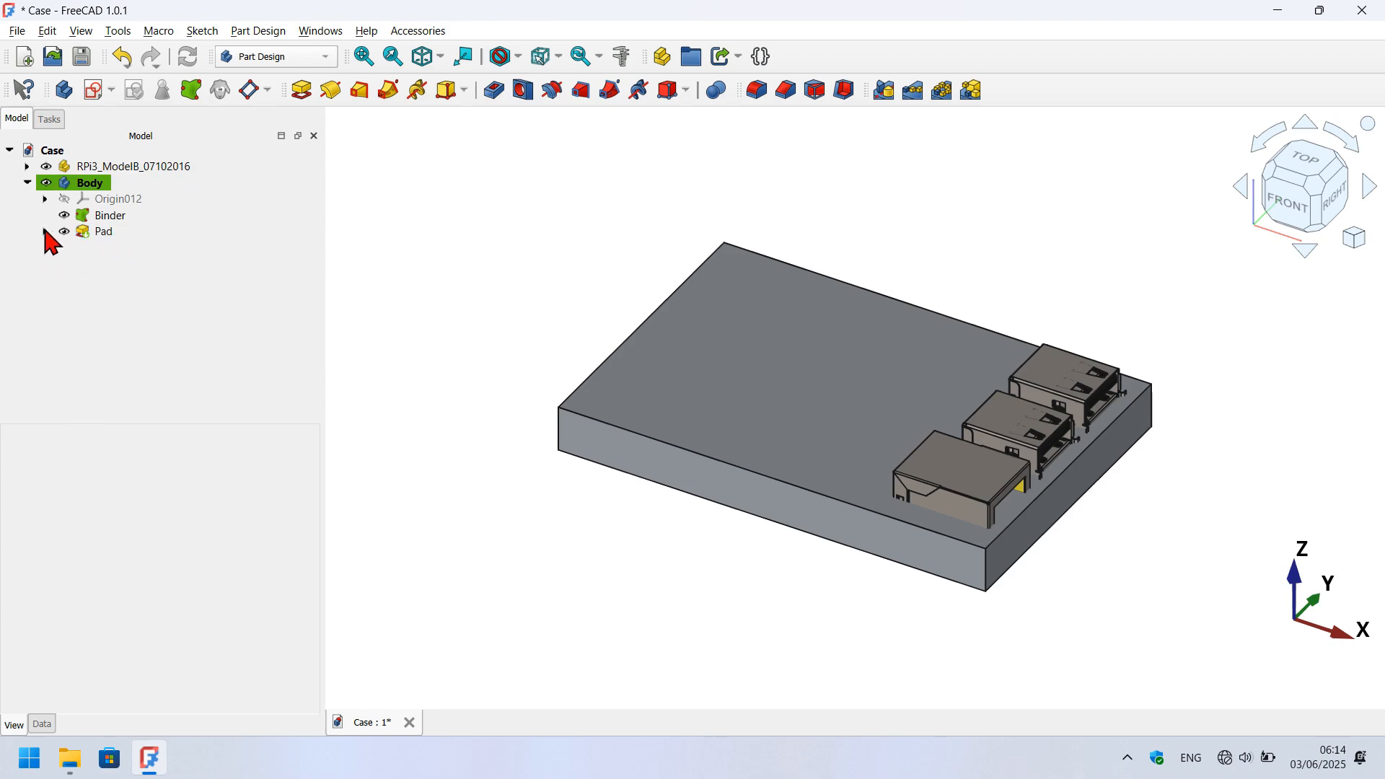
# Set the z position of the pad sketch's attachment offset to -7 mm.
pyautogui.click(130, 248)
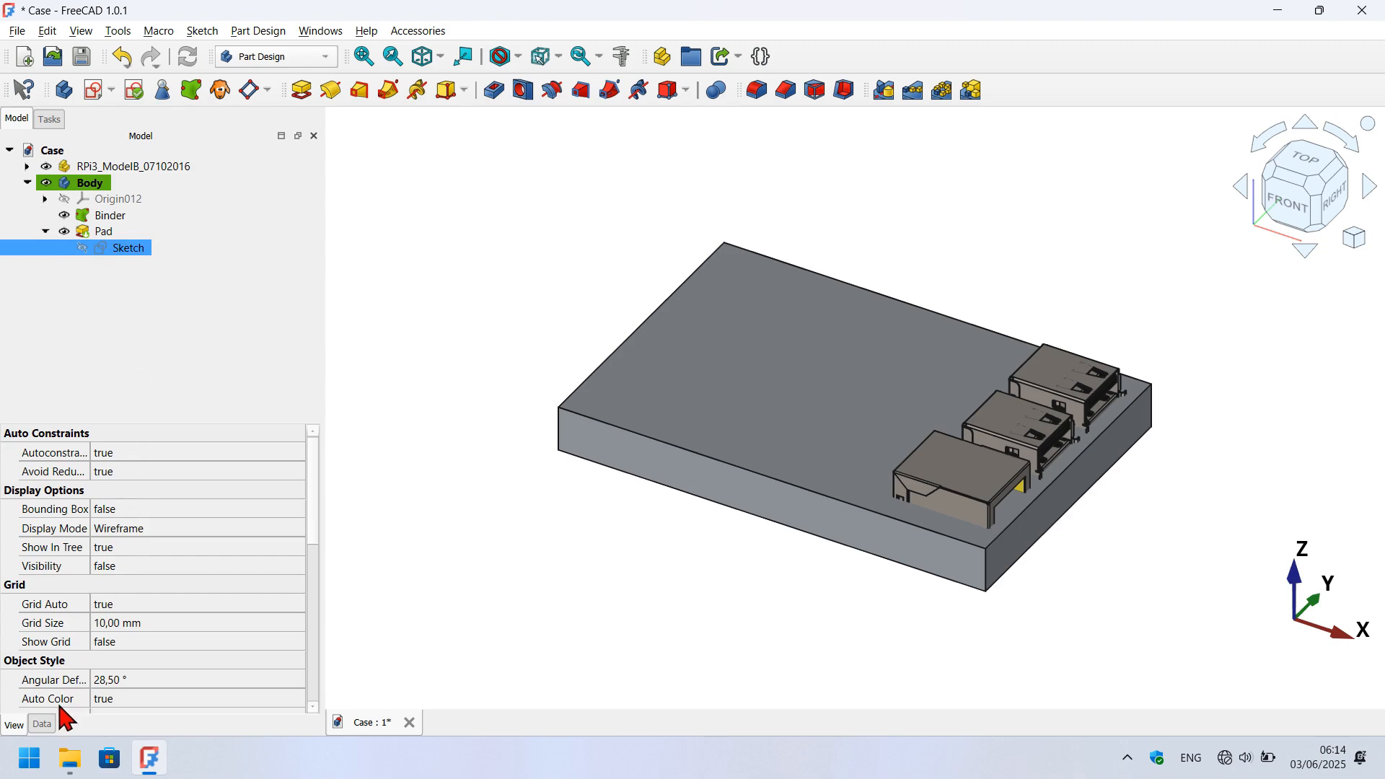
pyautogui.click(43, 724)
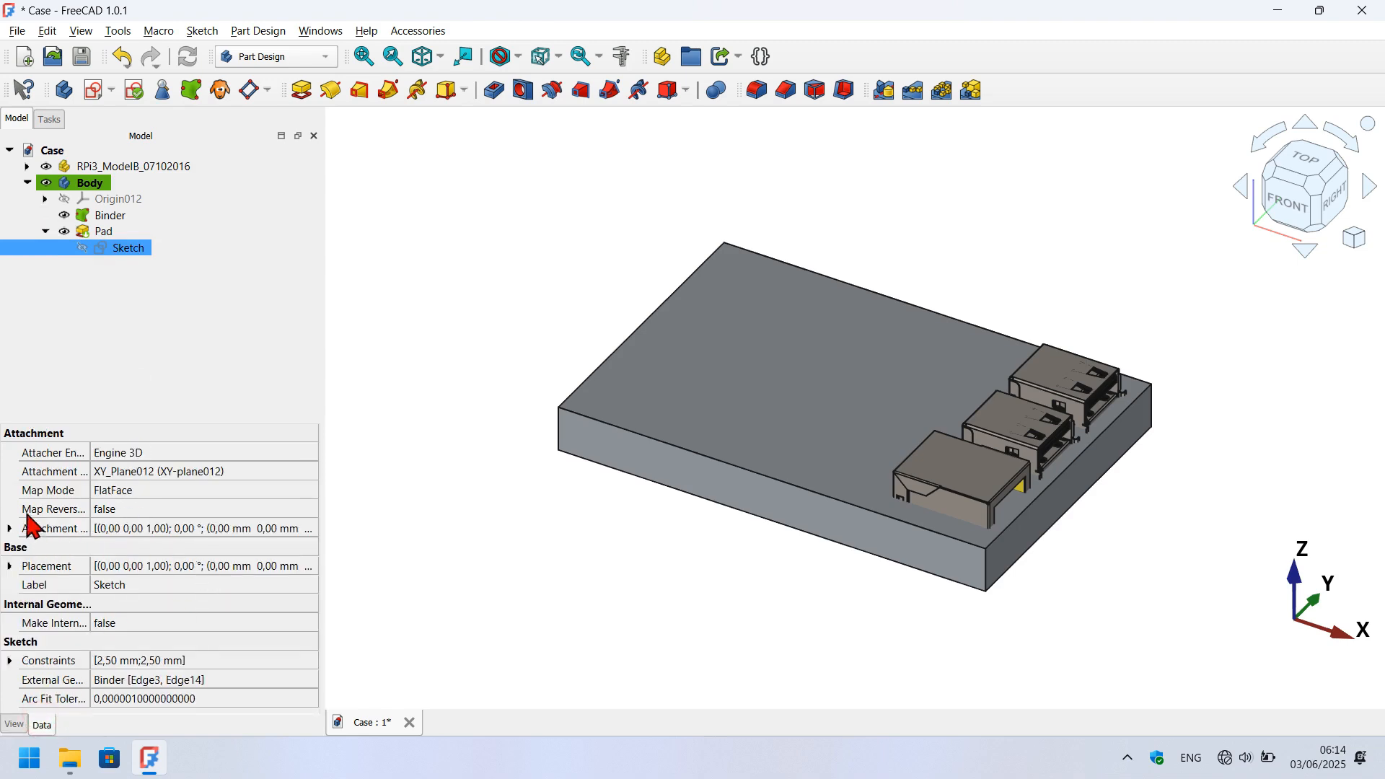
pyautogui.click(9, 529)
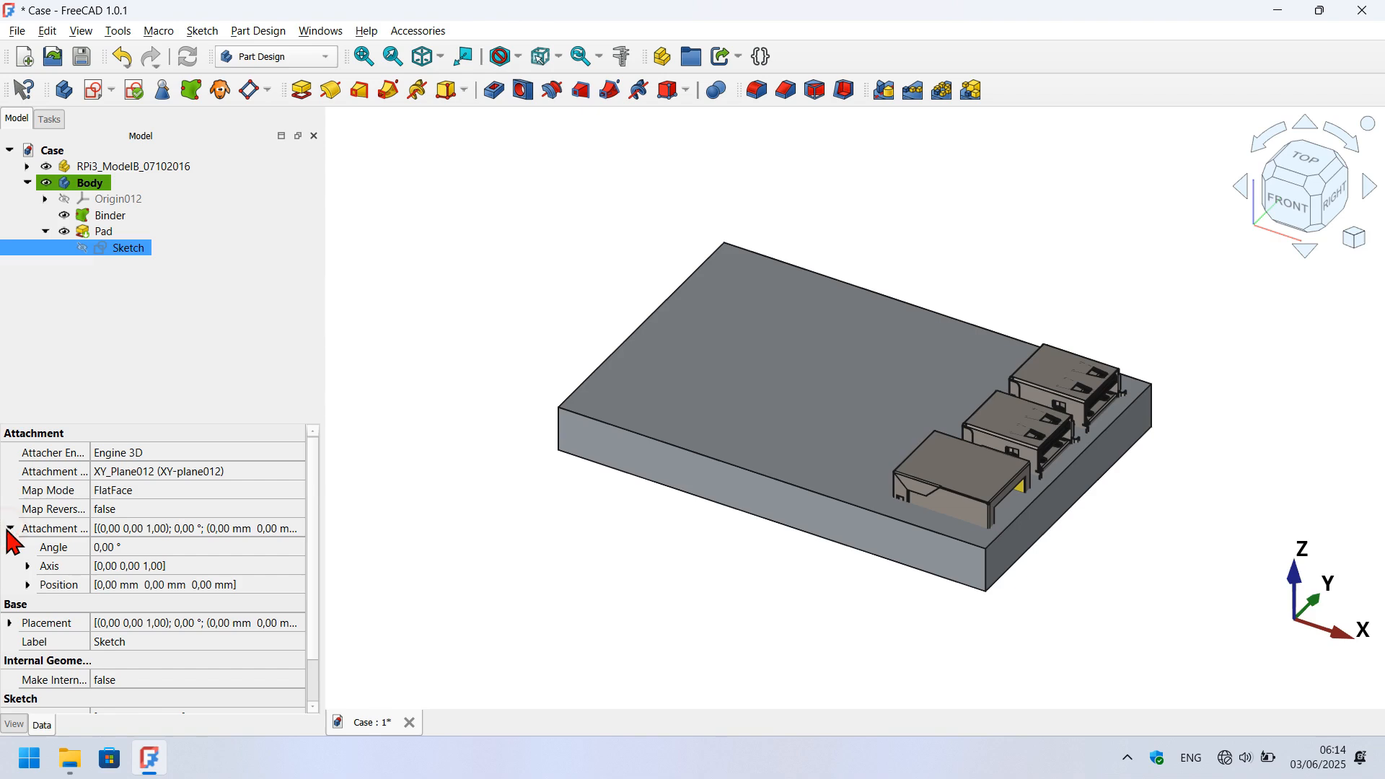
pyautogui.click(28, 586)
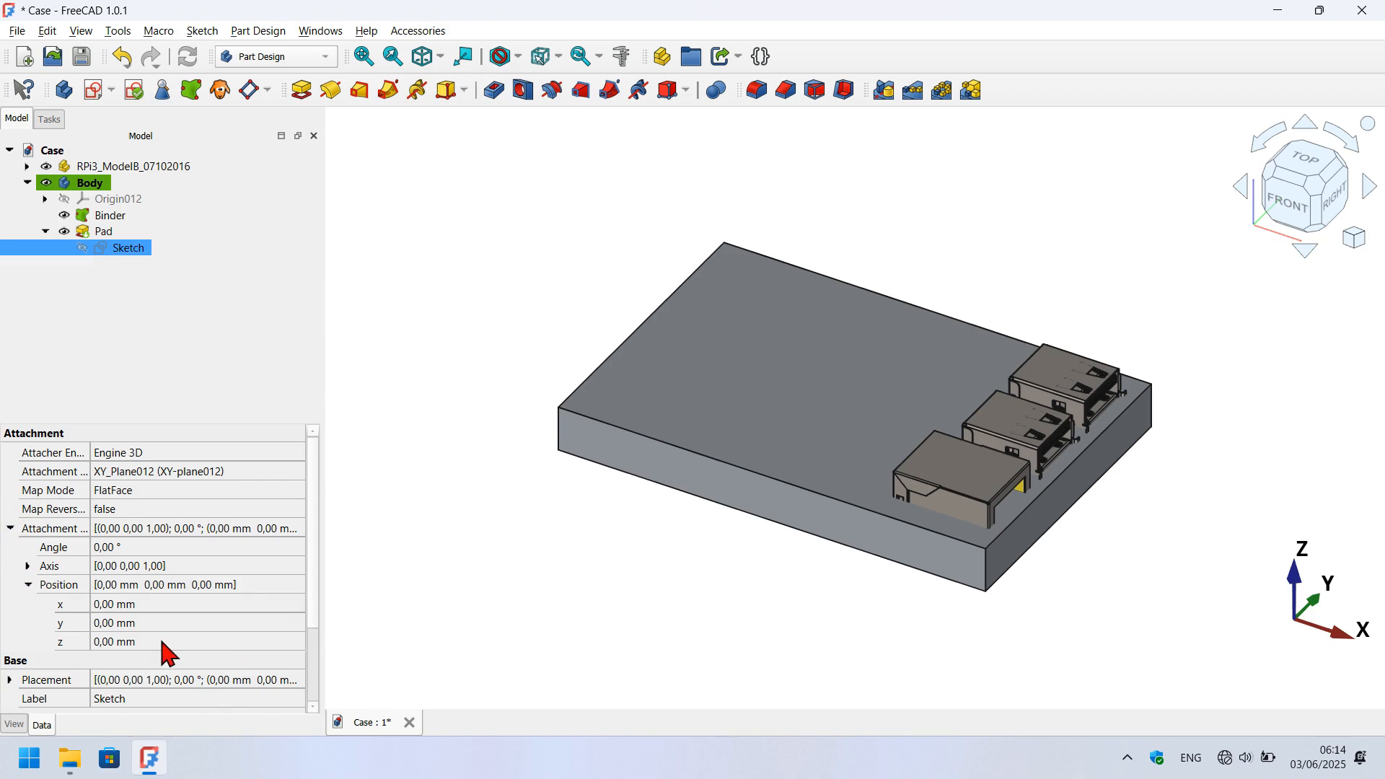
pyautogui.click(1296, 212)
pyautogui.click(203, 644)
pyautogui.write('-')
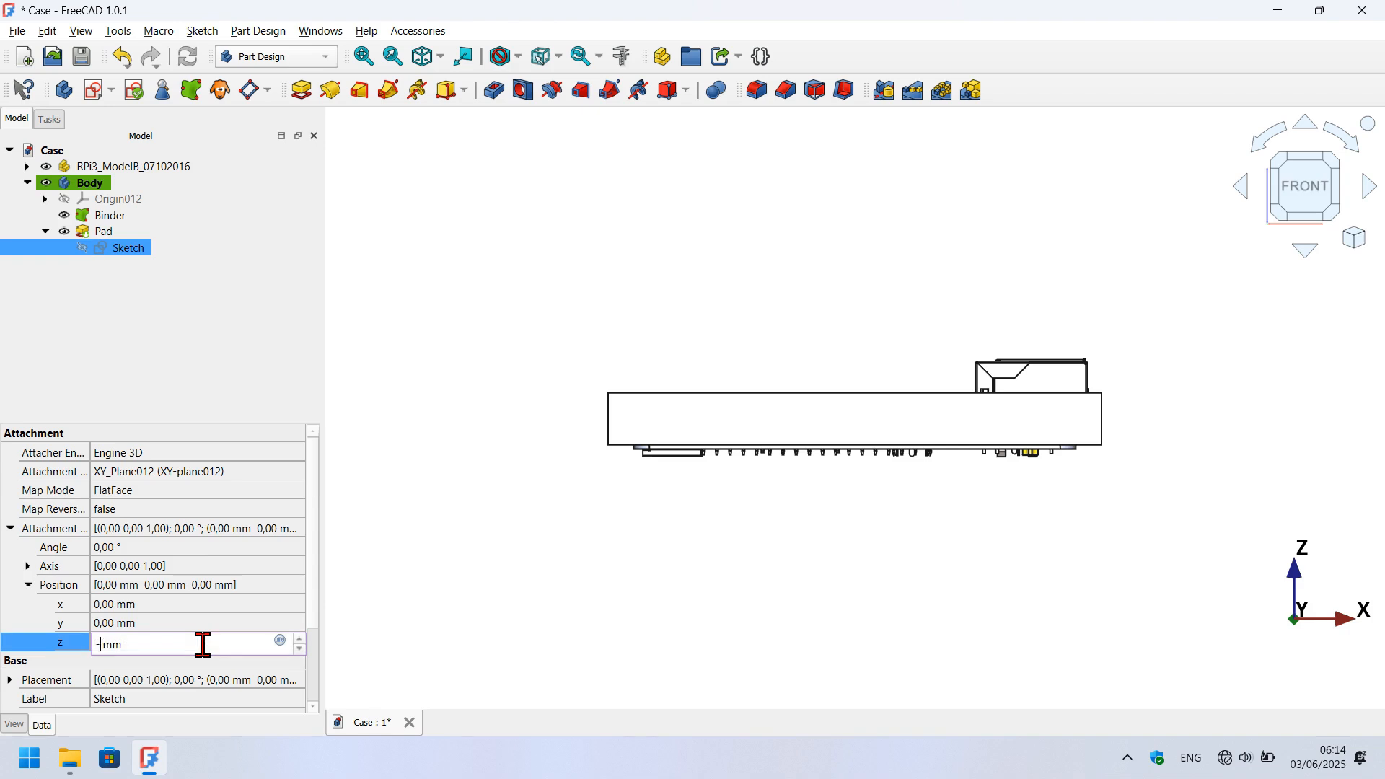
pyautogui.write('7')
pyautogui.press('Return')
# Set the pad's length to 23 mm.
pyautogui.doubleClick(109, 233)
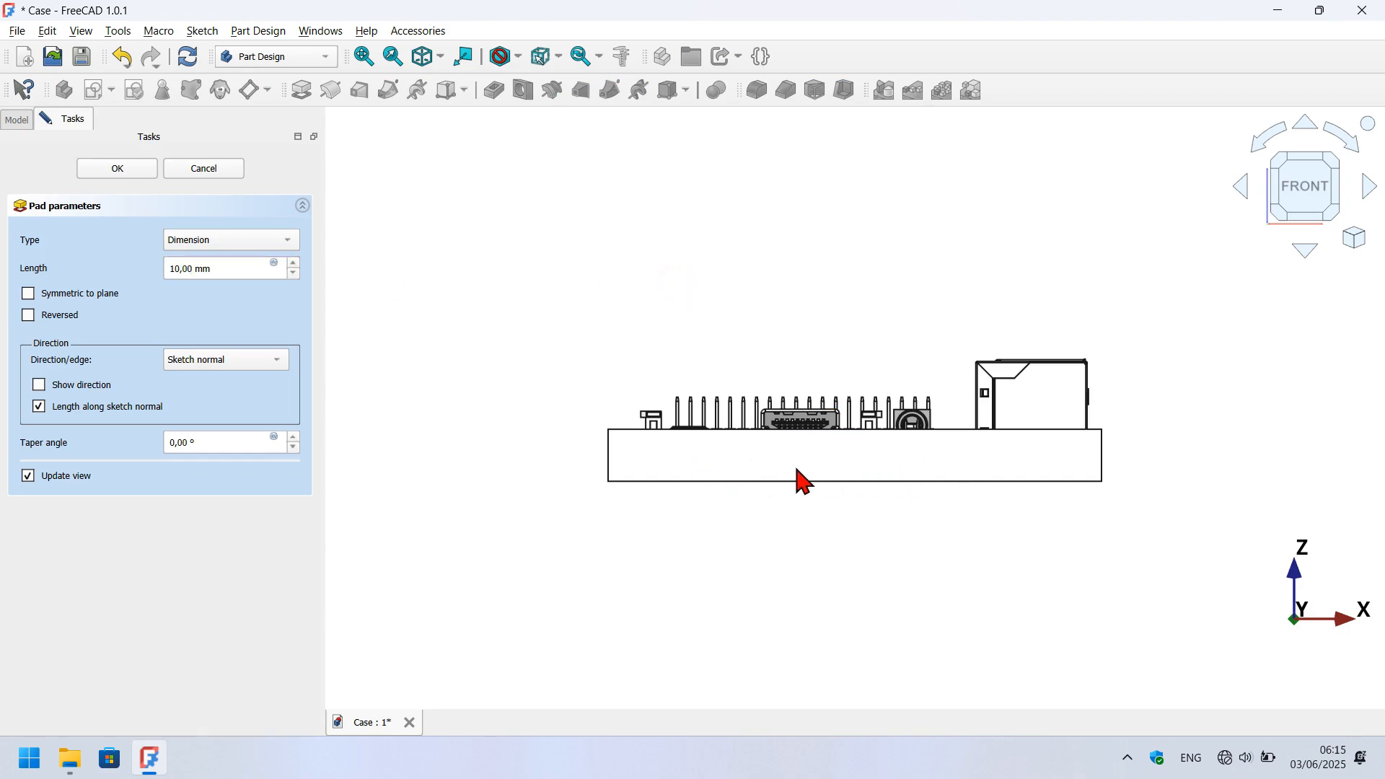
pyautogui.moveTo(857, 346); pyautogui.dragTo(872, 411)
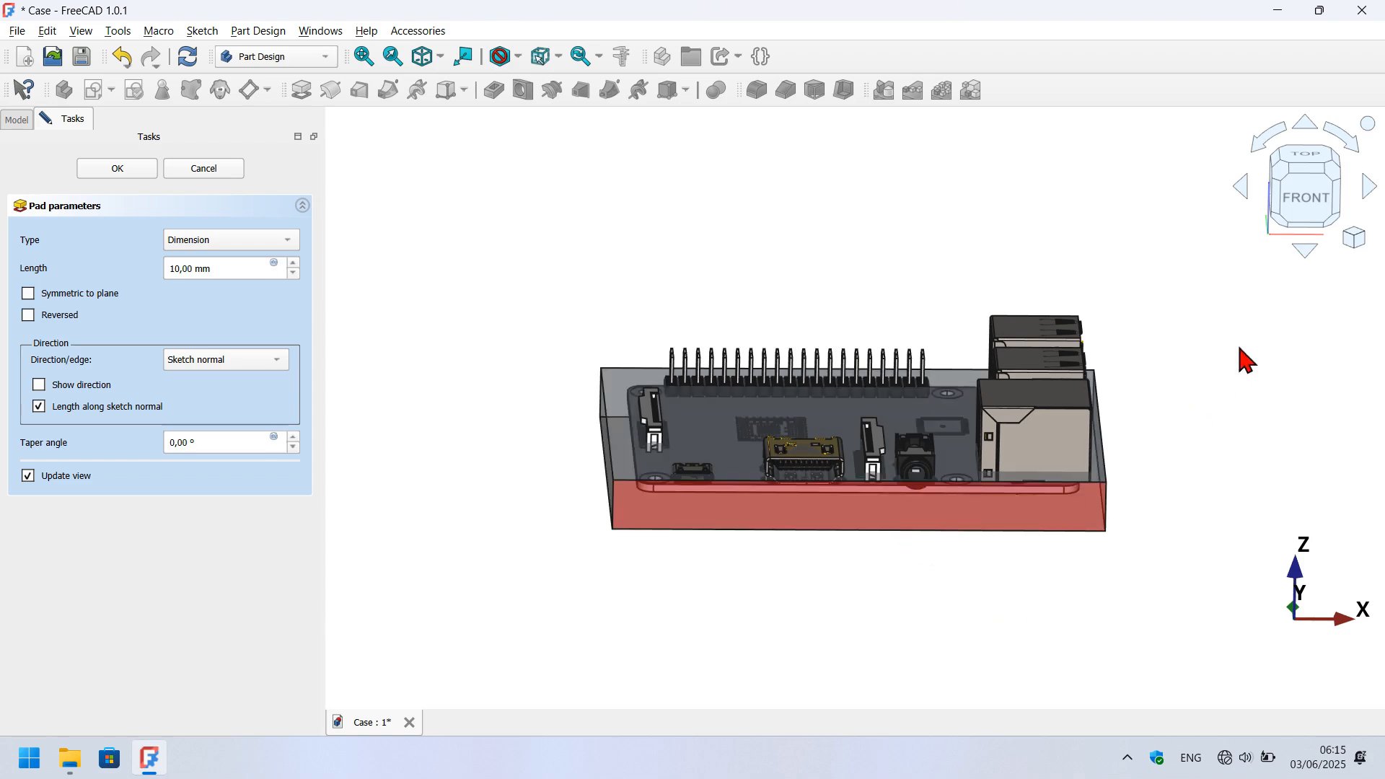
pyautogui.click(1296, 199)
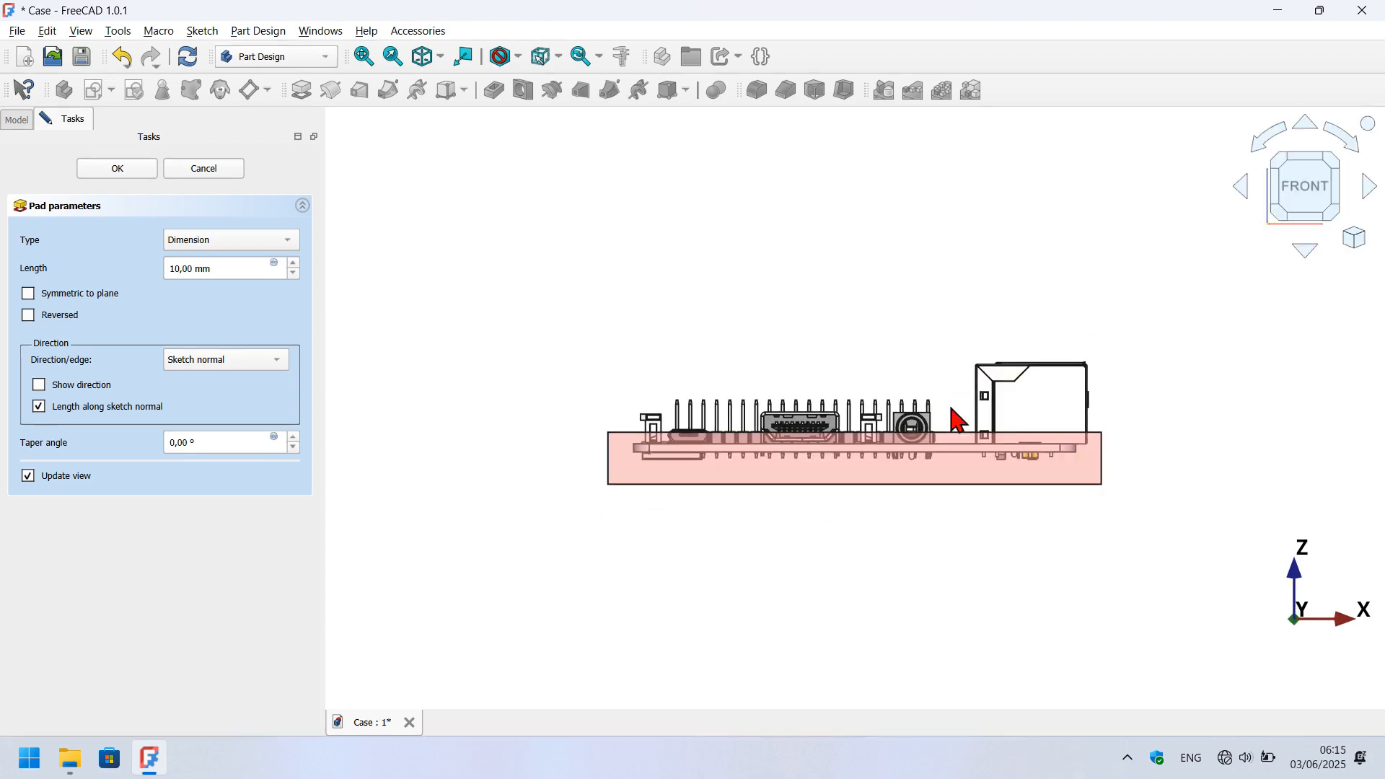
pyautogui.scroll(3, 978, 398)
pyautogui.click(770, 290)
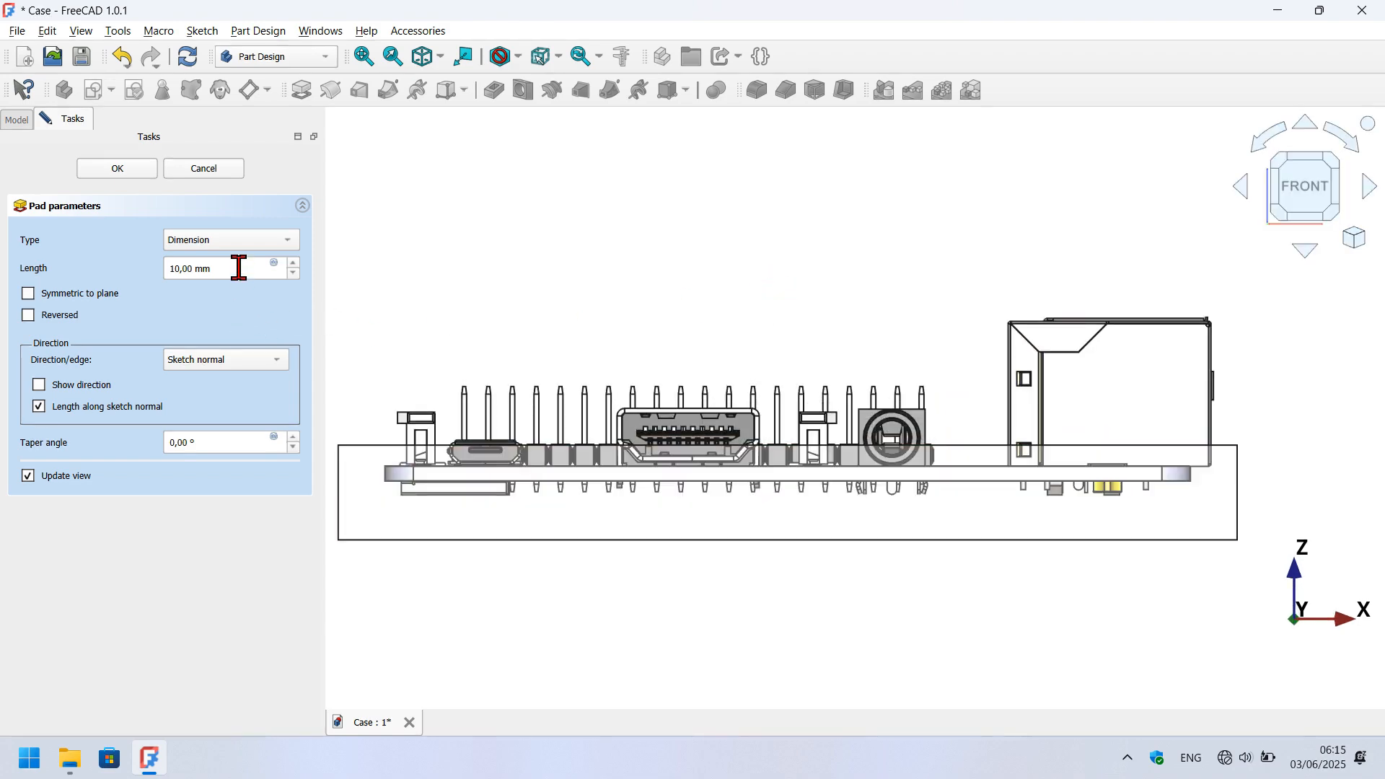
pyautogui.tripleClick(229, 268)
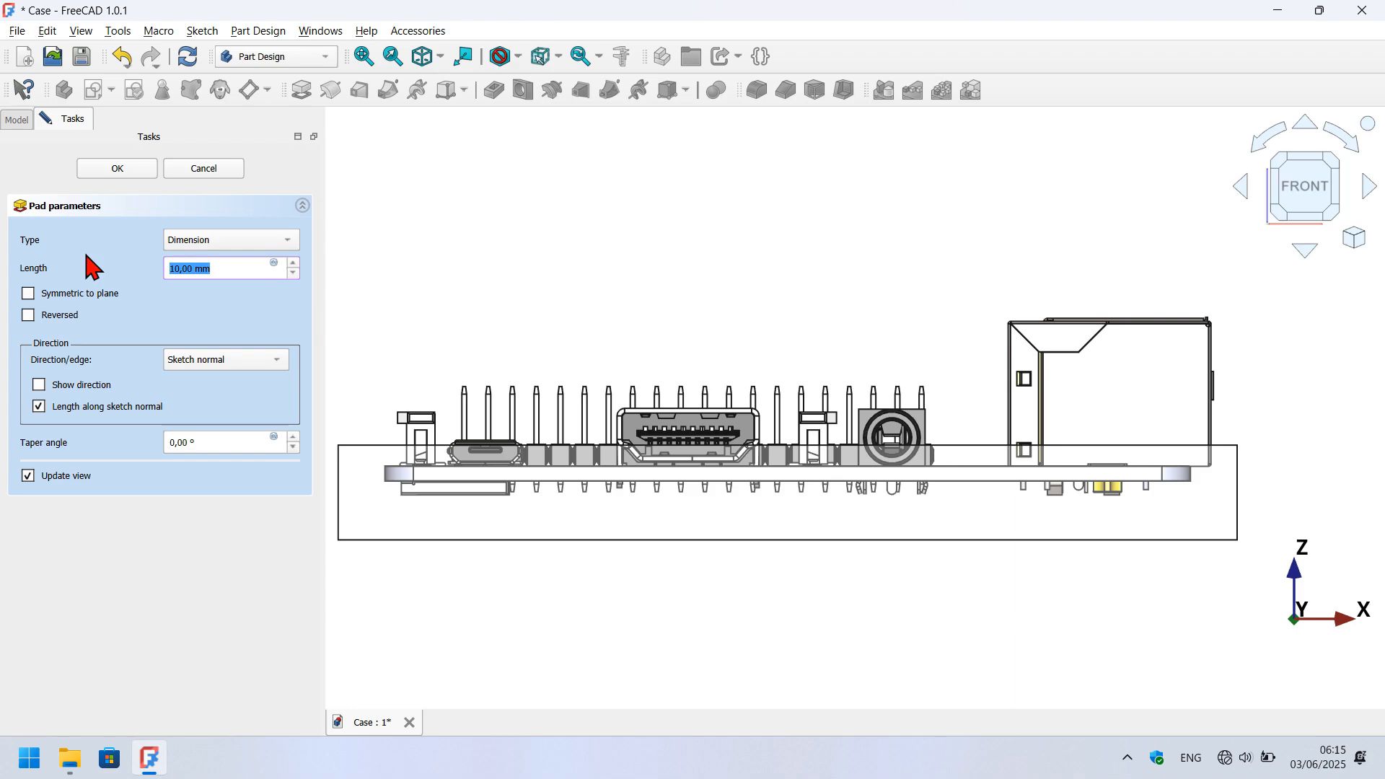
pyautogui.click(543, 257)
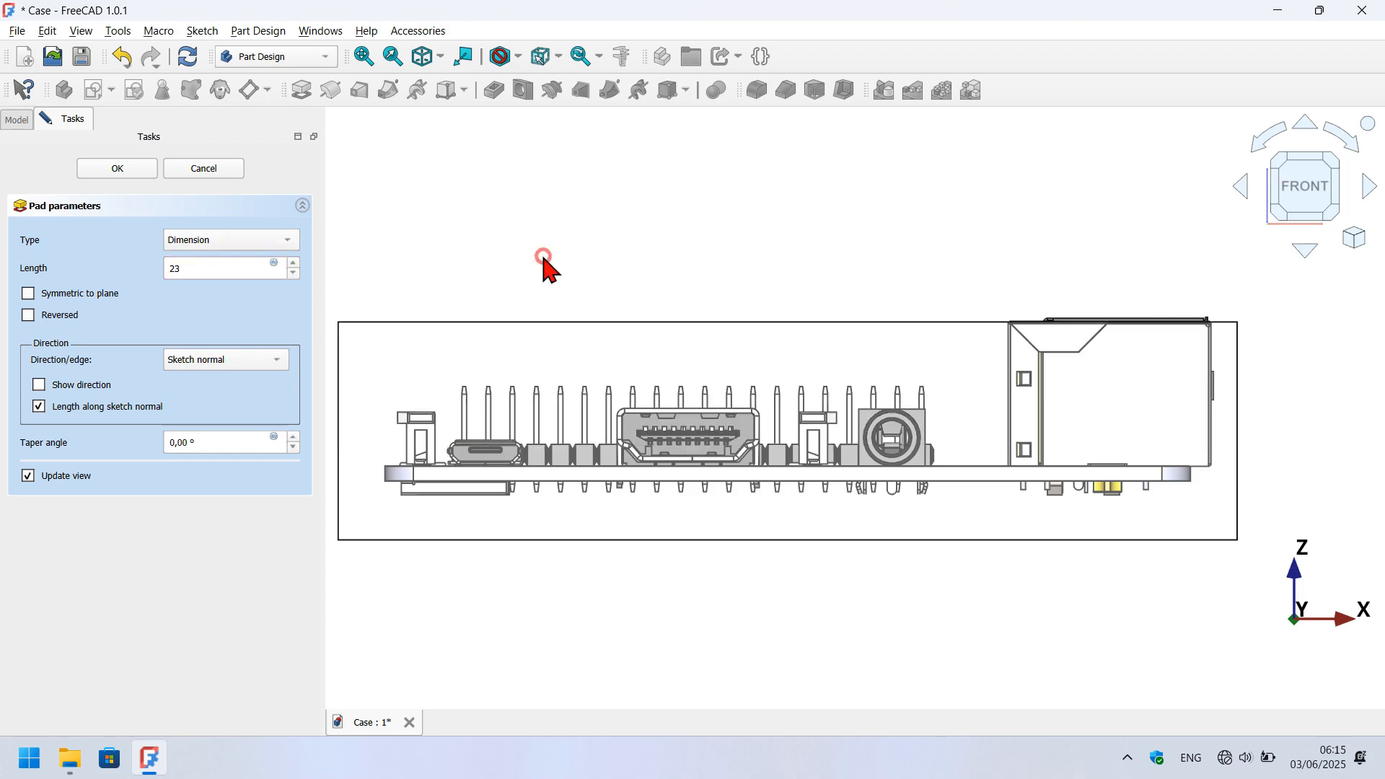
pyautogui.moveTo(835, 275)
pyautogui.mouseDown(button='middle')
pyautogui.moveTo(881, 347)
pyautogui.moveTo(824, 312)
pyautogui.moveTo(806, 269)
pyautogui.moveTo(835, 281)
pyautogui.moveTo(837, 302)
pyautogui.mouseUp(button='middle')
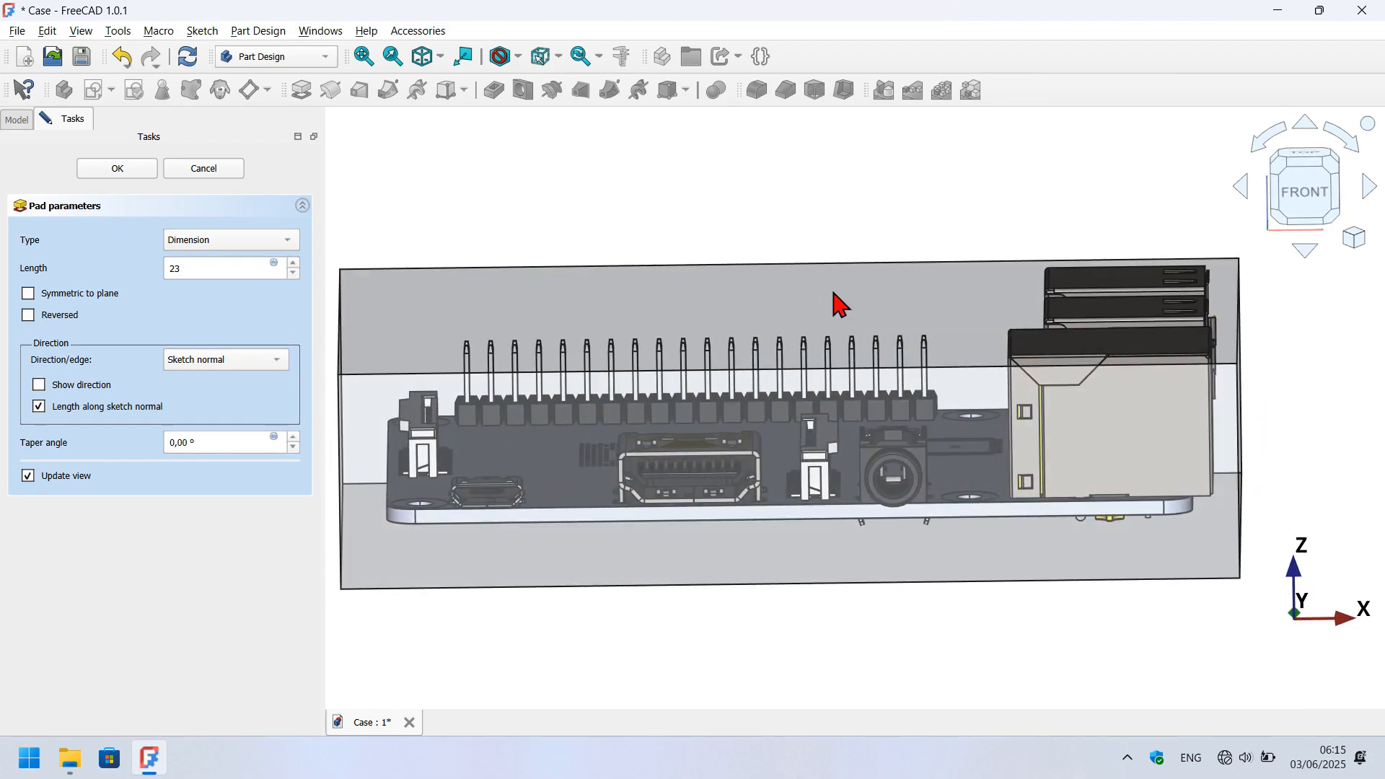
pyautogui.click(118, 169)
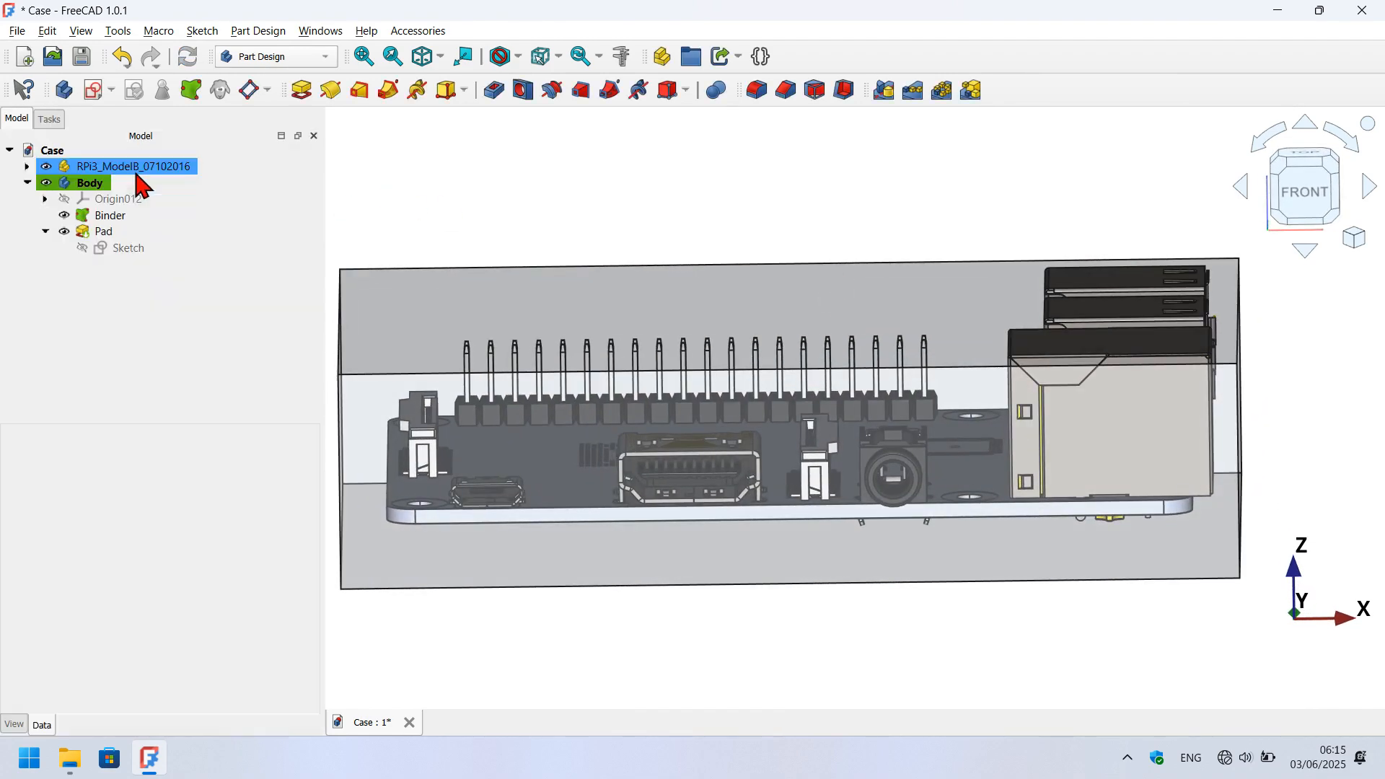
# Start a sketch on the pad's top face and project the face's corner nearest the USB ports as external geometry.
pyautogui.press('0')
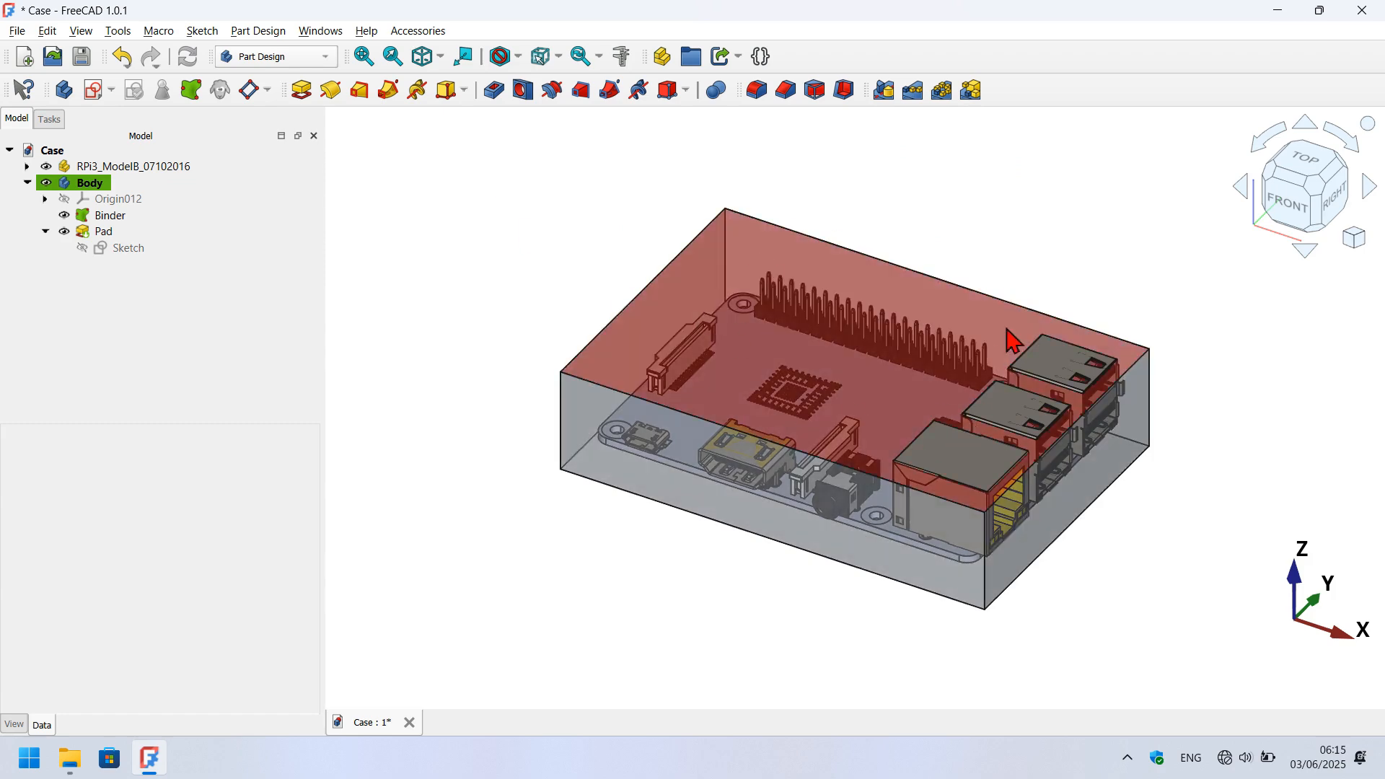
pyautogui.click(1030, 258)
pyautogui.moveTo(657, 554); pyautogui.dragTo(843, 548, button='middle')
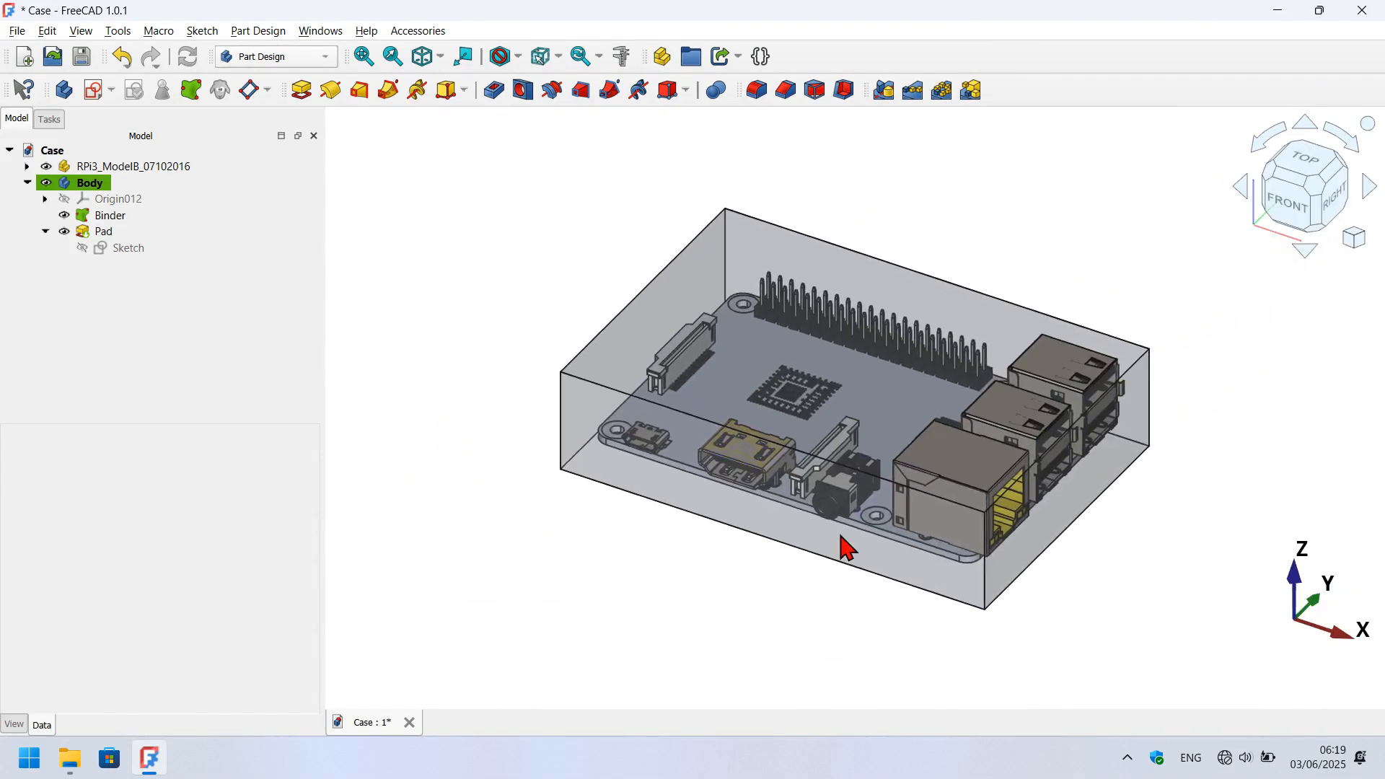
pyautogui.click(863, 382)
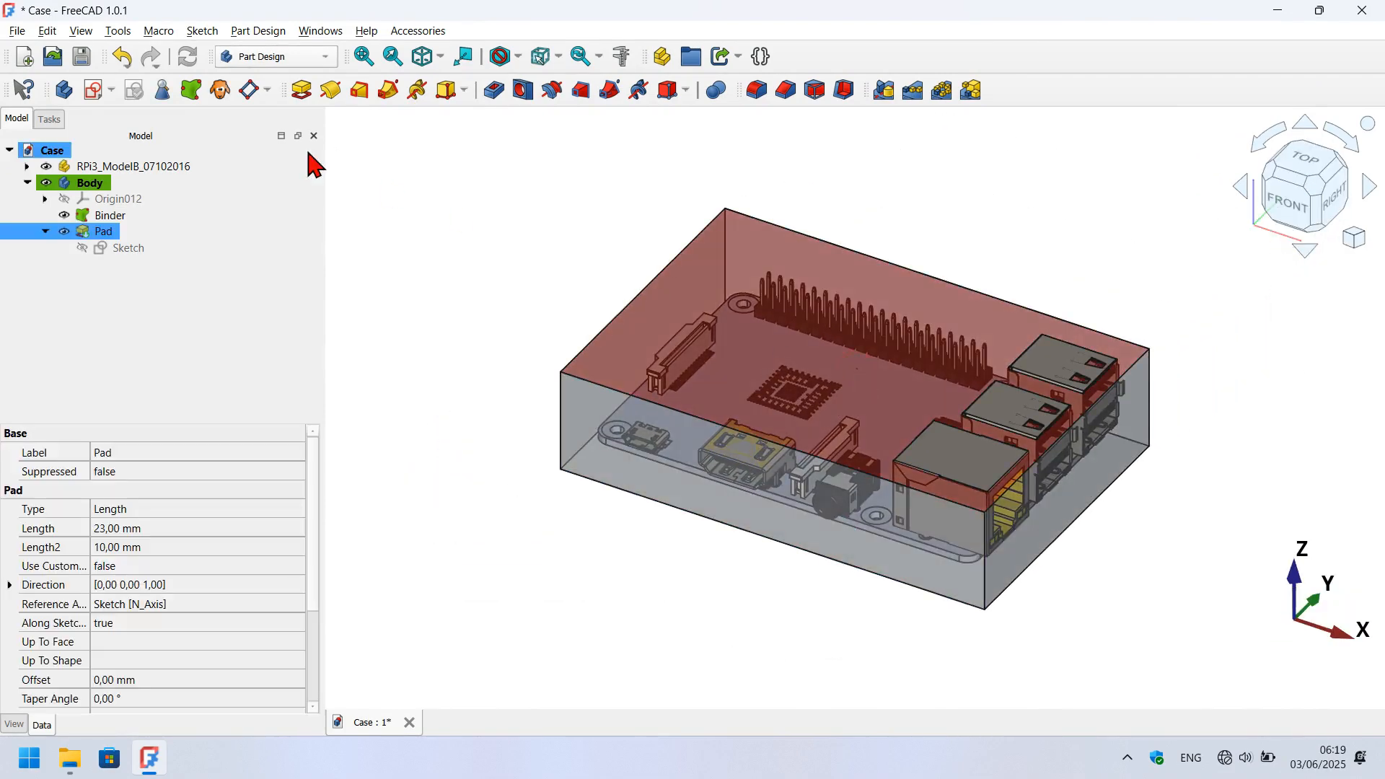
pyautogui.click(95, 93)
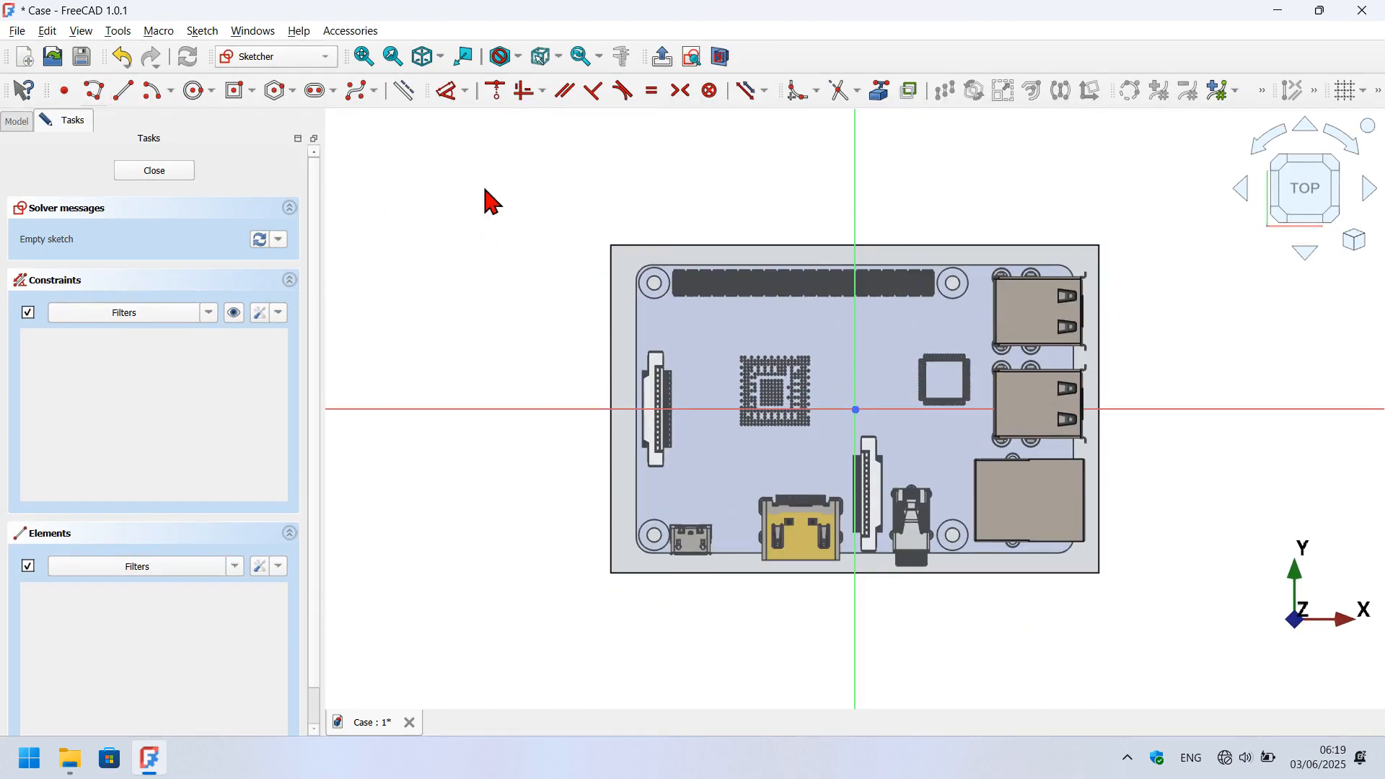
pyautogui.click(880, 100)
pyautogui.click(1099, 246)
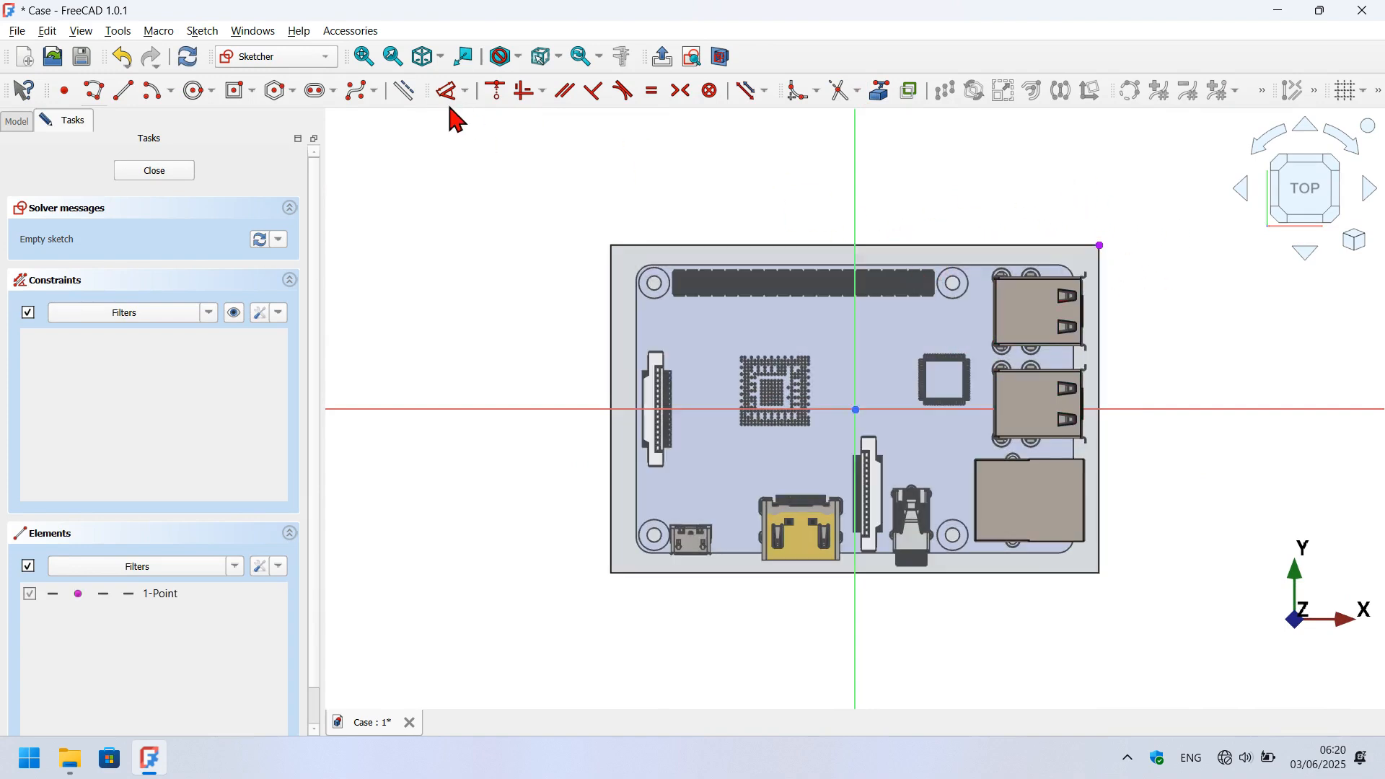
# Draw a rectangle centred on the origin, about 80 mm wide and 51 mm high, inside the pad's top face.
pyautogui.click(238, 91)
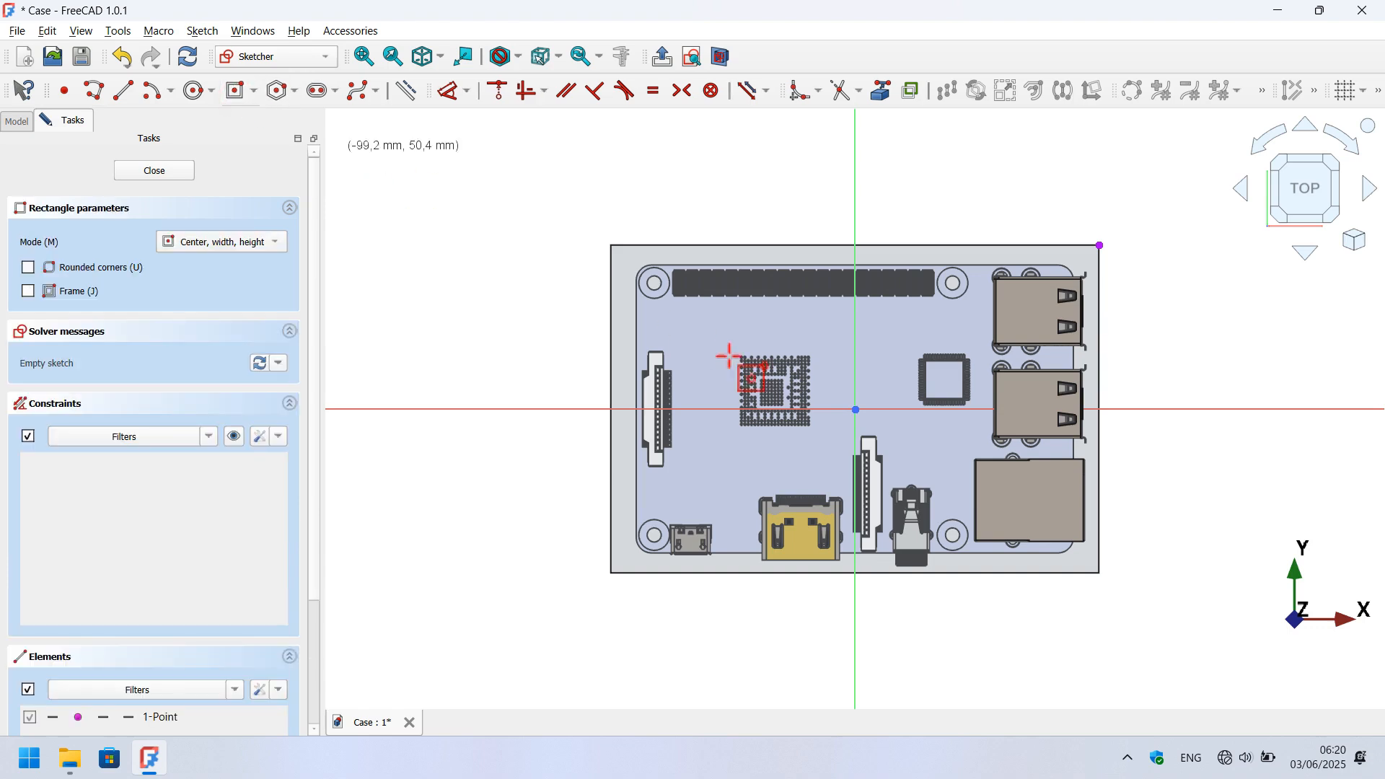
pyautogui.click(856, 410)
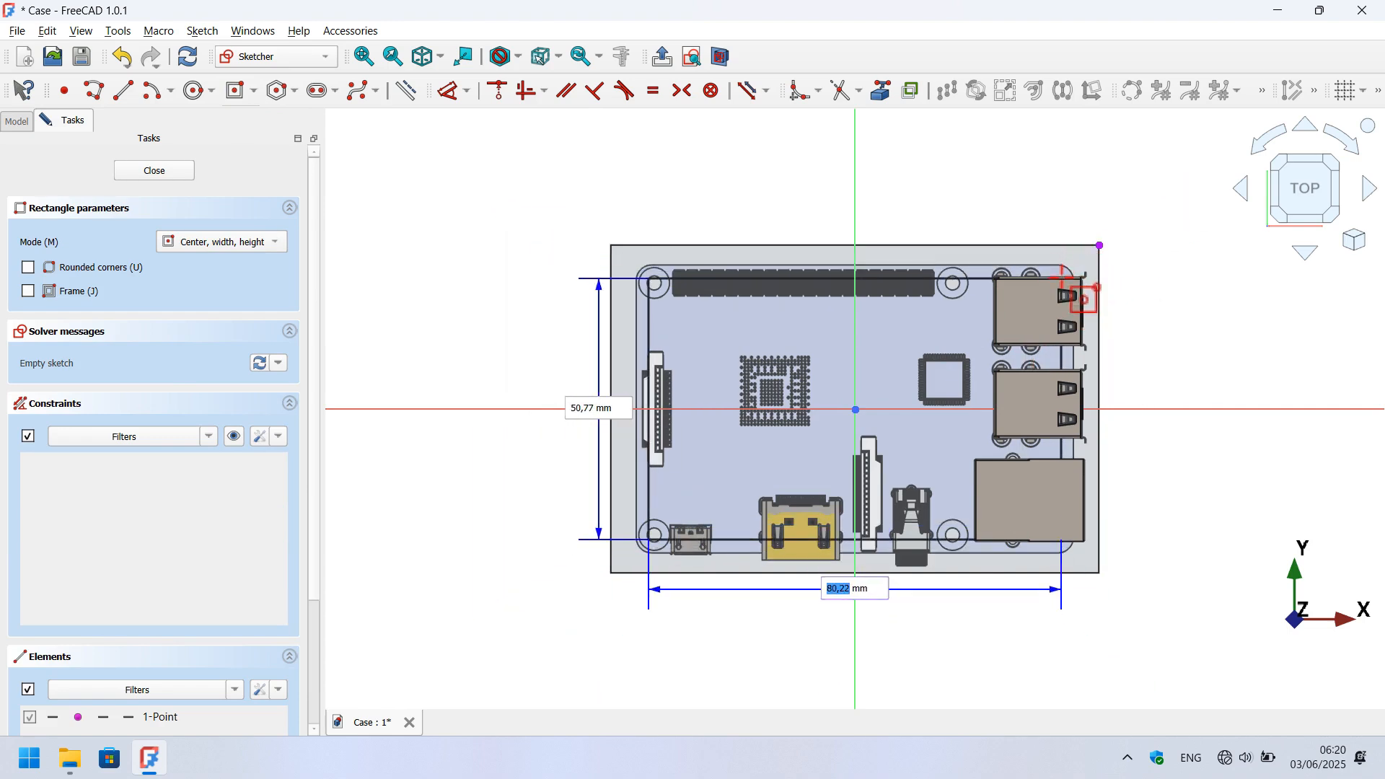
pyautogui.click(1061, 277)
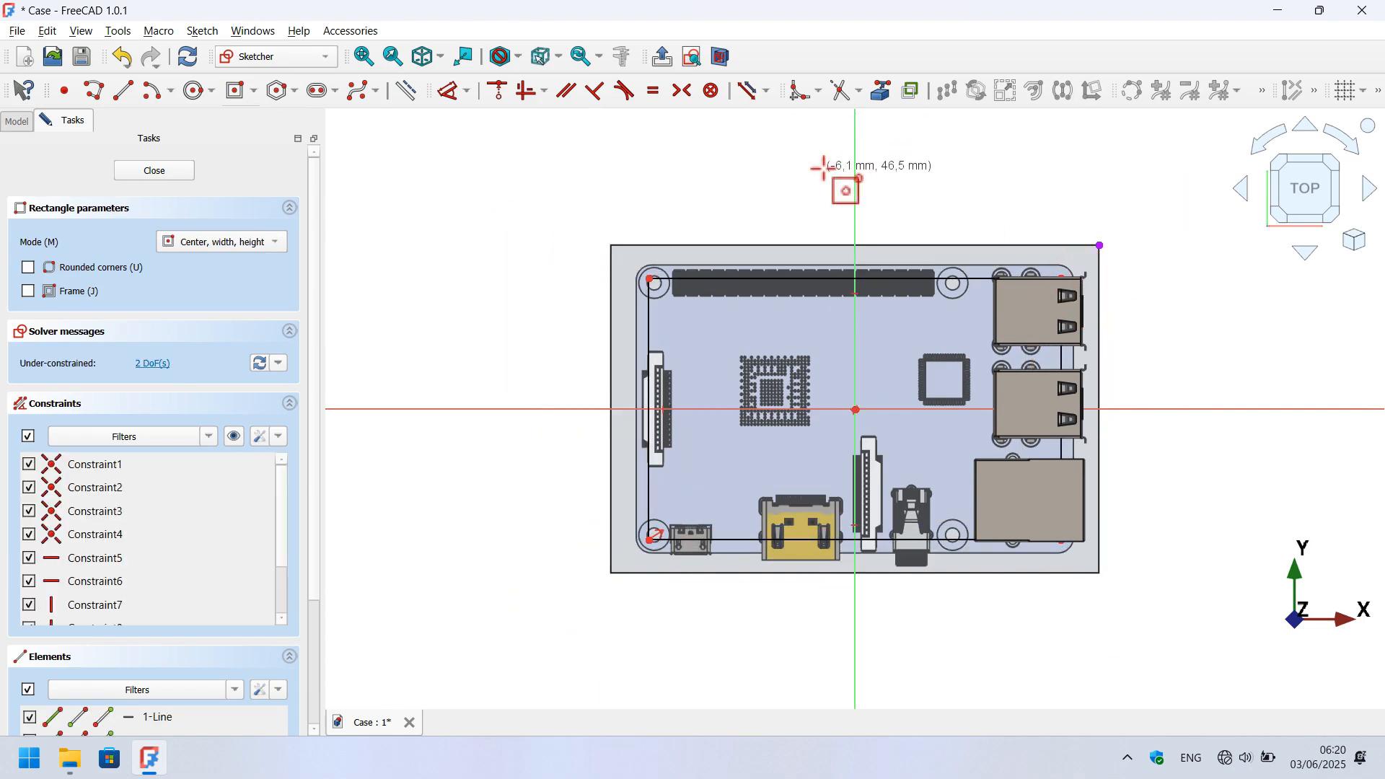
# Constrain the rectangle's edge nearest the USB ports to lie 3 mm from the projected corner point.
pyautogui.click(720, 60)
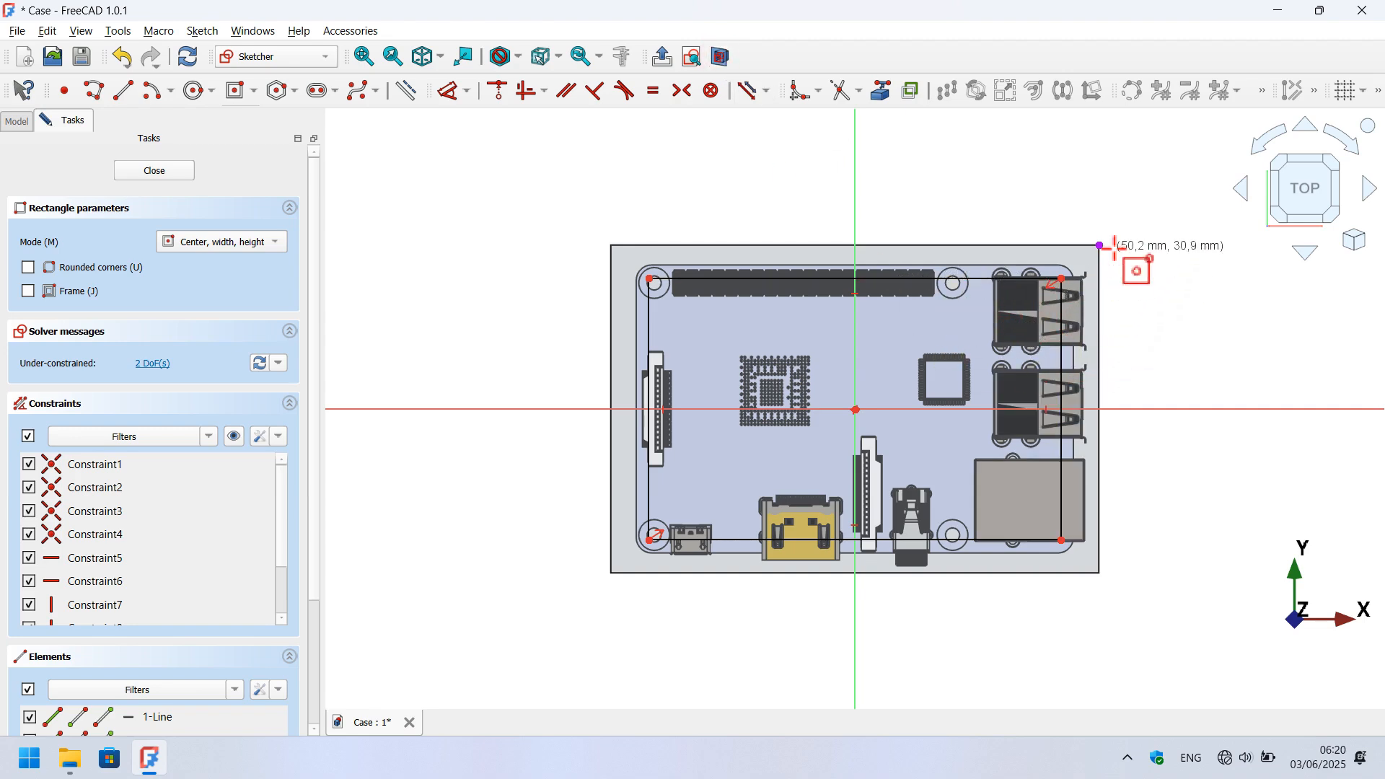
pyautogui.scroll(5, 1114, 248)
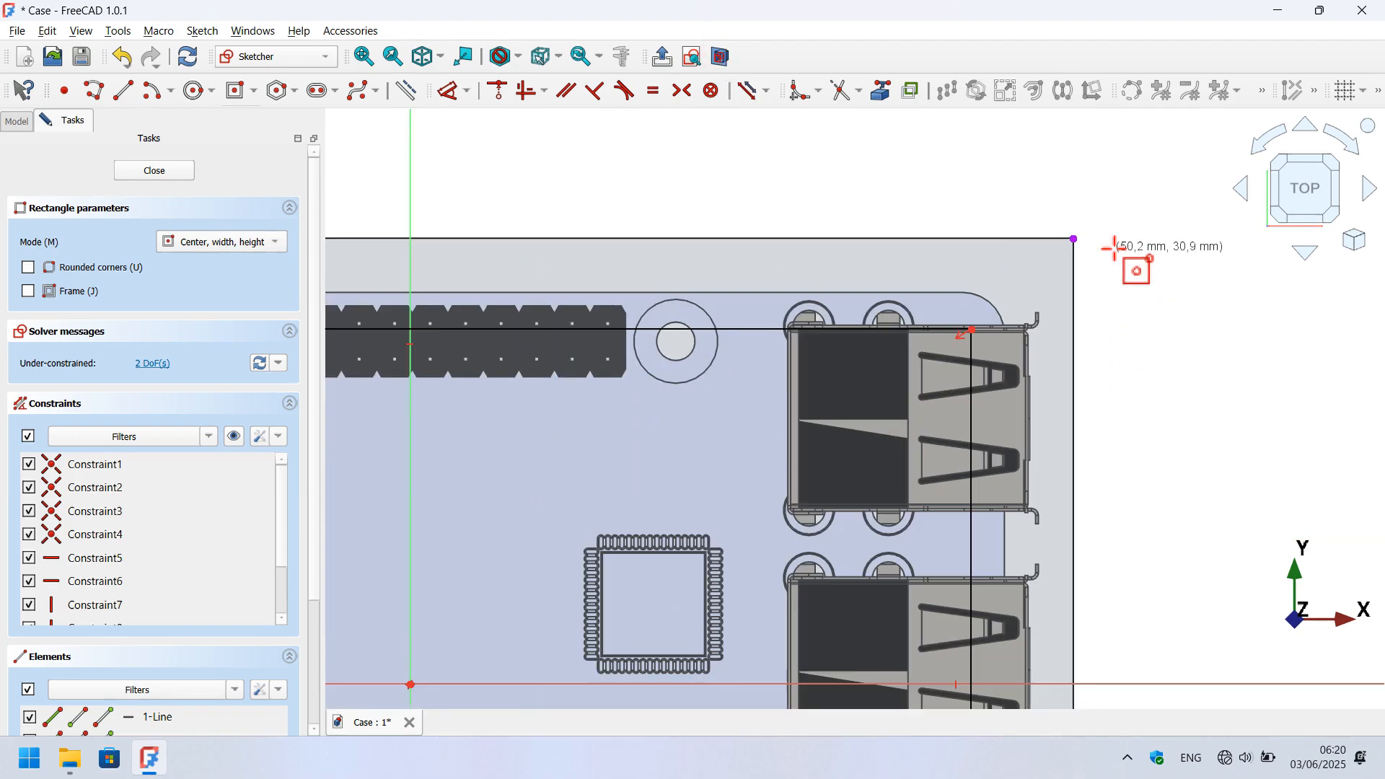
pyautogui.click(450, 90)
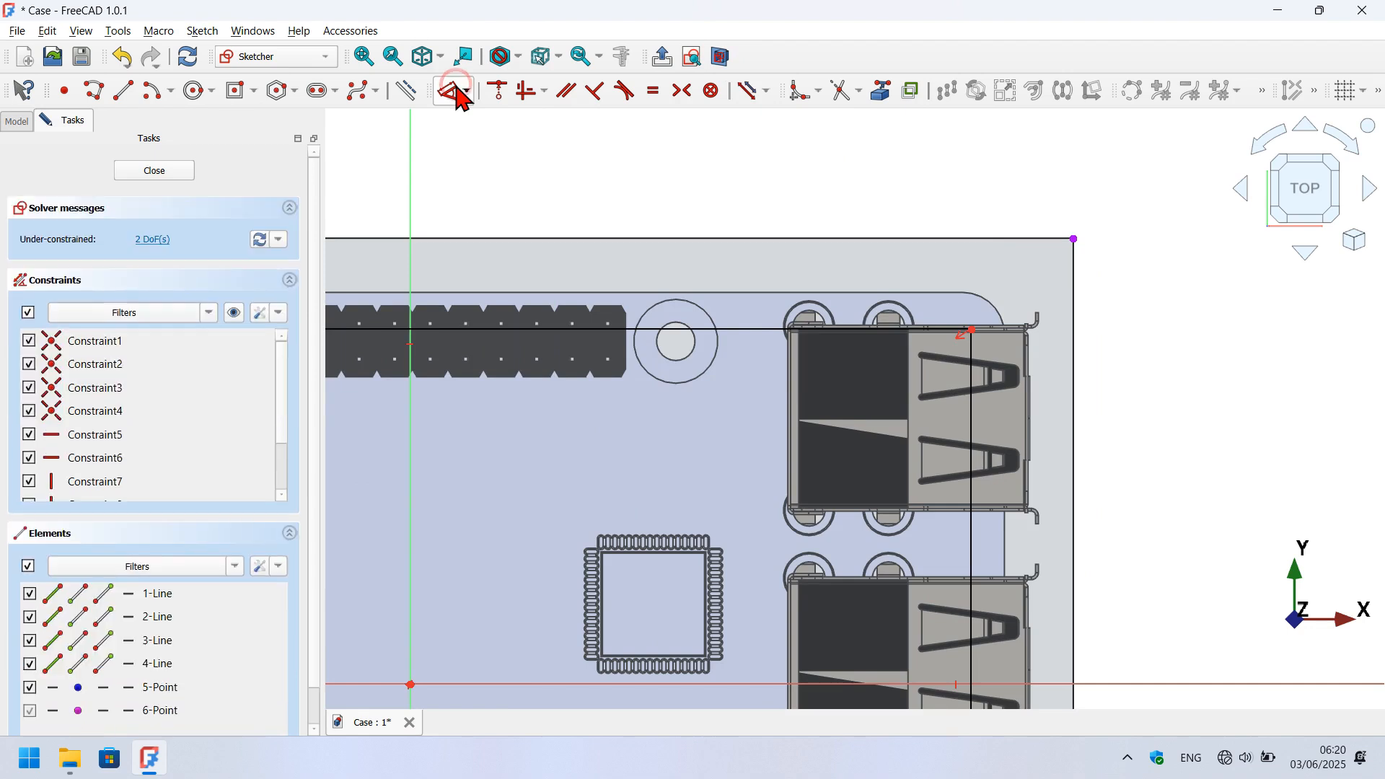
pyautogui.click(974, 357)
pyautogui.click(1074, 238)
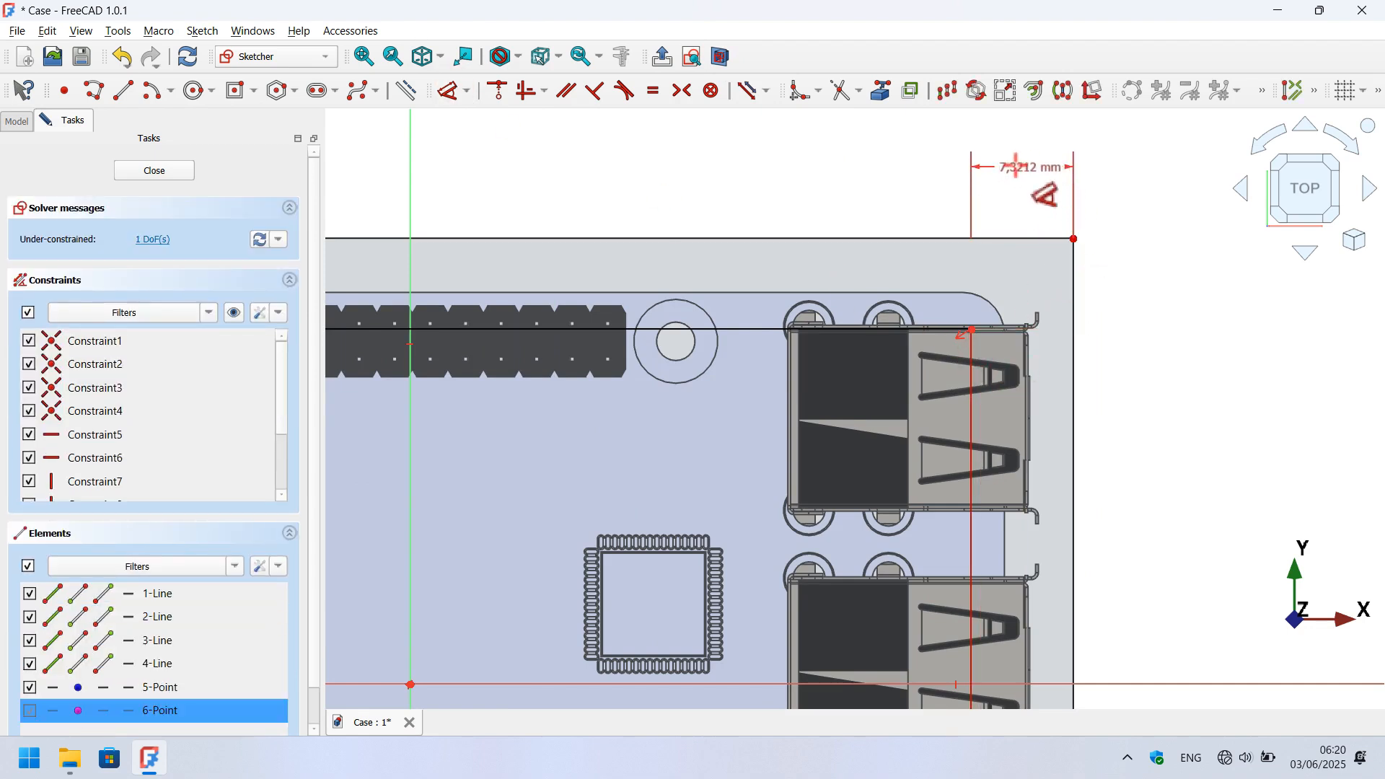
pyautogui.click(1033, 165)
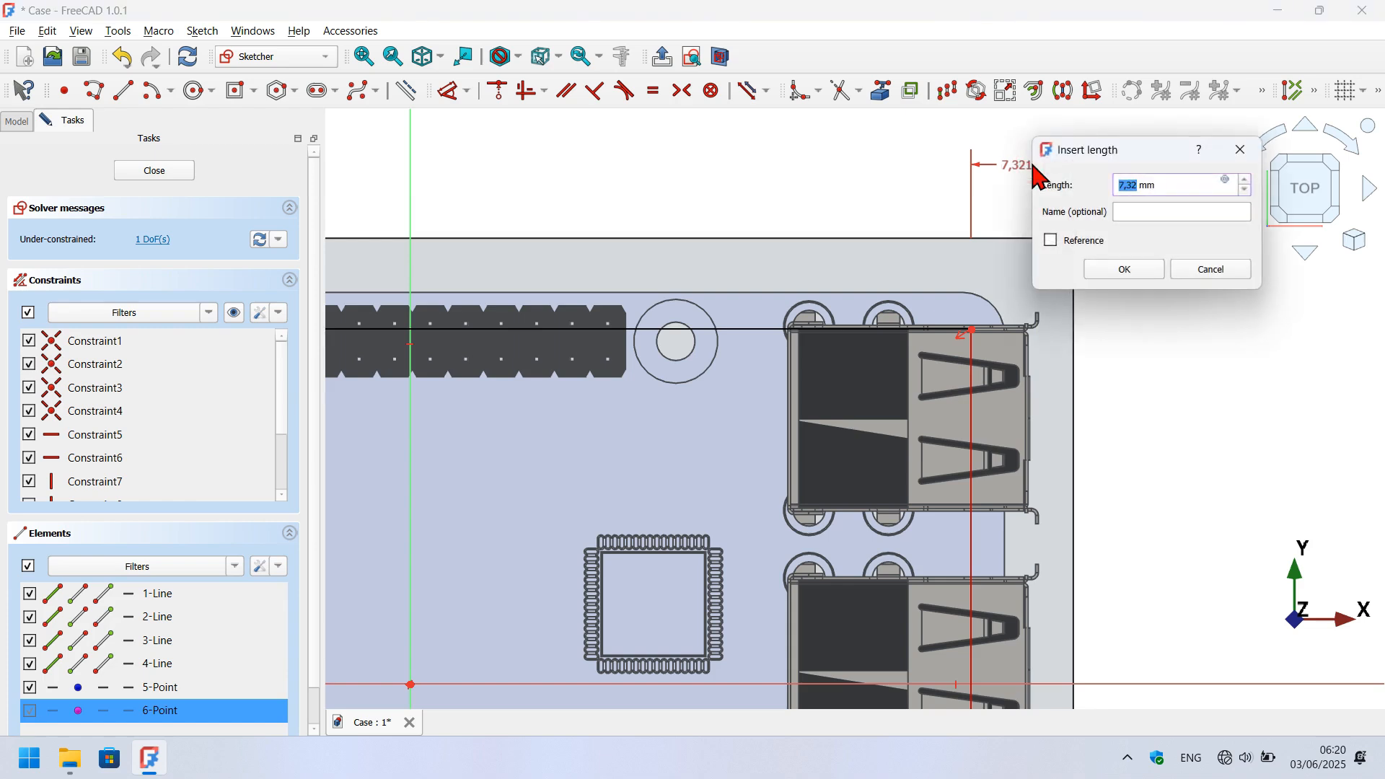
pyautogui.press('Return')
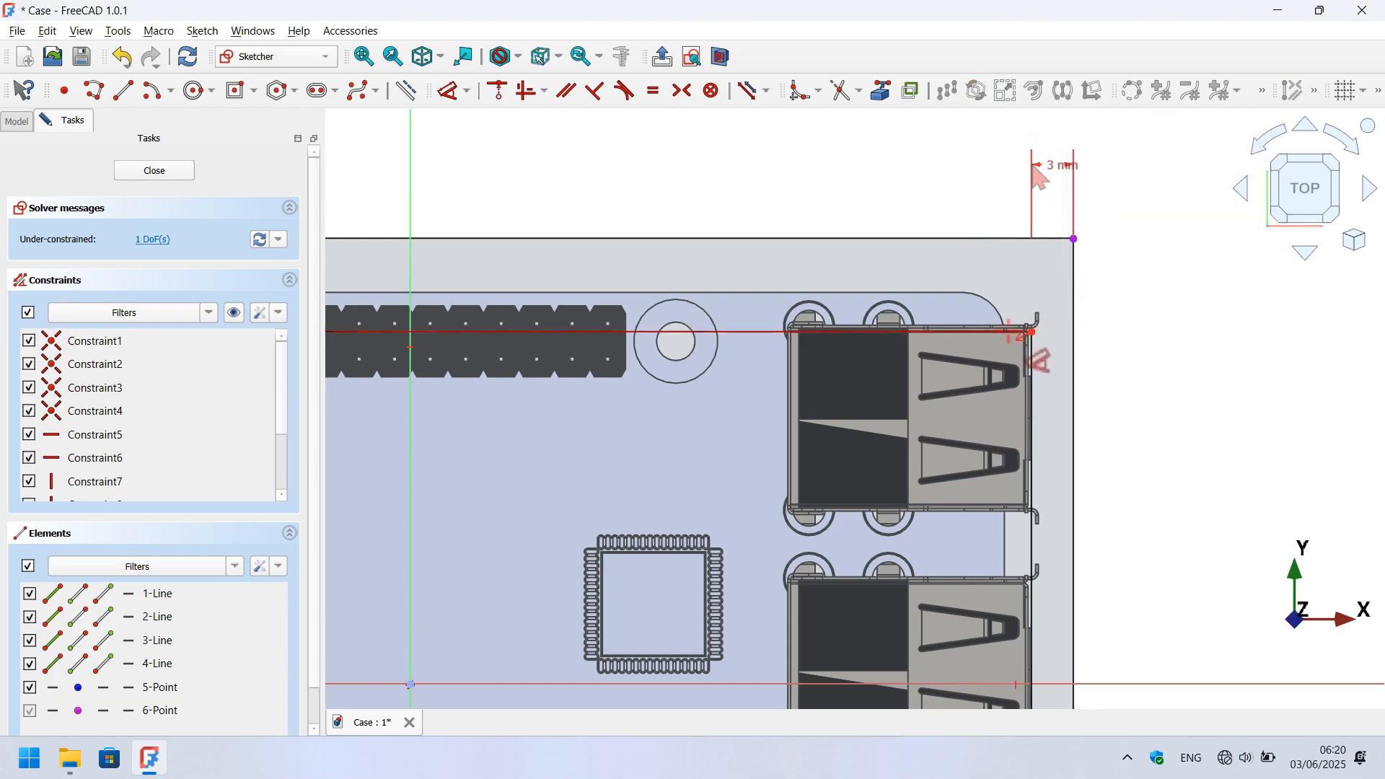
# Constrain the rectangle's edge on the GPIO header side 3 mm from the projected corner and close the sketch.
pyautogui.click(1074, 239)
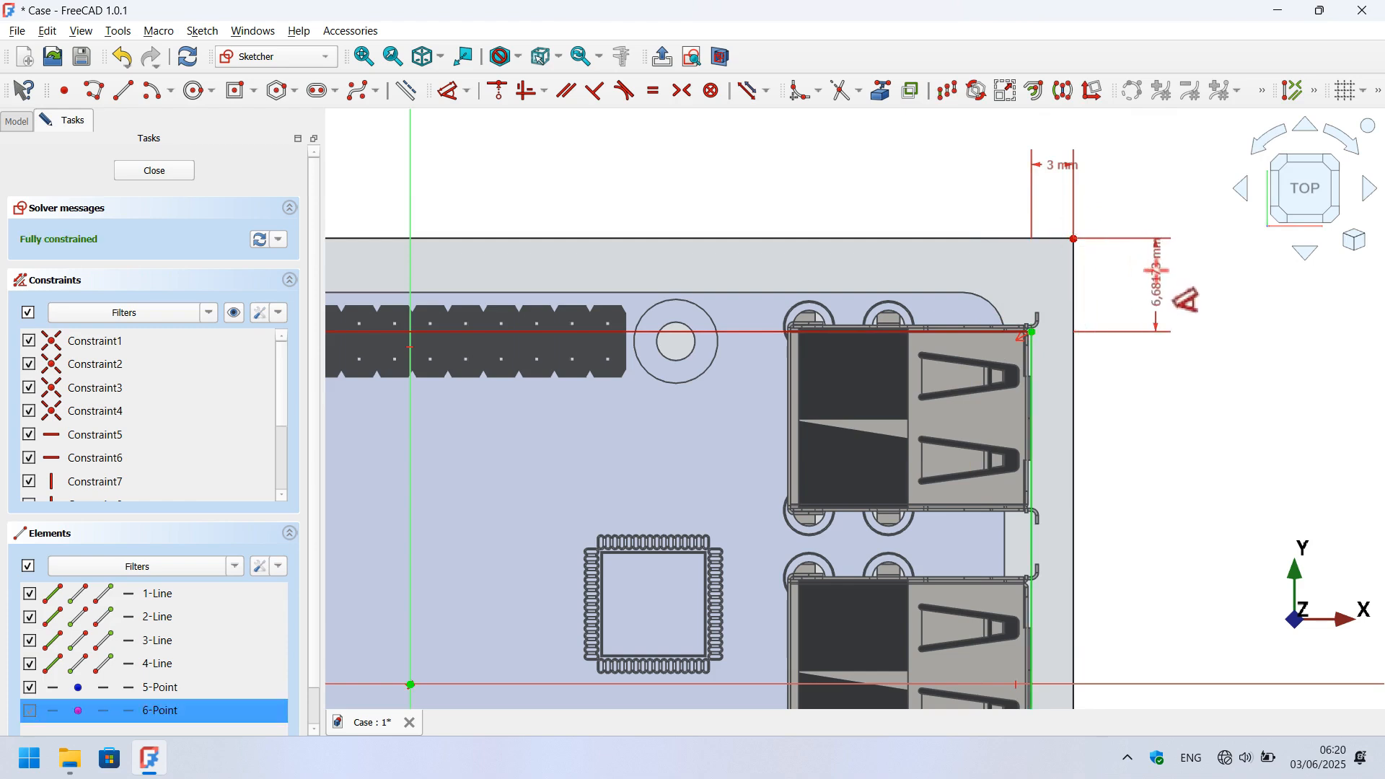
pyautogui.click(1156, 277)
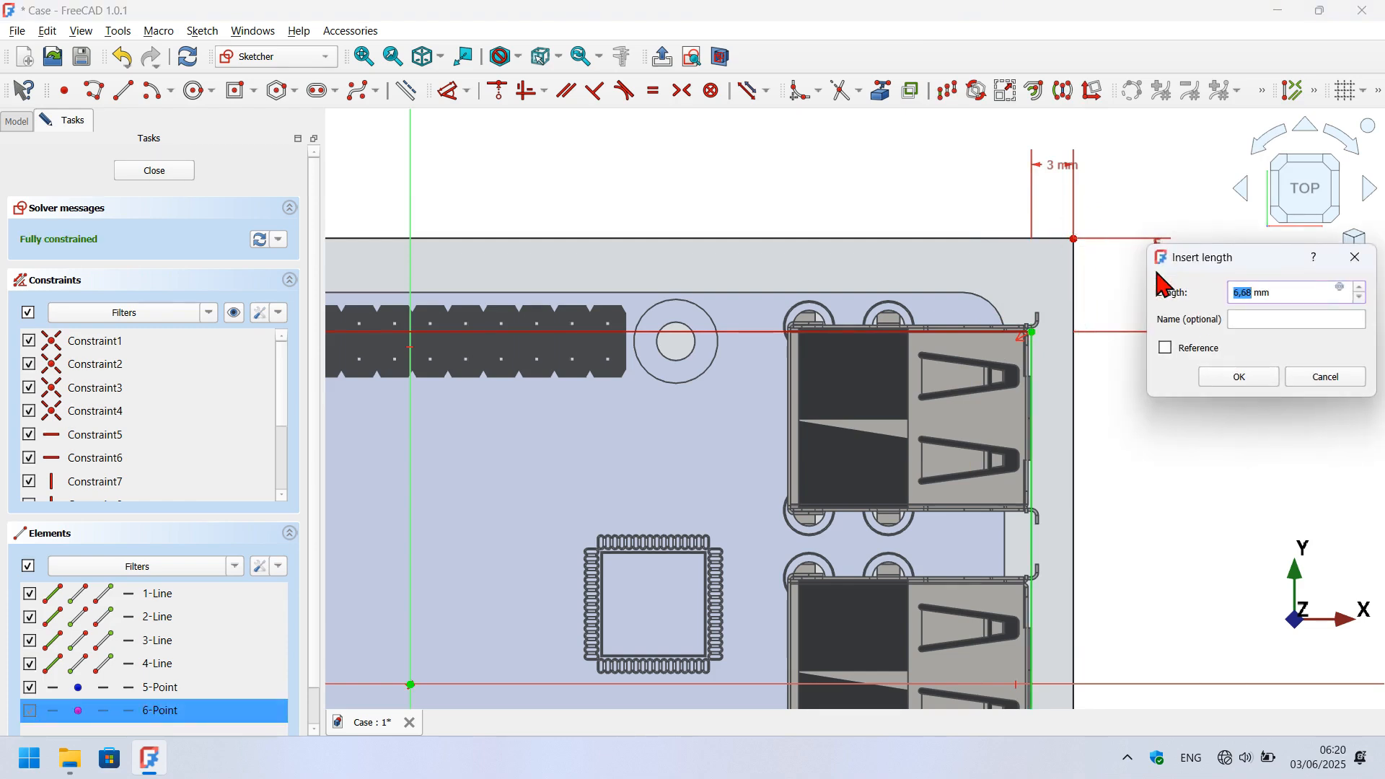
pyautogui.press('Return')
pyautogui.scroll(-5, 1108, 254)
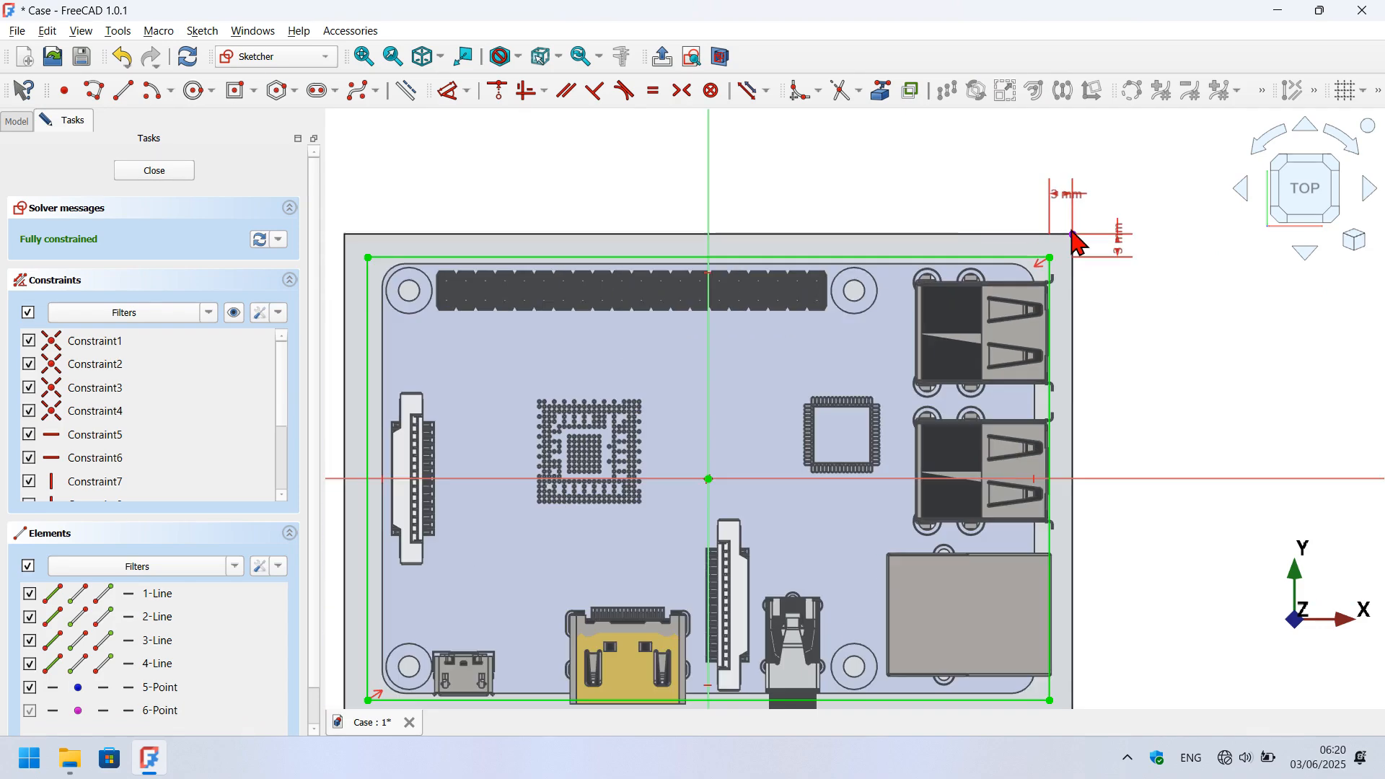
pyautogui.click(173, 175)
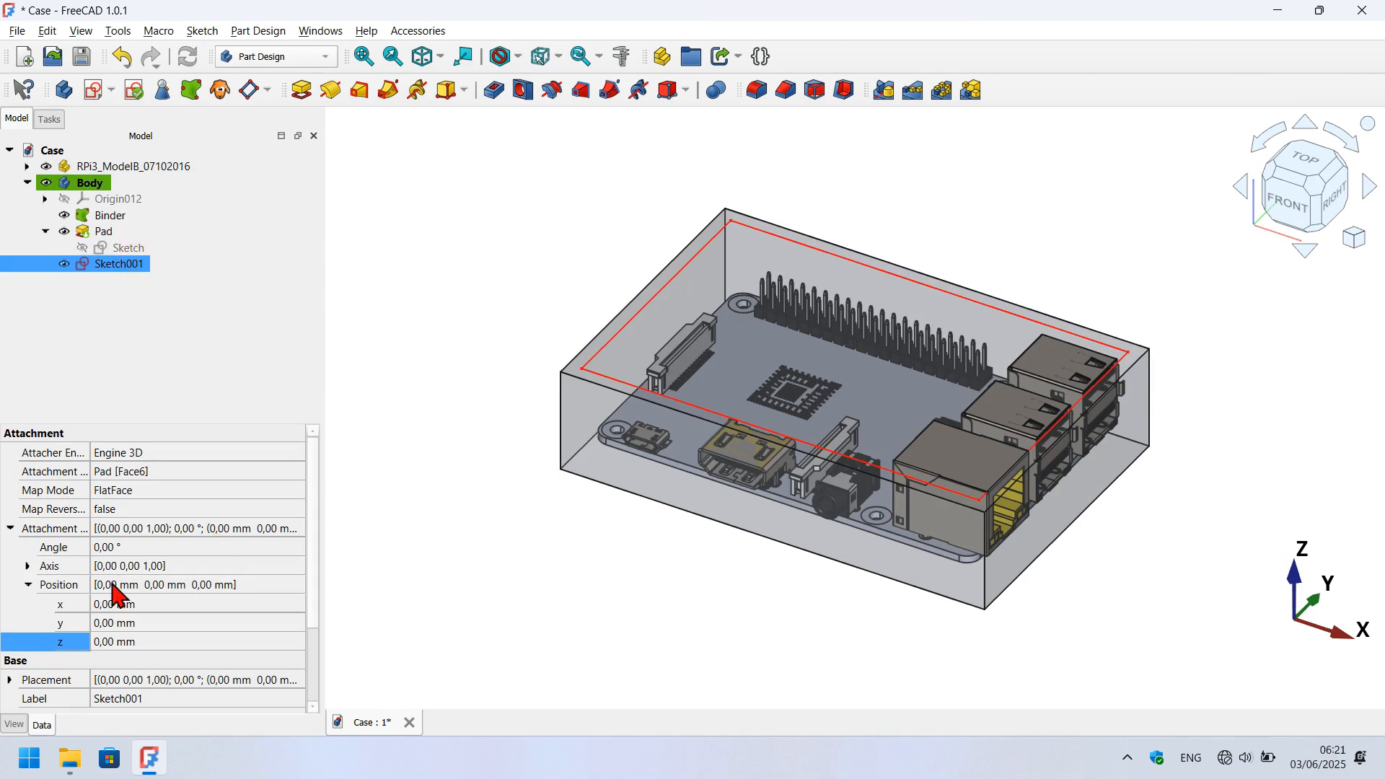
# Set the z position of the inner rectangle sketch's attachment offset to -3 mm.
pyautogui.click(199, 642)
pyautogui.write('-3')
pyautogui.press('Return')
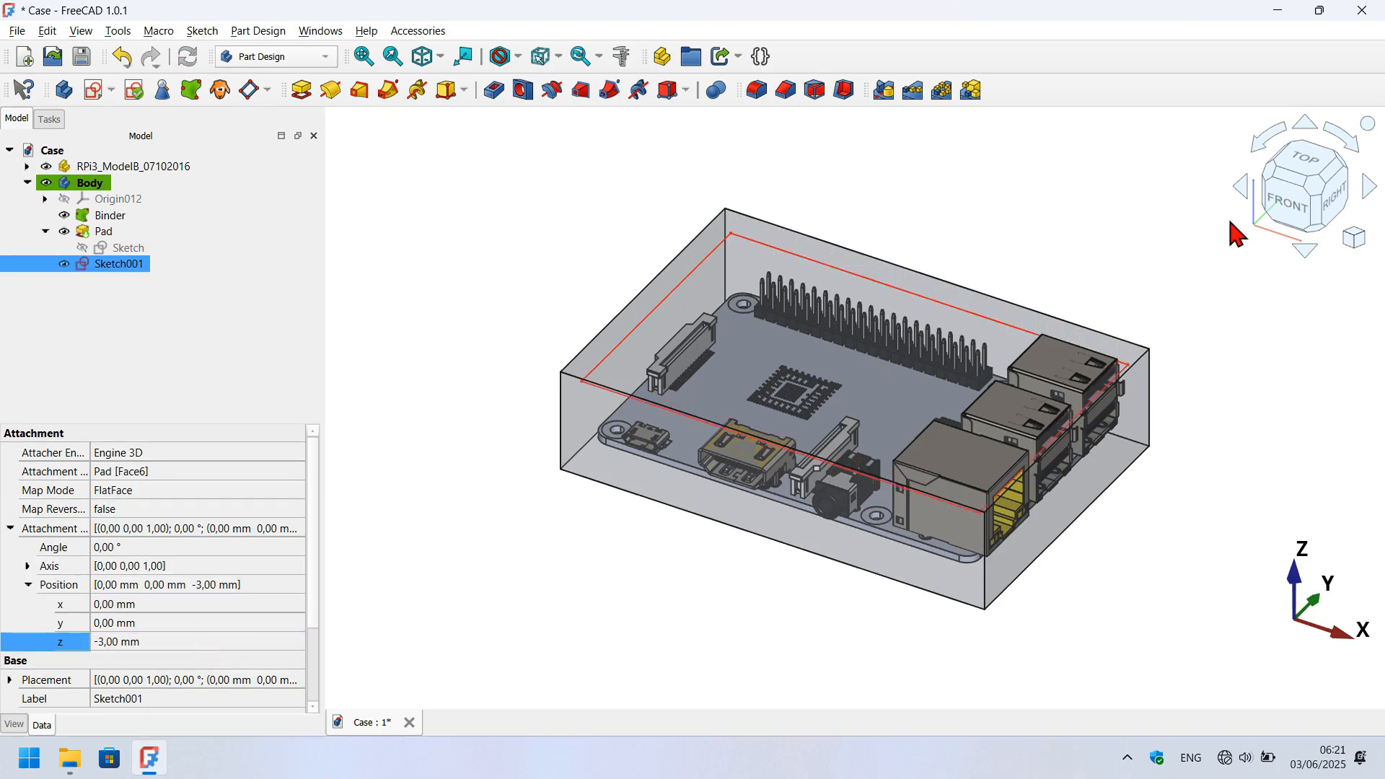
# Pocket the inner rectangle sketch with a length of 23-6 mm to hollow out the block.
pyautogui.click(1291, 209)
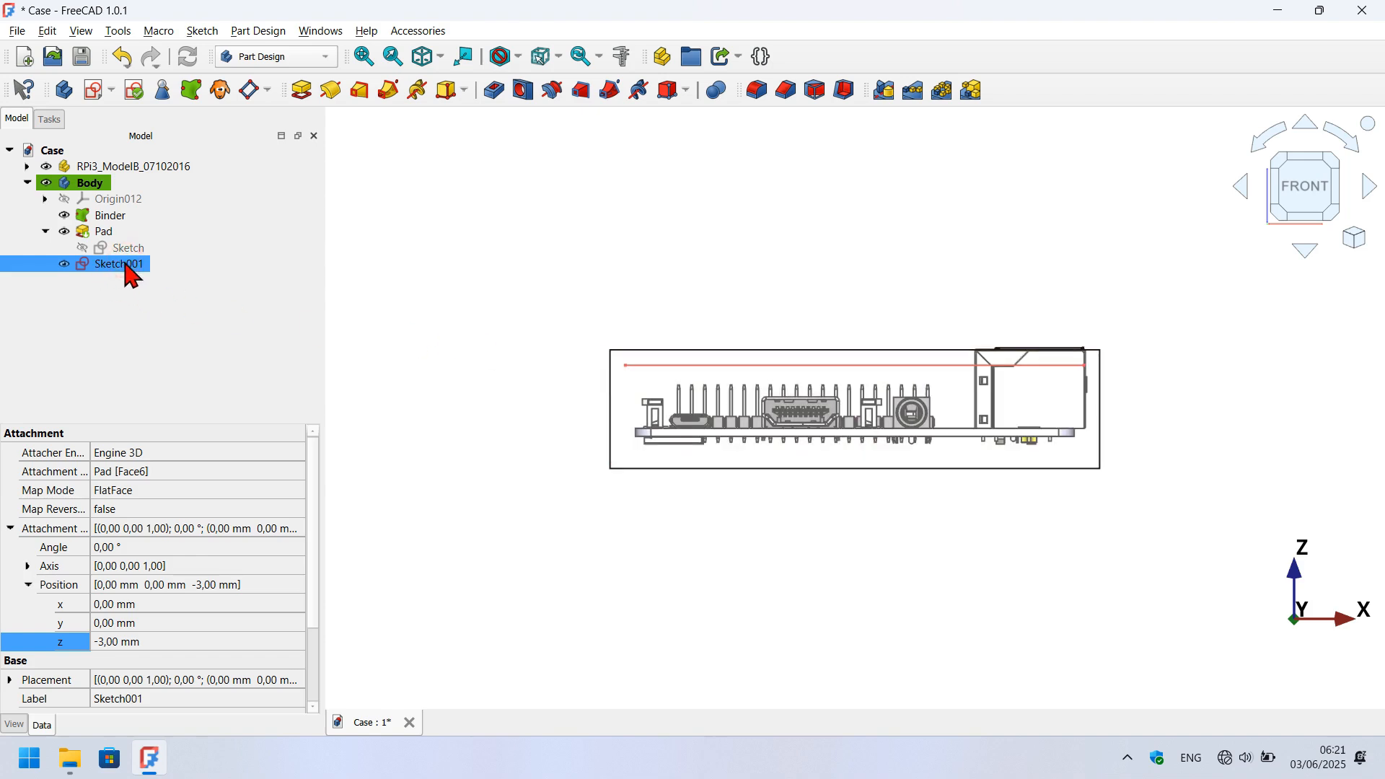
pyautogui.click(496, 92)
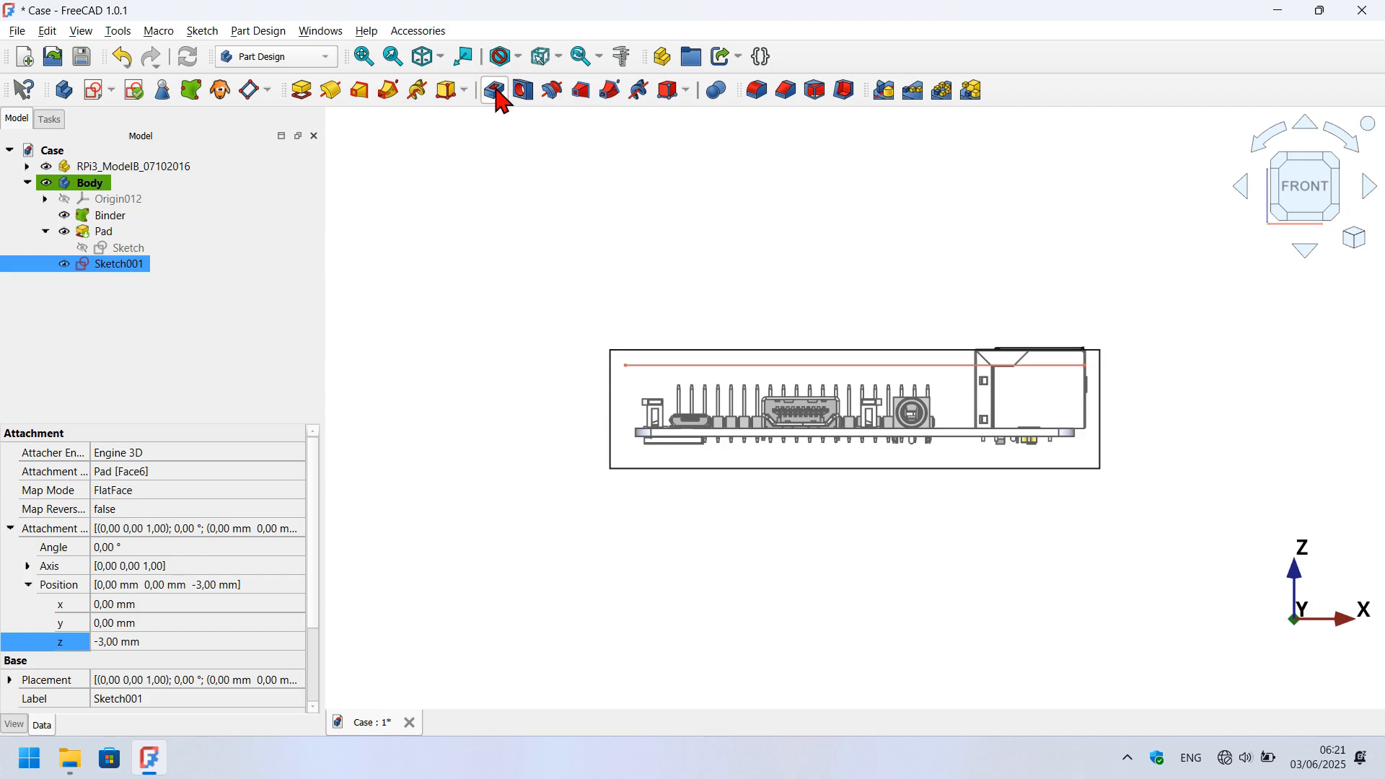
pyautogui.tripleClick(244, 267)
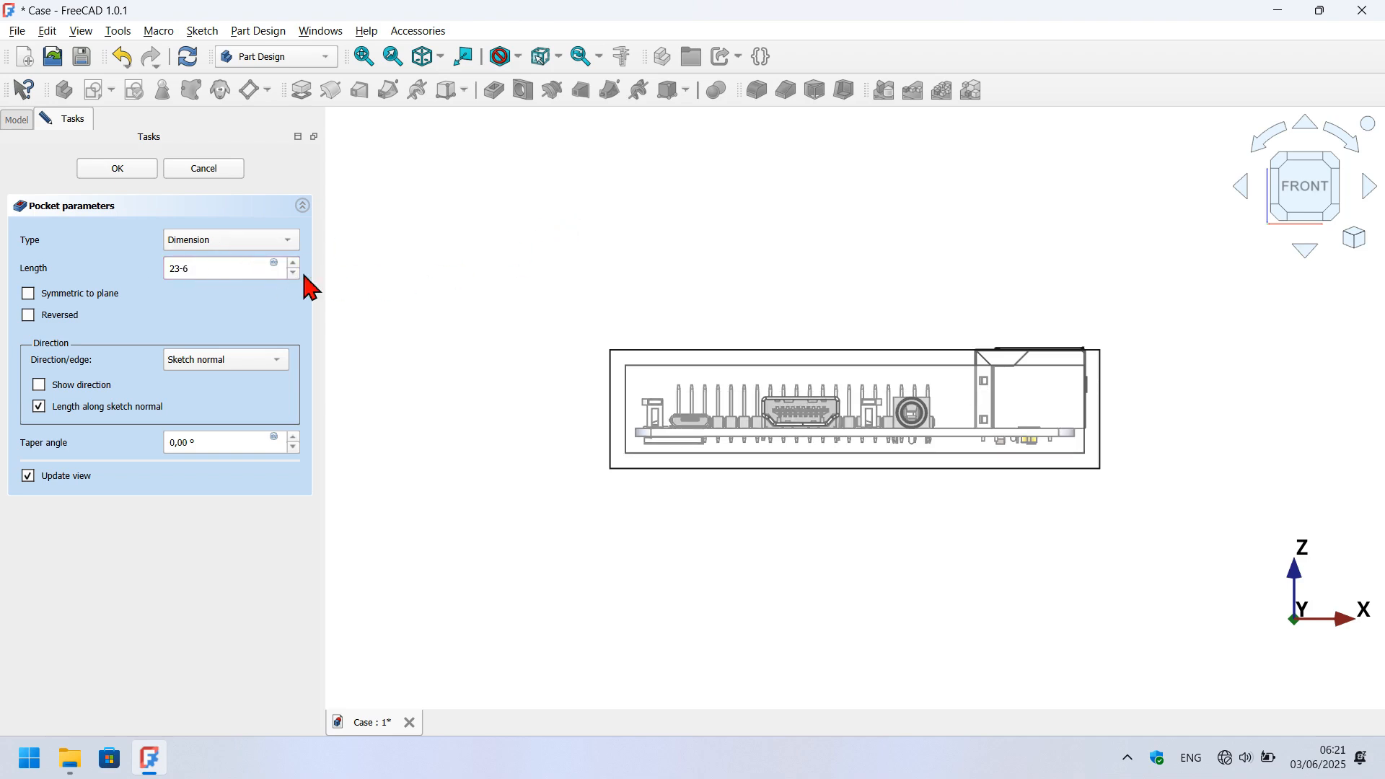
pyautogui.click(134, 171)
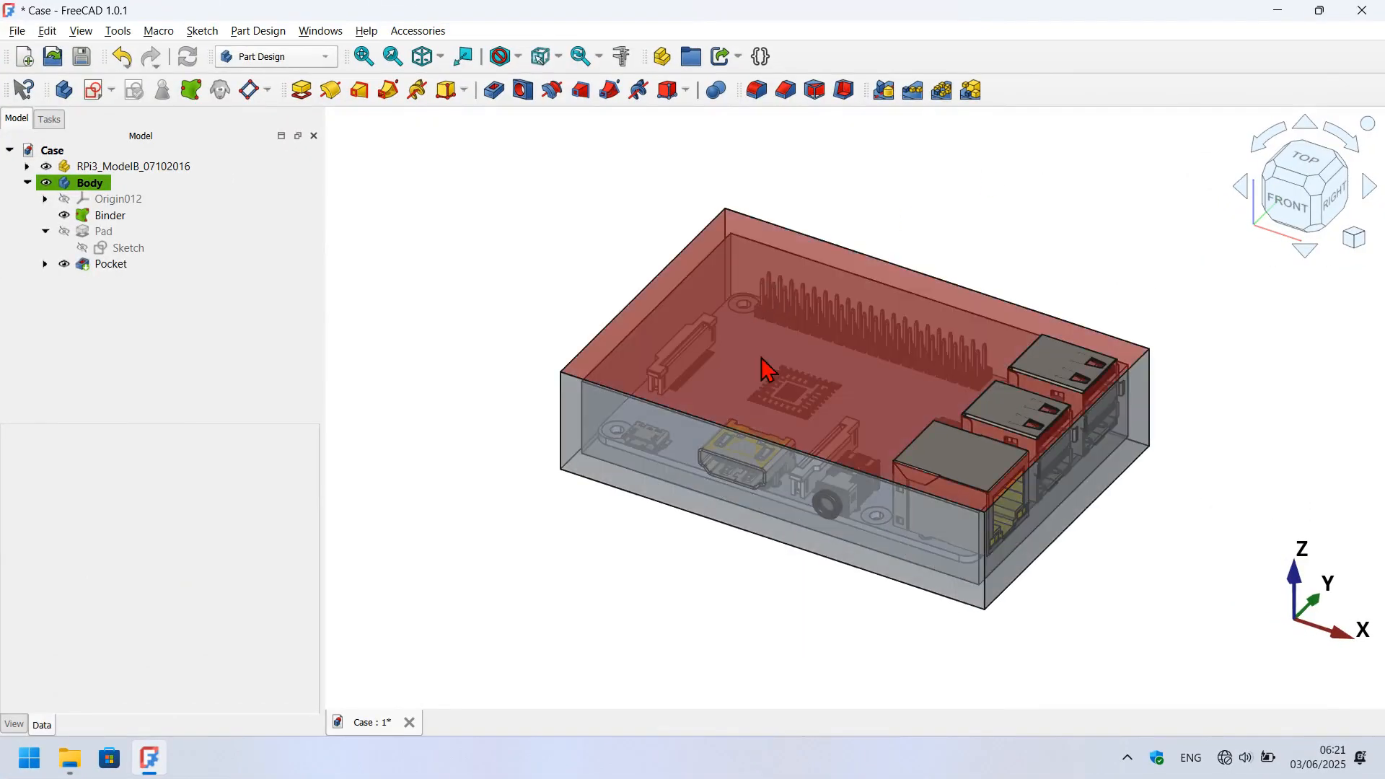
# Hide the pocket and create a sub-shape binder from the PCB's top face and the mounting-hole edge near the micro-USB port.
pyautogui.click(766, 369)
pyautogui.press('space')
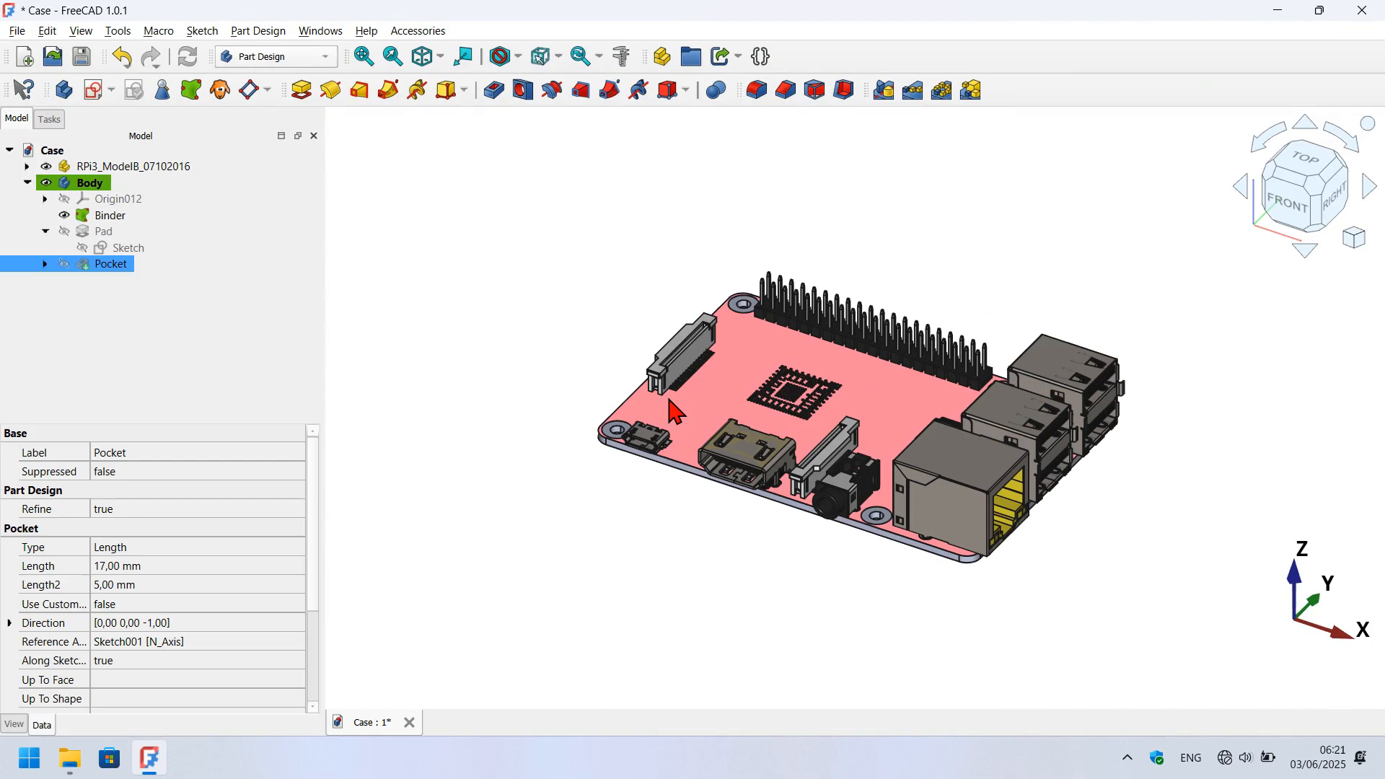
pyautogui.scroll(3, 676, 411)
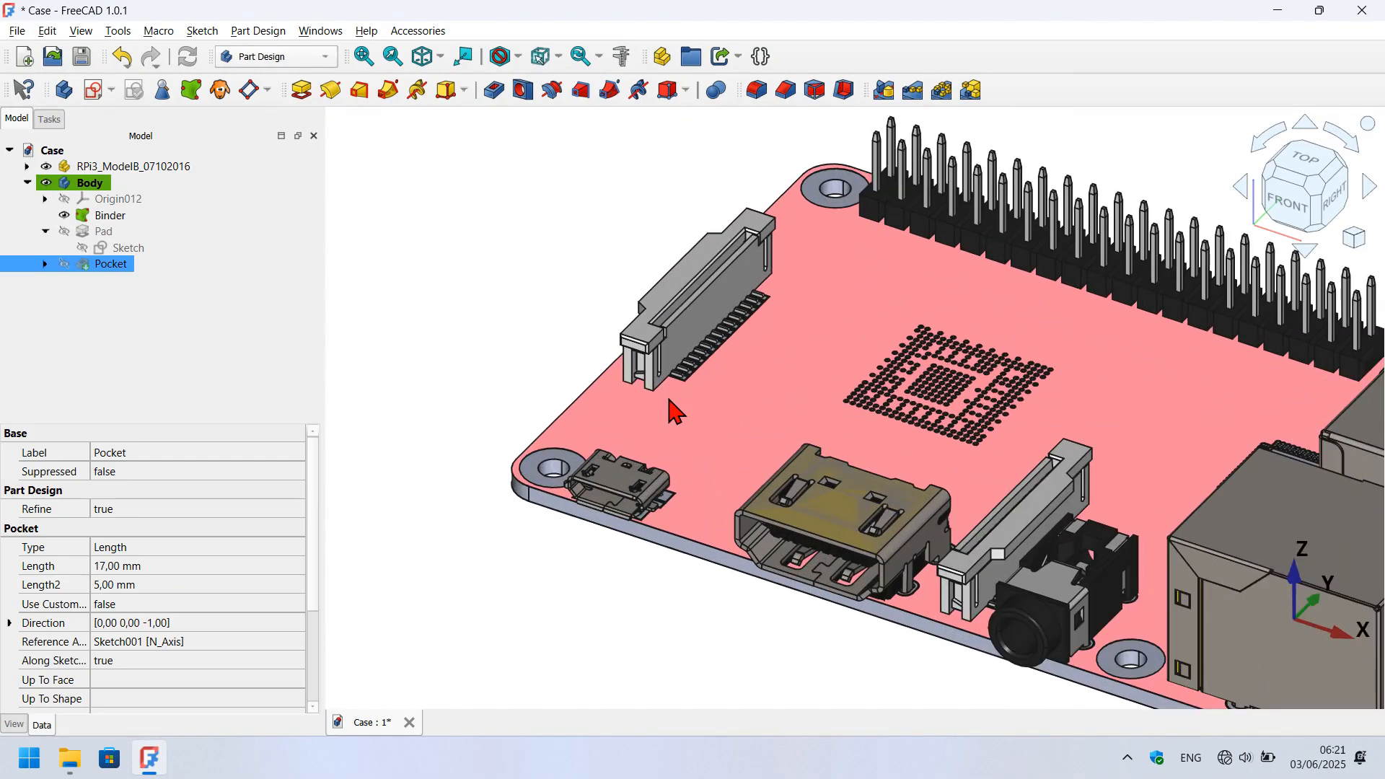
pyautogui.click(739, 398)
pyautogui.scroll(3, 476, 419)
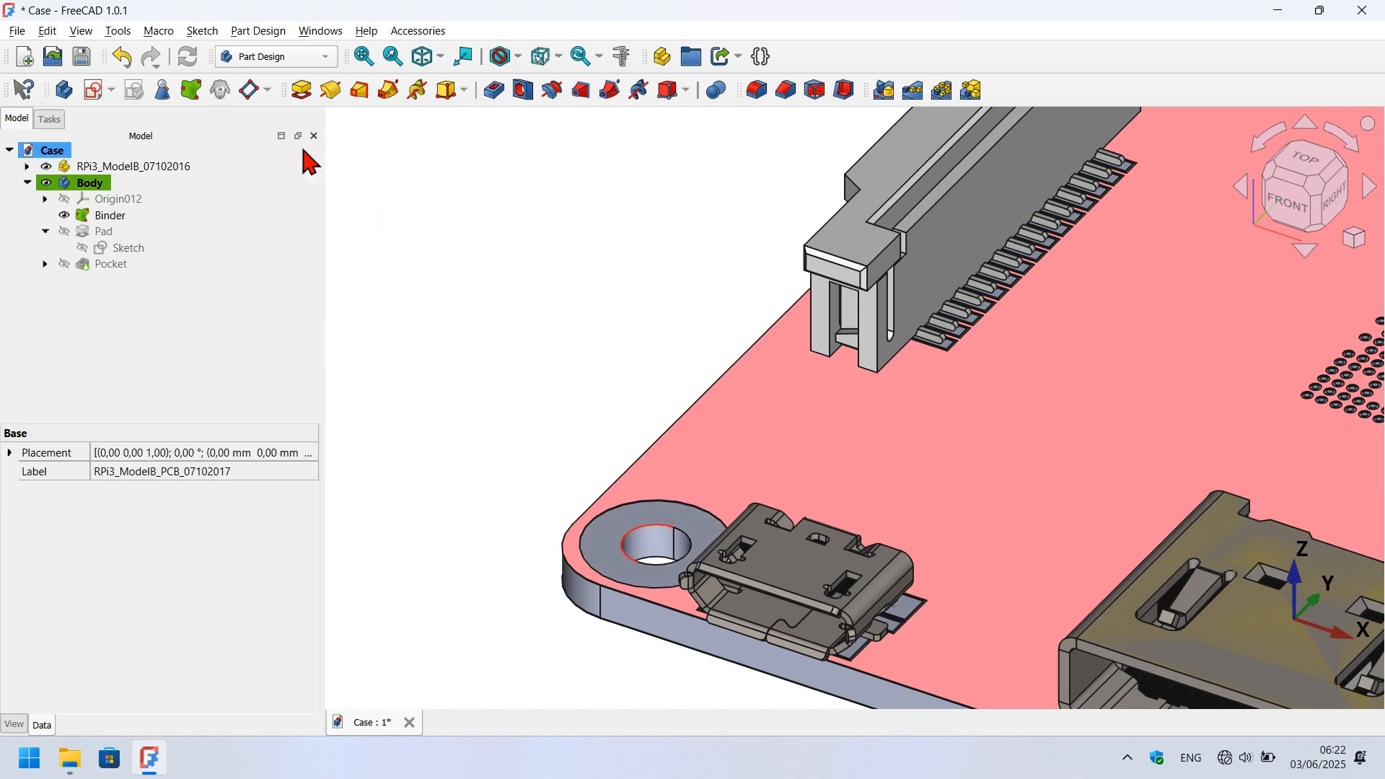
pyautogui.click(198, 96)
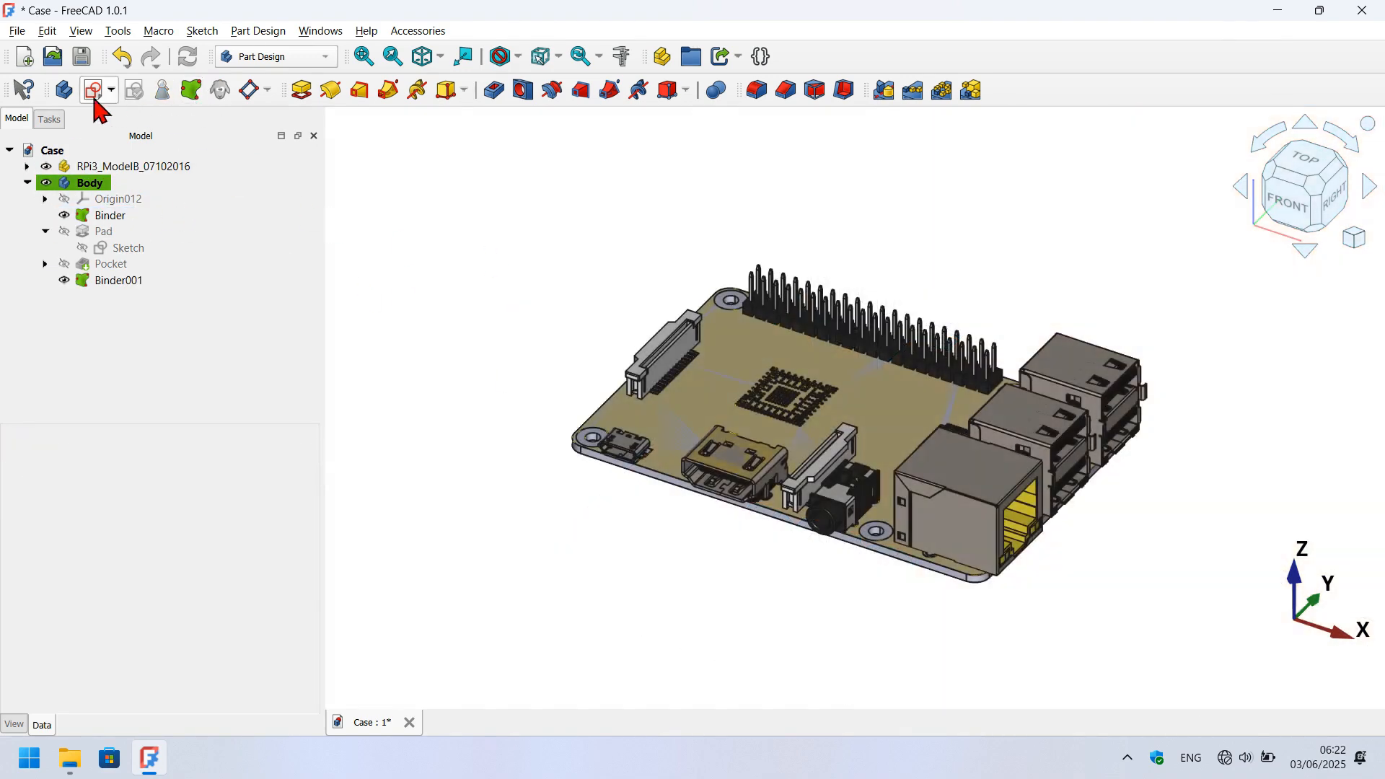
# Start a sketch on the XY plane and hide the imported Raspberry Pi model.
pyautogui.click(93, 91)
pyautogui.click(120, 236)
pyautogui.doubleClick(120, 237)
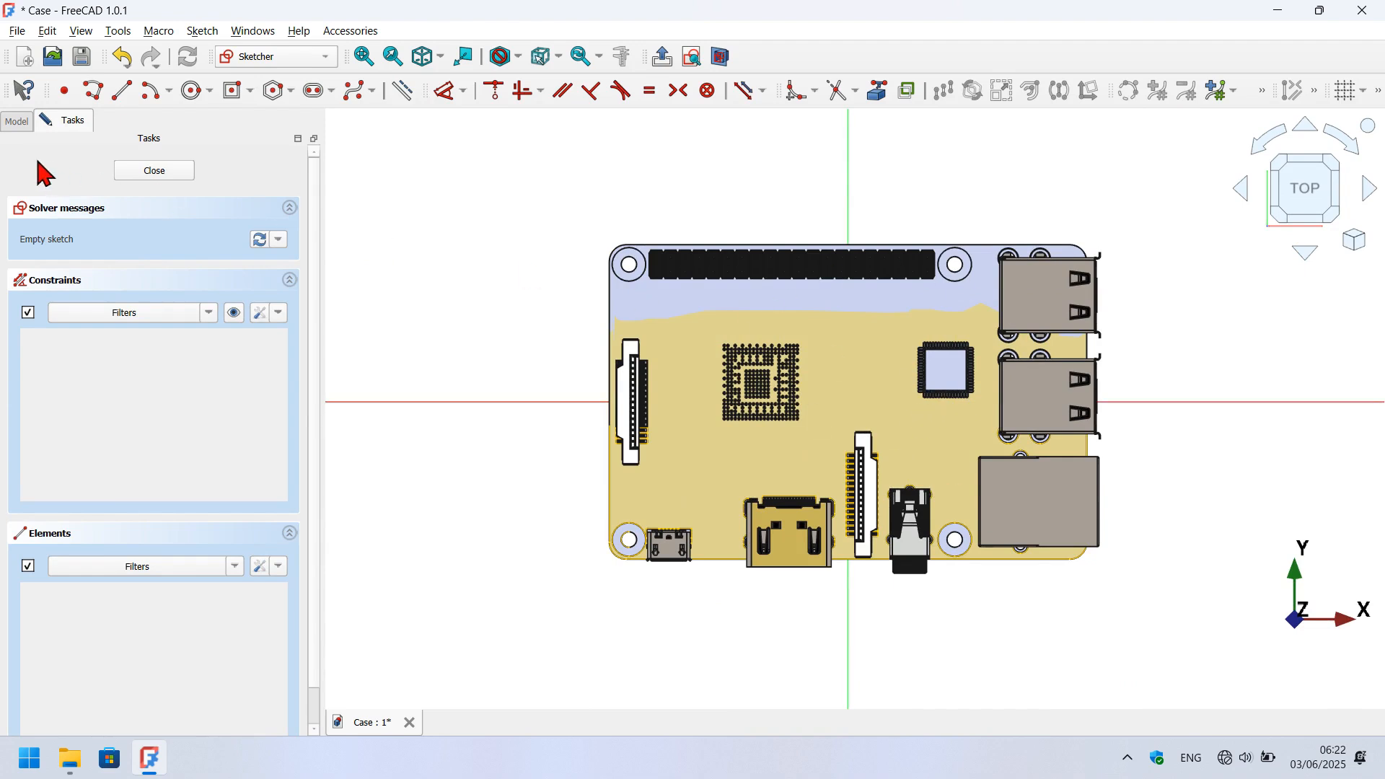
pyautogui.click(20, 121)
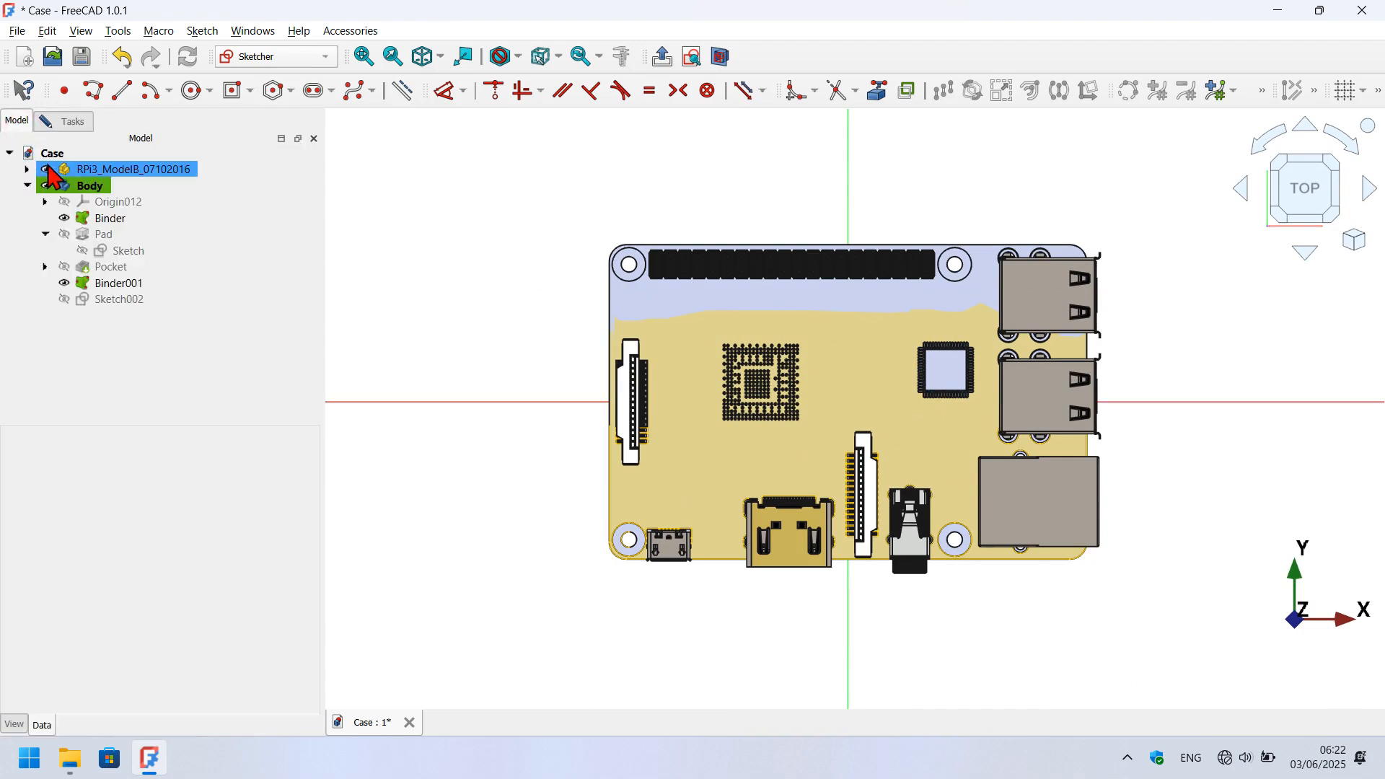
pyautogui.click(47, 168)
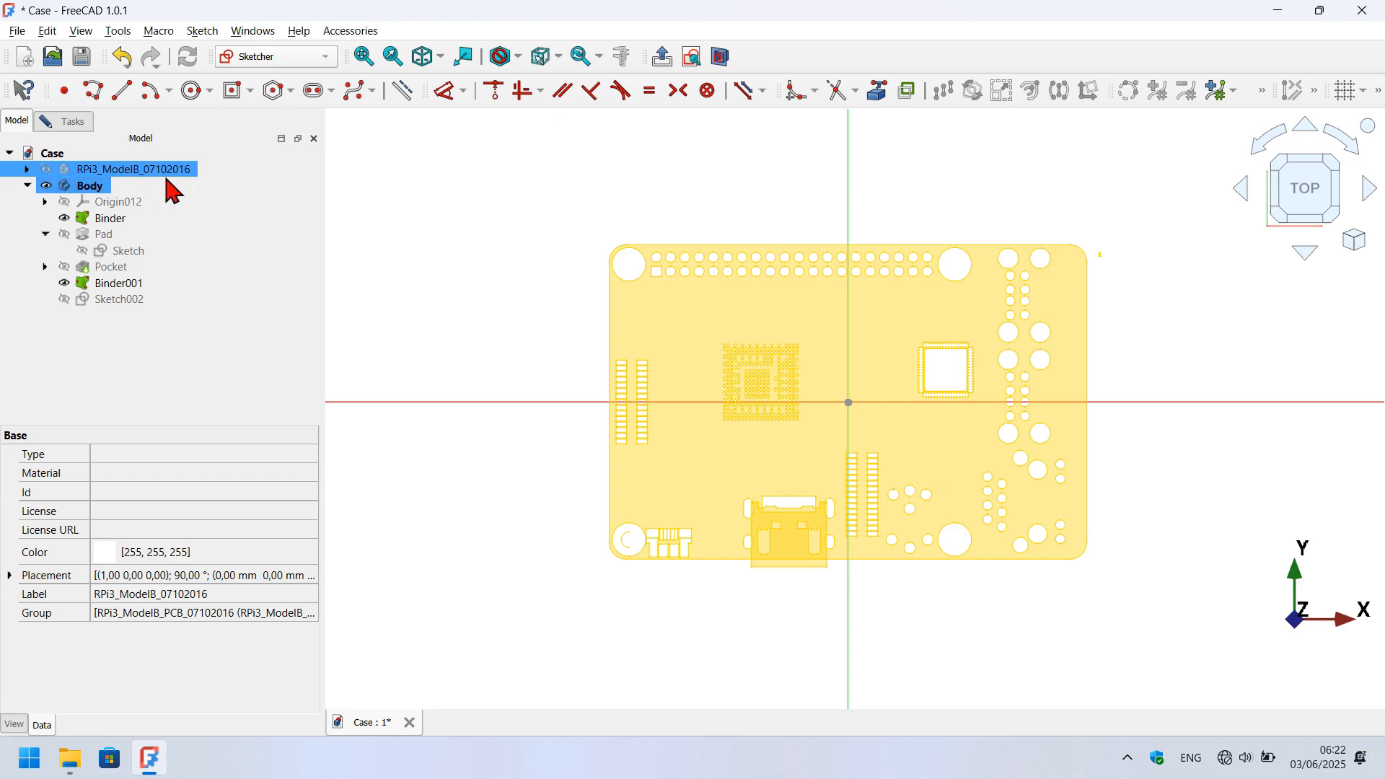
pyautogui.click(433, 238)
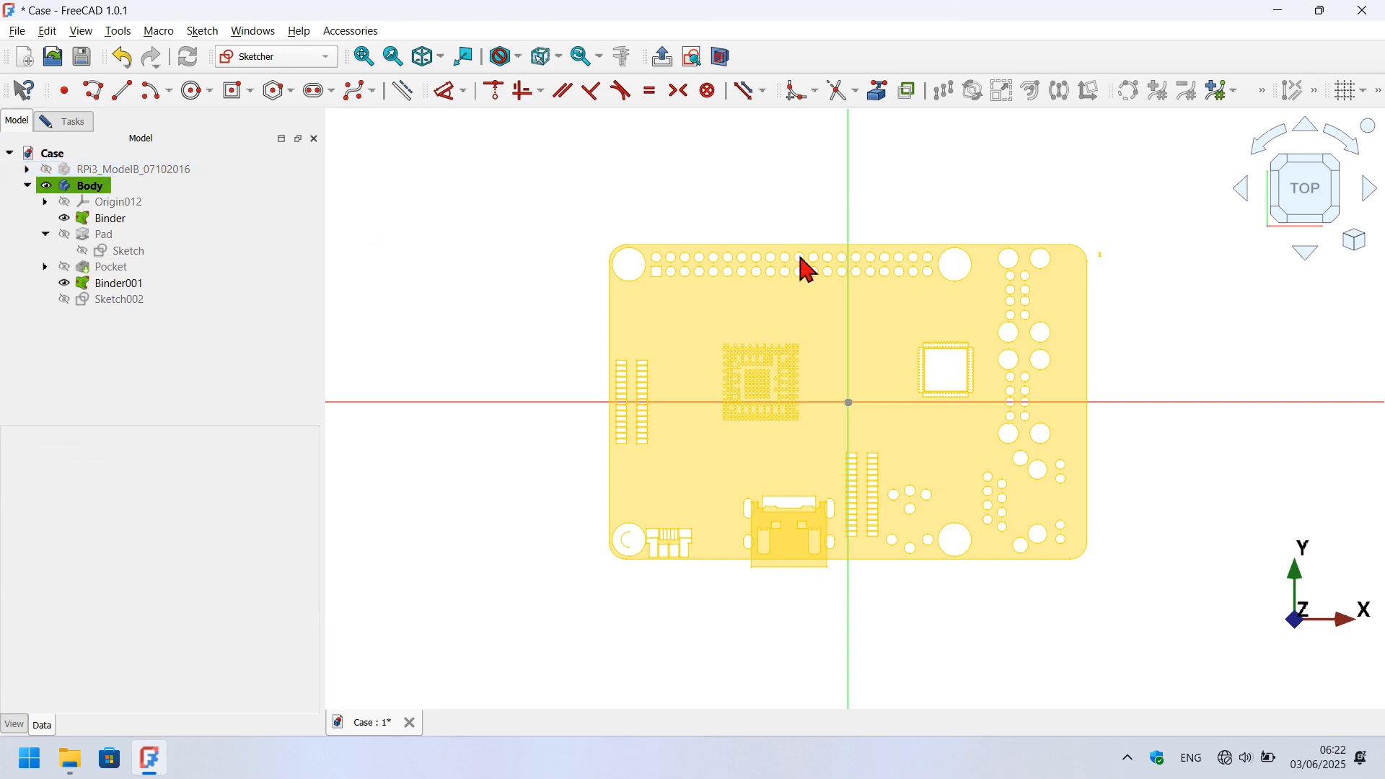
# Project arcs of two diagonally opposite mounting holes, beside the micro-USB port and at the USB end of the GPIO header, as external geometry.
pyautogui.click(877, 90)
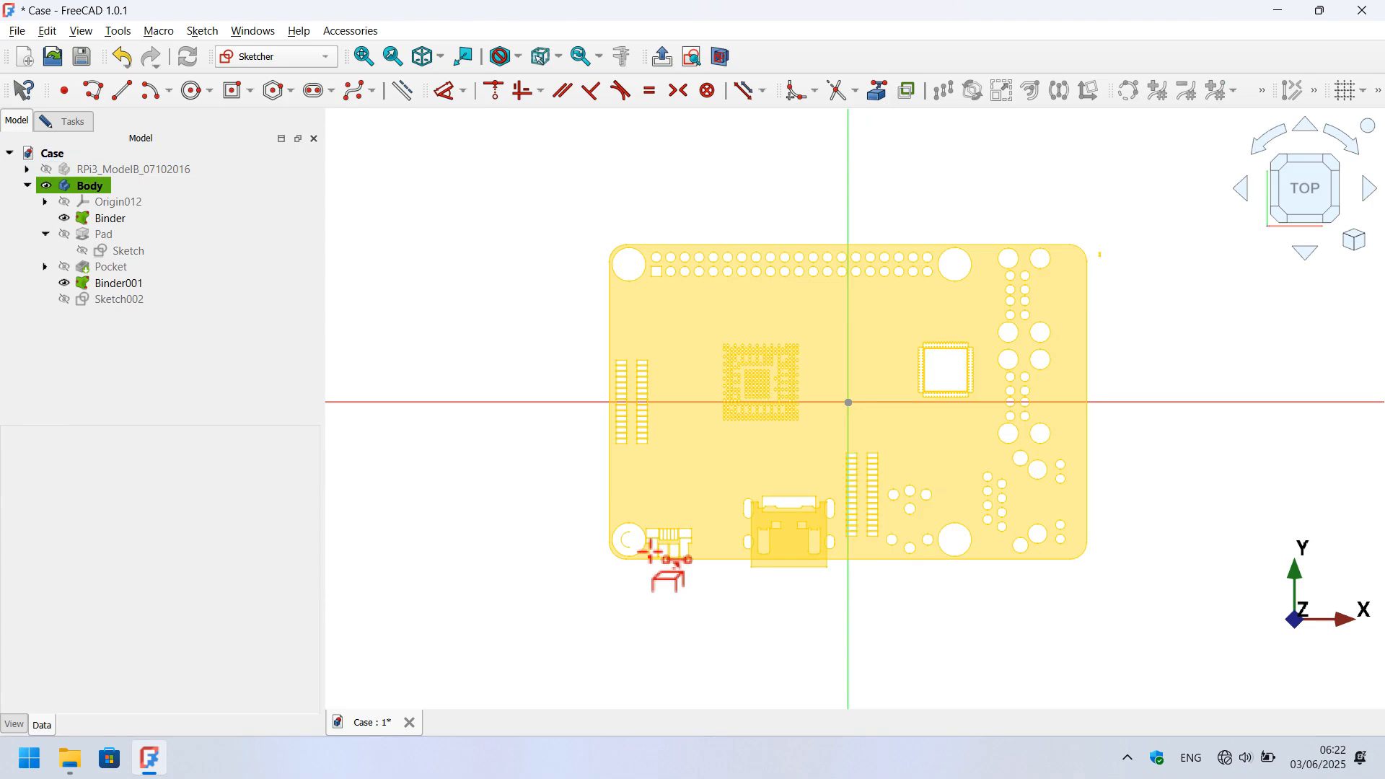
pyautogui.scroll(5, 570, 537)
pyautogui.click(557, 521)
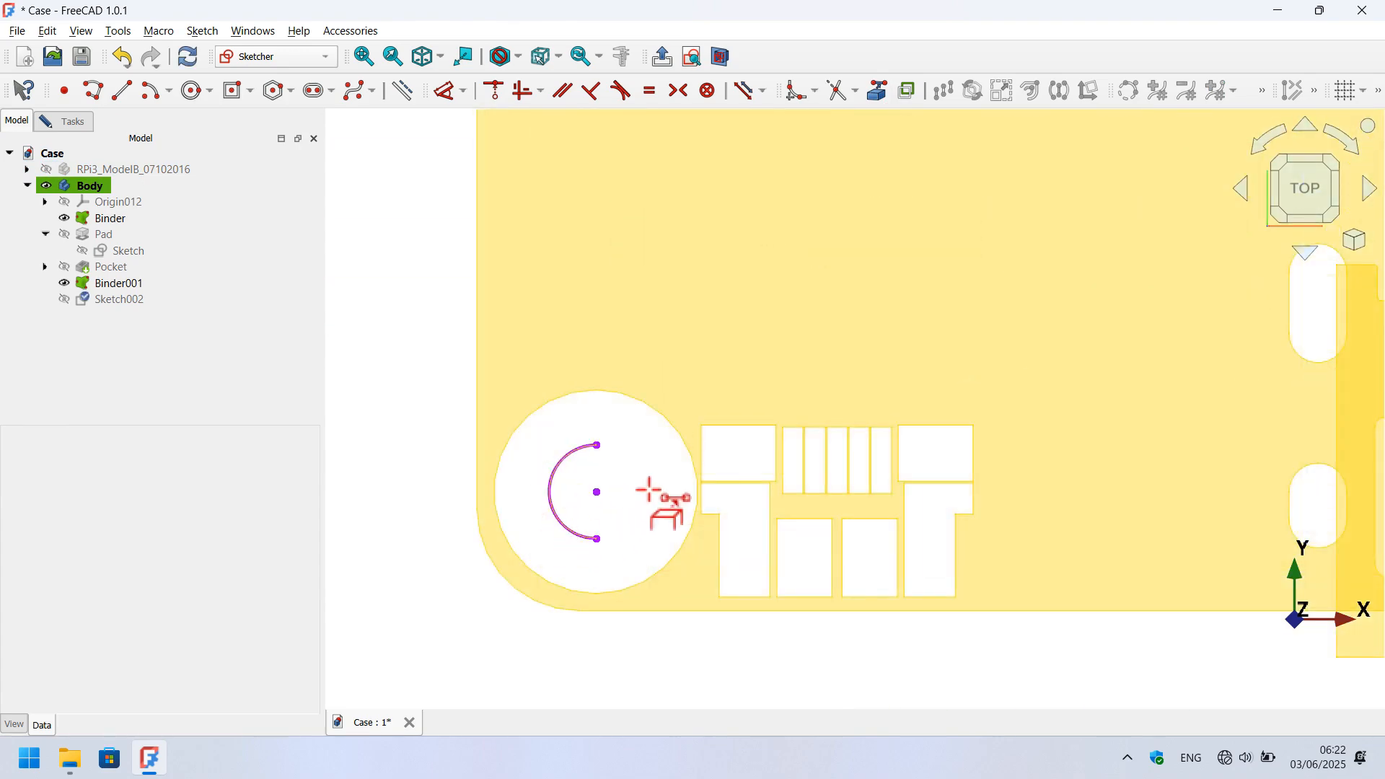
pyautogui.scroll(-5, 468, 543)
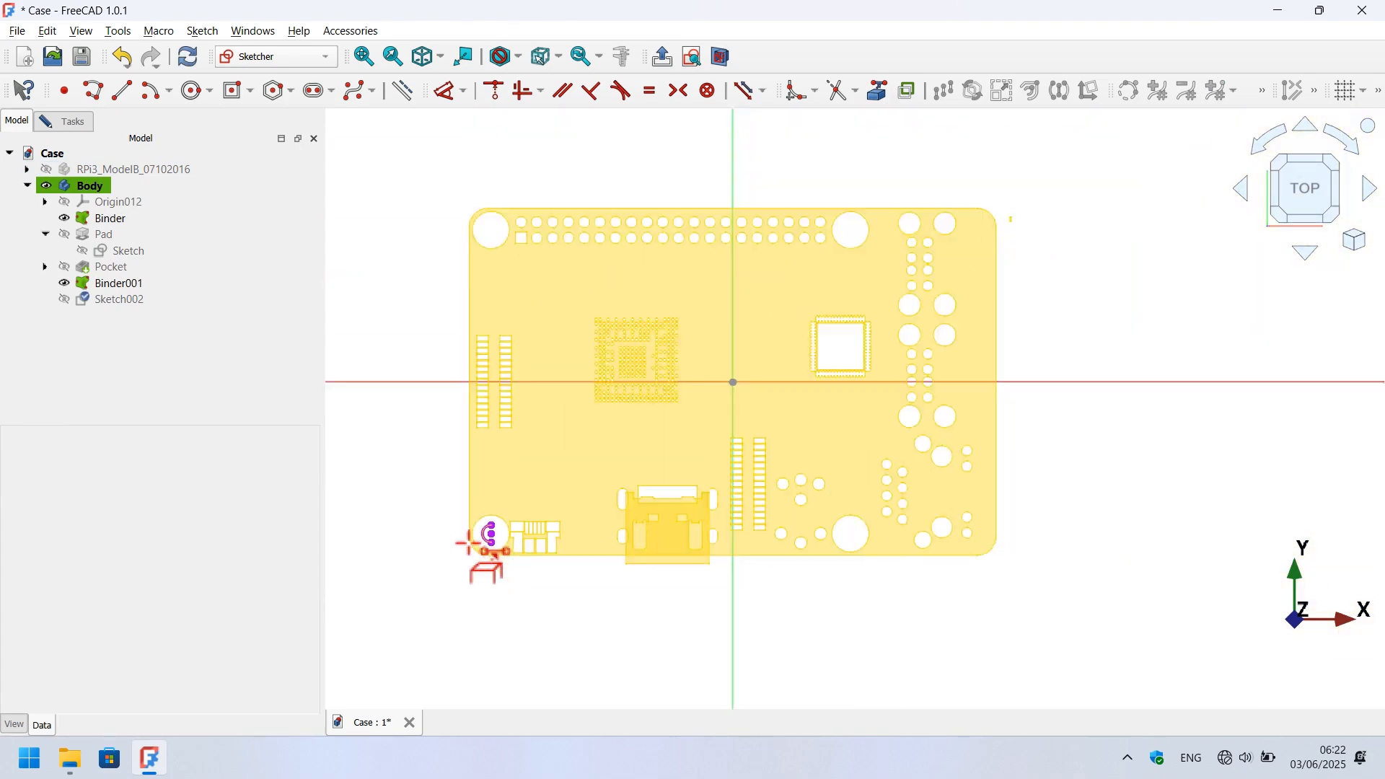
pyautogui.scroll(6, 802, 252)
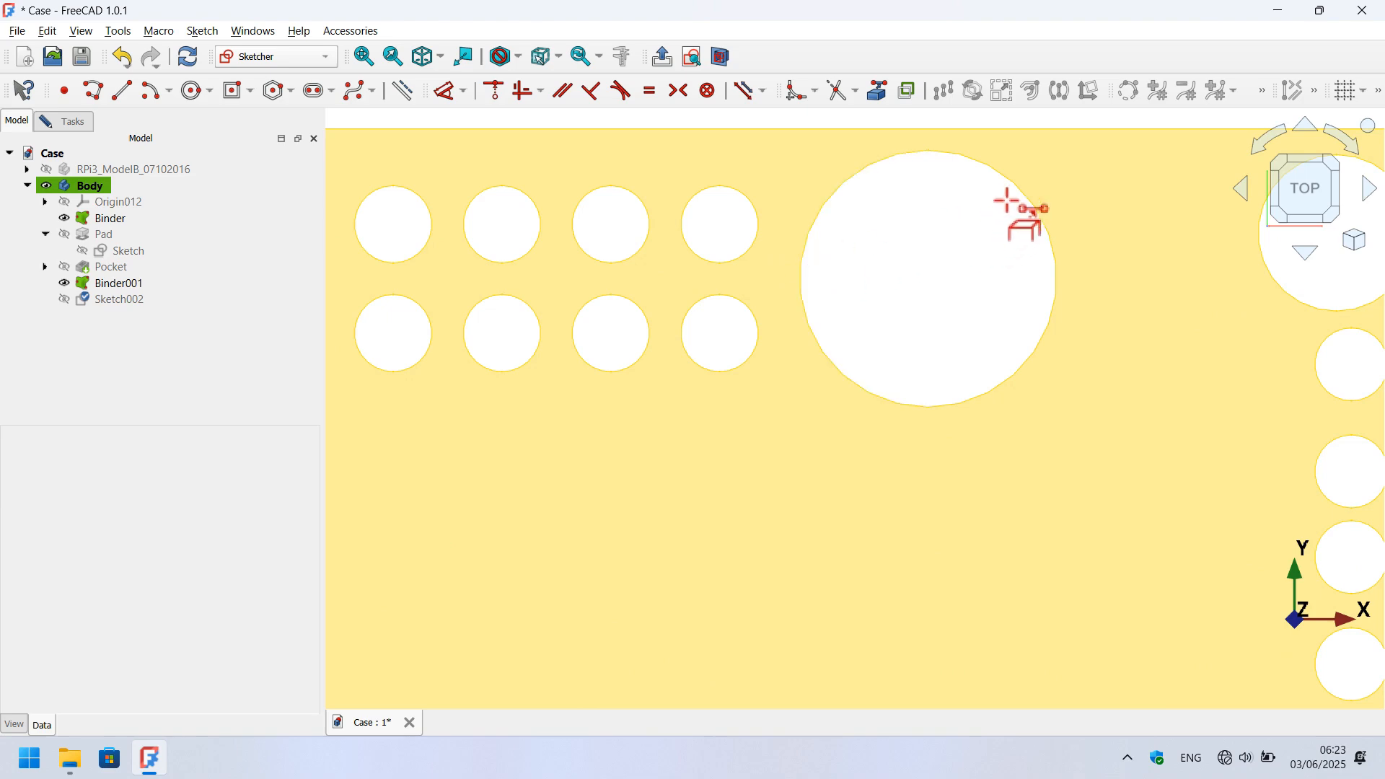
pyautogui.click(1008, 183)
pyautogui.scroll(-5, 1002, 183)
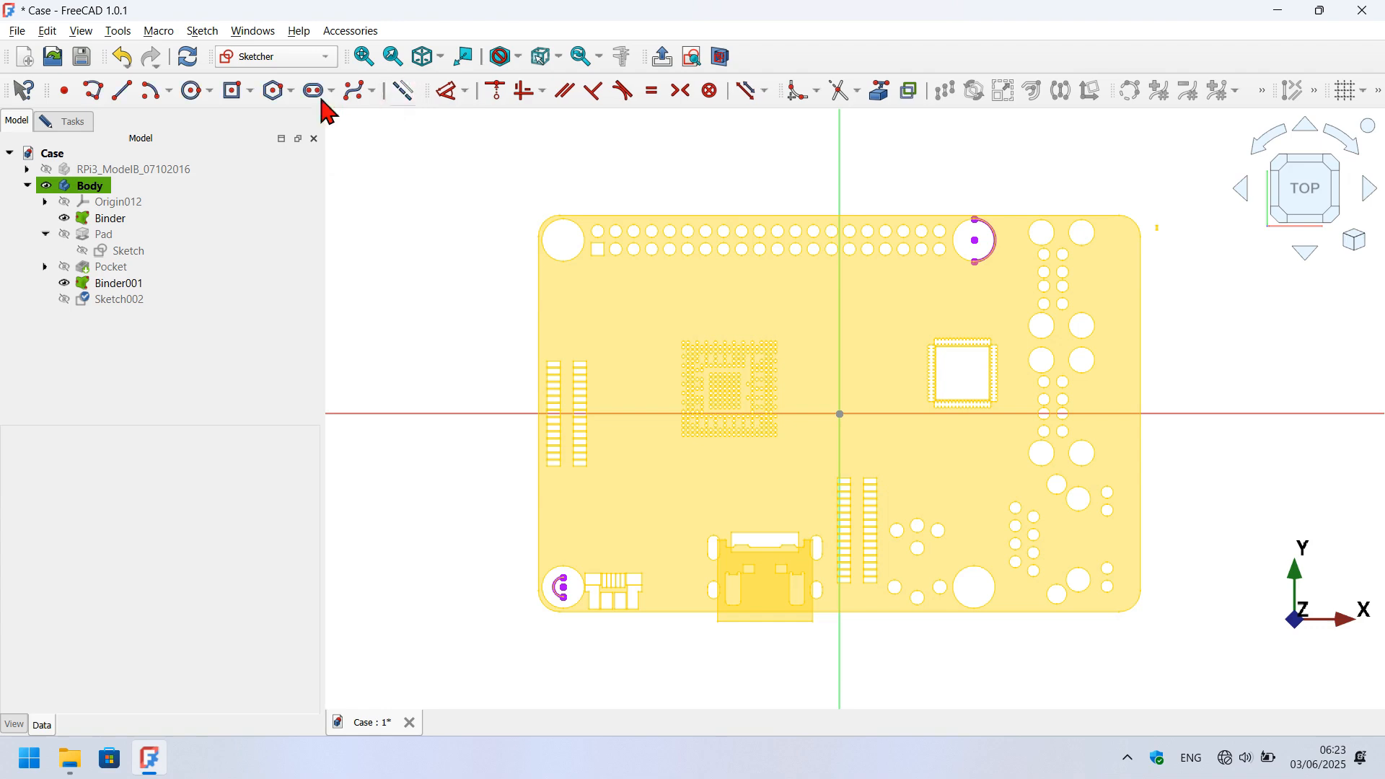
# Draw a construction rectangle with opposite corners on the centres of the two projected mounting-hole arcs.
pyautogui.click(251, 92)
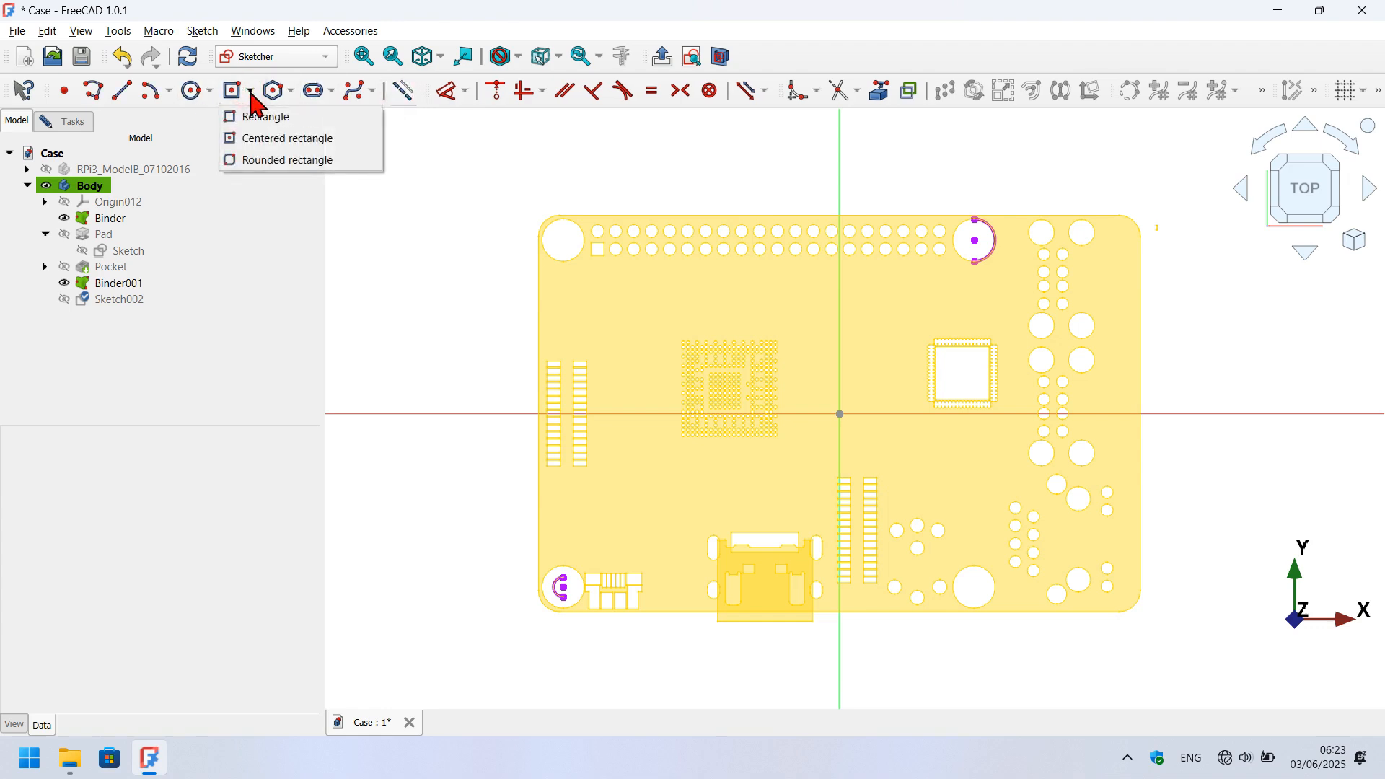
pyautogui.click(301, 128)
pyautogui.scroll(2, 580, 641)
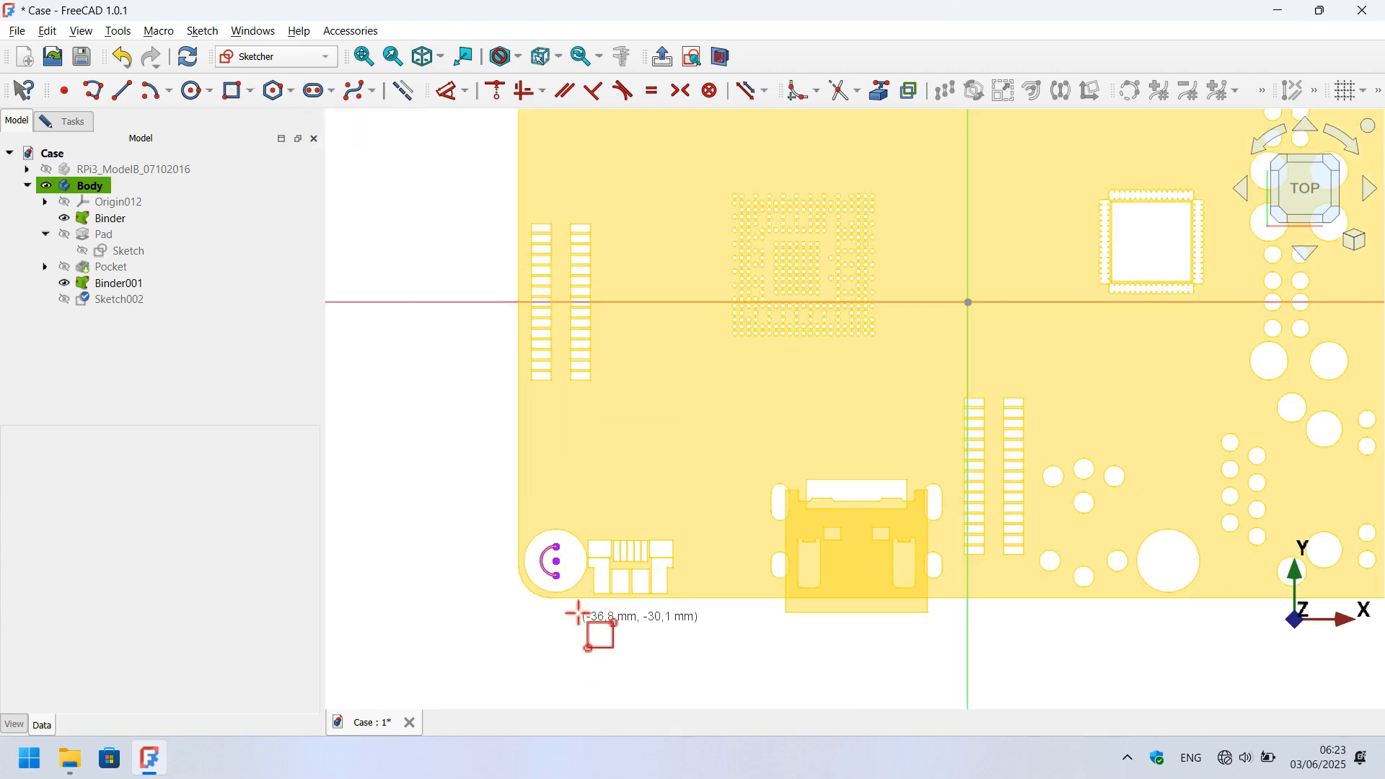
pyautogui.click(556, 562)
pyautogui.scroll(-2, 410, 623)
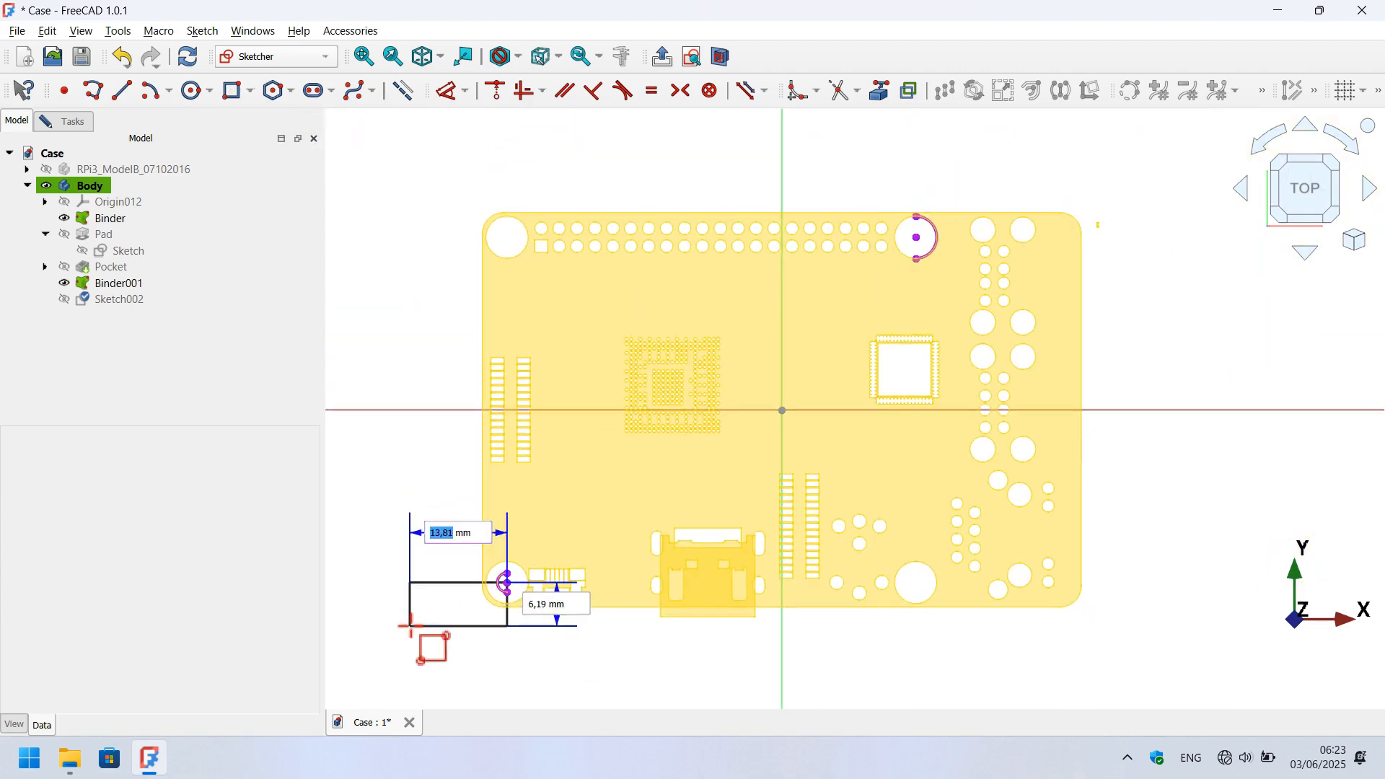
pyautogui.click(917, 237)
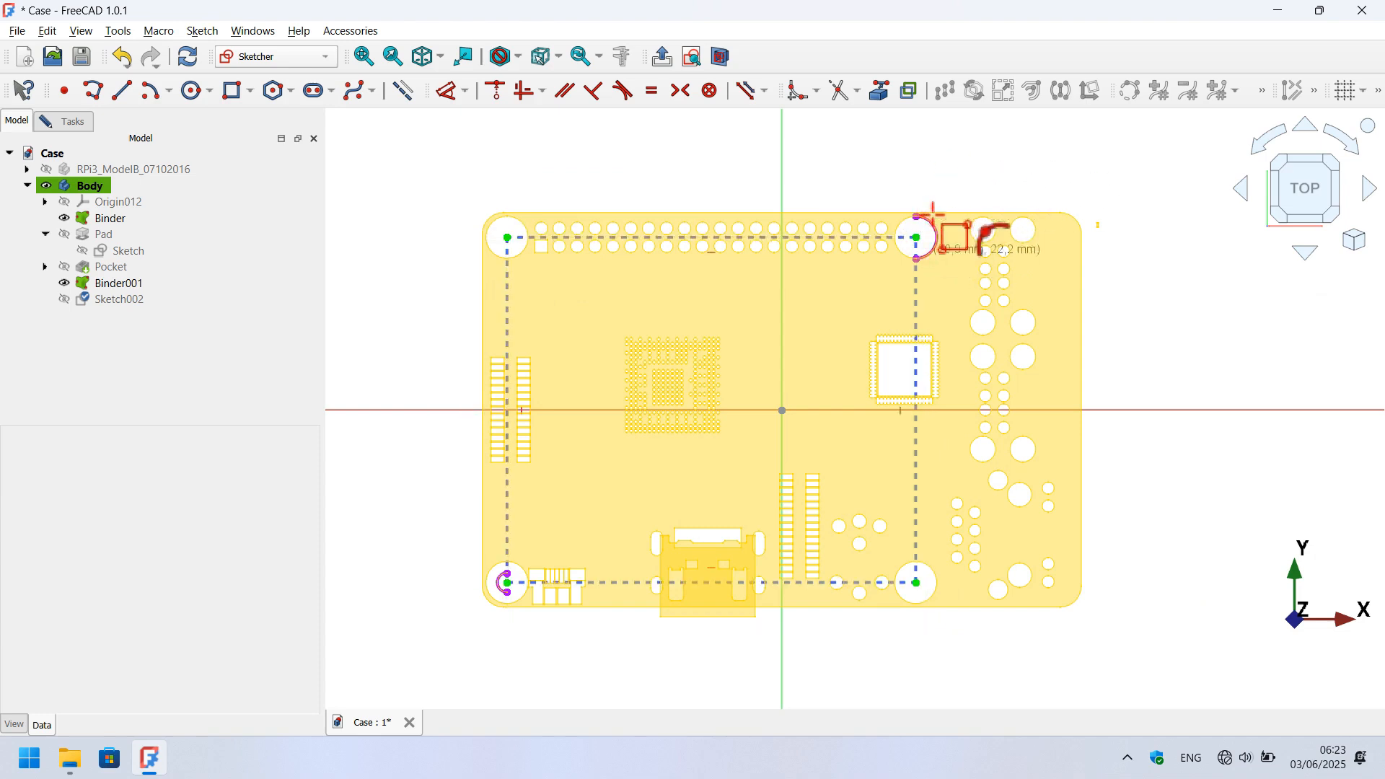
# Draw four normal-geometry circles centred on the corners of the construction rectangle, one around each mounting hole.
pyautogui.click(404, 93)
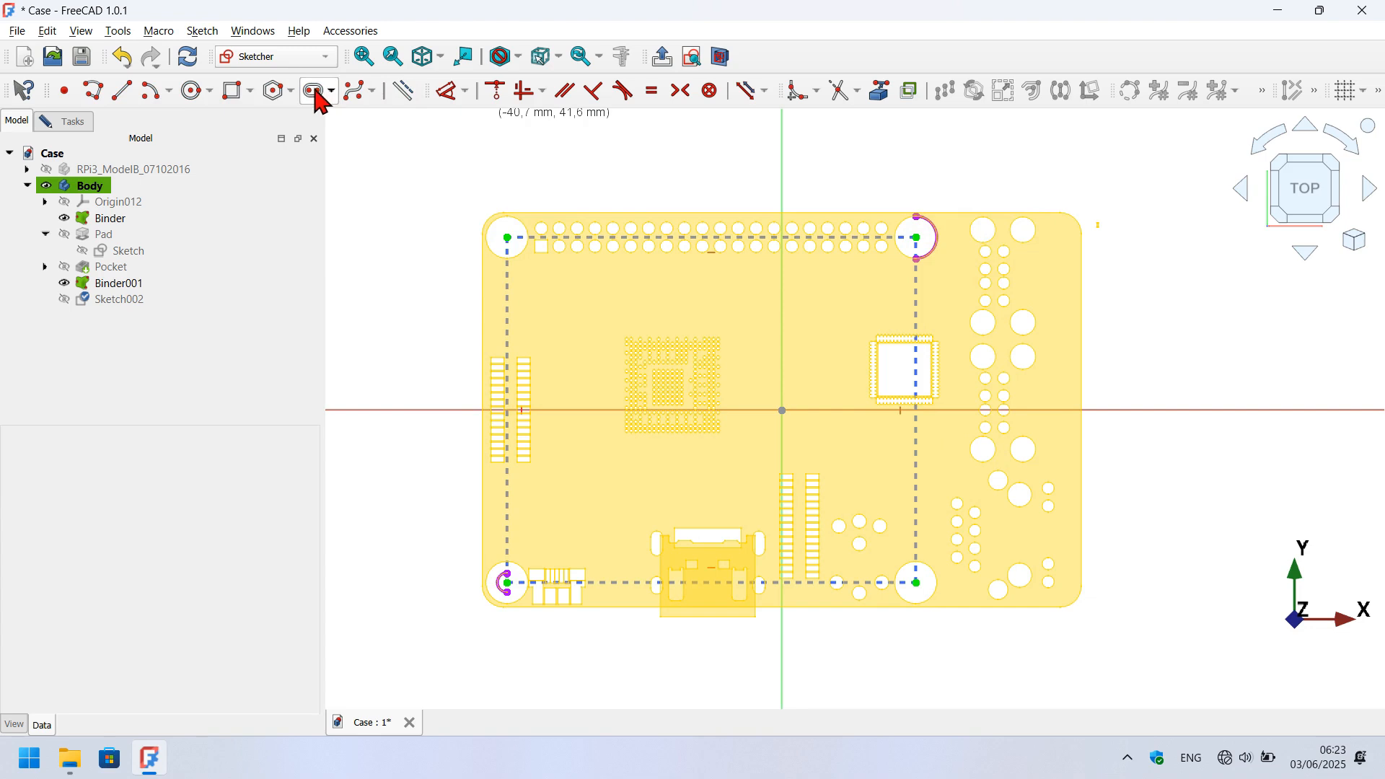
pyautogui.click(194, 92)
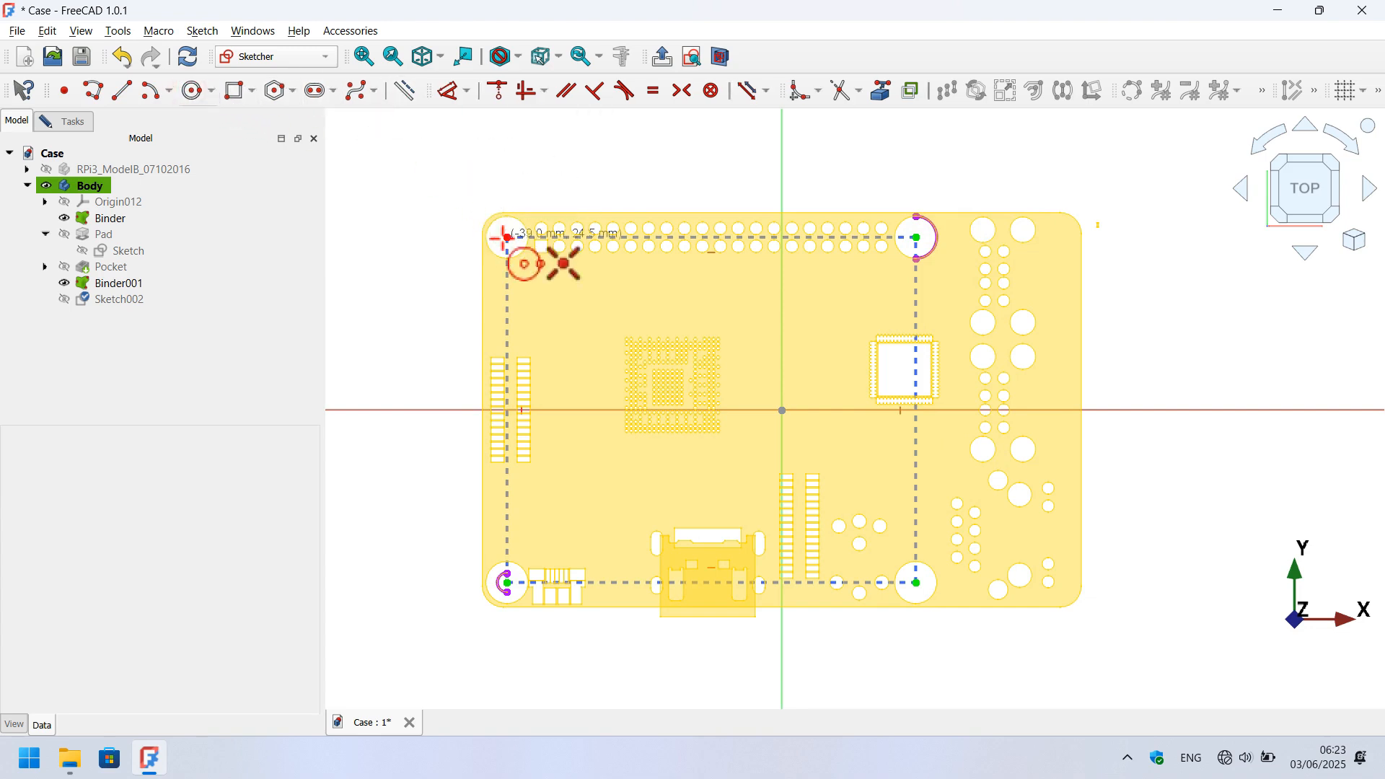
pyautogui.click(508, 237)
pyautogui.click(557, 292)
pyautogui.click(916, 236)
pyautogui.click(957, 272)
pyautogui.click(916, 582)
pyautogui.click(945, 623)
pyautogui.click(507, 582)
pyautogui.click(549, 623)
pyautogui.rightClick(649, 414)
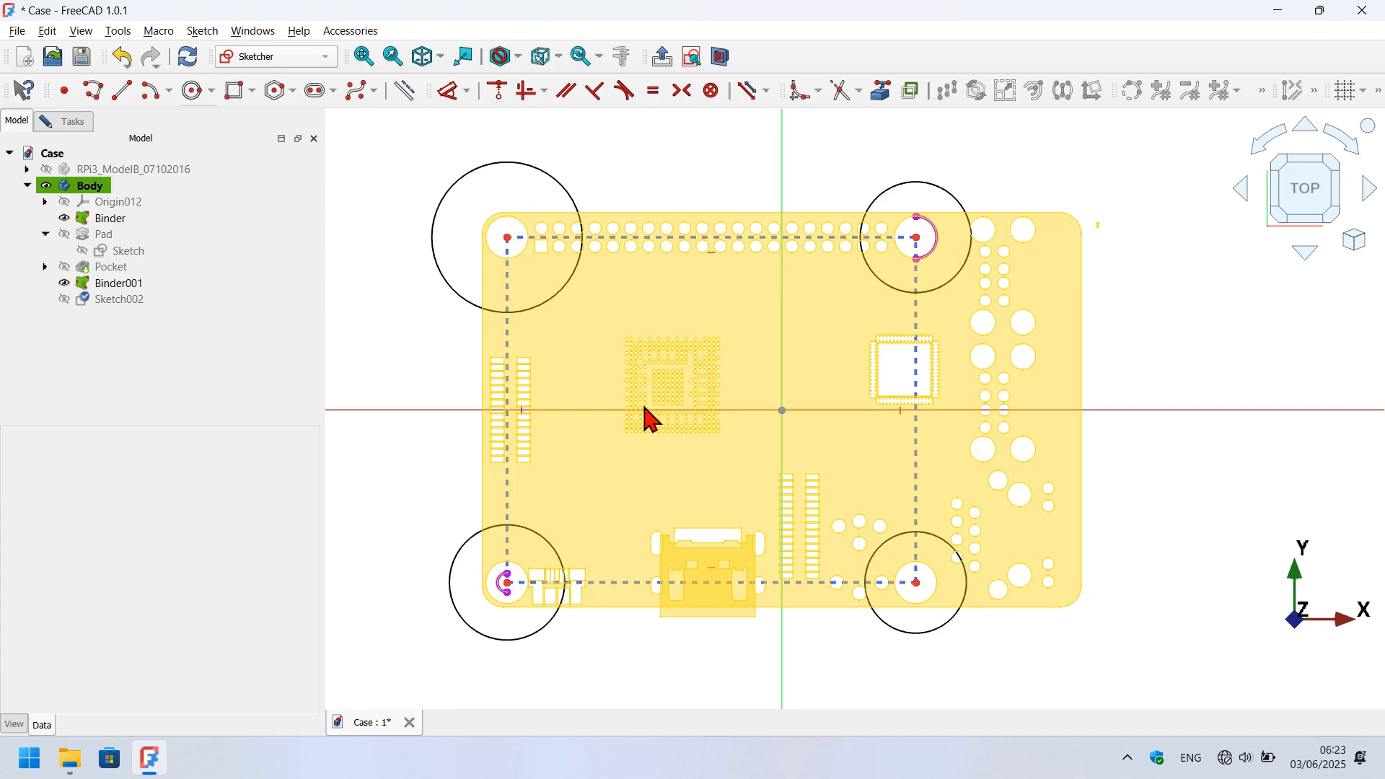
# Constrain the four circles around the mounting holes to equal size.
pyautogui.click(72, 121)
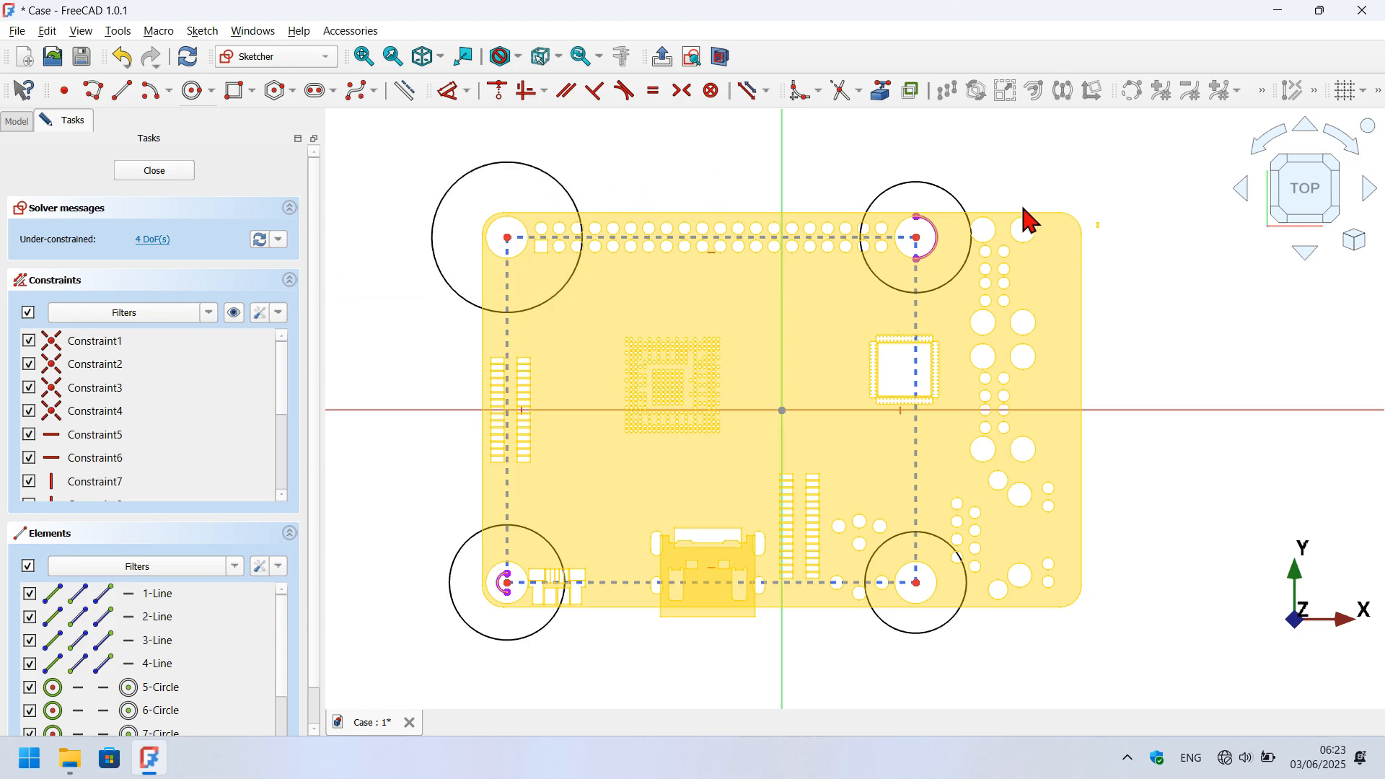
pyautogui.moveTo(1024, 210)
pyautogui.mouseDown()
pyautogui.moveTo(521, 137)
pyautogui.moveTo(563, 197)
pyautogui.mouseUp()
pyautogui.moveTo(1005, 687)
pyautogui.mouseDown()
pyautogui.moveTo(708, 630)
pyautogui.moveTo(482, 627)
pyautogui.mouseUp()
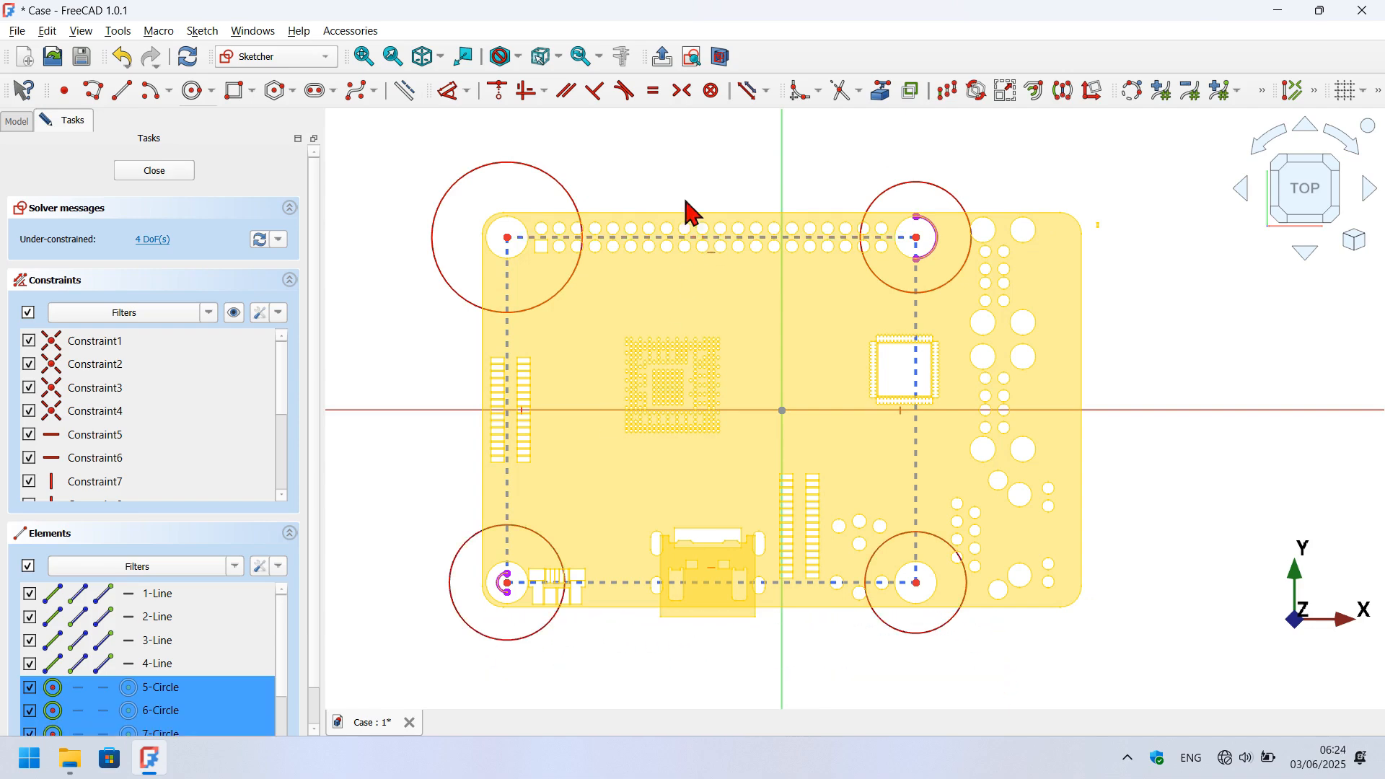
pyautogui.click(654, 91)
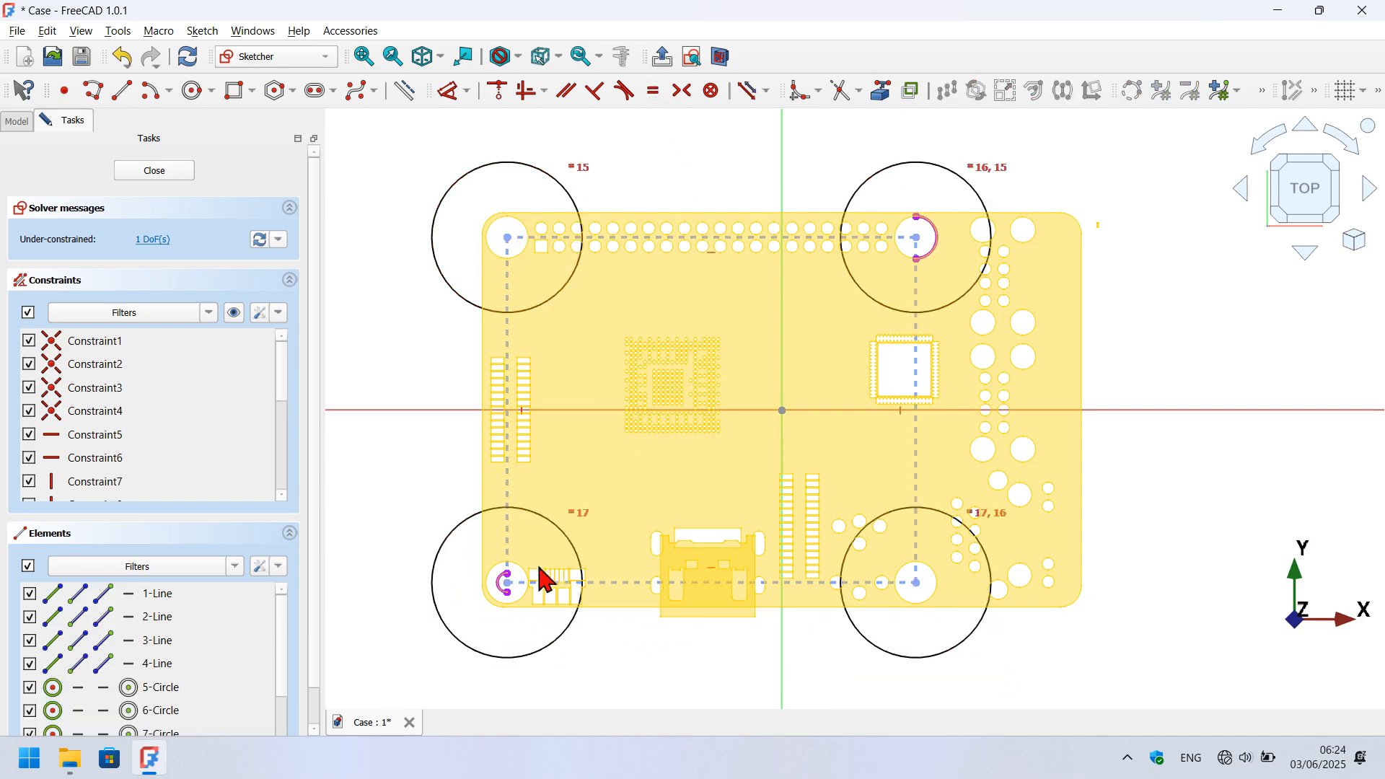
# Dimension the circle at the mounting hole beside the micro-USB port with a 6.5 mm diameter and close the sketch.
pyautogui.scroll(3, 535, 568)
pyautogui.moveTo(568, 461); pyautogui.dragTo(476, 623)
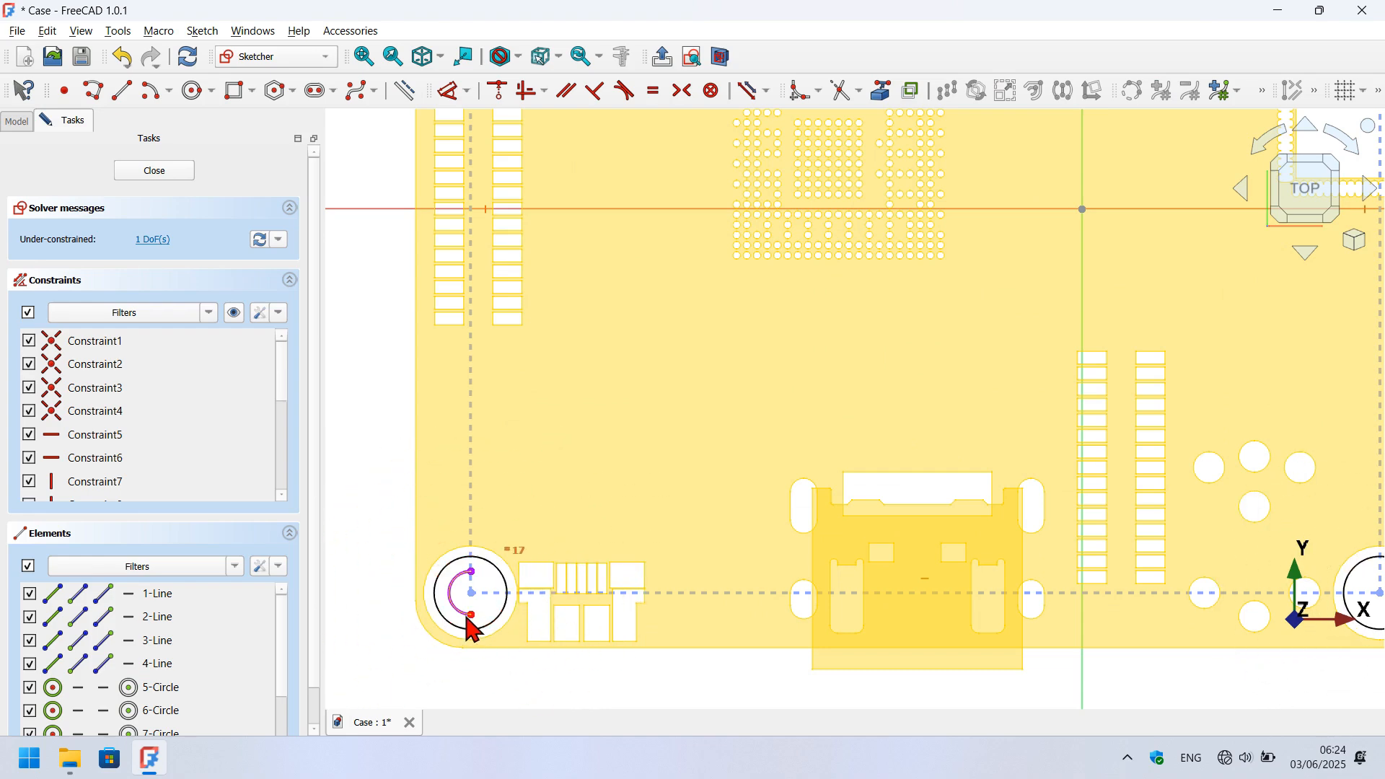
pyautogui.scroll(3, 476, 624)
pyautogui.moveTo(550, 532); pyautogui.dragTo(583, 504)
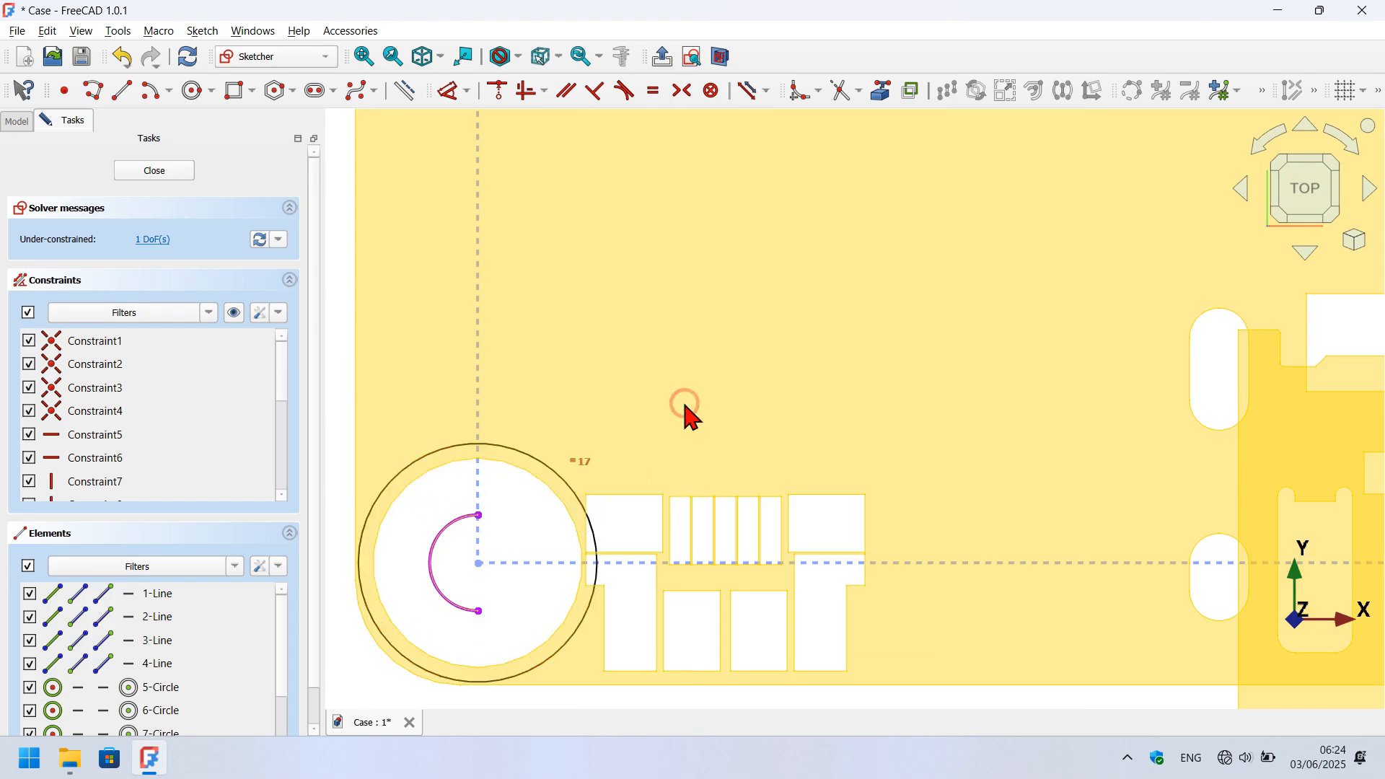
pyautogui.click(450, 91)
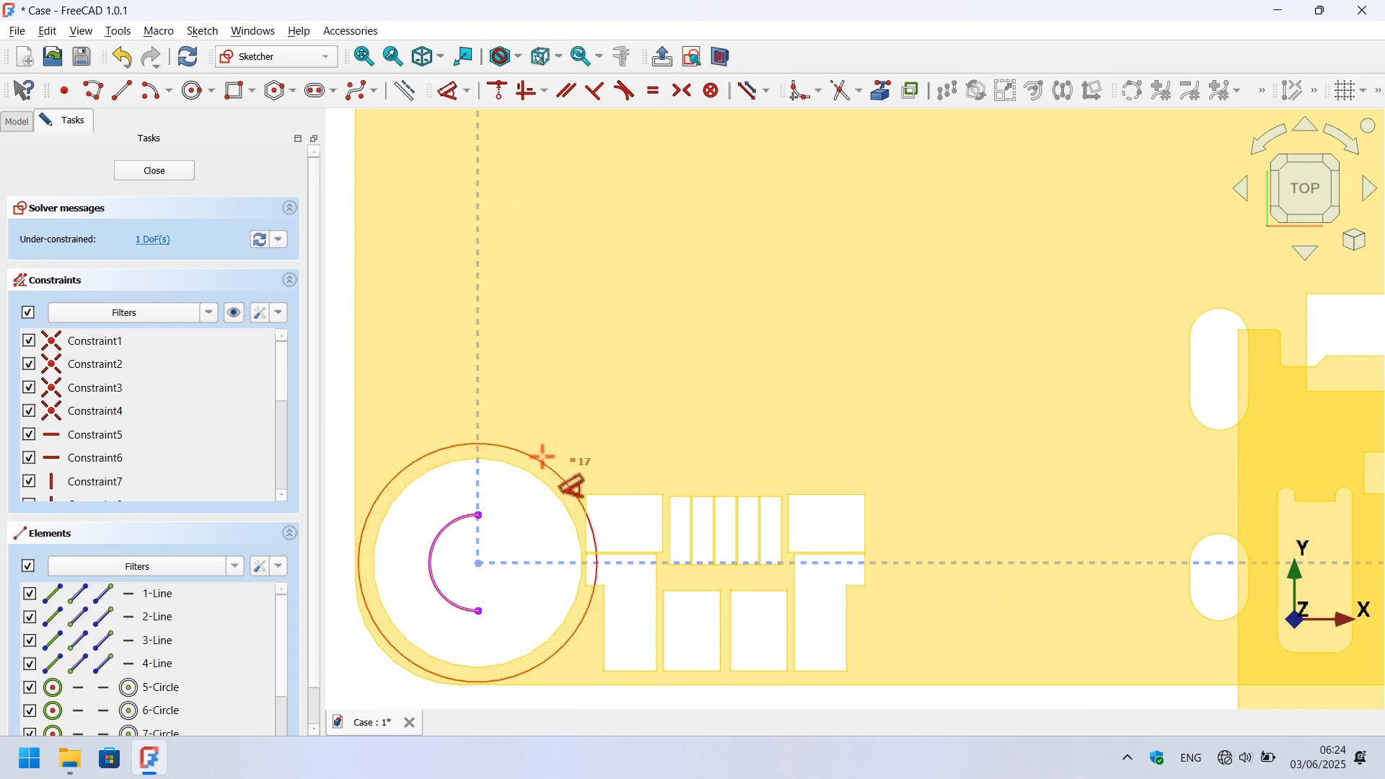
pyautogui.click(542, 457)
pyautogui.click(670, 385)
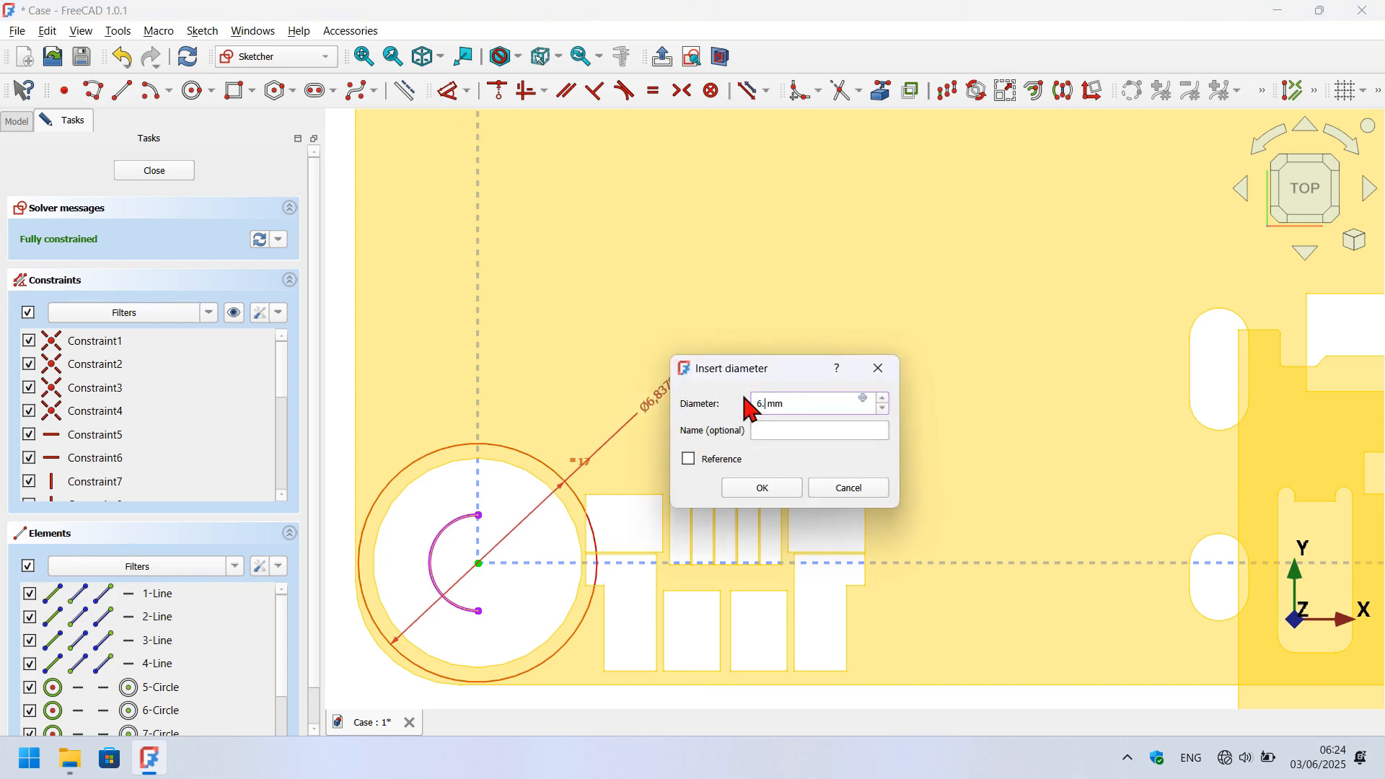
pyautogui.write('6.5')
pyautogui.press('Return')
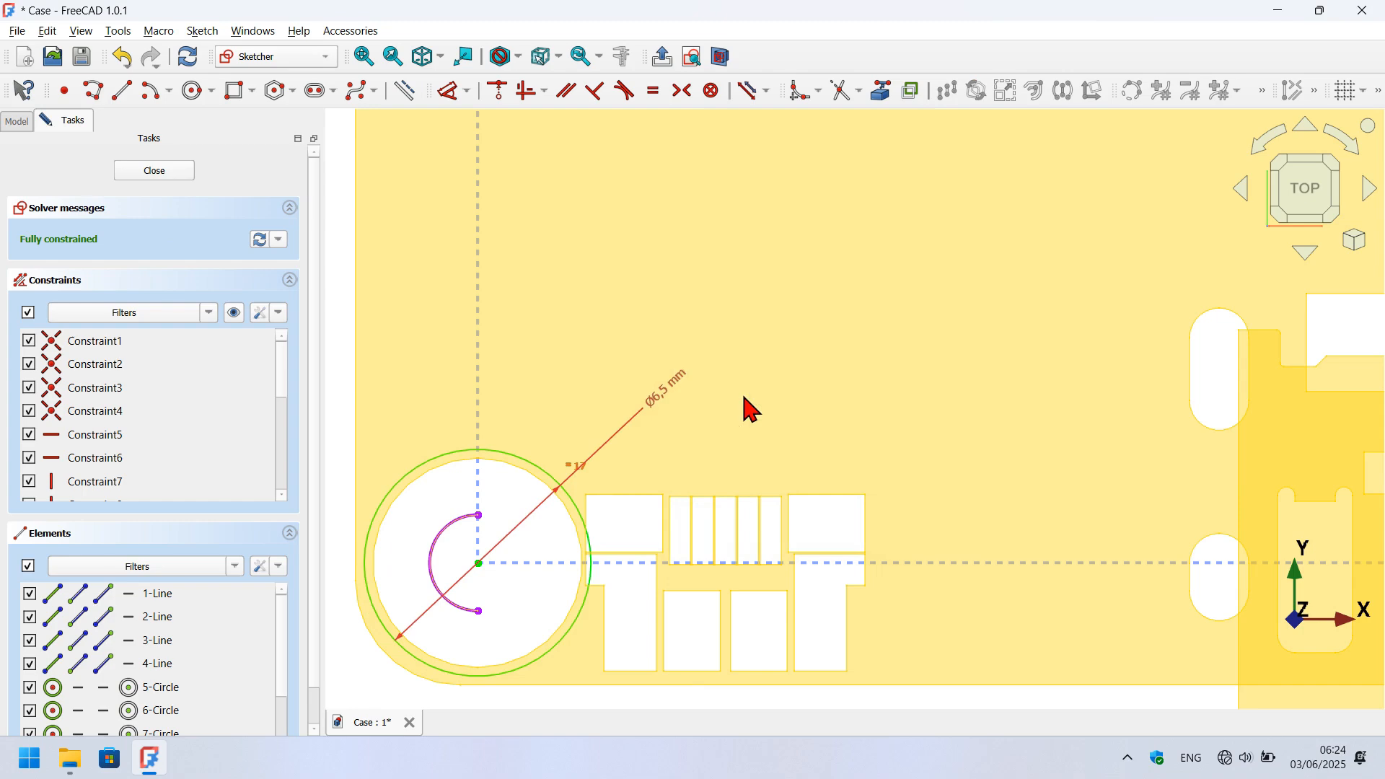
pyautogui.scroll(-3, 744, 396)
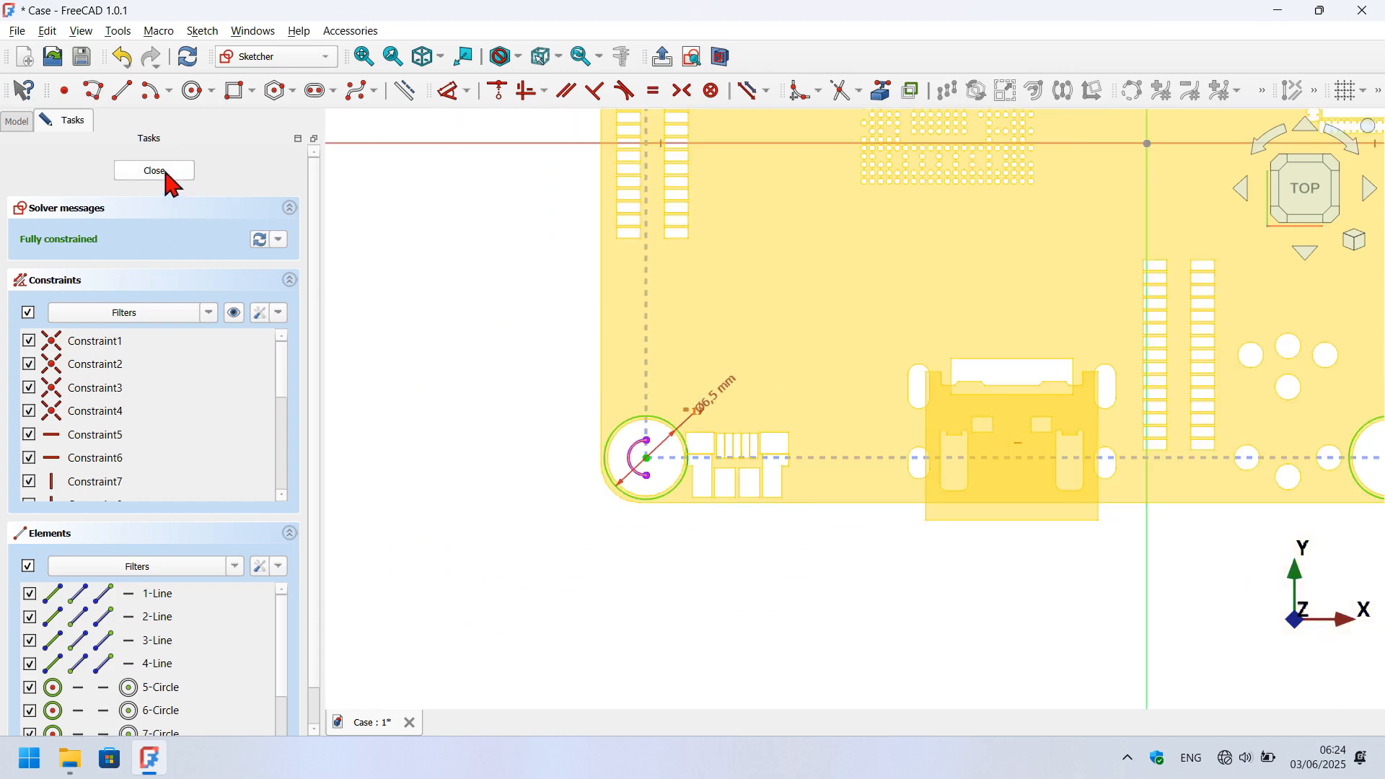
pyautogui.click(165, 173)
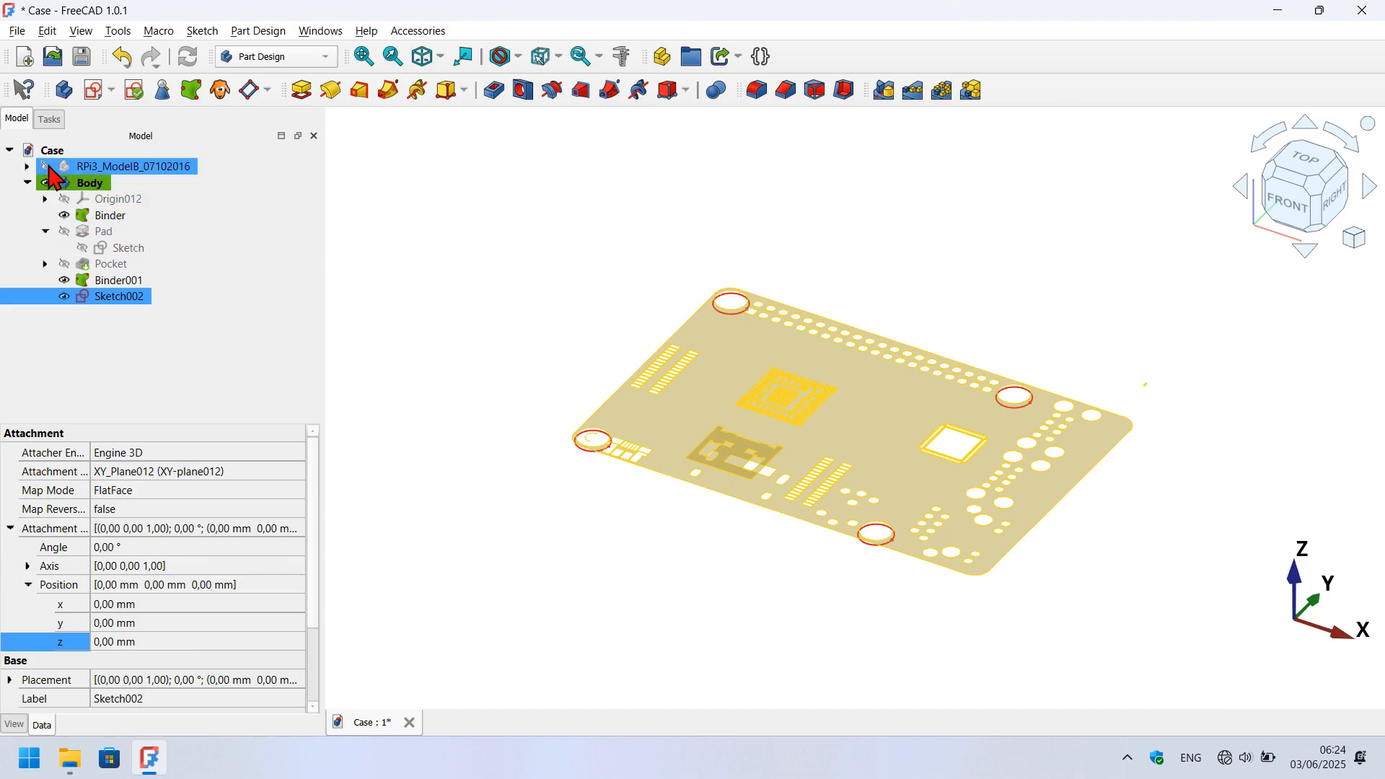
# Show the imported Raspberry Pi model and the Pocket feature, viewed from the front.
pyautogui.click(46, 167)
pyautogui.click(476, 250)
pyautogui.click(104, 265)
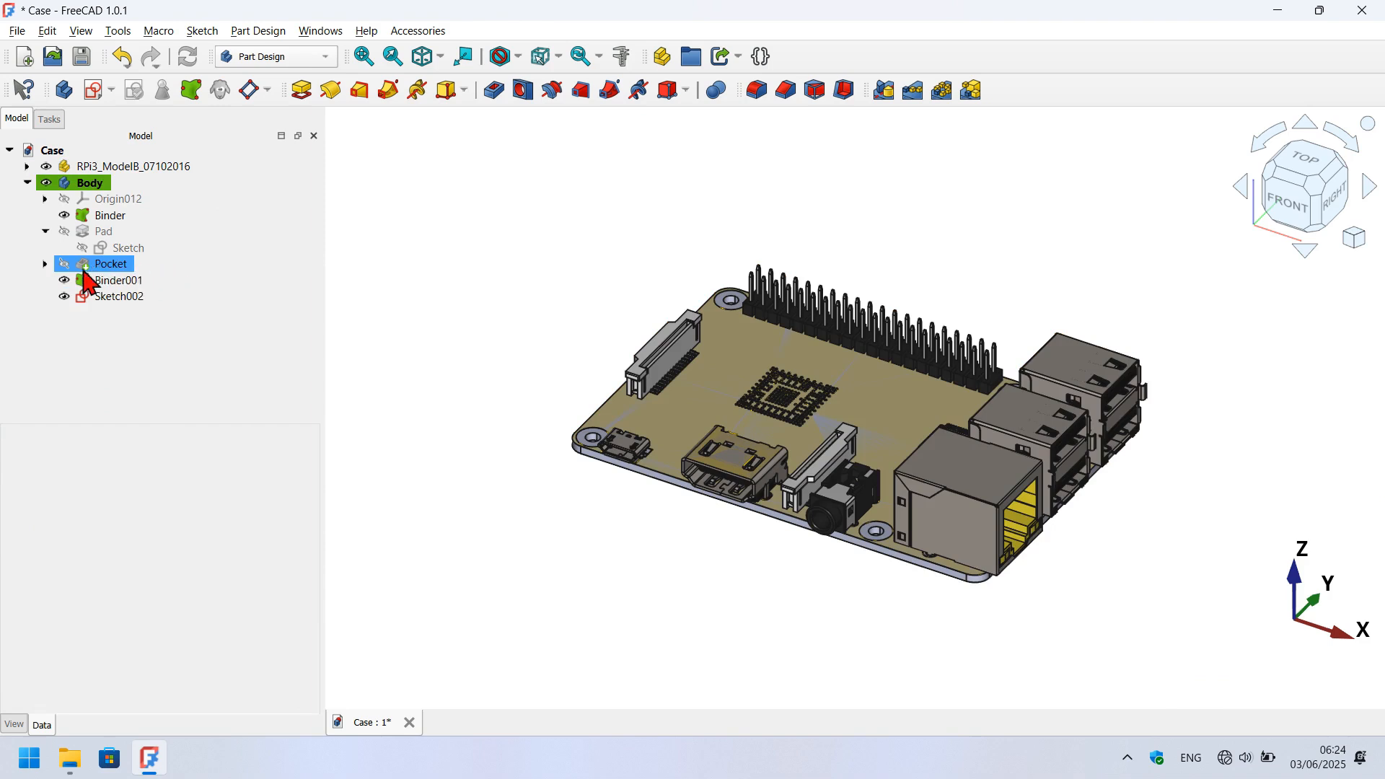
pyautogui.click(64, 265)
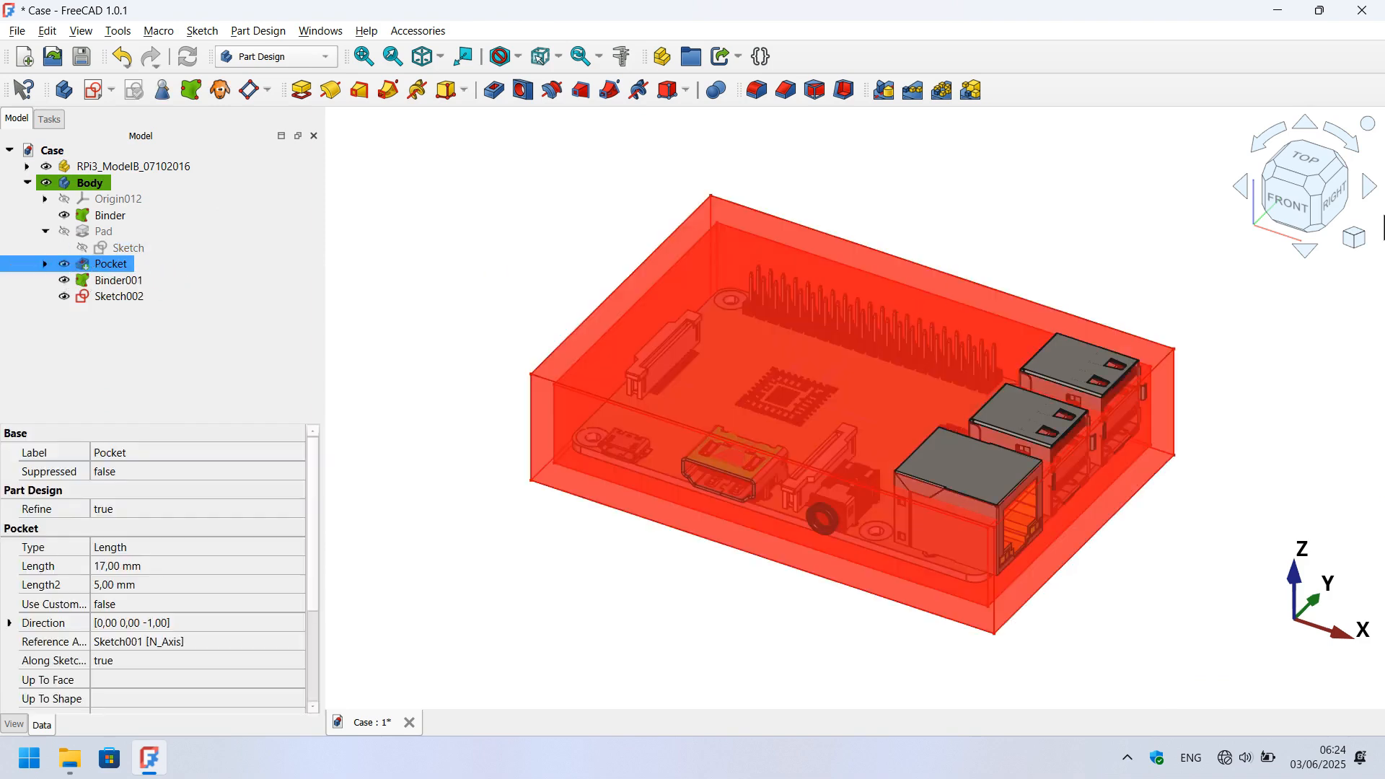
pyautogui.click(1291, 215)
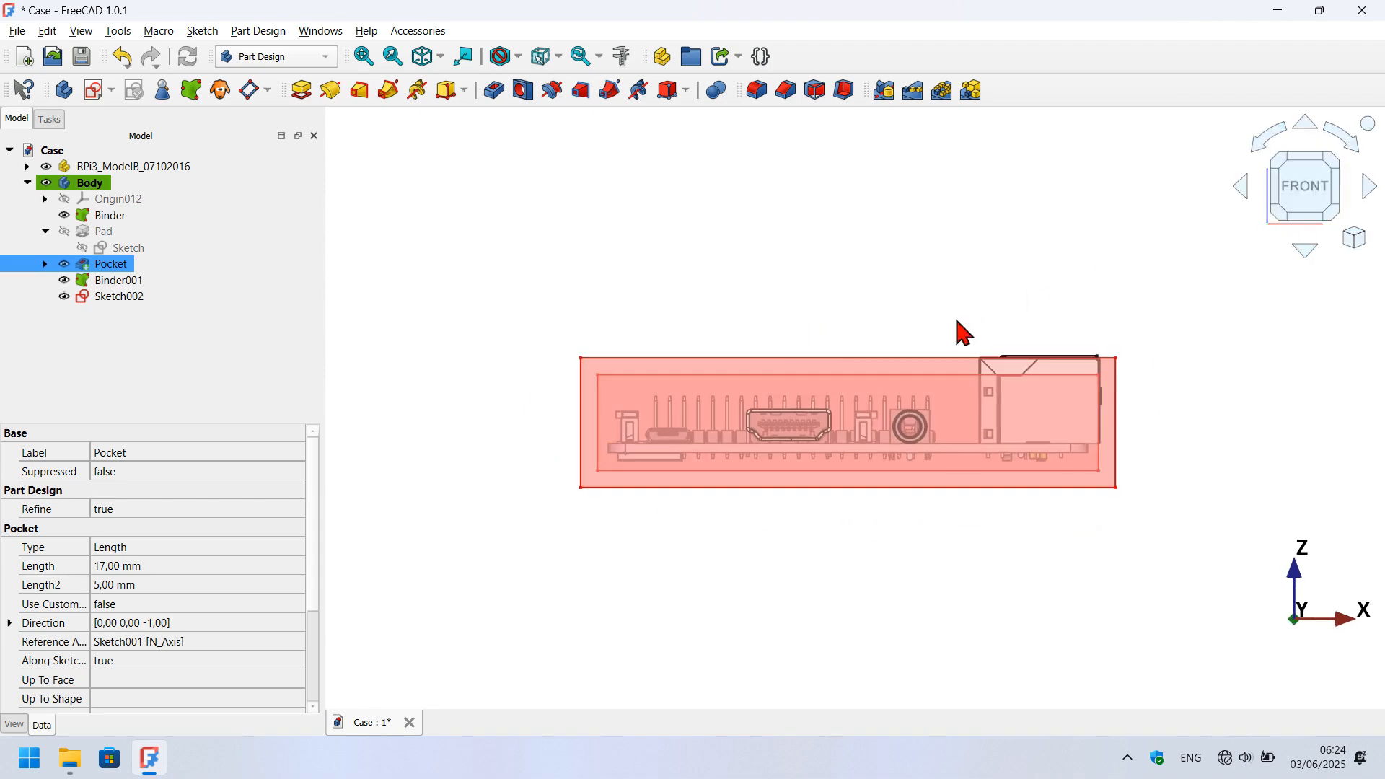
pyautogui.scroll(5, 692, 436)
pyautogui.click(705, 253)
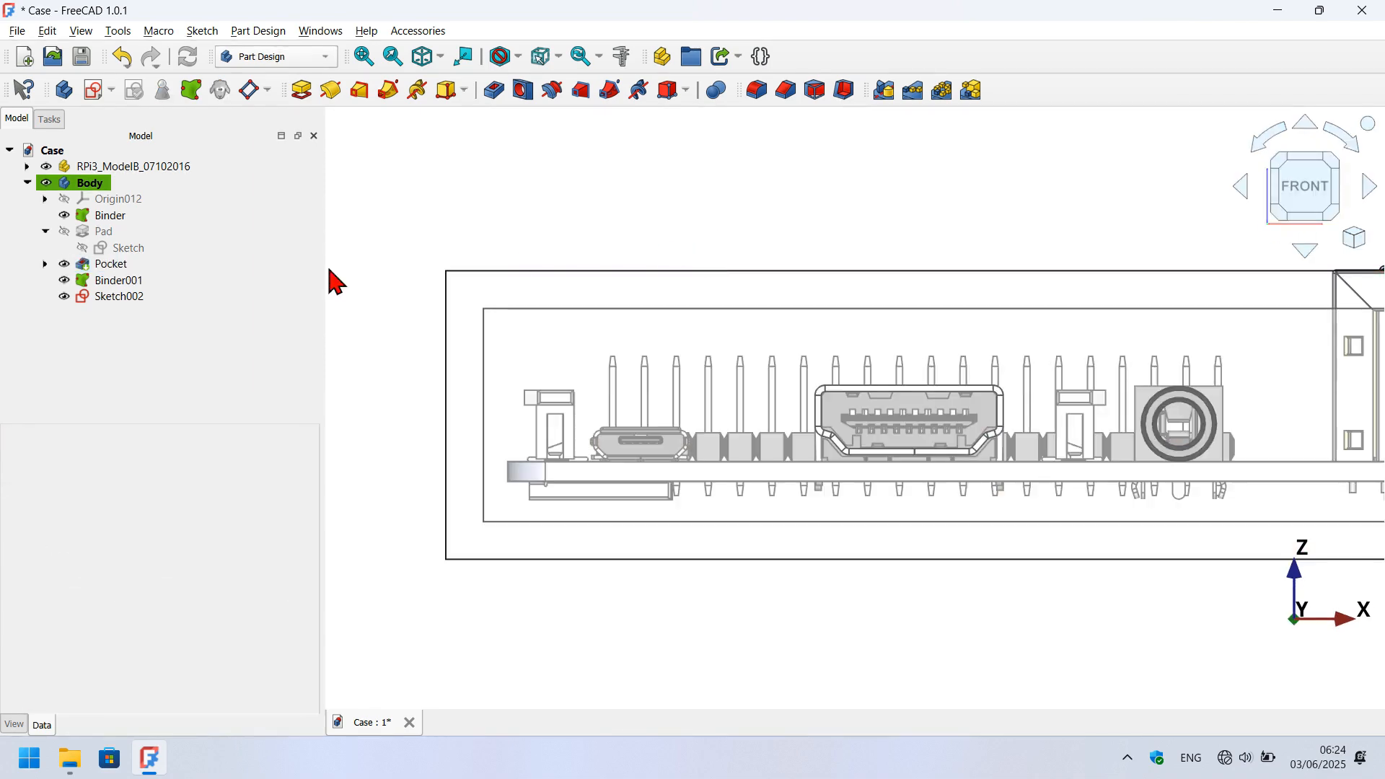
# Pad the mounting-hole circle sketch 7 mm in the reversed direction to form the standoffs.
pyautogui.click(101, 298)
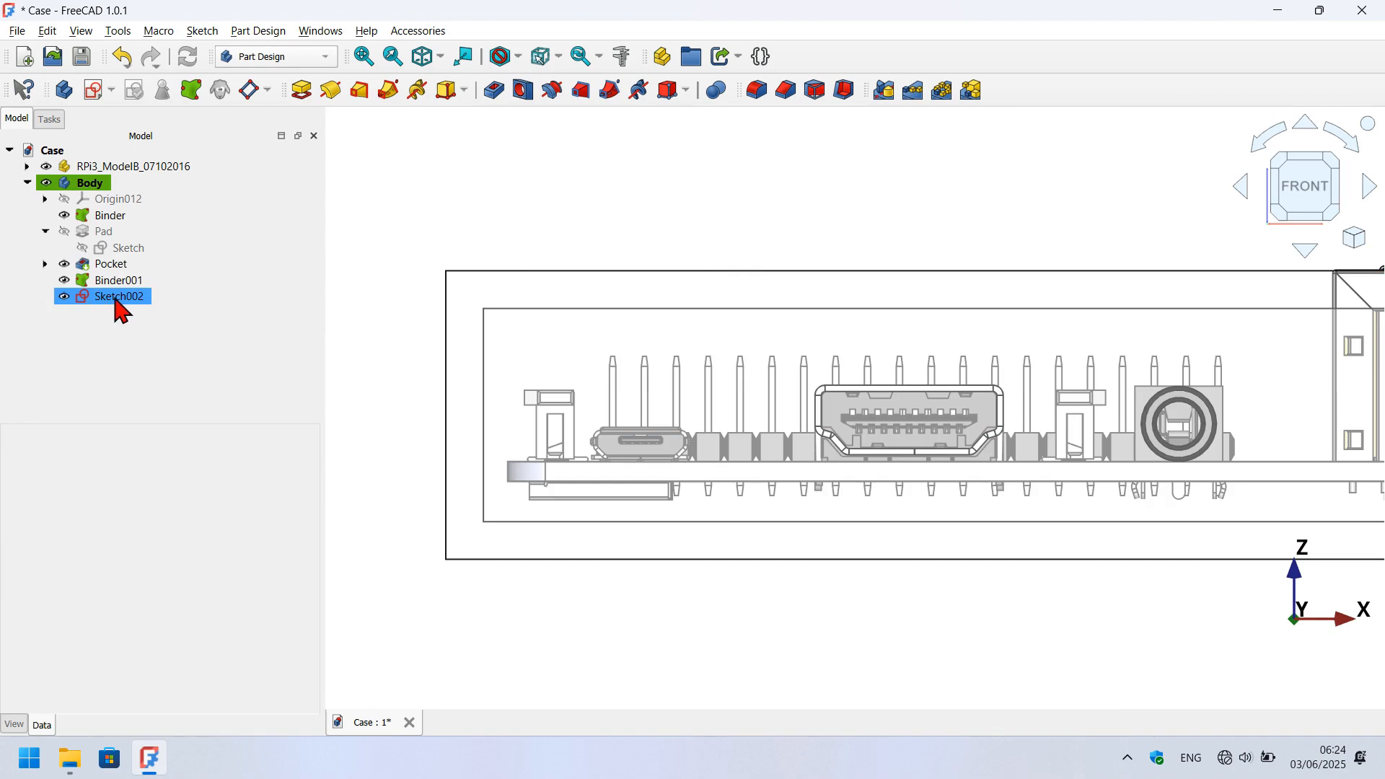
pyautogui.click(119, 309)
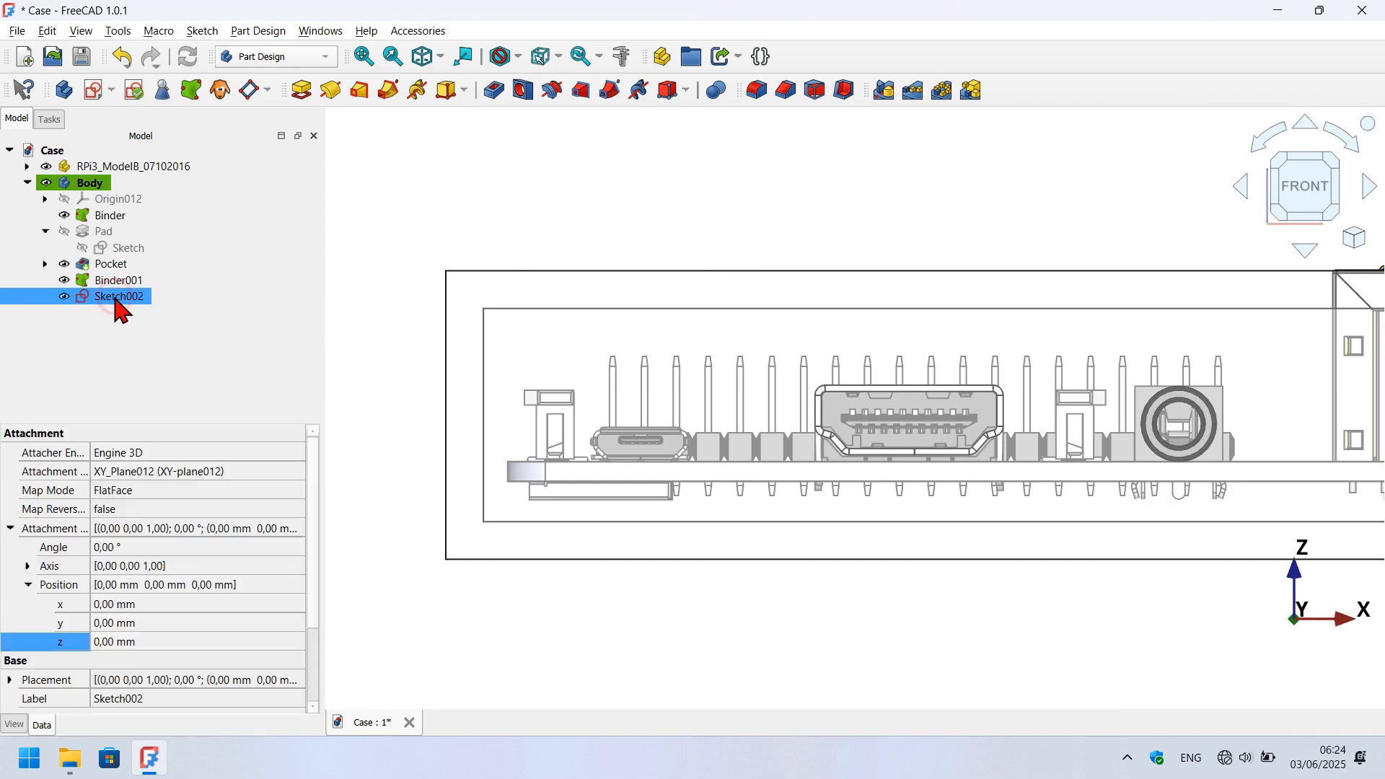
pyautogui.click(300, 90)
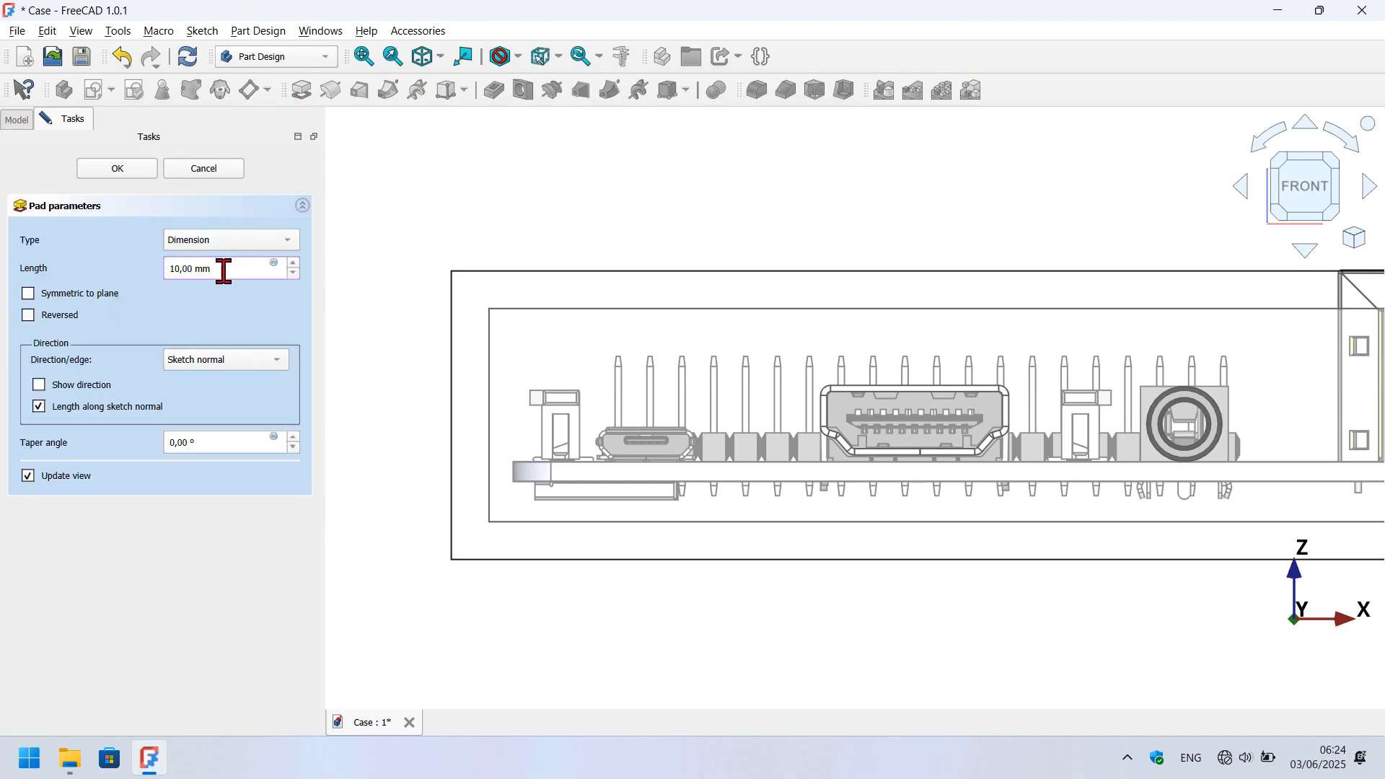
pyautogui.scroll(7, 223, 271)
pyautogui.click(61, 317)
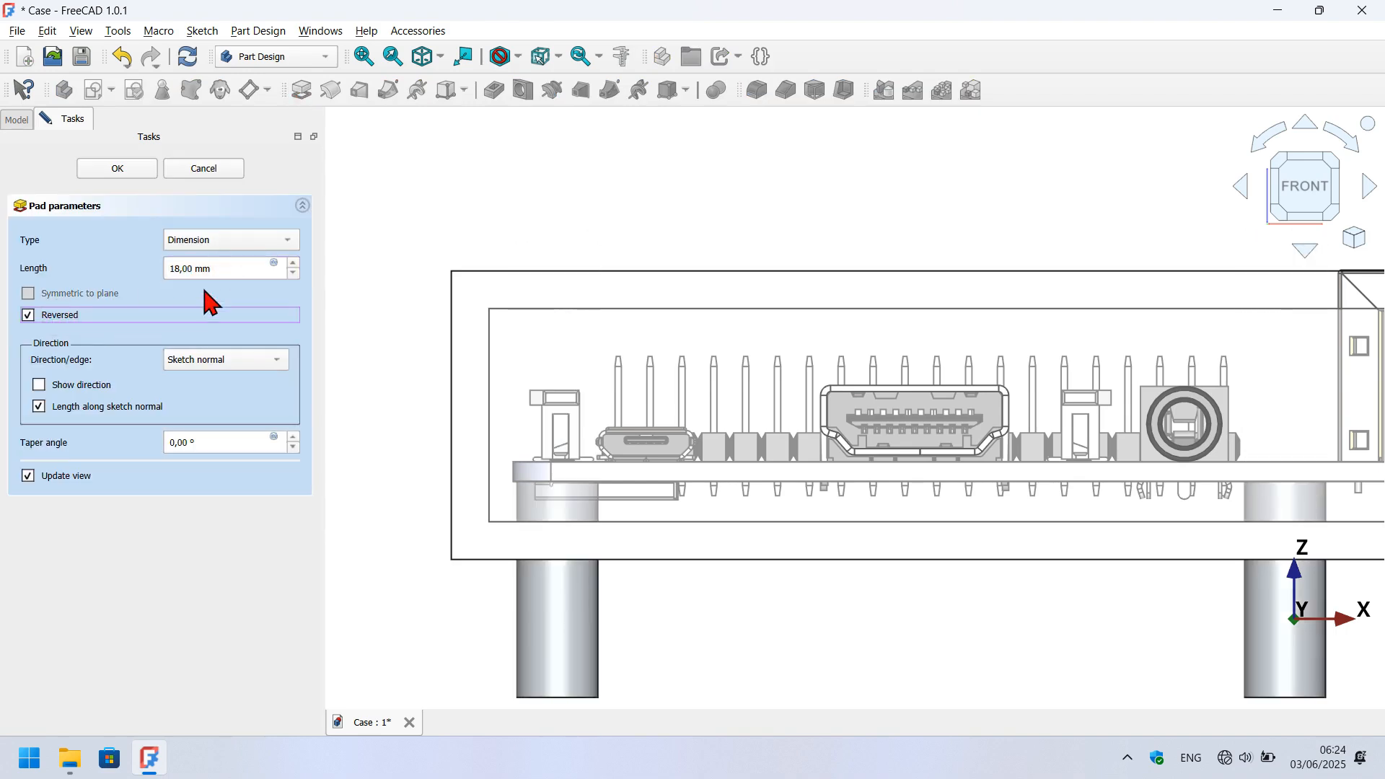
pyautogui.click(230, 272)
pyautogui.scroll(-11, 230, 273)
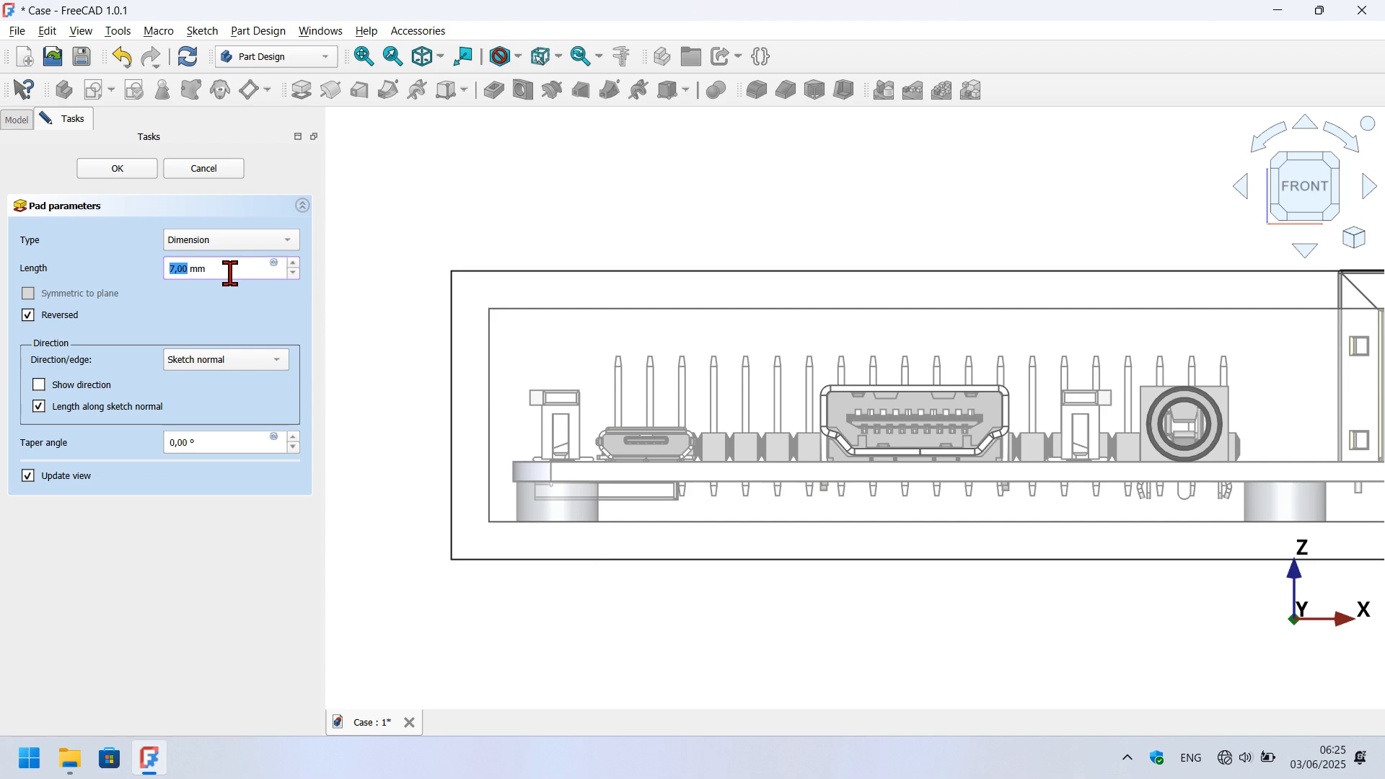
pyautogui.click(118, 170)
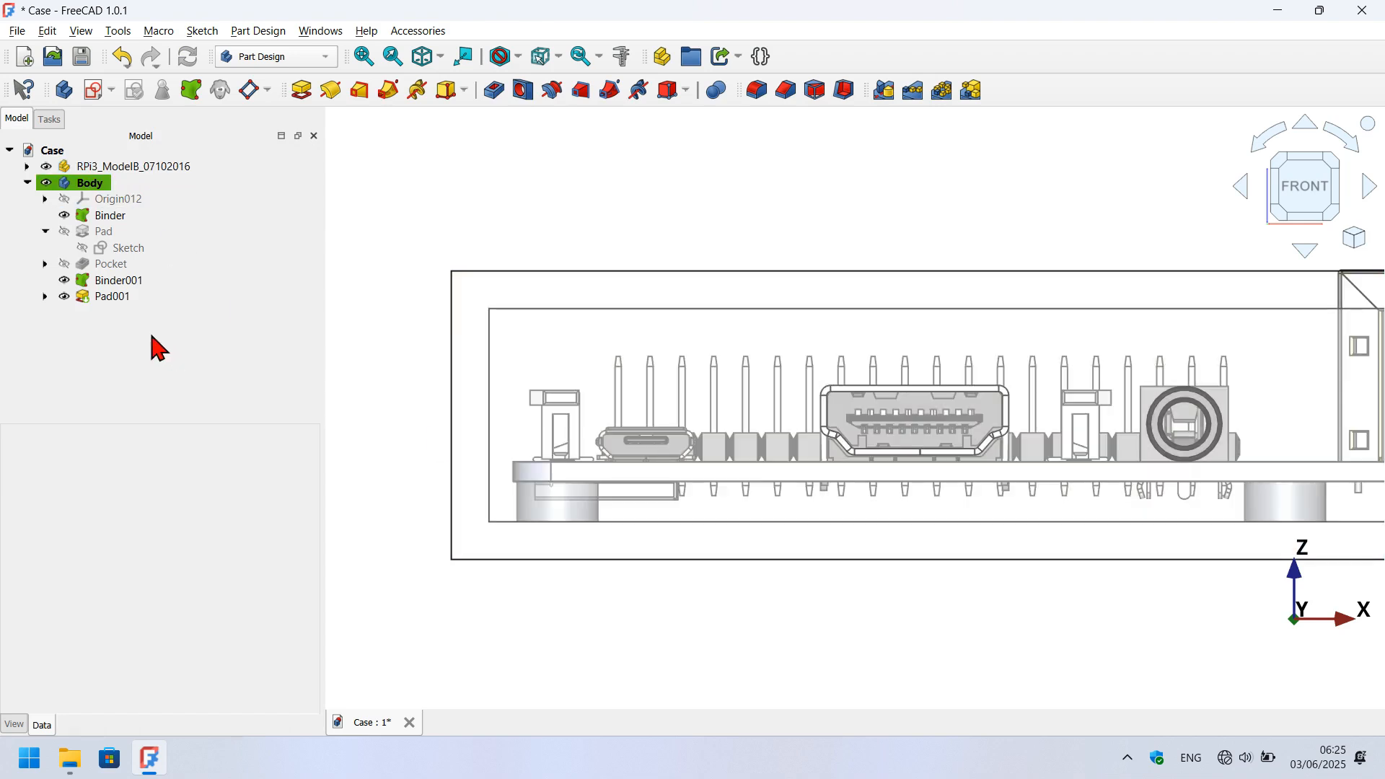
# Set the z attachment position of the standoff pad's sketch to -1 mm.
pyautogui.click(44, 297)
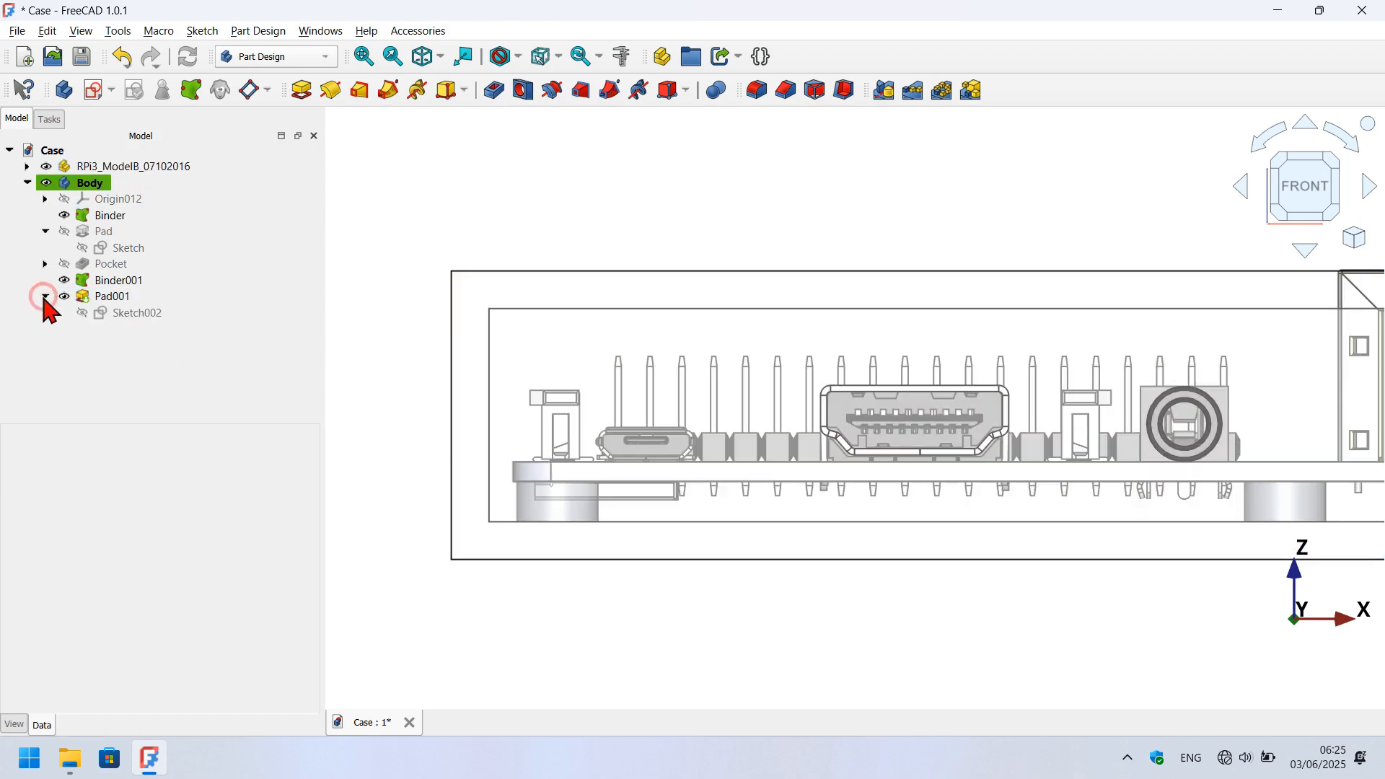
pyautogui.click(137, 314)
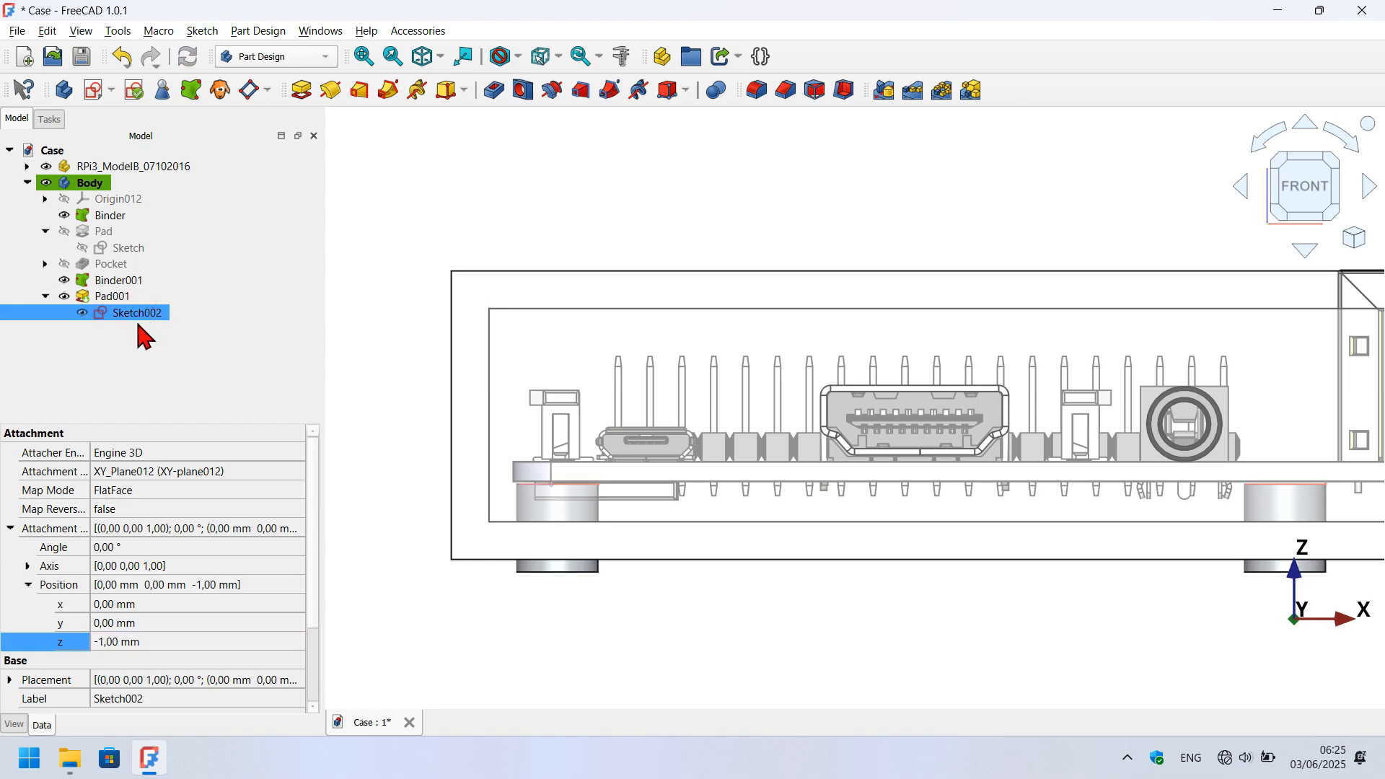
pyautogui.scroll(3, 564, 487)
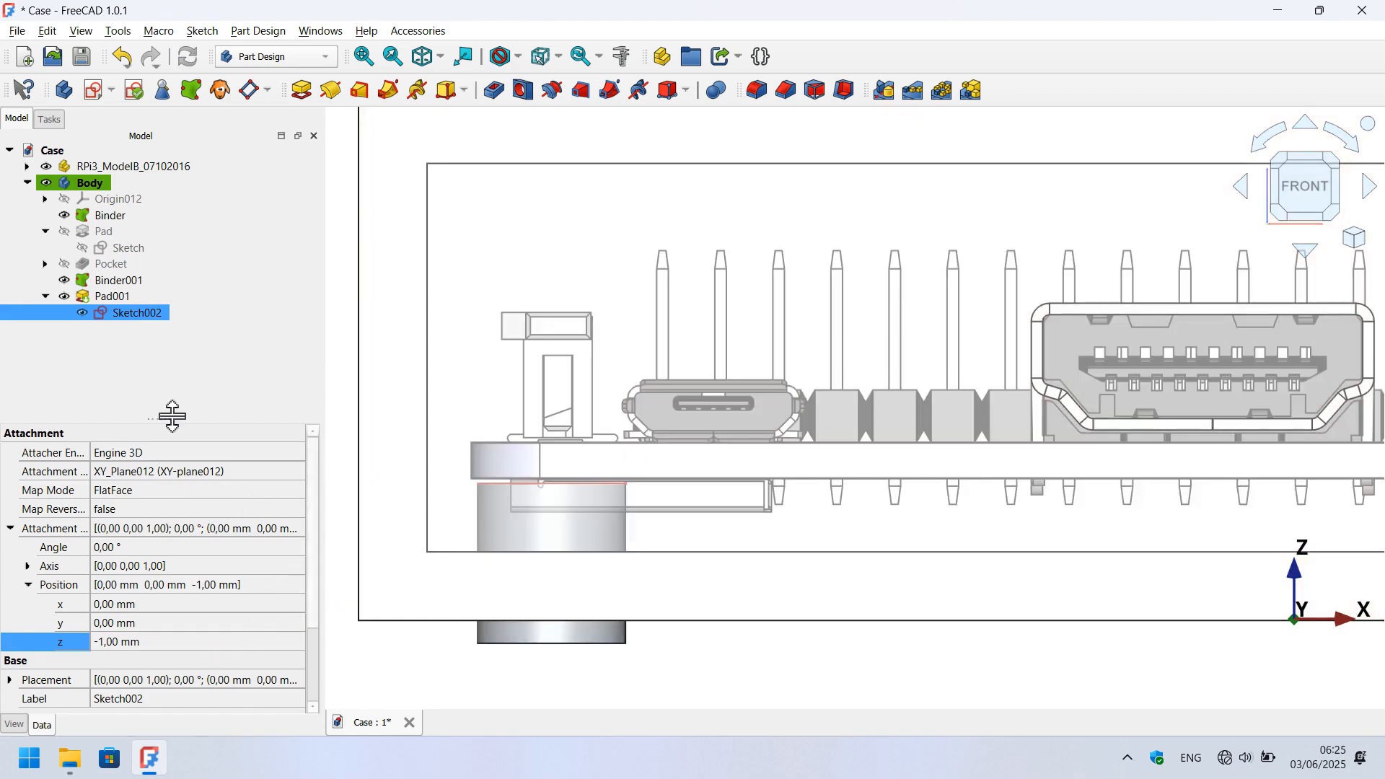
# Set the length of the standoff pad Pad001 to 6 mm.
pyautogui.click(108, 280)
pyautogui.keyDown('ctrl'); pyautogui.click(116, 297); pyautogui.keyUp('ctrl')
pyautogui.click(124, 300)
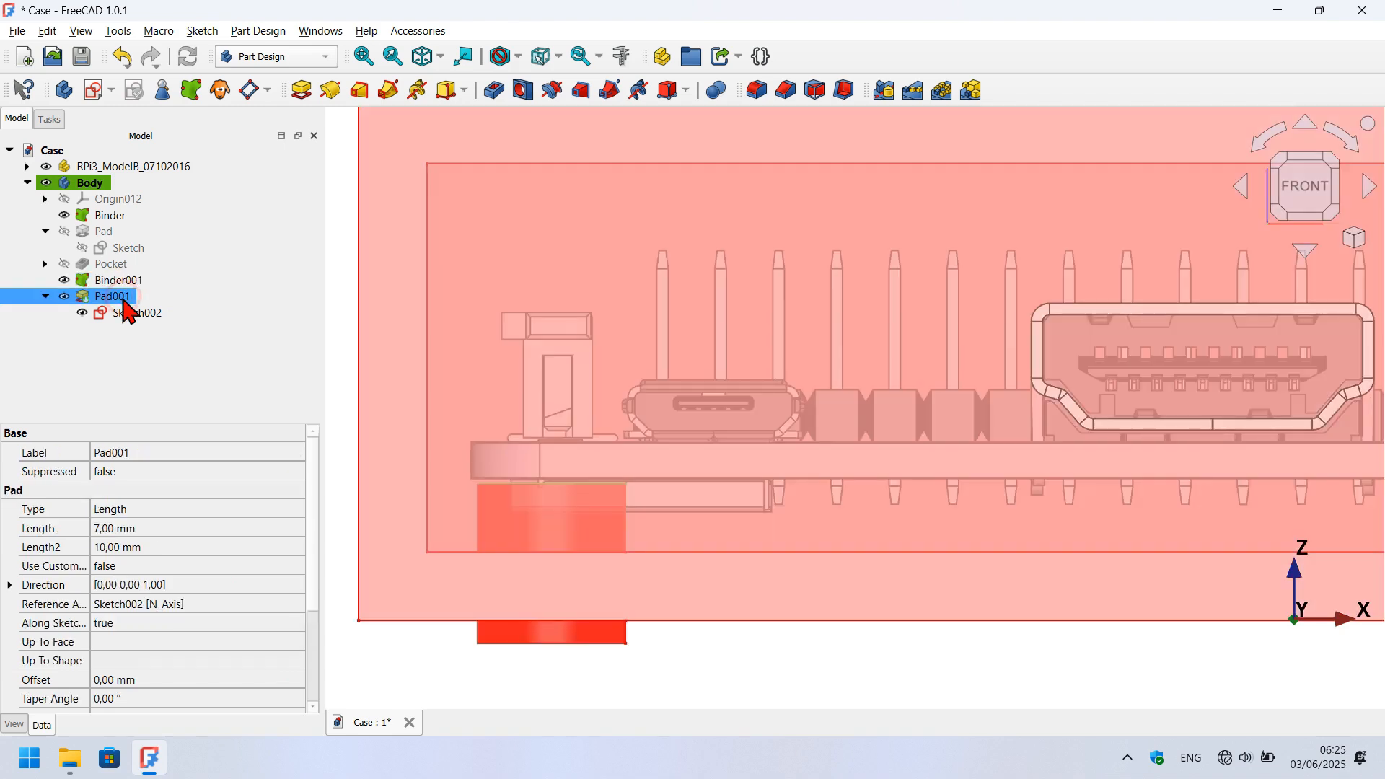
pyautogui.click(201, 528)
pyautogui.write('6')
pyautogui.press('Return')
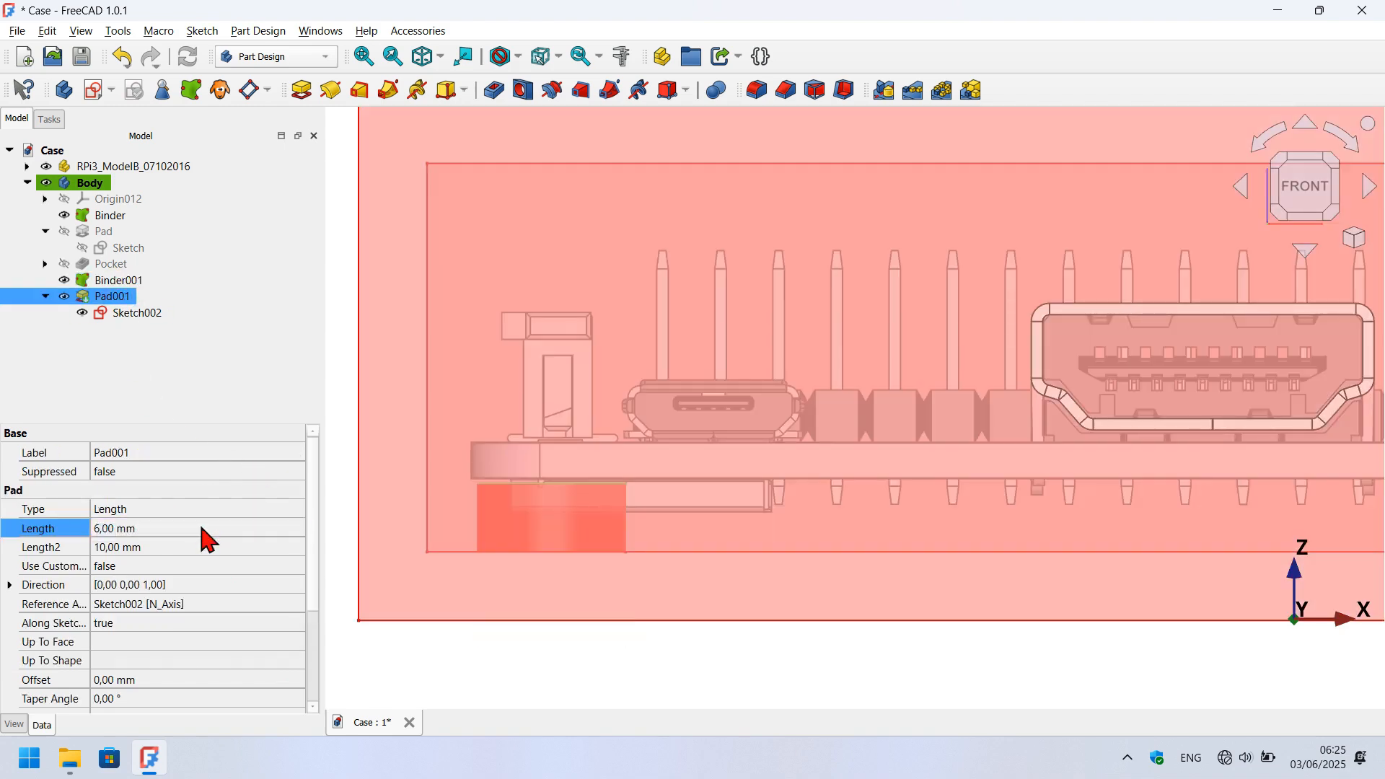
pyautogui.click(508, 674)
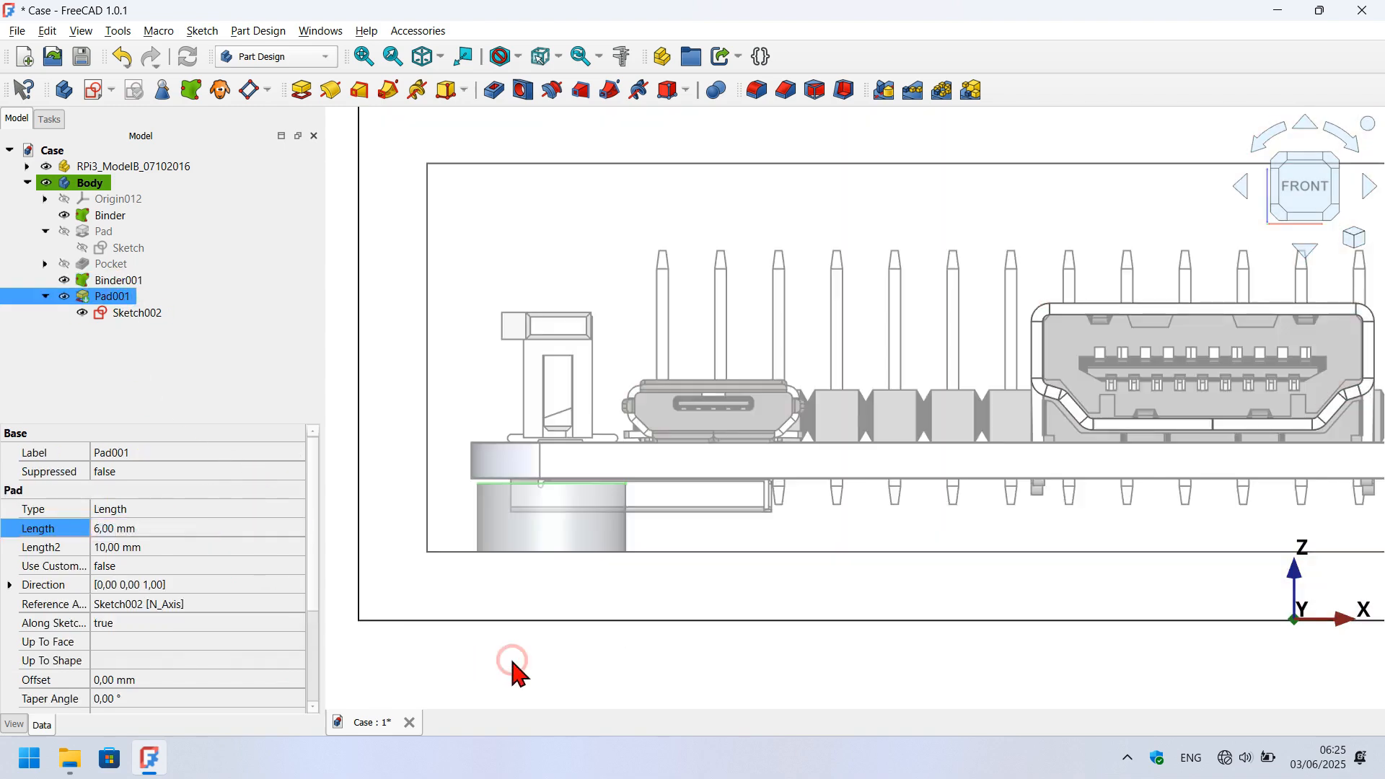
# Duplicate the standoff sketch Sketch002 and move the copy into the Body.
pyautogui.press('0')
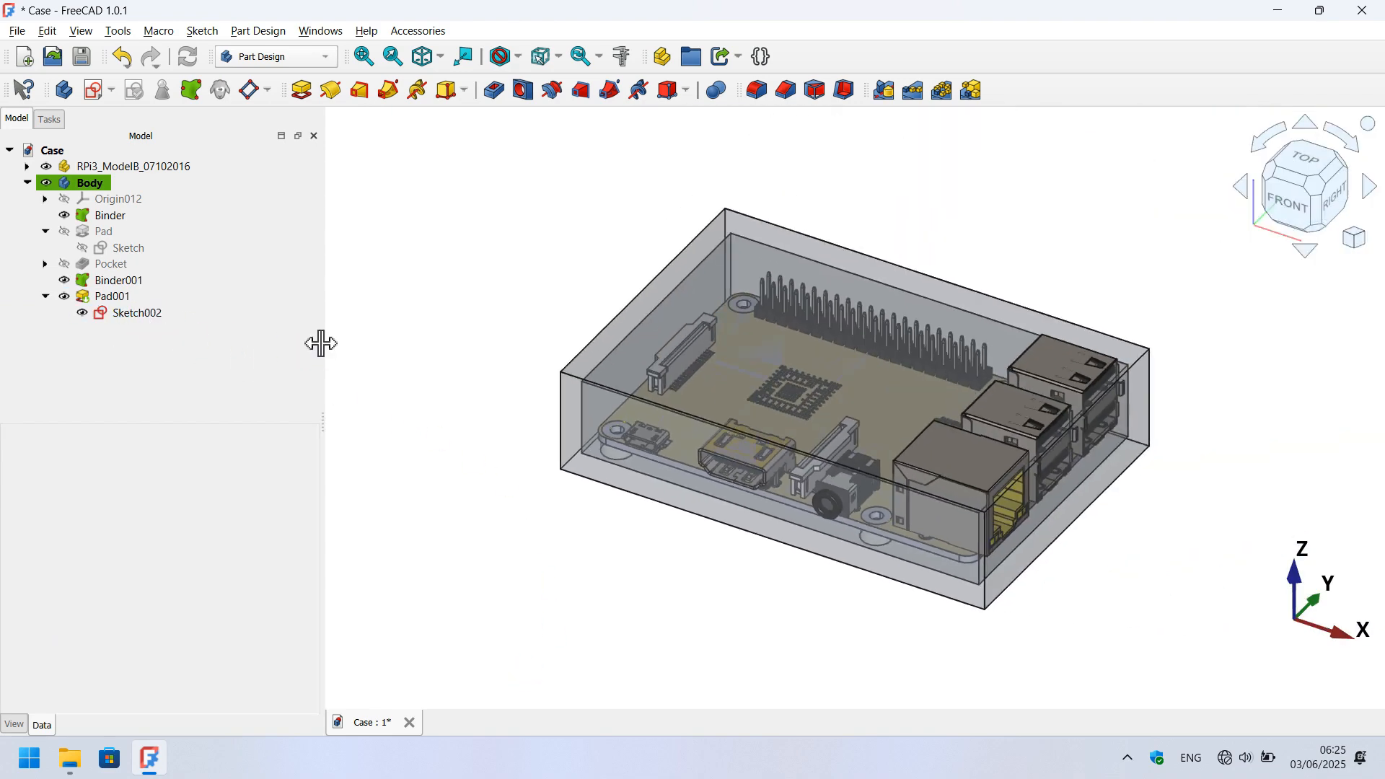
pyautogui.click(134, 314)
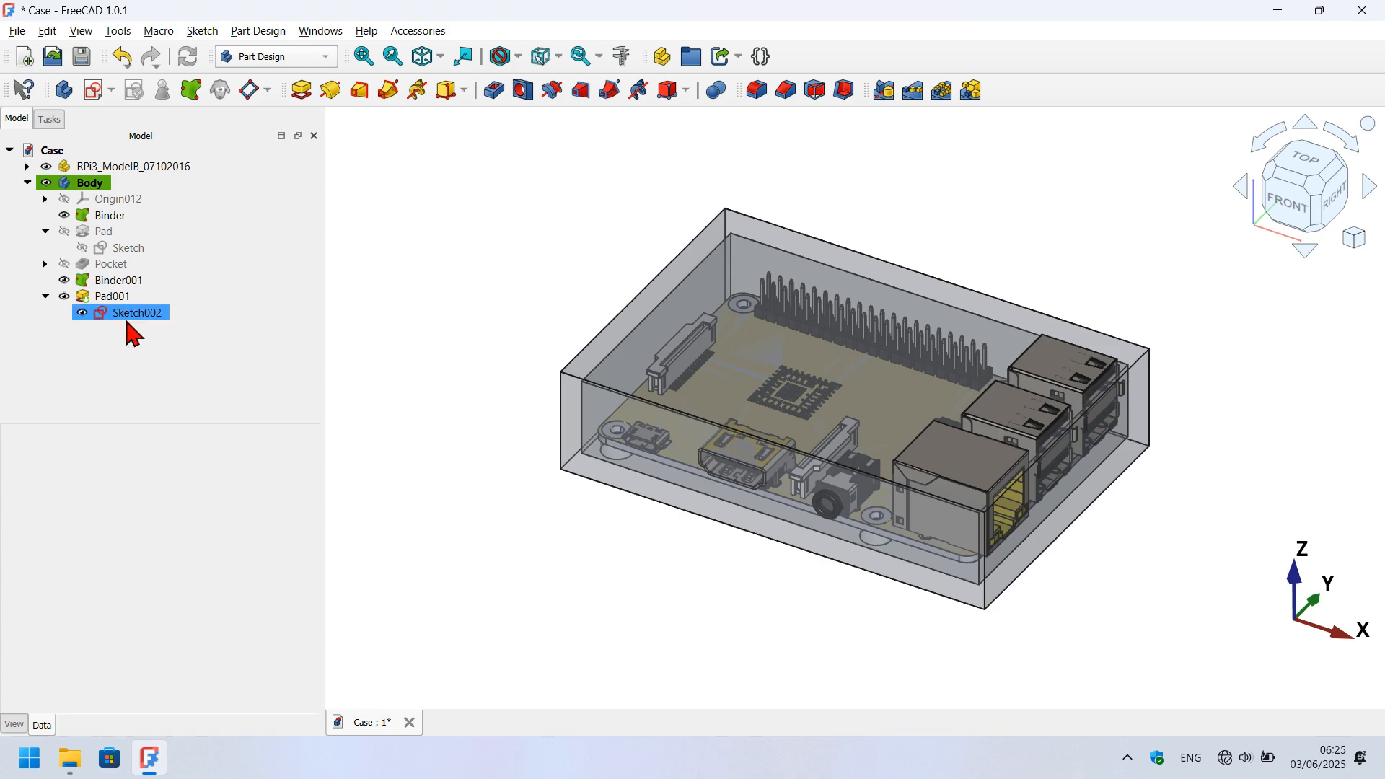
pyautogui.hotkey('ctrl', 'e')
pyautogui.click(659, 532)
pyautogui.click(197, 367)
pyautogui.hotkey('ctrl', 'v')
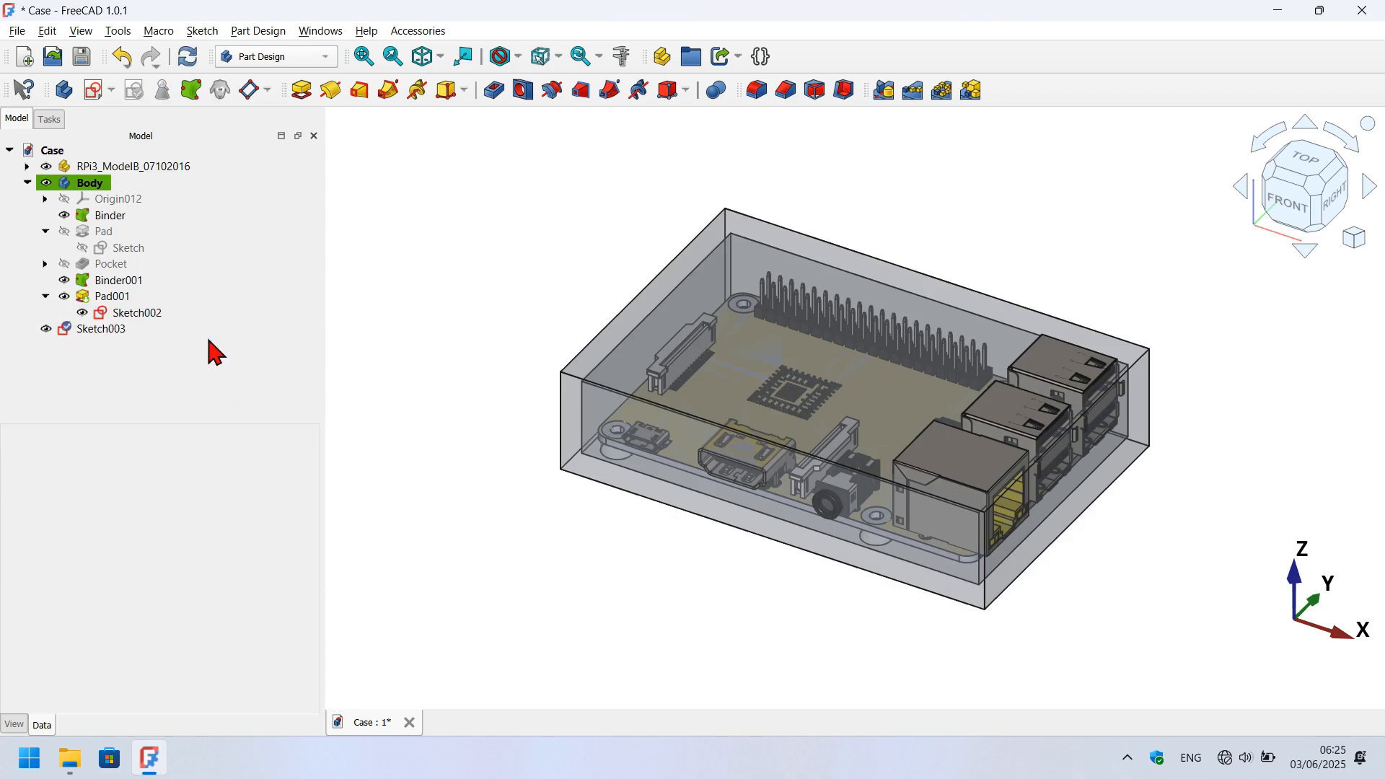
pyautogui.click(130, 334)
pyautogui.moveTo(108, 334)
pyautogui.mouseDown()
pyautogui.moveTo(253, 301)
pyautogui.moveTo(223, 185)
pyautogui.mouseUp()
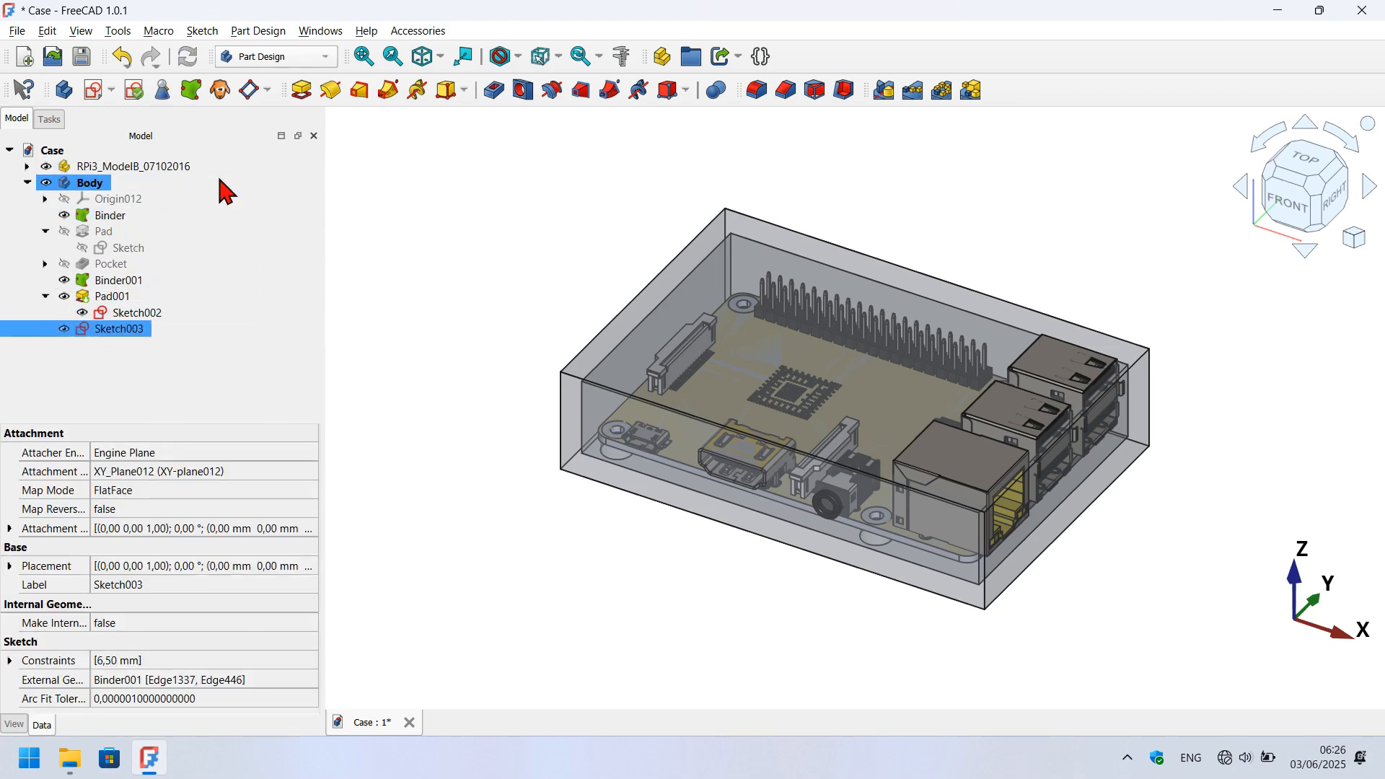
# Open the copied sketch Sketch003 for editing, with Sketch002, Pad001 and the Raspberry Pi model hidden.
pyautogui.click(140, 312)
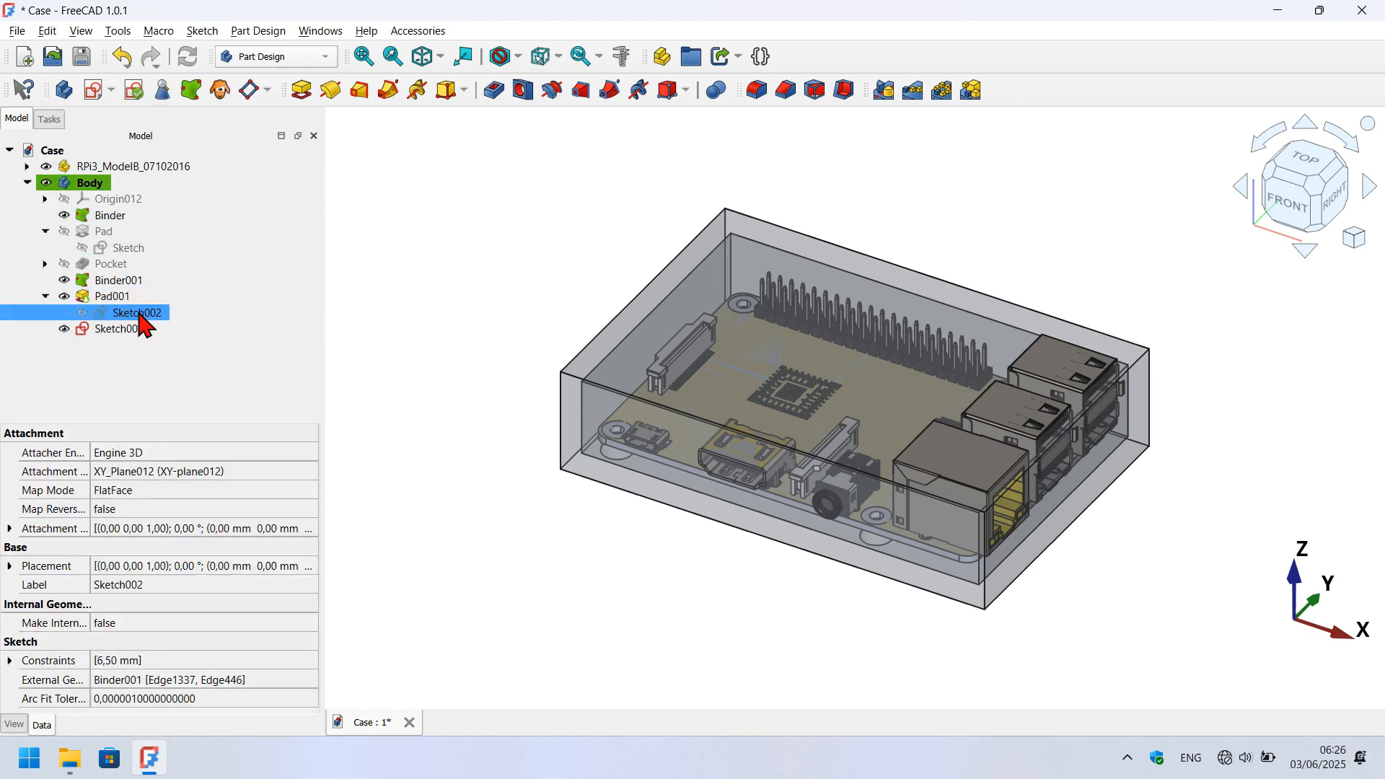
pyautogui.doubleClick(133, 316)
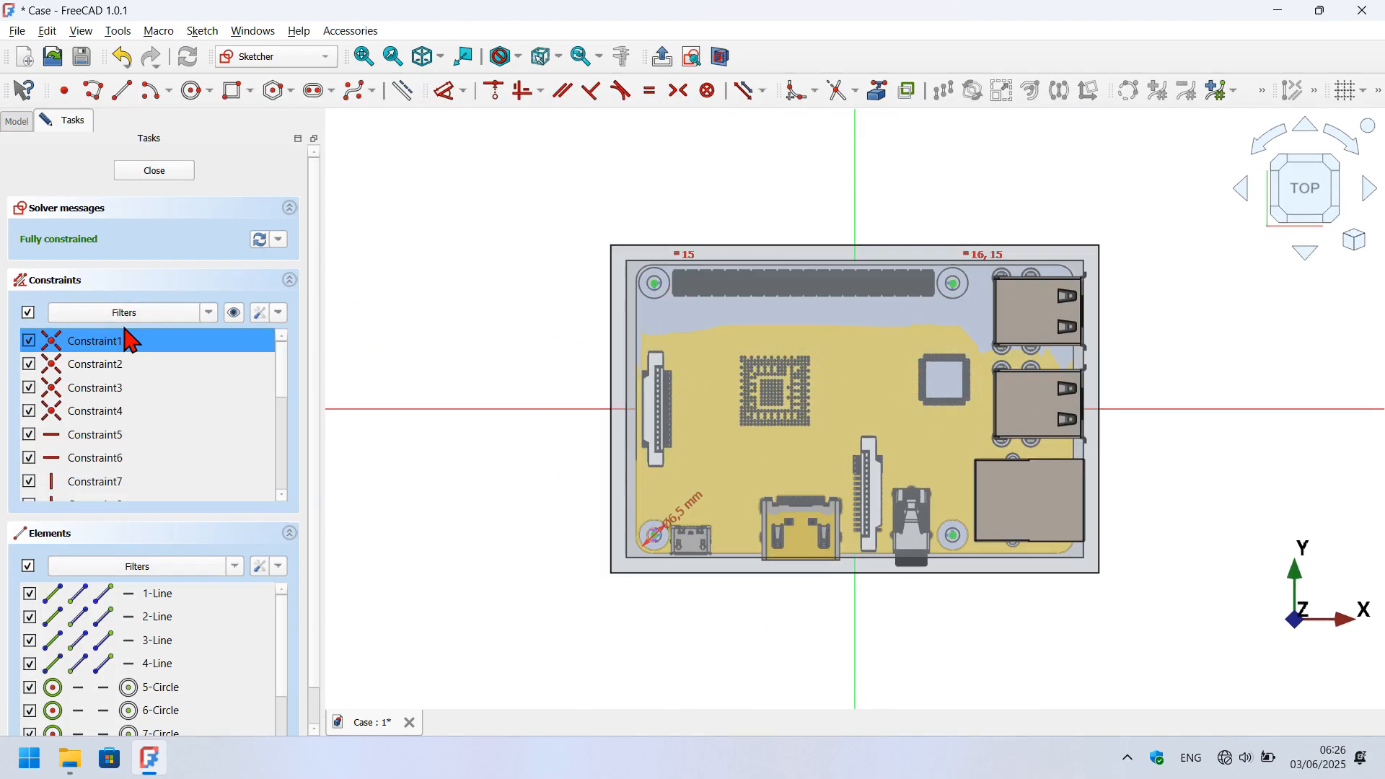
pyautogui.click(16, 121)
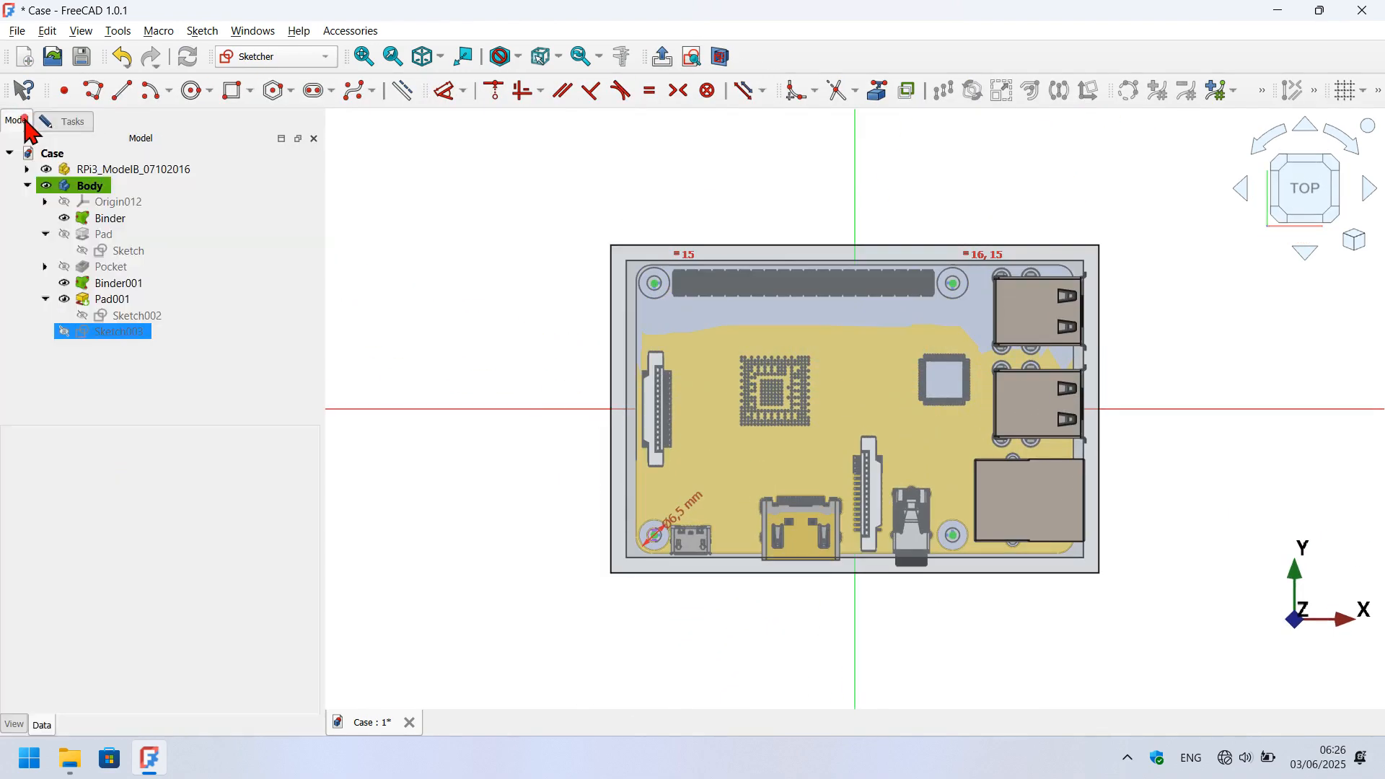
pyautogui.click(66, 300)
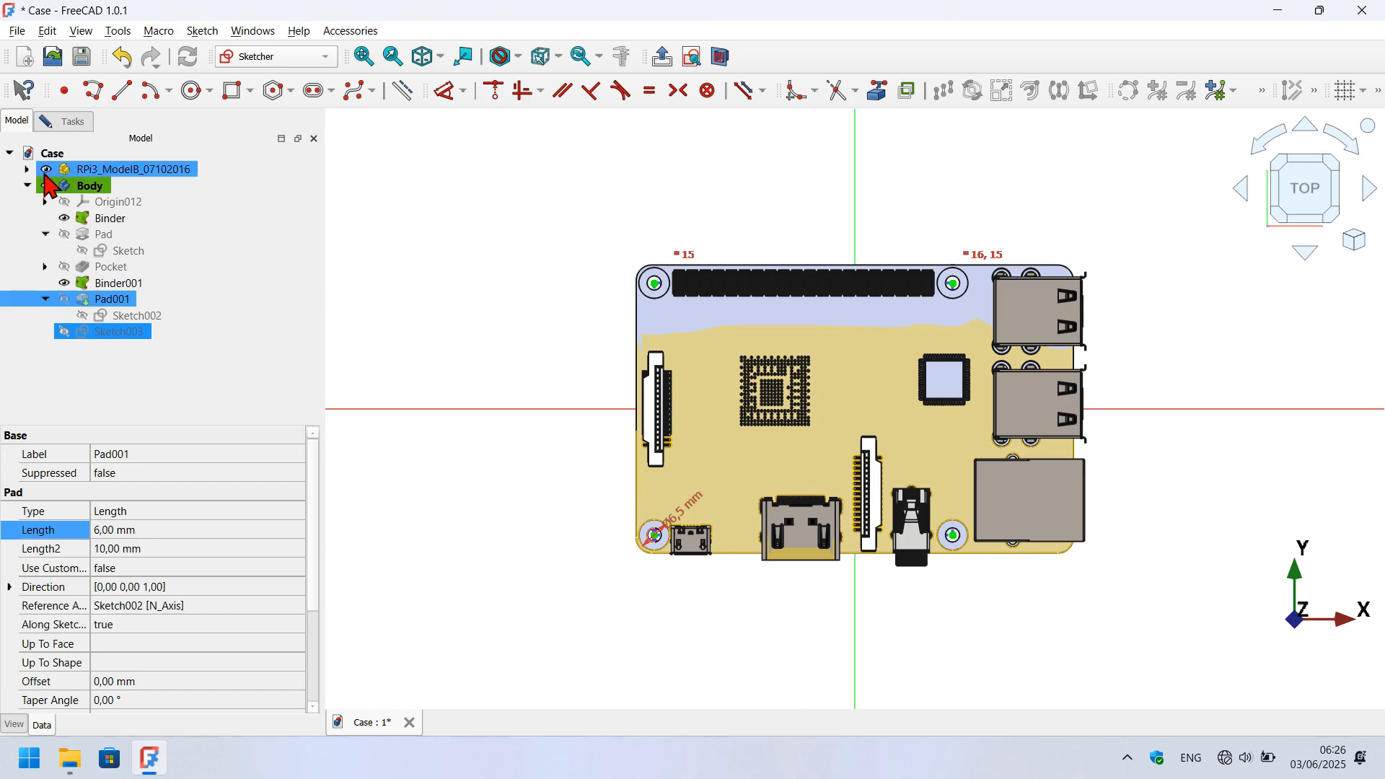
pyautogui.click(46, 170)
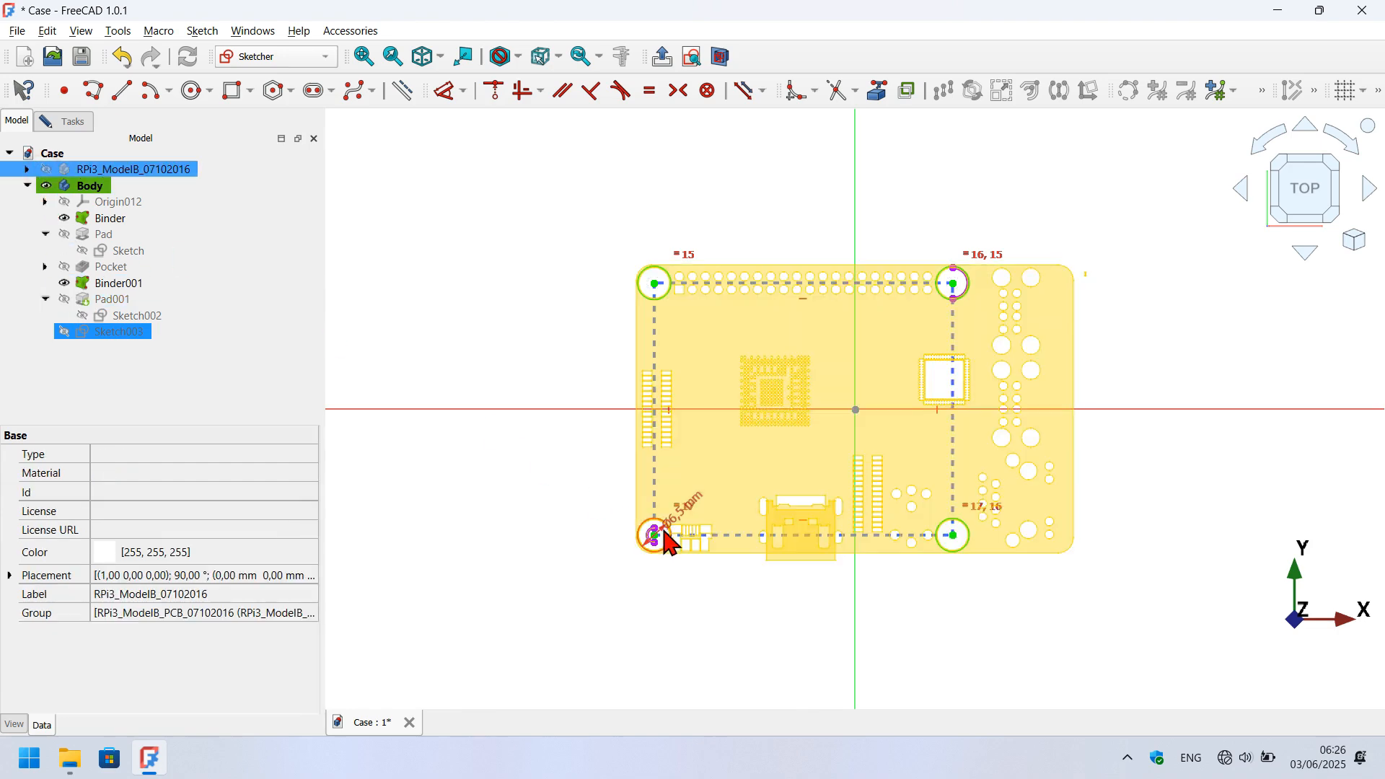
# Delete the 6.5 mm diameter dimension on the lower-left circle and shrink the circle inside the mounting hole's edge arc.
pyautogui.scroll(3, 667, 538)
pyautogui.scroll(5, 670, 541)
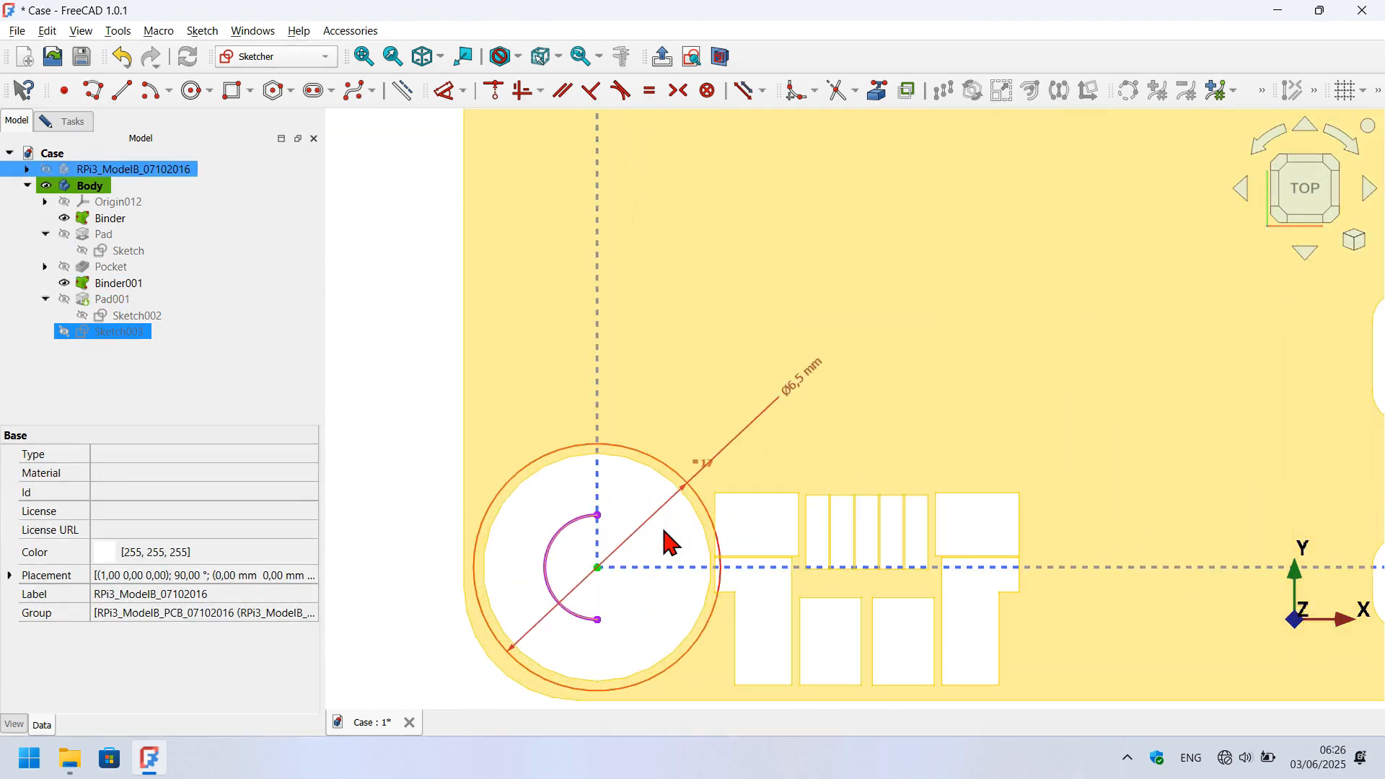
pyautogui.click(797, 383)
pyautogui.press('Delete')
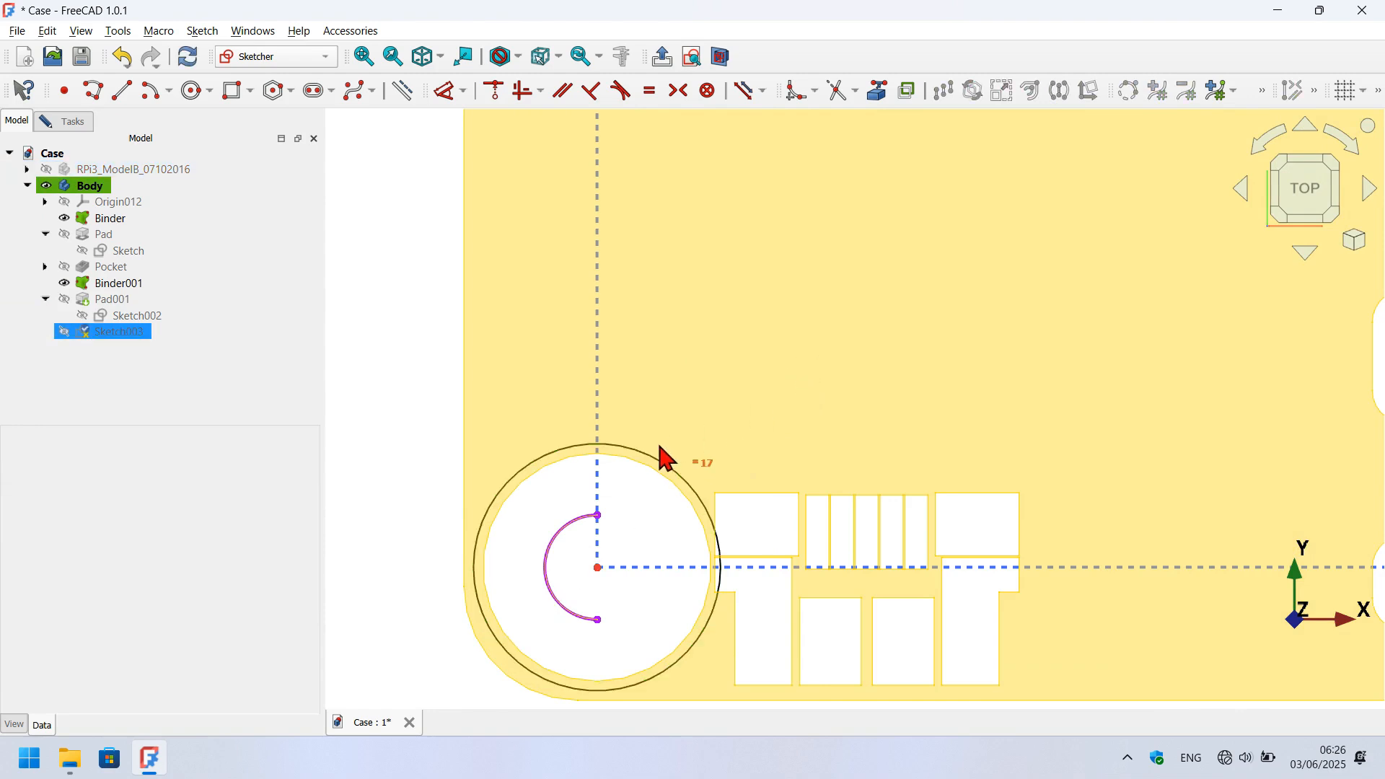
pyautogui.click(641, 552)
pyautogui.scroll(1, 642, 552)
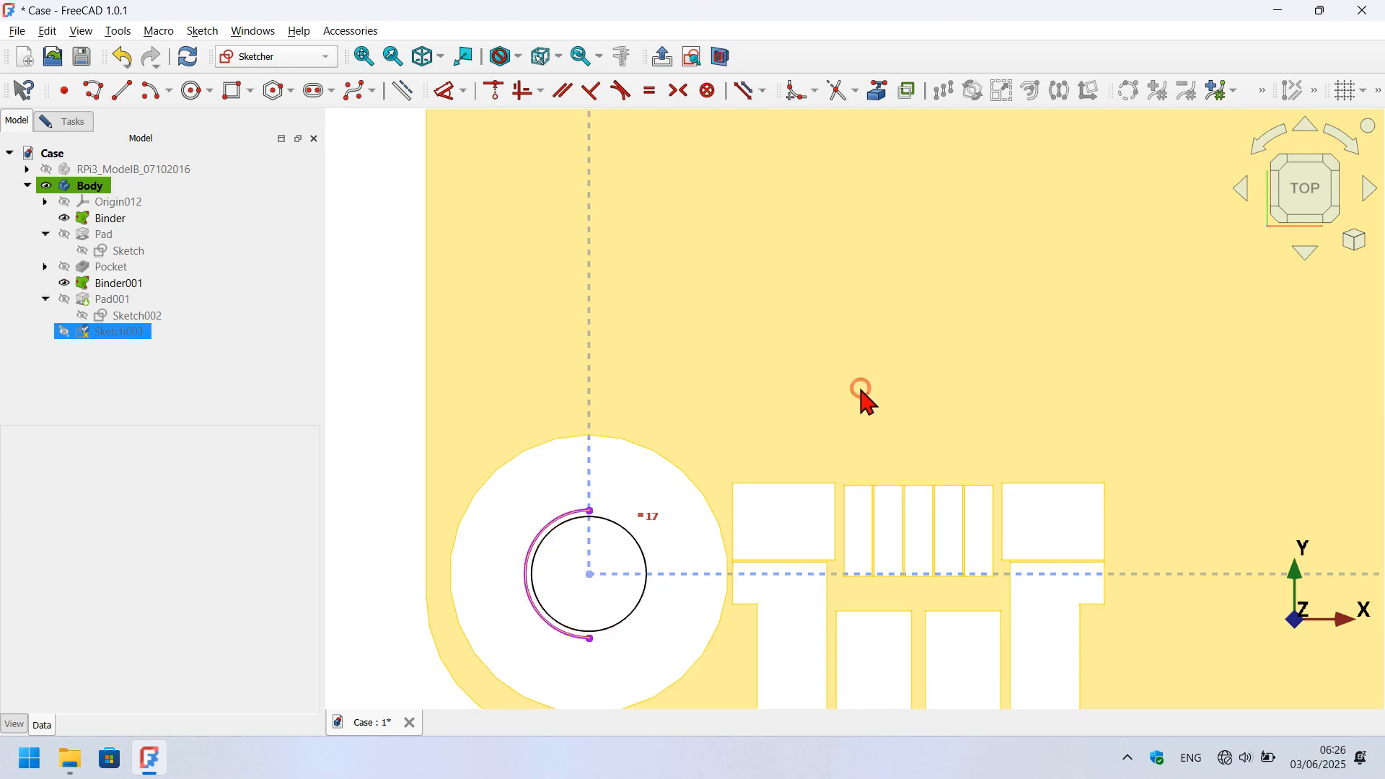
# Dimension the lower-left circle's diameter as 2.75 mm.
pyautogui.click(449, 92)
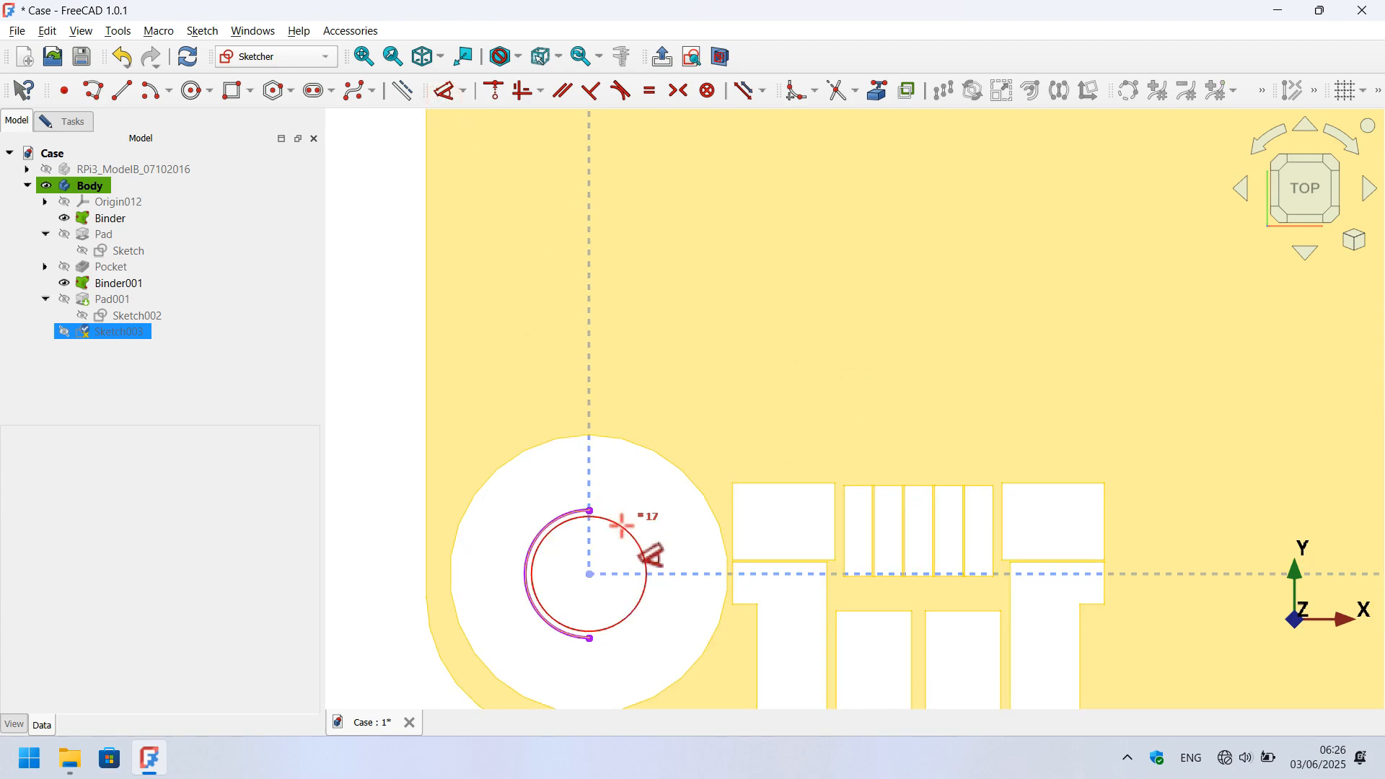
pyautogui.click(627, 531)
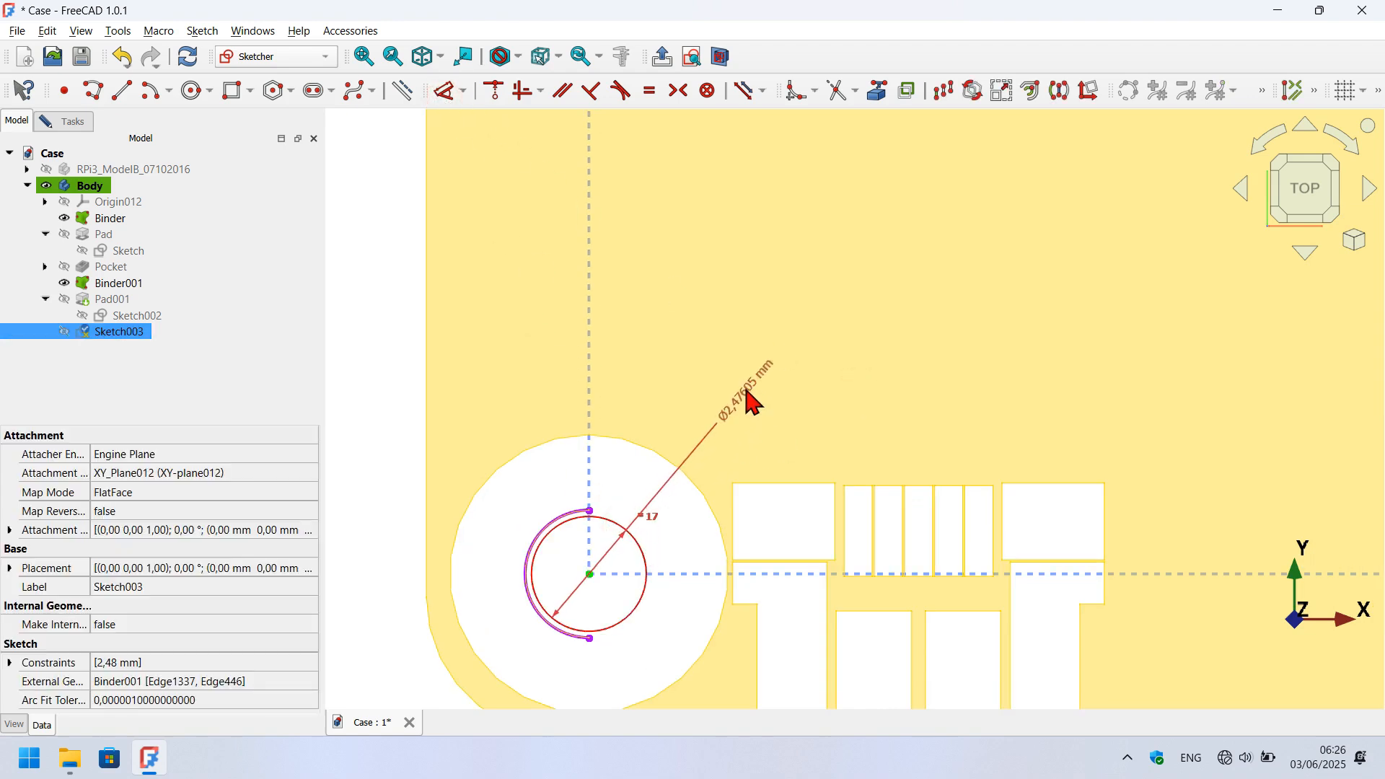
pyautogui.click(746, 389)
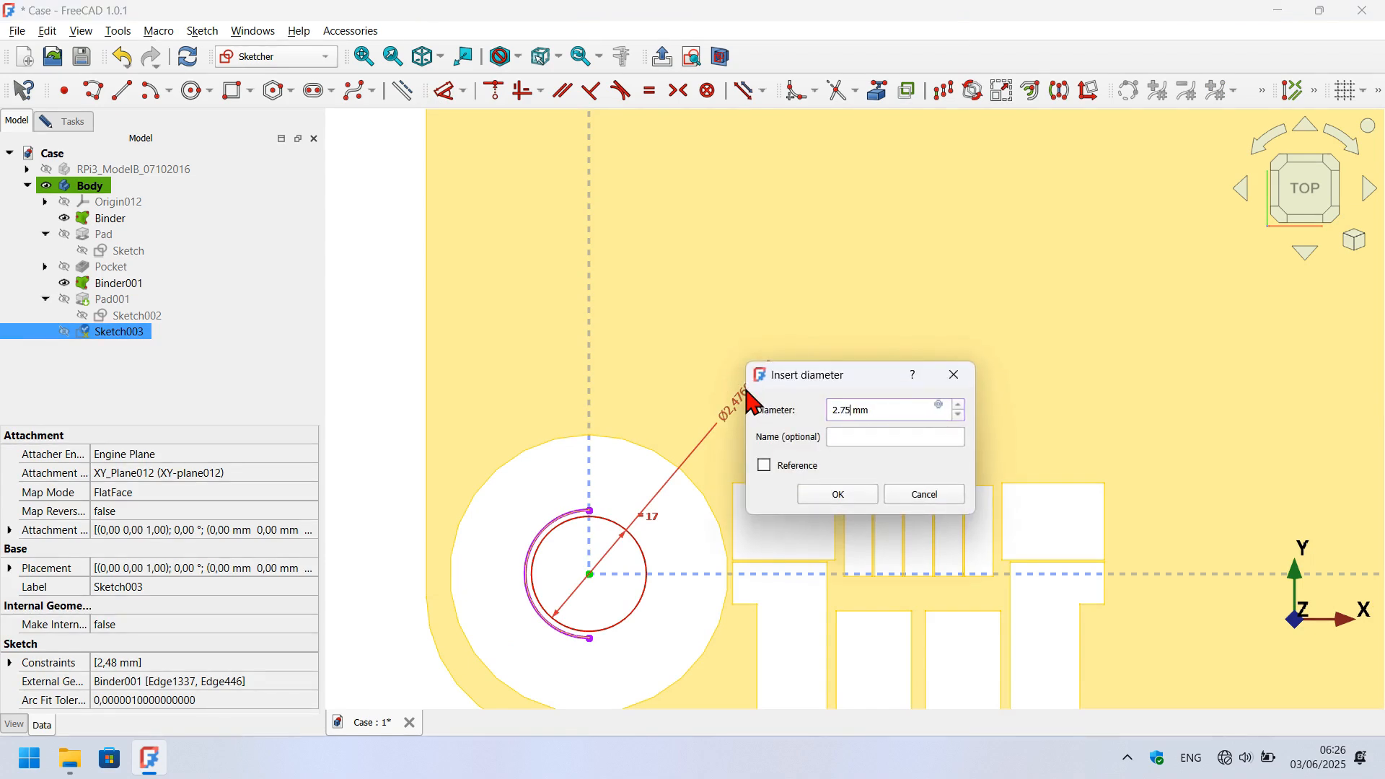
pyautogui.press('Return')
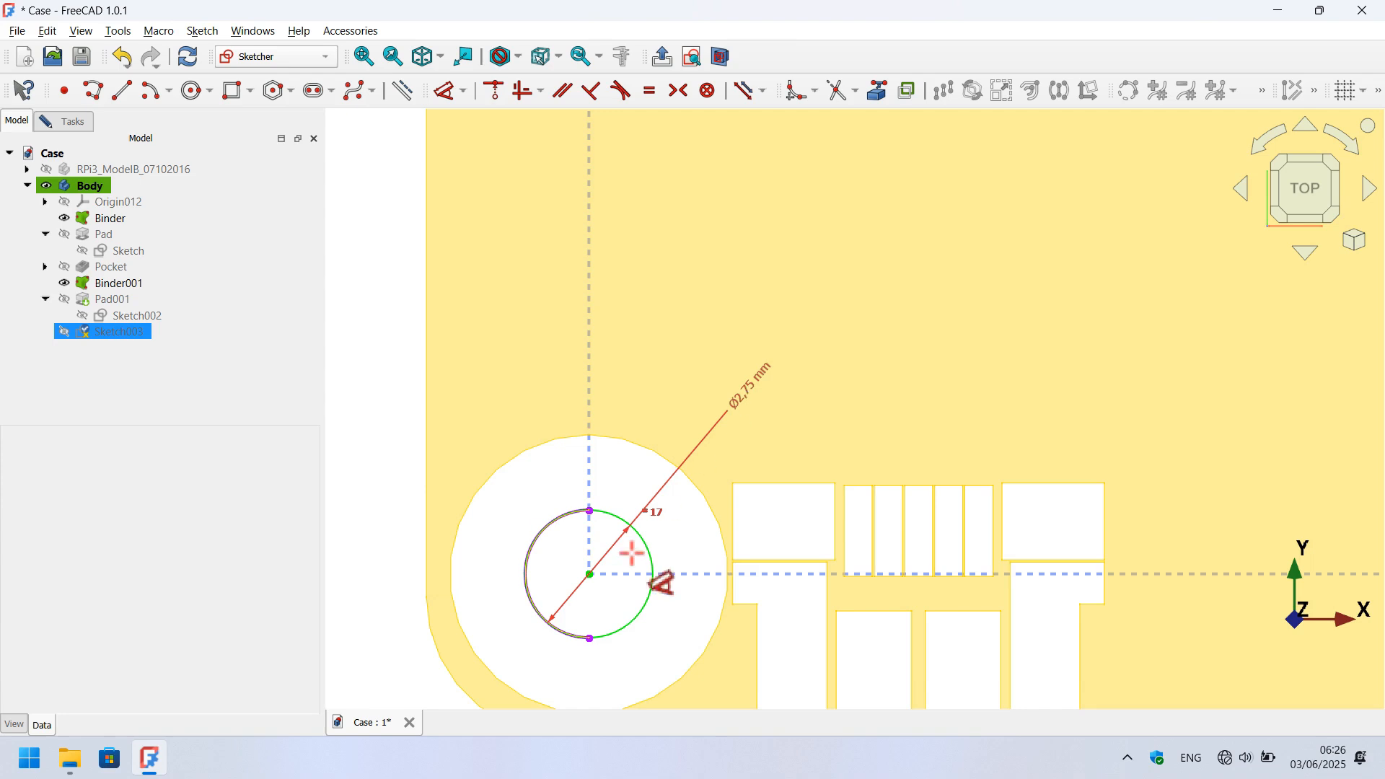
# Set the lower-left circle's diameter to 2.5 mm and finish editing the sketch.
pyautogui.scroll(1, 635, 556)
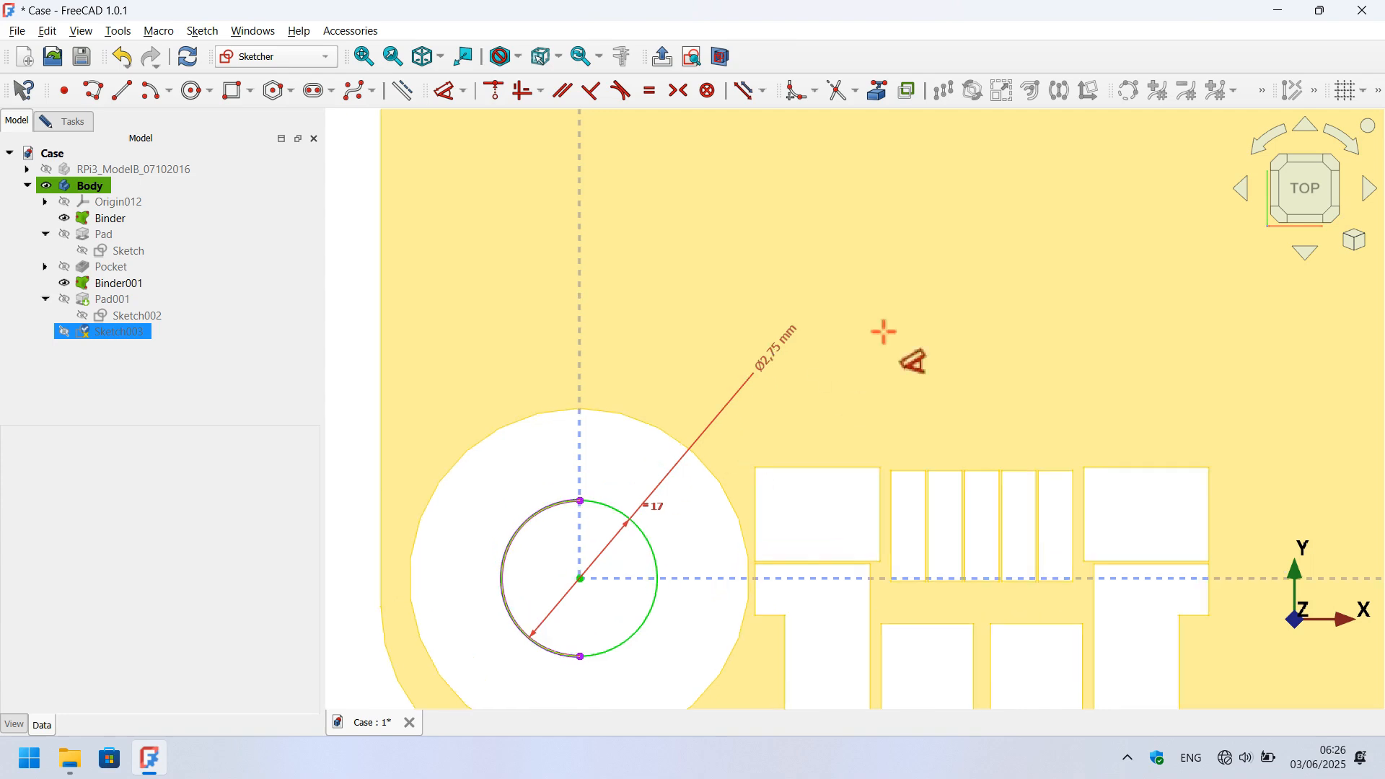
pyautogui.doubleClick(783, 344)
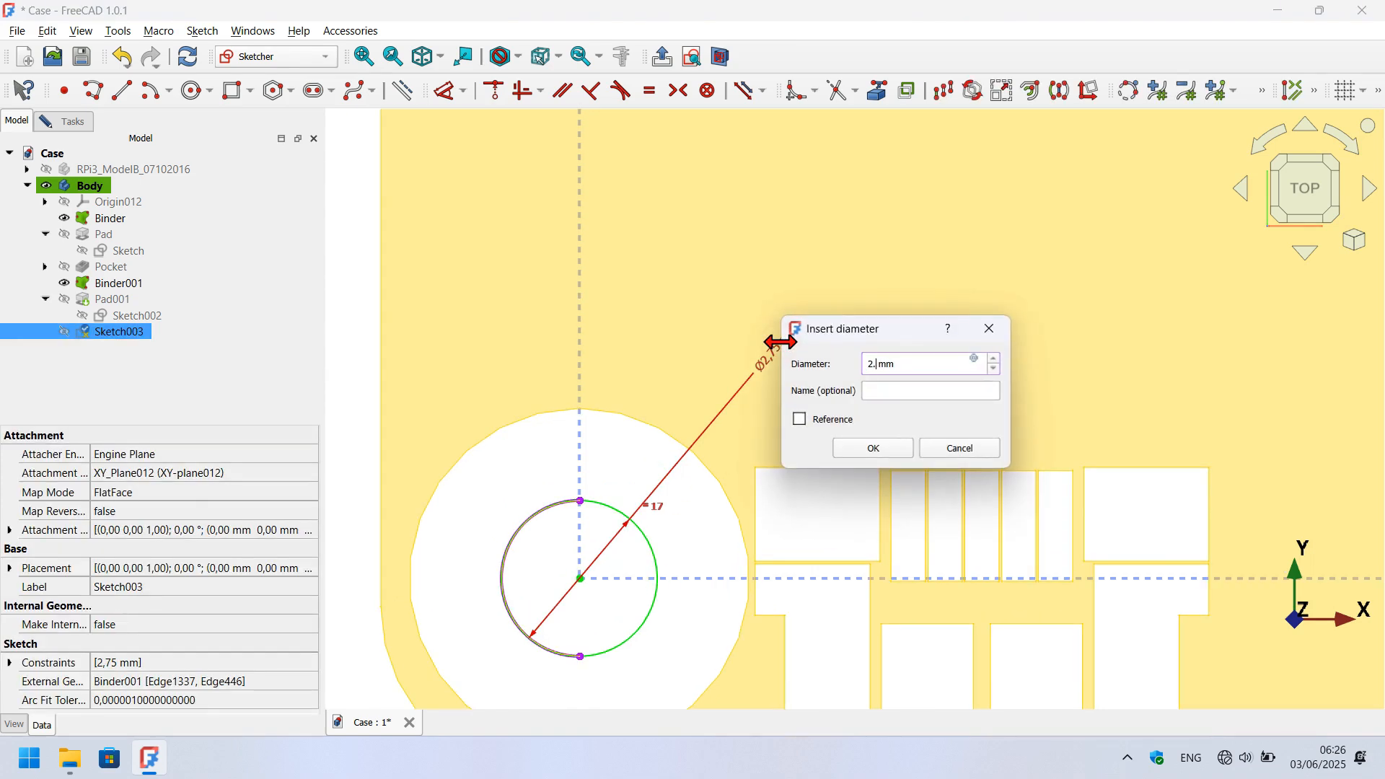
pyautogui.press('Return')
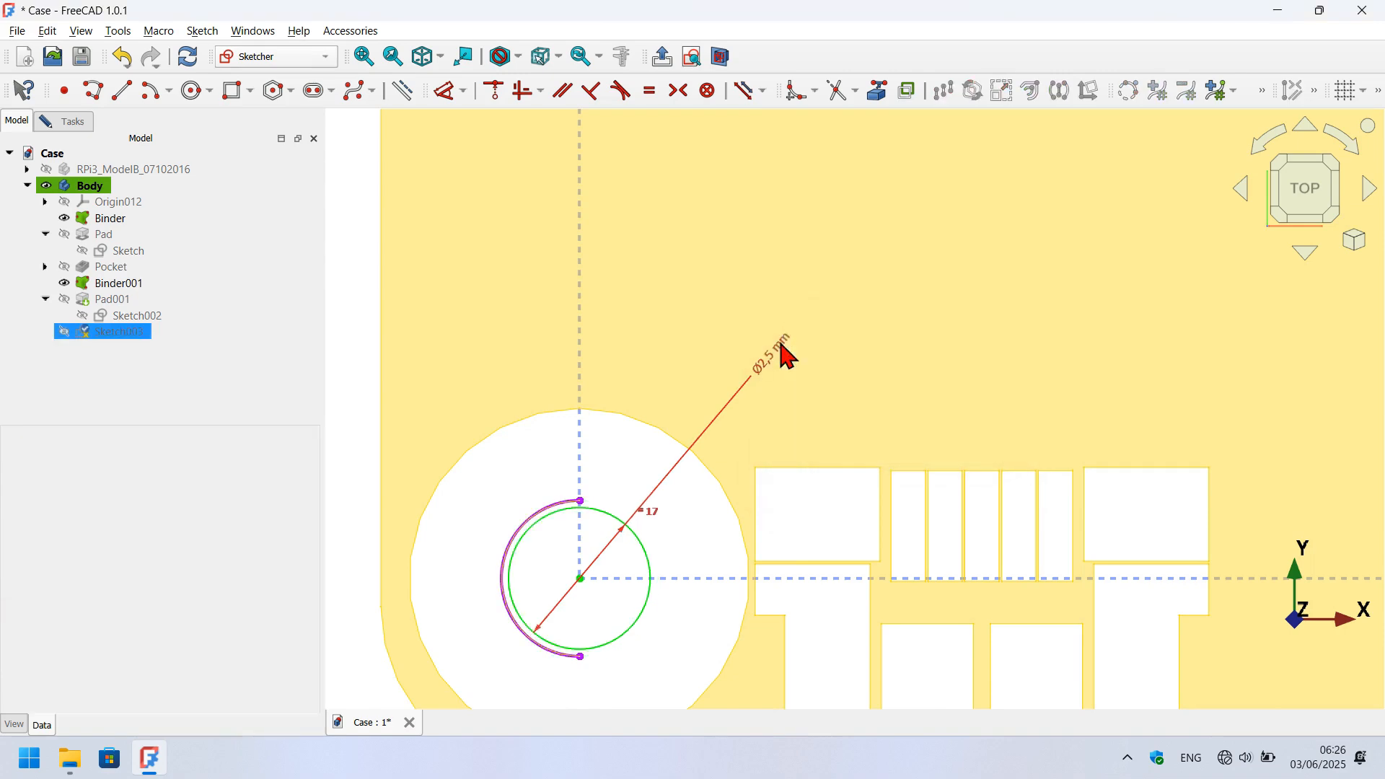
pyautogui.press('Escape')
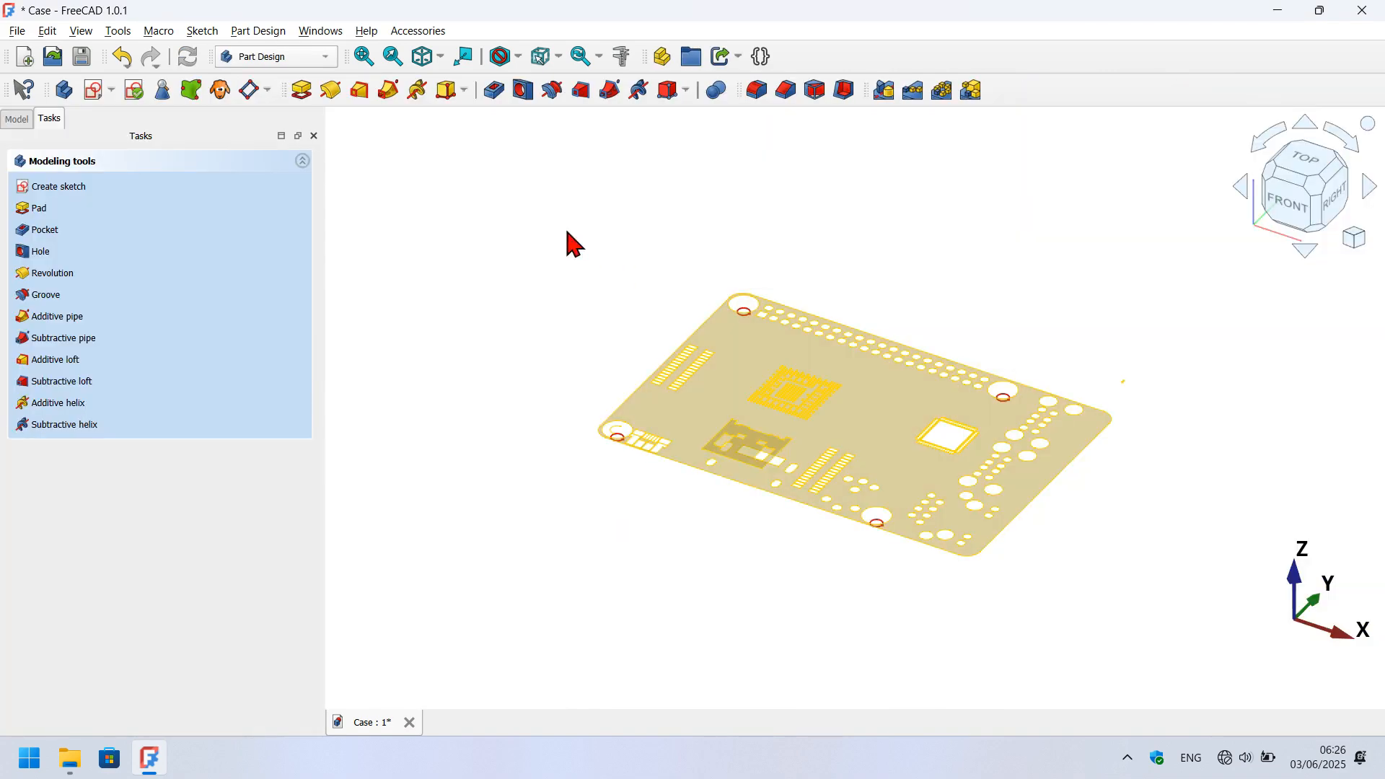
# Start a pad of the 2.5 mm circle sketch and show the Raspberry Pi model from the front as a height reference.
pyautogui.click(304, 106)
pyautogui.click(1282, 210)
pyautogui.scroll(2, 816, 411)
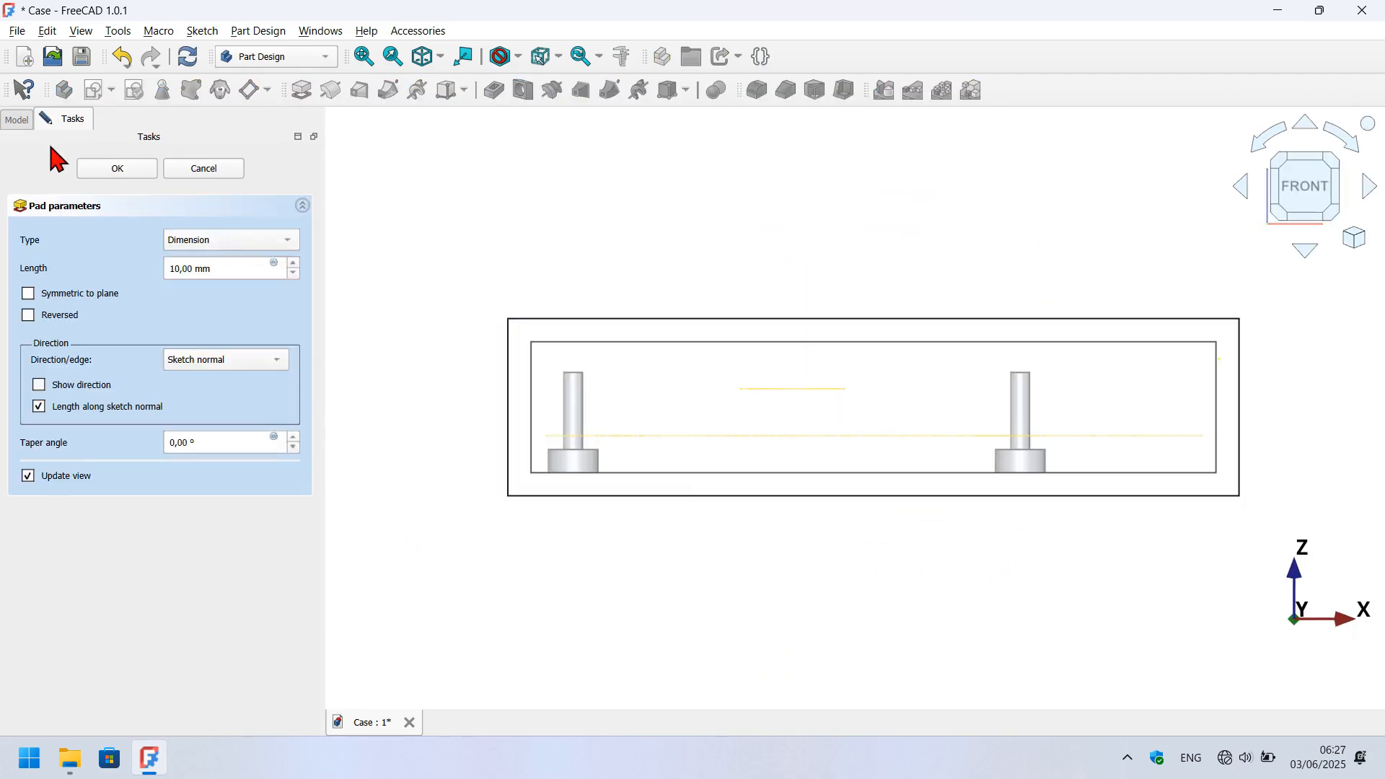
pyautogui.click(18, 120)
pyautogui.click(45, 167)
pyautogui.scroll(1, 442, 355)
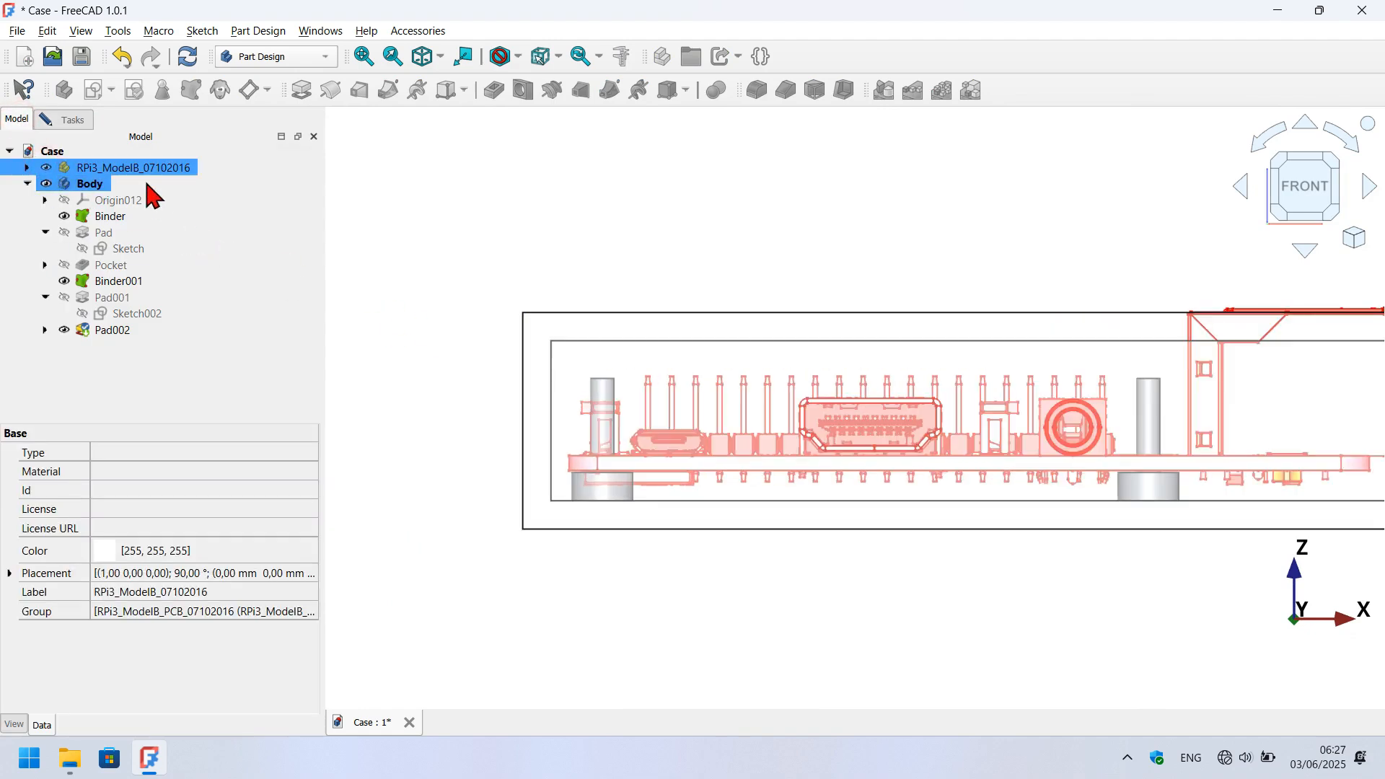
pyautogui.click(72, 120)
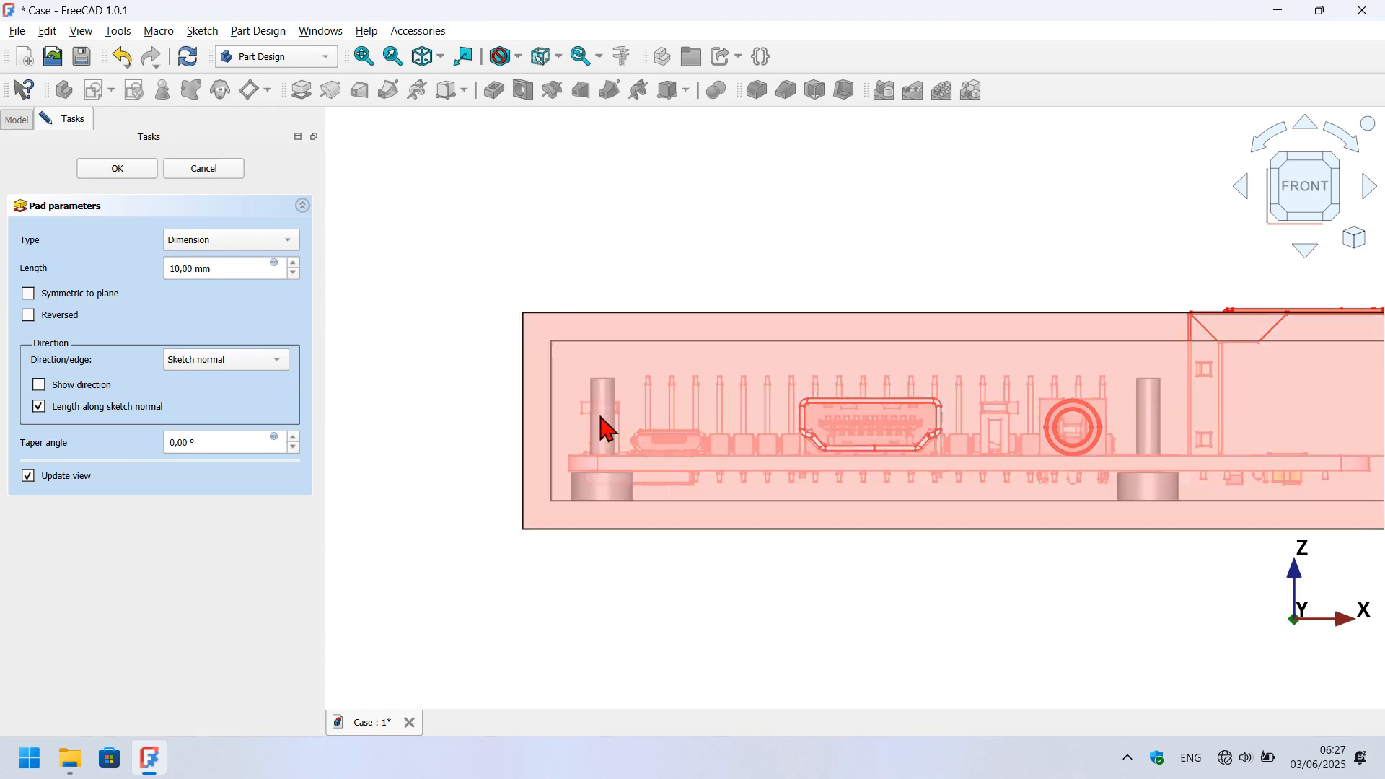
# Set the length of the mounting pin pad to 3 mm and accept it.
pyautogui.scroll(3, 608, 429)
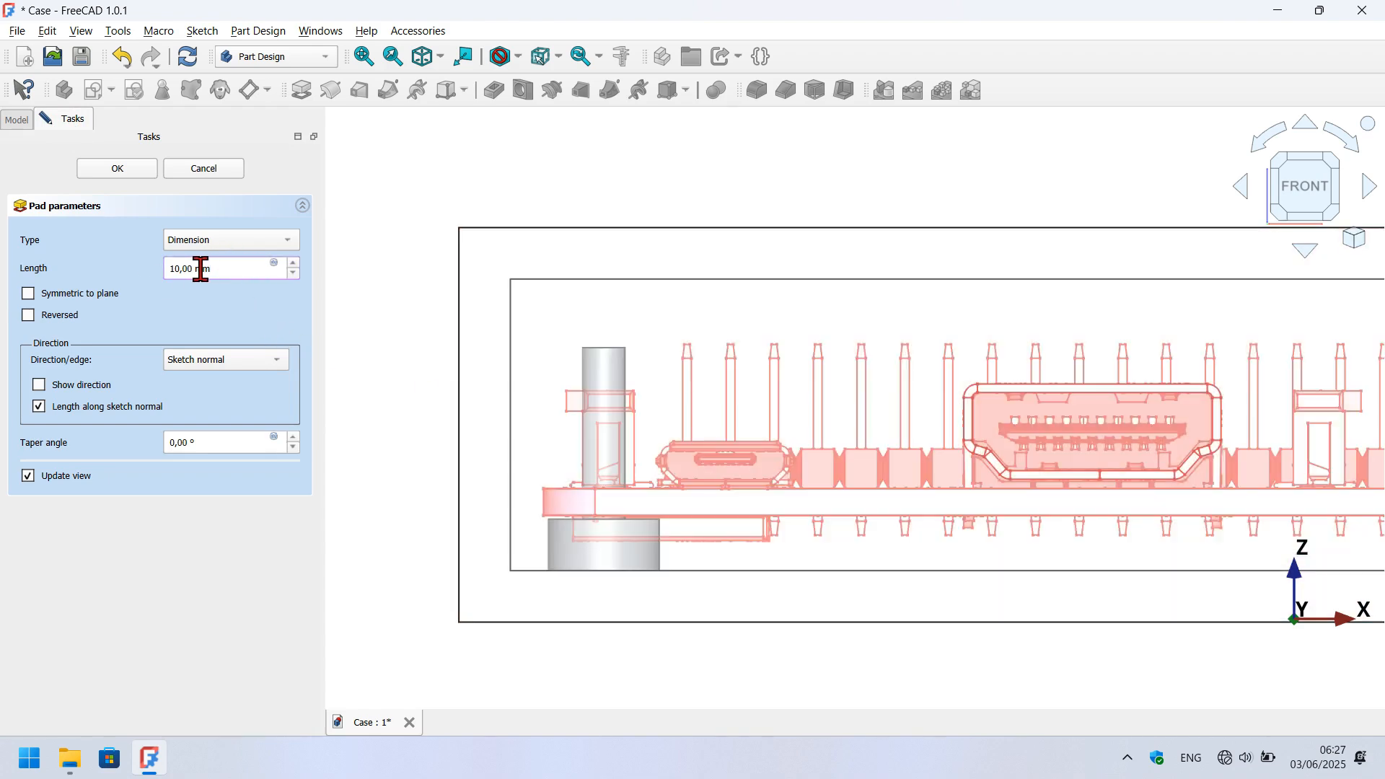
pyautogui.scroll(-8, 200, 269)
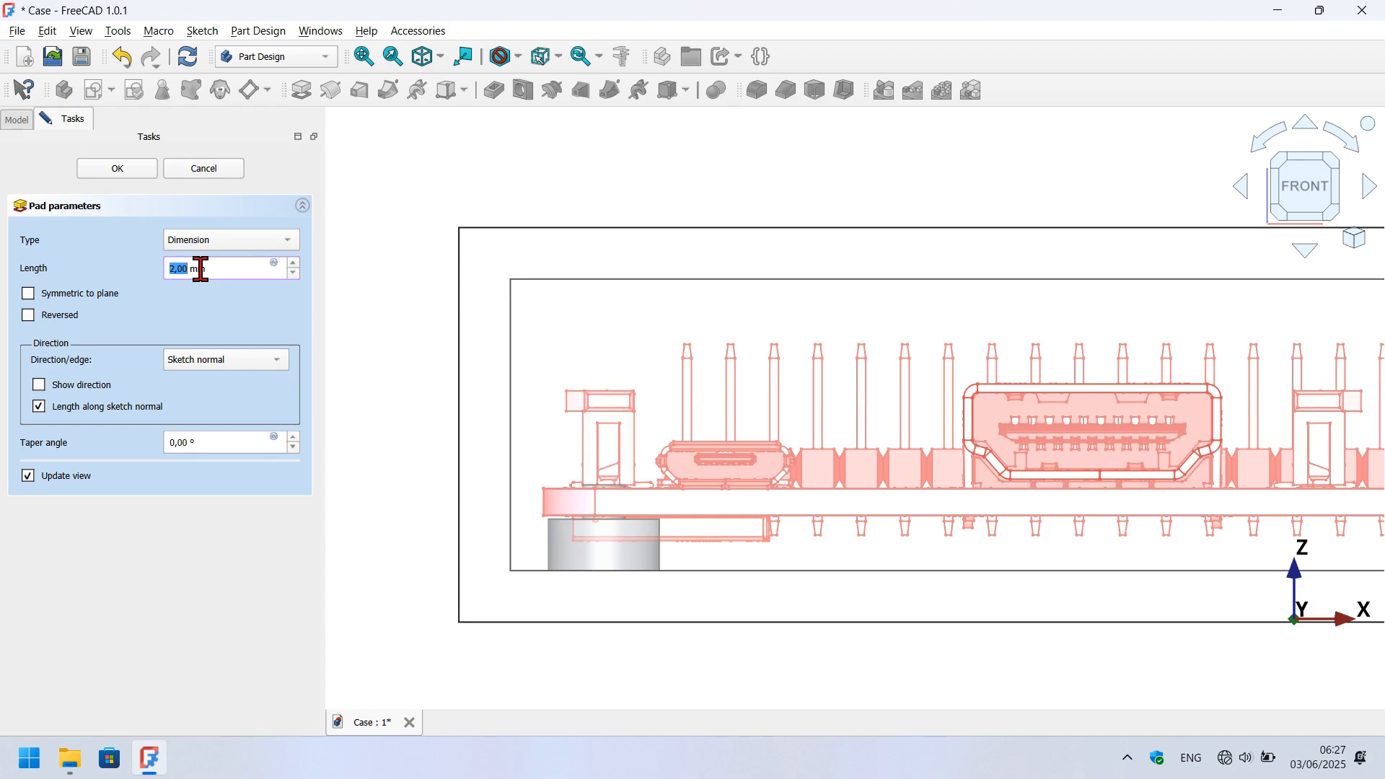
pyautogui.scroll(1, 200, 269)
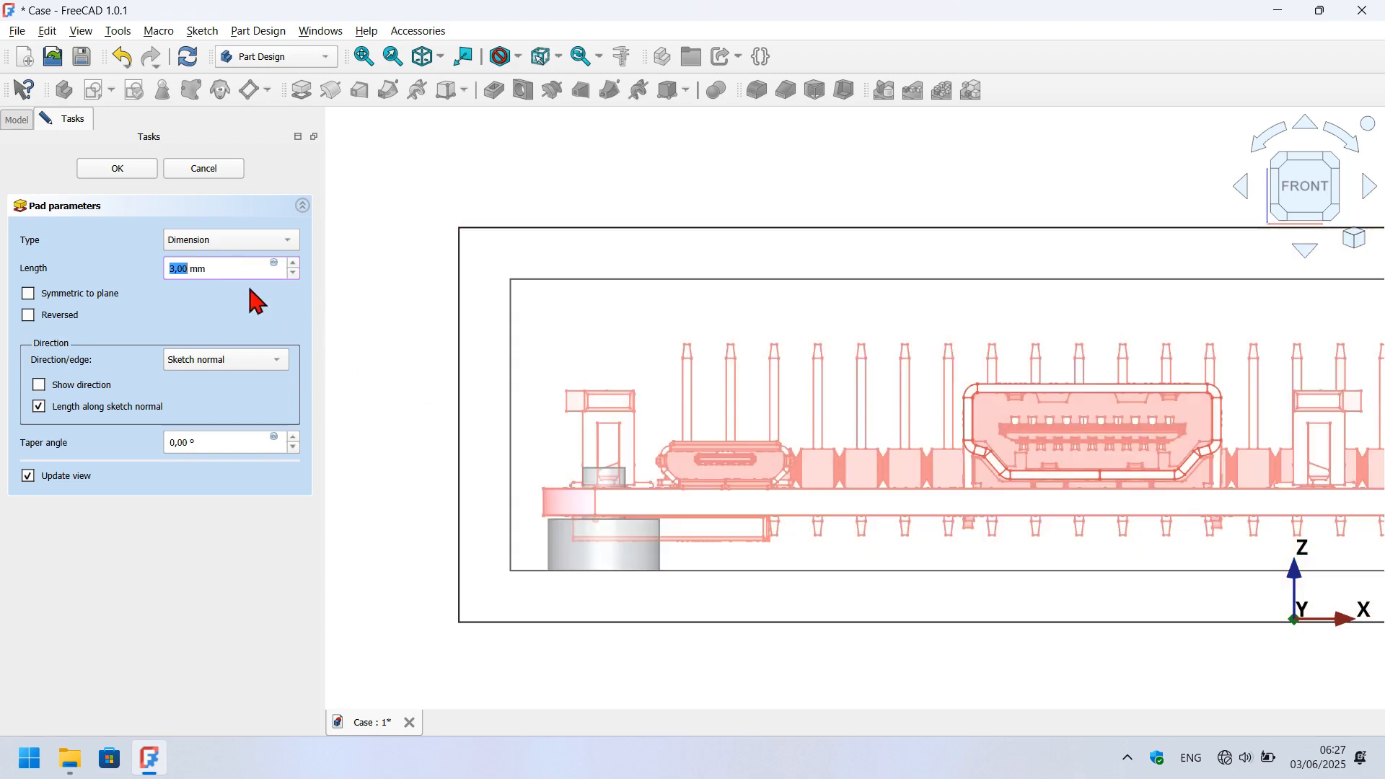
pyautogui.click(140, 172)
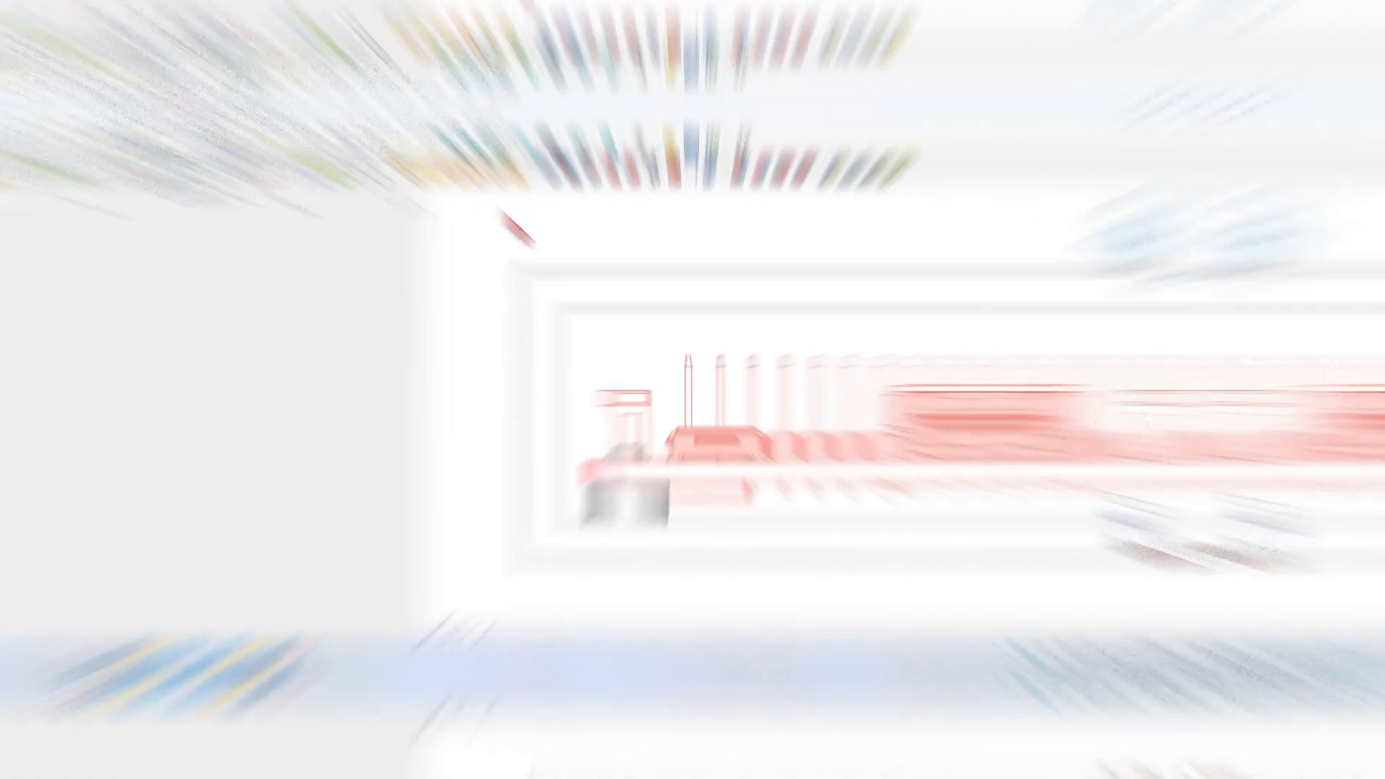
# Create a sketch on the case's outer end face beside the Ethernet and USB ports.
pyautogui.click(447, 158)
pyautogui.press('0')
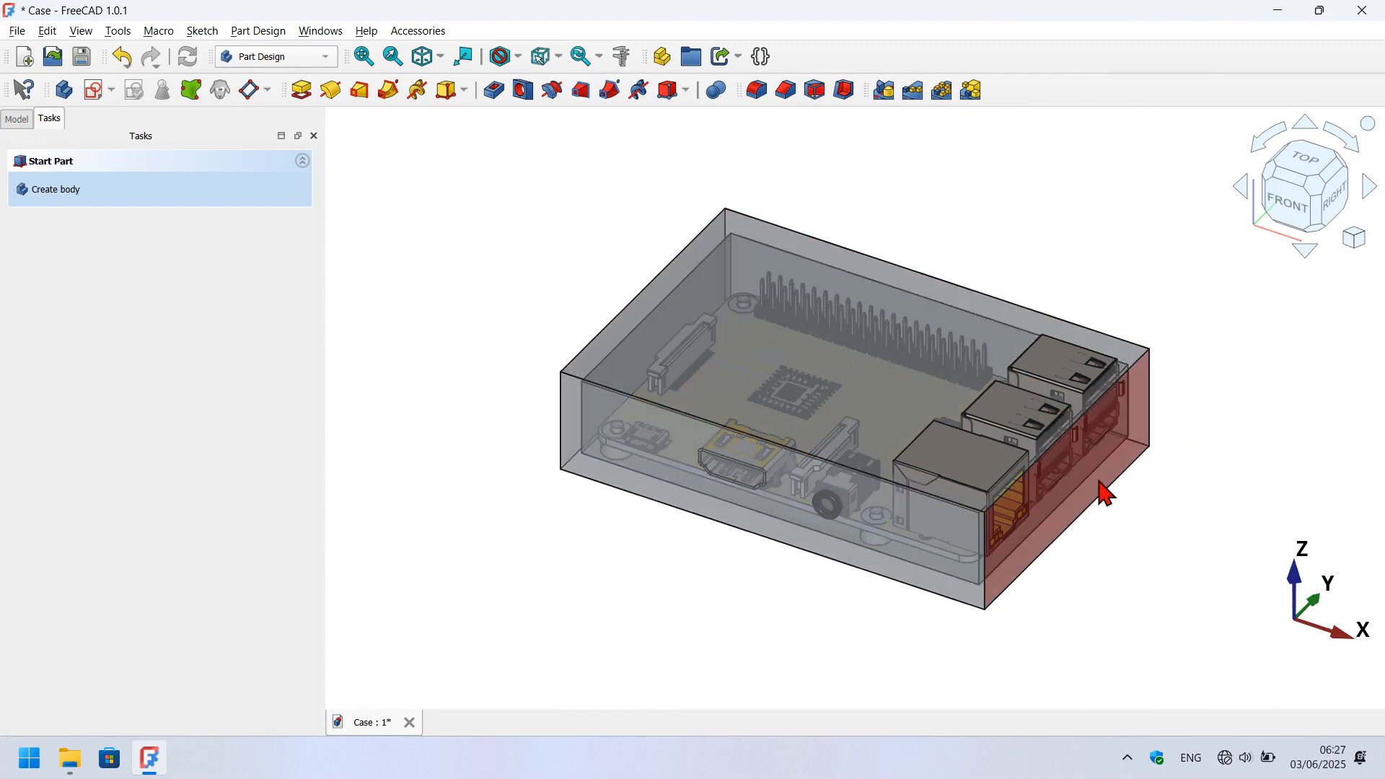
pyautogui.moveTo(750, 491); pyautogui.dragTo(486, 429, button='middle')
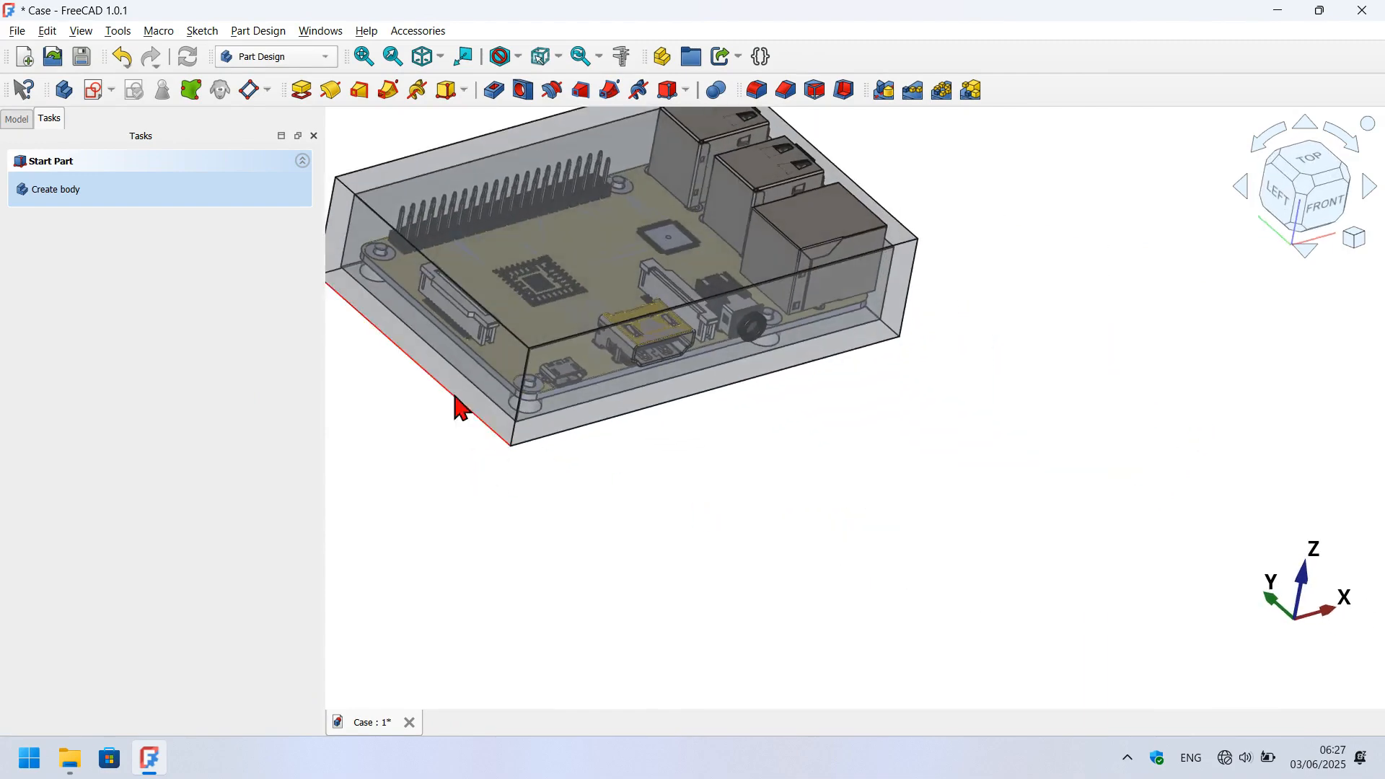
pyautogui.press('0')
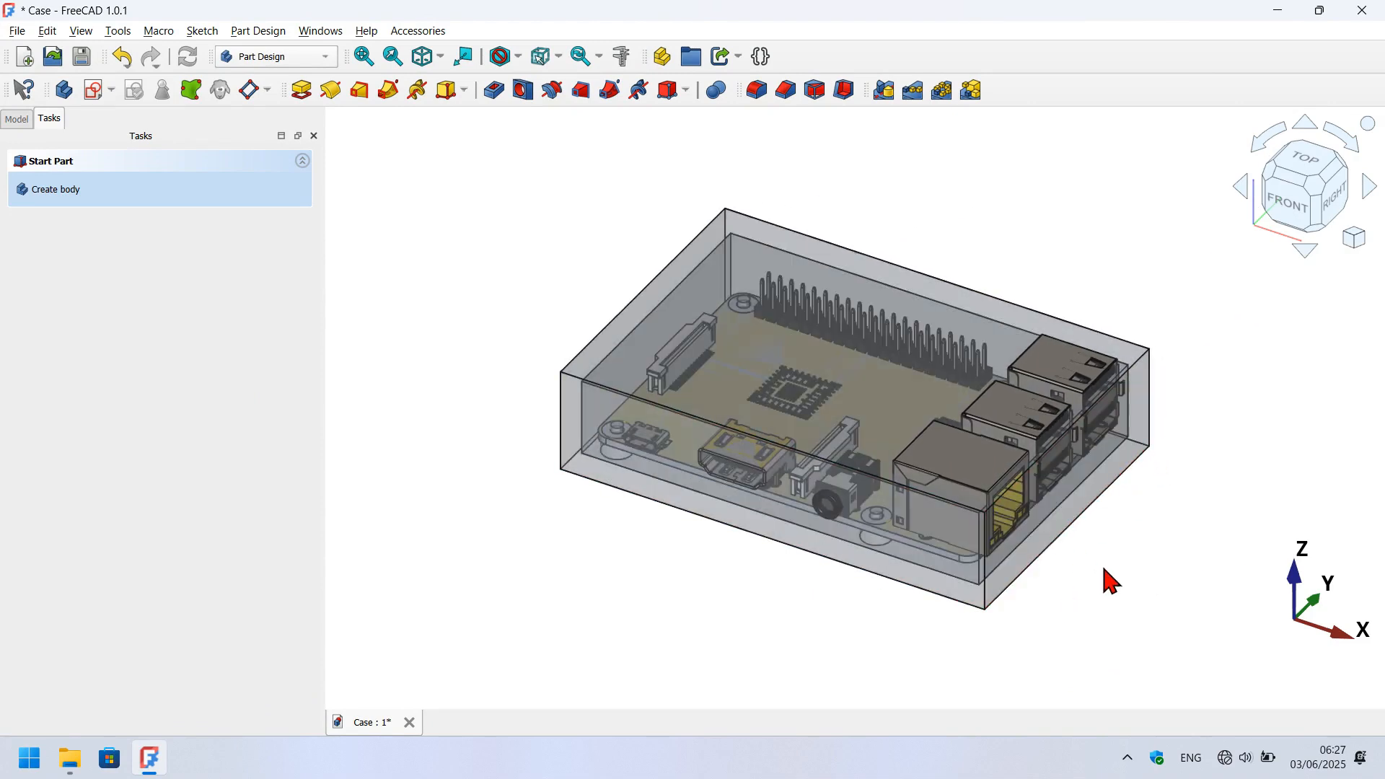
pyautogui.click(1095, 482)
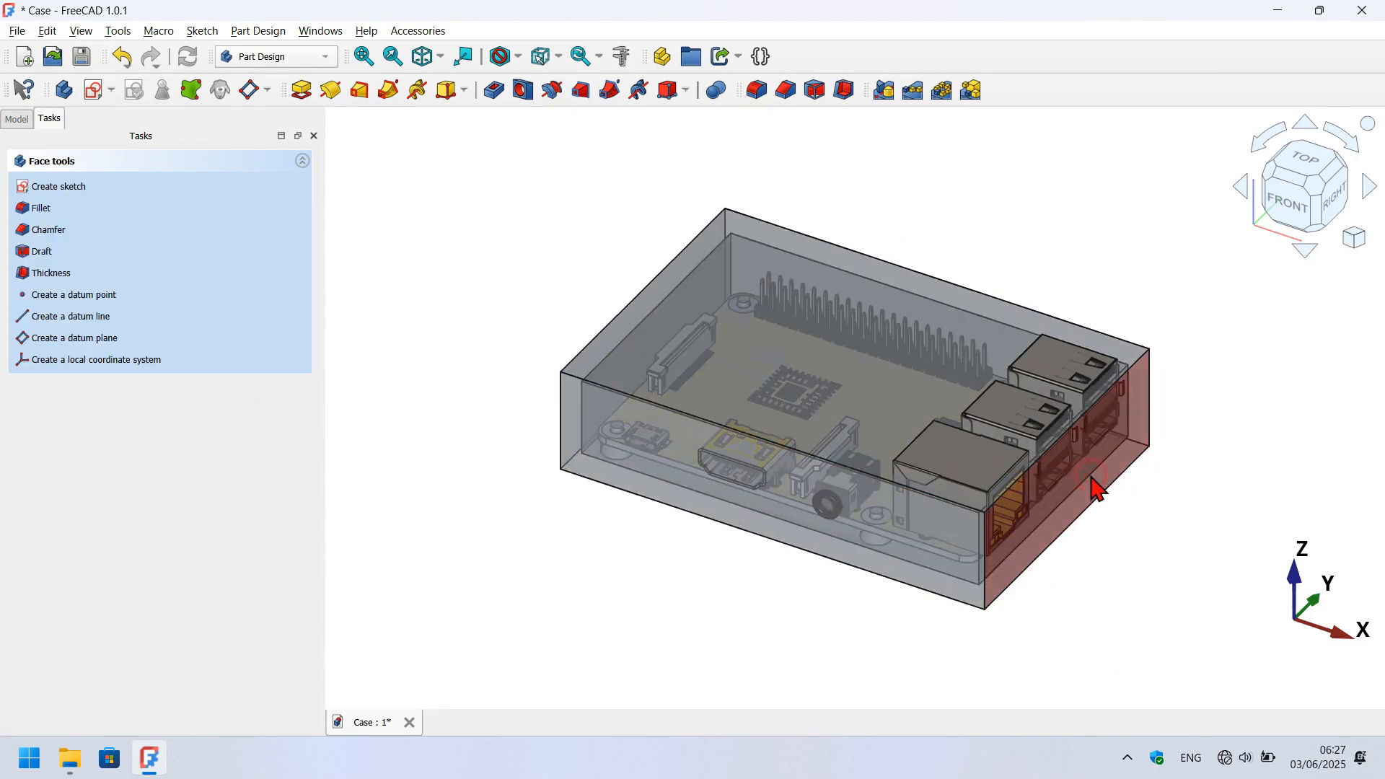
pyautogui.click(94, 91)
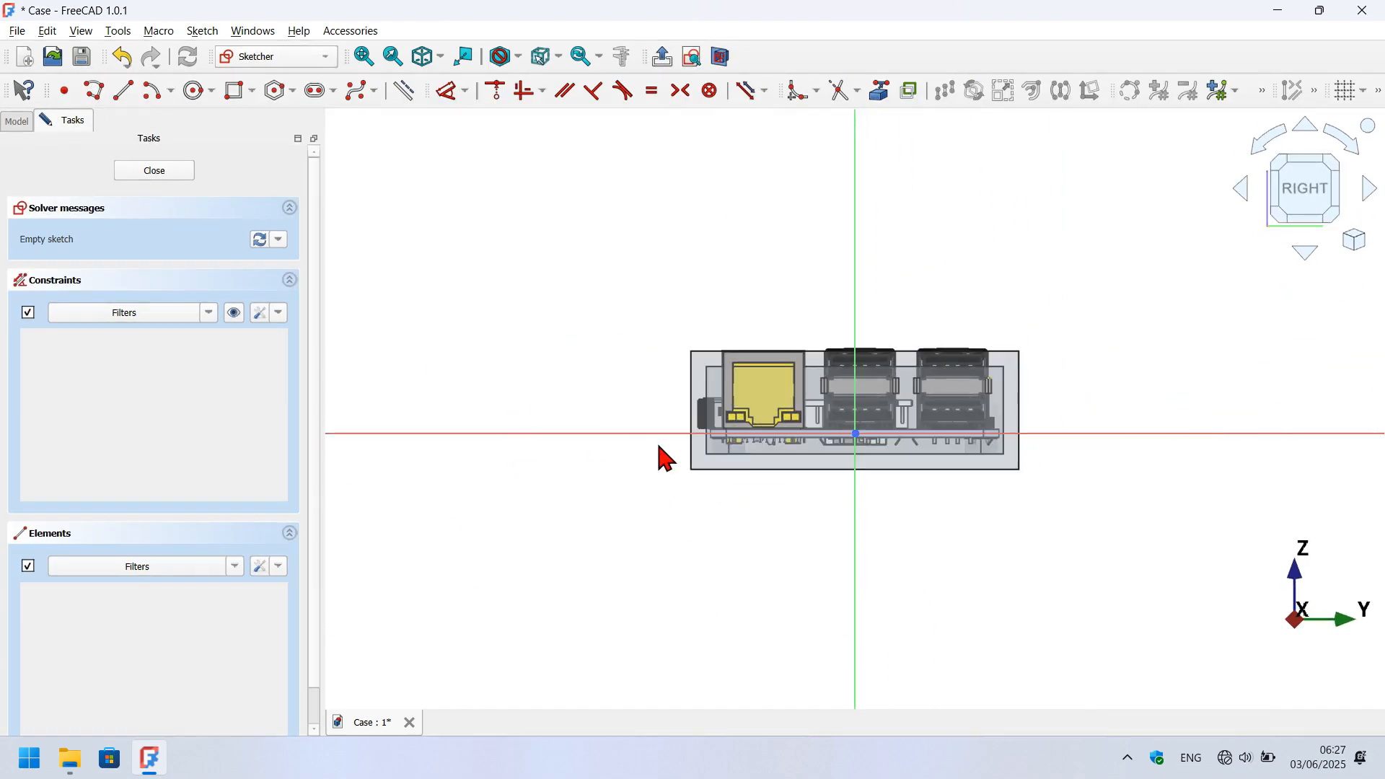
# Draw three rectangles roughly over the connectors, one around the Ethernet port and one for each USB port block.
pyautogui.scroll(5, 791, 373)
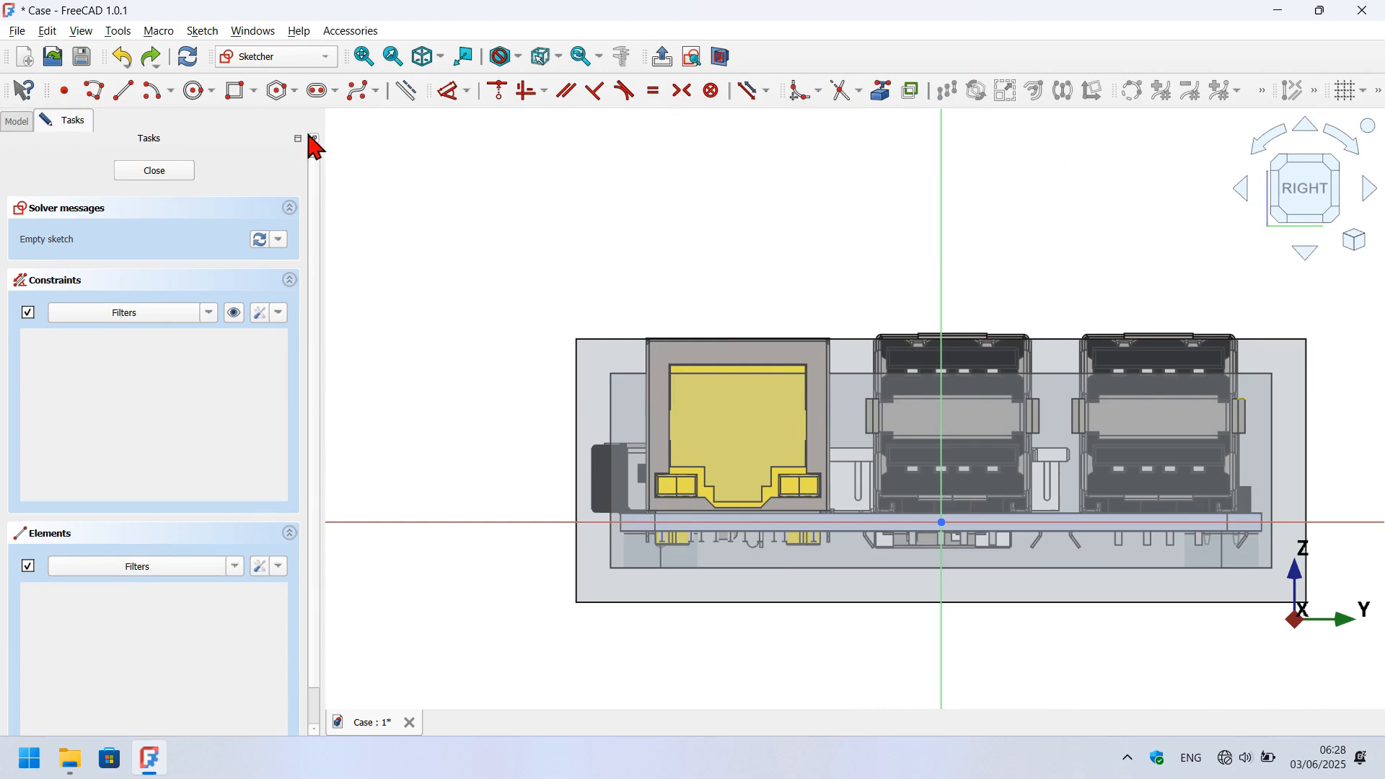
pyautogui.click(232, 90)
pyautogui.click(608, 281)
pyautogui.click(873, 559)
pyautogui.click(916, 302)
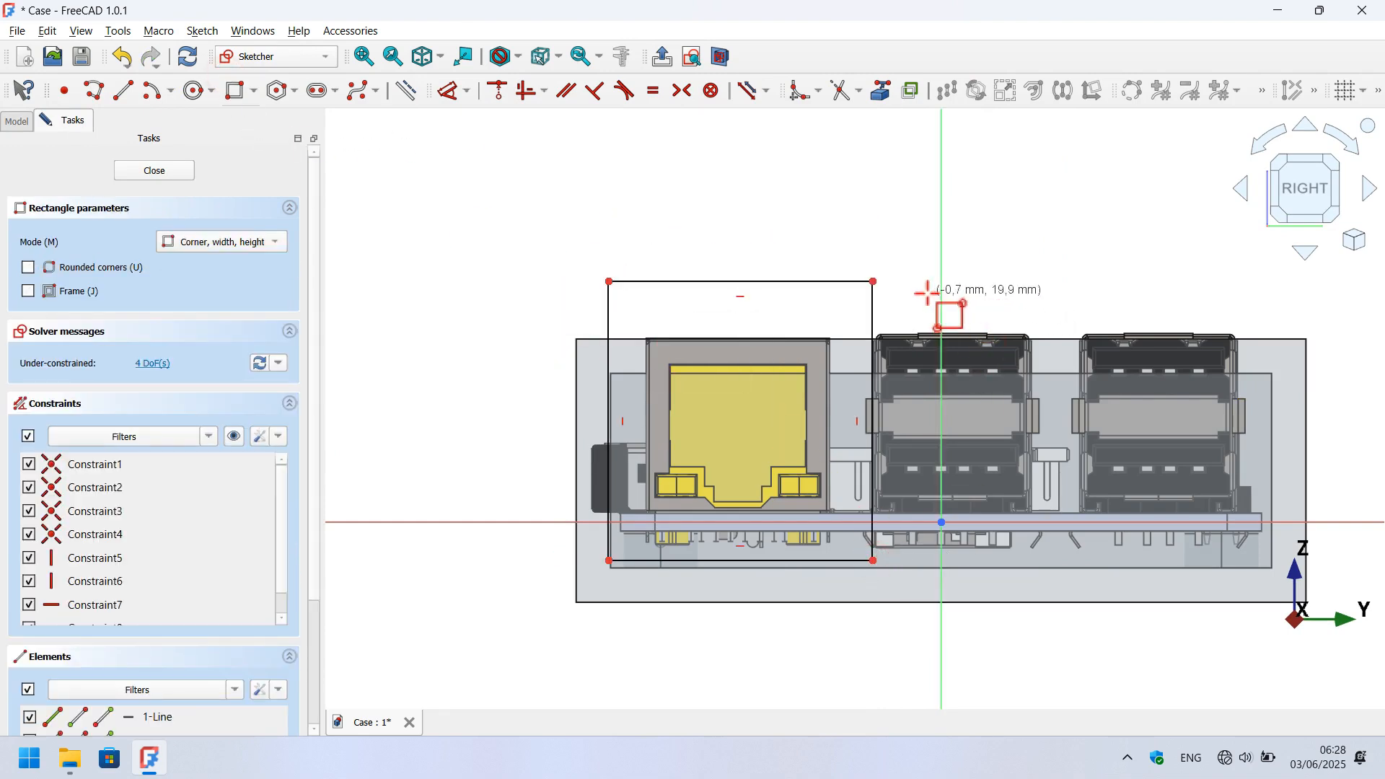
pyautogui.click(1055, 545)
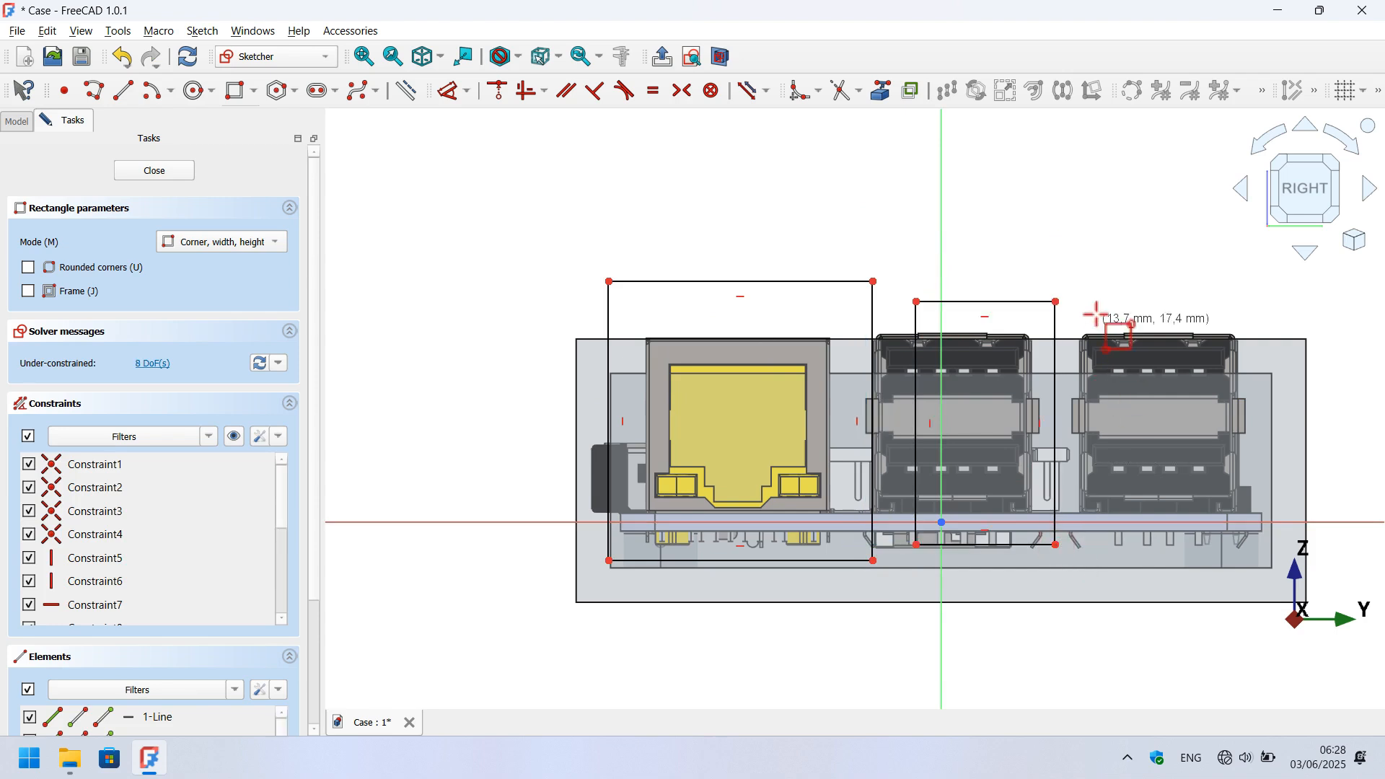
pyautogui.click(1091, 294)
pyautogui.click(1240, 568)
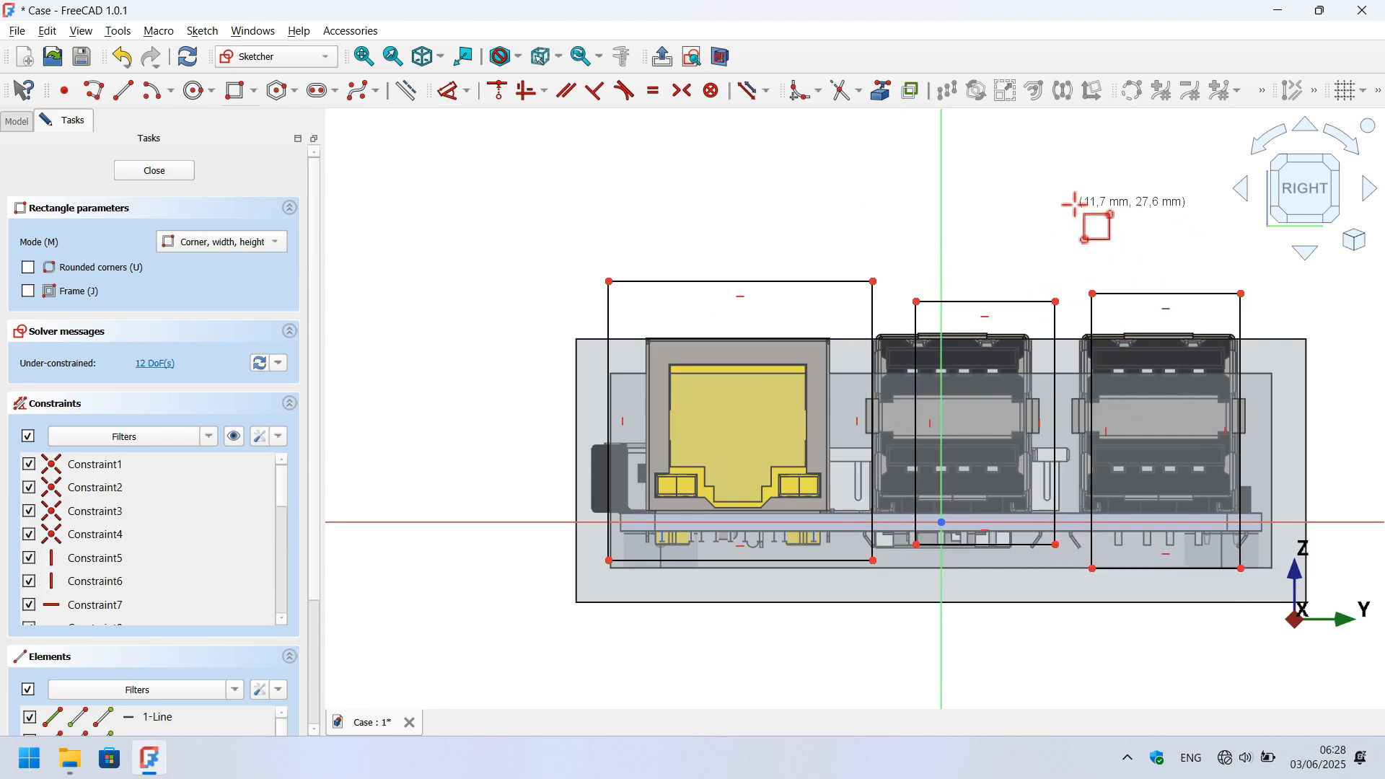
pyautogui.press('Escape')
# Constrain the two USB rectangles to equal heights and equal widths.
pyautogui.moveTo(1150, 415); pyautogui.dragTo(1023, 369)
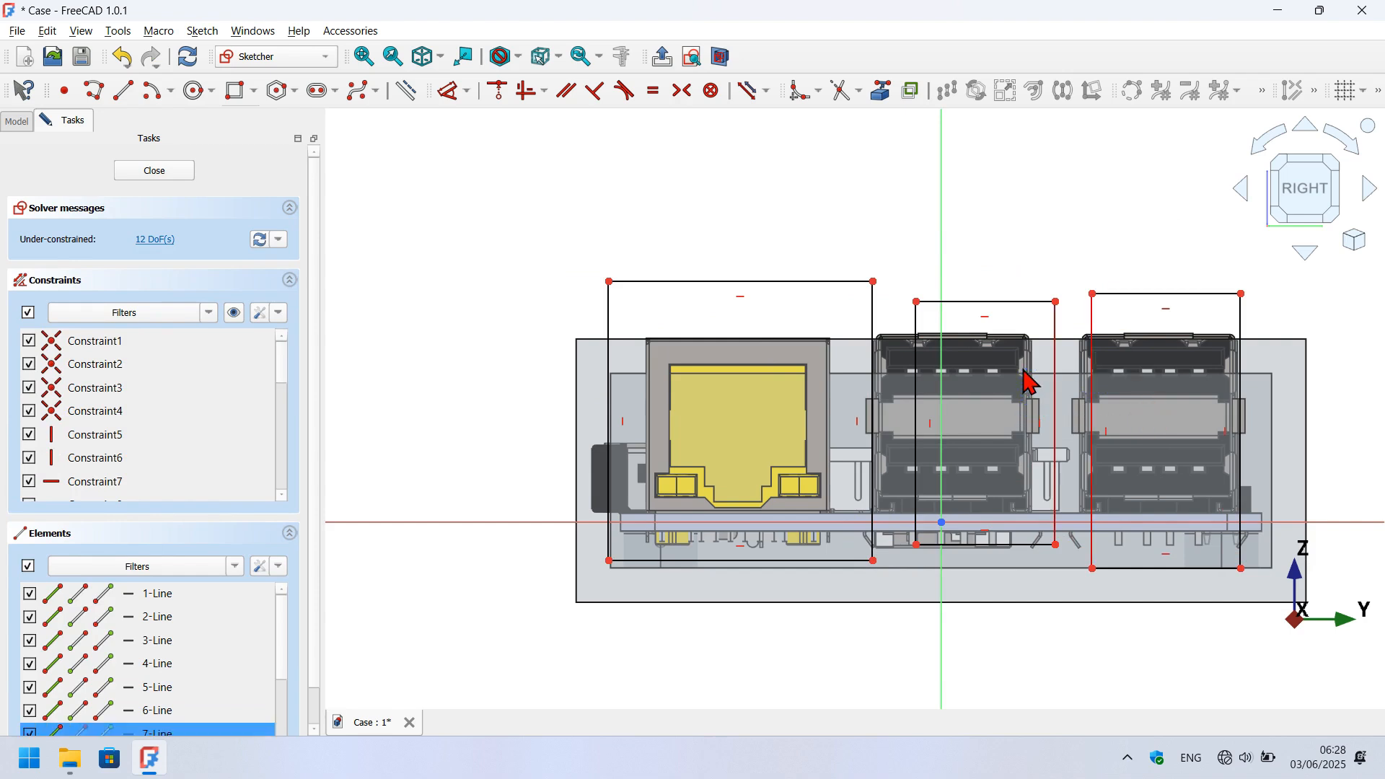
pyautogui.click(654, 91)
pyautogui.moveTo(1161, 348); pyautogui.dragTo(1109, 228)
pyautogui.click(1009, 295)
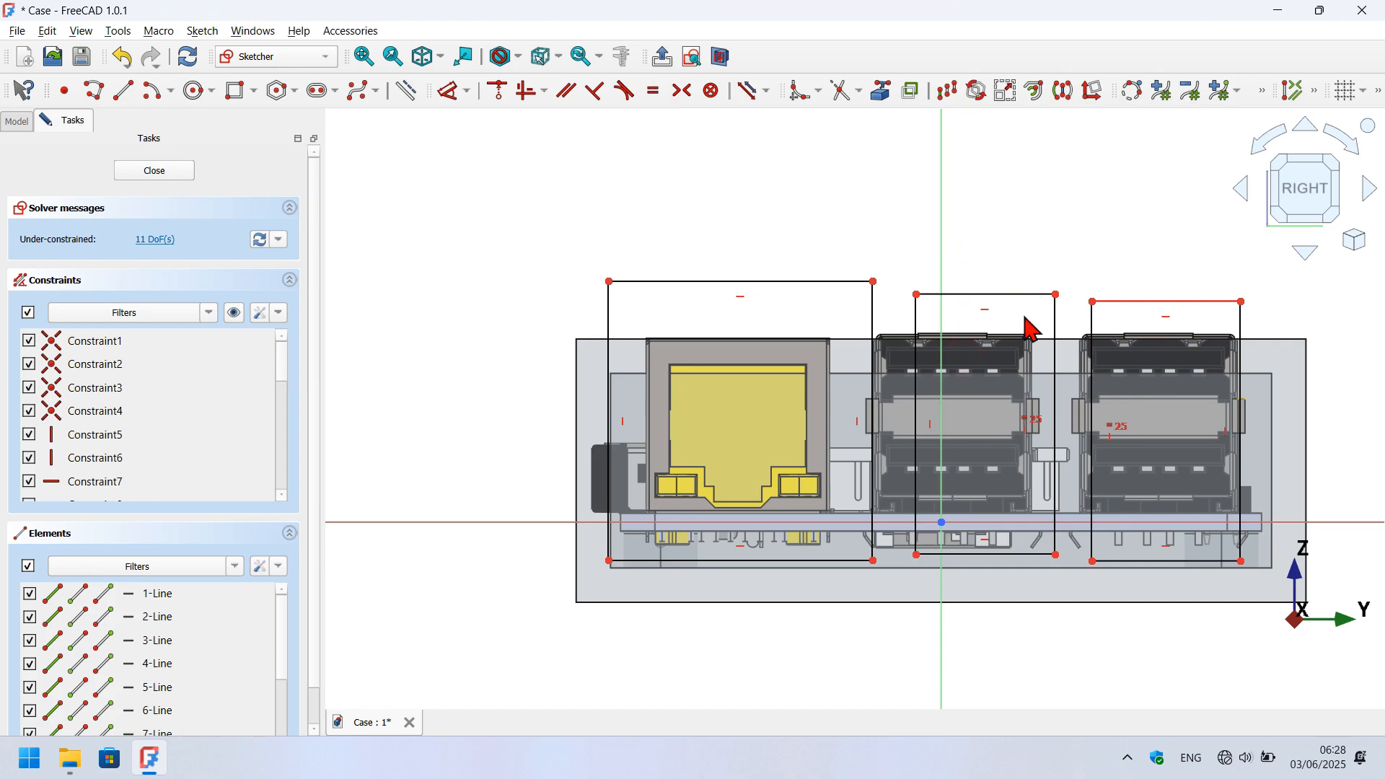
pyautogui.click(654, 95)
# Align the facing upper corners of the two USB rectangles horizontally and close the sketch.
pyautogui.moveTo(1007, 246); pyautogui.dragTo(1148, 366)
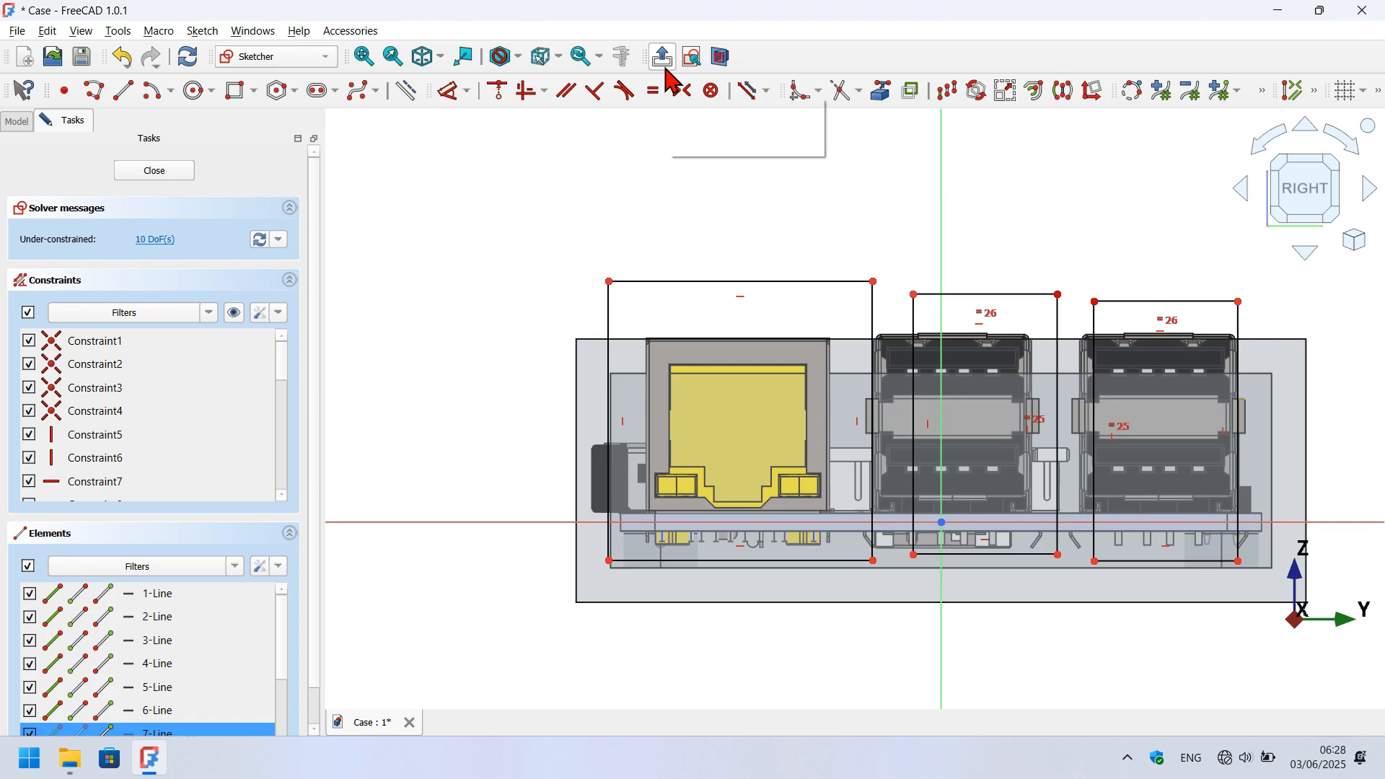
pyautogui.click(544, 91)
pyautogui.click(642, 142)
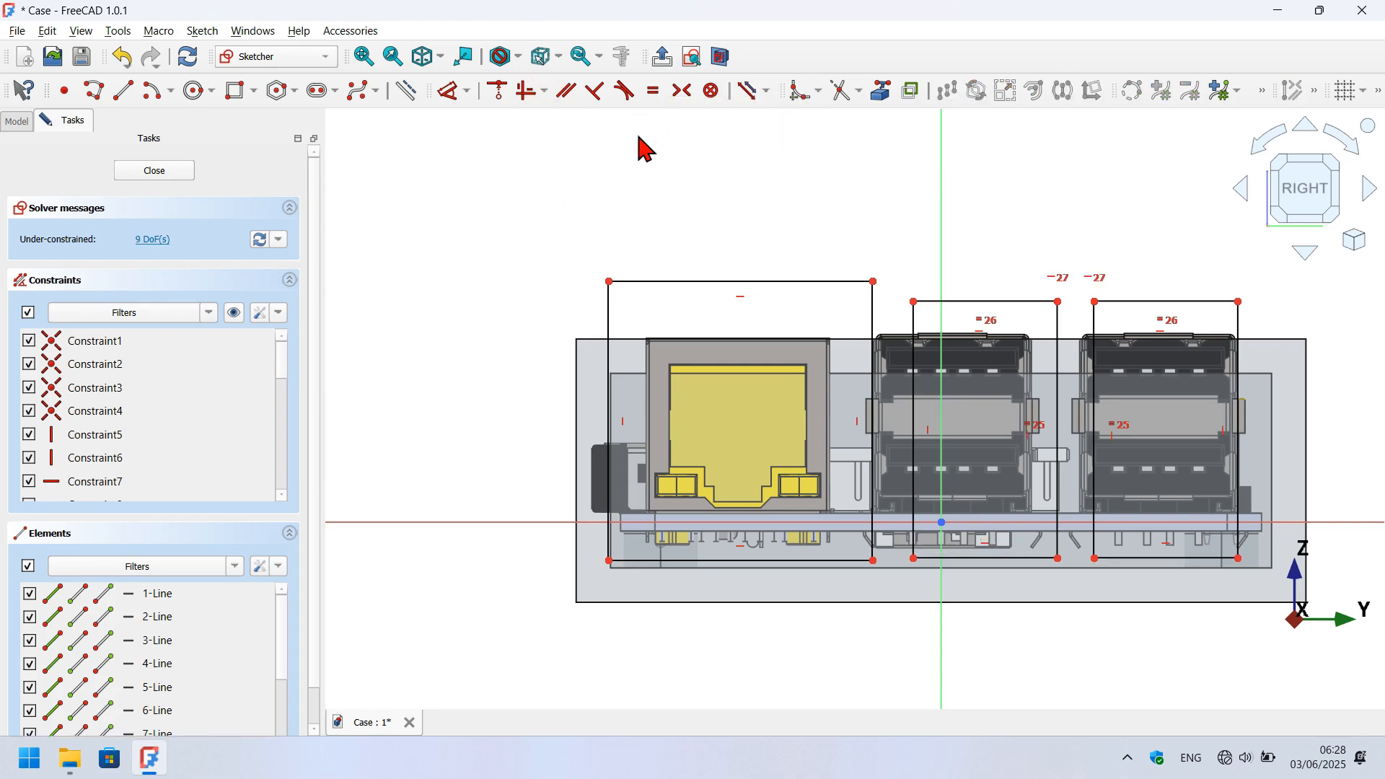
pyautogui.click(166, 173)
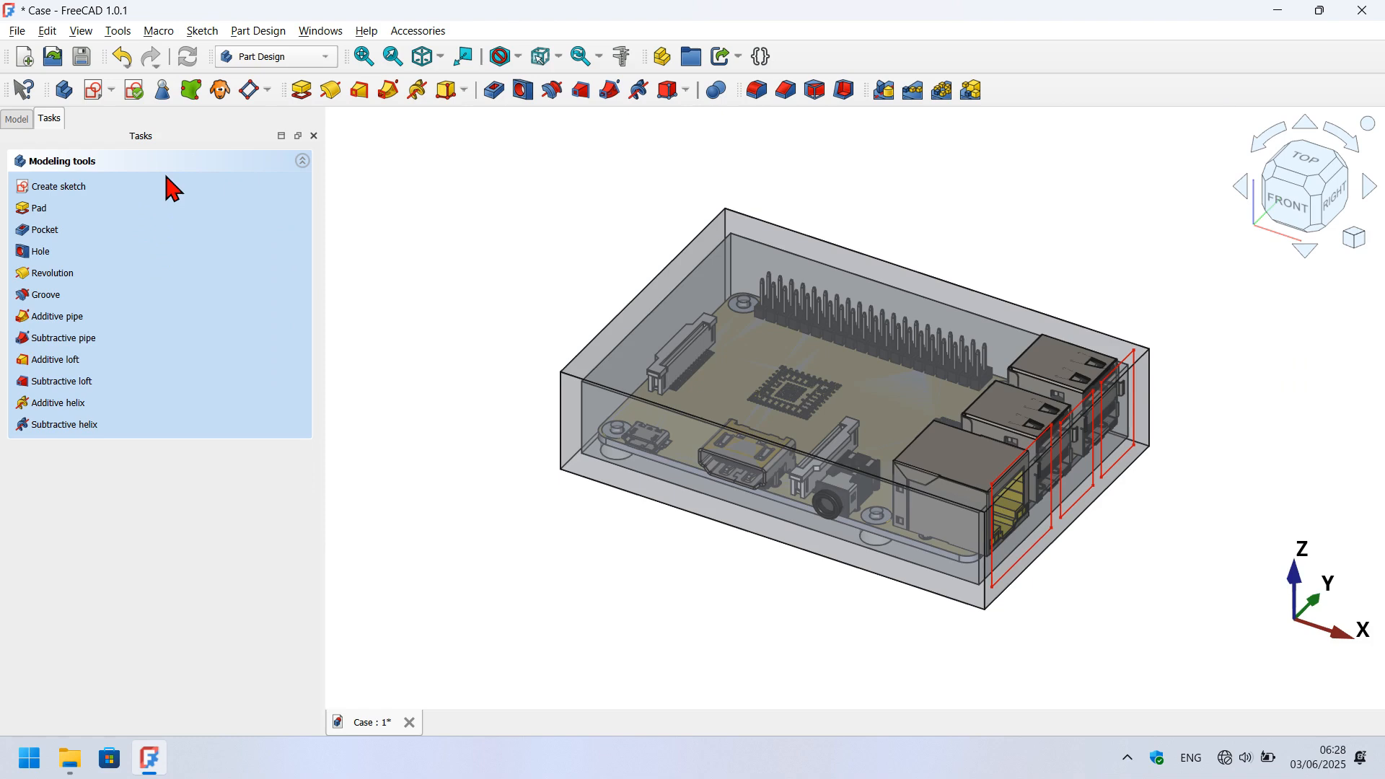
# Hide Pad002 to expose the Ethernet and USB connectors behind the rectangles of Sketch004.
pyautogui.click(17, 120)
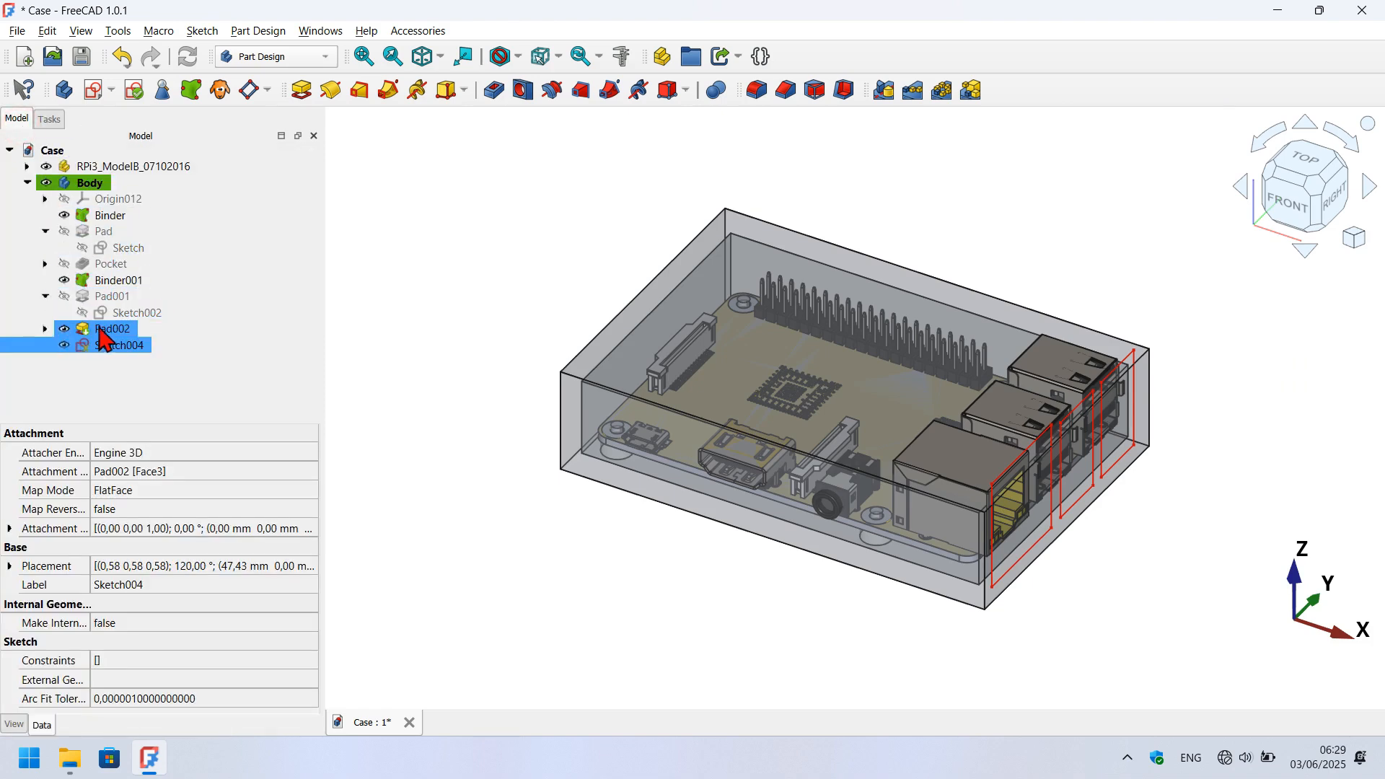
pyautogui.click(64, 329)
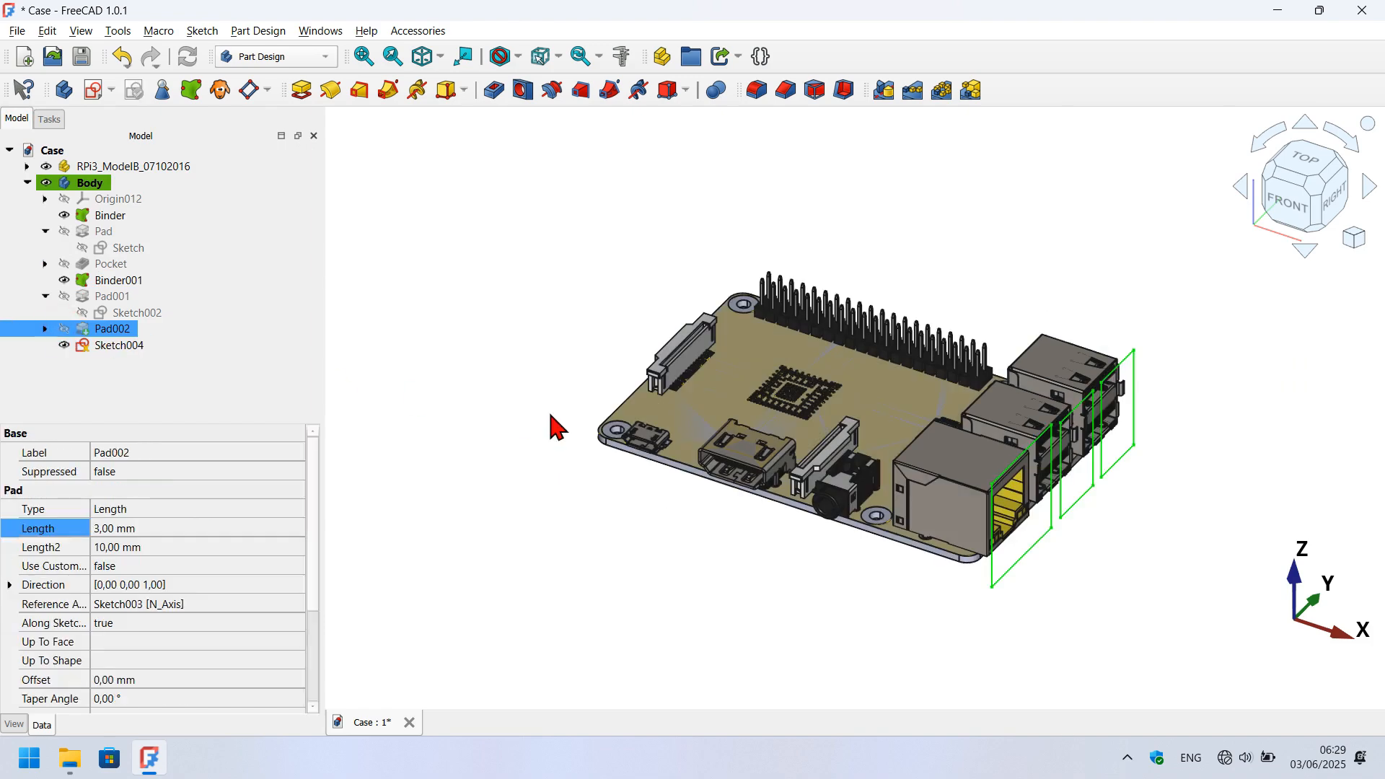
pyautogui.scroll(5, 1096, 515)
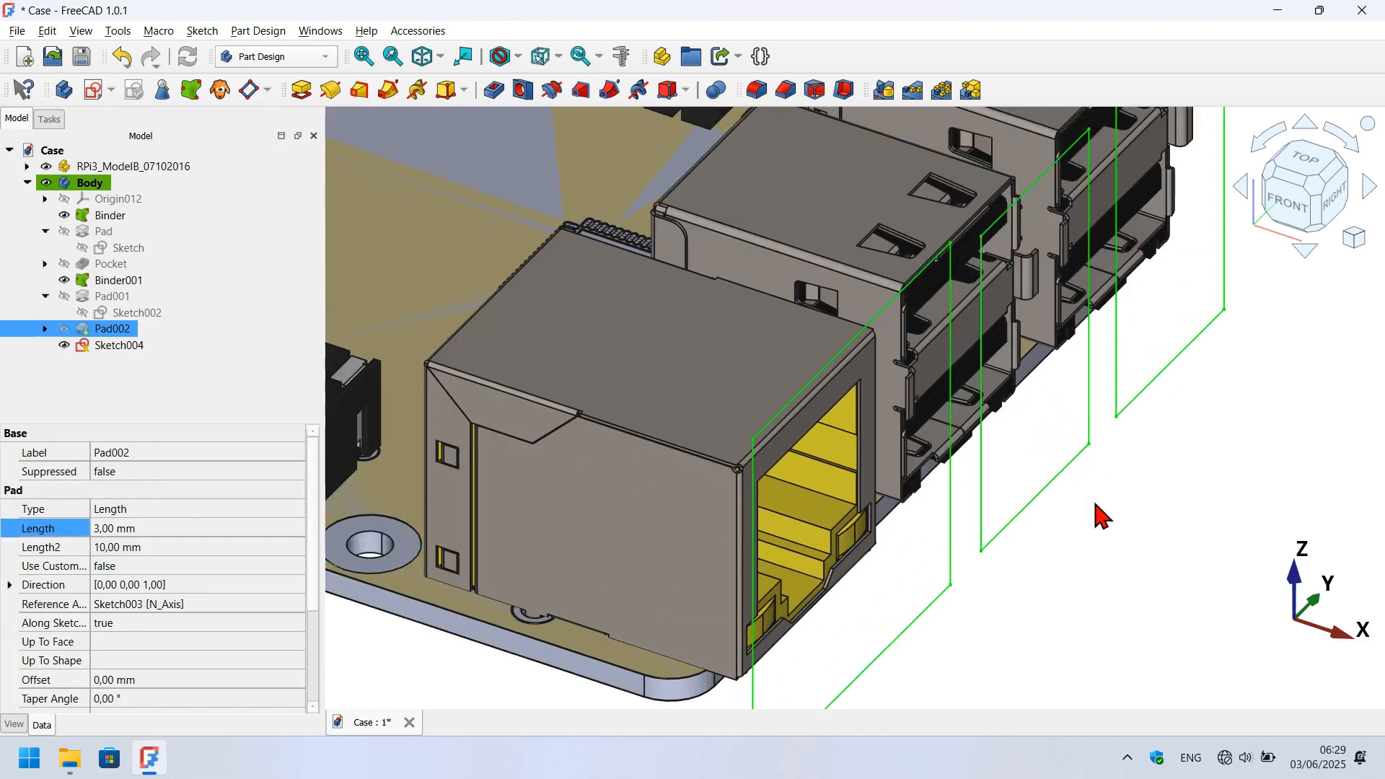
# Create a sub-shape binder from the Ethernet port's front face and the small corner faces on the fronts of both USB blocks.
pyautogui.click(850, 395)
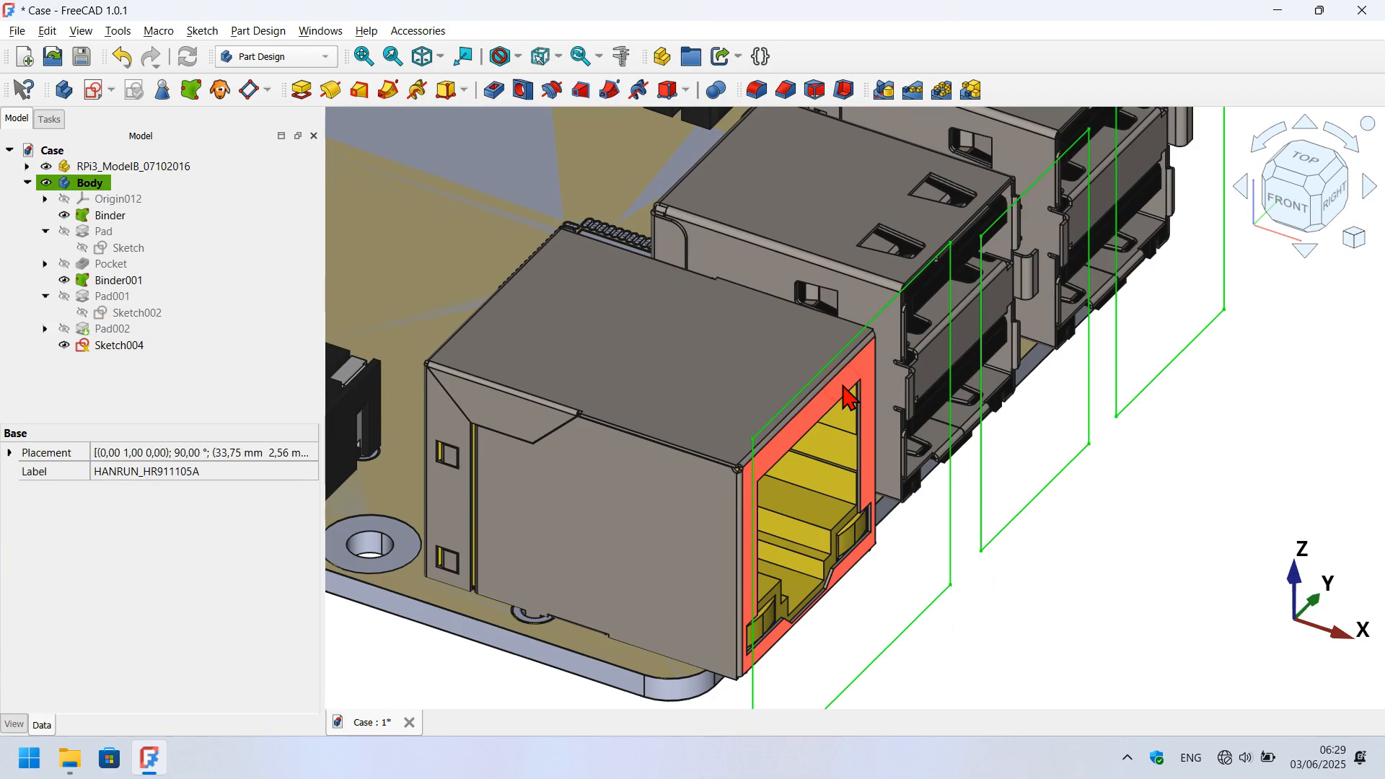
pyautogui.scroll(-2, 858, 360)
pyautogui.scroll(8, 878, 260)
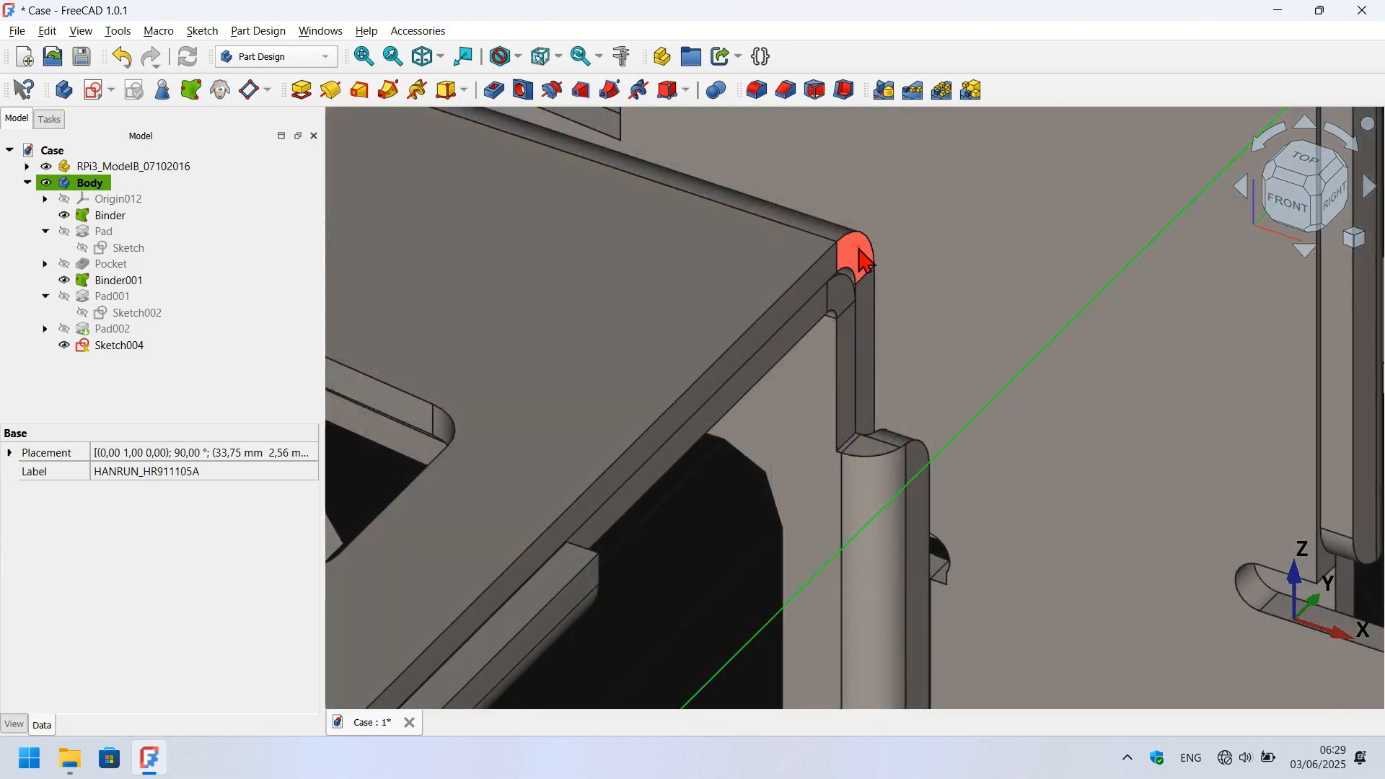
pyautogui.scroll(-6, 916, 187)
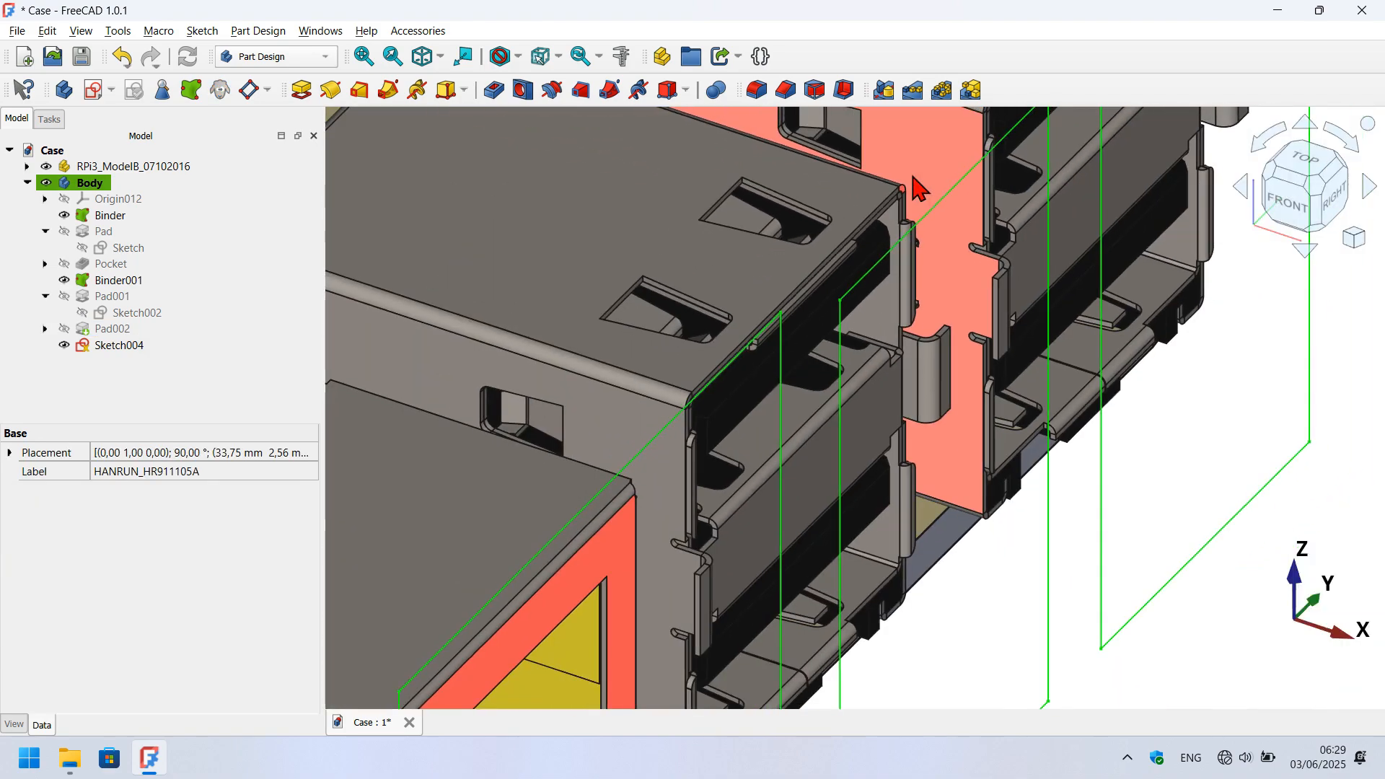
pyautogui.scroll(-2, 916, 188)
pyautogui.scroll(5, 789, 575)
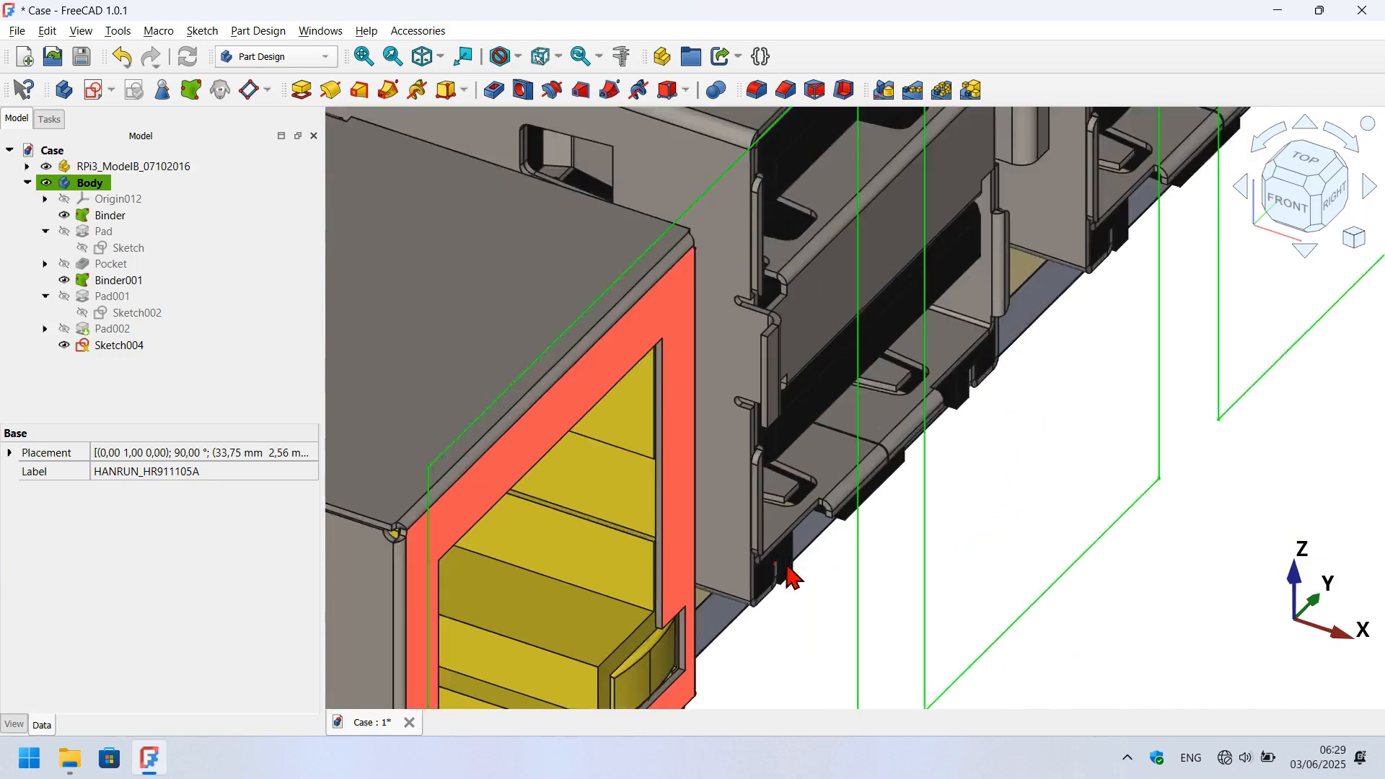
pyautogui.scroll(3, 789, 575)
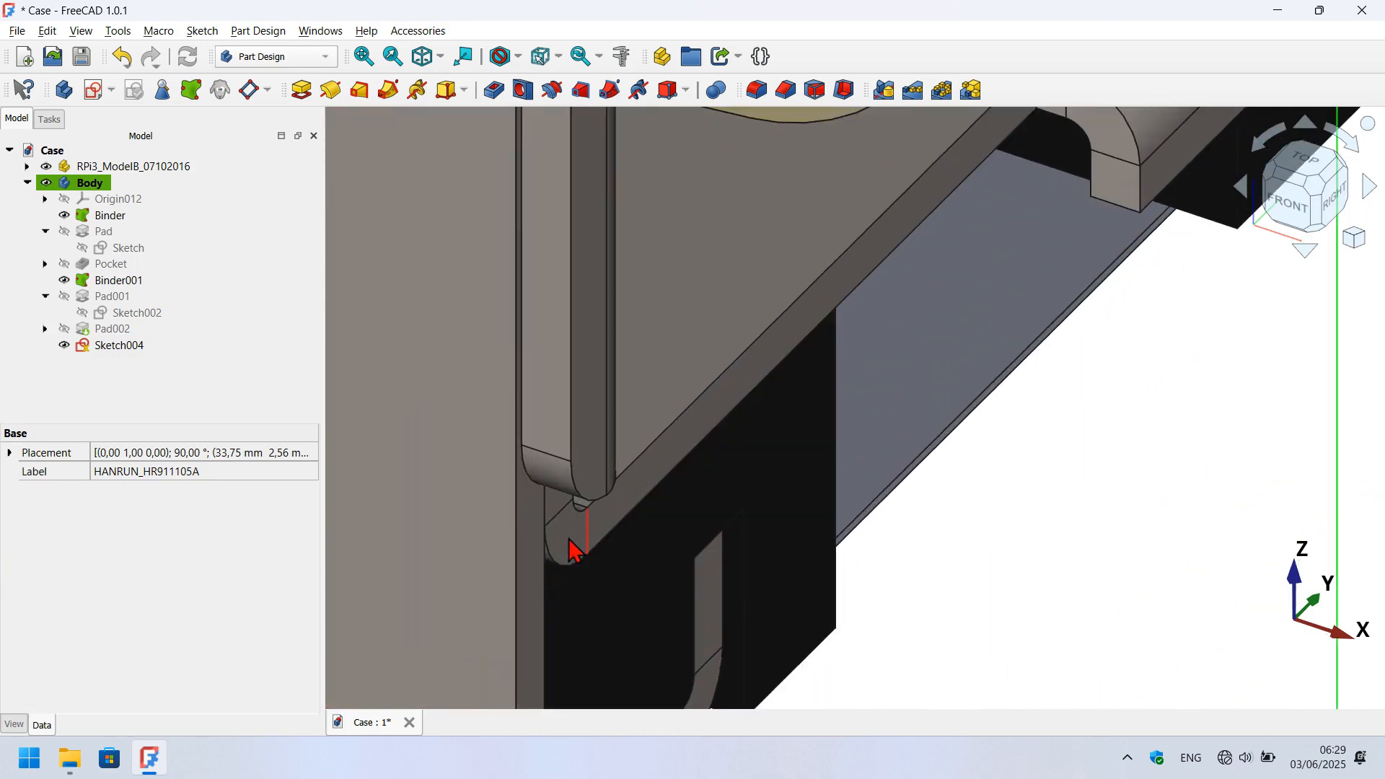
pyautogui.scroll(-4, 791, 552)
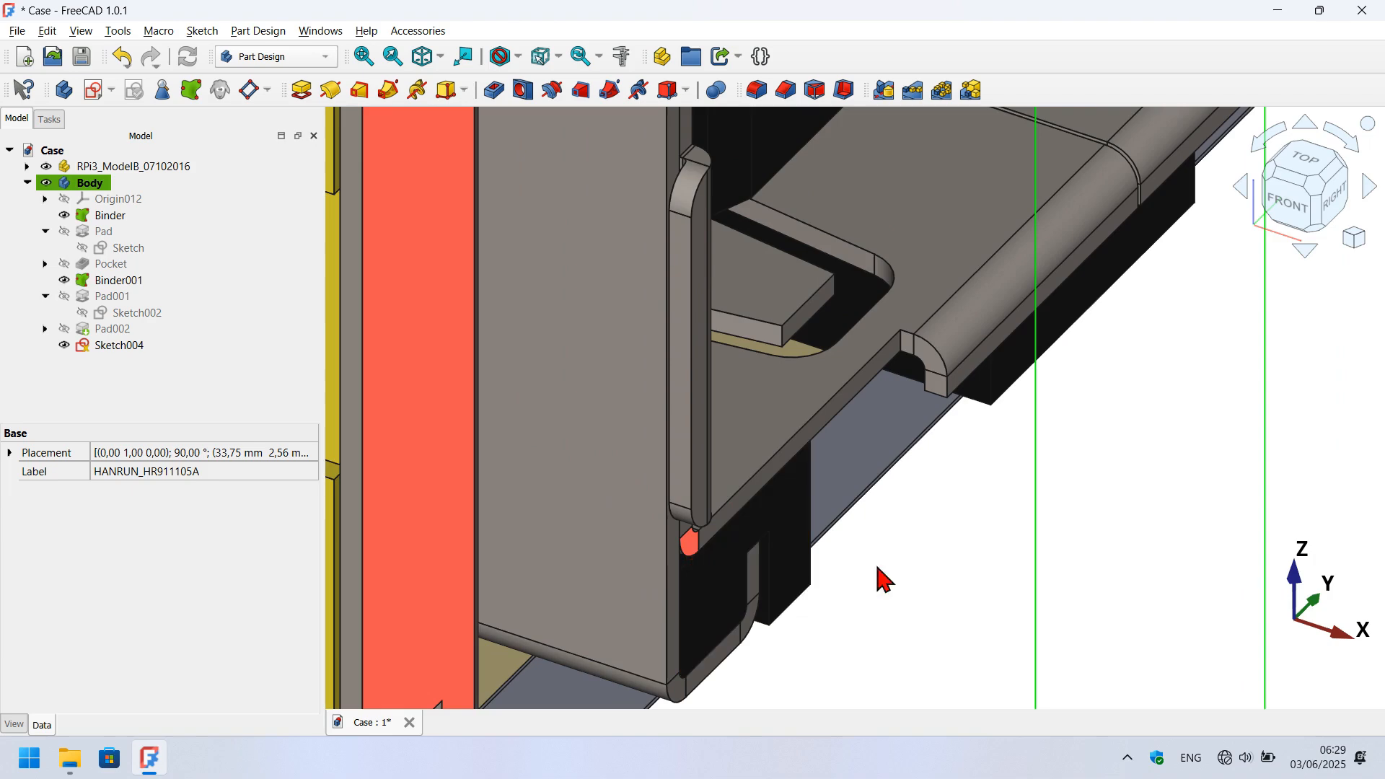
pyautogui.moveTo(993, 582); pyautogui.dragTo(954, 584, button='middle')
pyautogui.scroll(-3, 959, 591)
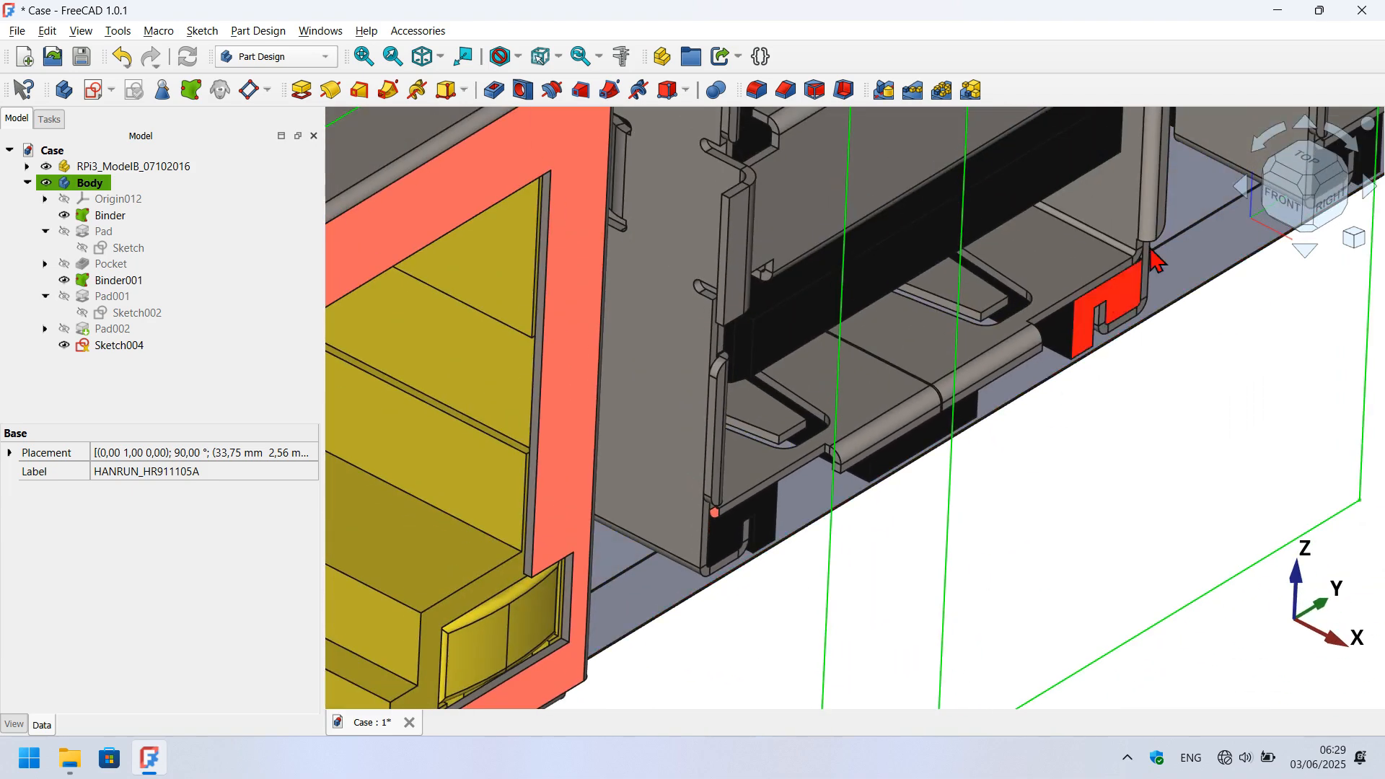
pyautogui.scroll(4, 1198, 219)
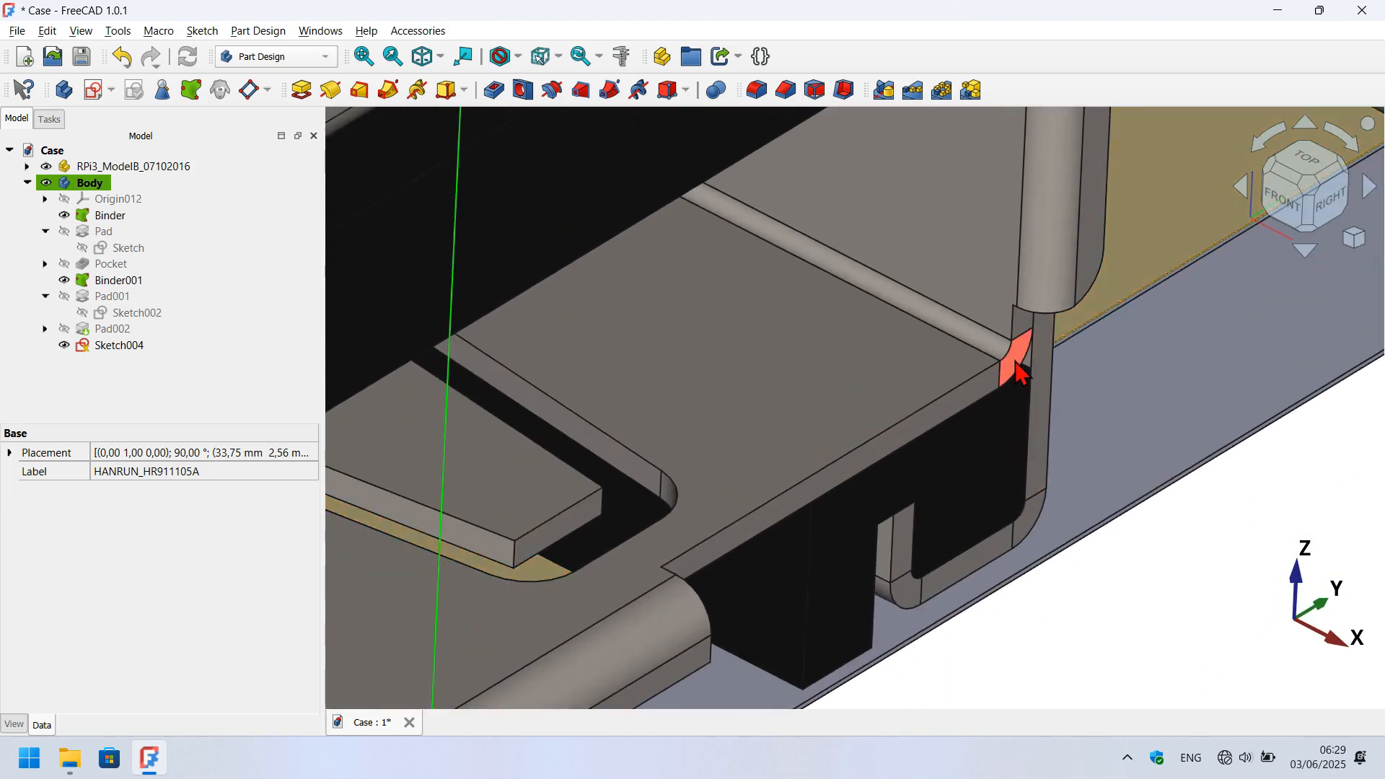
pyautogui.scroll(-3, 1014, 372)
pyautogui.scroll(5, 1162, 170)
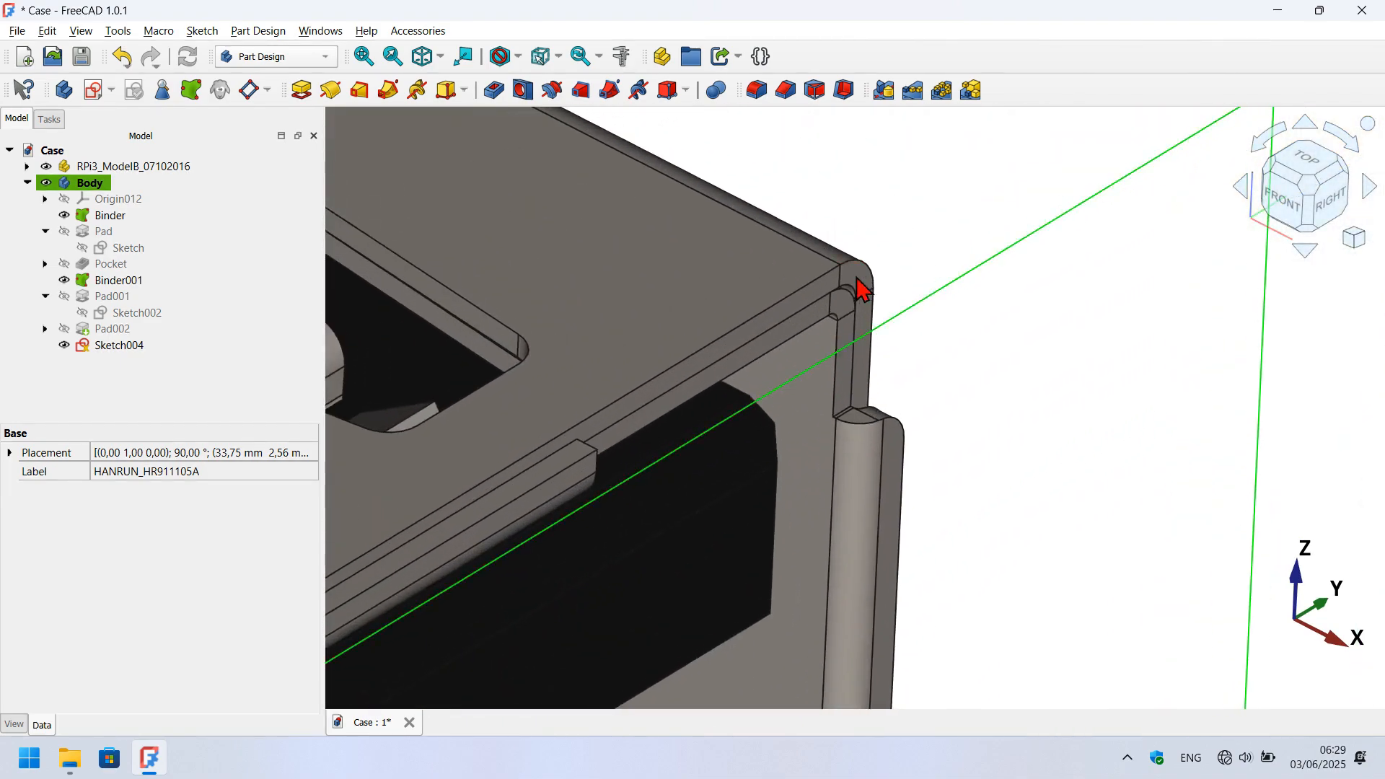
pyautogui.scroll(4, 858, 285)
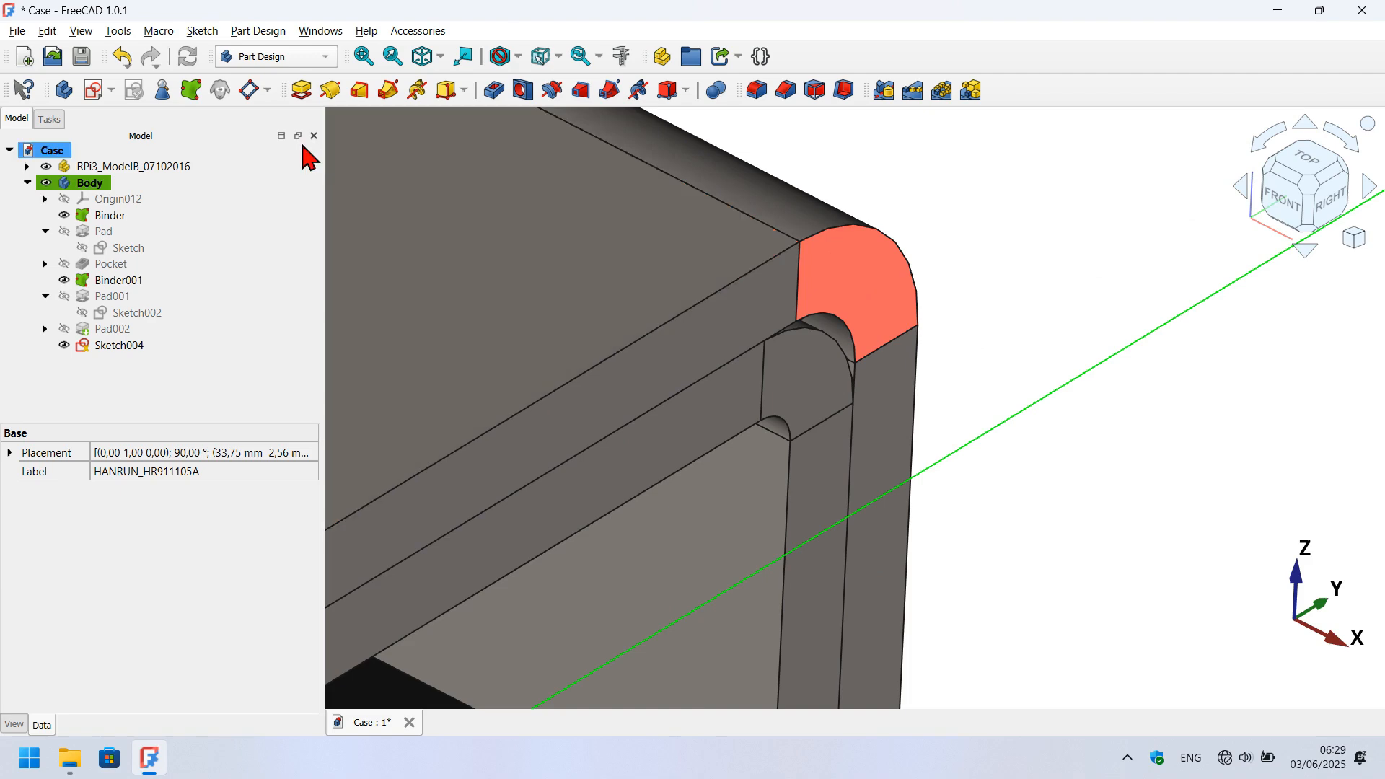
pyautogui.click(192, 91)
pyautogui.click(191, 197)
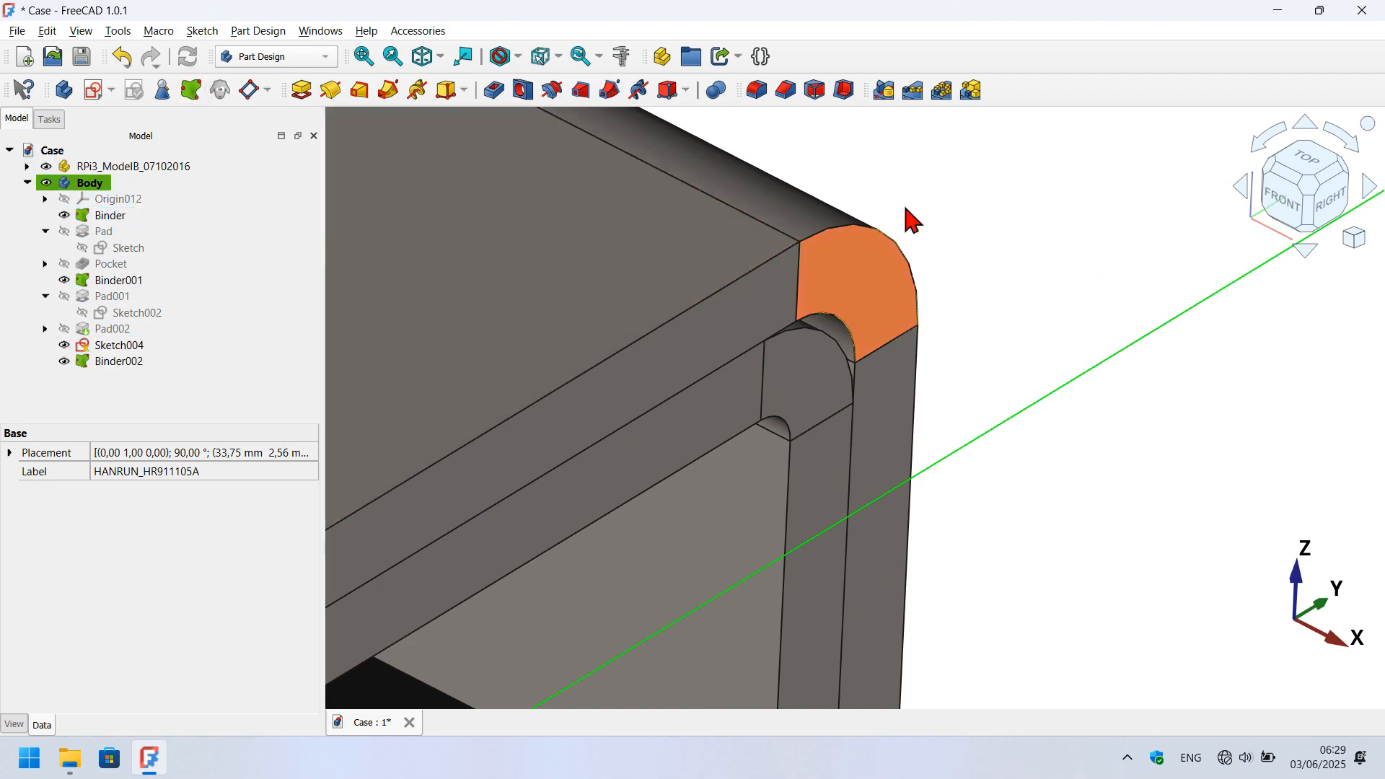
# Reopen Sketch004 for editing and hide the Raspberry Pi model and Pad002 so only the binders remain behind it.
pyautogui.click(906, 209)
pyautogui.press('v')
pyautogui.press('f')
pyautogui.click(144, 347)
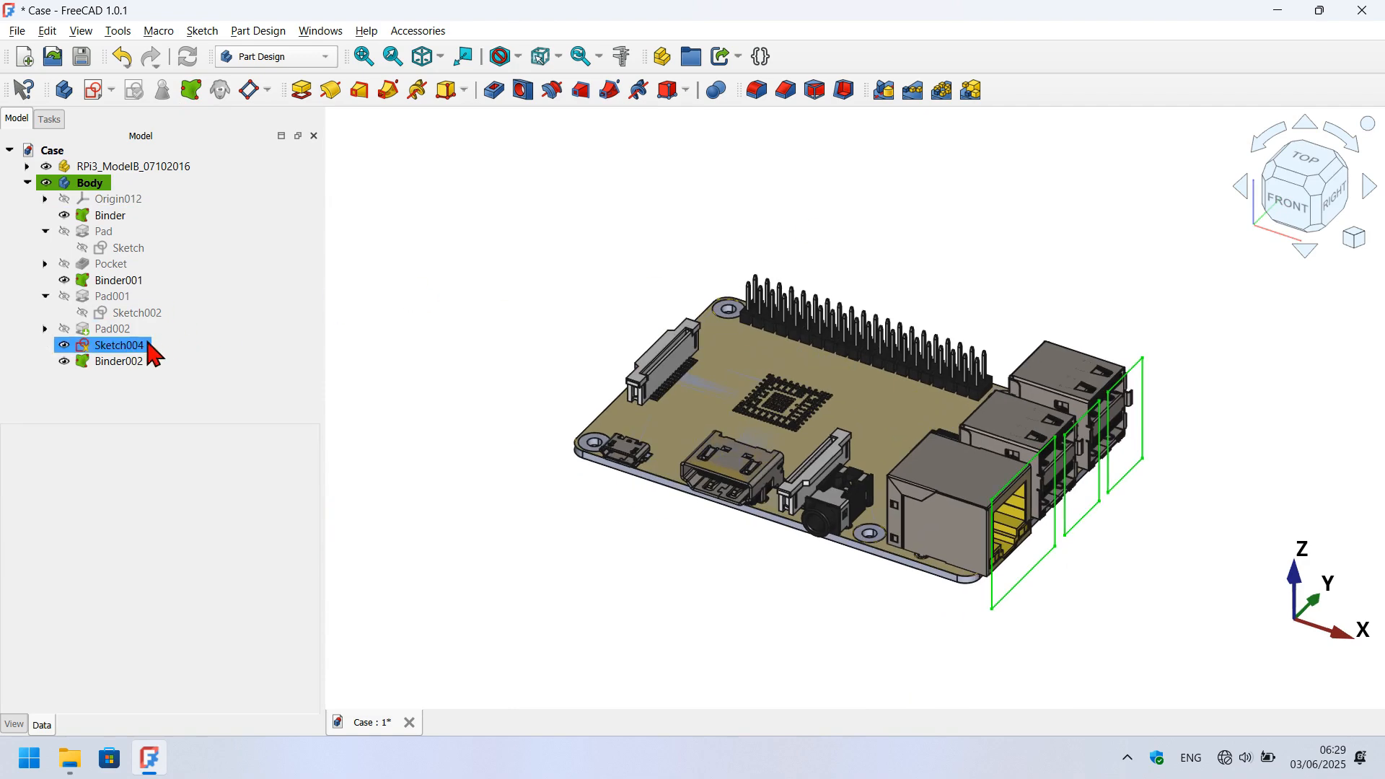
pyautogui.doubleClick(124, 347)
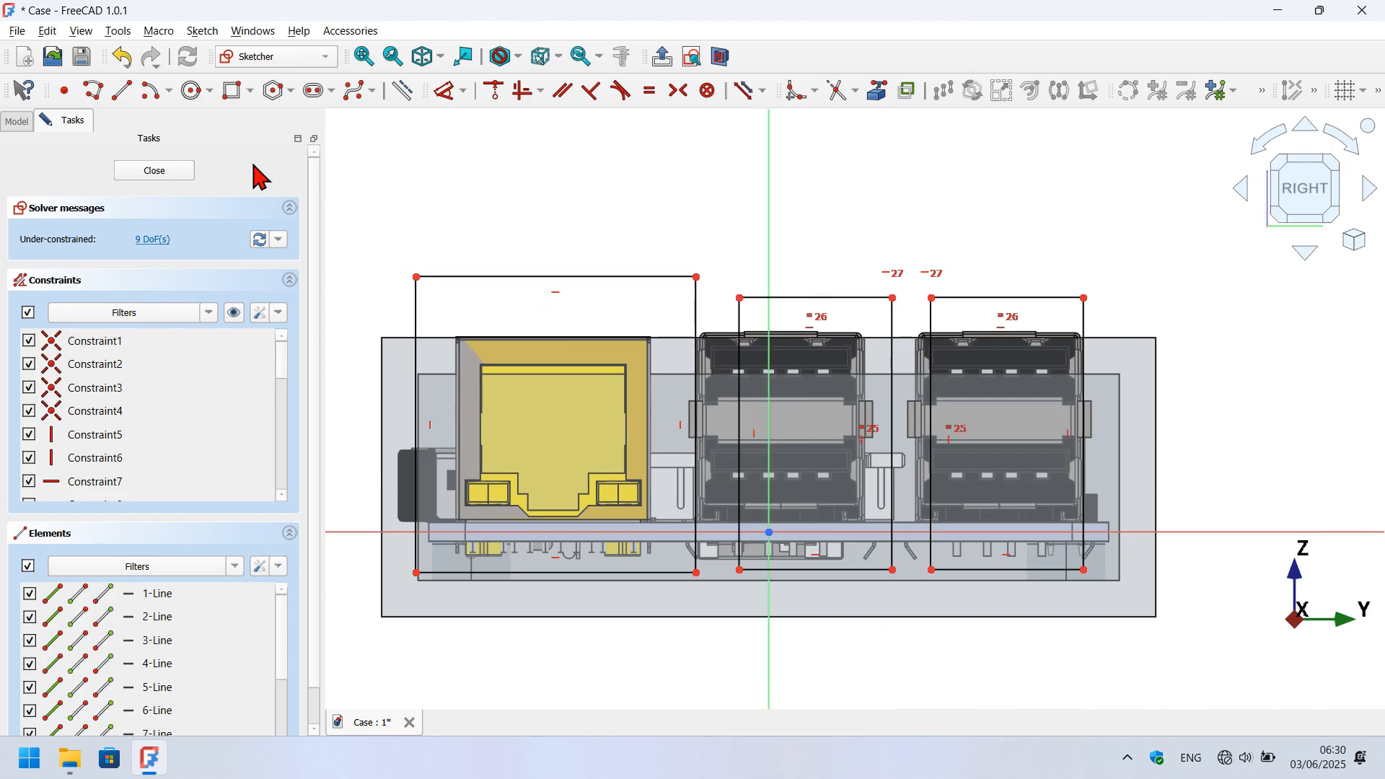
pyautogui.click(10, 123)
pyautogui.click(42, 171)
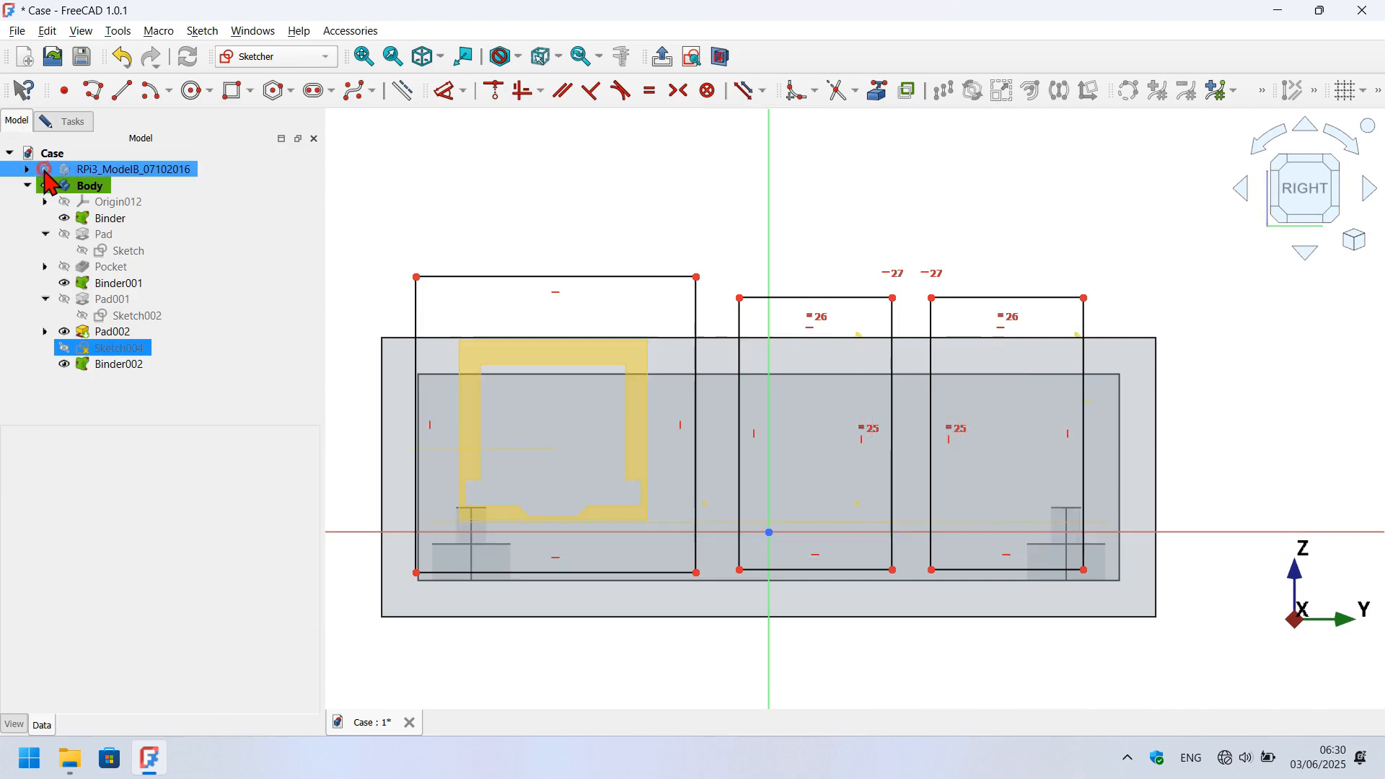
pyautogui.click(64, 332)
pyautogui.click(853, 179)
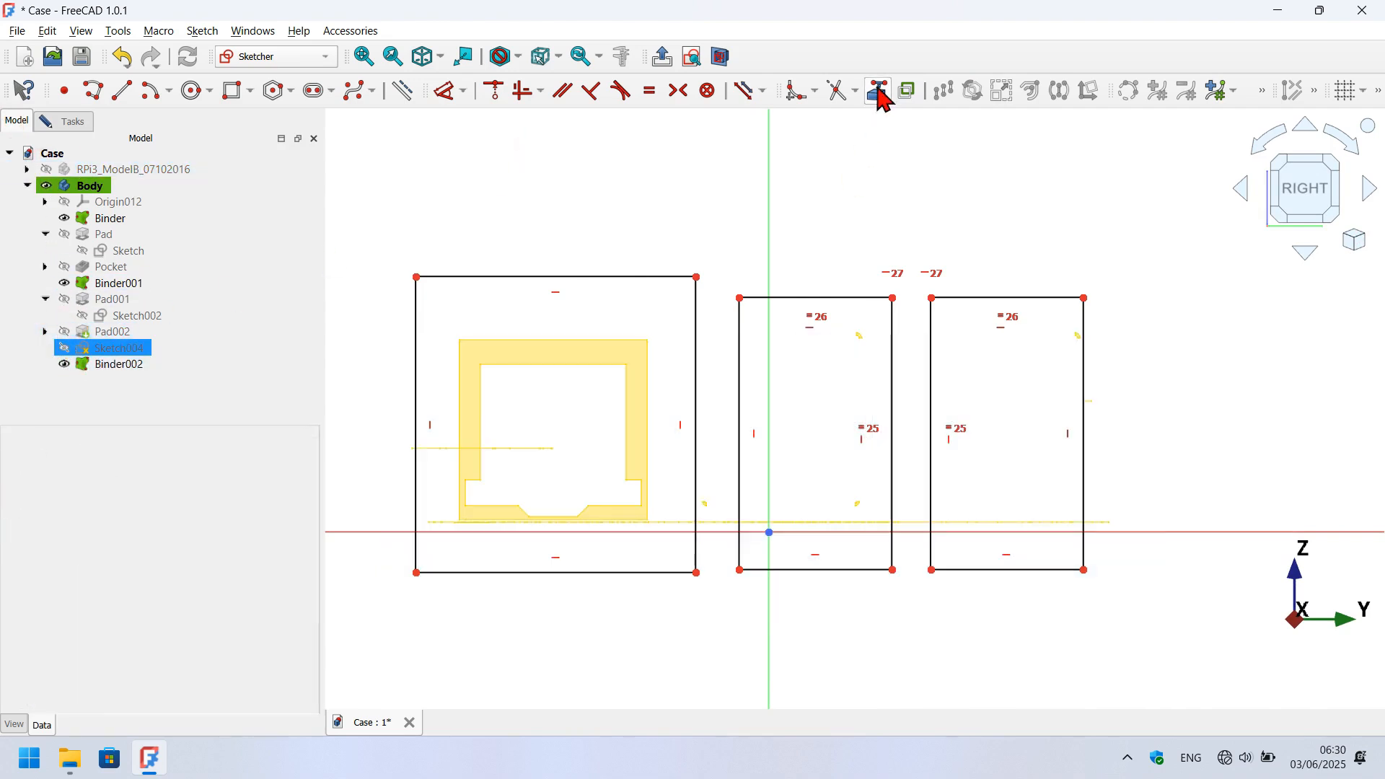
# Project the Ethernet face's top and bottom edges and the USB corner arcs from the binder into the sketch as external geometry.
pyautogui.click(880, 93)
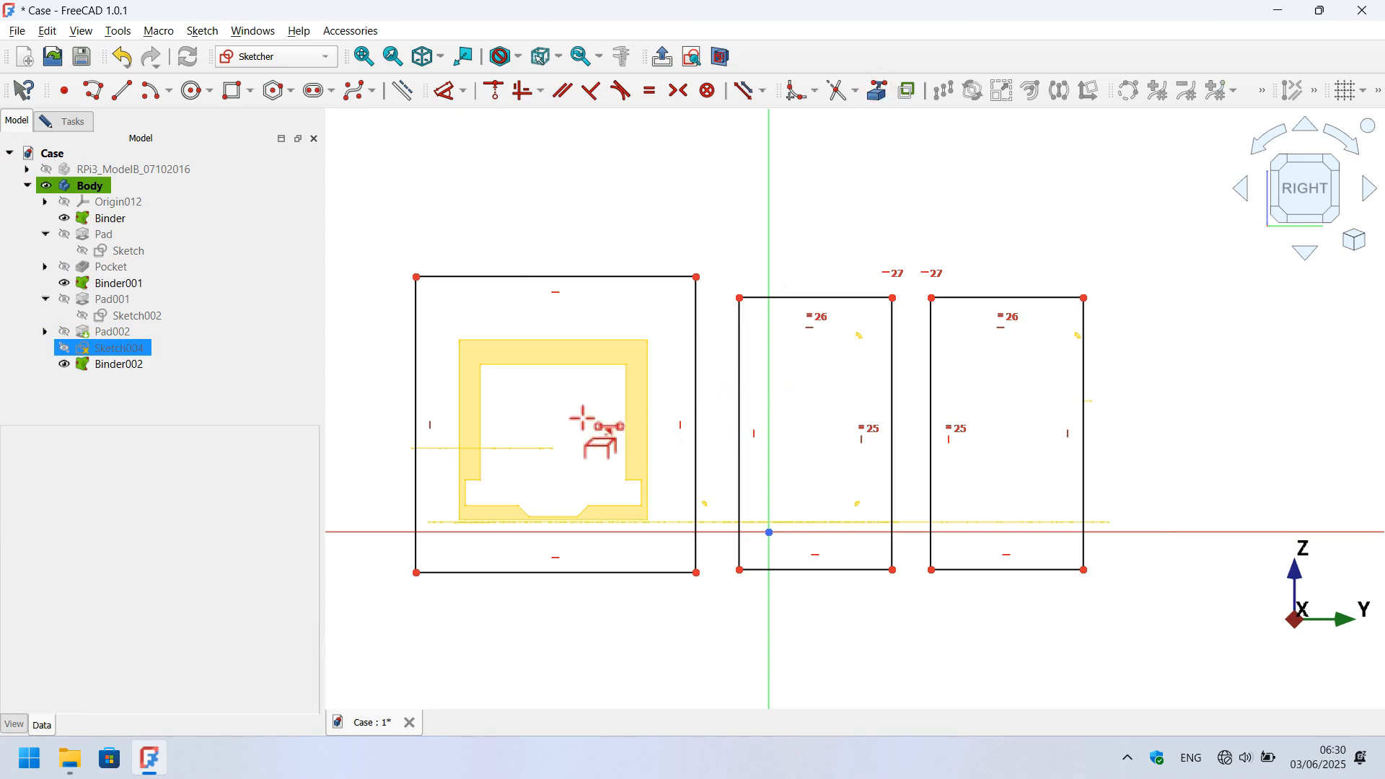
pyautogui.click(599, 341)
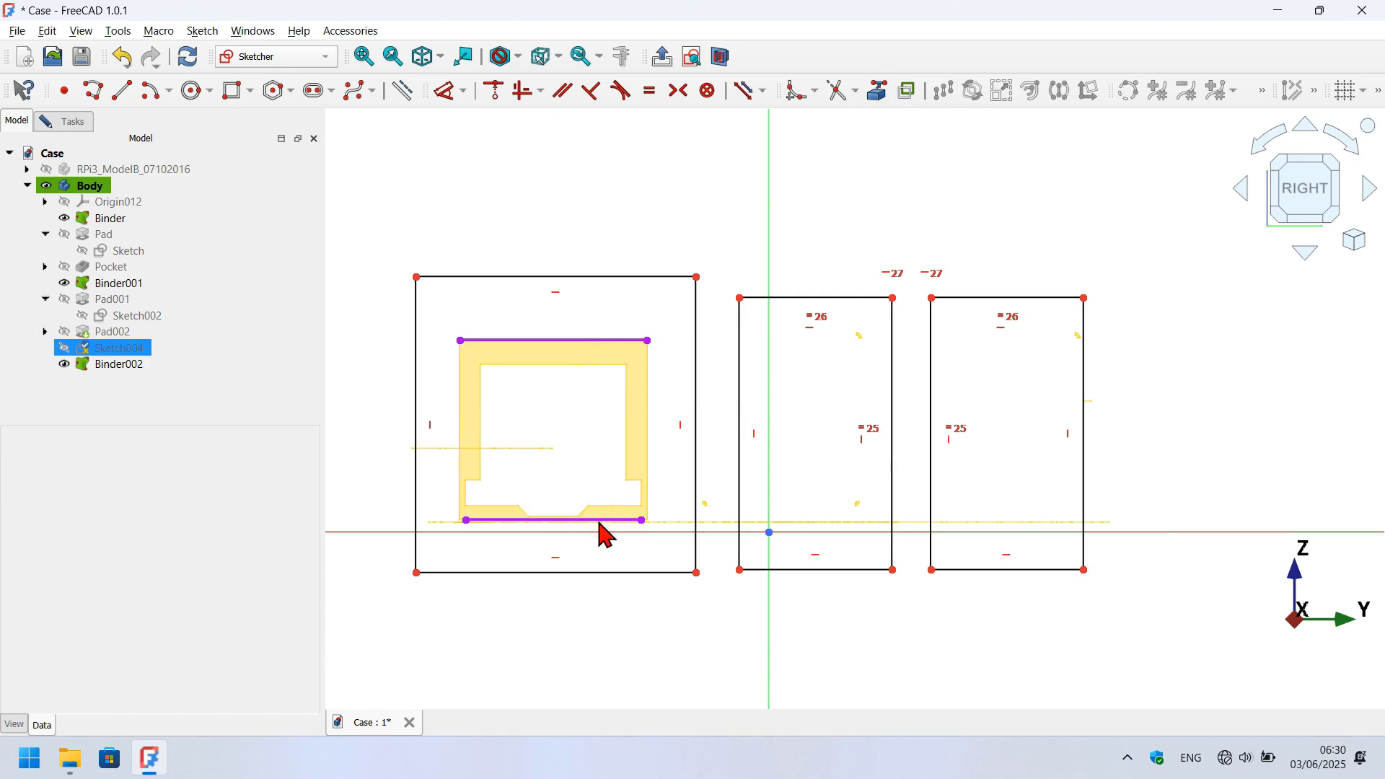
pyautogui.scroll(6, 866, 324)
pyautogui.click(873, 309)
pyautogui.scroll(-5, 942, 228)
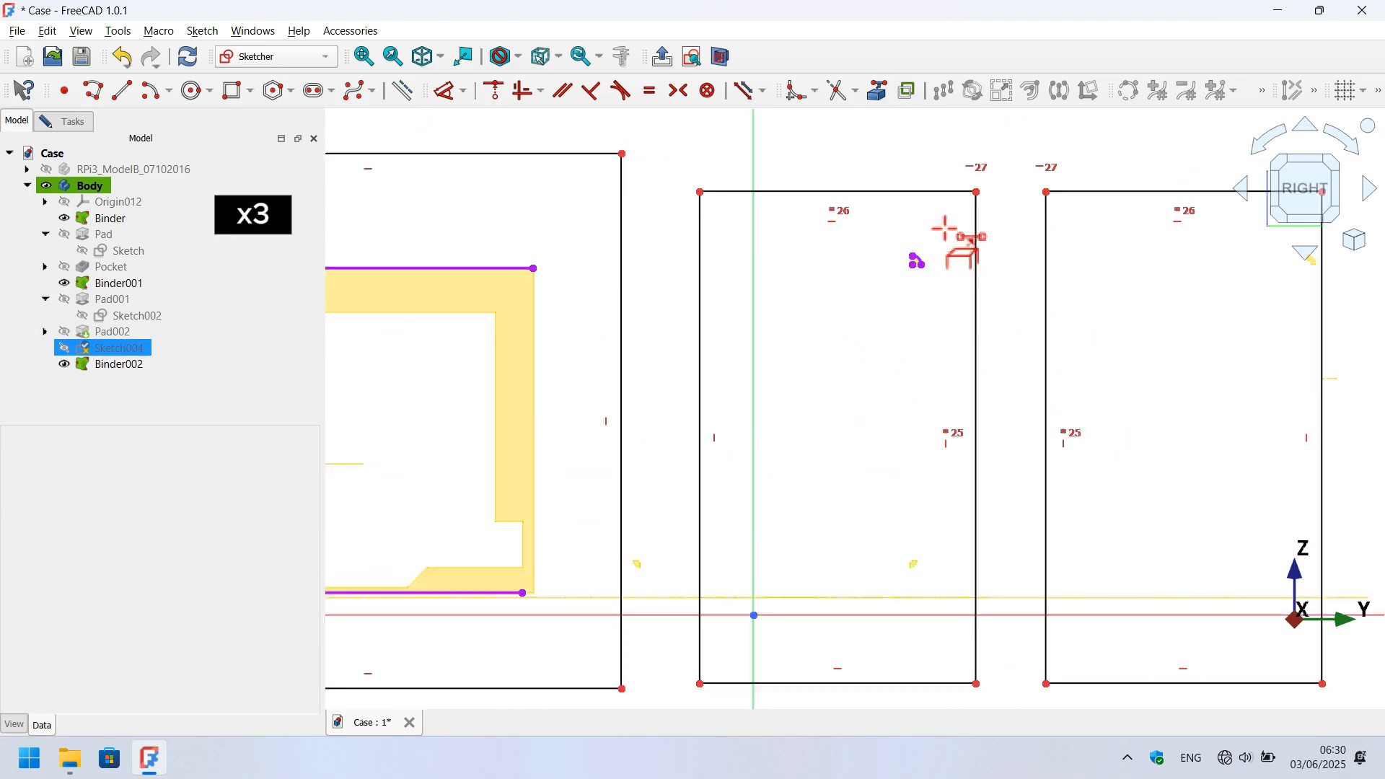
pyautogui.scroll(3, 748, 536)
pyautogui.click(614, 491)
pyautogui.click(1096, 492)
pyautogui.scroll(-5, 1110, 513)
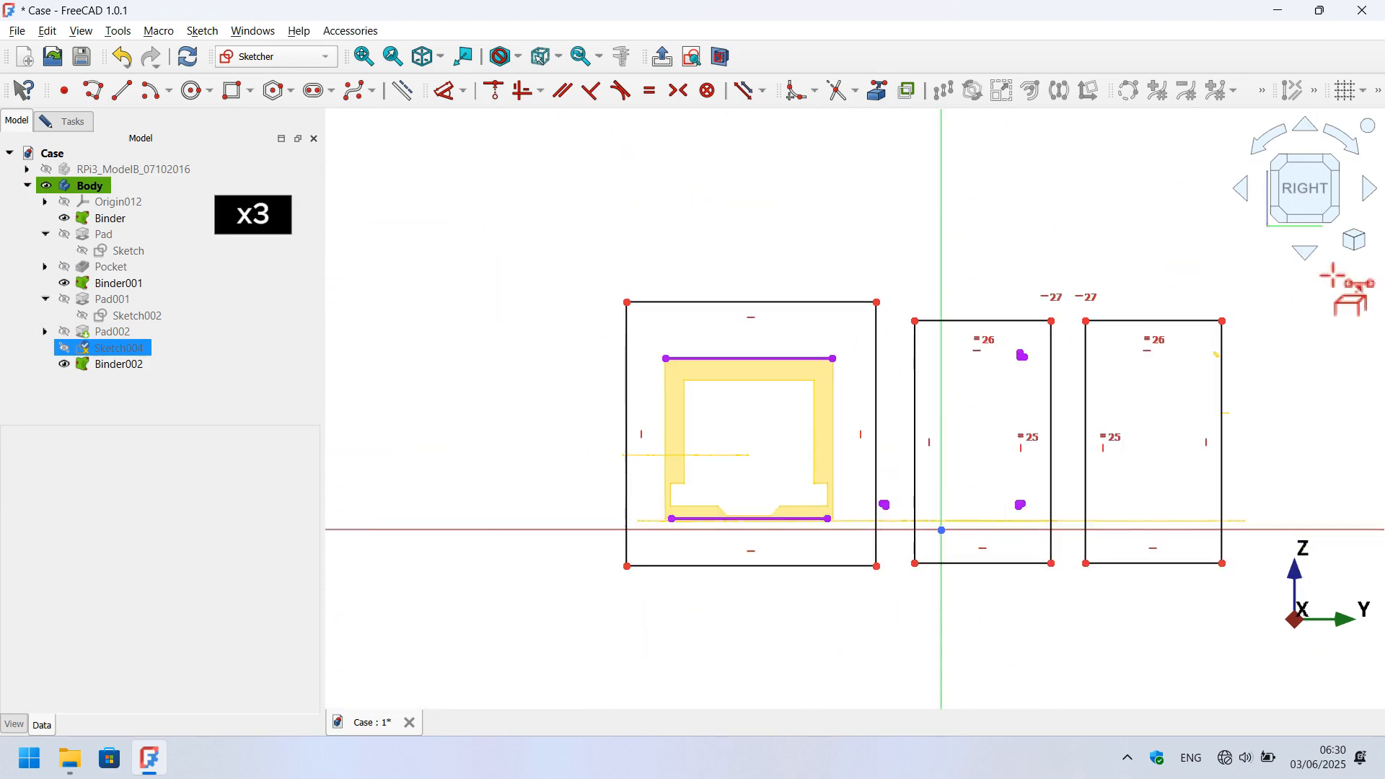
pyautogui.scroll(8, 1246, 380)
pyautogui.click(1062, 138)
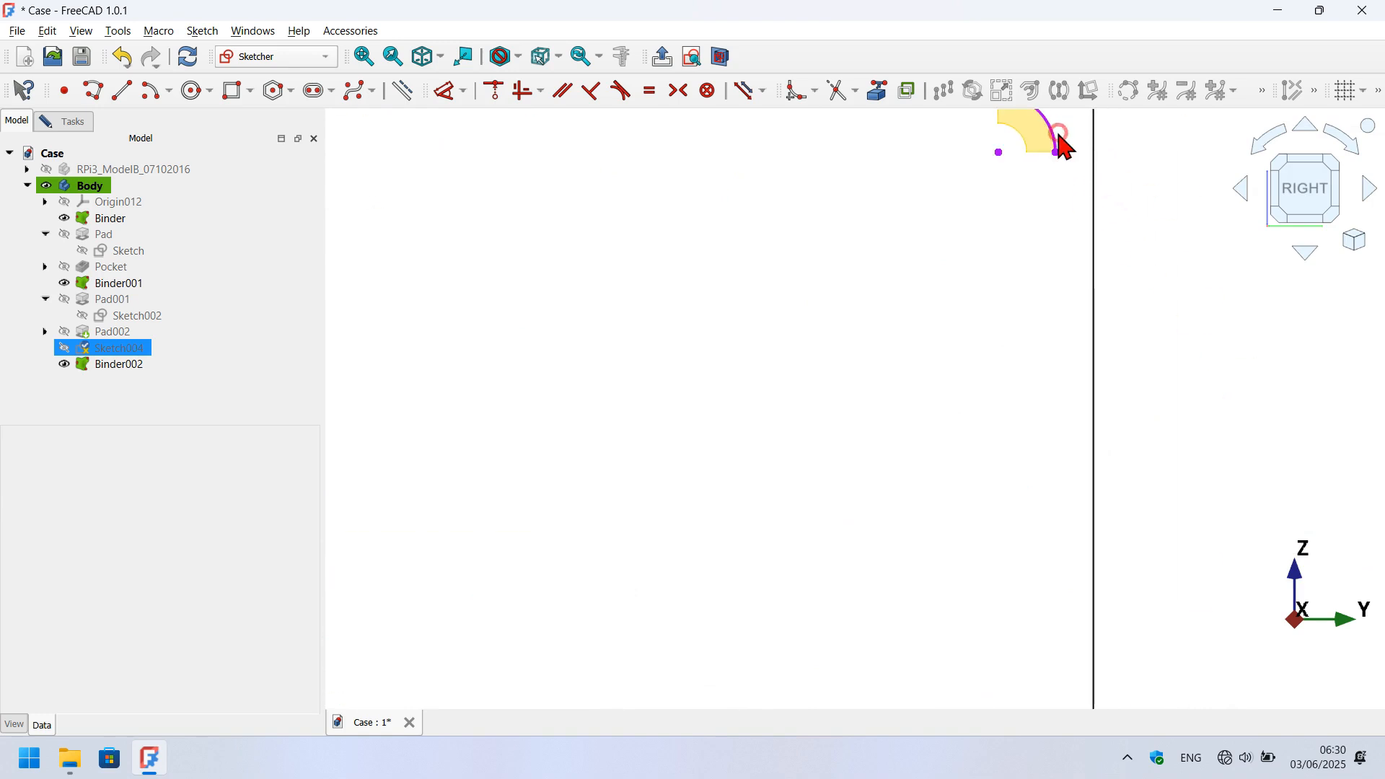
pyautogui.scroll(-6, 1190, 349)
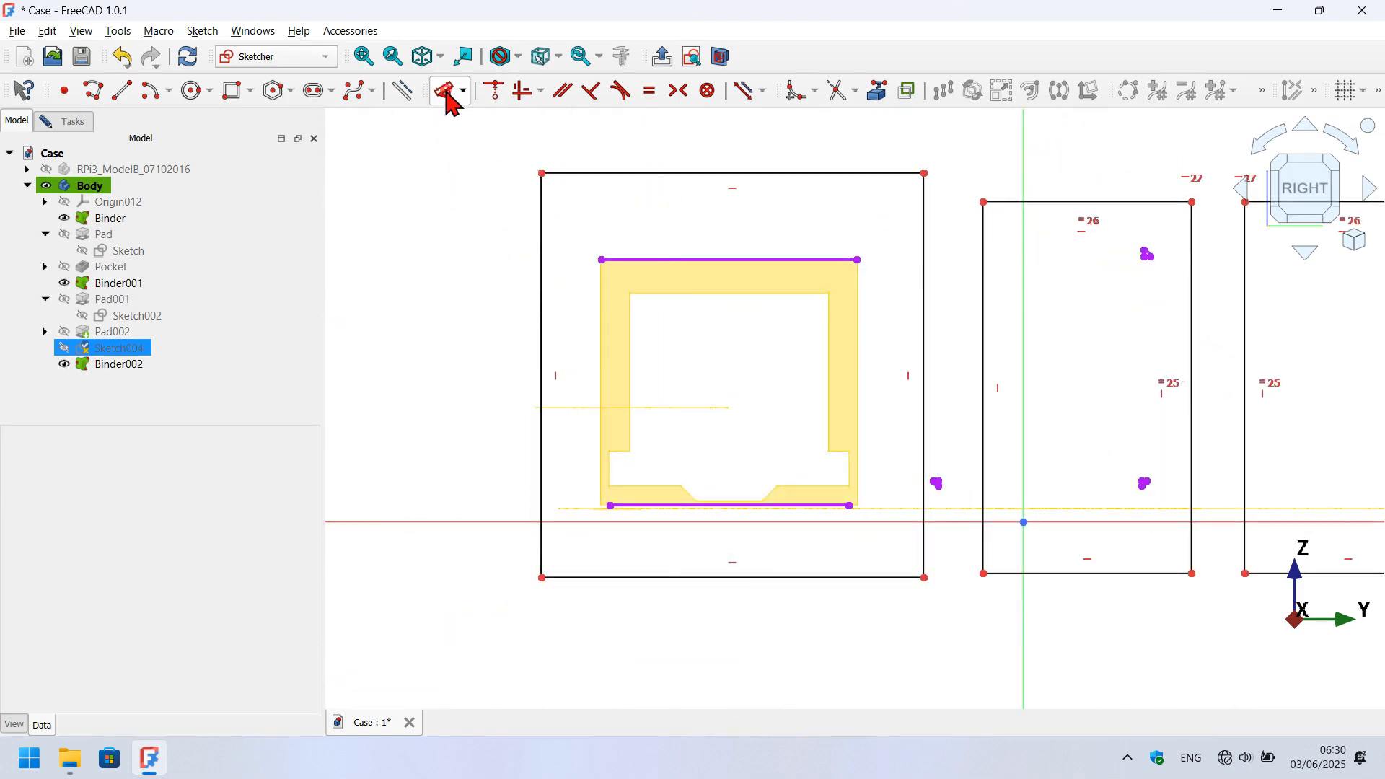
# Dimension the gap between the Ethernet rectangle's top edge and the projected top edge of the port to 1 mm.
pyautogui.click(448, 96)
pyautogui.click(685, 259)
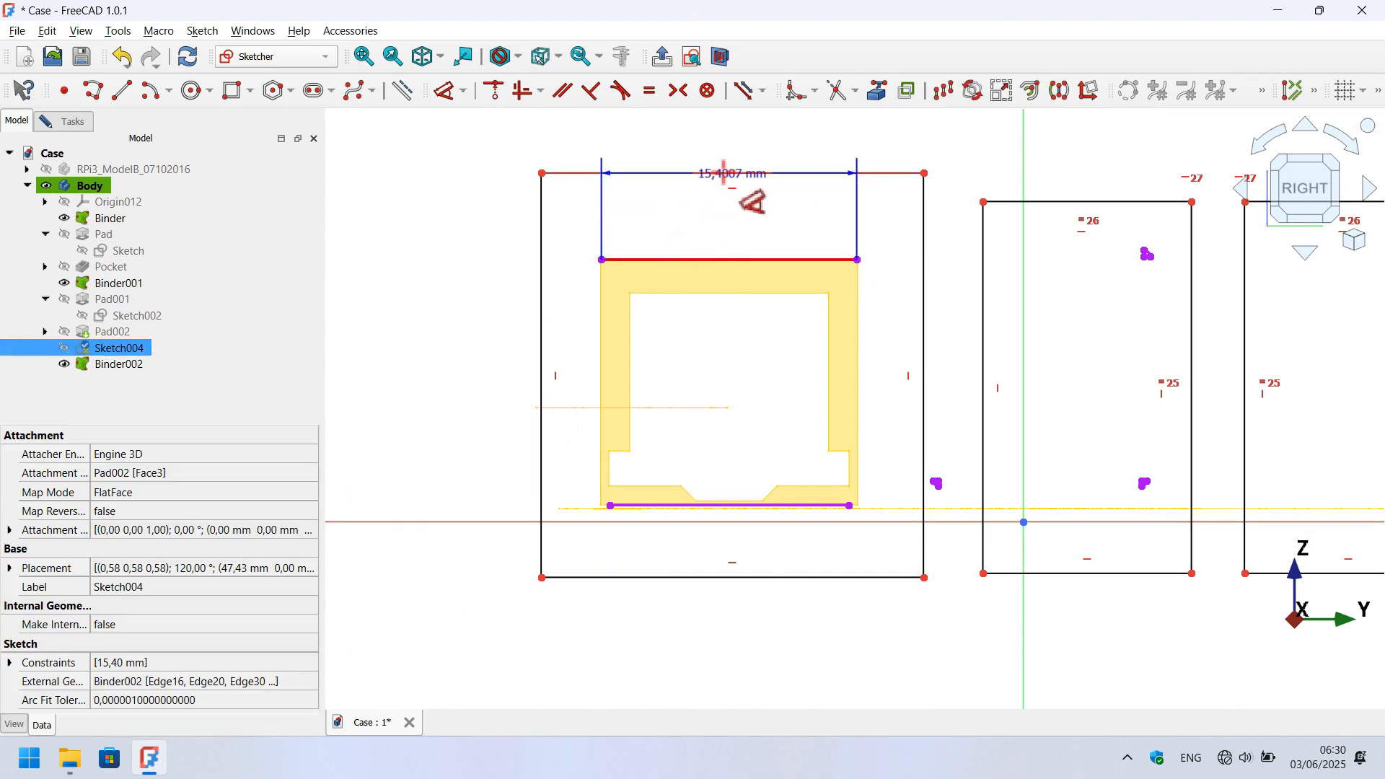
pyautogui.click(725, 173)
pyautogui.click(491, 204)
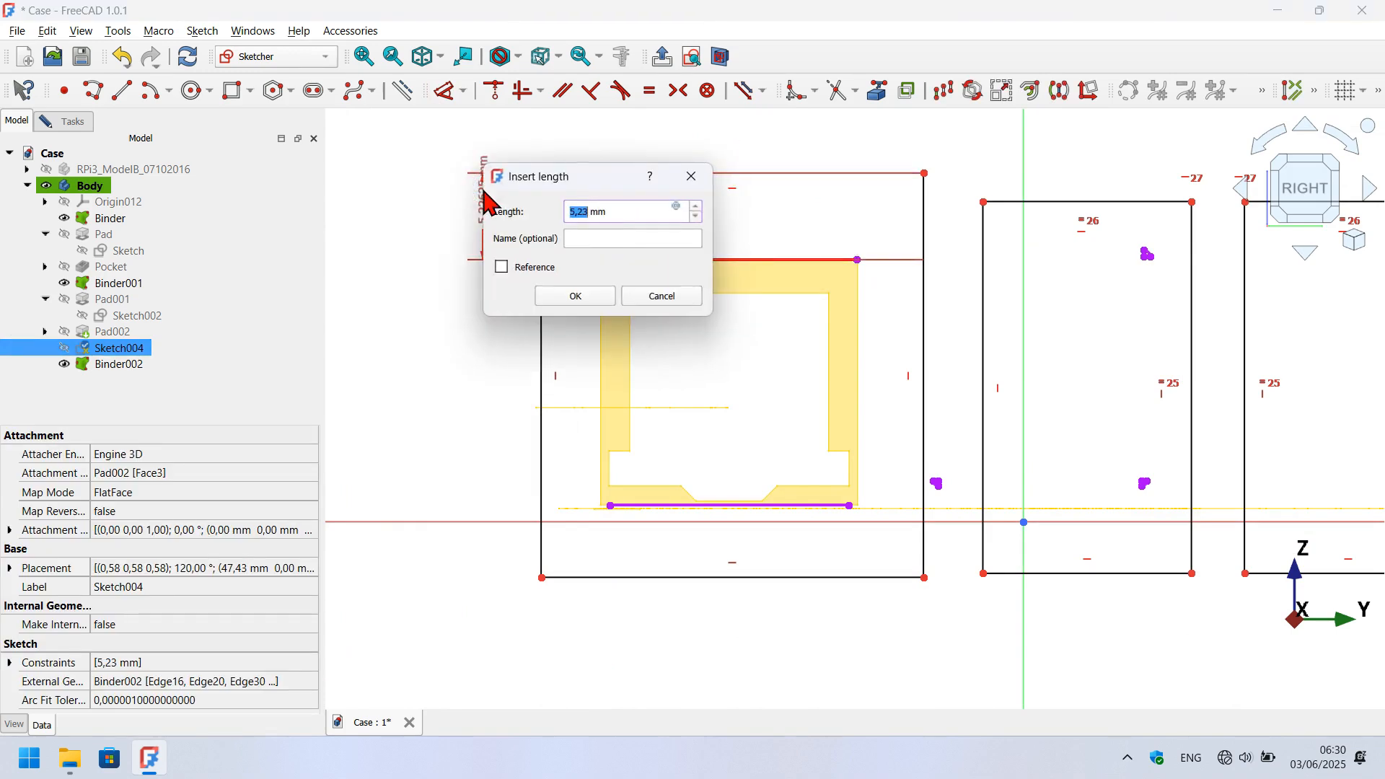
pyautogui.write('1')
pyautogui.press('Return')
# Set the clearances between the Ethernet rectangle's two vertical sides and the ends of the projected top edge to 1 mm each.
pyautogui.click(541, 343)
pyautogui.click(601, 259)
pyautogui.click(589, 156)
pyautogui.write('1')
pyautogui.press('Return')
pyautogui.click(857, 259)
pyautogui.click(924, 263)
pyautogui.click(869, 182)
pyautogui.write('1')
pyautogui.press('Return')
# Dimension the gap between the Ethernet rectangle's bottom edge and the projected bottom edge of the port to 1 mm.
pyautogui.click(750, 505)
pyautogui.click(745, 576)
pyautogui.click(476, 445)
pyautogui.write('1')
pyautogui.press('Return')
pyautogui.scroll(-3, 476, 448)
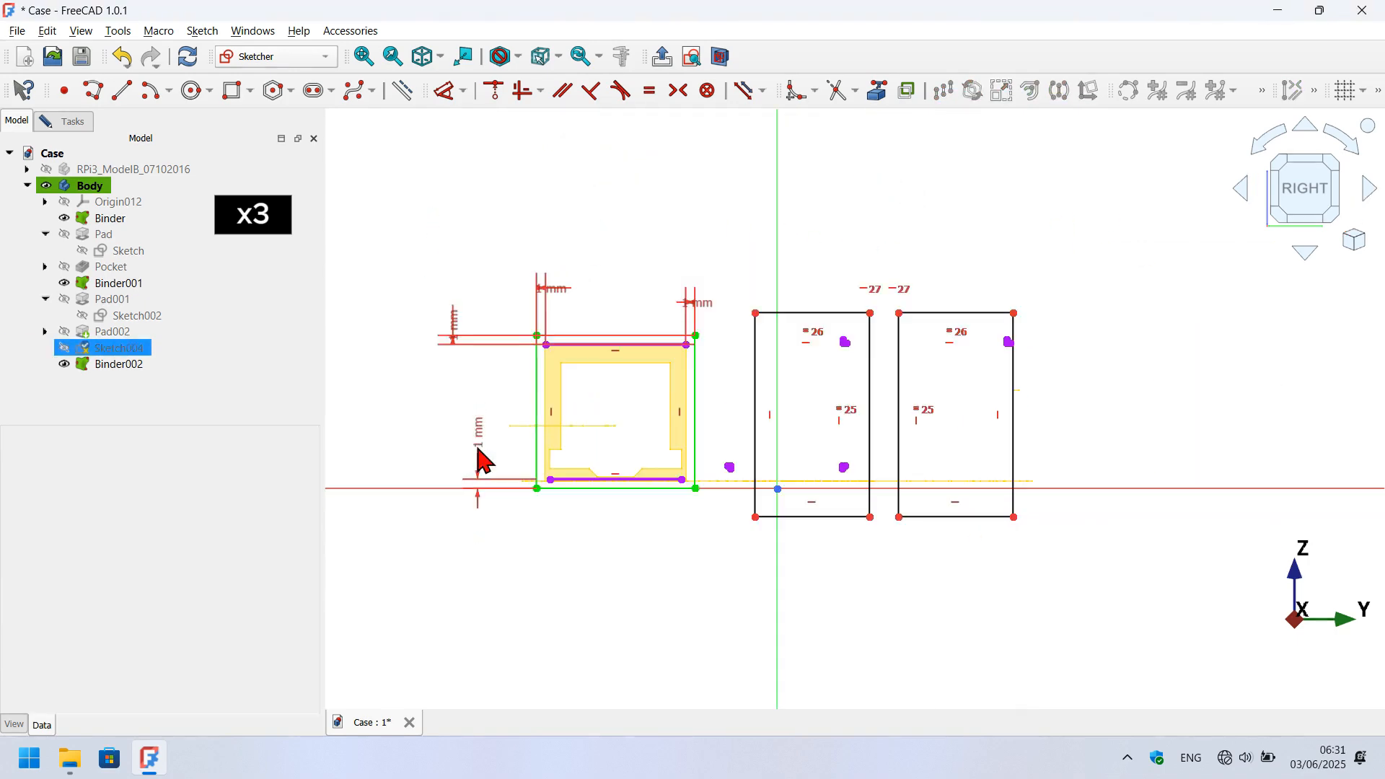
# Set 1 mm clearances from the middle USB rectangle's top edge and right side to the projected upper corner of its USB block.
pyautogui.scroll(3, 792, 397)
pyautogui.click(885, 289)
pyautogui.click(881, 241)
pyautogui.click(855, 176)
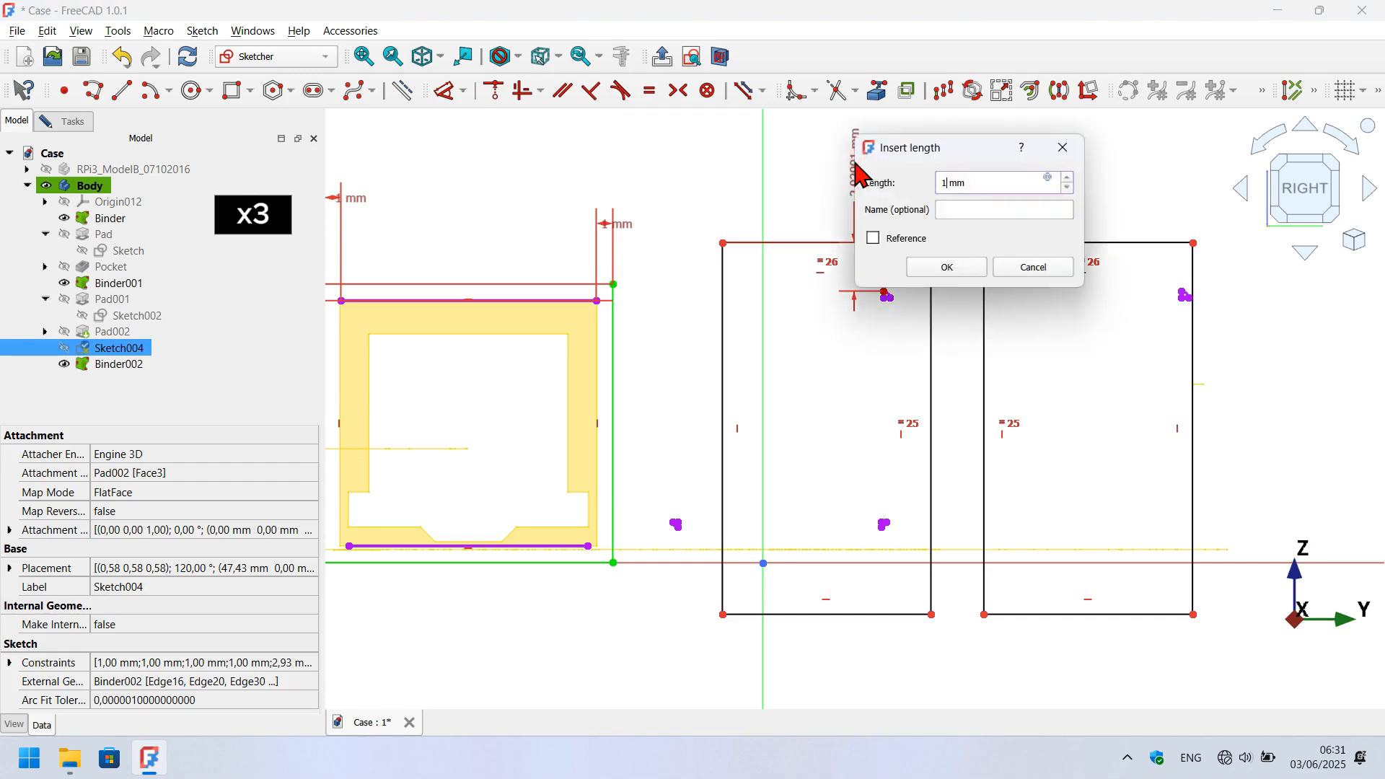
pyautogui.write('1')
pyautogui.press('Return')
pyautogui.click(891, 300)
pyautogui.click(924, 312)
pyautogui.write('1')
pyautogui.press('Return')
# Set 1 mm clearances from the middle USB rectangle's bottom edge and left side to the projected lower corners of its USB block.
pyautogui.click(882, 526)
pyautogui.click(826, 481)
pyautogui.write('1')
pyautogui.press('Return')
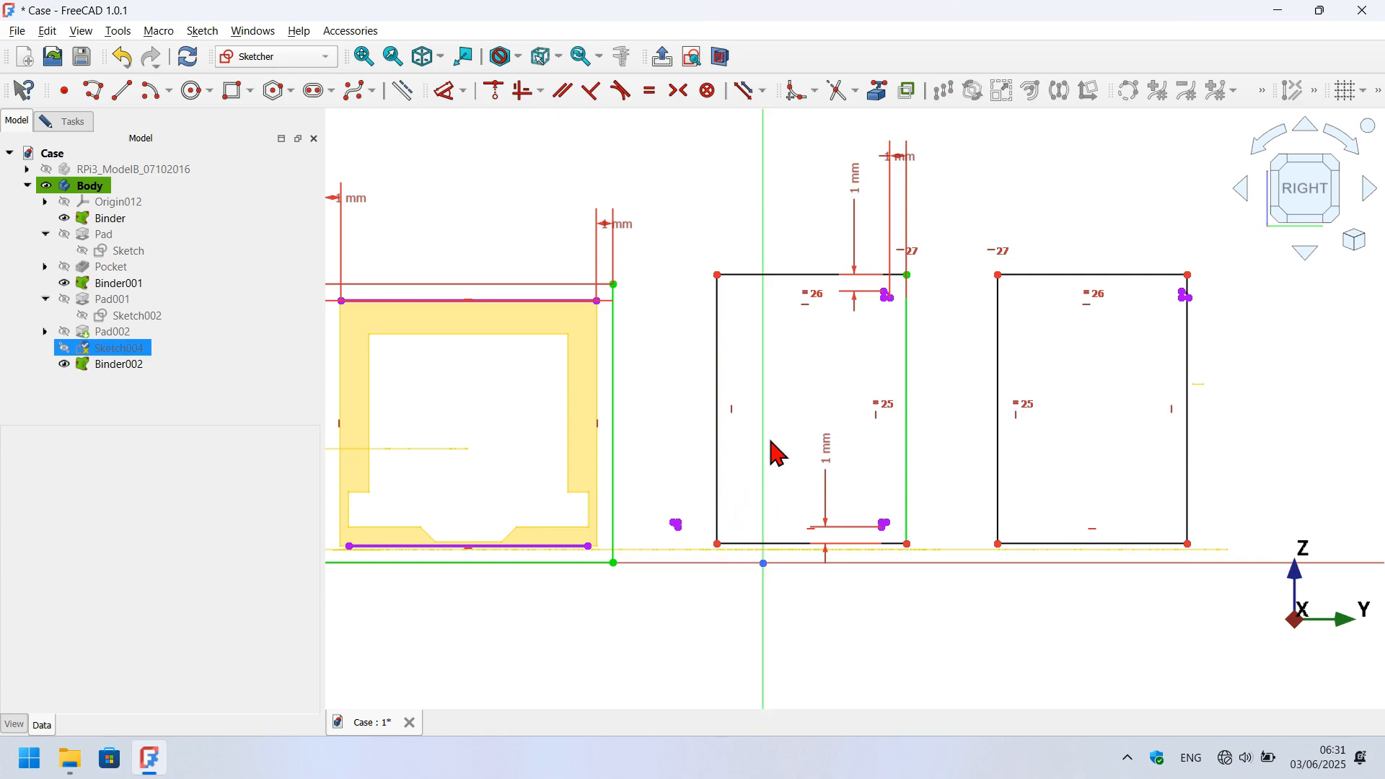
pyautogui.moveTo(716, 447); pyautogui.dragTo(654, 454)
pyautogui.click(696, 414)
pyautogui.click(445, 90)
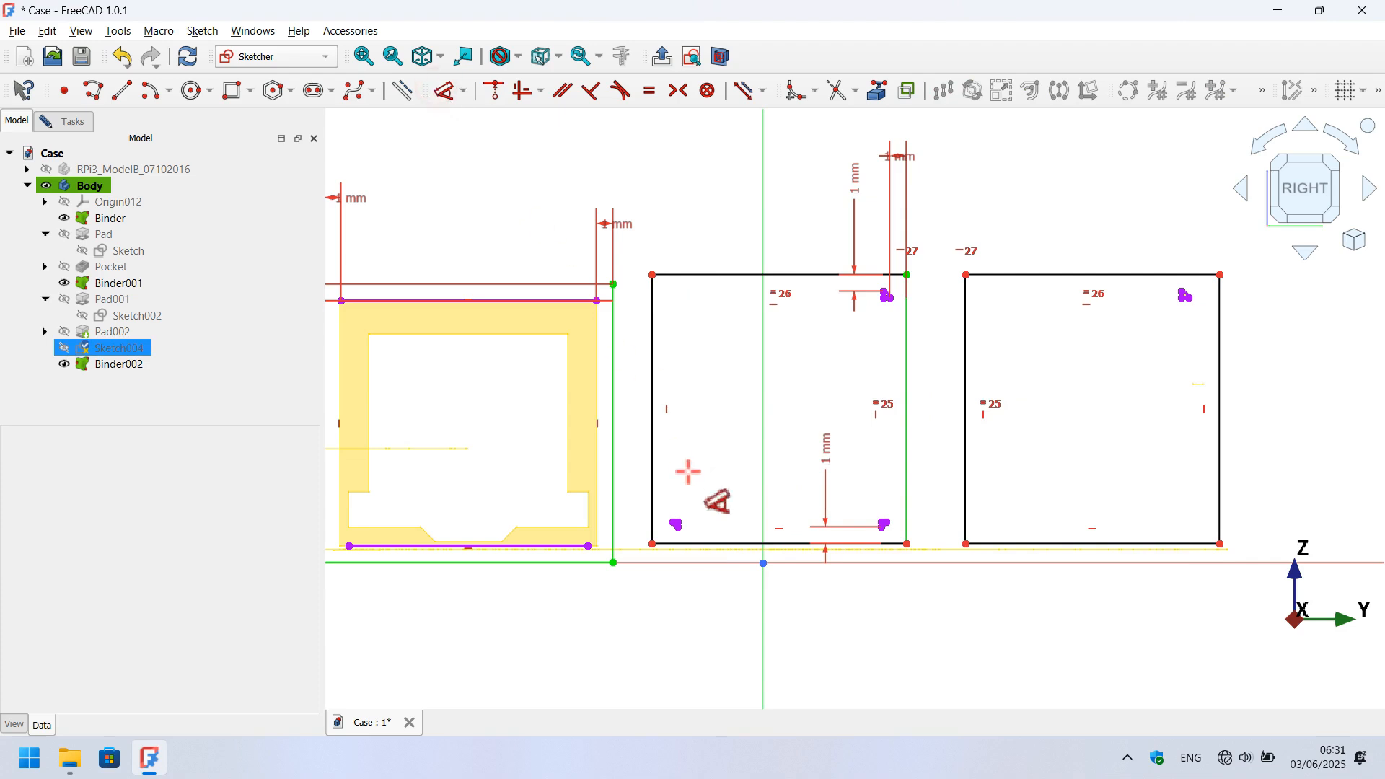
pyautogui.click(671, 522)
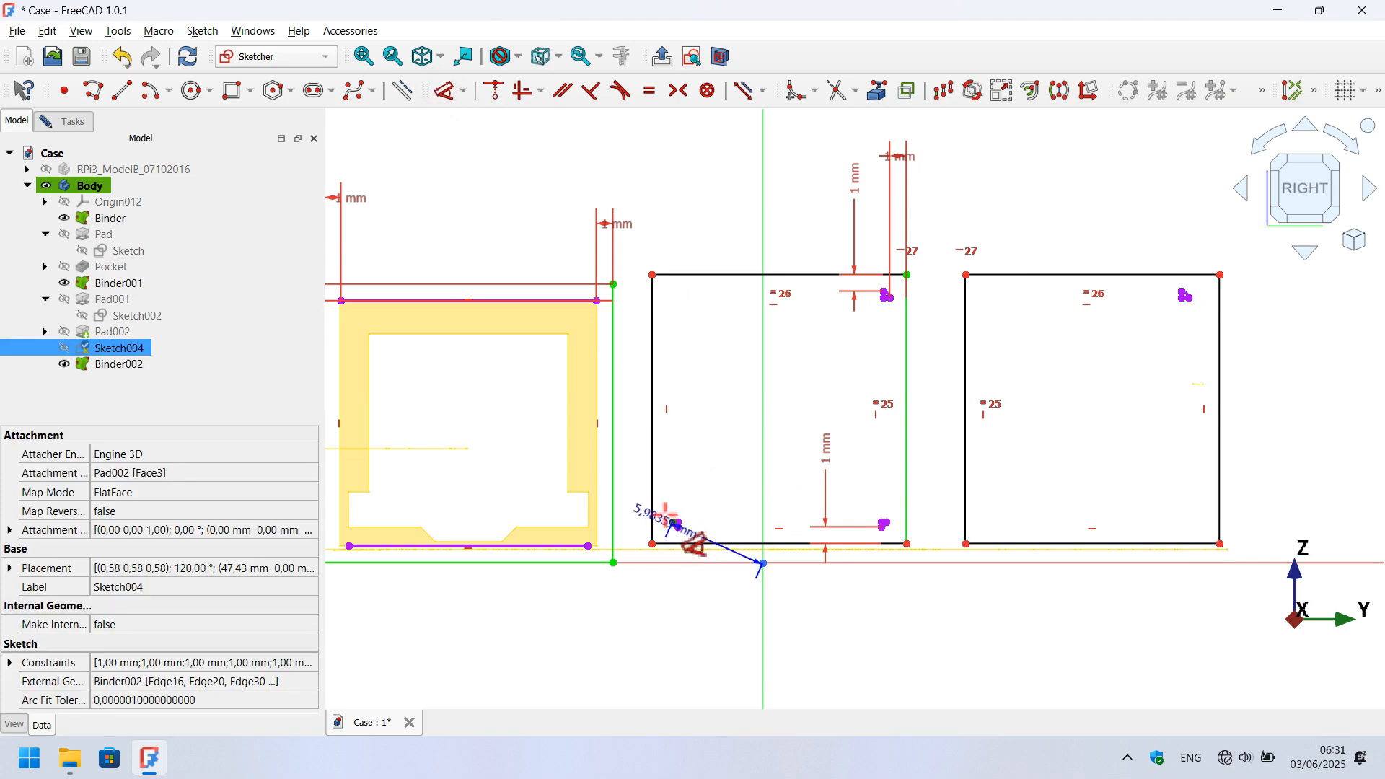
pyautogui.click(682, 442)
pyautogui.write('1')
pyautogui.press('Return')
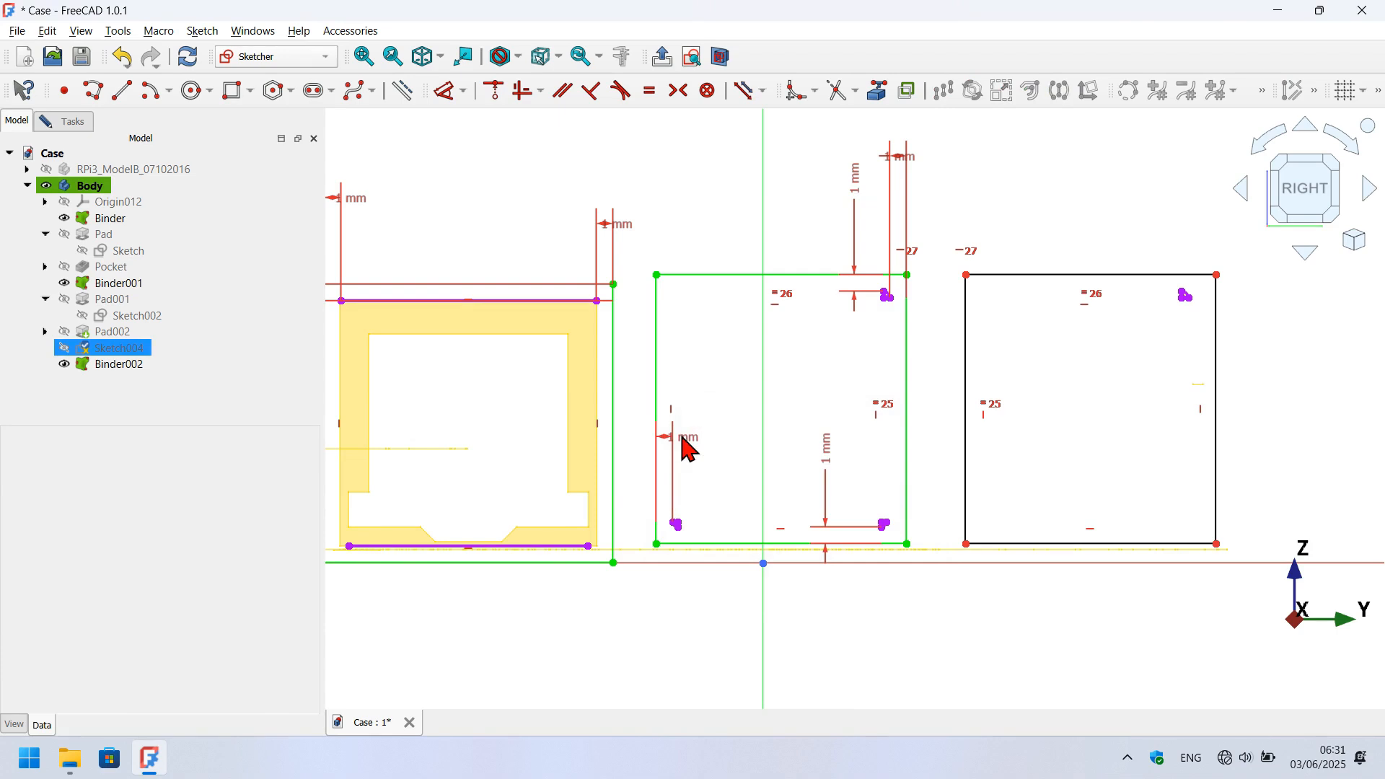
# Set a 1 mm clearance from the outer USB rectangle's right side to the projected corner of its block, and close the sketch.
pyautogui.click(1189, 296)
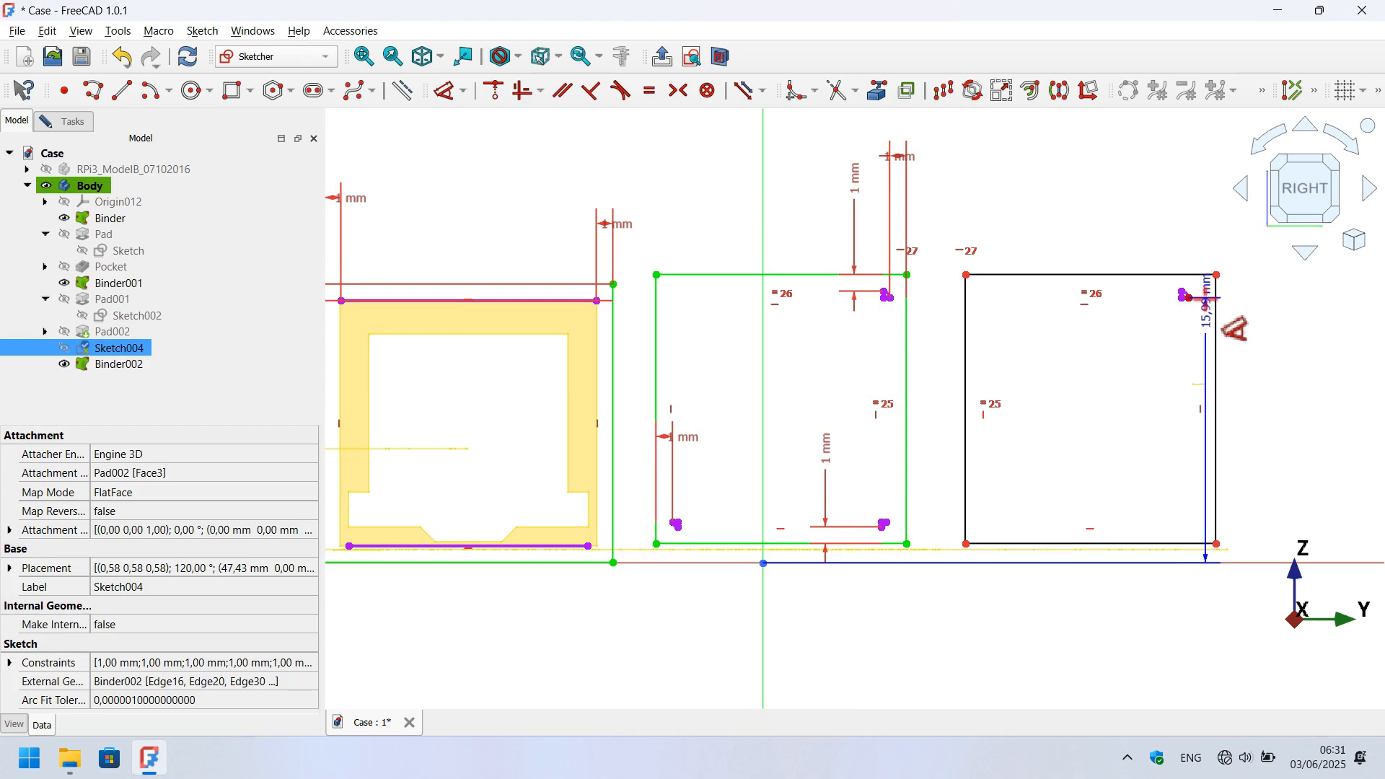
pyautogui.click(1192, 196)
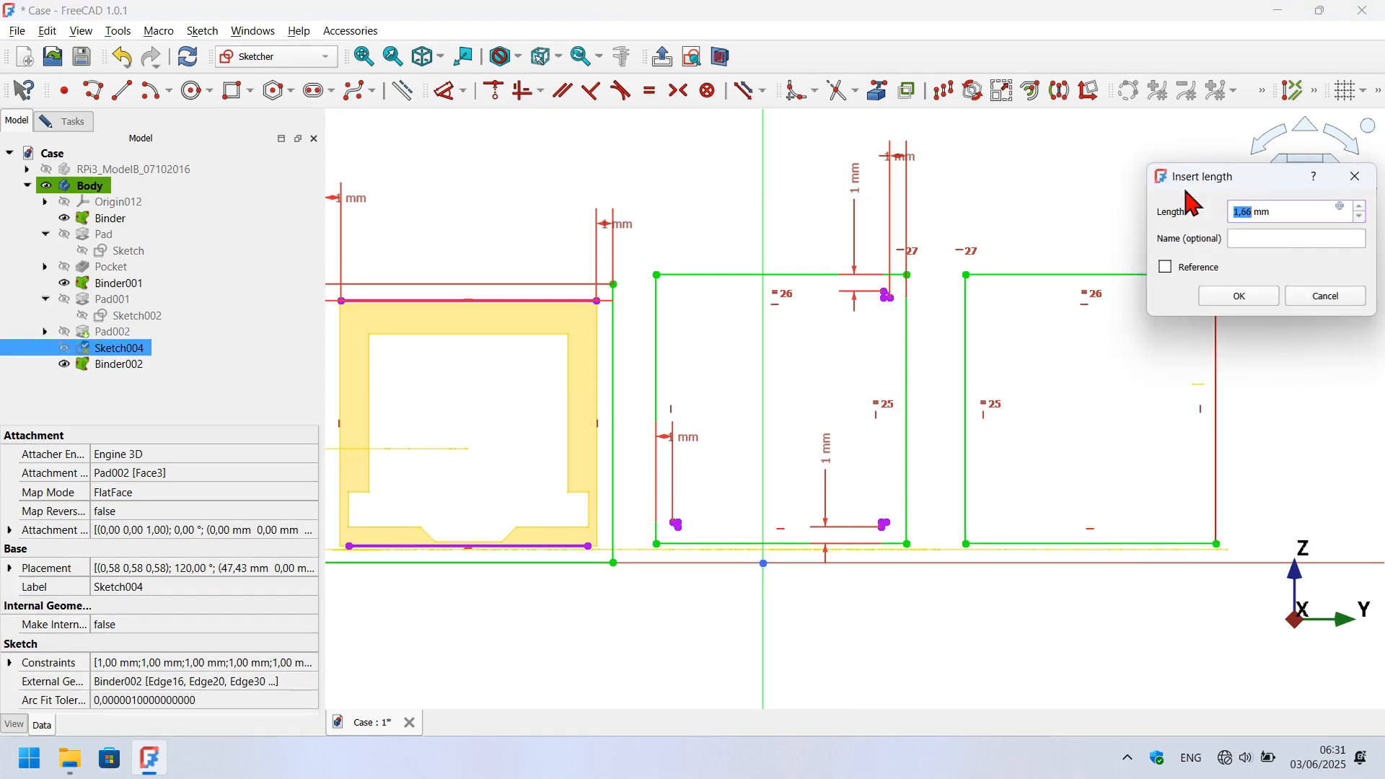
pyautogui.write('1')
pyautogui.press('Return')
pyautogui.scroll(-3, 1143, 351)
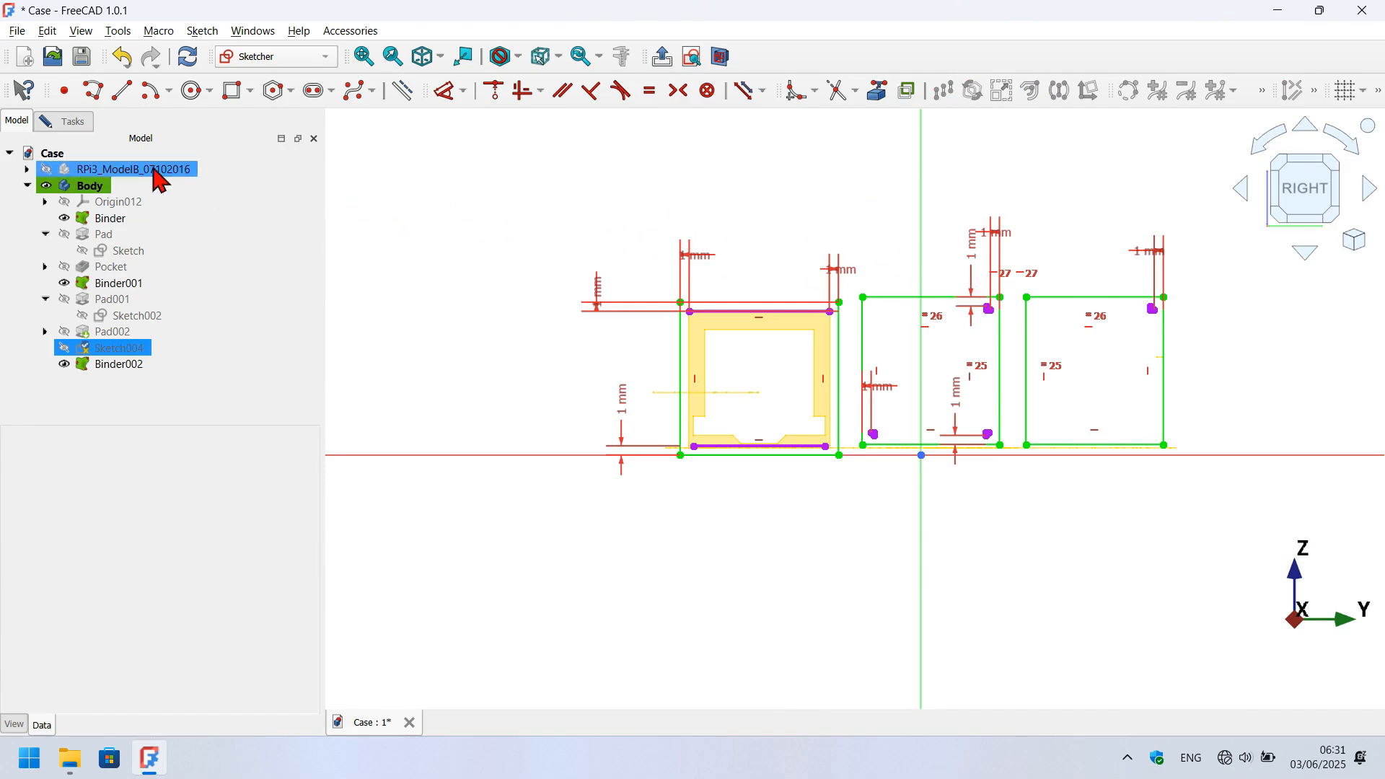
pyautogui.click(77, 121)
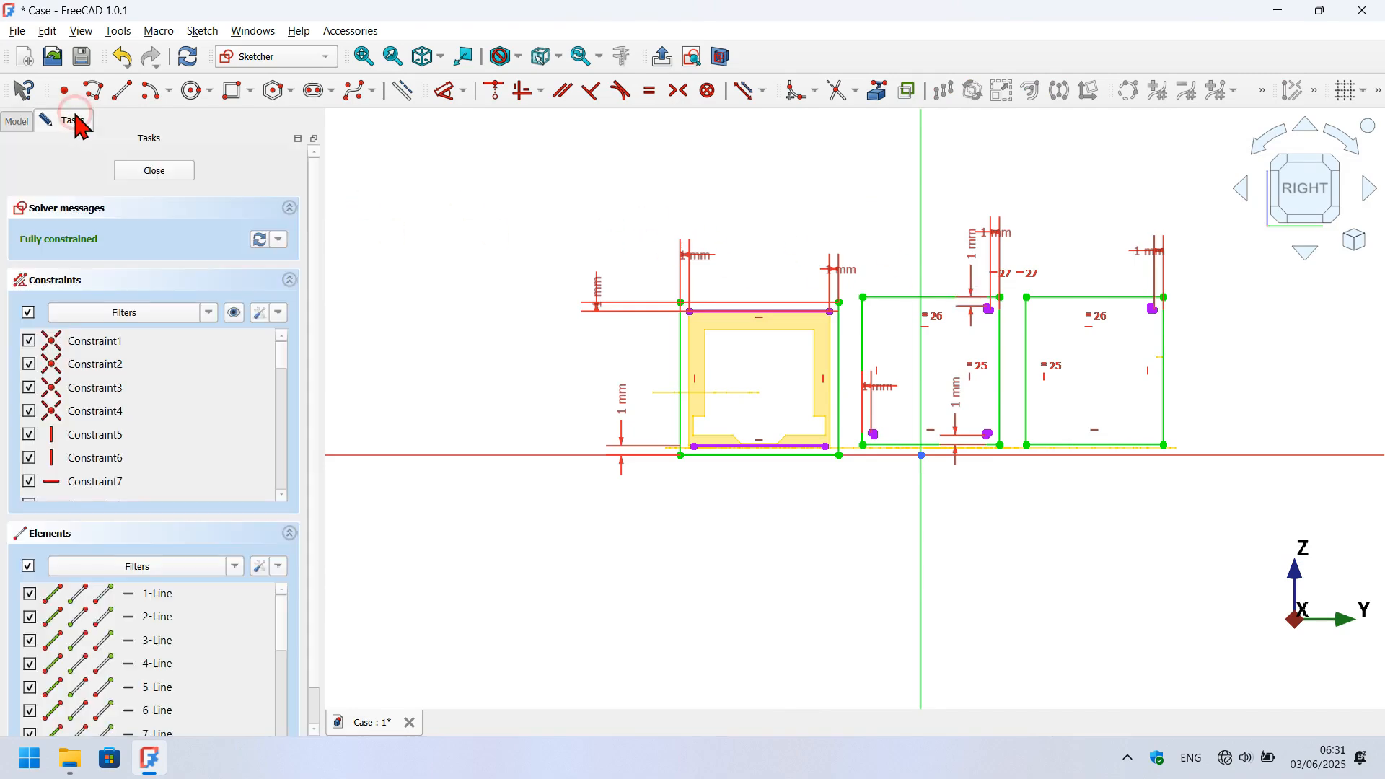
pyautogui.click(160, 173)
pyautogui.click(575, 266)
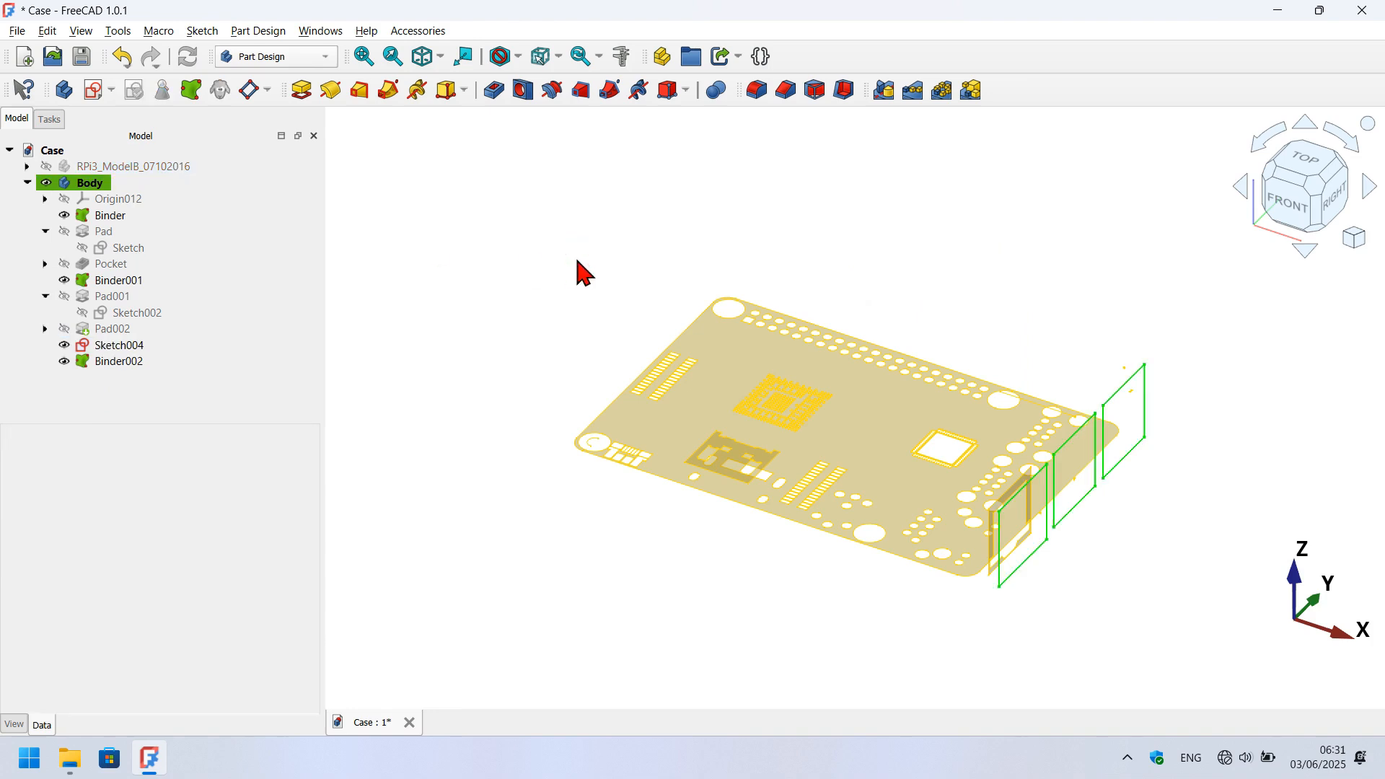
# Start a pocket from the Ethernet and USB port sketch and show the Raspberry Pi model for reference.
pyautogui.click(497, 103)
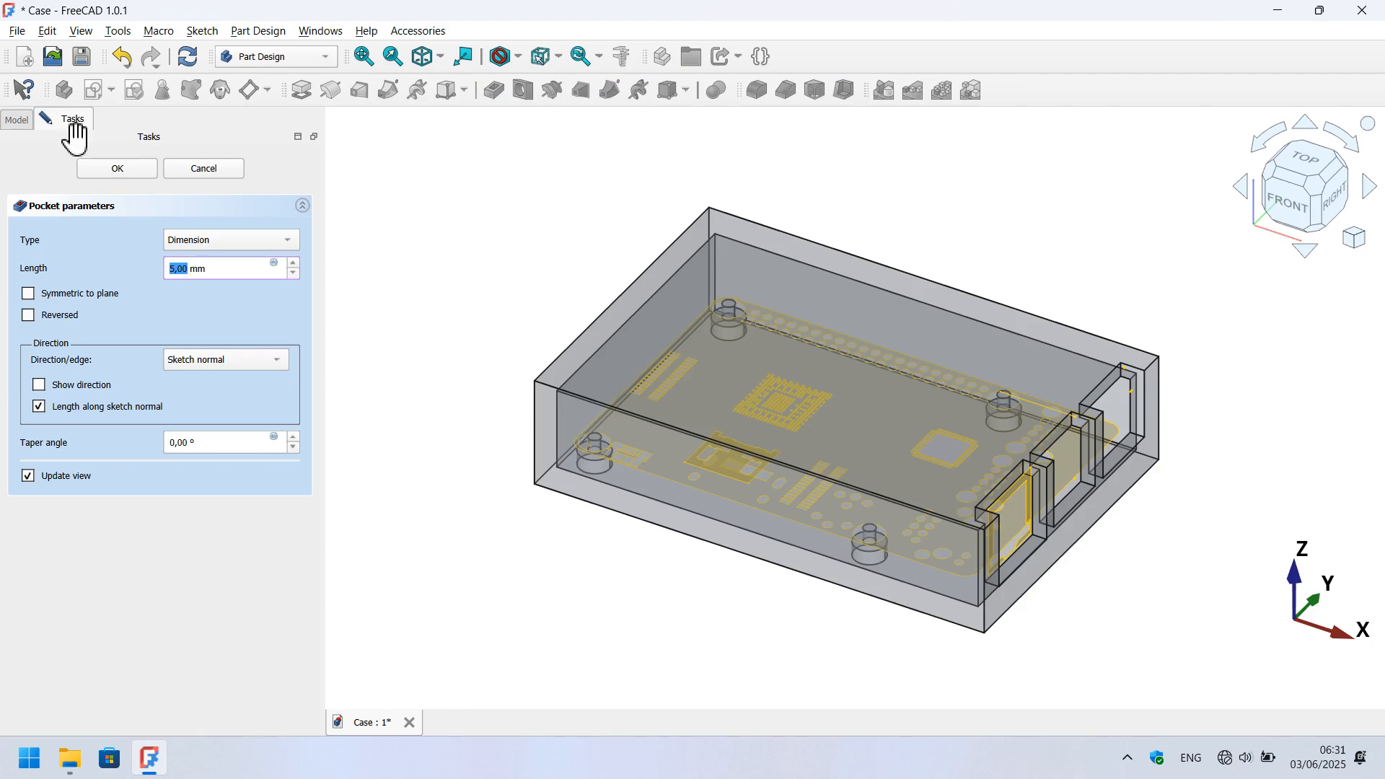
pyautogui.click(17, 120)
pyautogui.click(110, 168)
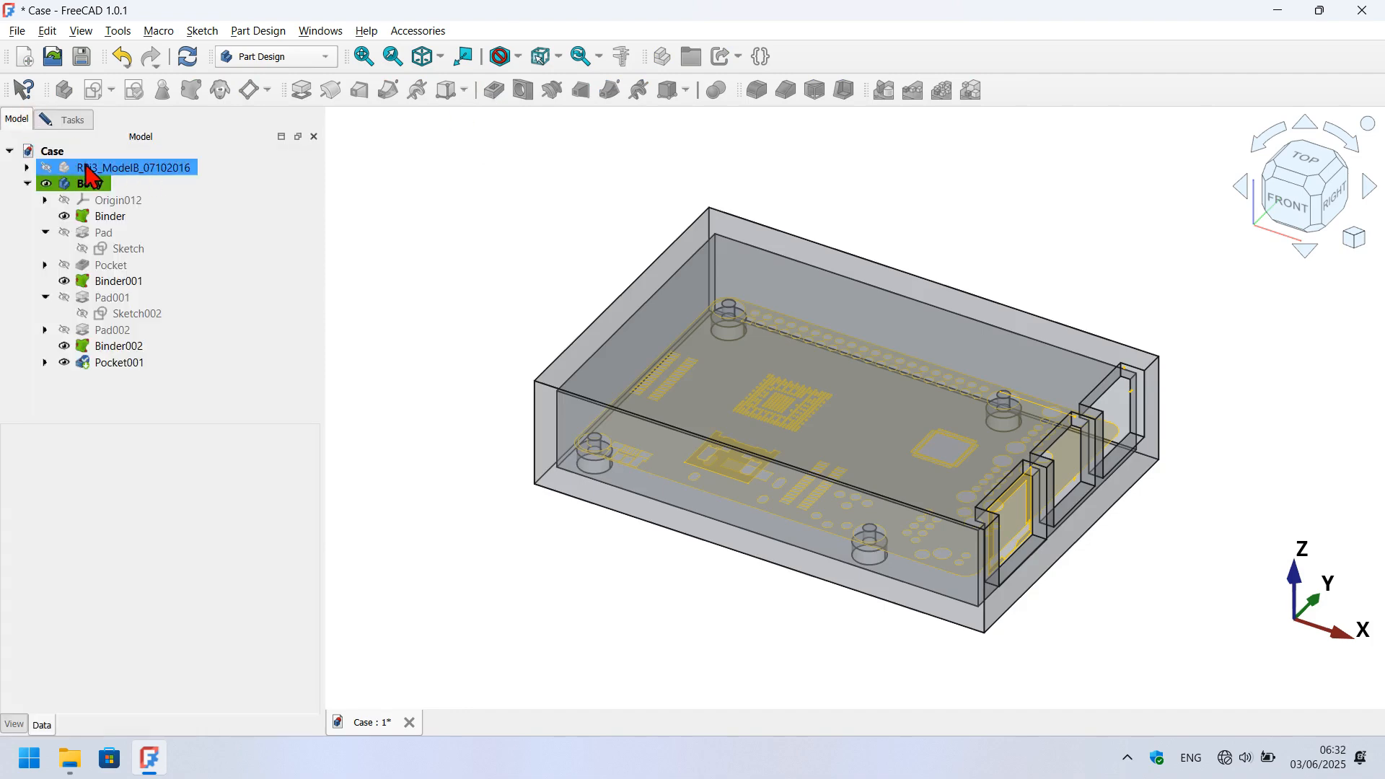
pyautogui.click(46, 168)
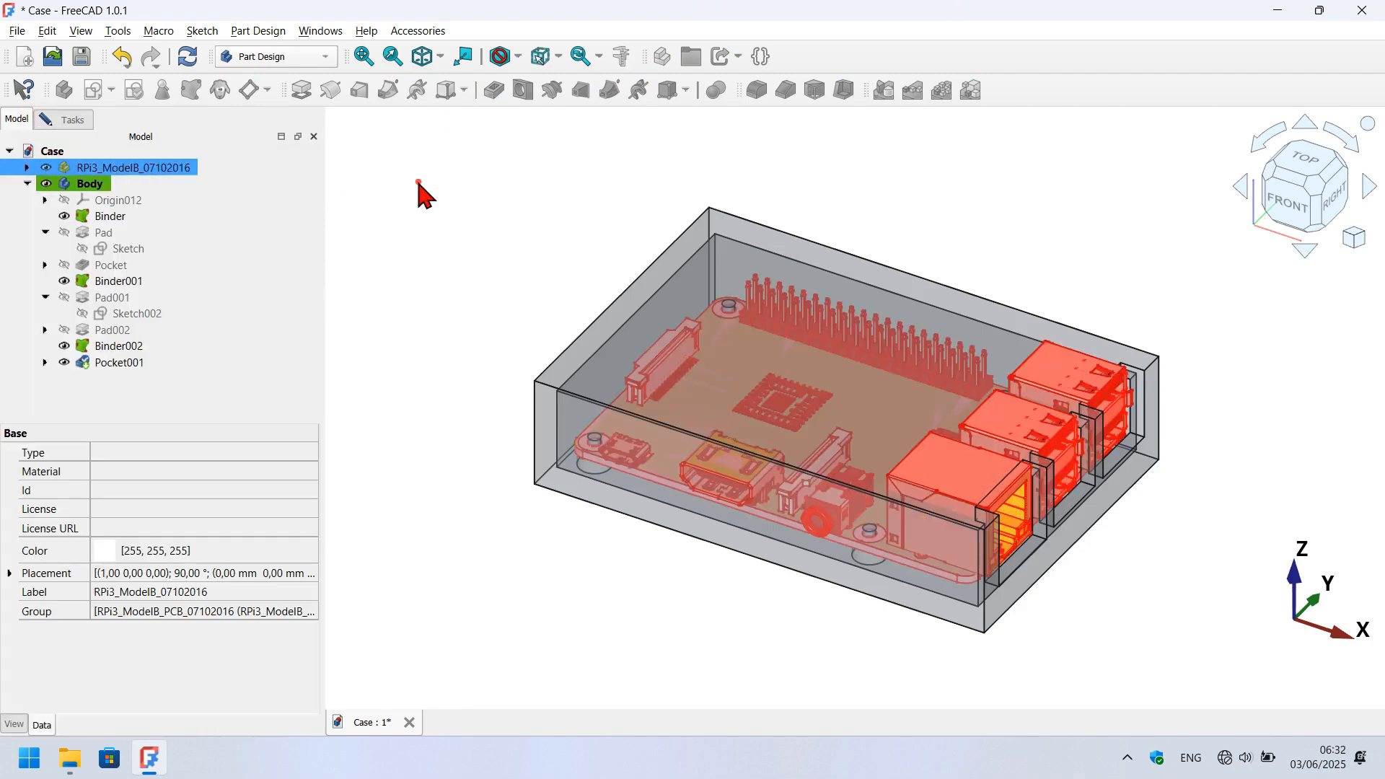
pyautogui.click(426, 195)
pyautogui.click(75, 123)
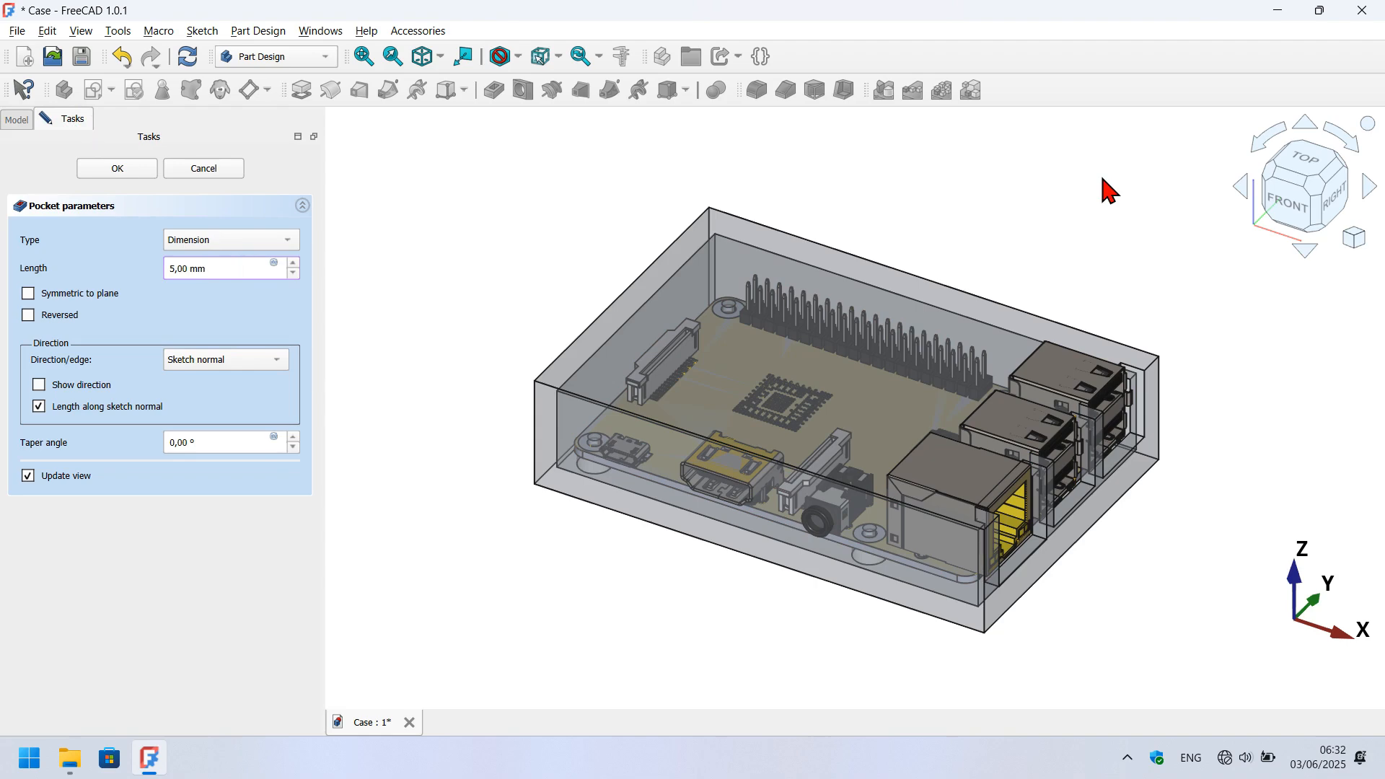
# Set the port pocket's length to 21 mm, checking it against the board from above, and apply it.
pyautogui.click(1311, 162)
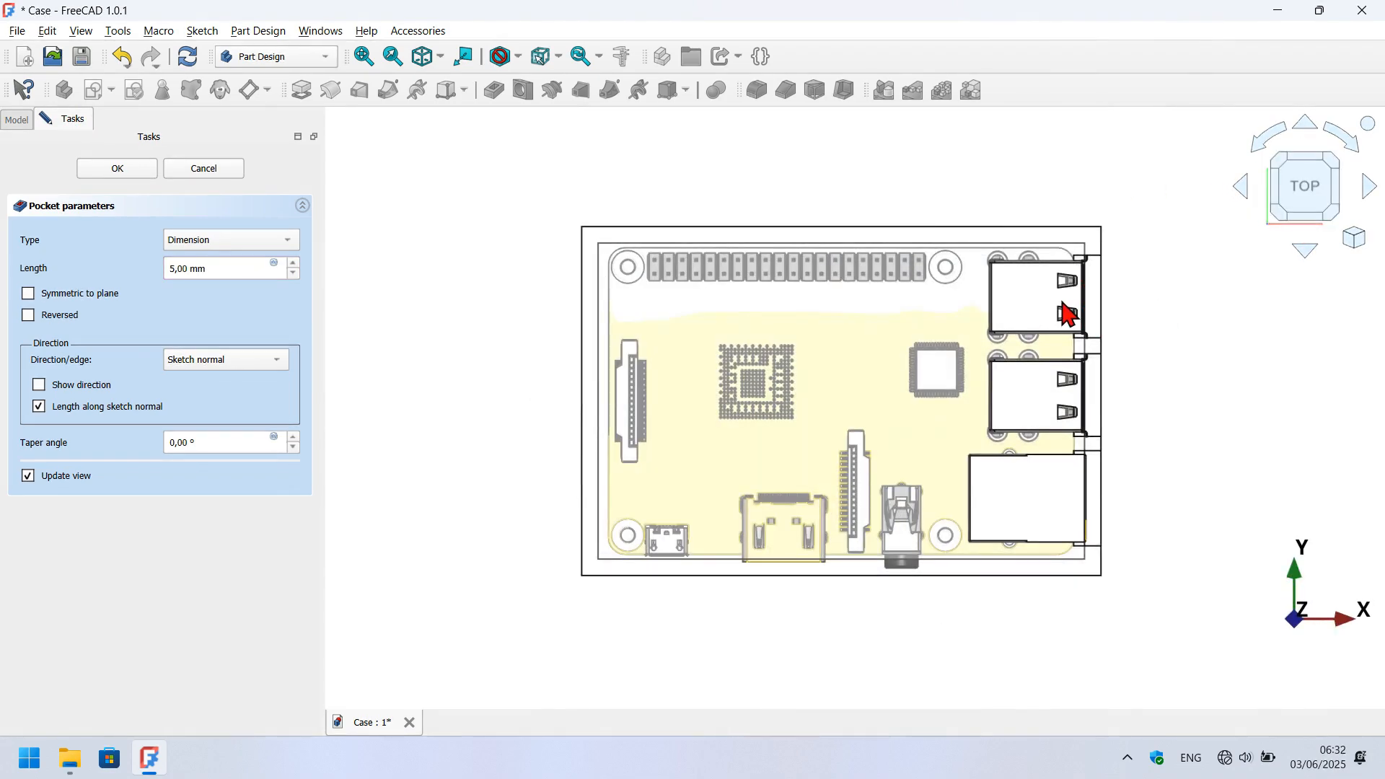
pyautogui.scroll(3, 1066, 314)
pyautogui.scroll(10, 219, 270)
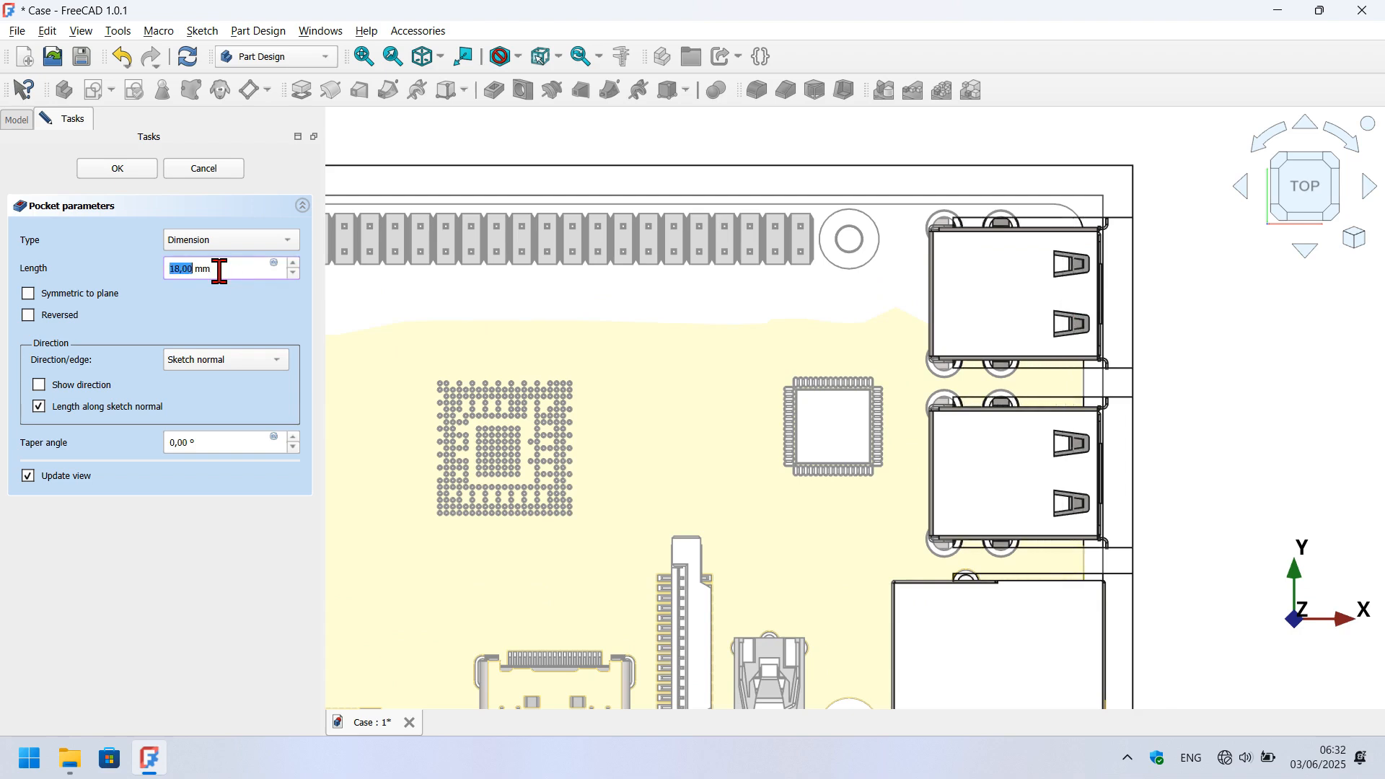
pyautogui.scroll(2, 219, 270)
pyautogui.scroll(-3, 711, 241)
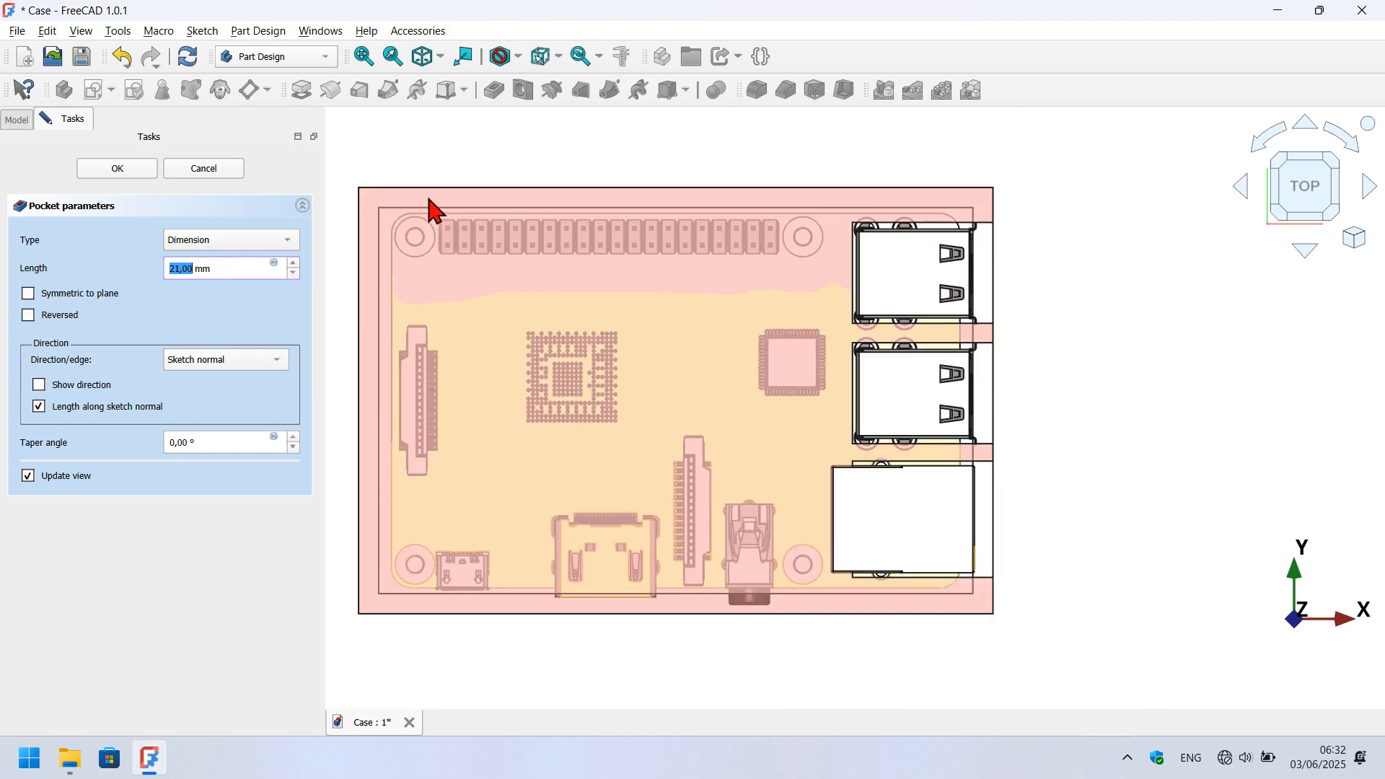
pyautogui.click(130, 167)
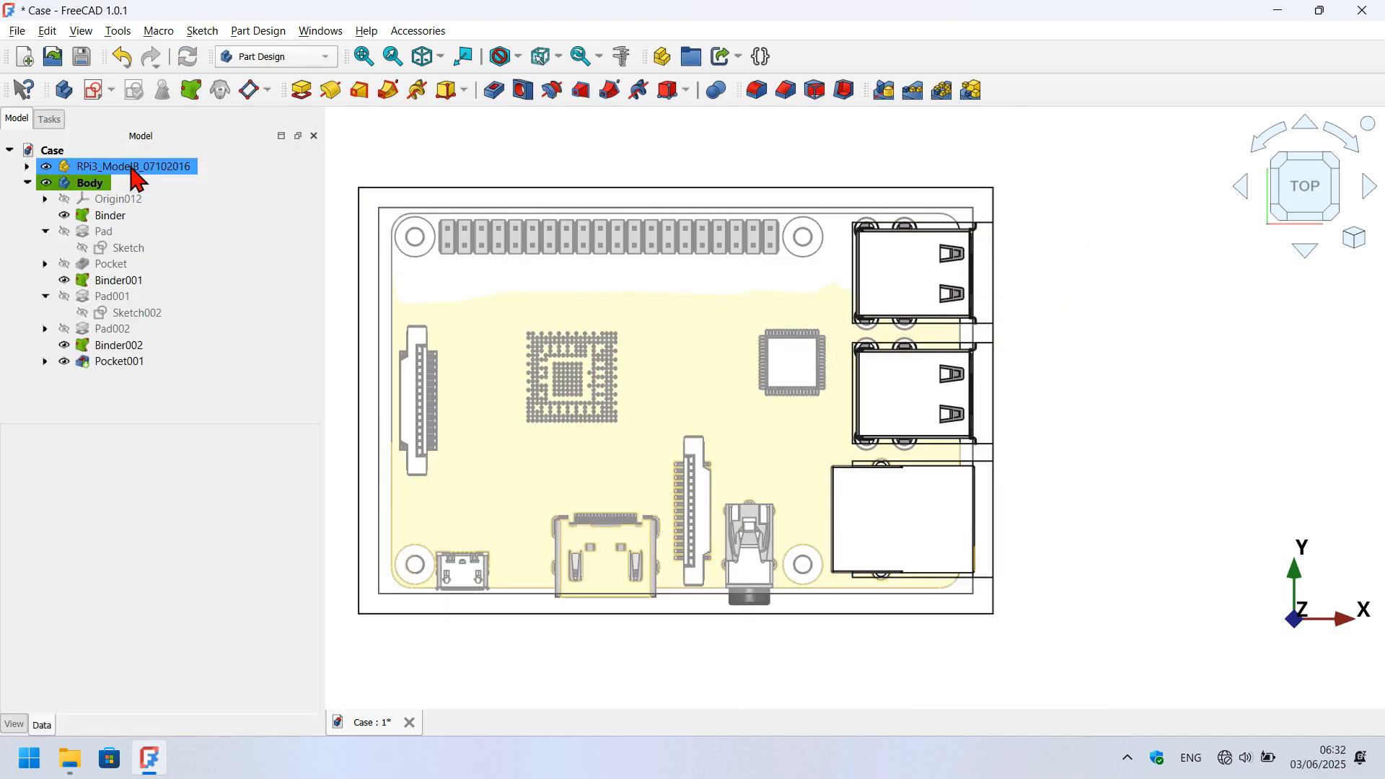
# Hide the Raspberry Pi model and start a pocket from the inner end face of the Ethernet cutout.
pyautogui.click(1004, 155)
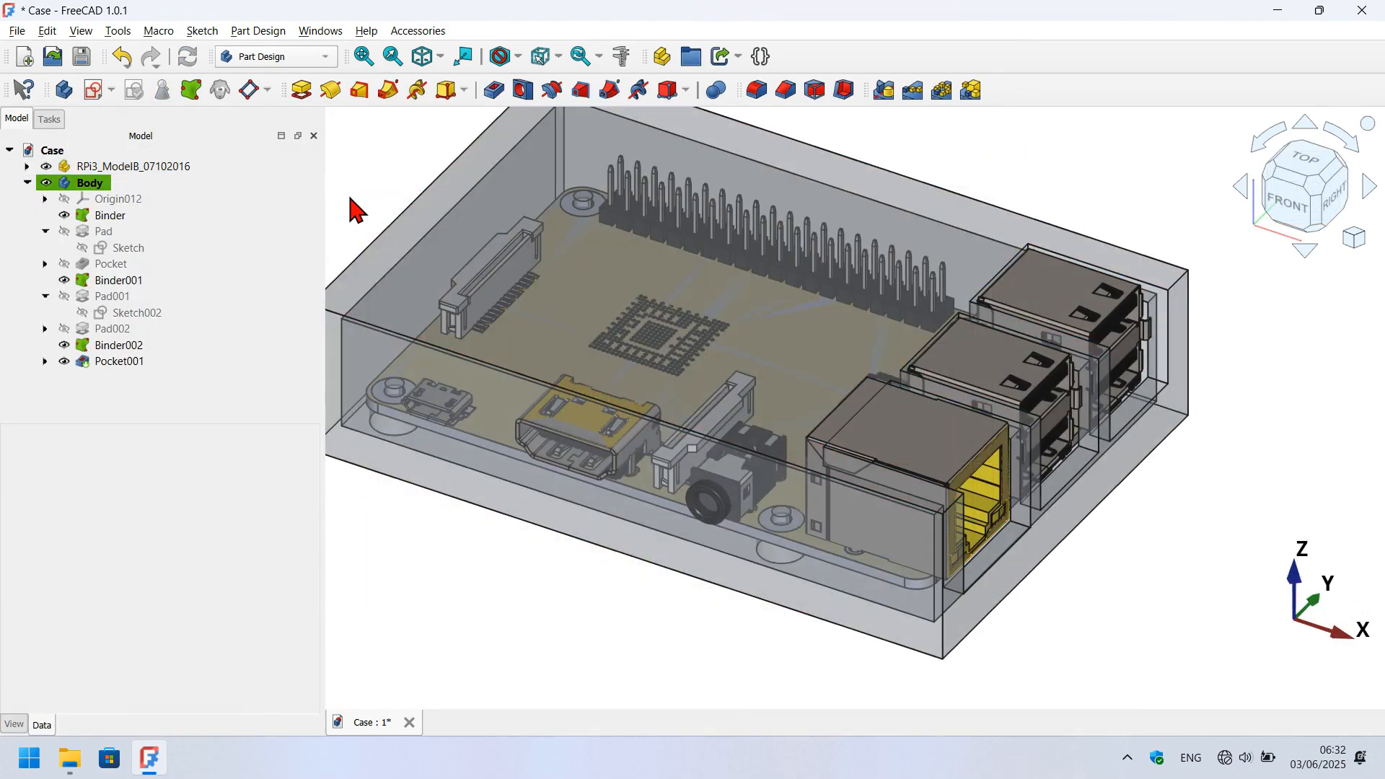
pyautogui.click(134, 168)
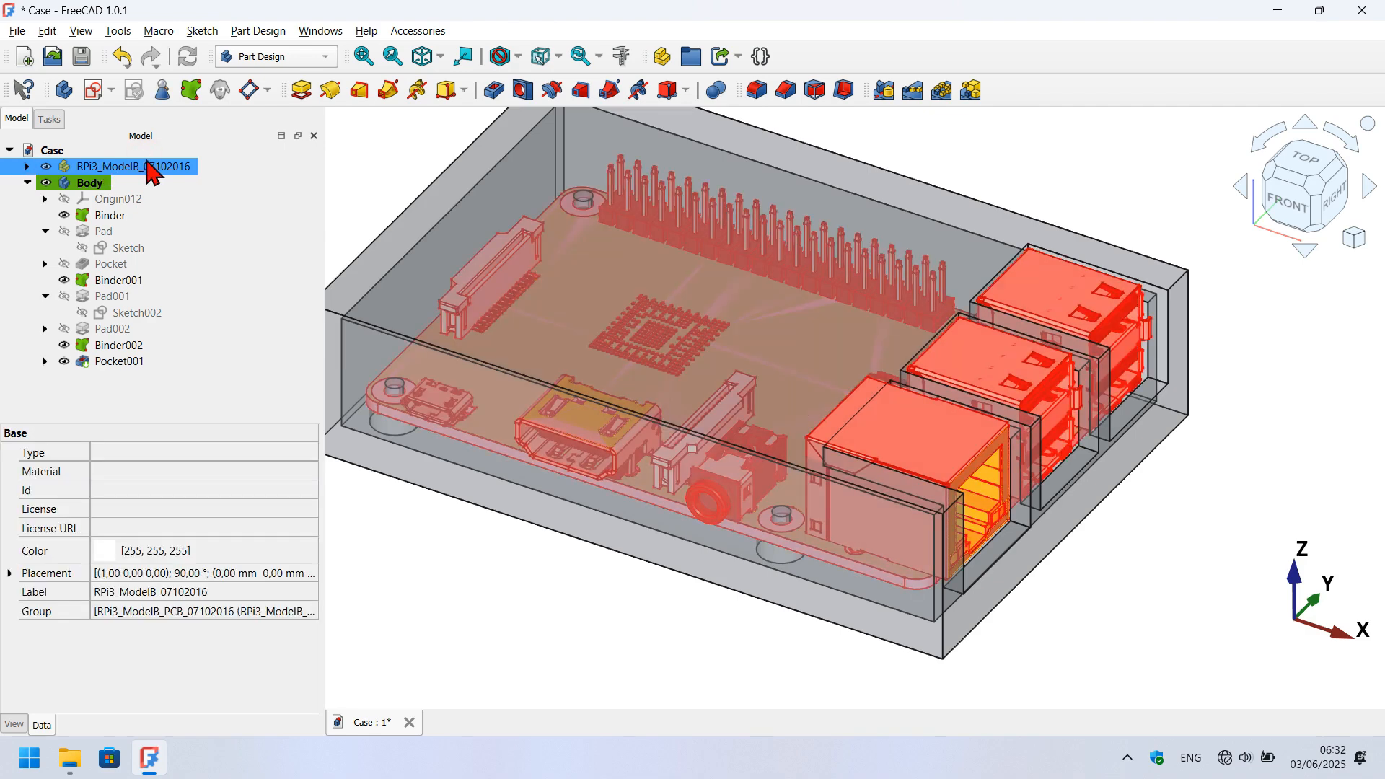
pyautogui.press('space')
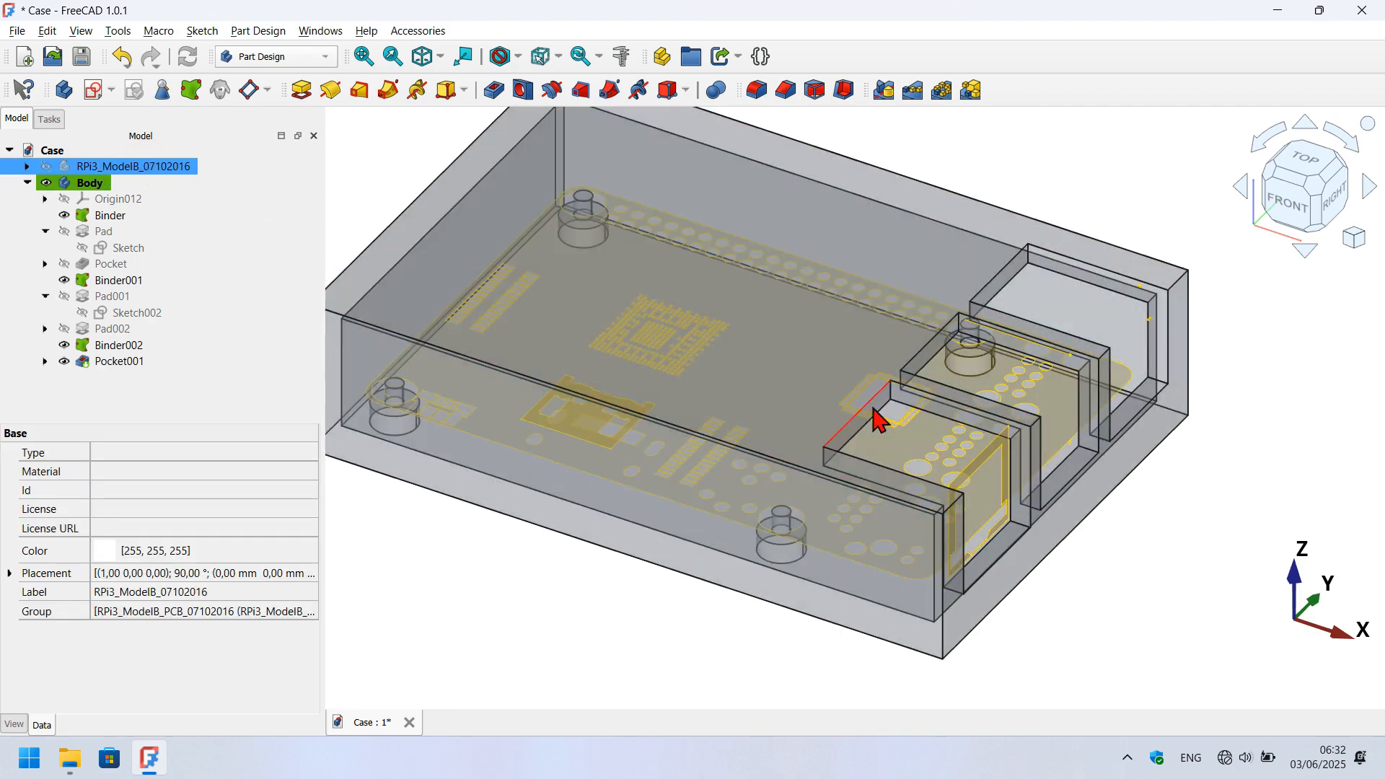
pyautogui.scroll(2, 878, 420)
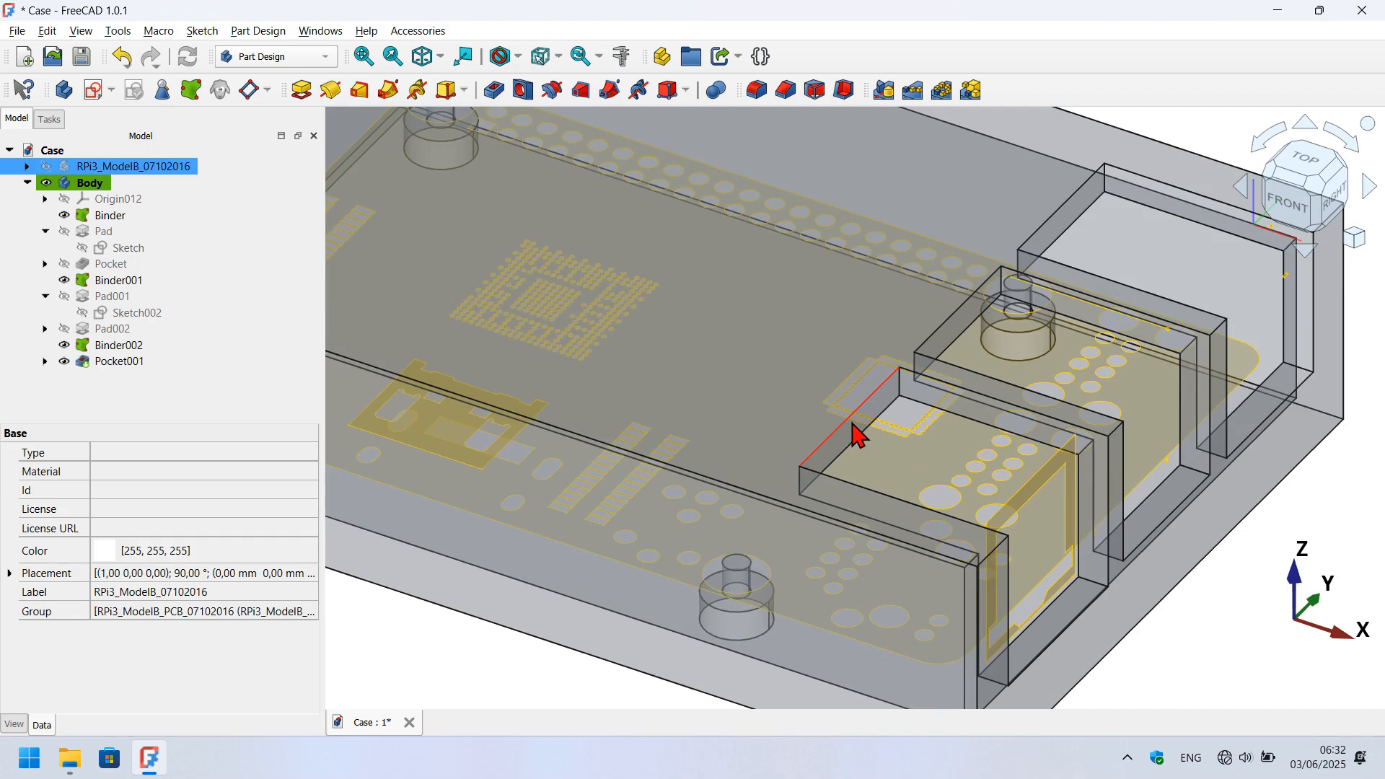
pyautogui.scroll(2, 858, 433)
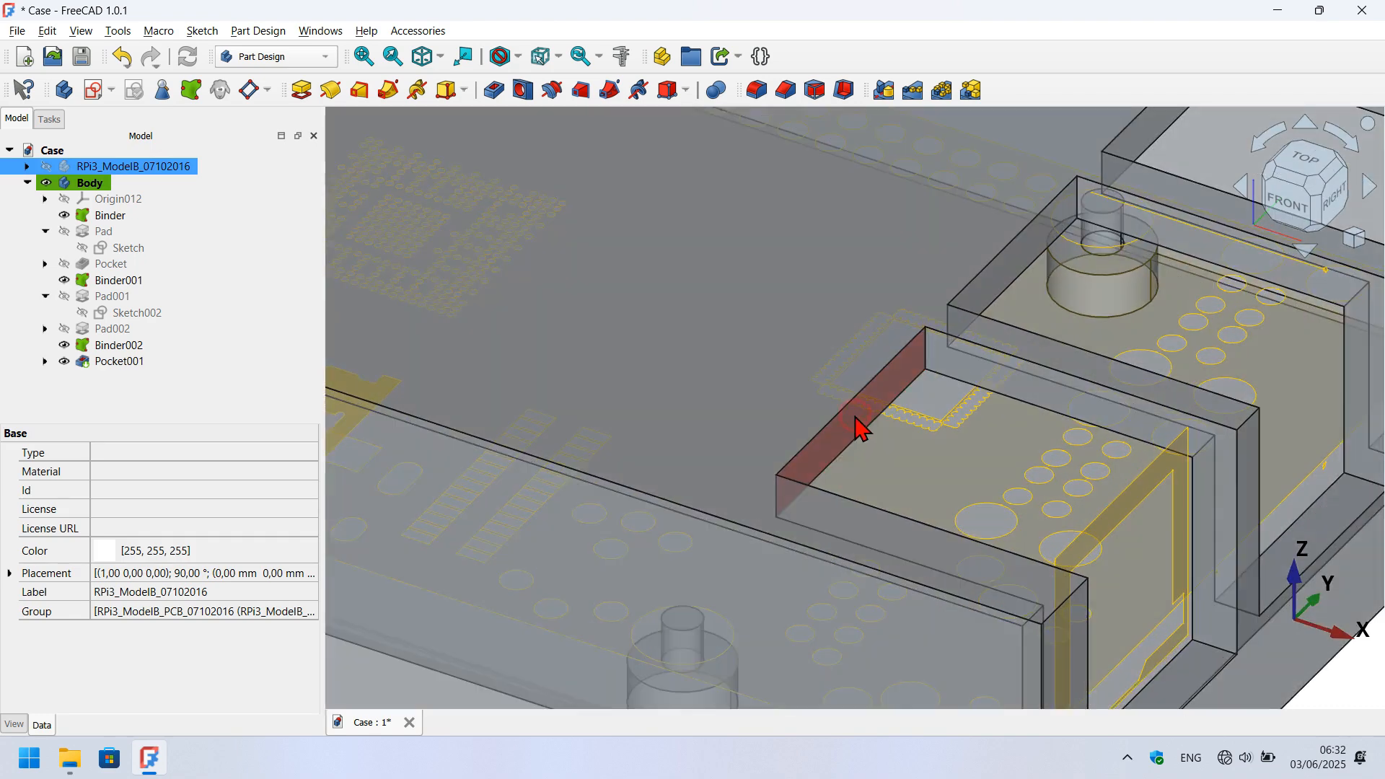
pyautogui.click(862, 429)
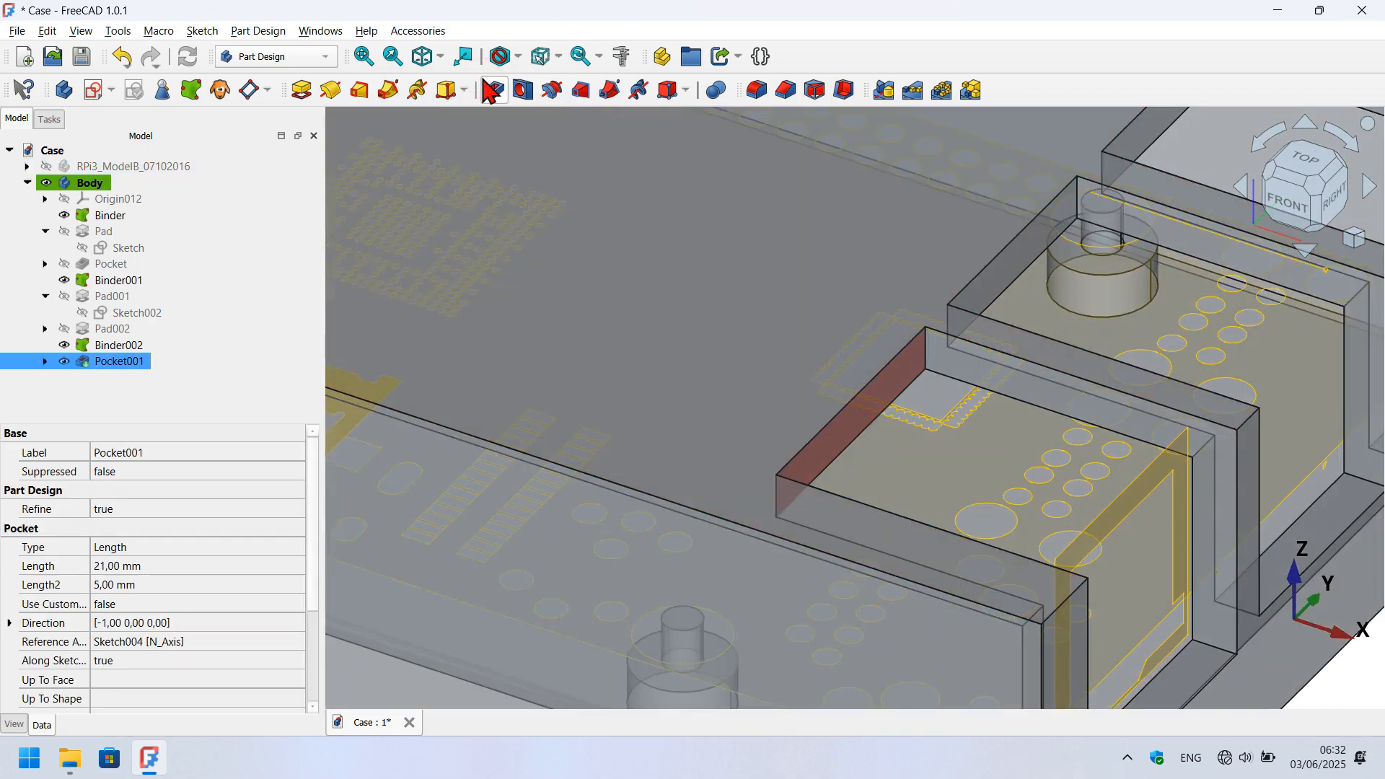
pyautogui.click(493, 90)
# Show the Raspberry Pi model again and complete the Ethernet pocket with a length of 3.75 mm.
pyautogui.click(16, 119)
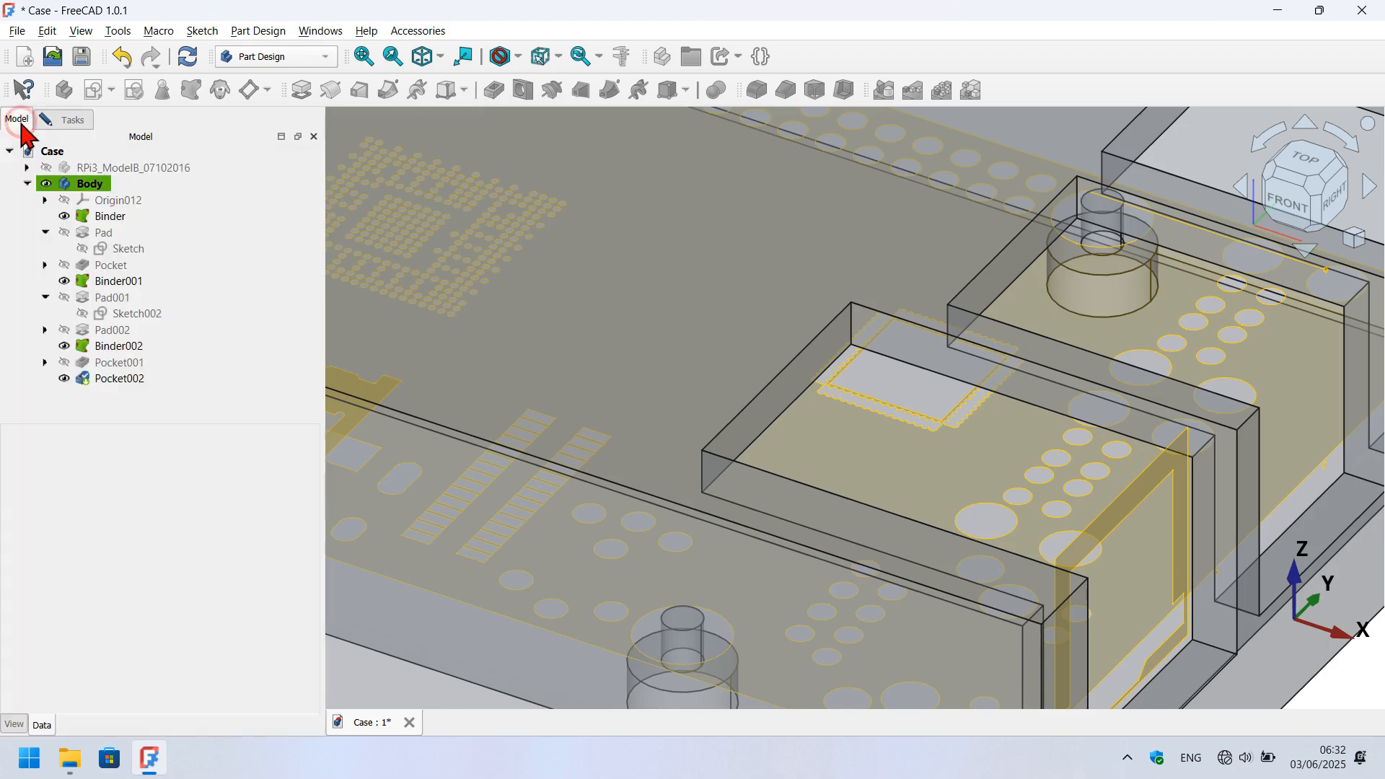
pyautogui.click(45, 168)
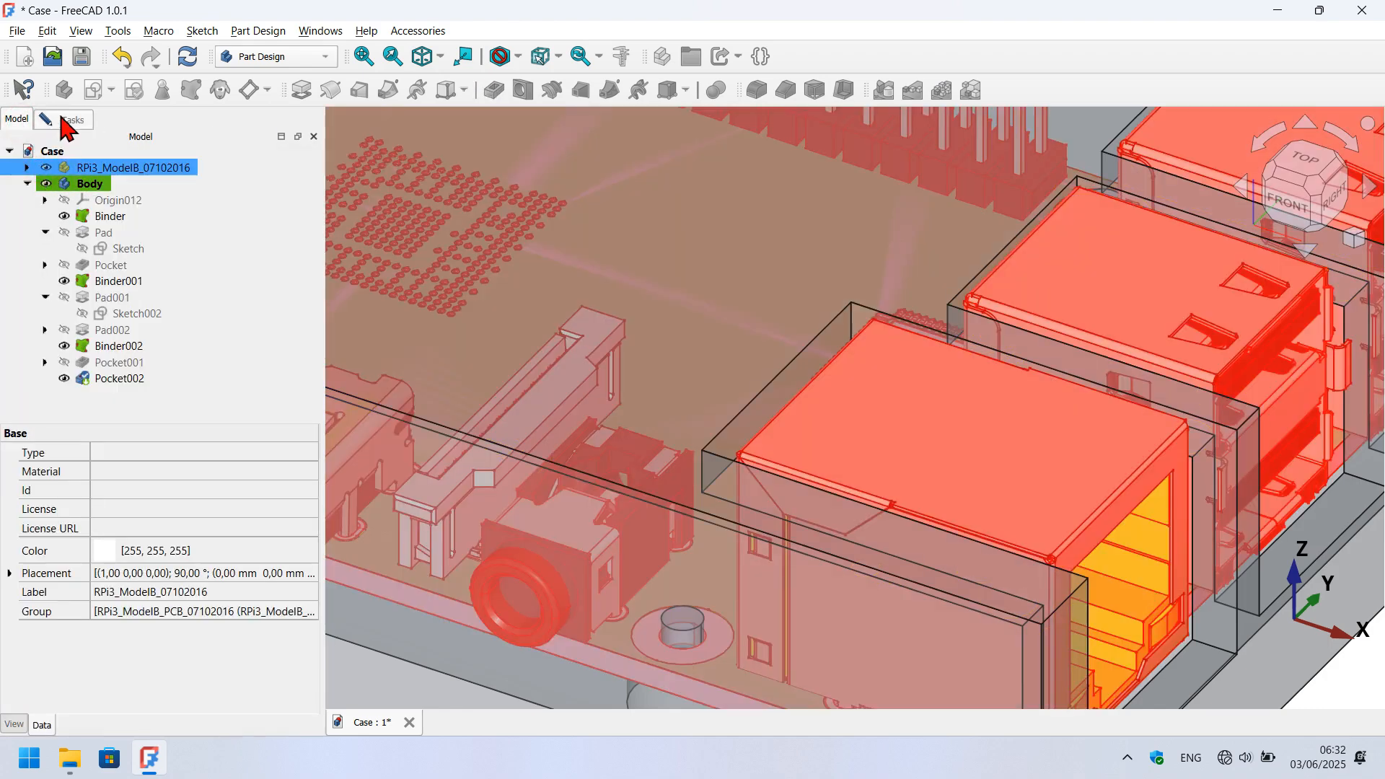
pyautogui.click(67, 119)
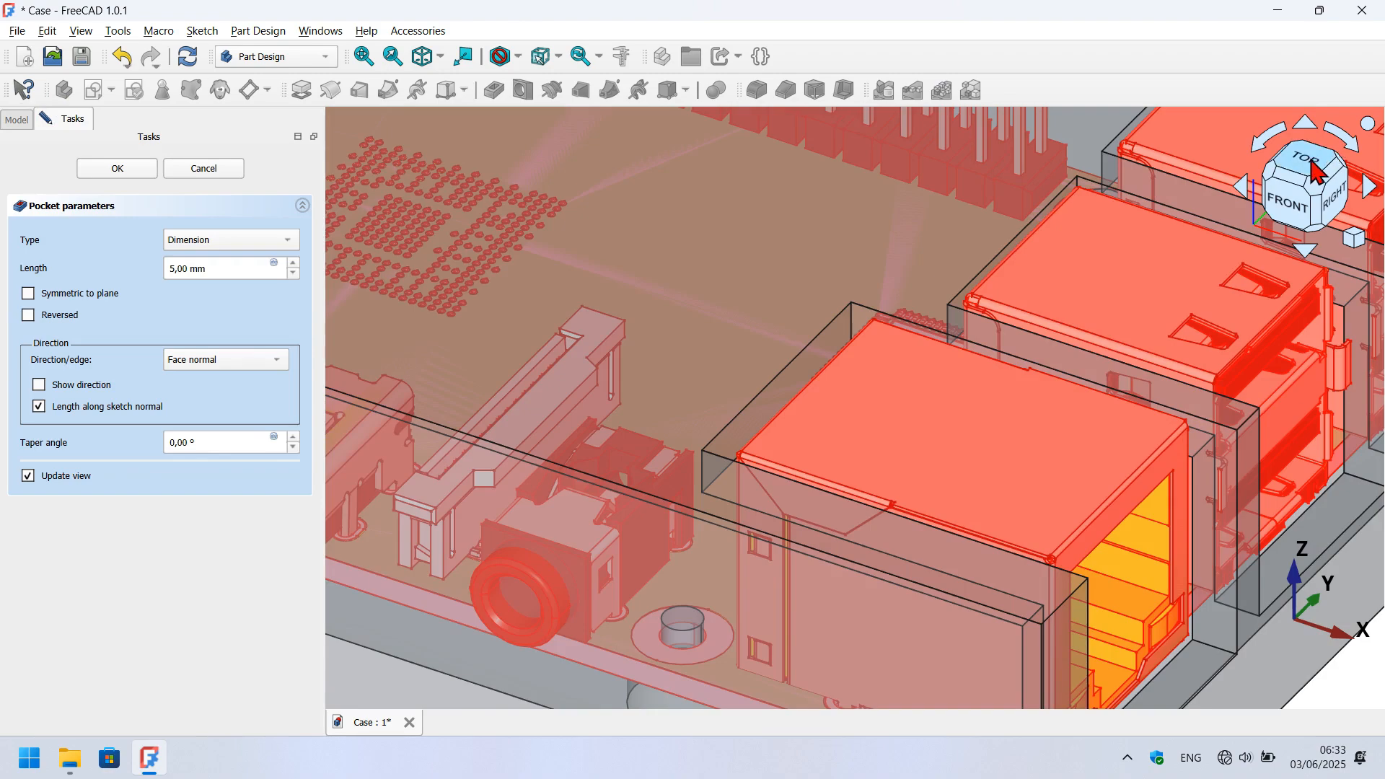
pyautogui.click(1316, 172)
pyautogui.tripleClick(216, 268)
pyautogui.write('3.75')
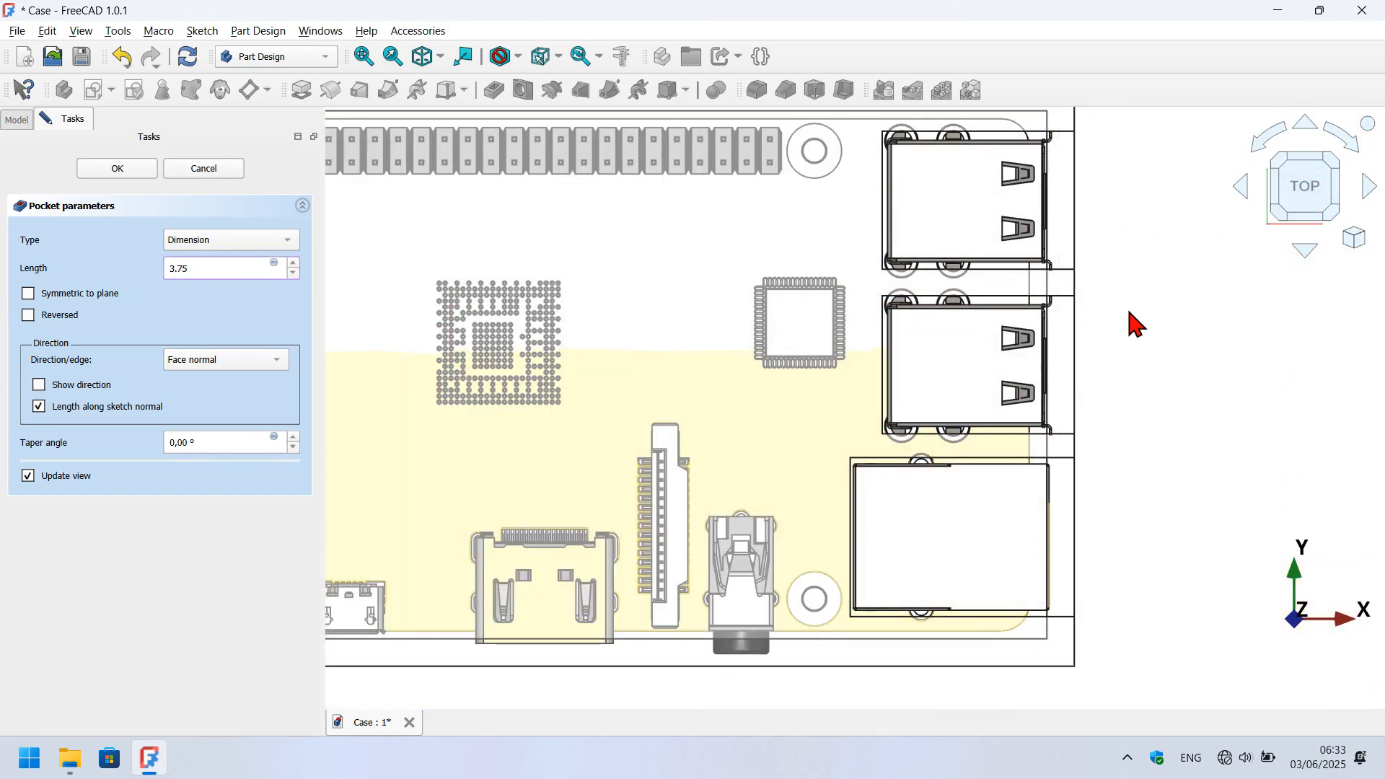
pyautogui.click(1130, 312)
pyautogui.click(148, 176)
# Create a sketch on the outer face of the case's long front wall, beside the HDMI port.
pyautogui.press('Home')
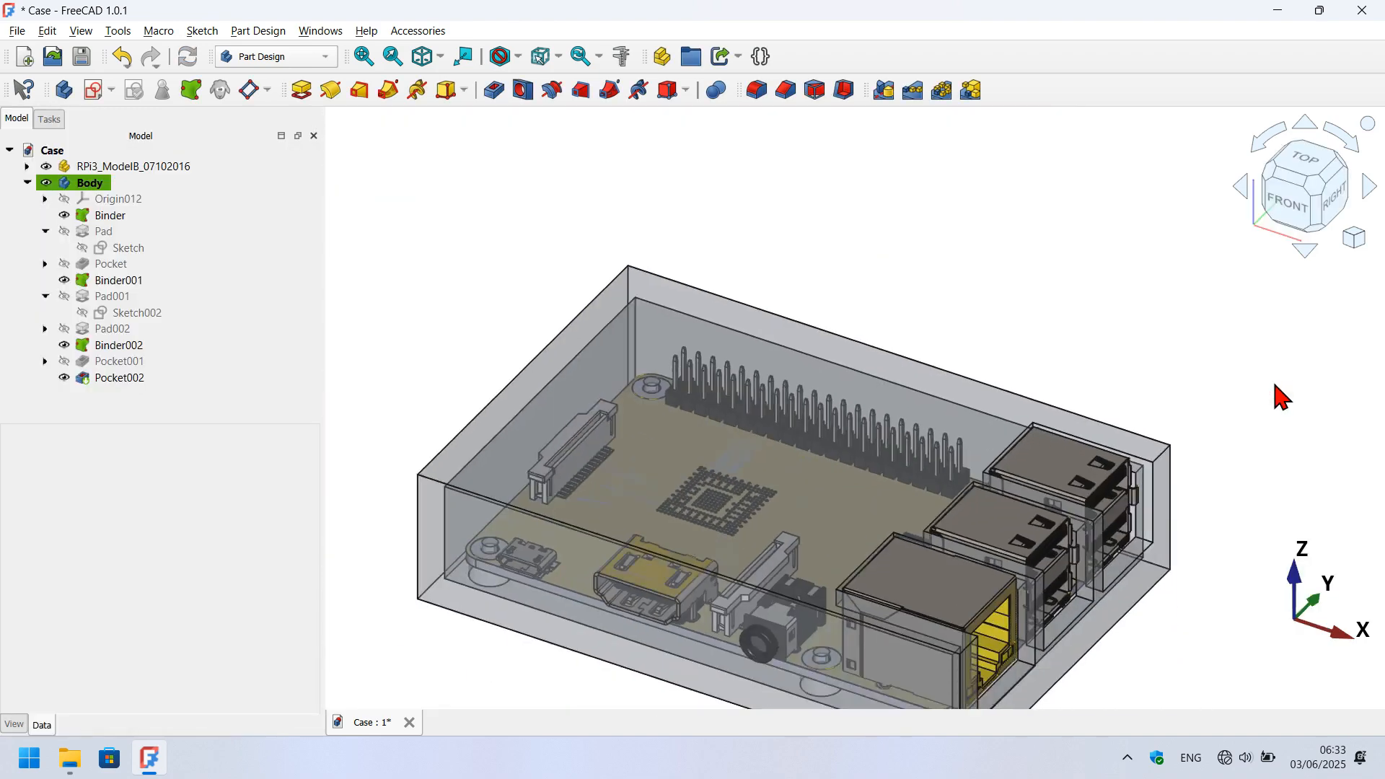
pyautogui.scroll(6, 693, 568)
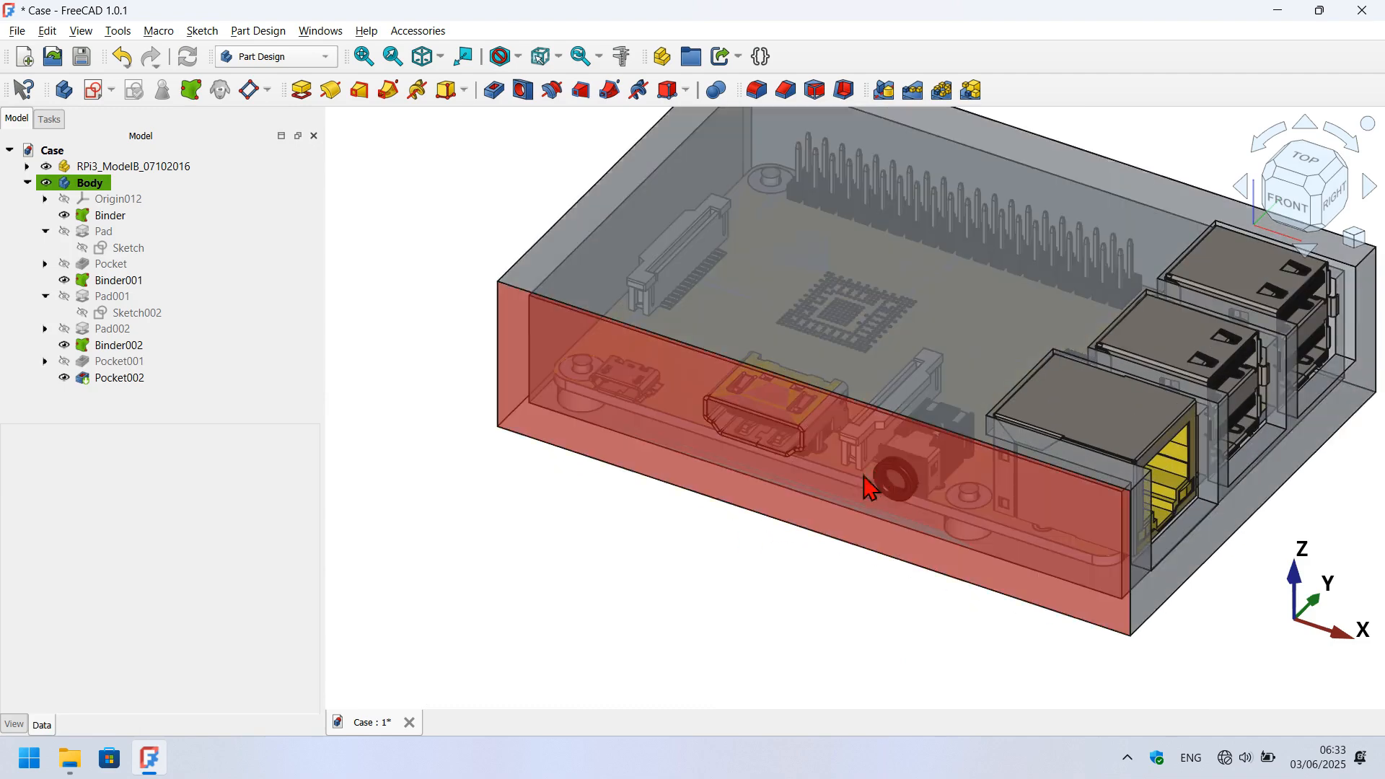
pyautogui.click(537, 359)
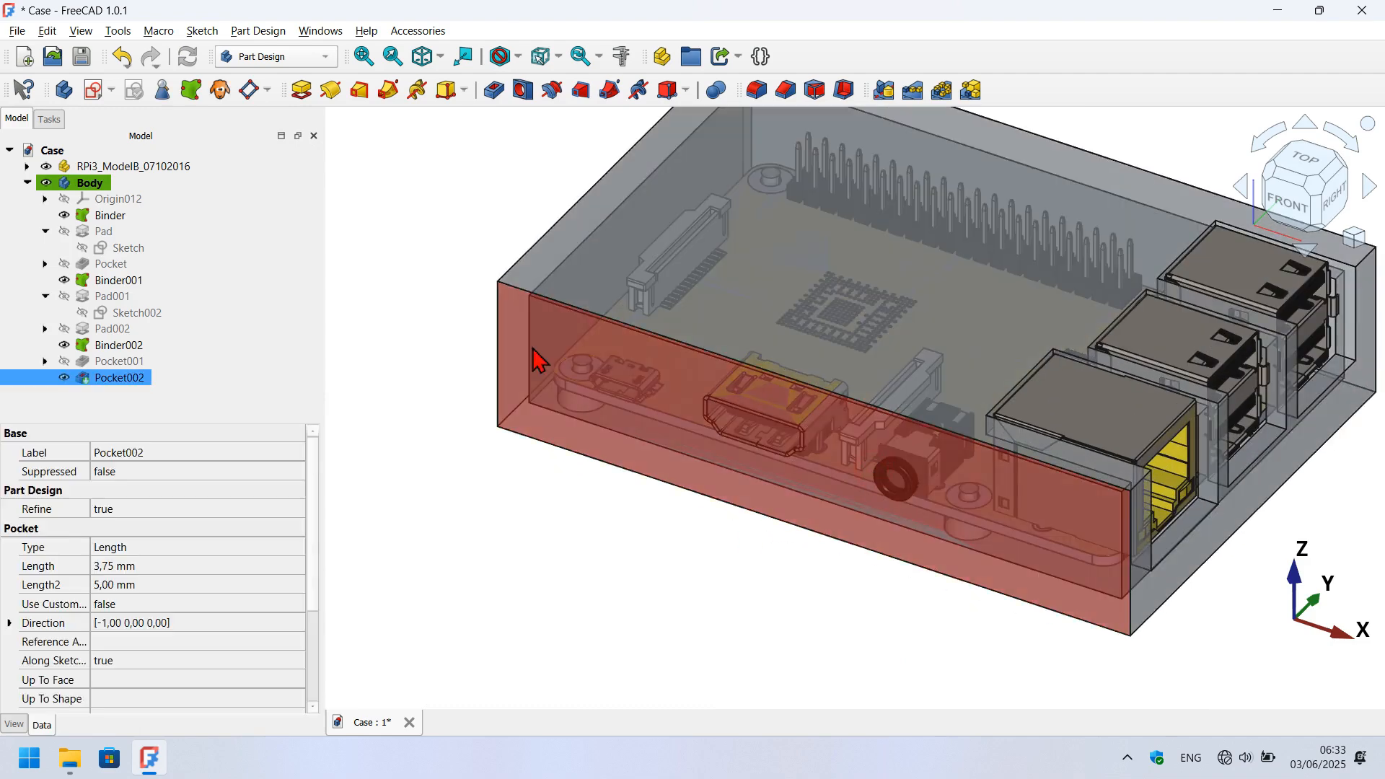
pyautogui.click(94, 90)
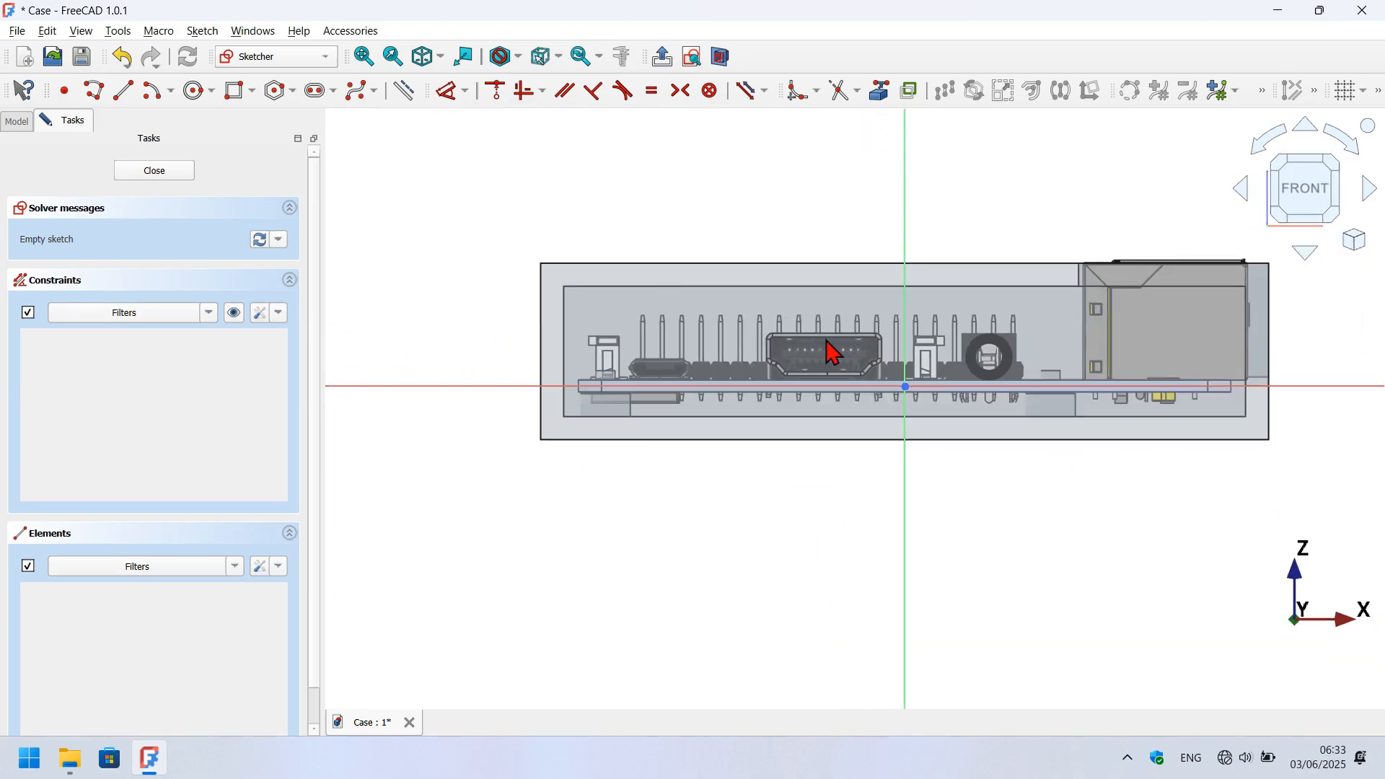
pyautogui.scroll(4, 834, 352)
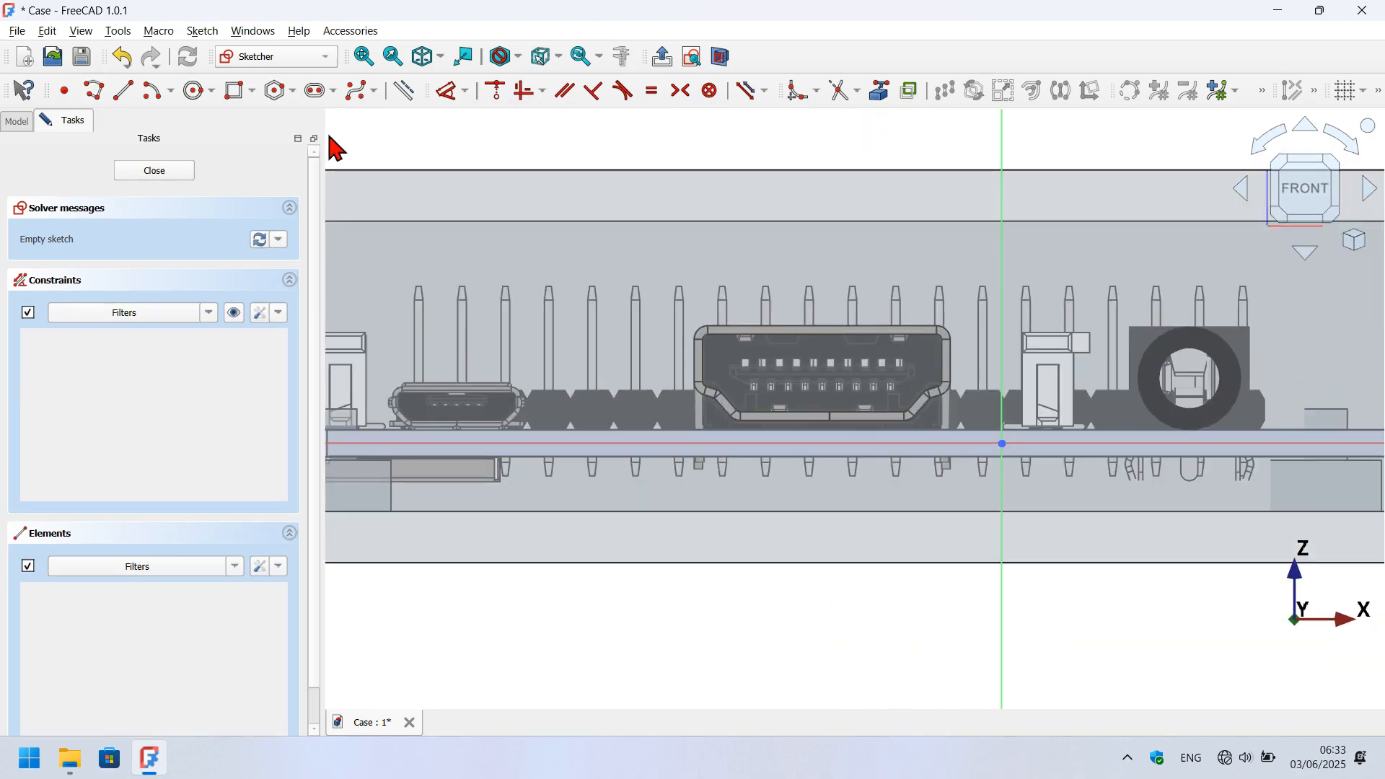
# Sketch a rectangle about 10.5 by 7 mm around the micro USB port and a larger one around the HDMI port.
pyautogui.click(241, 96)
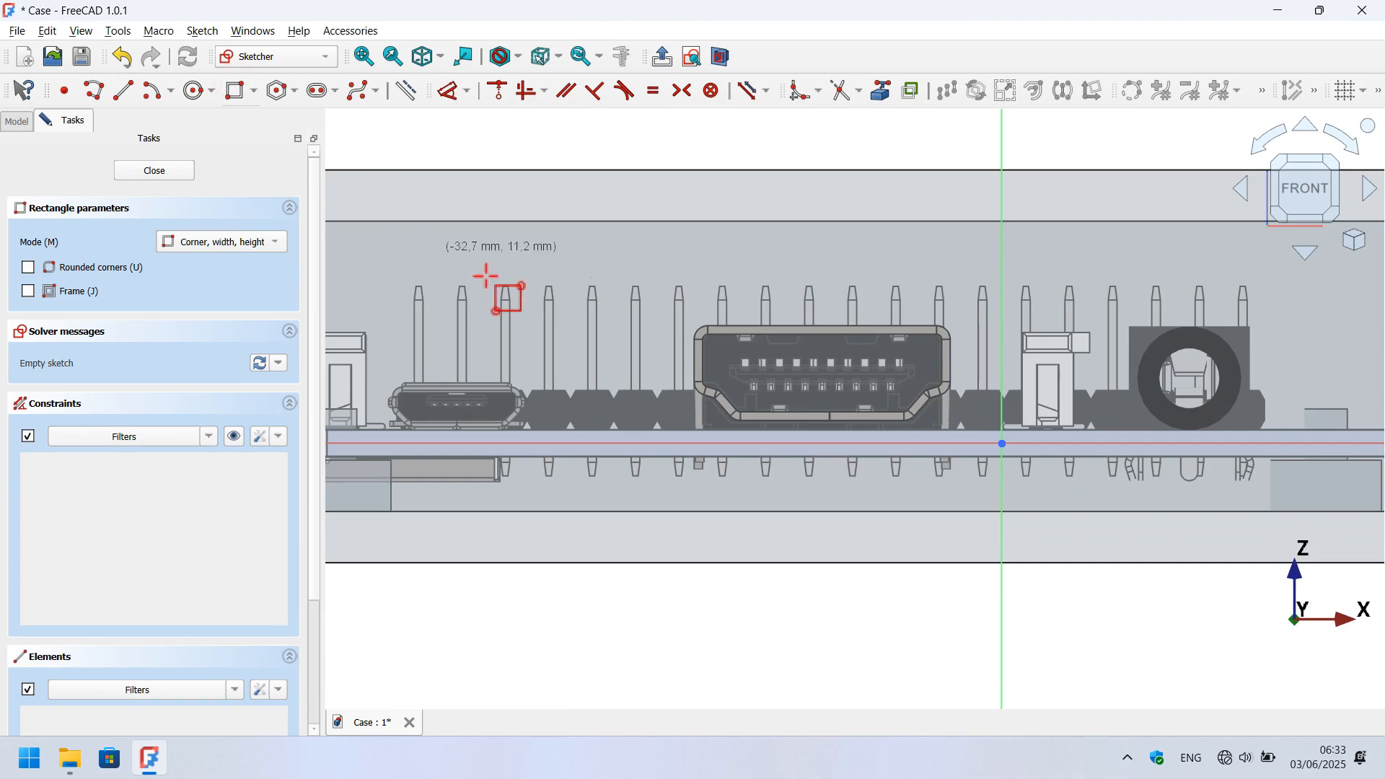
pyautogui.click(370, 344)
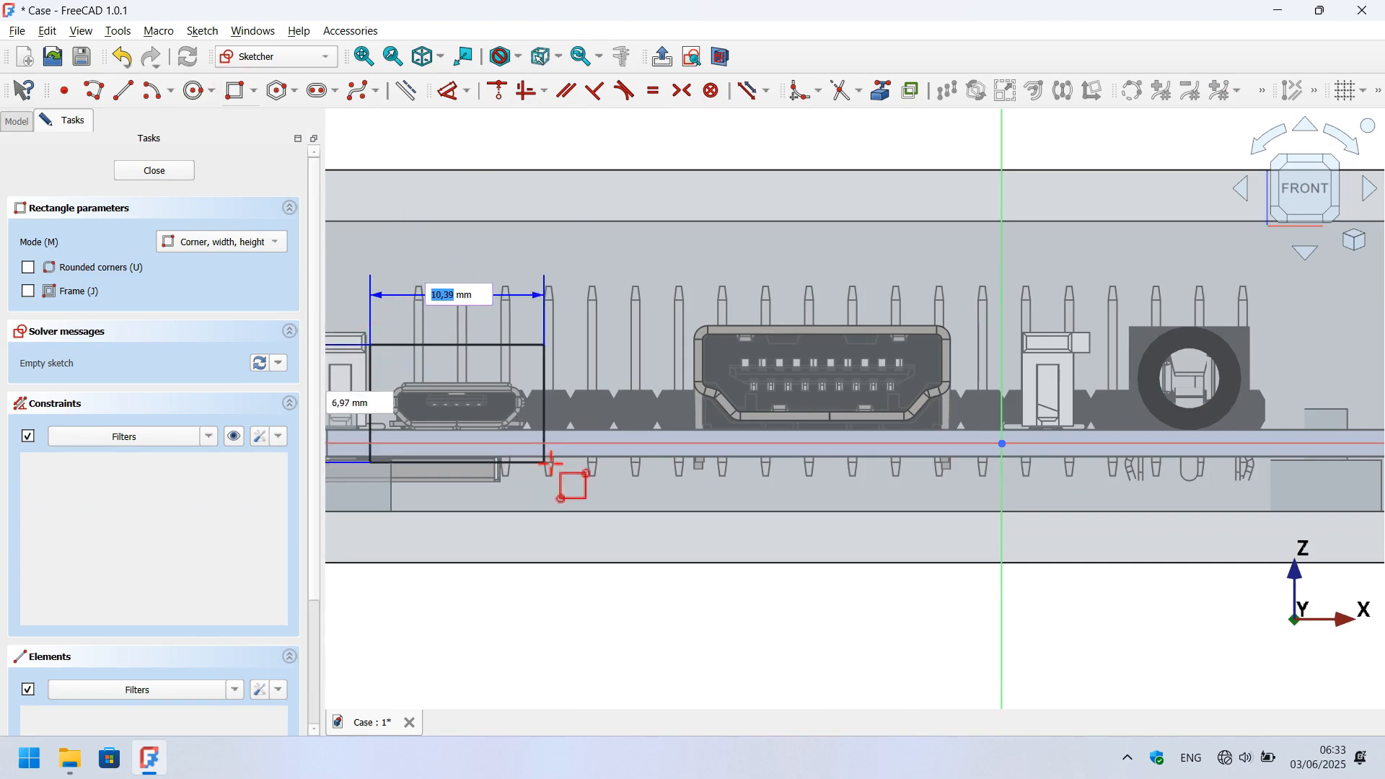
pyautogui.click(551, 464)
pyautogui.click(665, 303)
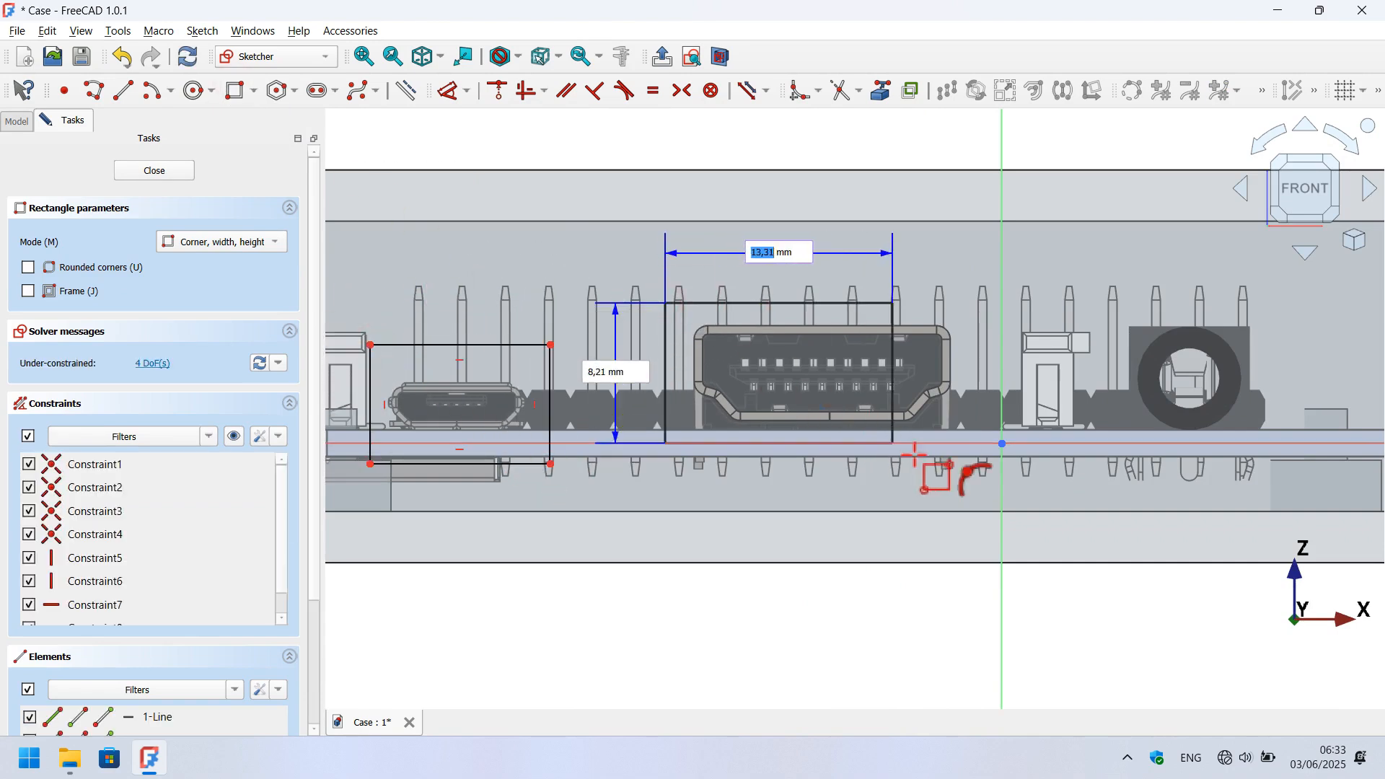
pyautogui.click(965, 480)
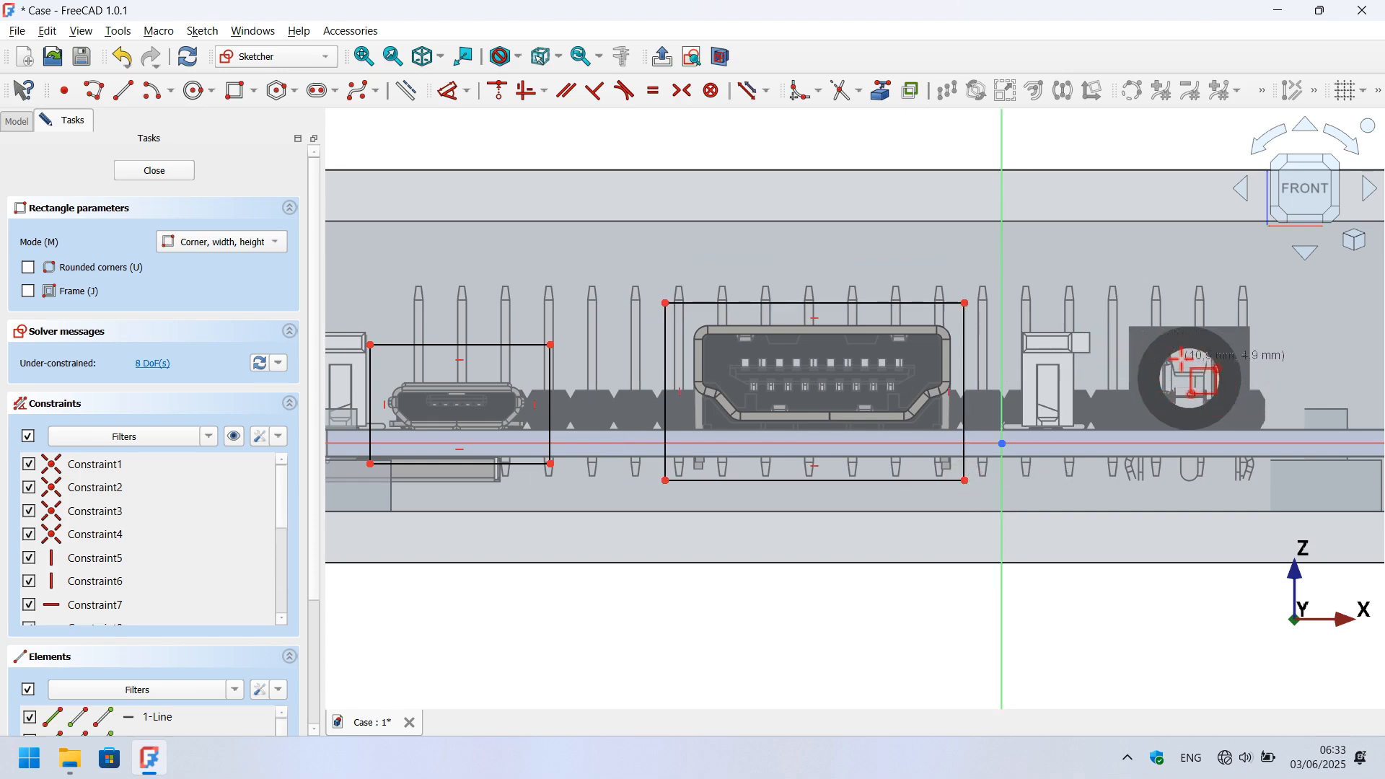
# Sketch a circle around the audio jack and close the front wall sketch.
pyautogui.click(194, 90)
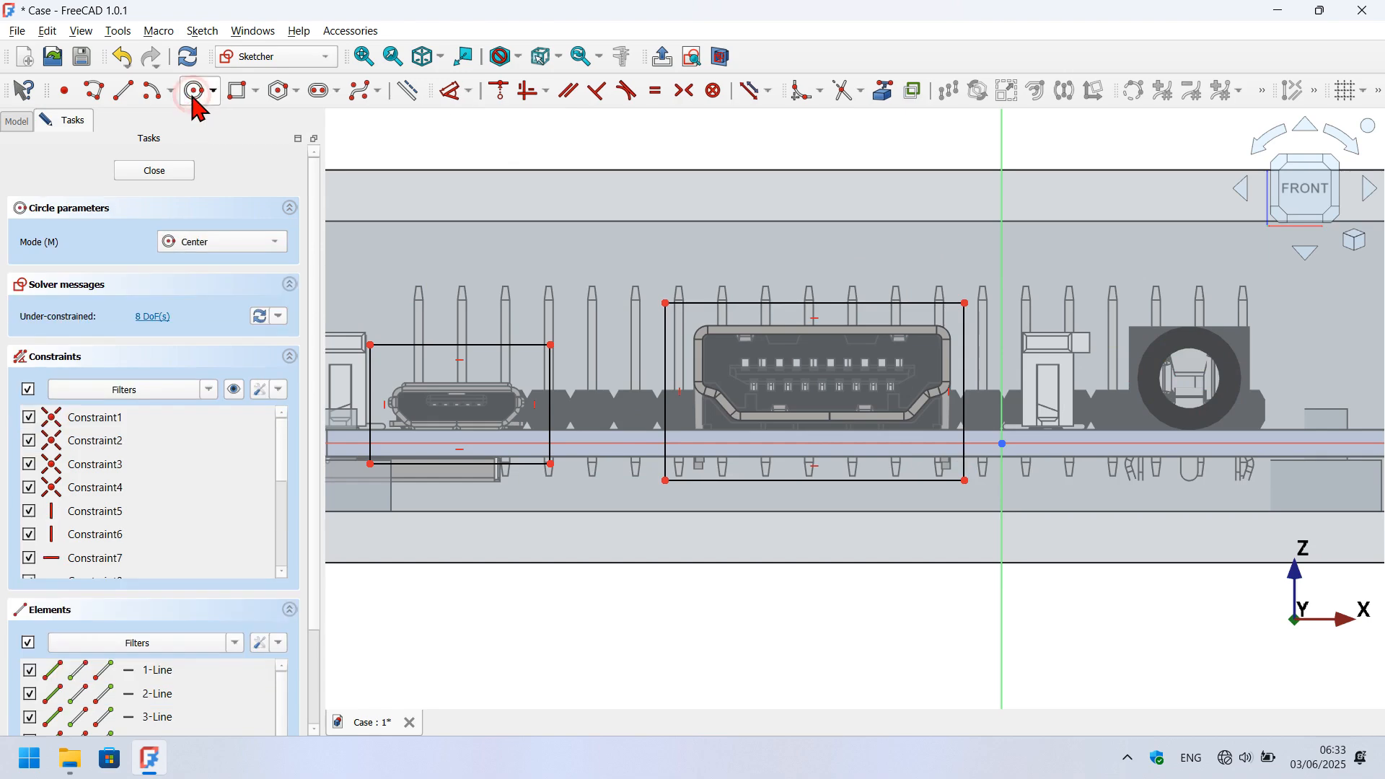
pyautogui.click(1203, 369)
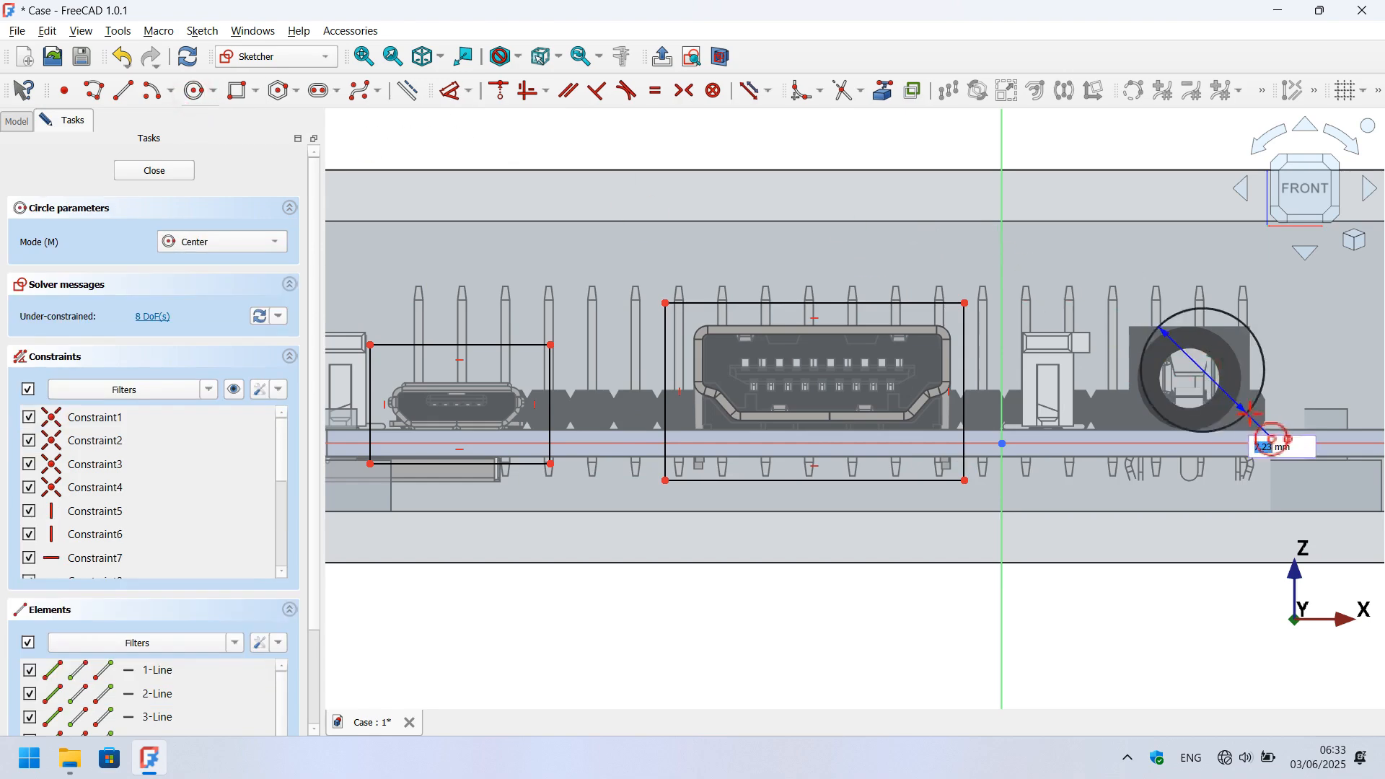
pyautogui.click(1269, 415)
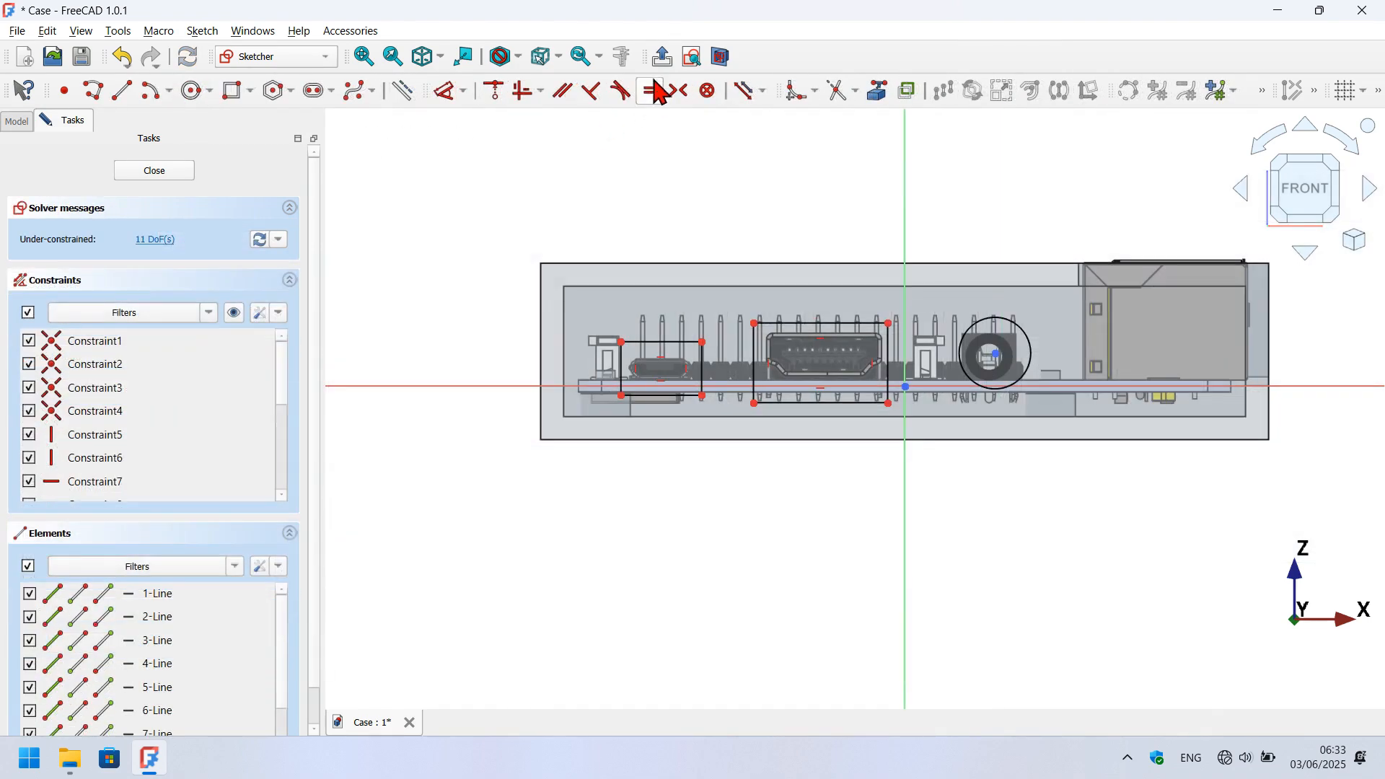
pyautogui.click(662, 57)
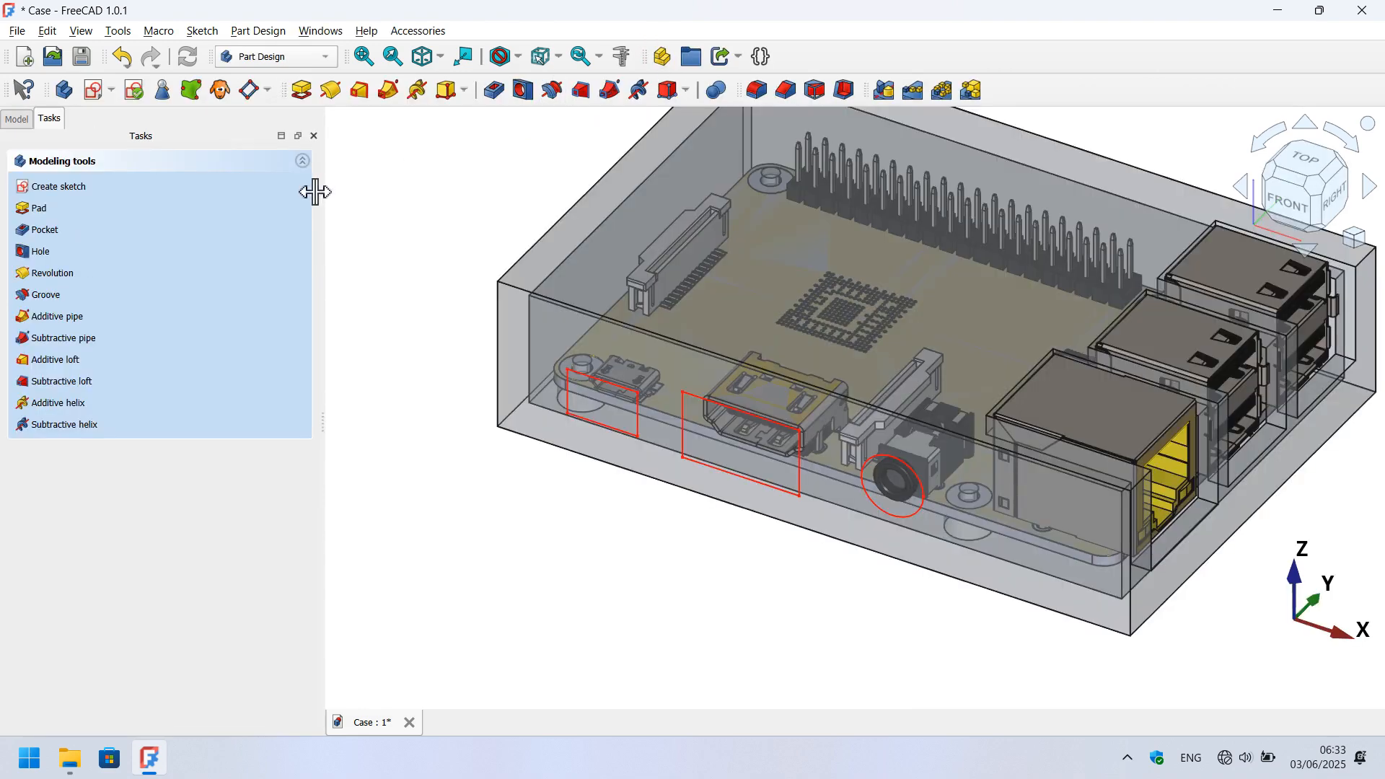
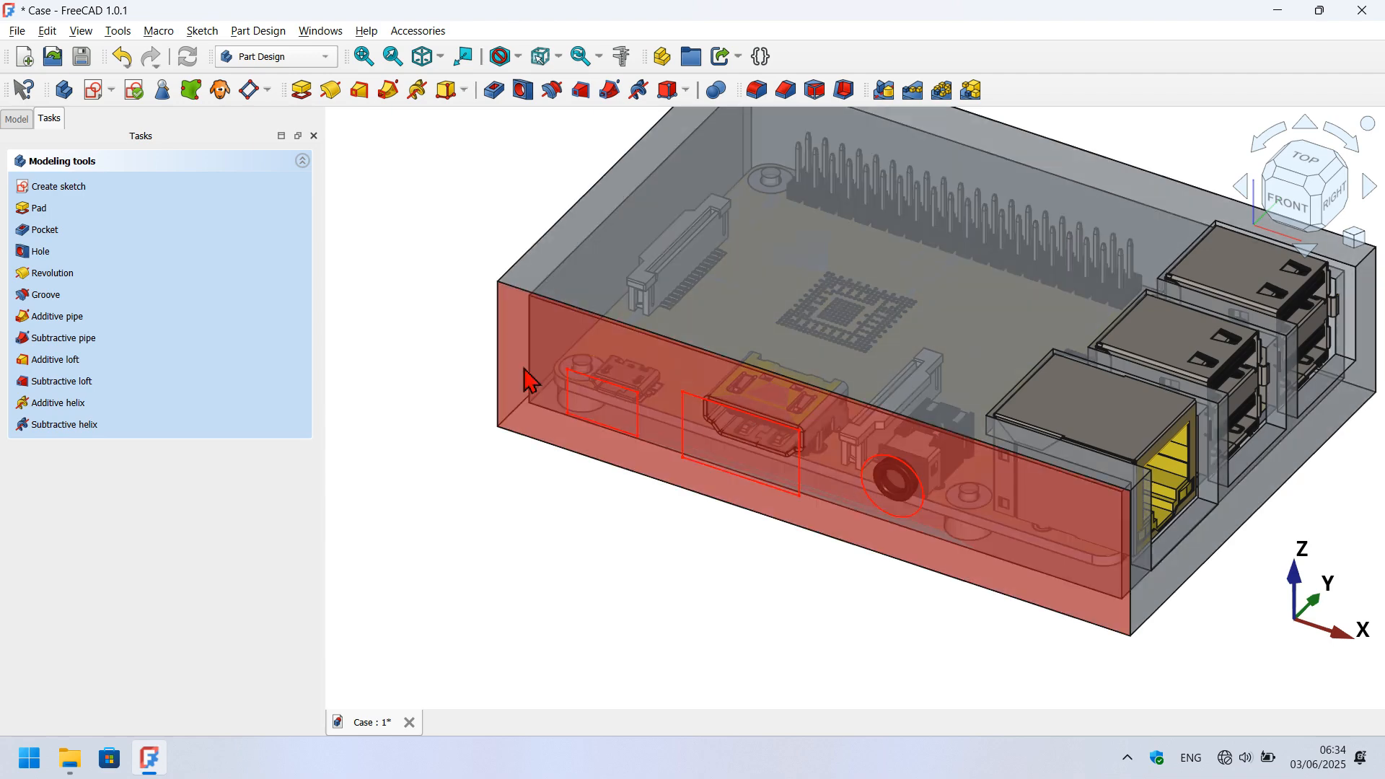
# Hide the case solid Pocket002, leaving the board and the front wall sketch displayed.
pyautogui.click(17, 119)
pyautogui.click(65, 377)
pyautogui.click(618, 501)
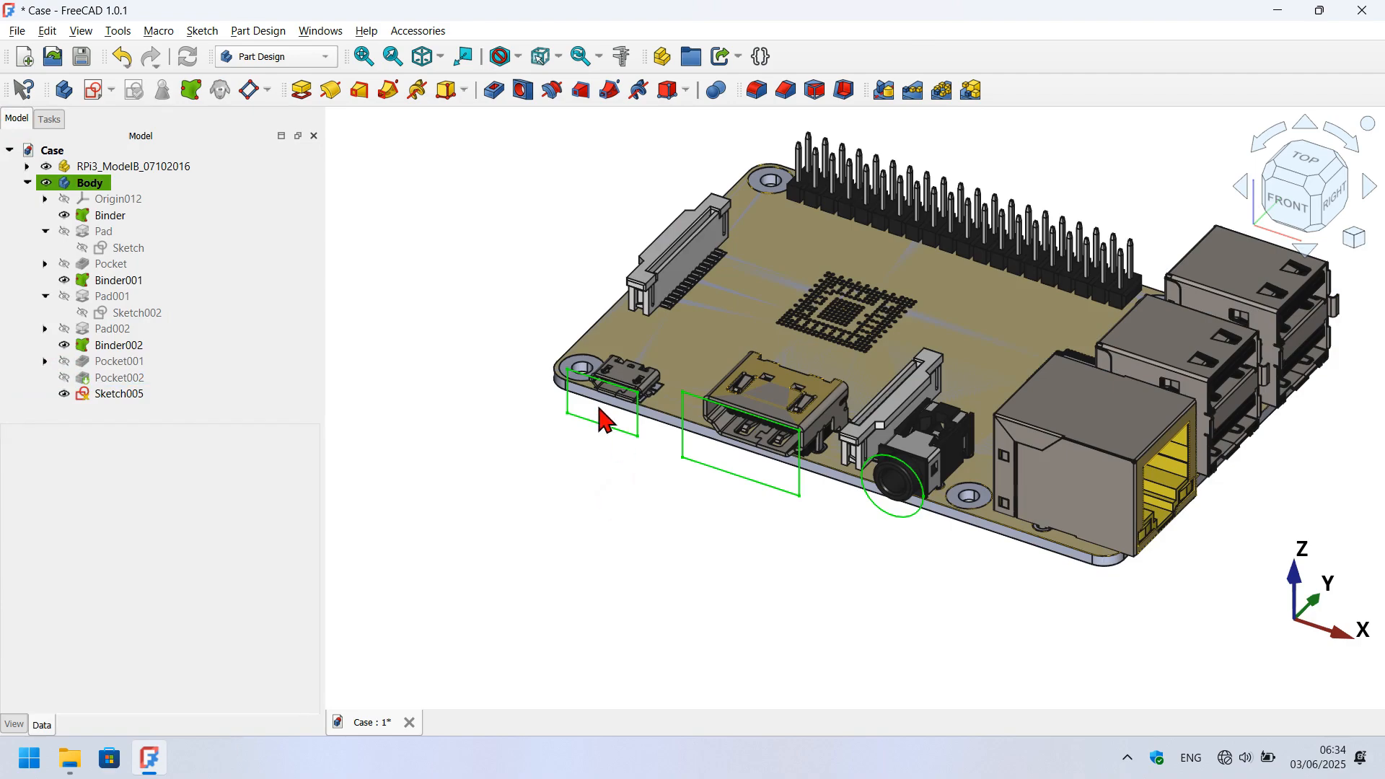
# Select the two upper and the lower-left rounded corner faces on the front of the micro USB connector.
pyautogui.scroll(6, 581, 393)
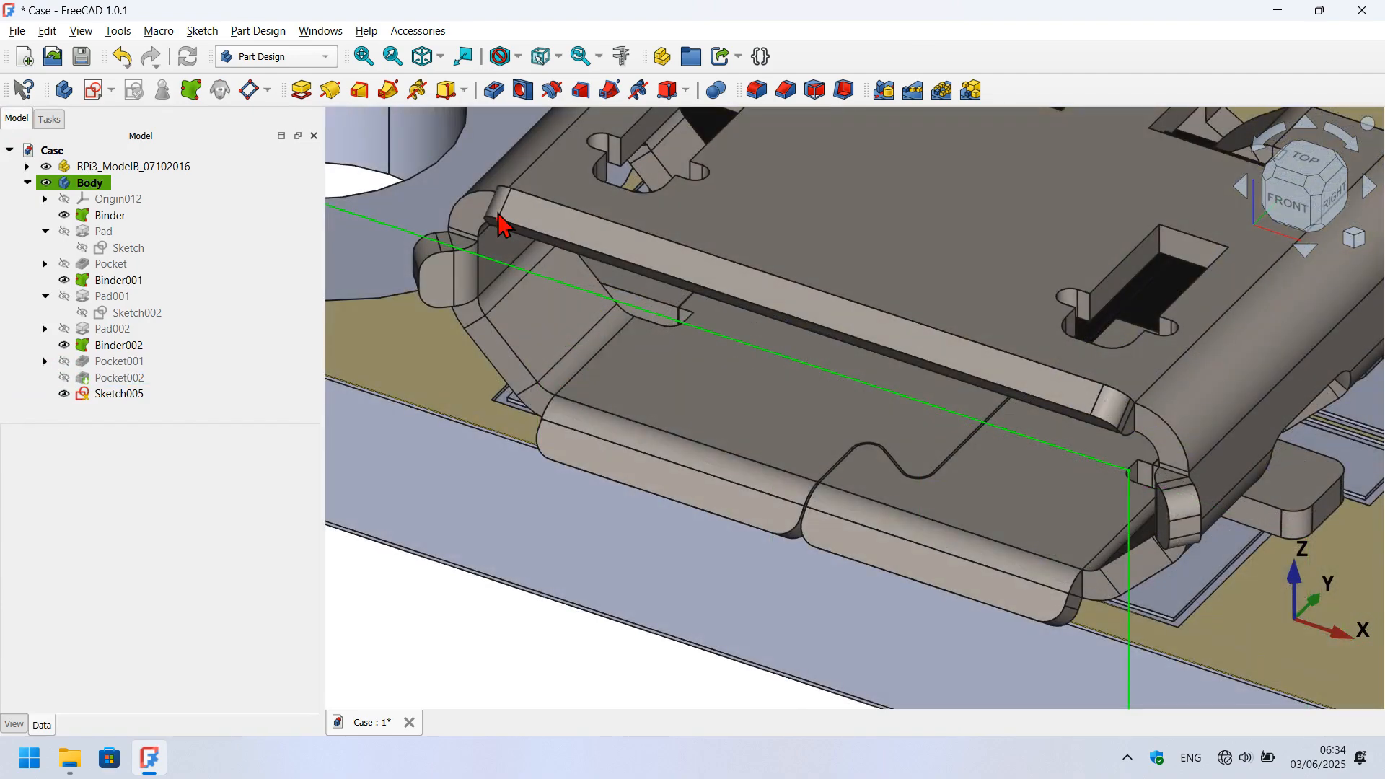
pyautogui.scroll(5, 468, 227)
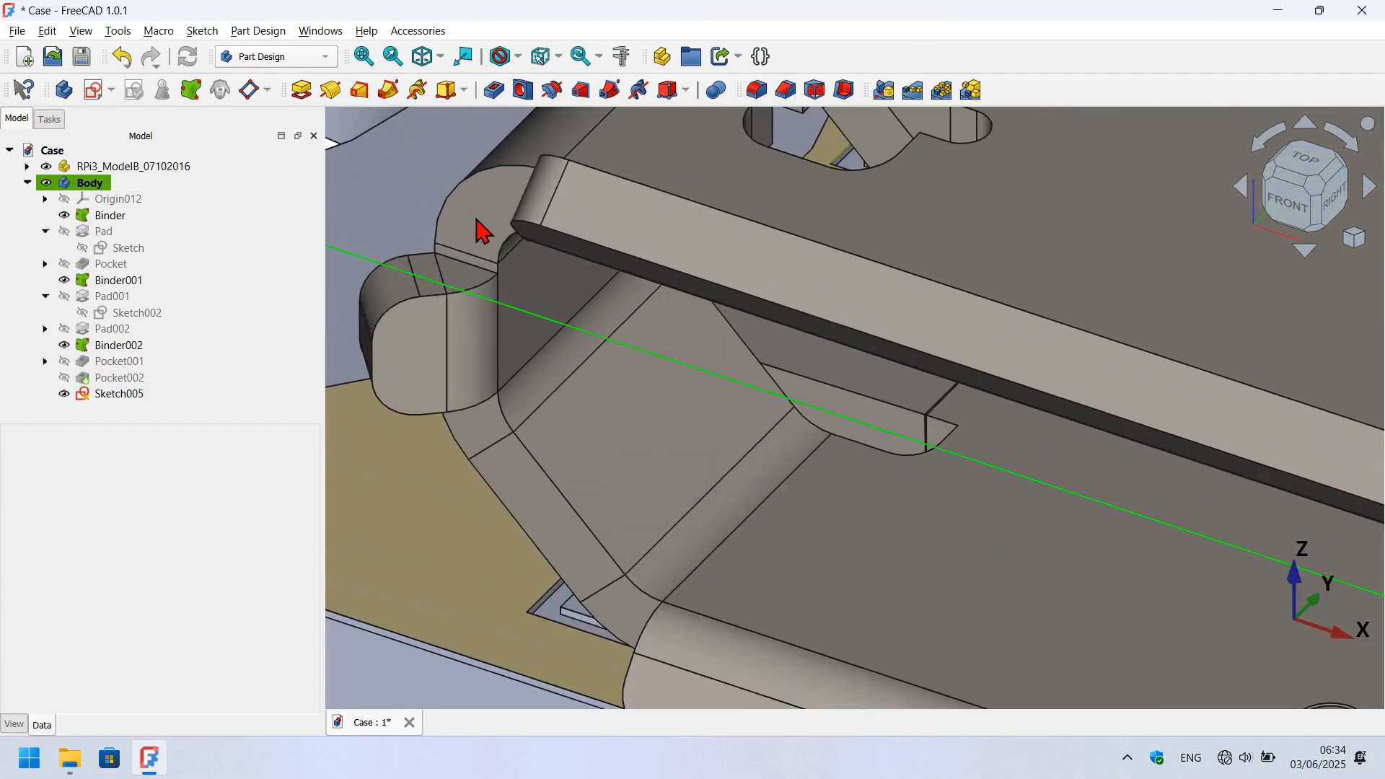
pyautogui.click(482, 231)
pyautogui.scroll(-3, 482, 231)
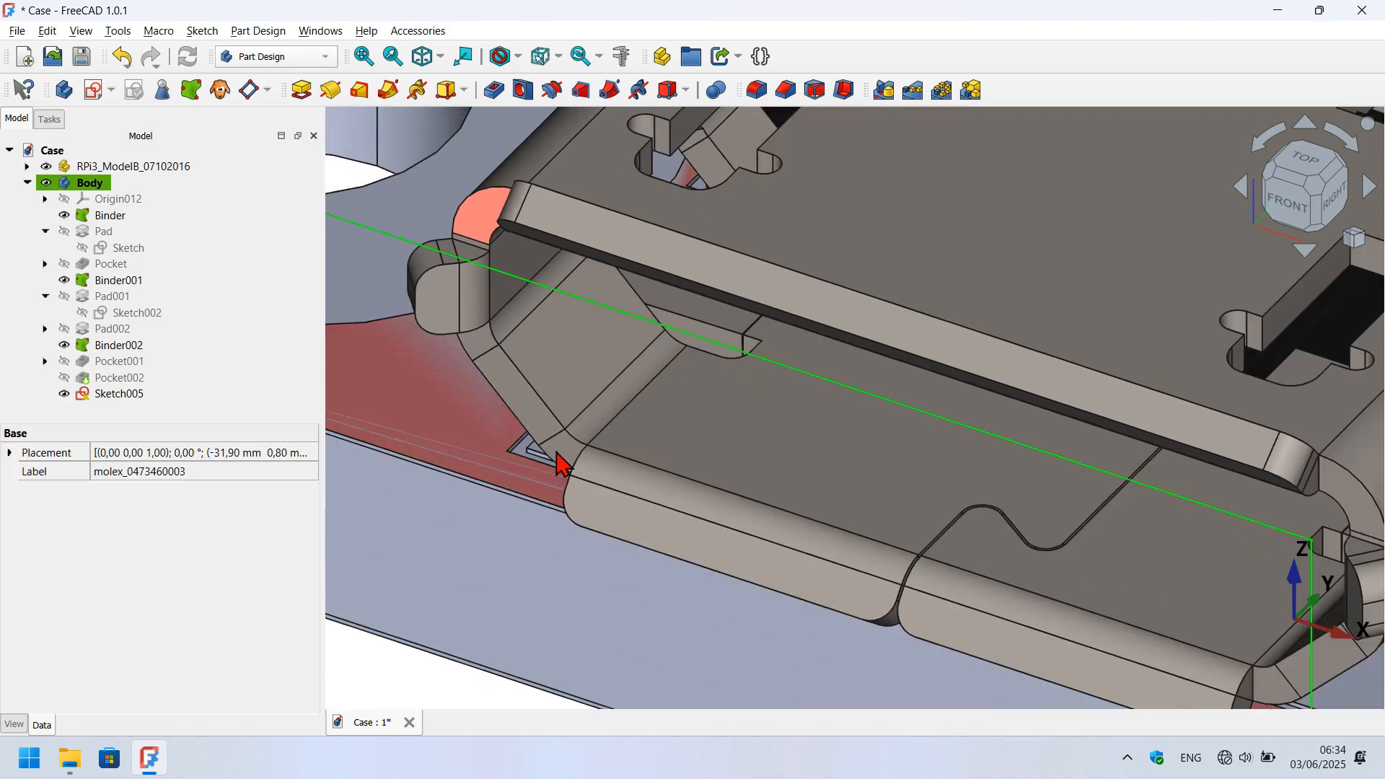
pyautogui.scroll(-2, 562, 463)
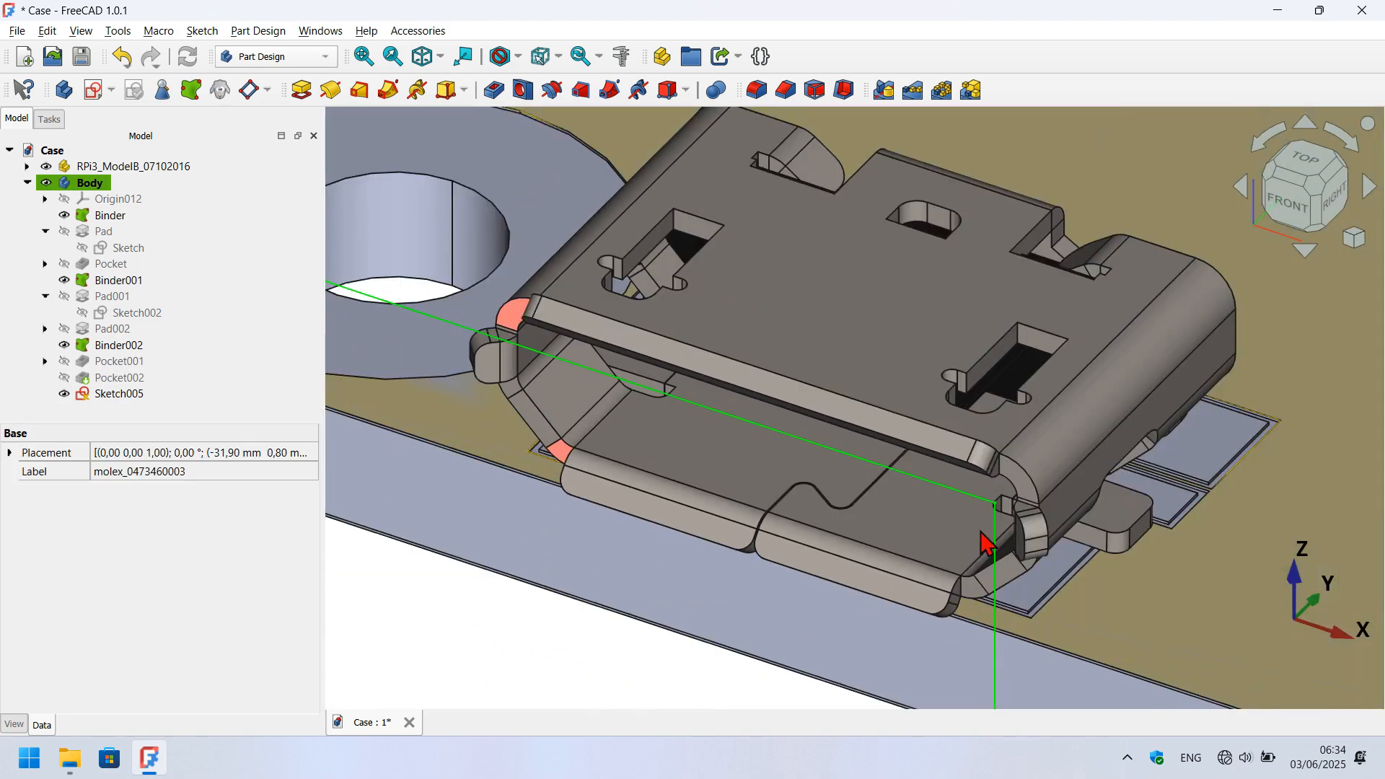
pyautogui.scroll(4, 1008, 577)
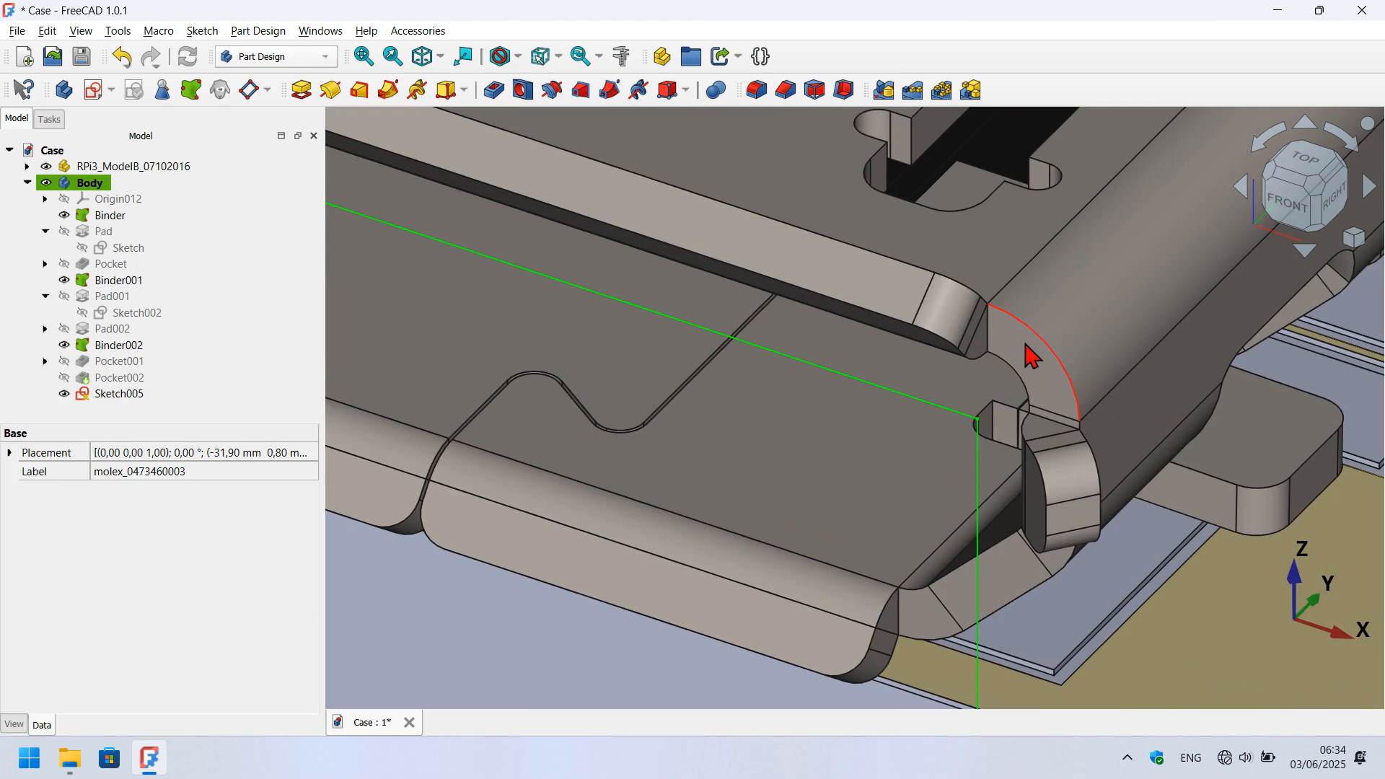
pyautogui.scroll(-5, 678, 281)
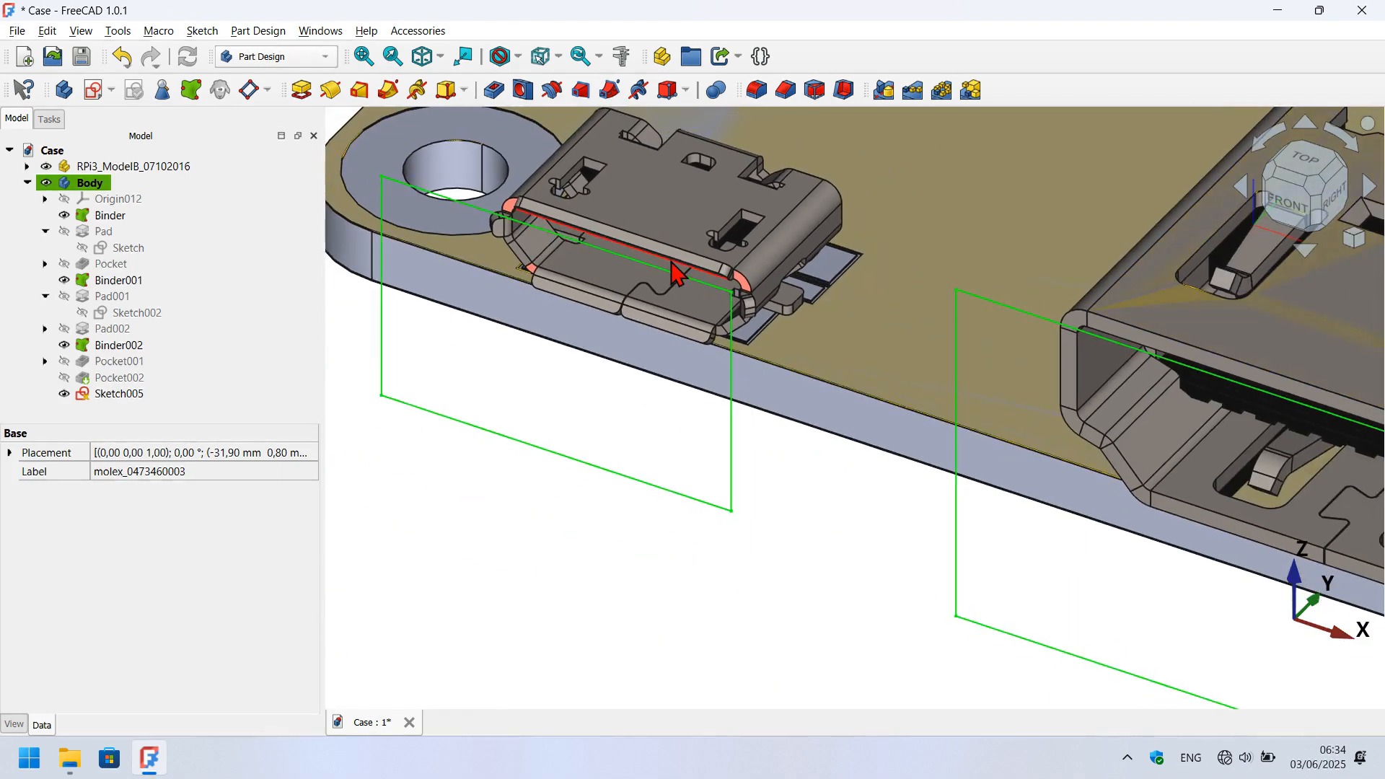
# Add the HDMI connector's two upper and lower-left front corner faces to the selection.
pyautogui.scroll(3, 1059, 337)
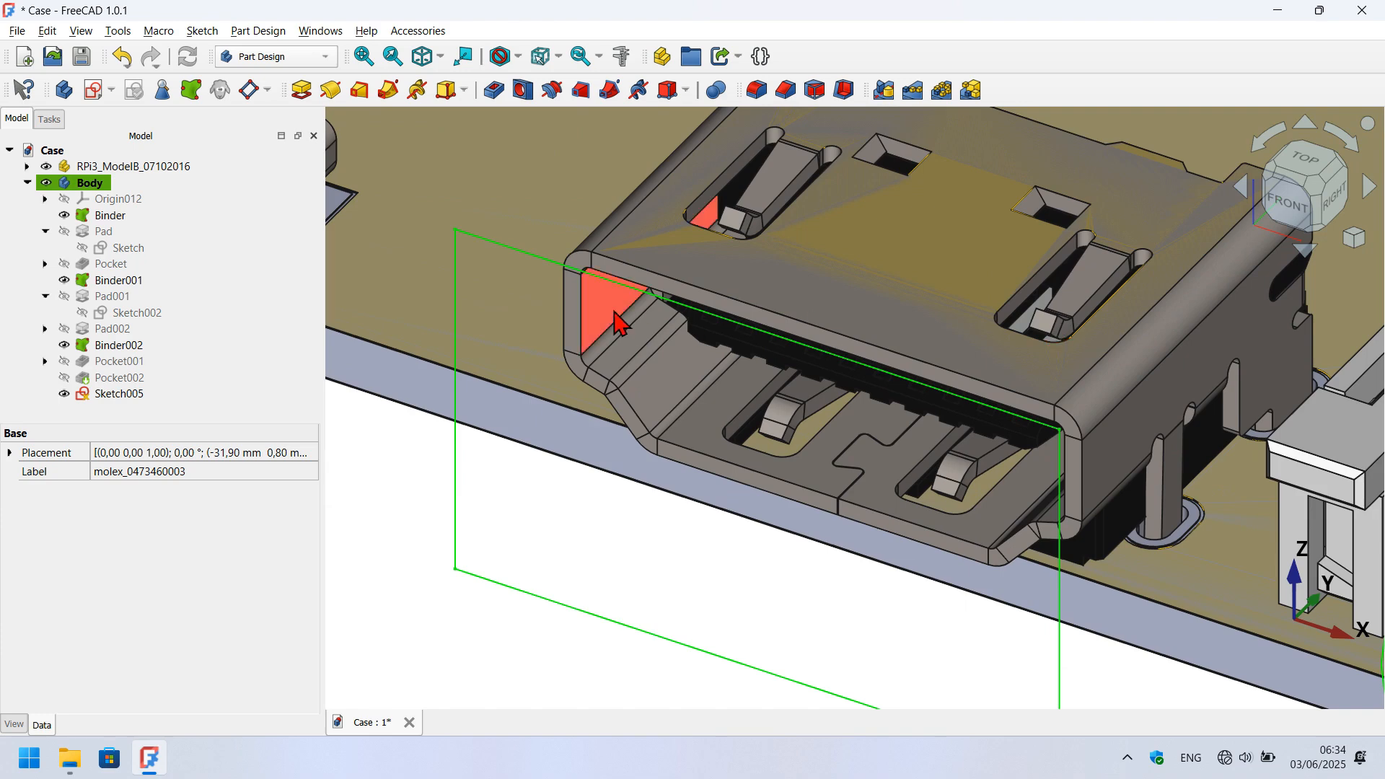
pyautogui.scroll(3, 599, 303)
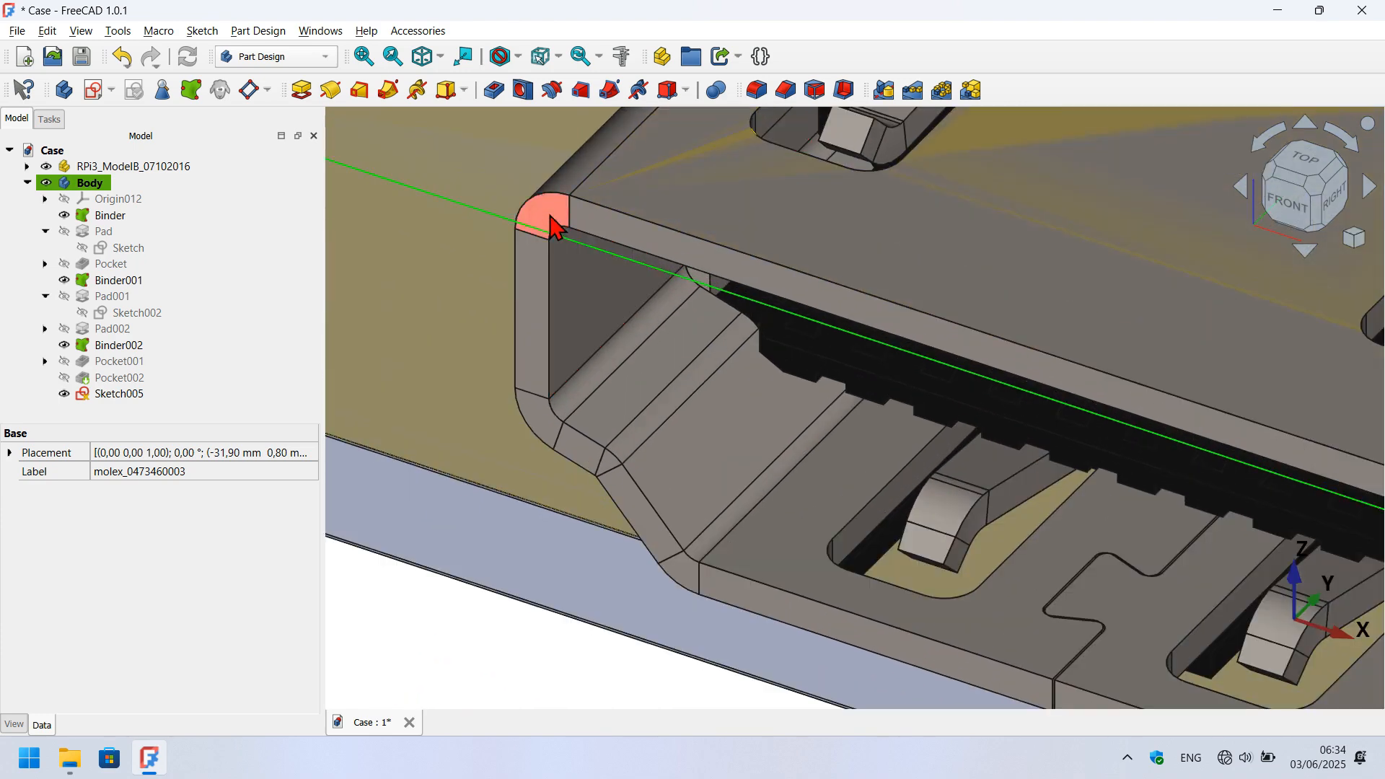
pyautogui.keyDown('ctrl'); pyautogui.click(683, 571); pyautogui.keyUp('ctrl')
pyautogui.scroll(-5, 504, 433)
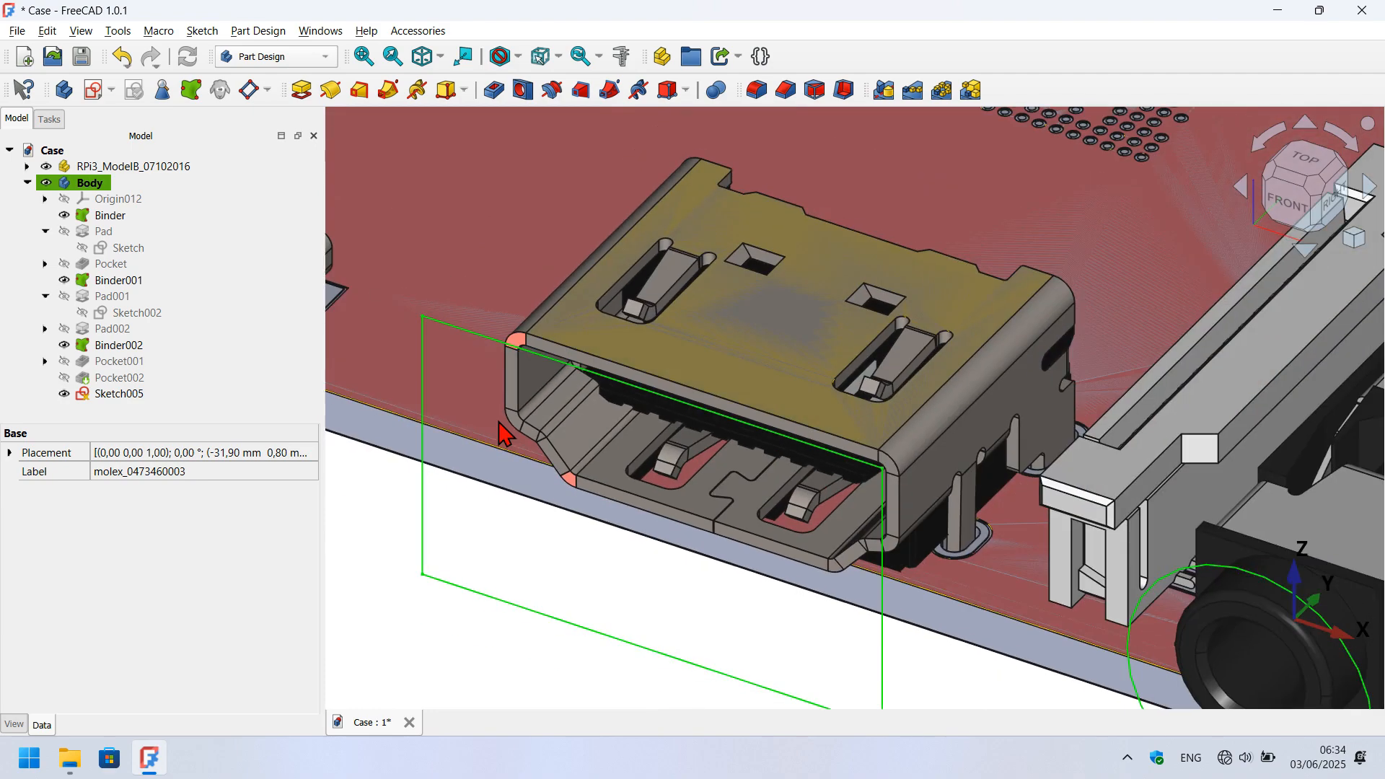
pyautogui.scroll(5, 957, 525)
pyautogui.keyDown('ctrl'); pyautogui.click(755, 360); pyautogui.keyUp('ctrl')
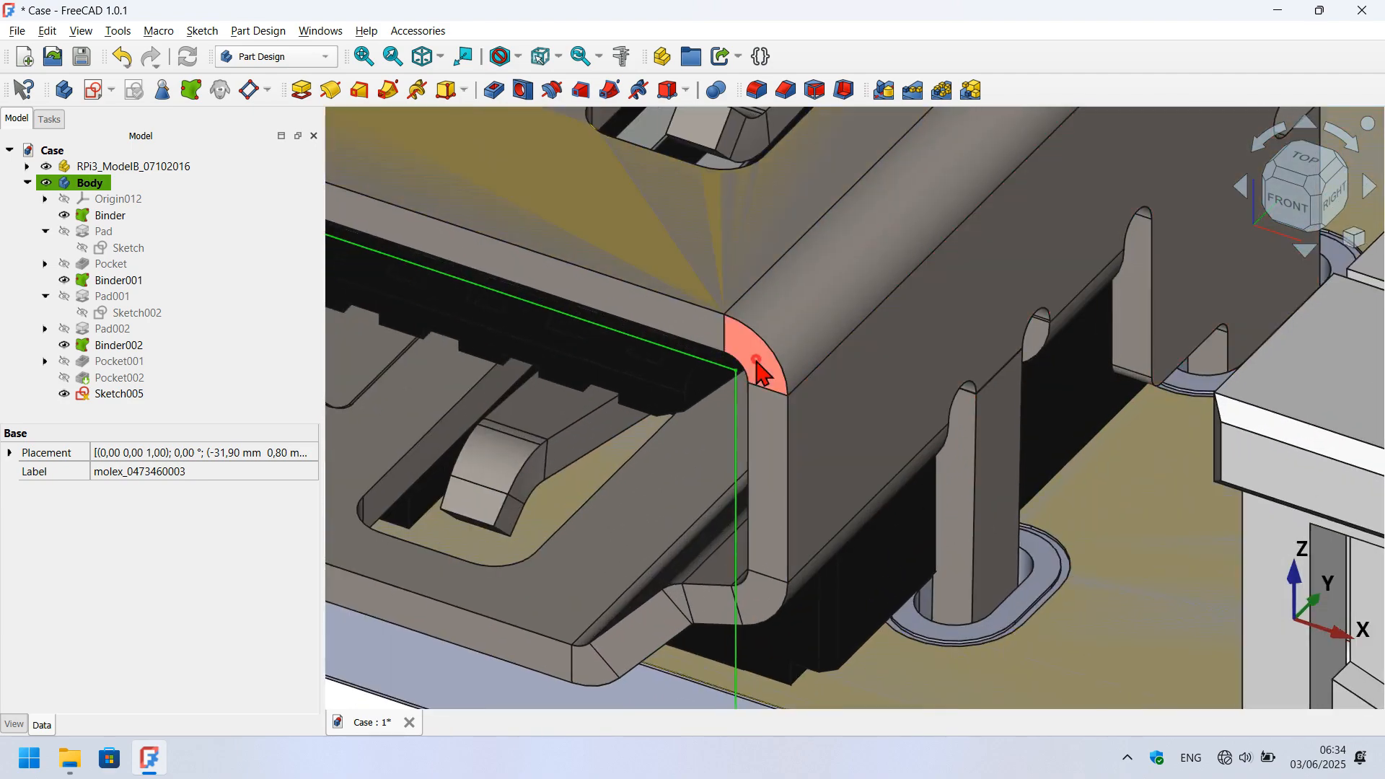
pyautogui.scroll(-5, 663, 275)
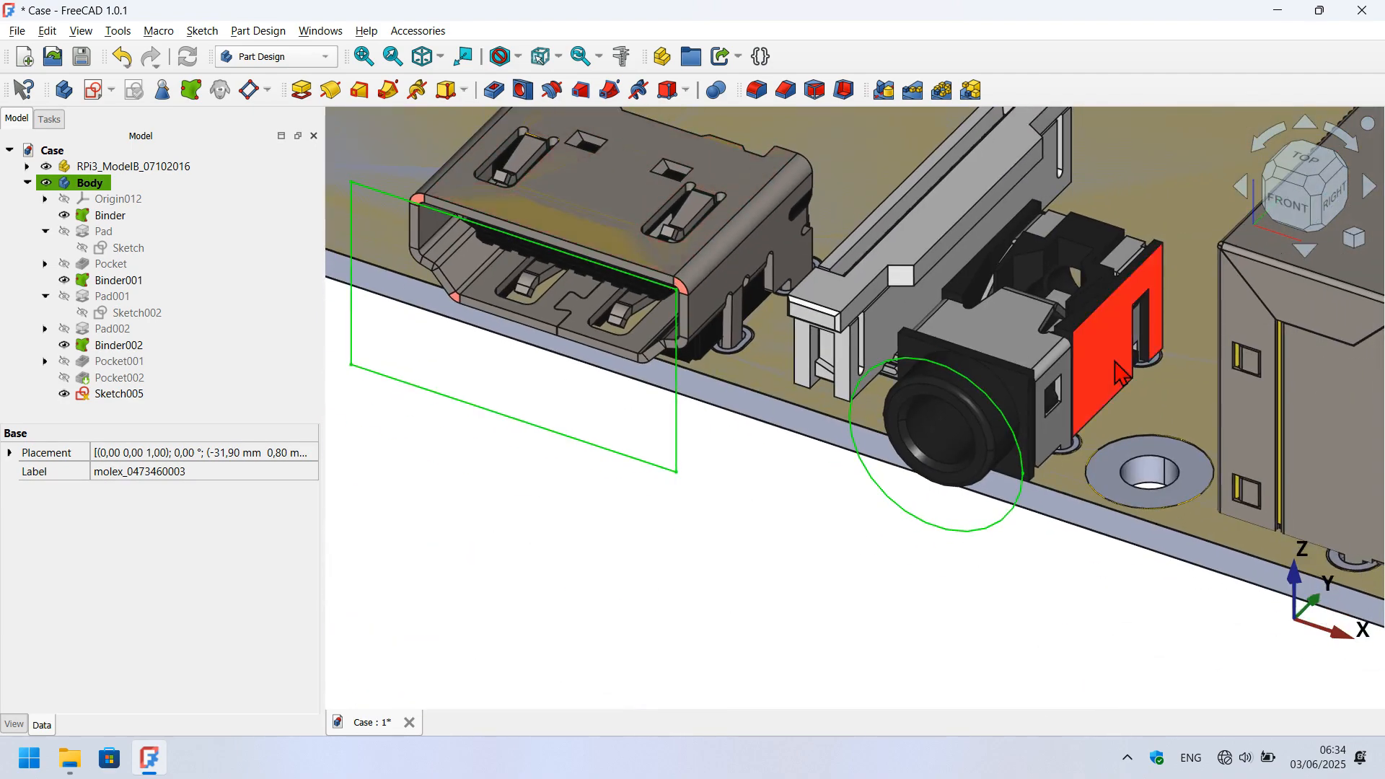
# Add the audio jack's flat front face to the selection and create a sub-shape binder from all selected port faces.
pyautogui.scroll(3, 1121, 374)
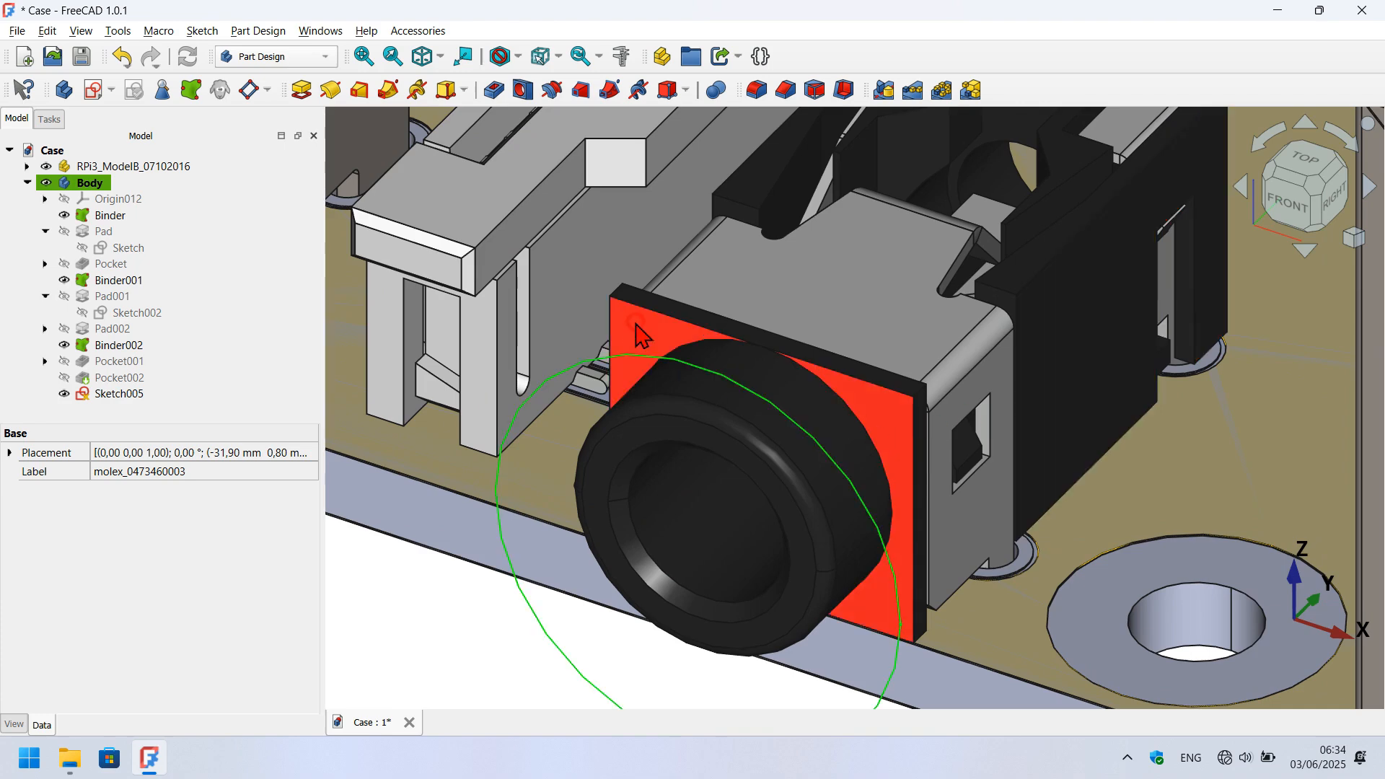
pyautogui.scroll(-6, 961, 409)
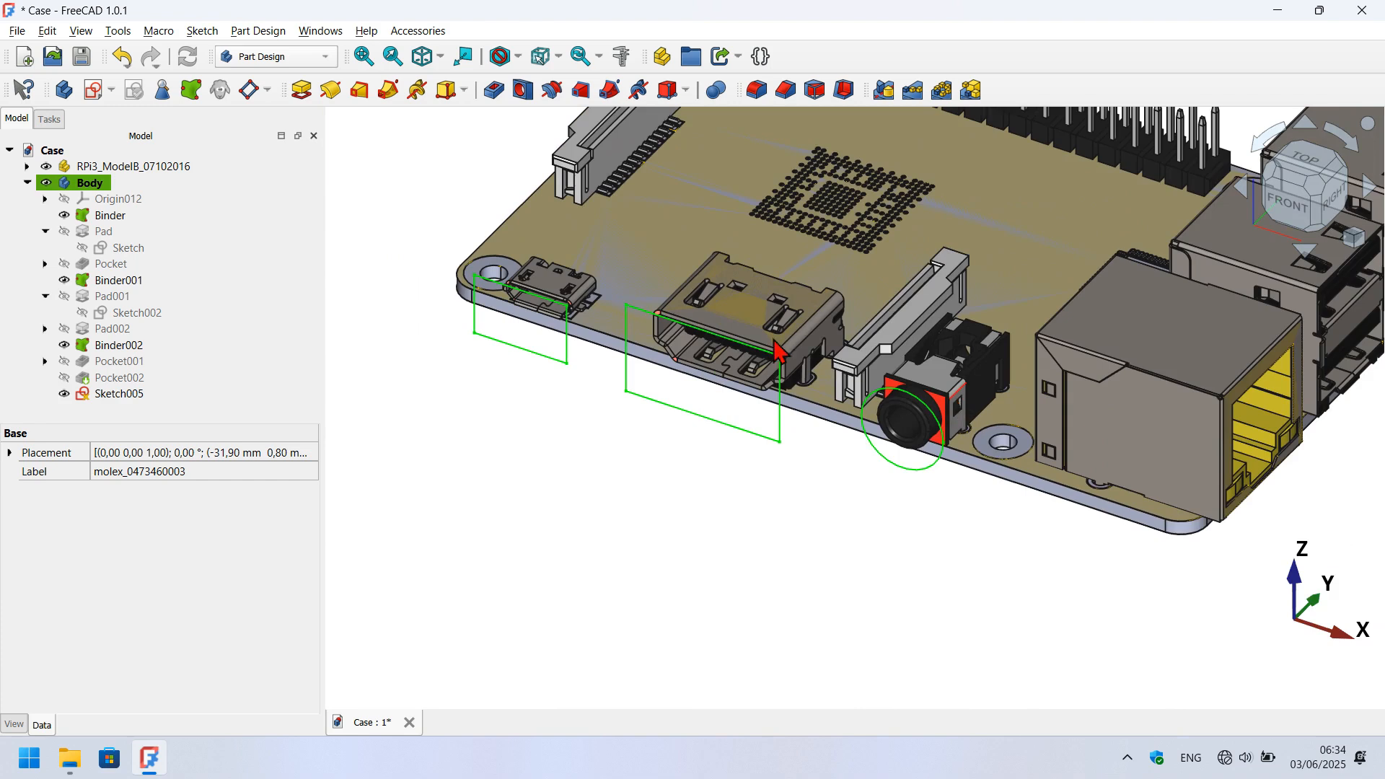
pyautogui.click(199, 98)
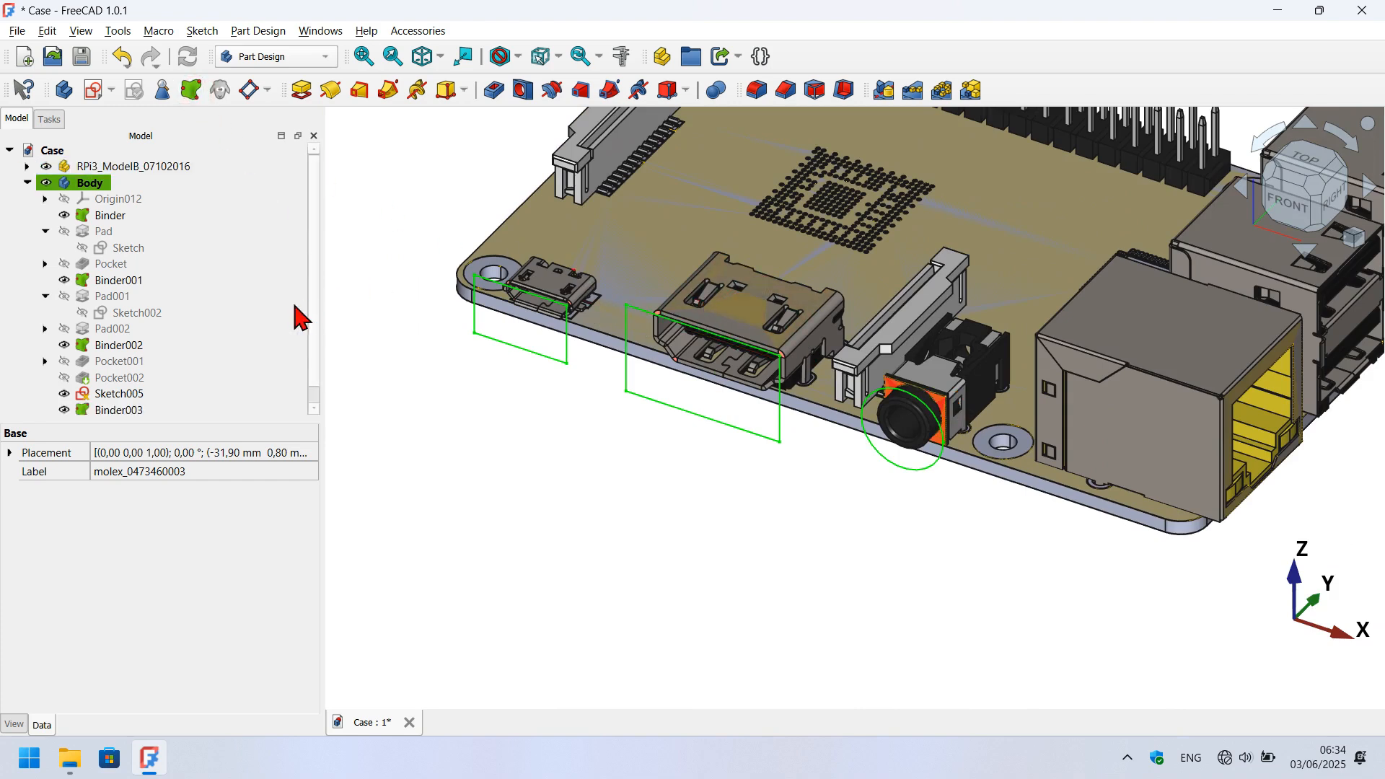
# Reopen the front wall sketch Sketch005 for editing and hide the Raspberry Pi model and the case solid Pocket002.
pyautogui.doubleClick(119, 397)
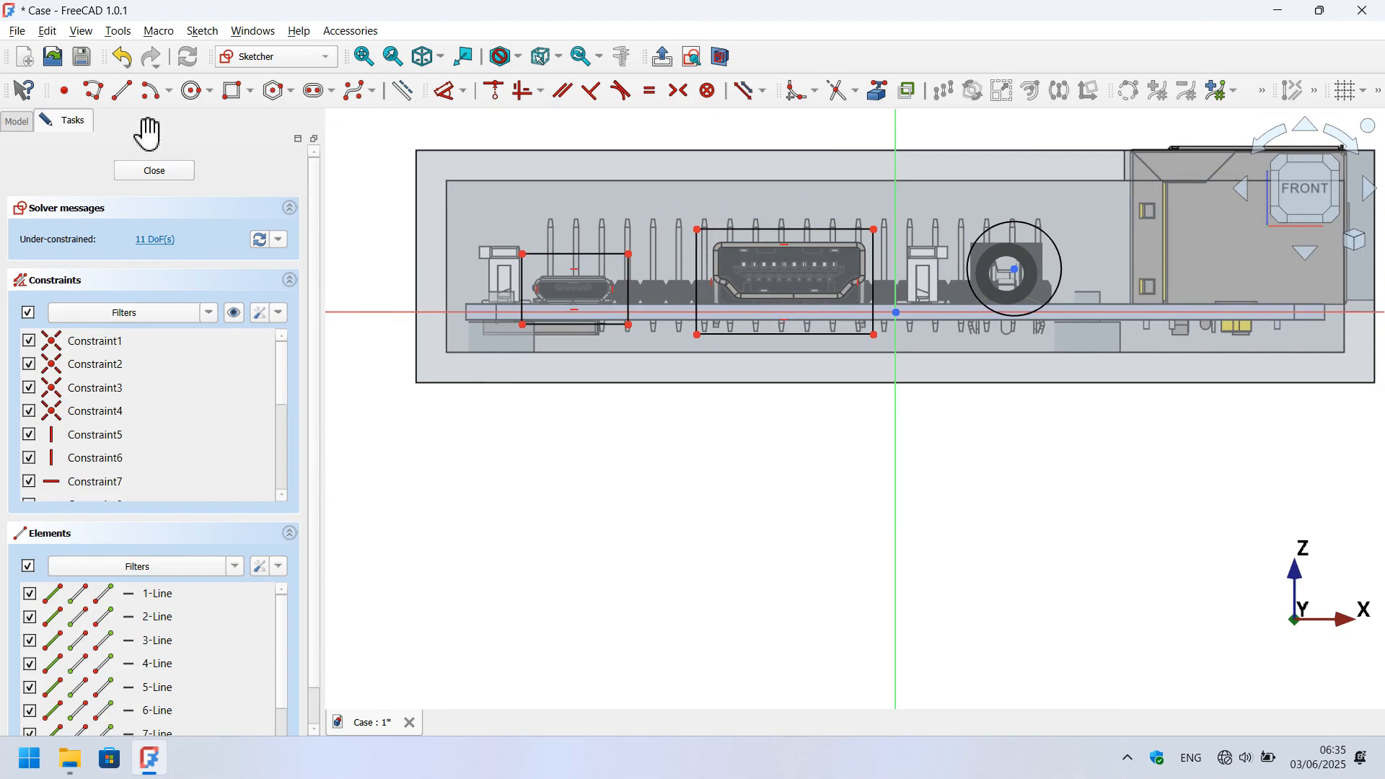
pyautogui.click(11, 123)
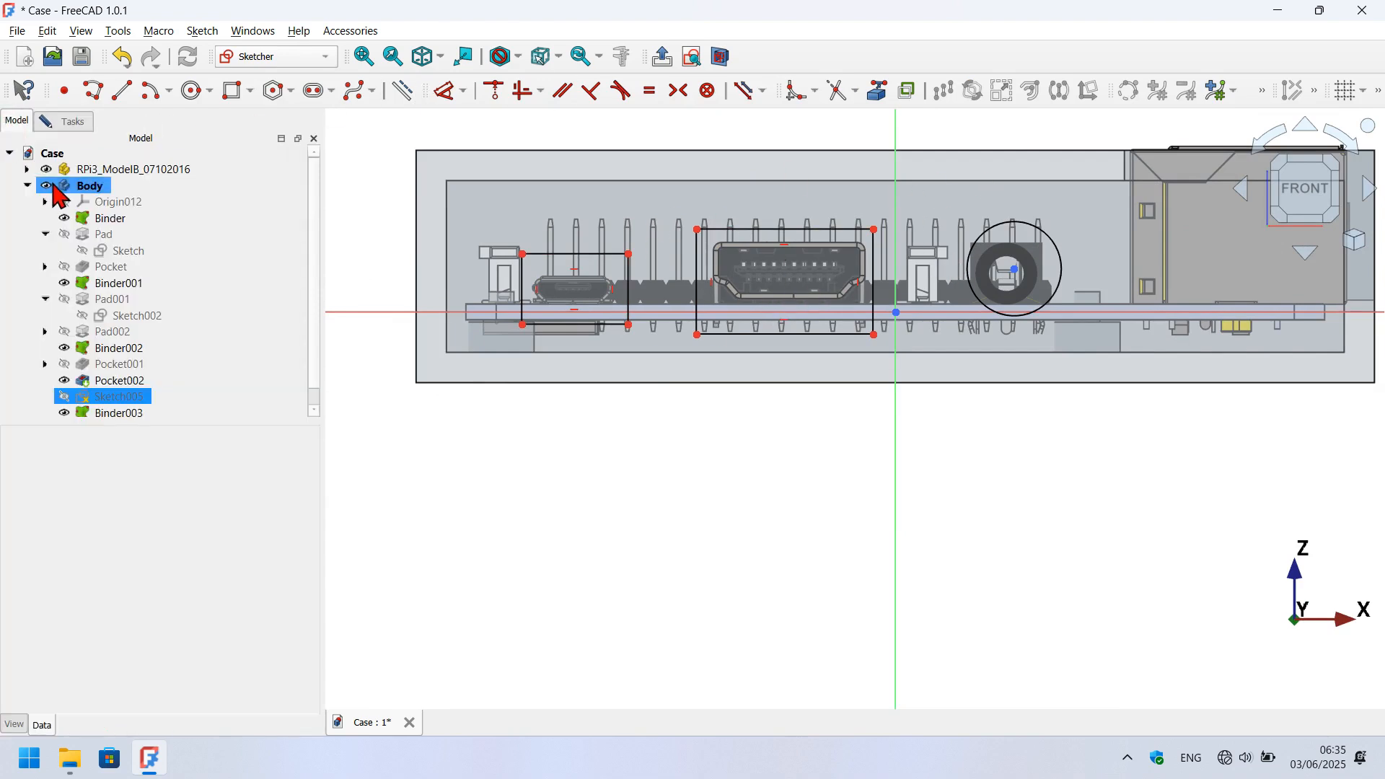
pyautogui.click(45, 169)
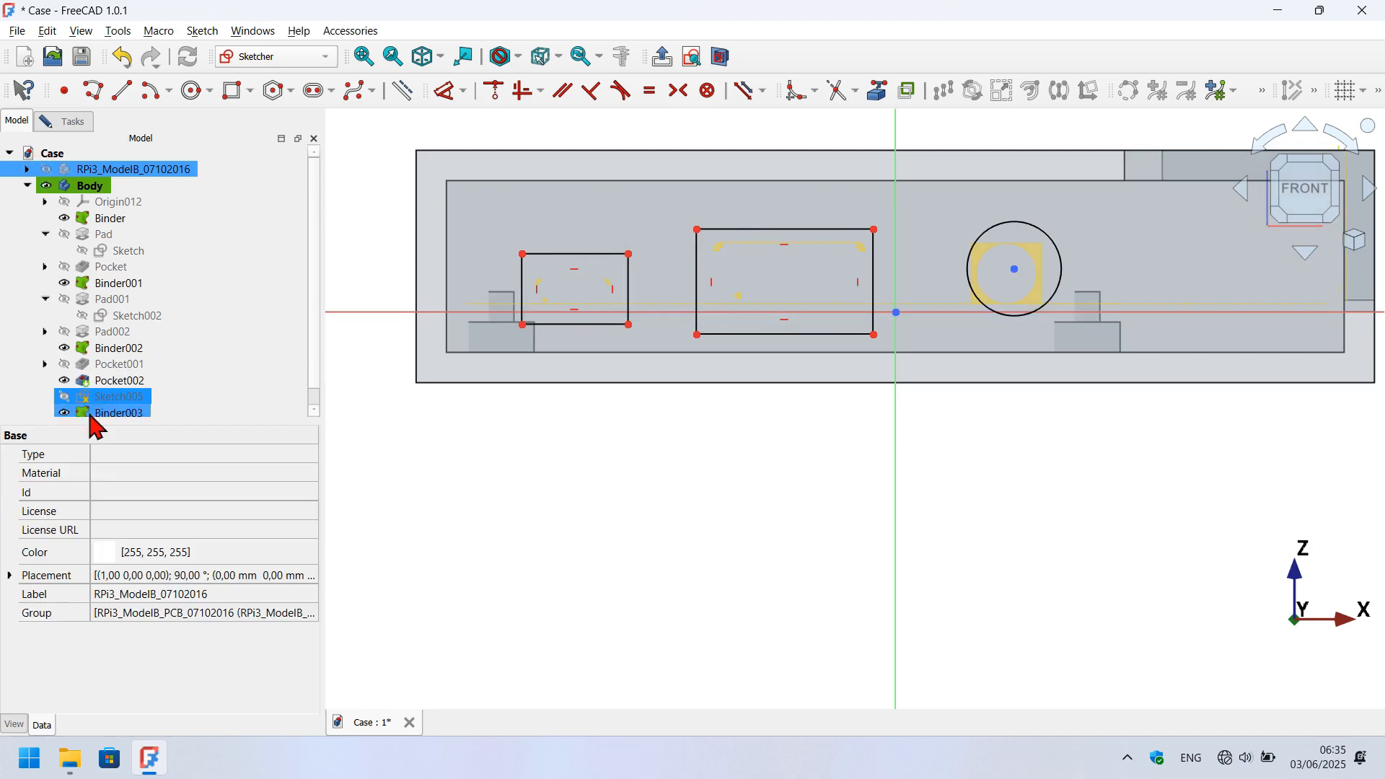
pyautogui.click(70, 382)
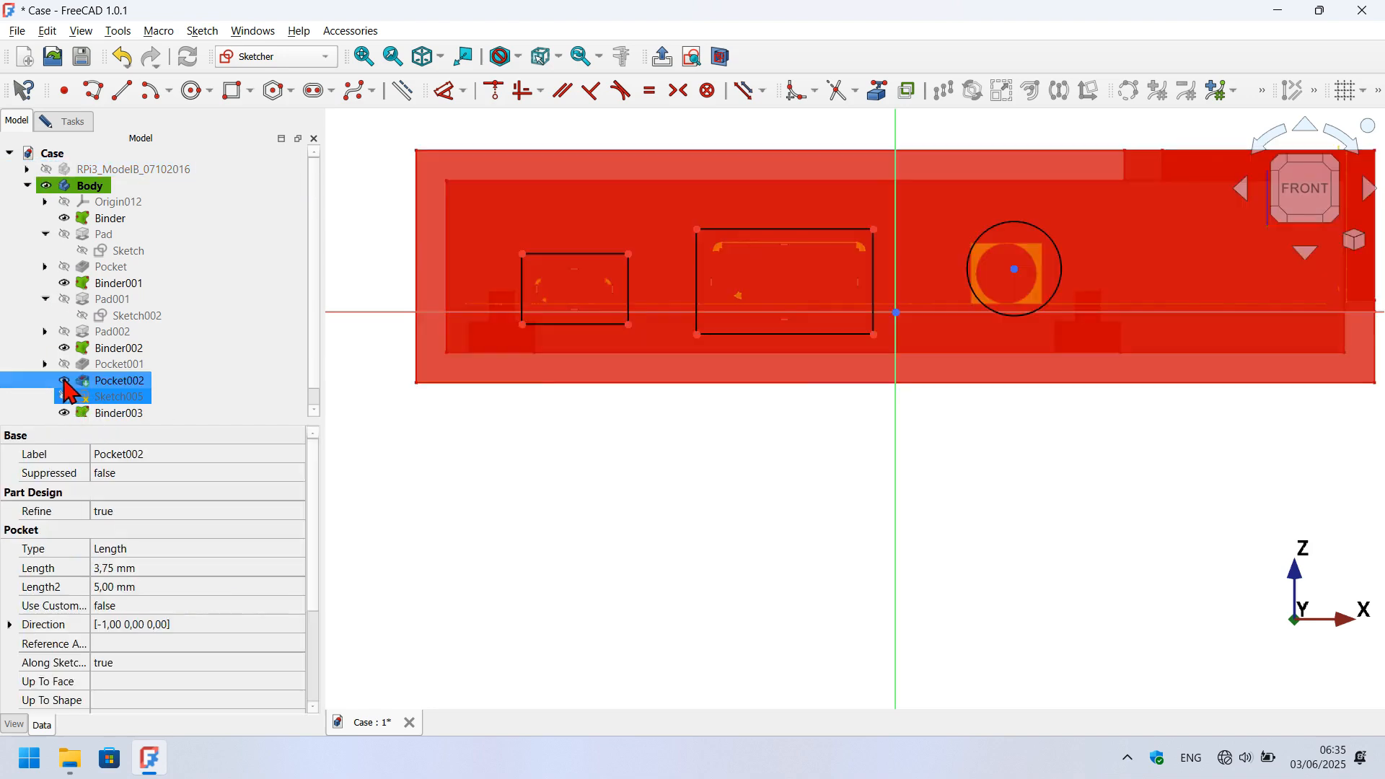
pyautogui.click(582, 437)
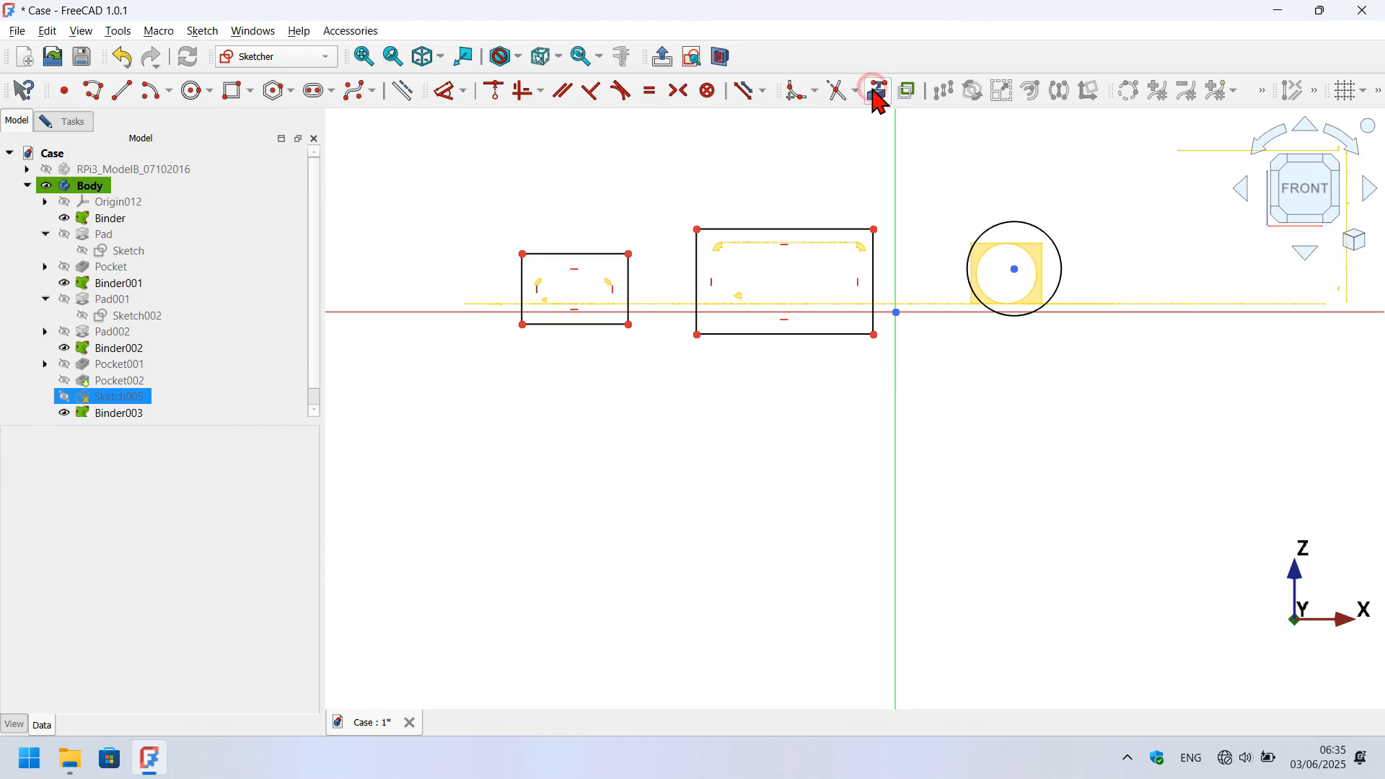
# Project the audio jack's circular edge and the arcs of the three HDMI corner faces into the sketch as external geometry.
pyautogui.scroll(5, 1103, 248)
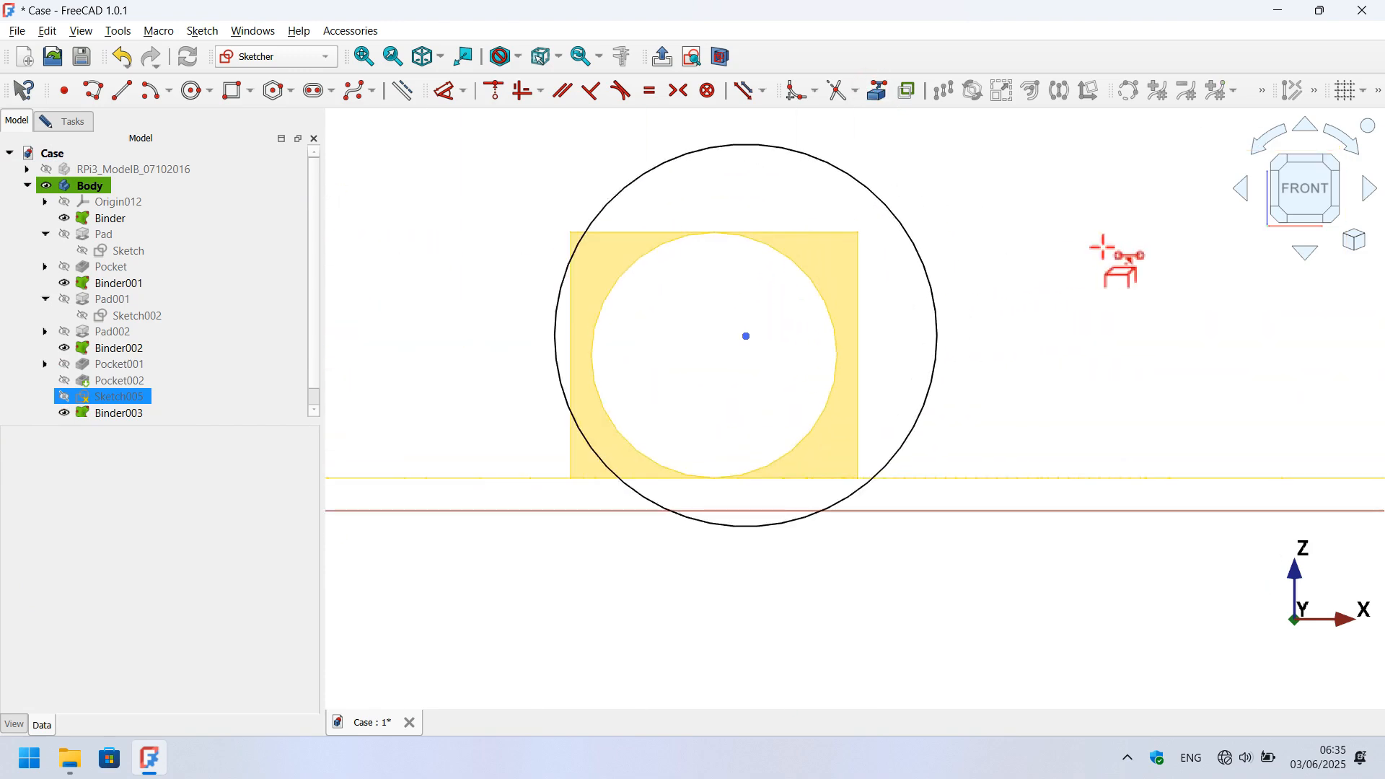
pyautogui.click(823, 299)
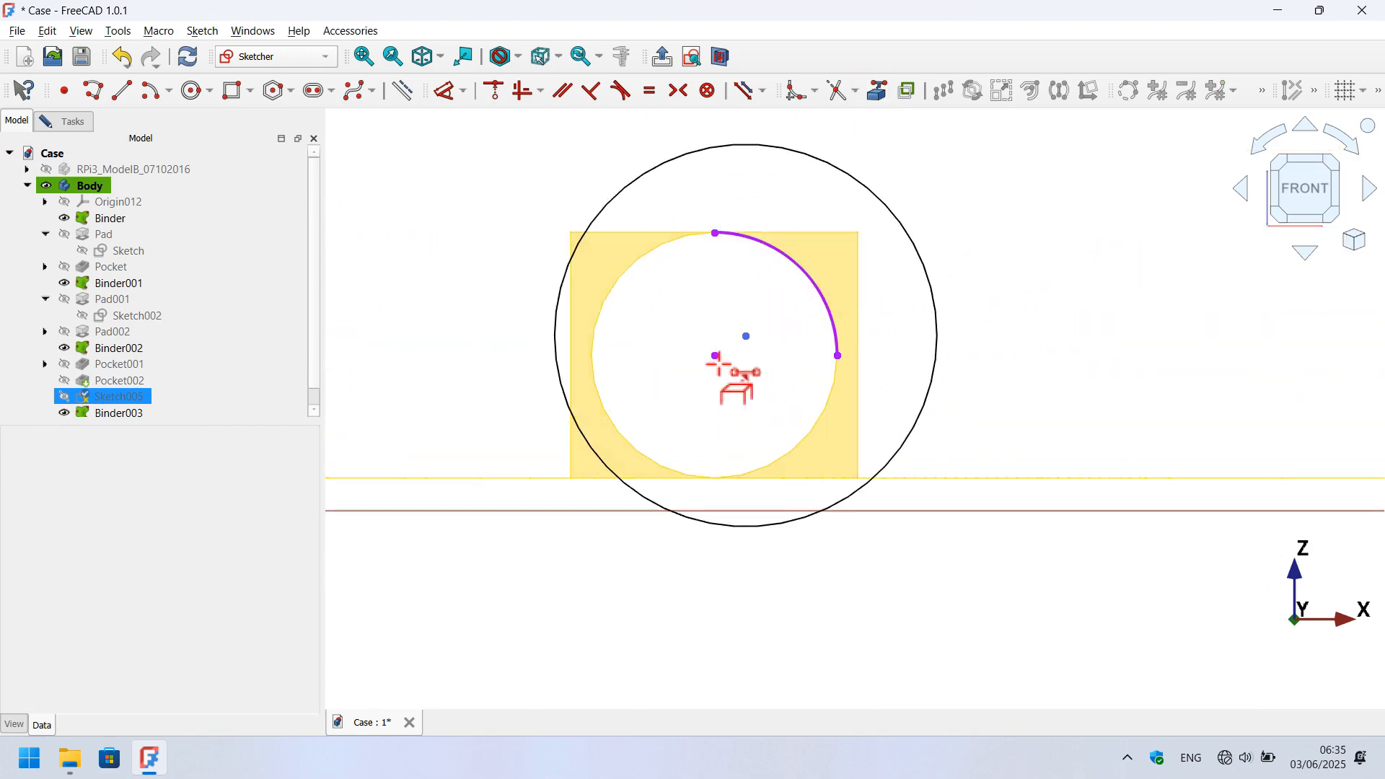
pyautogui.scroll(-5, 773, 330)
pyautogui.scroll(2, 495, 292)
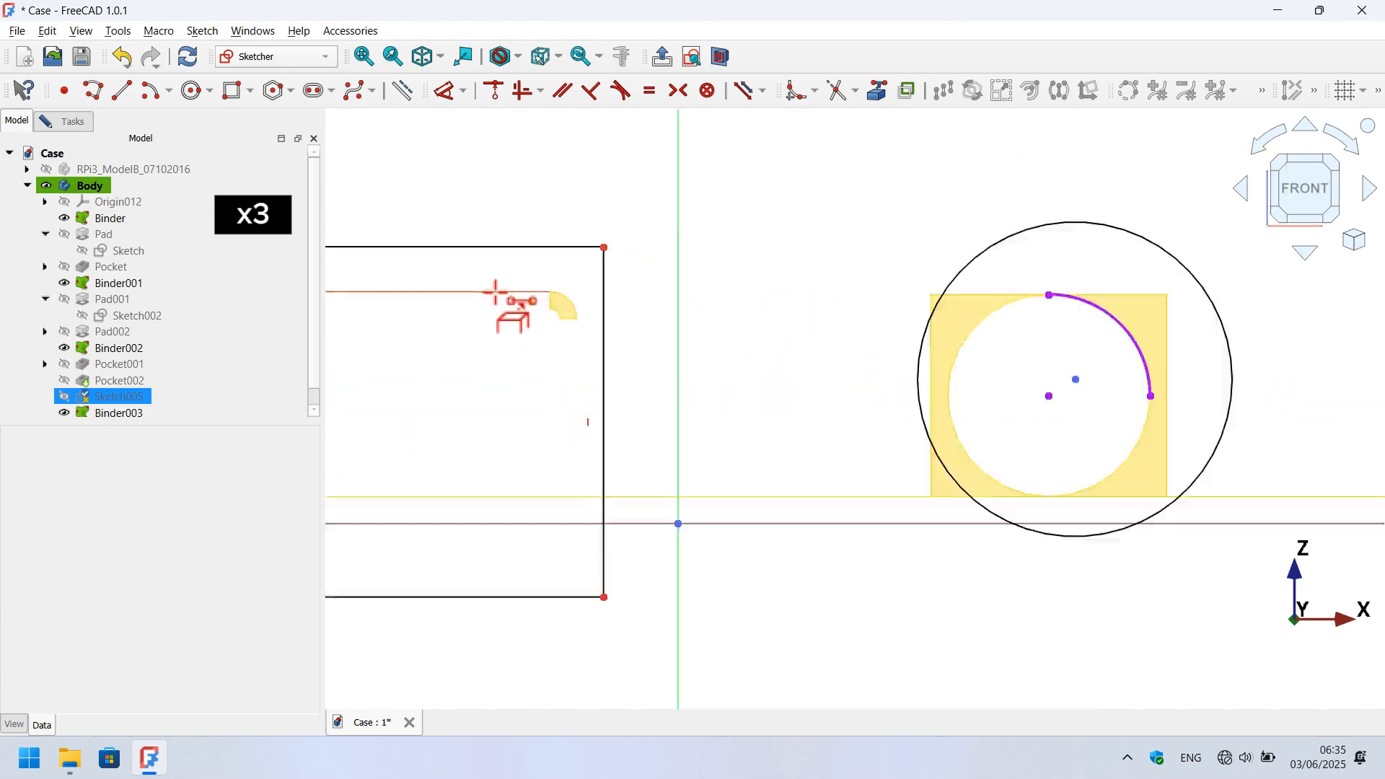
pyautogui.scroll(4, 495, 292)
pyautogui.click(724, 312)
pyautogui.scroll(-5, 1005, 232)
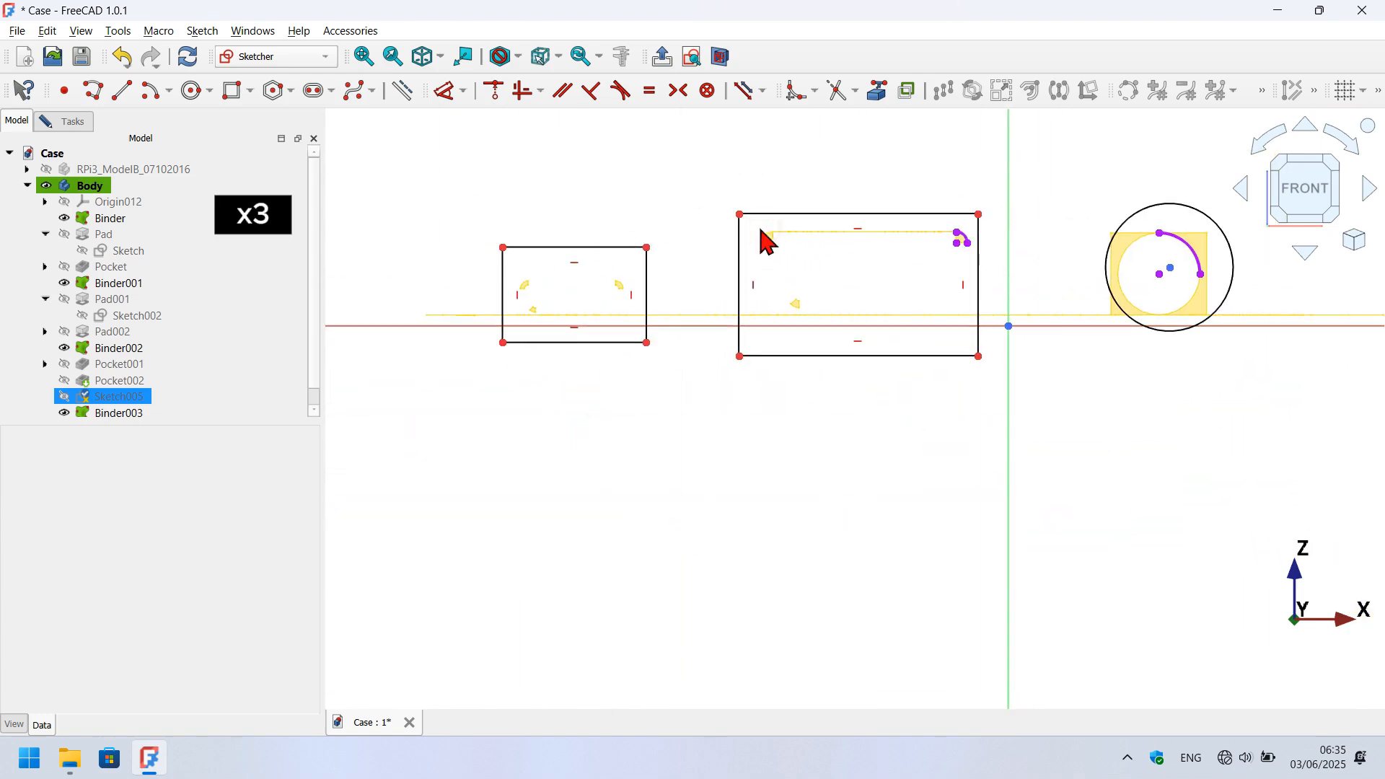
pyautogui.scroll(3, 806, 235)
pyautogui.click(767, 238)
pyautogui.click(796, 304)
# Project edges of the three micro USB corner faces into the sketch as external geometry.
pyautogui.scroll(-3, 797, 309)
pyautogui.scroll(4, 552, 304)
pyautogui.click(514, 308)
pyautogui.click(618, 307)
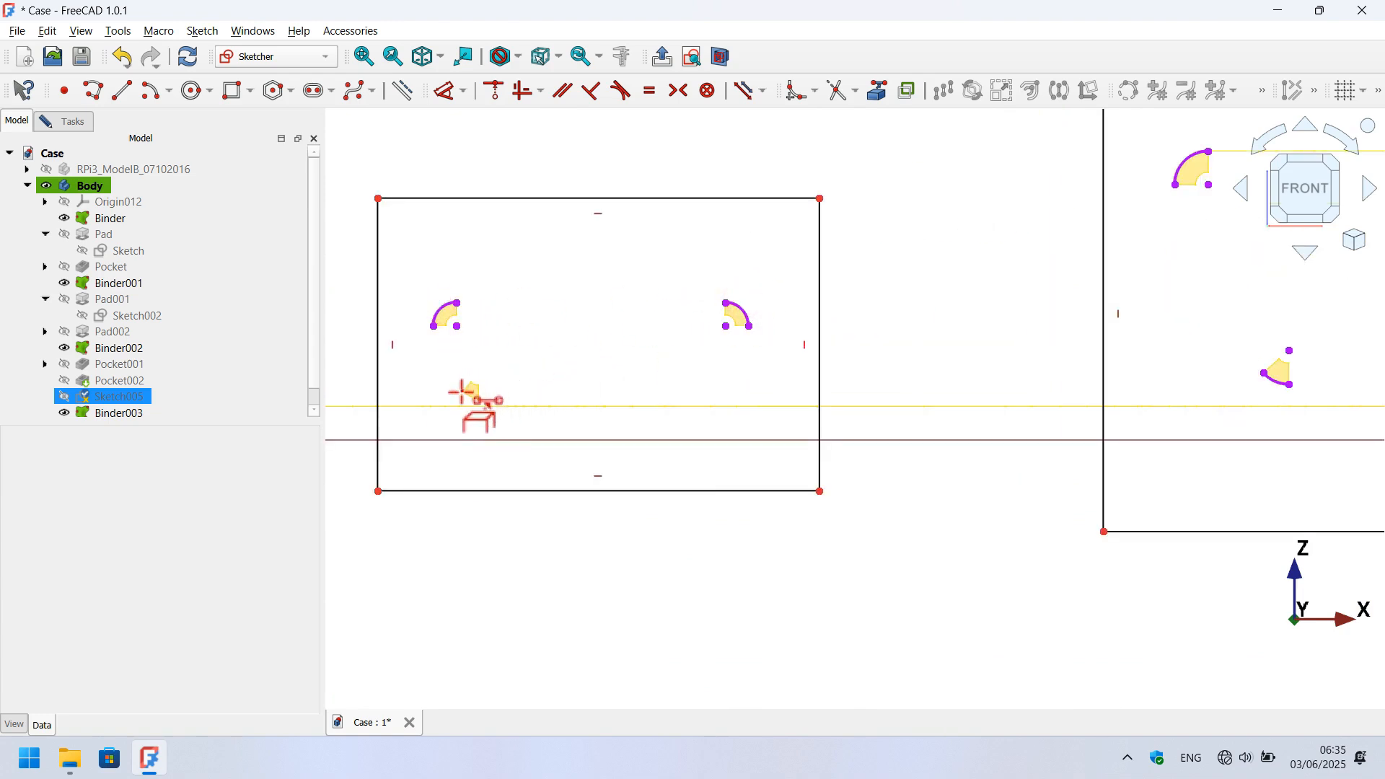
pyautogui.click(474, 398)
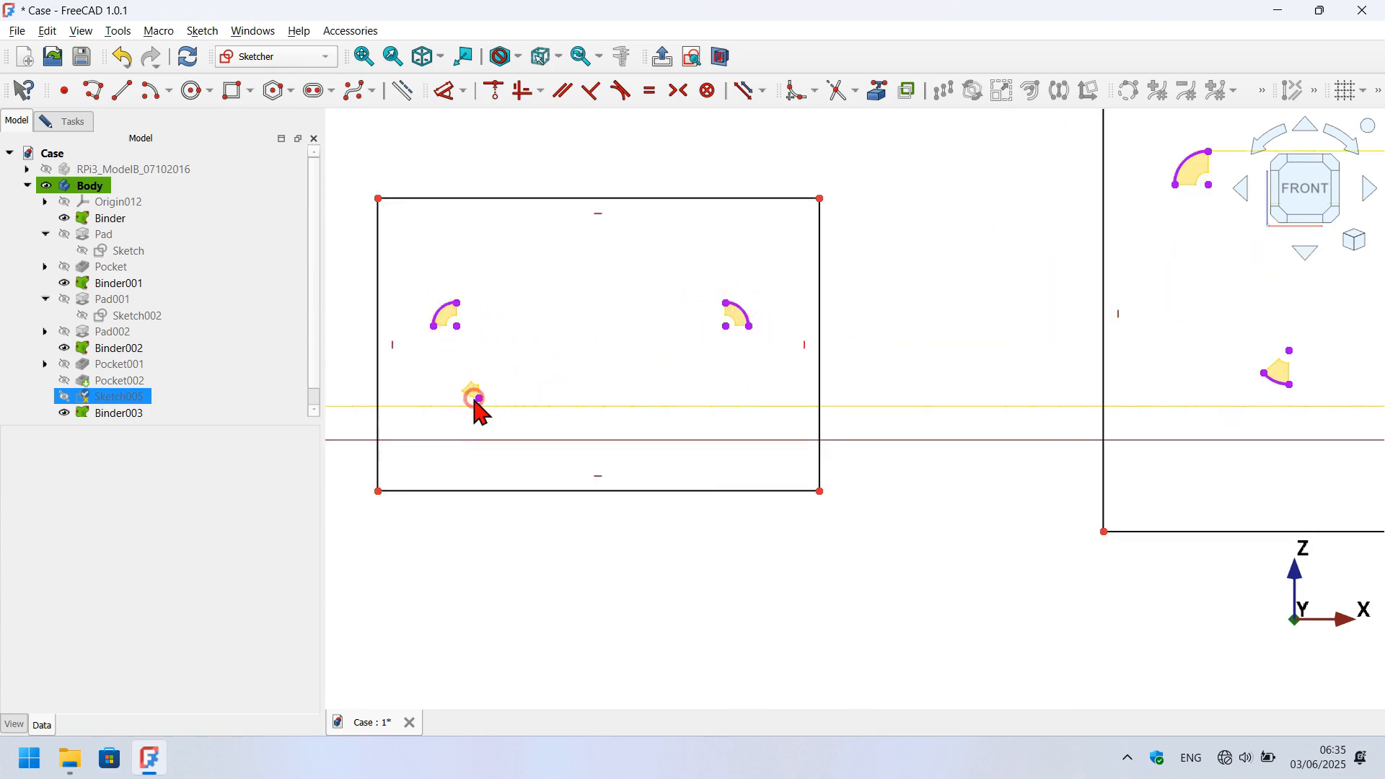
# Constrain the micro USB rectangle's top and right edges 1 mm from the projected connector corners.
pyautogui.click(441, 99)
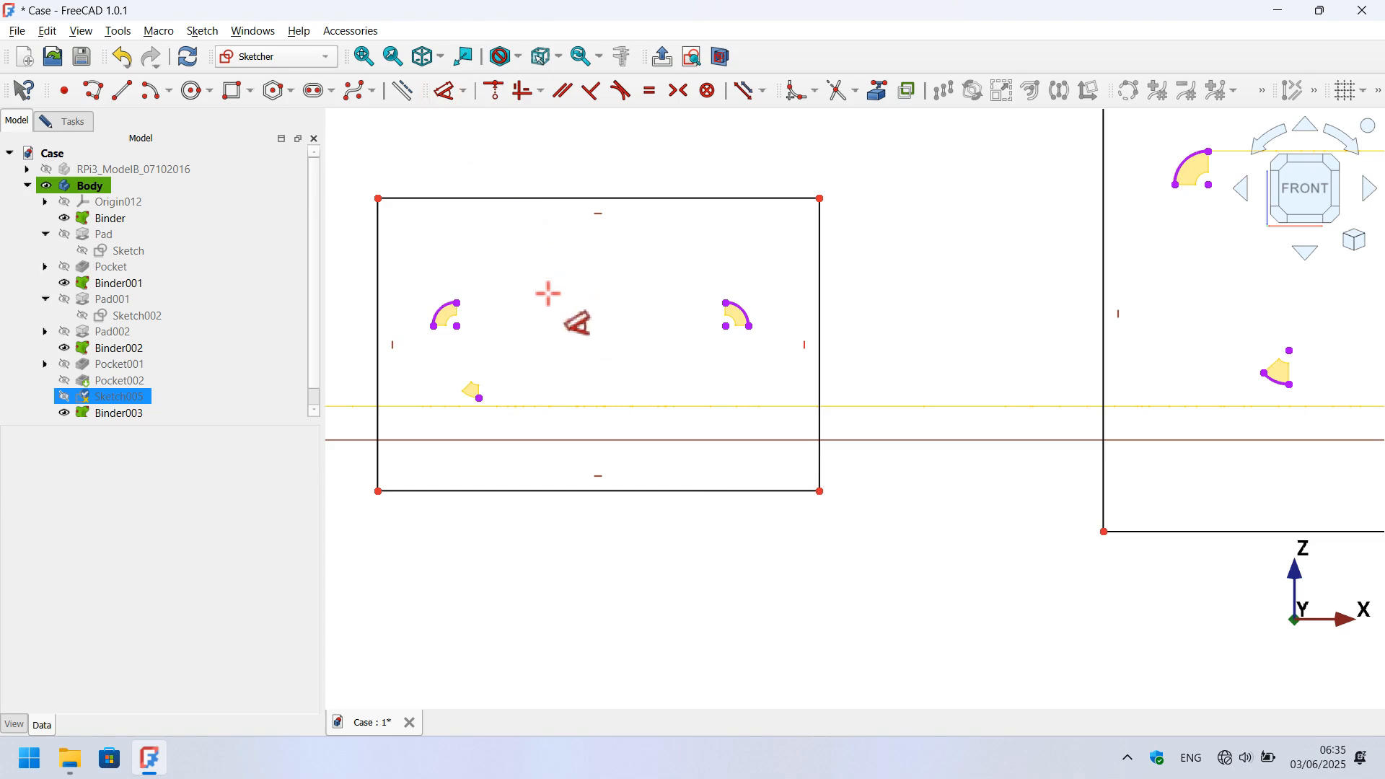
pyautogui.click(457, 303)
pyautogui.click(481, 198)
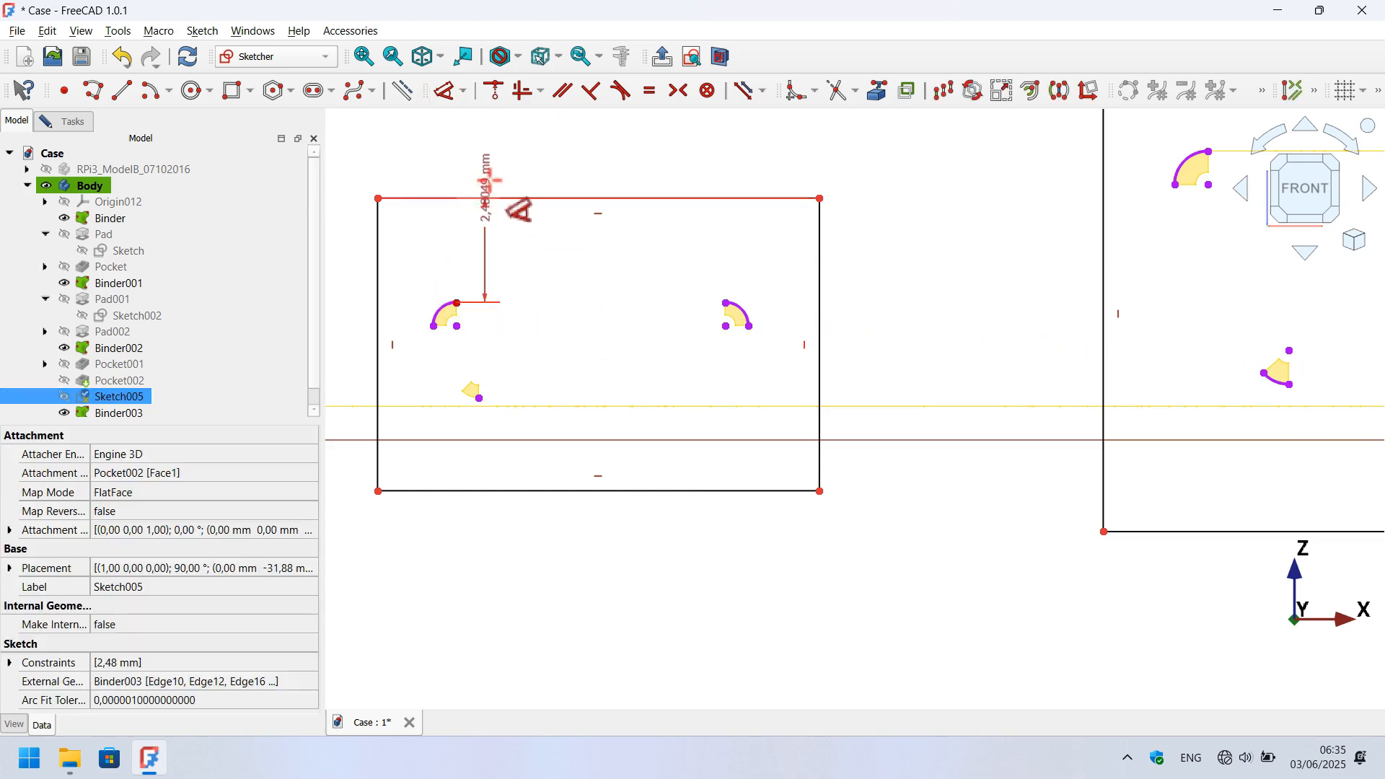
pyautogui.click(496, 177)
pyautogui.write('1')
pyautogui.press('Return')
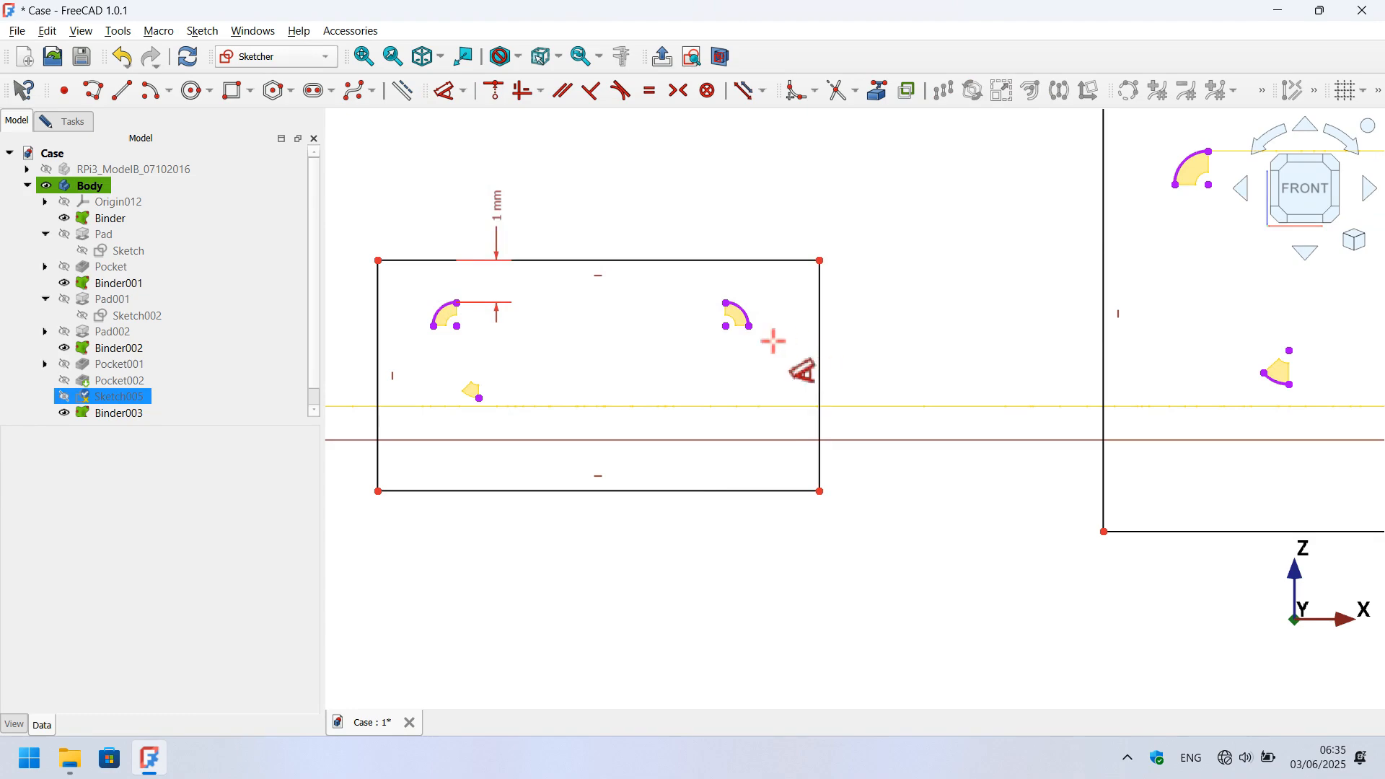
pyautogui.click(750, 326)
pyautogui.click(819, 330)
pyautogui.click(848, 174)
pyautogui.write('1')
pyautogui.press('Return')
# Constrain the micro USB rectangle's left and bottom edges 1 mm from the projected connector corners.
pyautogui.click(432, 326)
pyautogui.click(378, 339)
pyautogui.click(408, 182)
pyautogui.write('1')
pyautogui.press('Return')
pyautogui.click(479, 397)
pyautogui.click(577, 491)
pyautogui.click(590, 359)
pyautogui.write('1')
pyautogui.press('Return')
# Constrain the HDMI rectangle's top and left edges 1 mm from the projected upper-left connector corner.
pyautogui.scroll(-5, 589, 359)
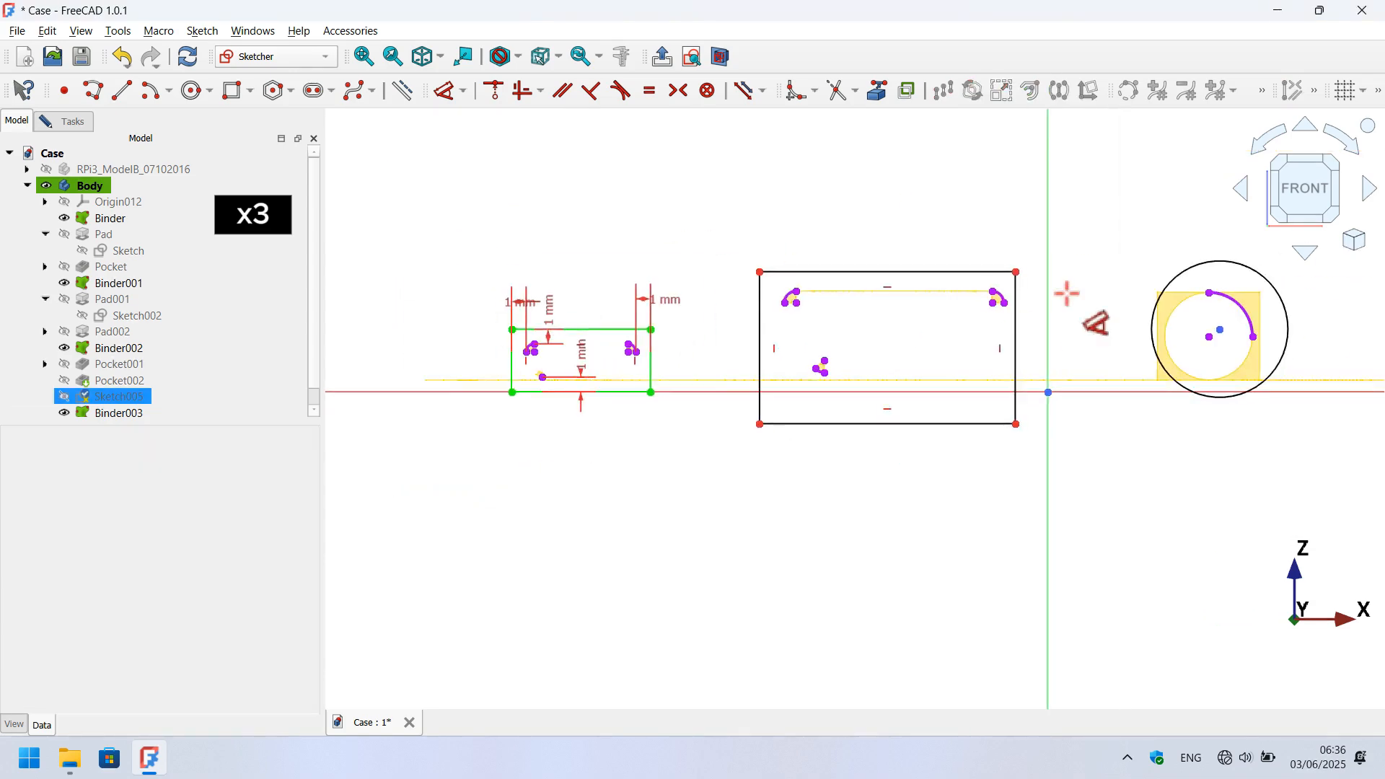
pyautogui.scroll(3, 979, 304)
pyautogui.click(648, 282)
pyautogui.click(645, 246)
pyautogui.click(641, 170)
pyautogui.write('1')
pyautogui.press('Return')
pyautogui.click(648, 282)
pyautogui.click(582, 325)
pyautogui.click(619, 152)
pyautogui.write('1')
pyautogui.press('Return')
# Constrain the HDMI rectangle's right and bottom edges 1 mm from the projected connector corners.
pyautogui.click(1025, 303)
pyautogui.click(1045, 315)
pyautogui.click(1032, 188)
pyautogui.write('1')
pyautogui.press('Return')
pyautogui.click(698, 429)
pyautogui.click(786, 352)
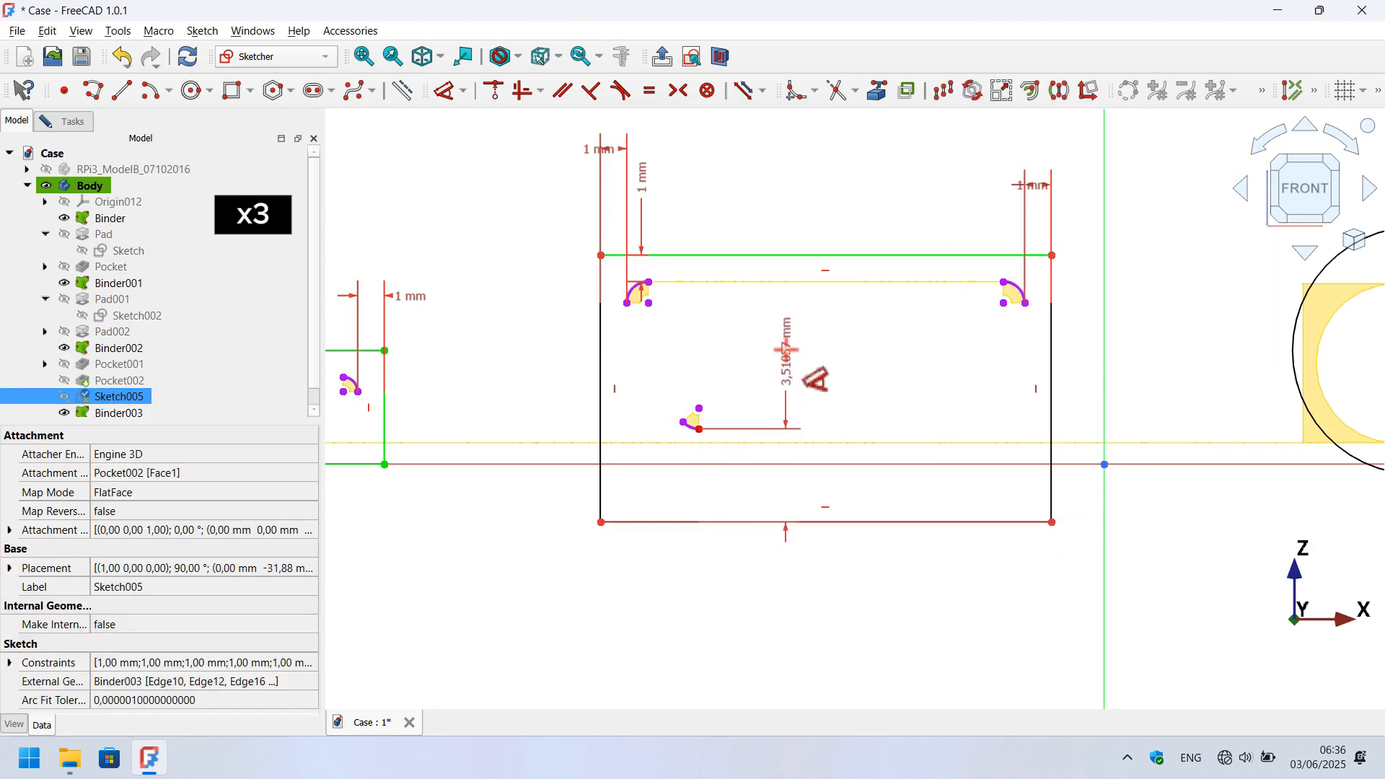
pyautogui.write('1')
pyautogui.press('Return')
# Make the audio jack circle's center coincident with the center of the projected jack arc.
pyautogui.scroll(-4, 634, 424)
pyautogui.scroll(4, 1036, 364)
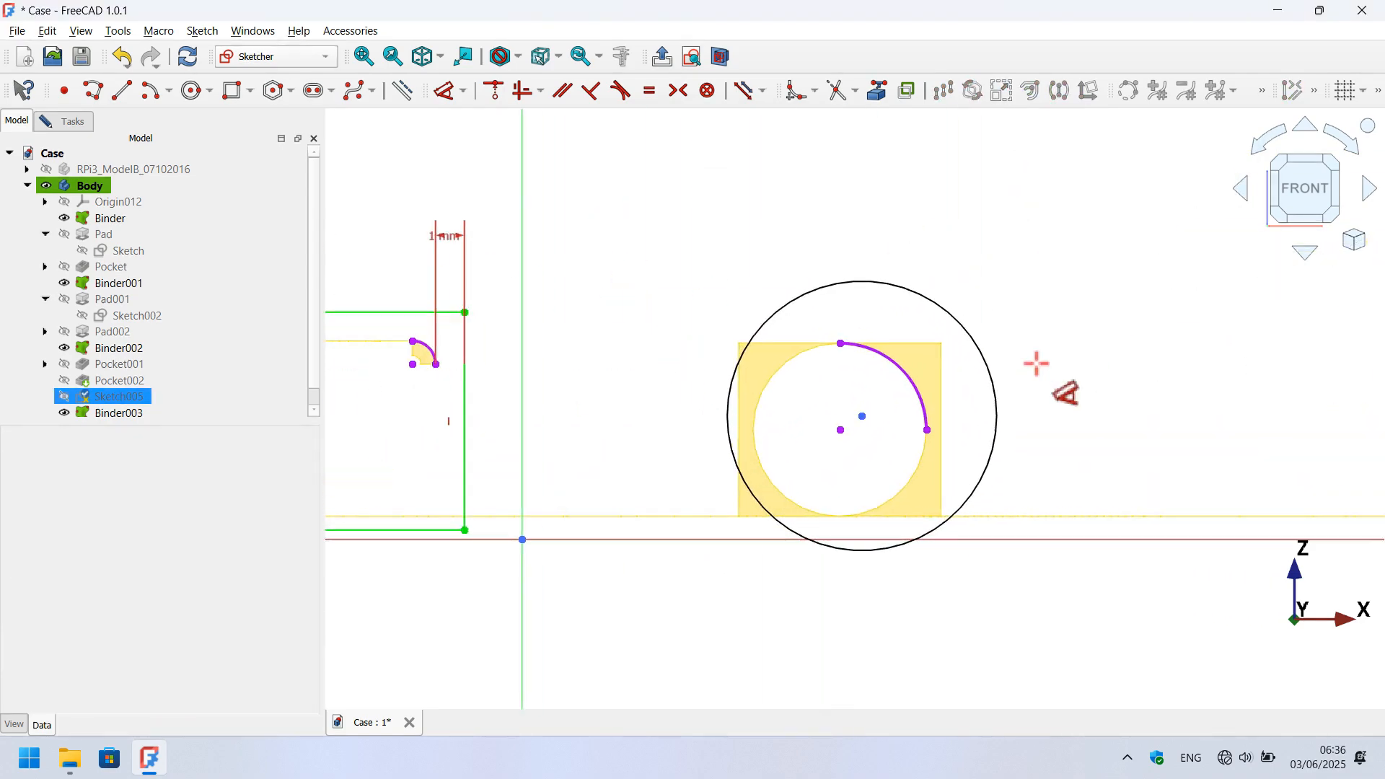
pyautogui.scroll(1, 1036, 364)
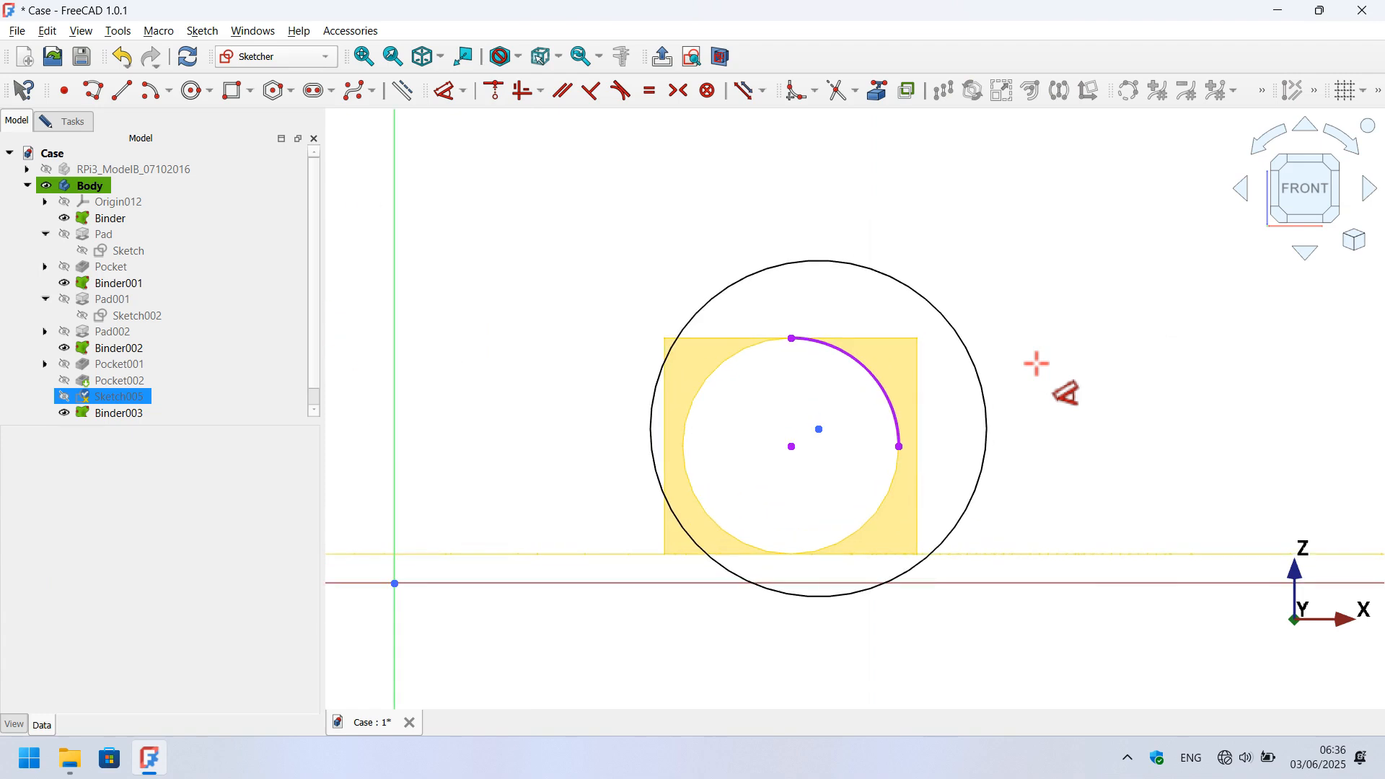
pyautogui.press('Escape')
pyautogui.moveTo(734, 409); pyautogui.dragTo(862, 487)
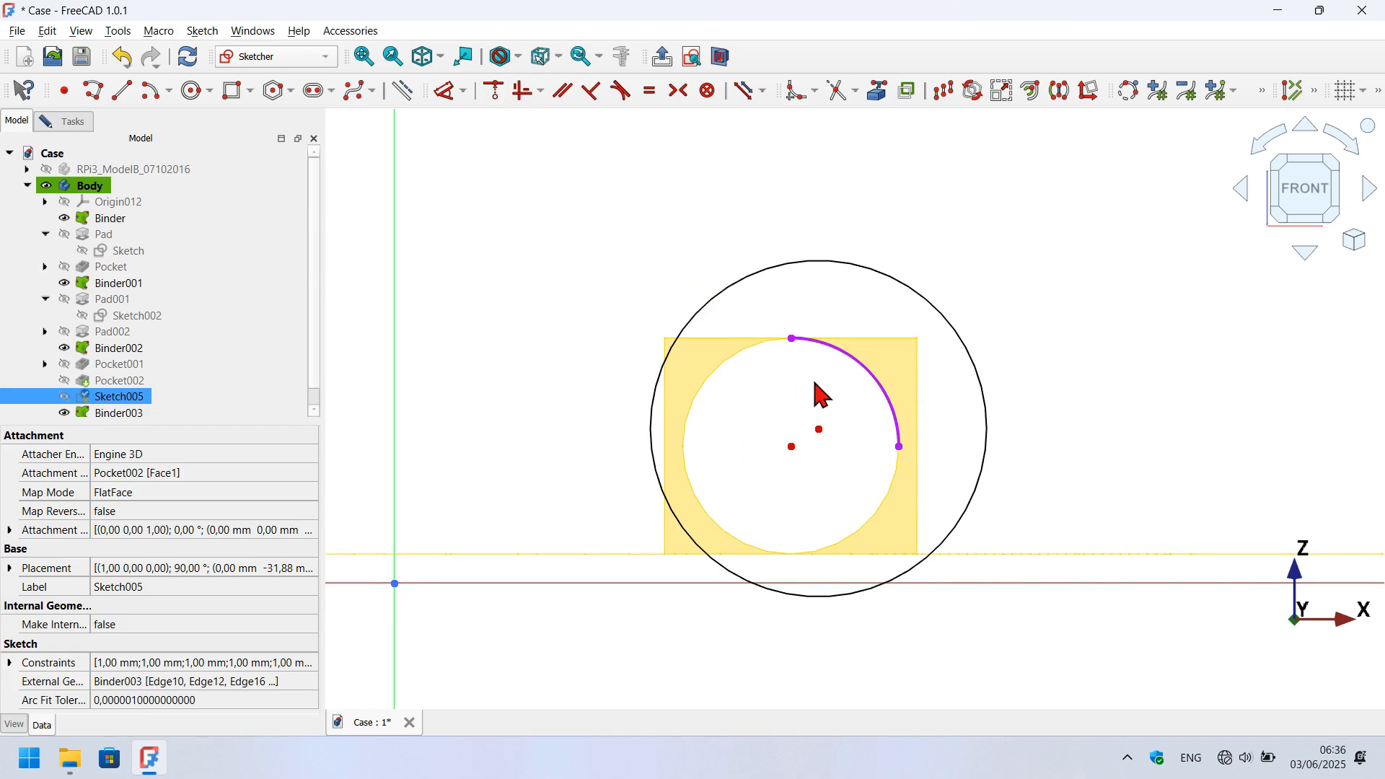
pyautogui.click(495, 92)
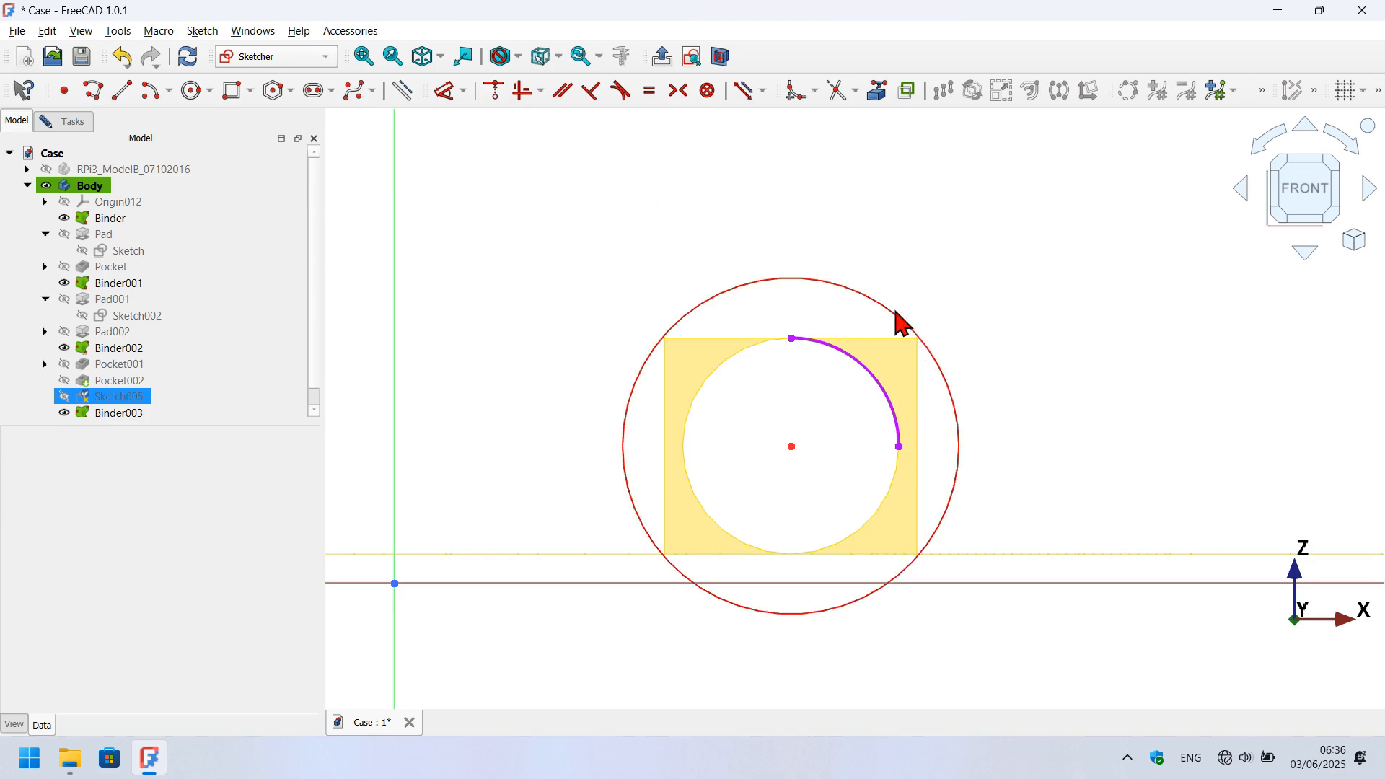
# Shrink the audio jack circle around the projected jack and set its diameter to 6.75 mm.
pyautogui.moveTo(895, 311); pyautogui.dragTo(878, 361)
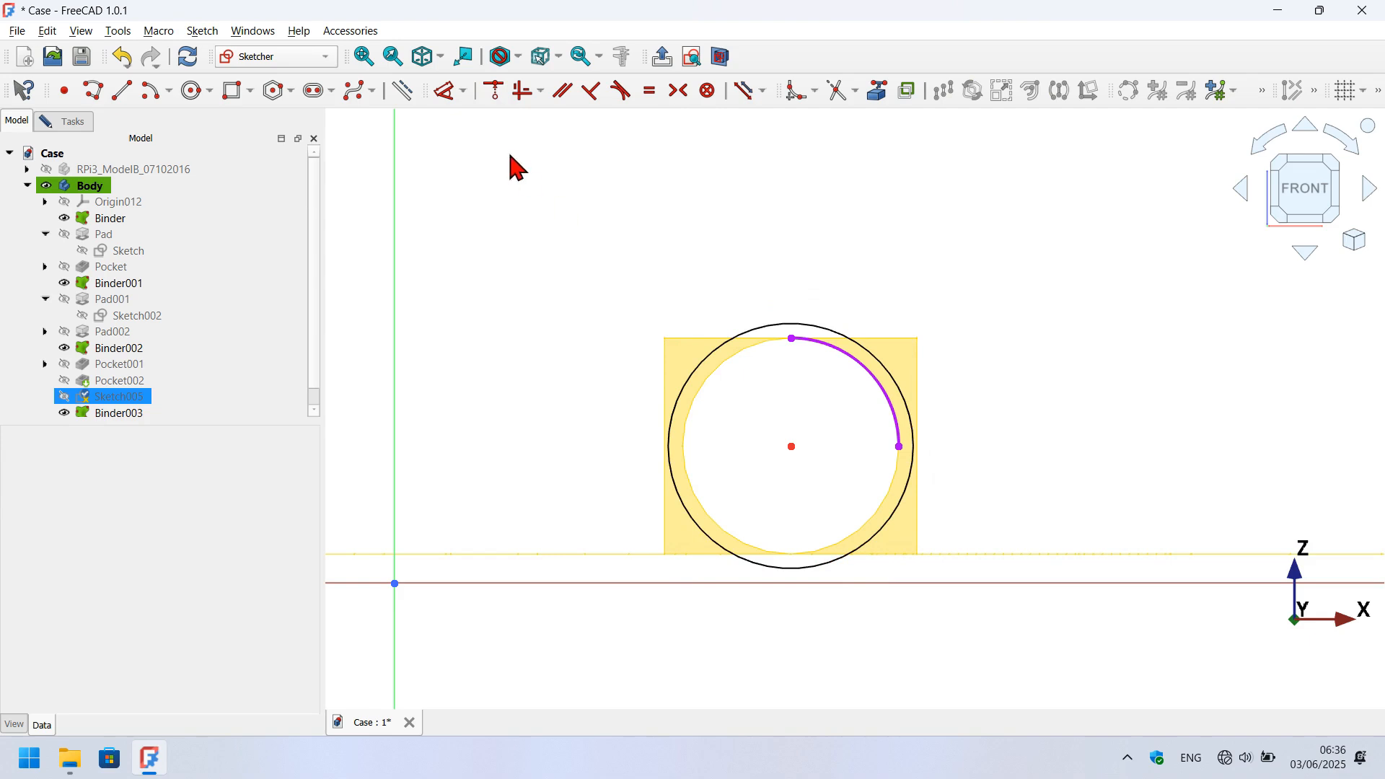
pyautogui.click(444, 90)
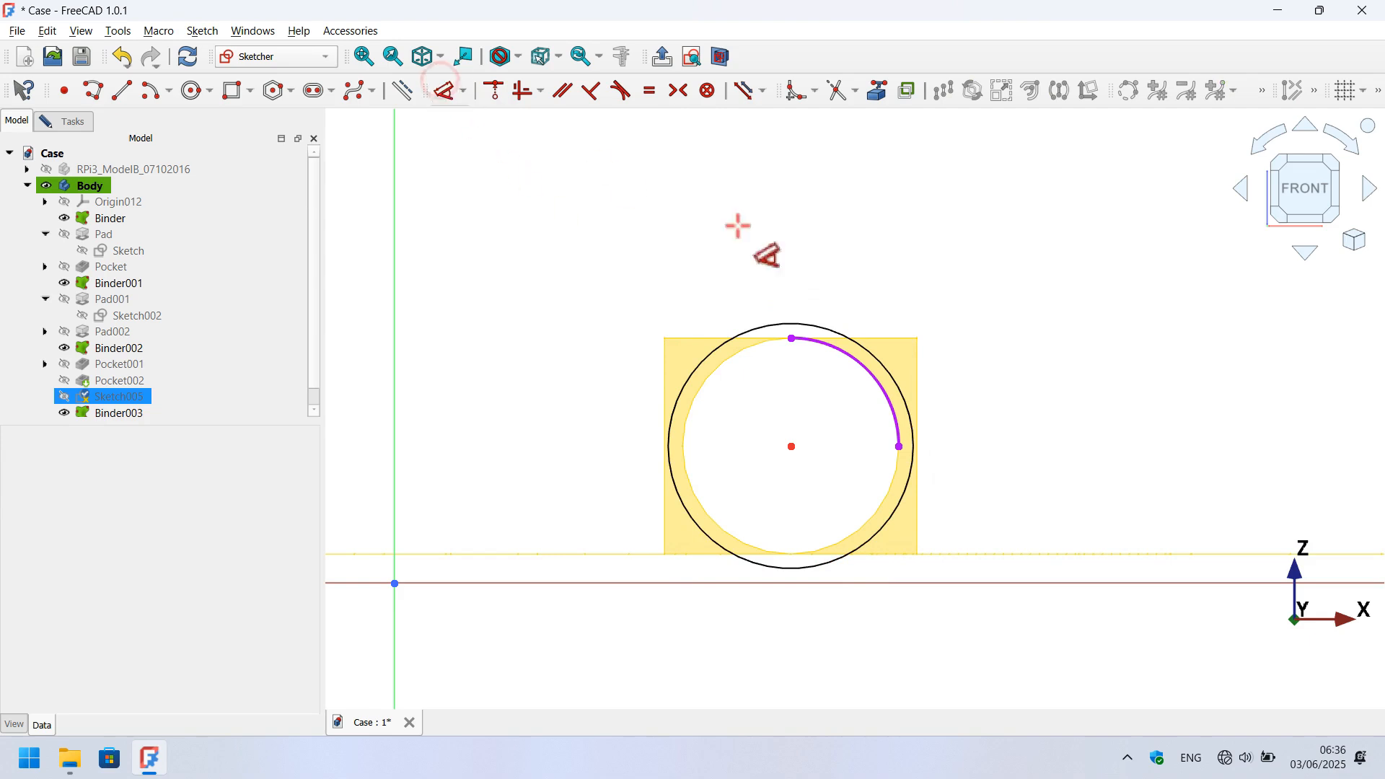
pyautogui.click(898, 379)
pyautogui.click(957, 233)
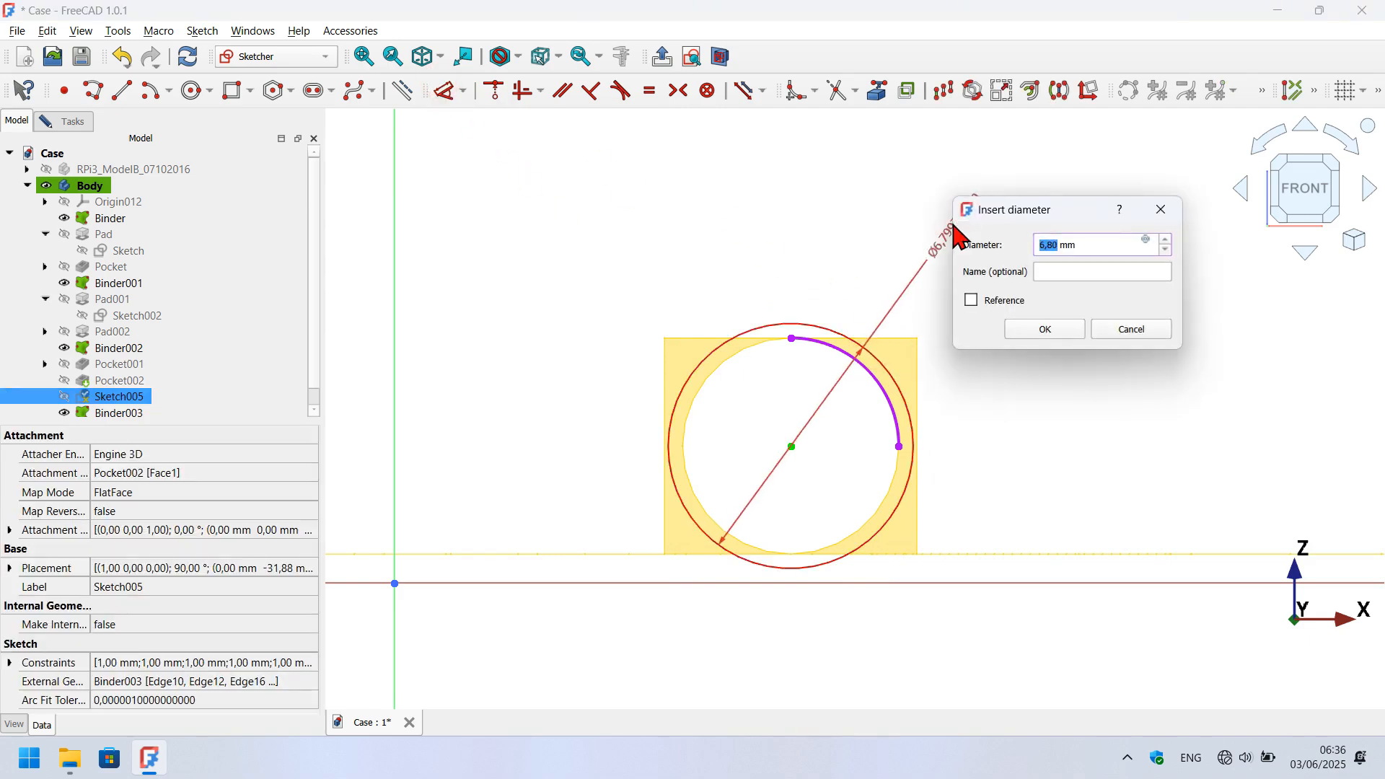
pyautogui.write('6.75')
pyautogui.press('Return')
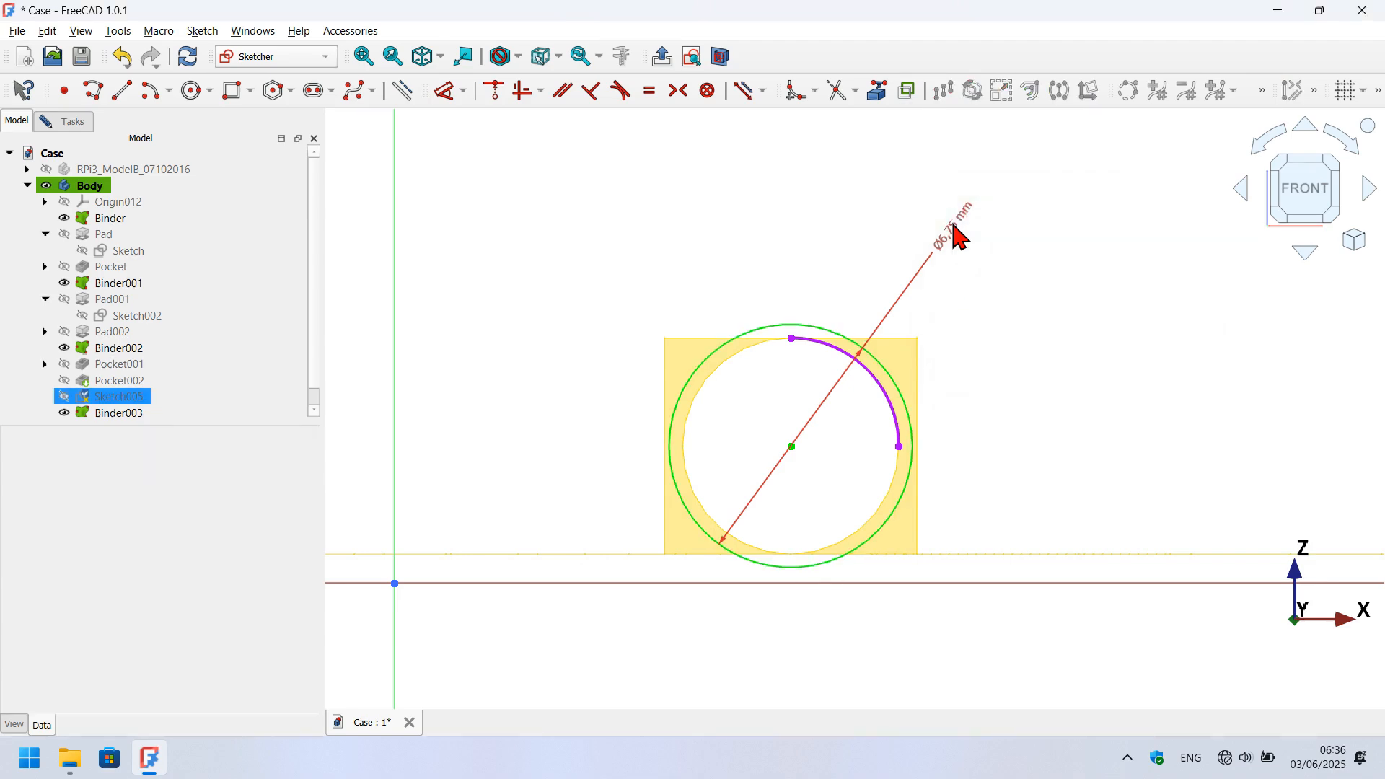
# Finish the port sketch and pocket the micro USB, HDMI and audio openings 5 mm into the front wall.
pyautogui.press('Escape')
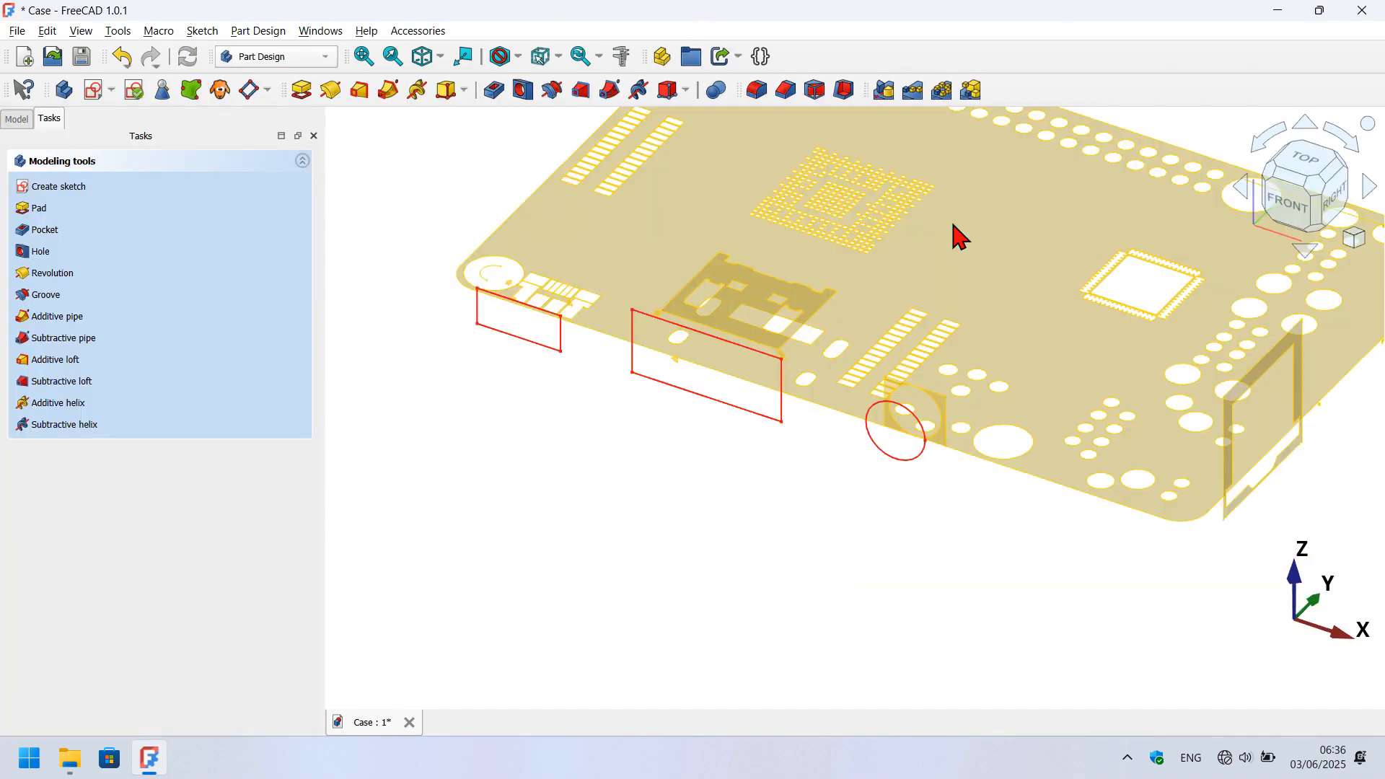
pyautogui.click(504, 89)
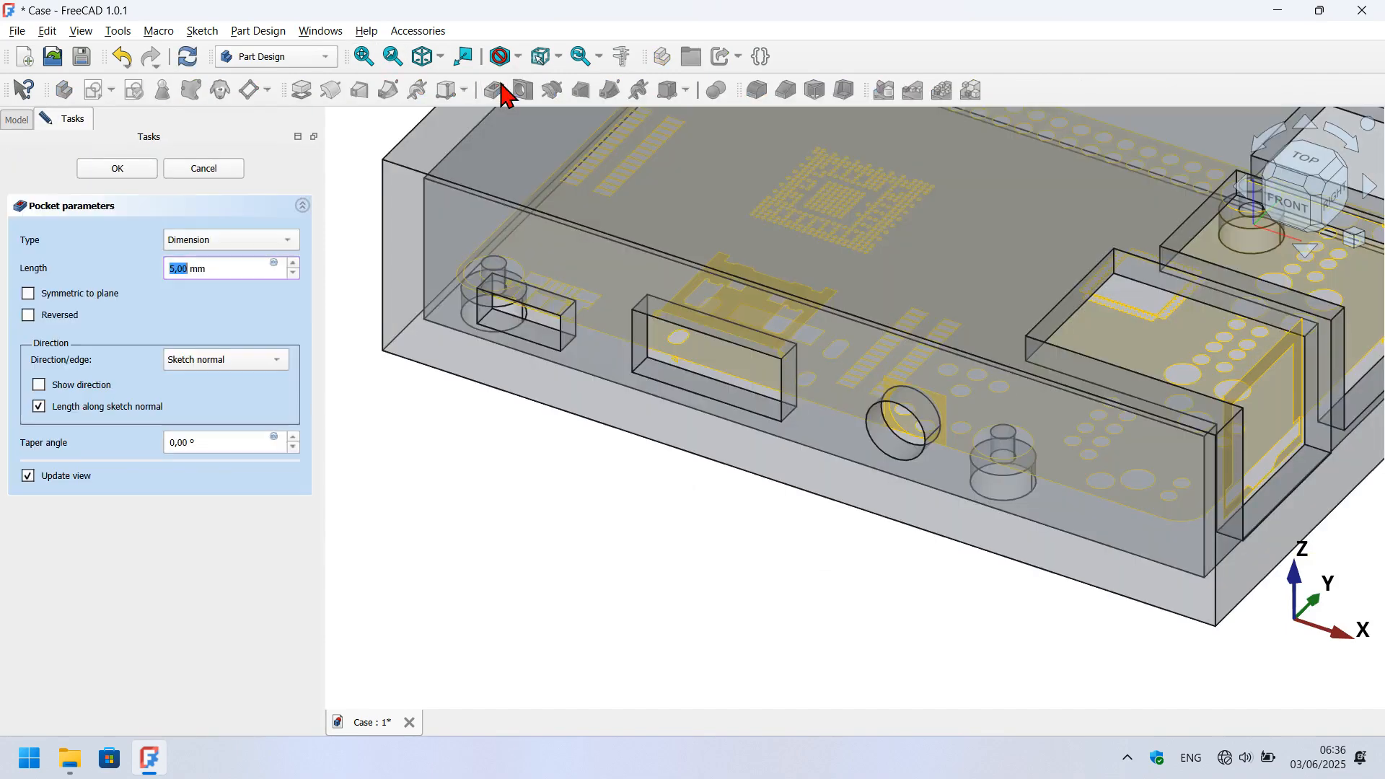
pyautogui.click(116, 170)
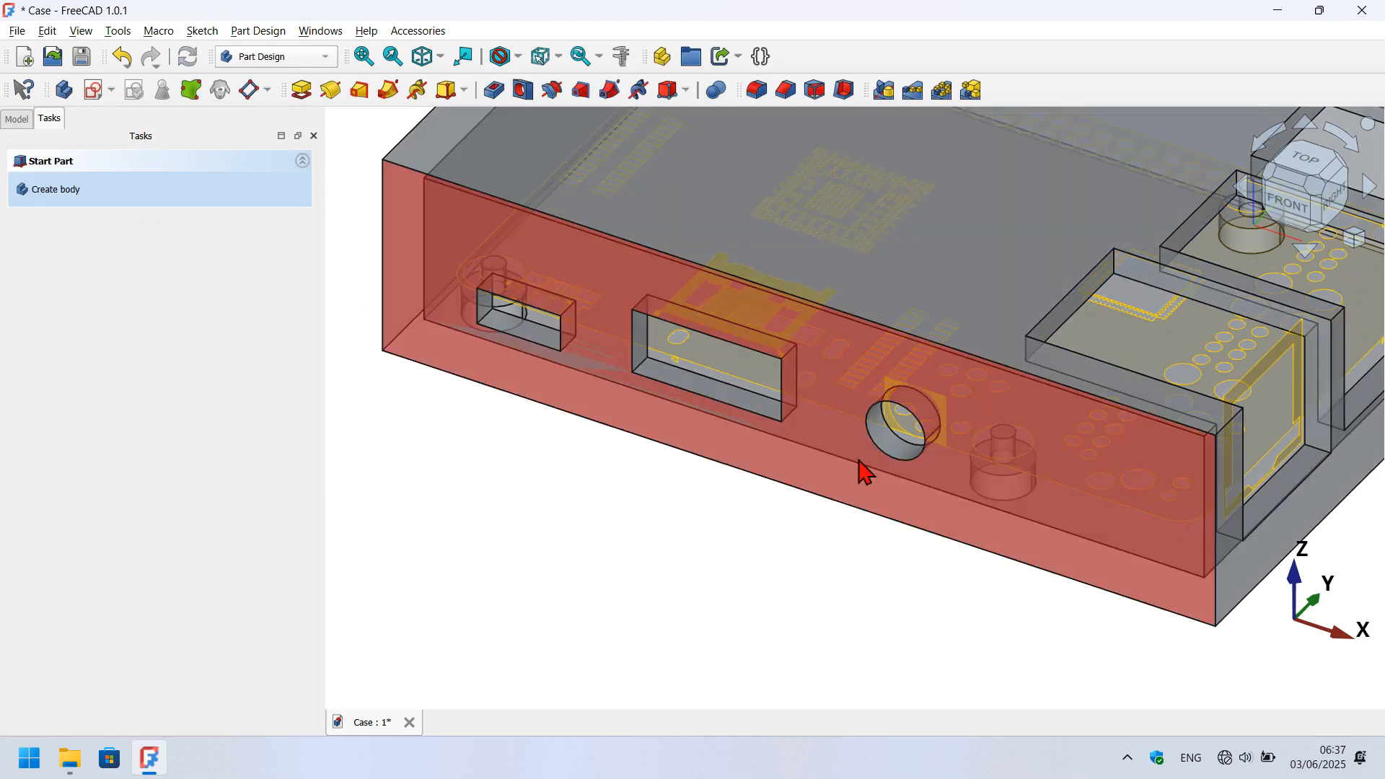
# Start a new sketch on the outer face of the case's left wall.
pyautogui.scroll(-3, 866, 470)
pyautogui.moveTo(599, 492); pyautogui.dragTo(851, 485, button='middle')
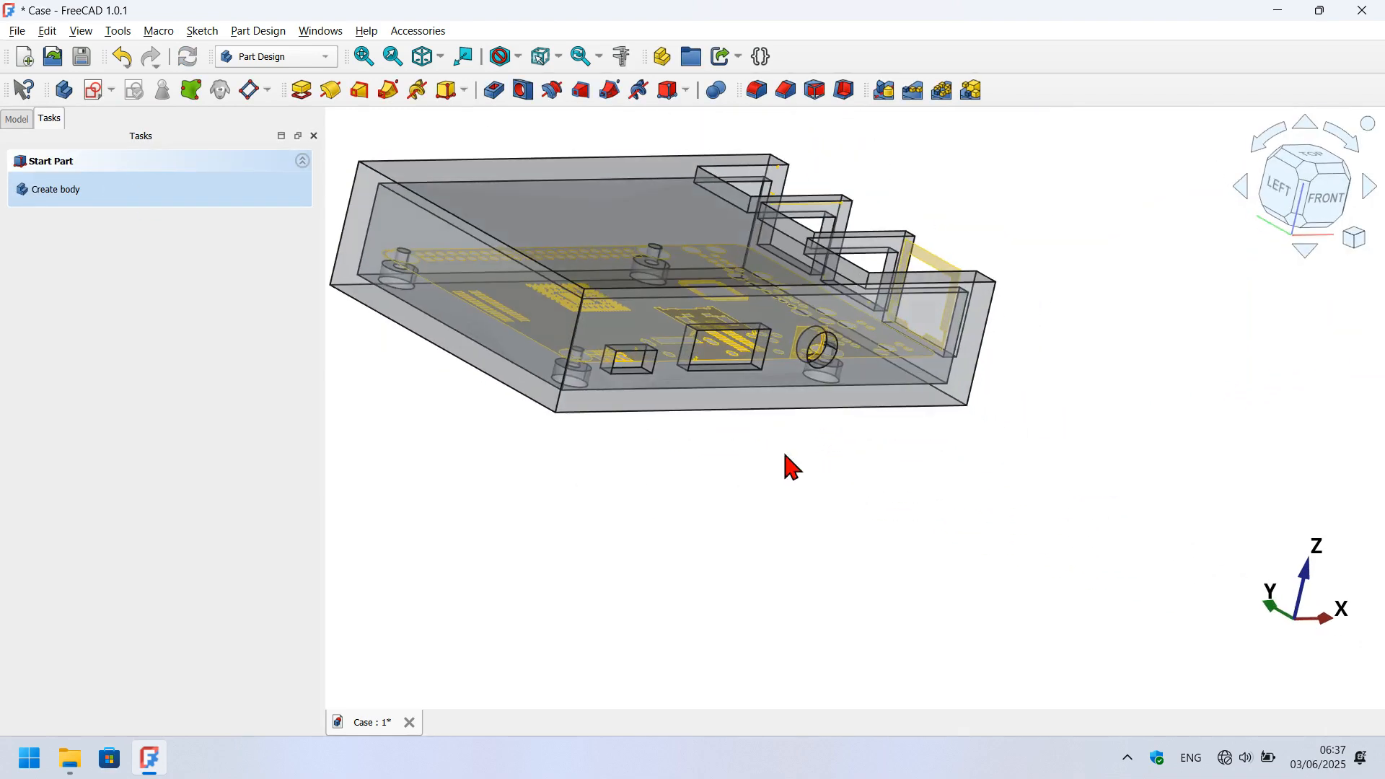
pyautogui.click(457, 295)
pyautogui.click(64, 91)
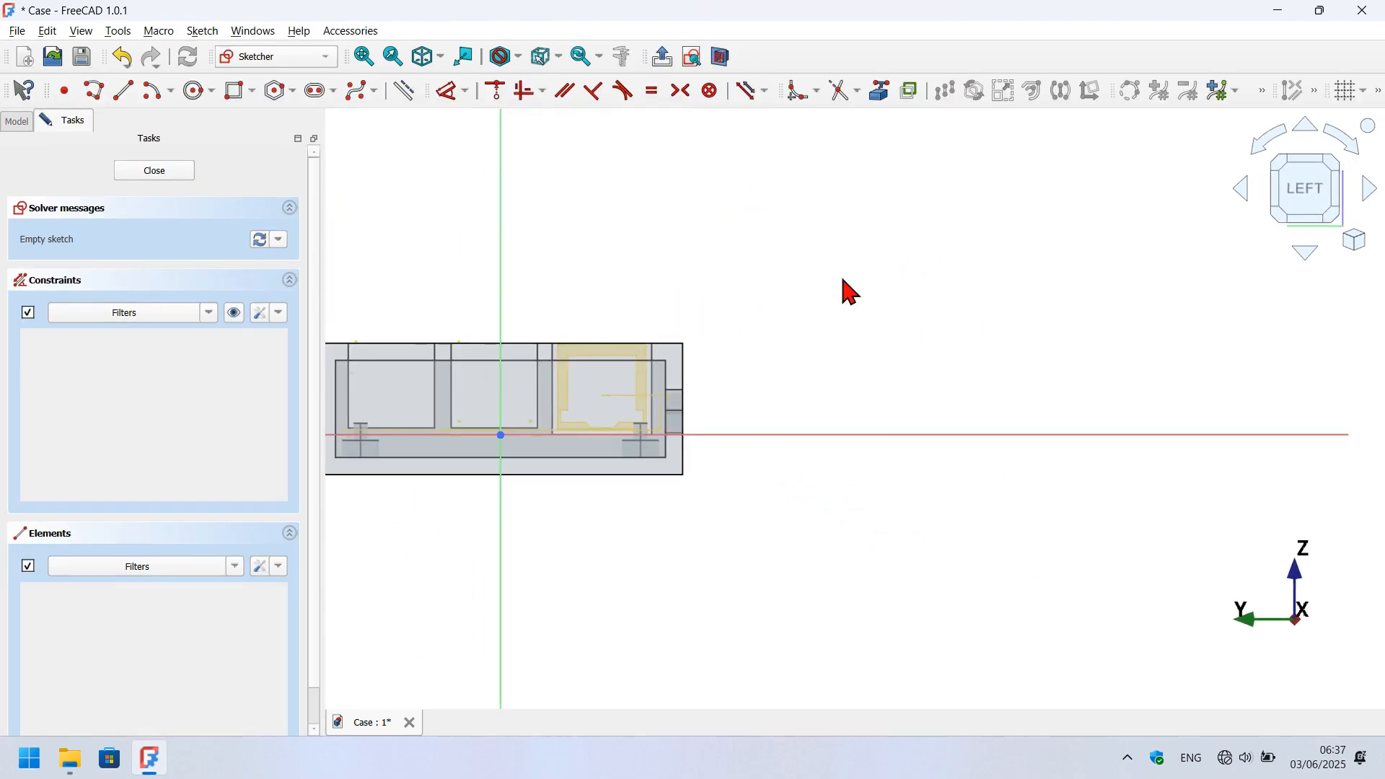
# Sketch a centered rectangle with its center on the vertical axis just below the origin, and close the sketch.
pyautogui.scroll(-2, 844, 288)
pyautogui.scroll(5, 560, 408)
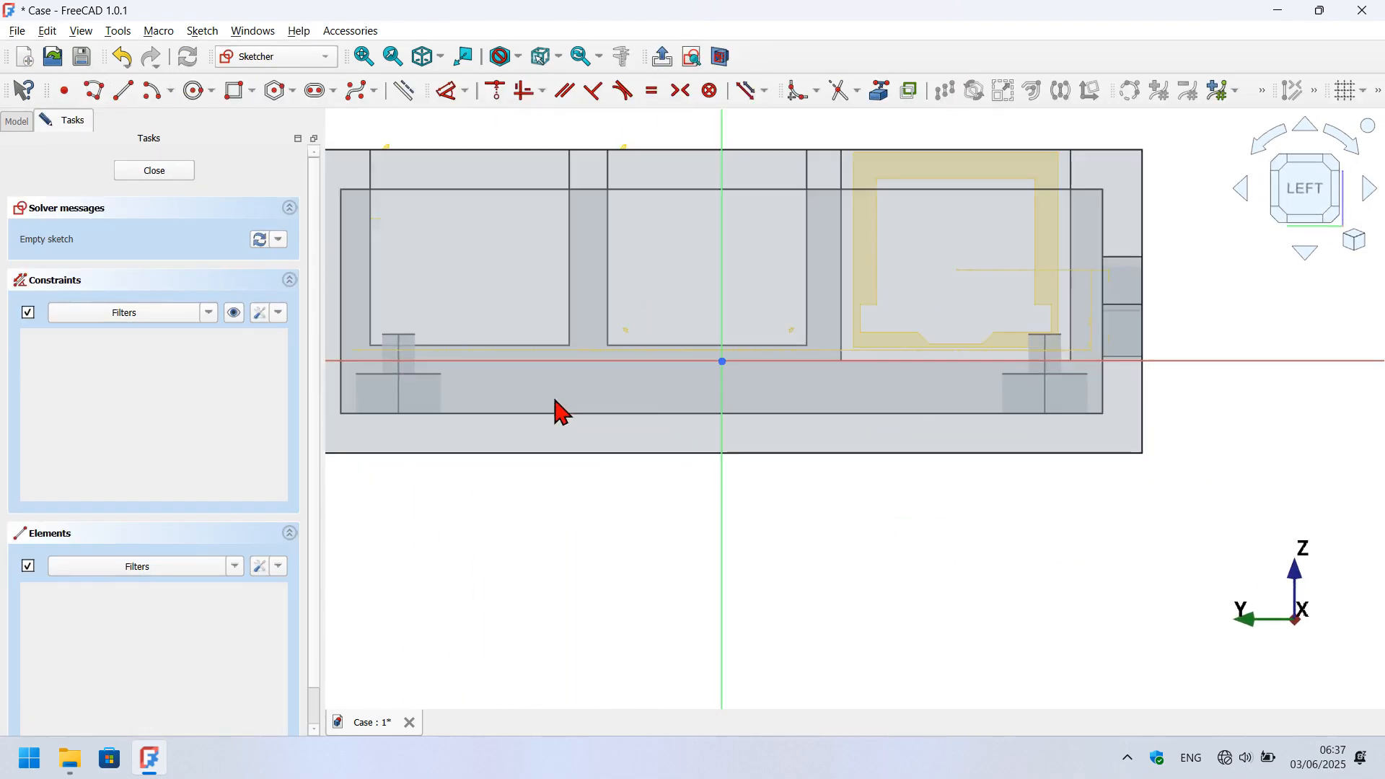
pyautogui.scroll(2, 770, 401)
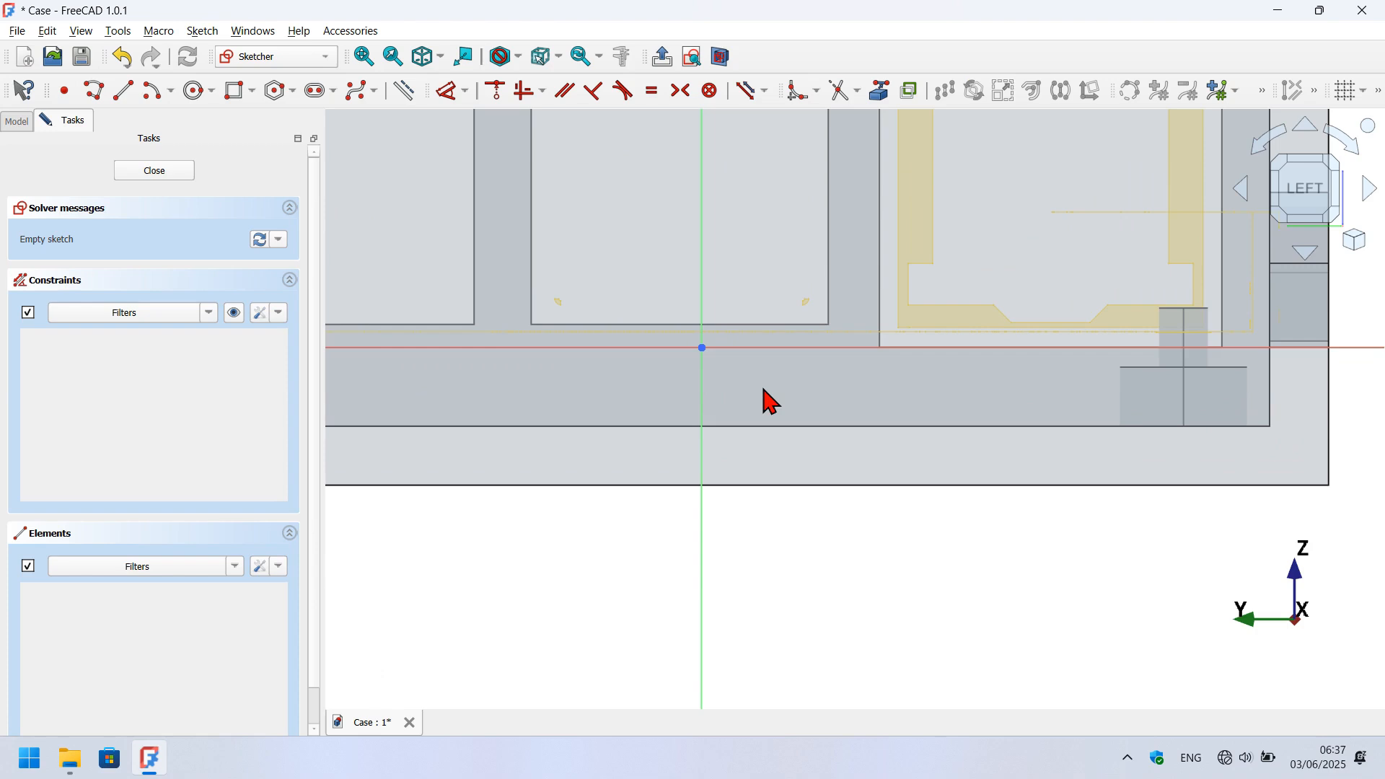
pyautogui.click(252, 93)
pyautogui.click(322, 147)
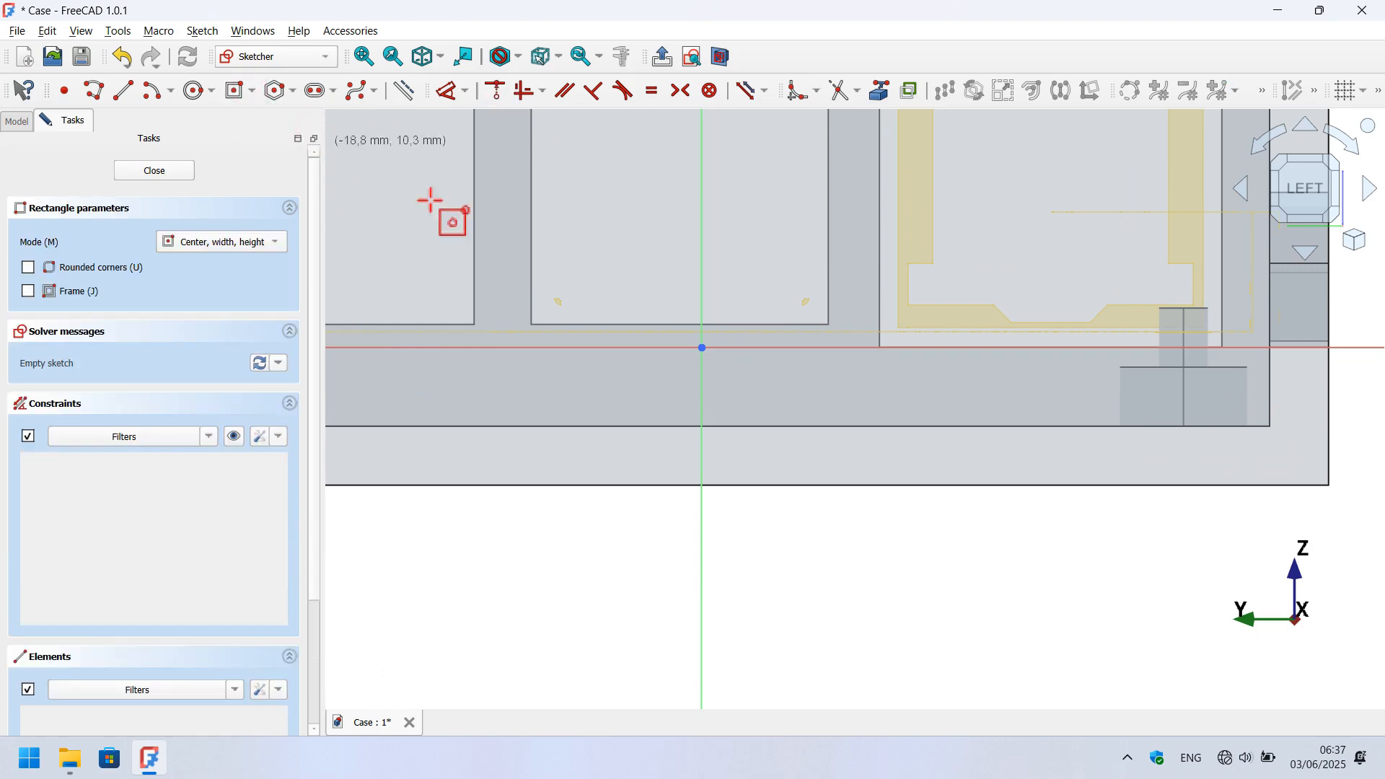
pyautogui.click(703, 376)
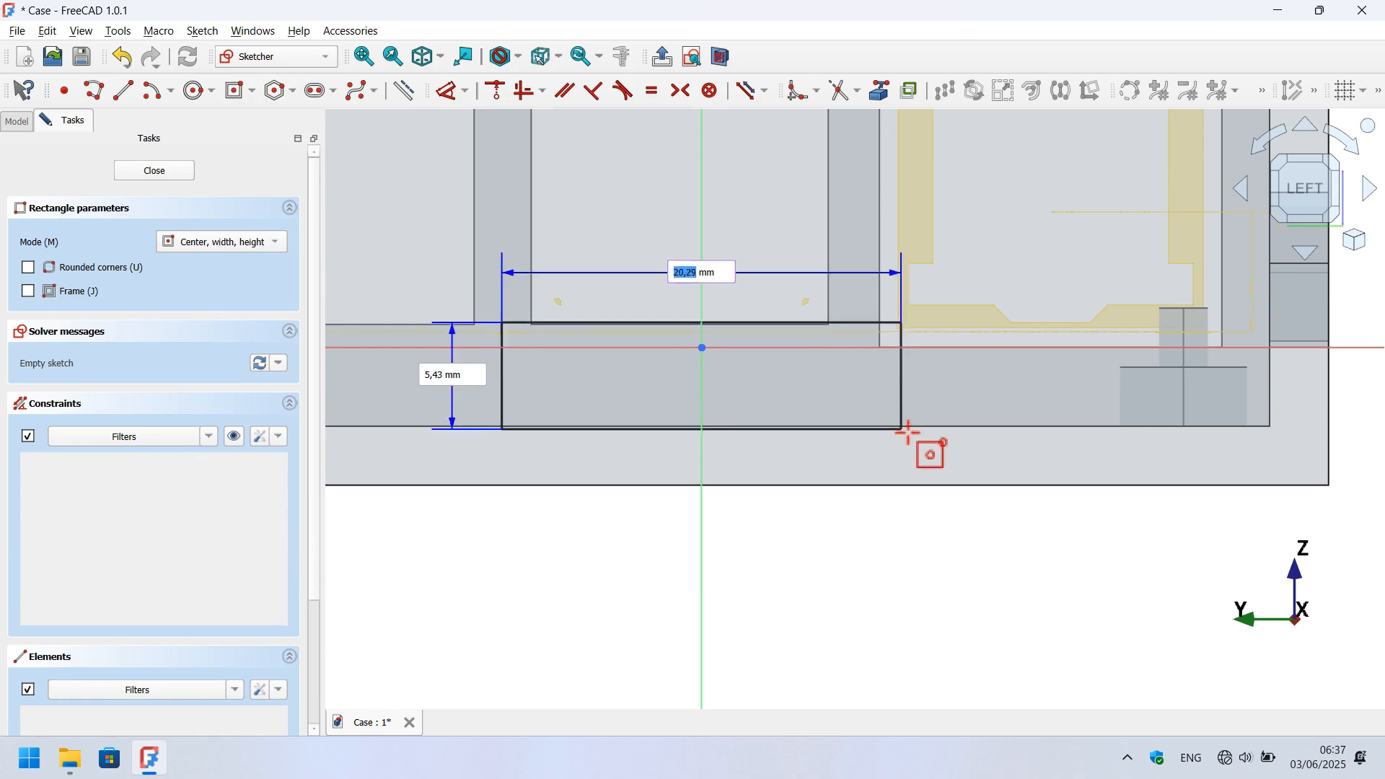
pyautogui.click(959, 457)
pyautogui.scroll(-3, 824, 430)
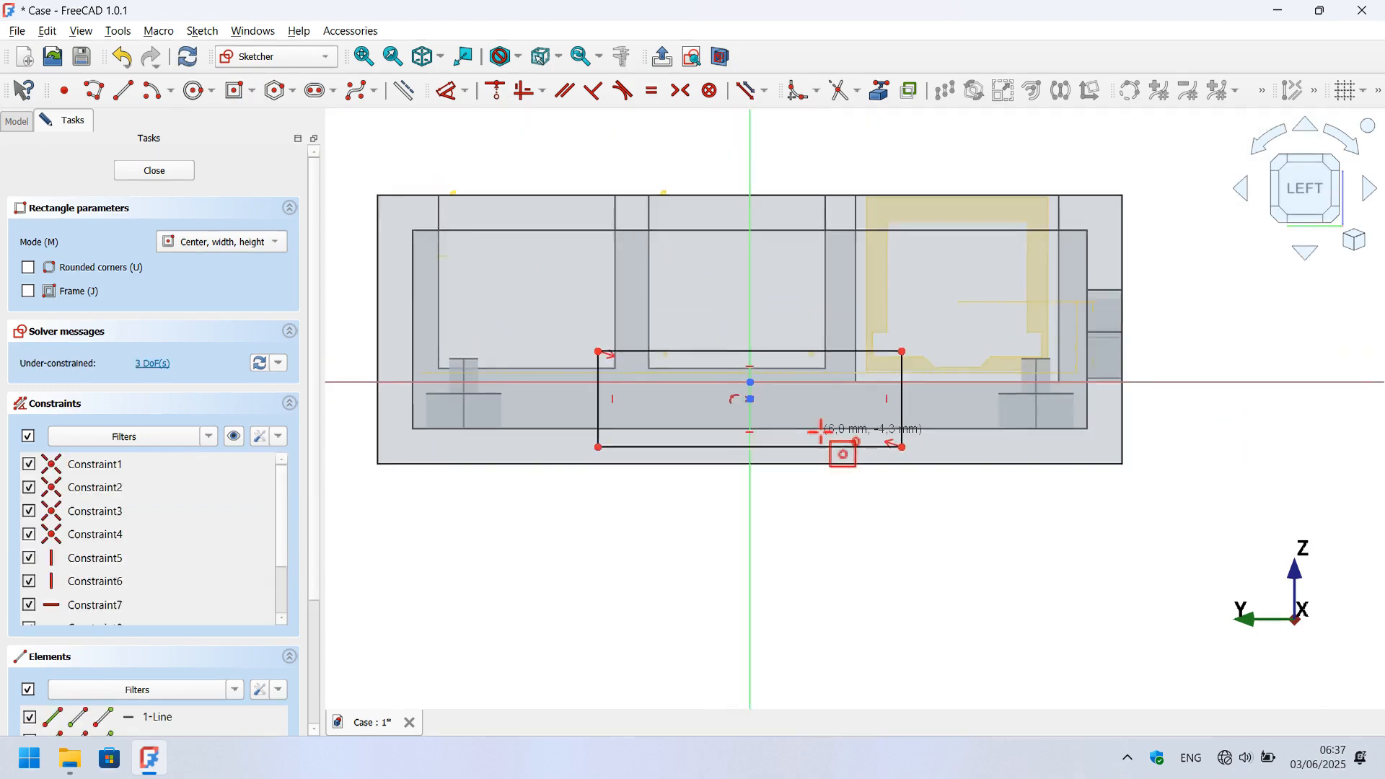
pyautogui.click(154, 171)
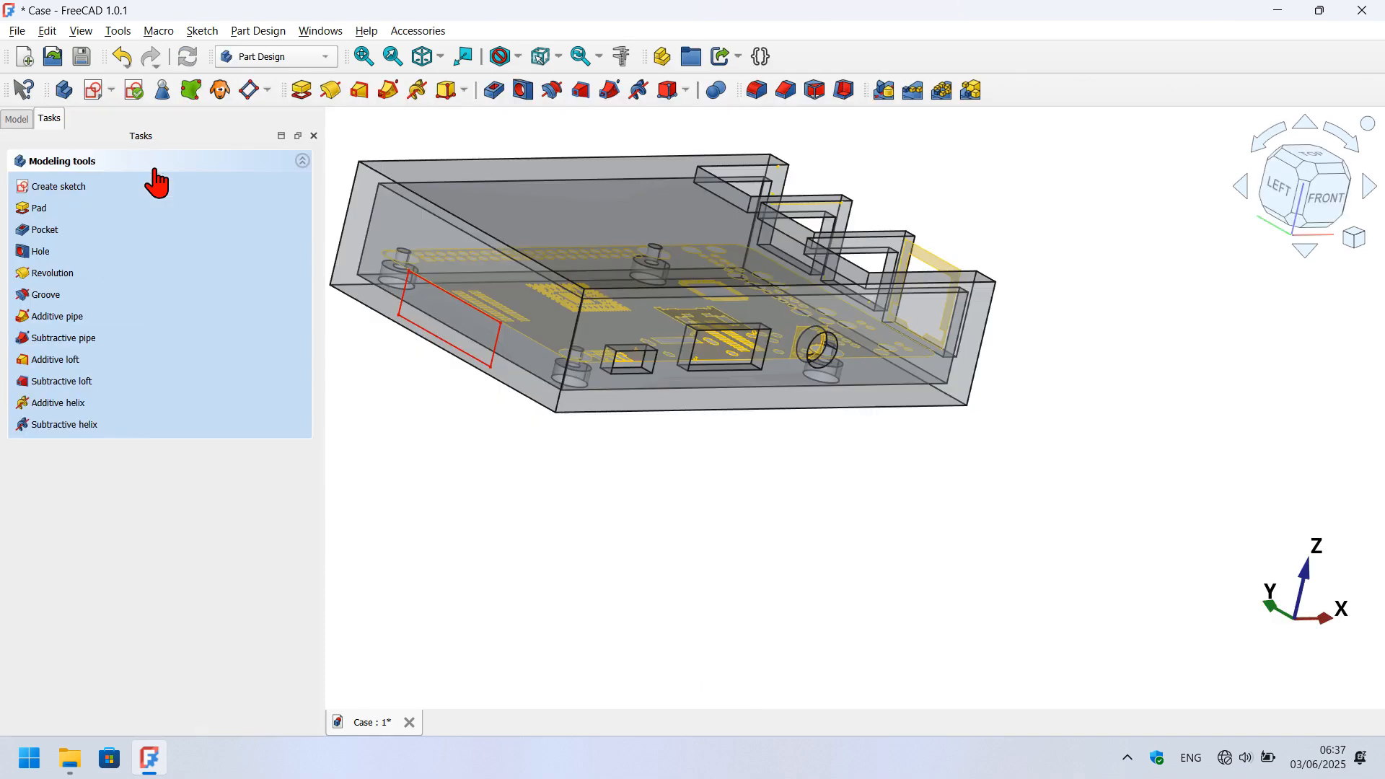
# Hide the case's last pocket feature and show the Raspberry Pi model beside the new rectangle sketch.
pyautogui.click(17, 119)
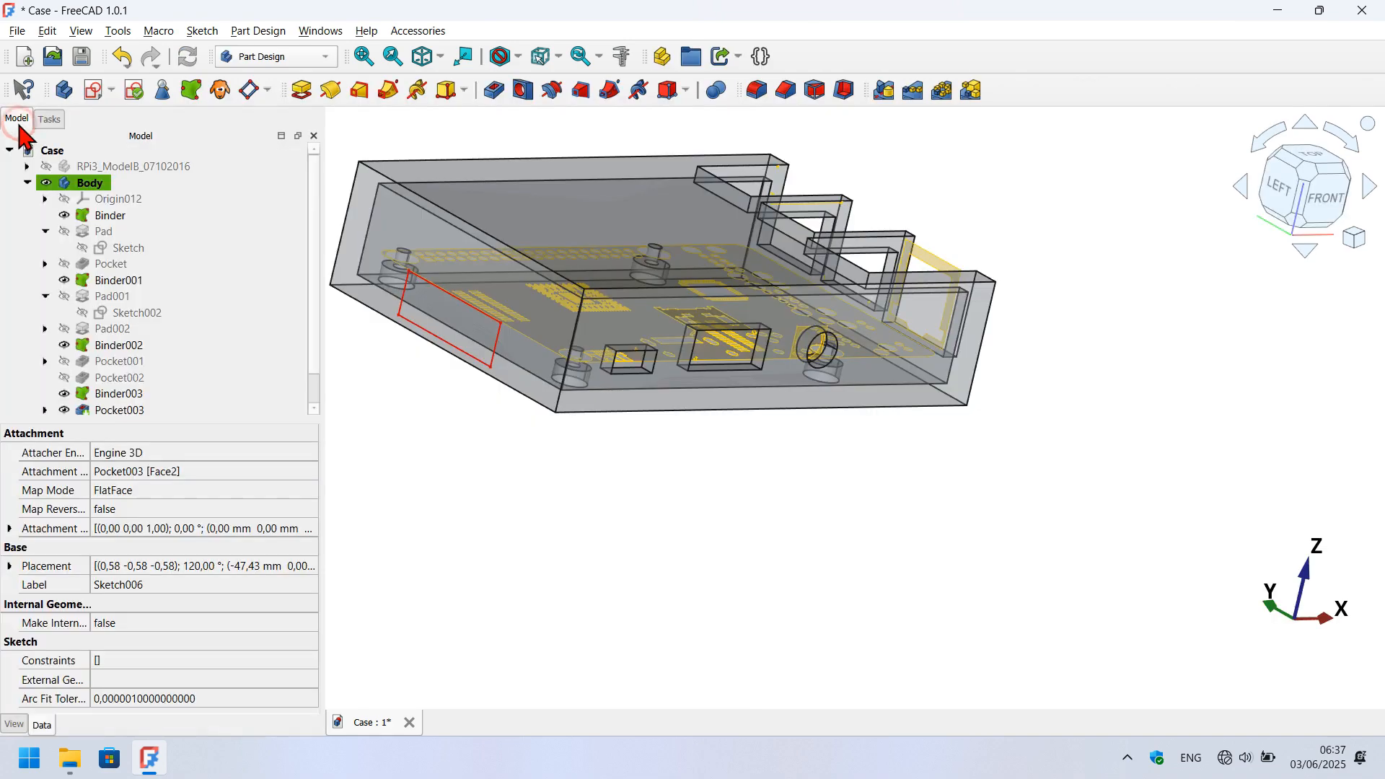
pyautogui.click(64, 410)
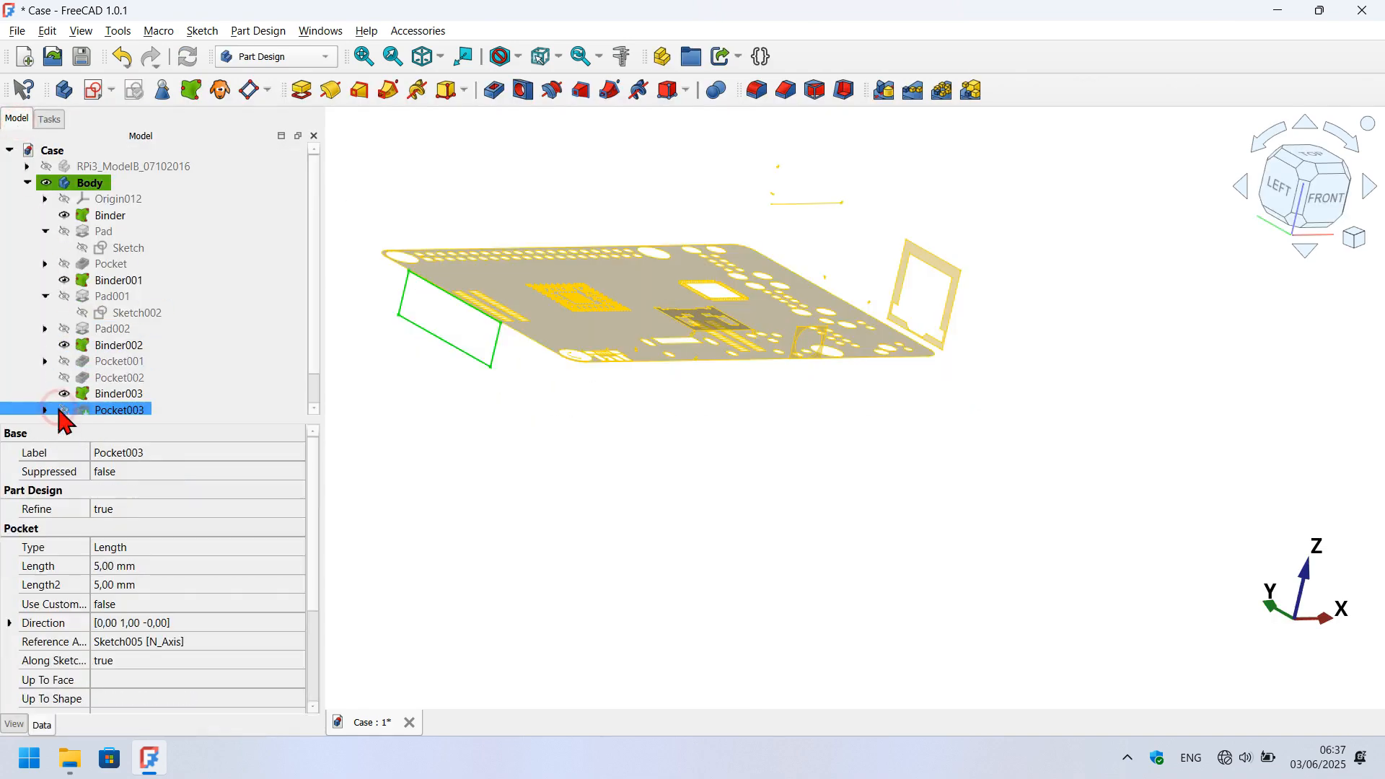
pyautogui.click(423, 427)
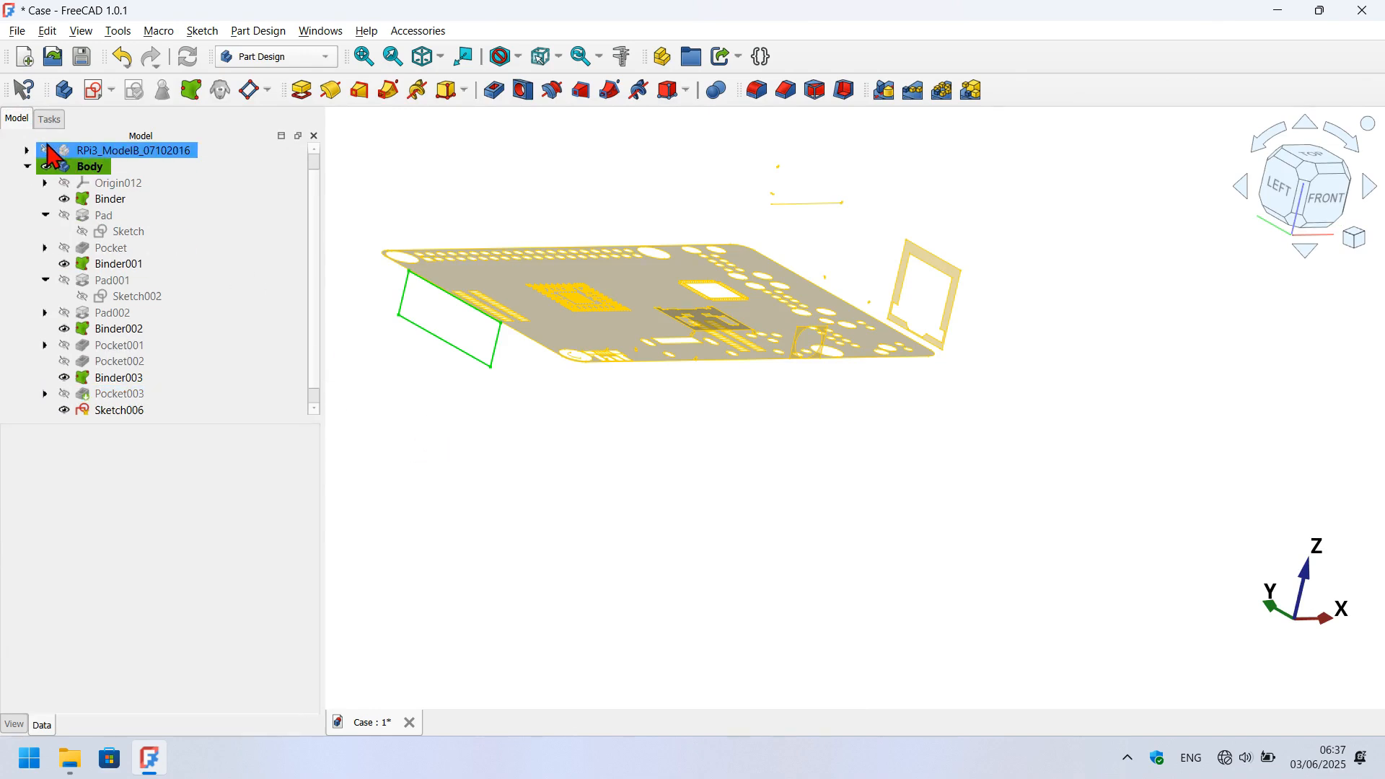
pyautogui.click(47, 150)
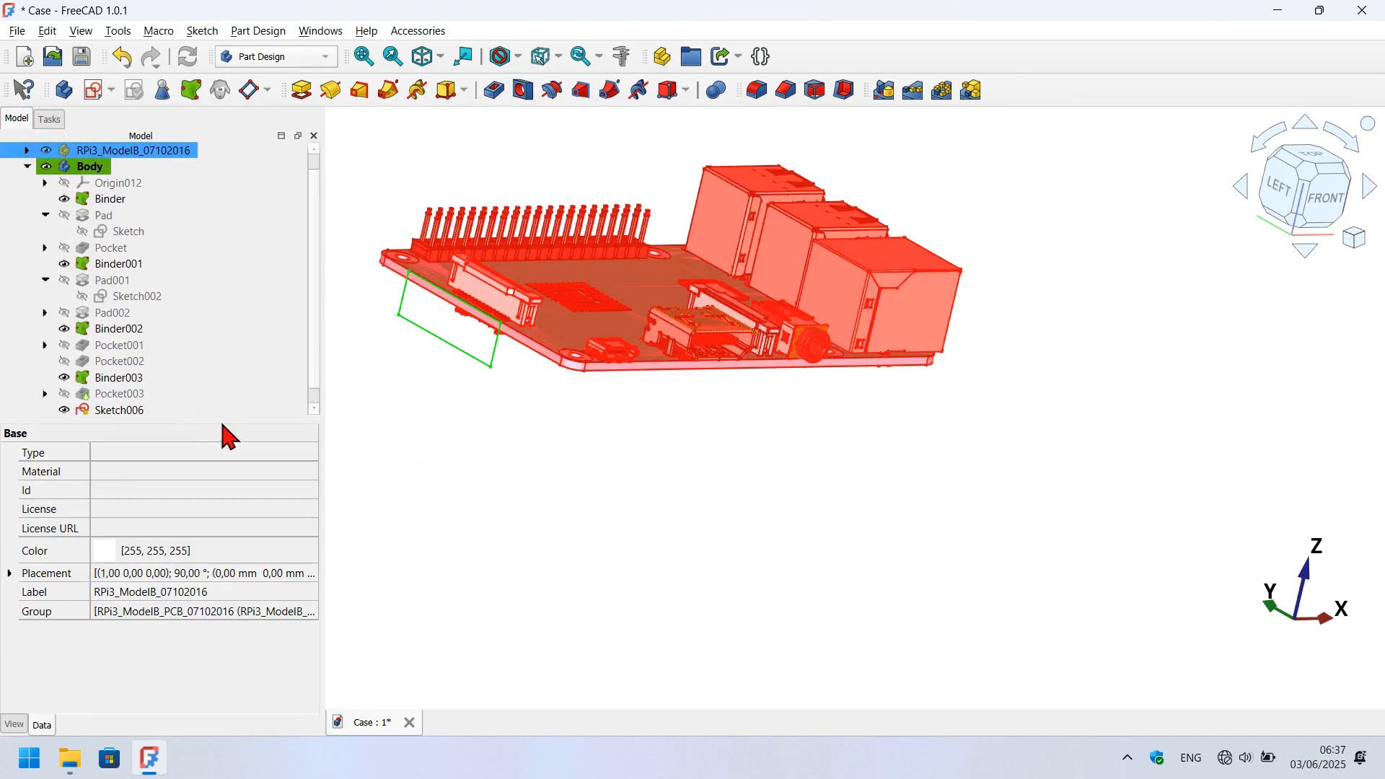
pyautogui.moveTo(221, 423); pyautogui.dragTo(222, 534)
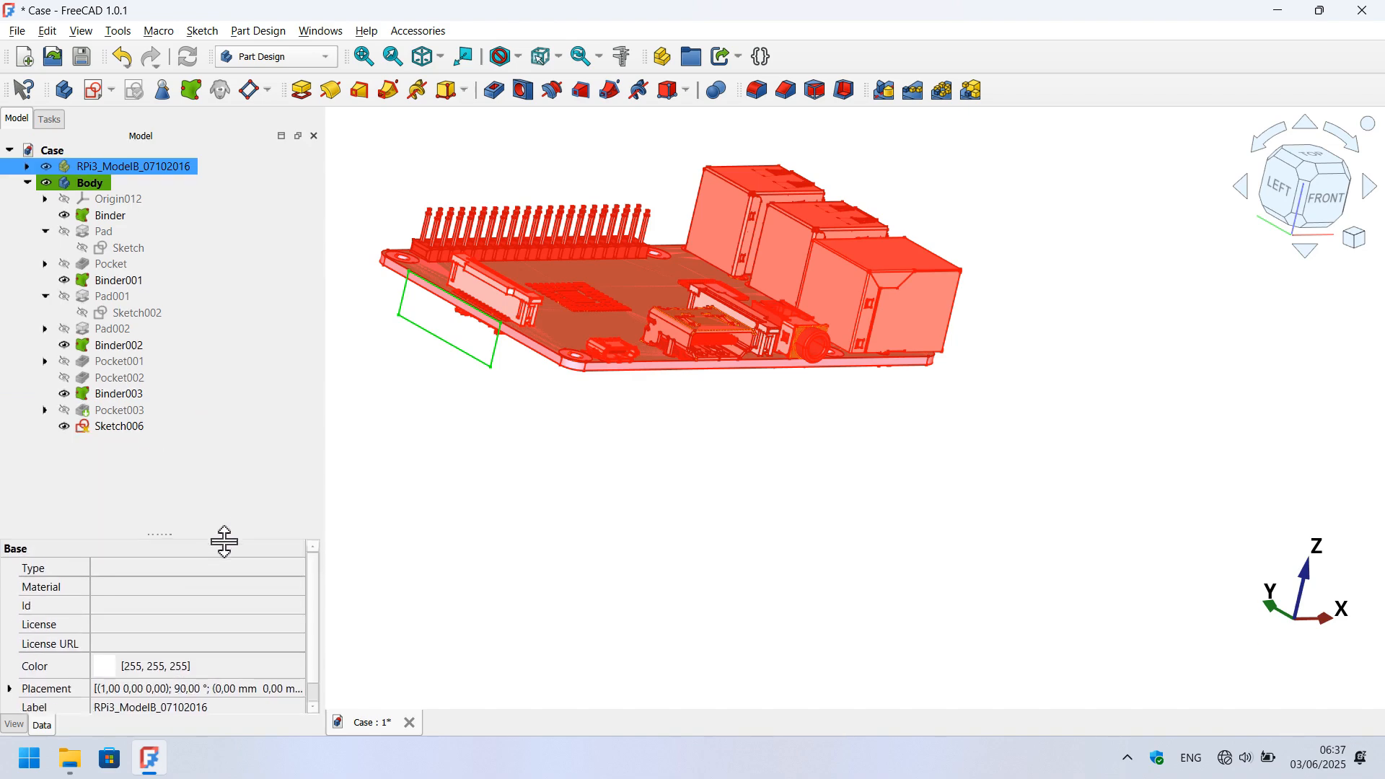
pyautogui.click(458, 518)
# Create a sub-shape binder from the rounded corner faces of the microSD card slot under the Raspberry Pi board.
pyautogui.moveTo(458, 518); pyautogui.dragTo(601, 490, button='middle')
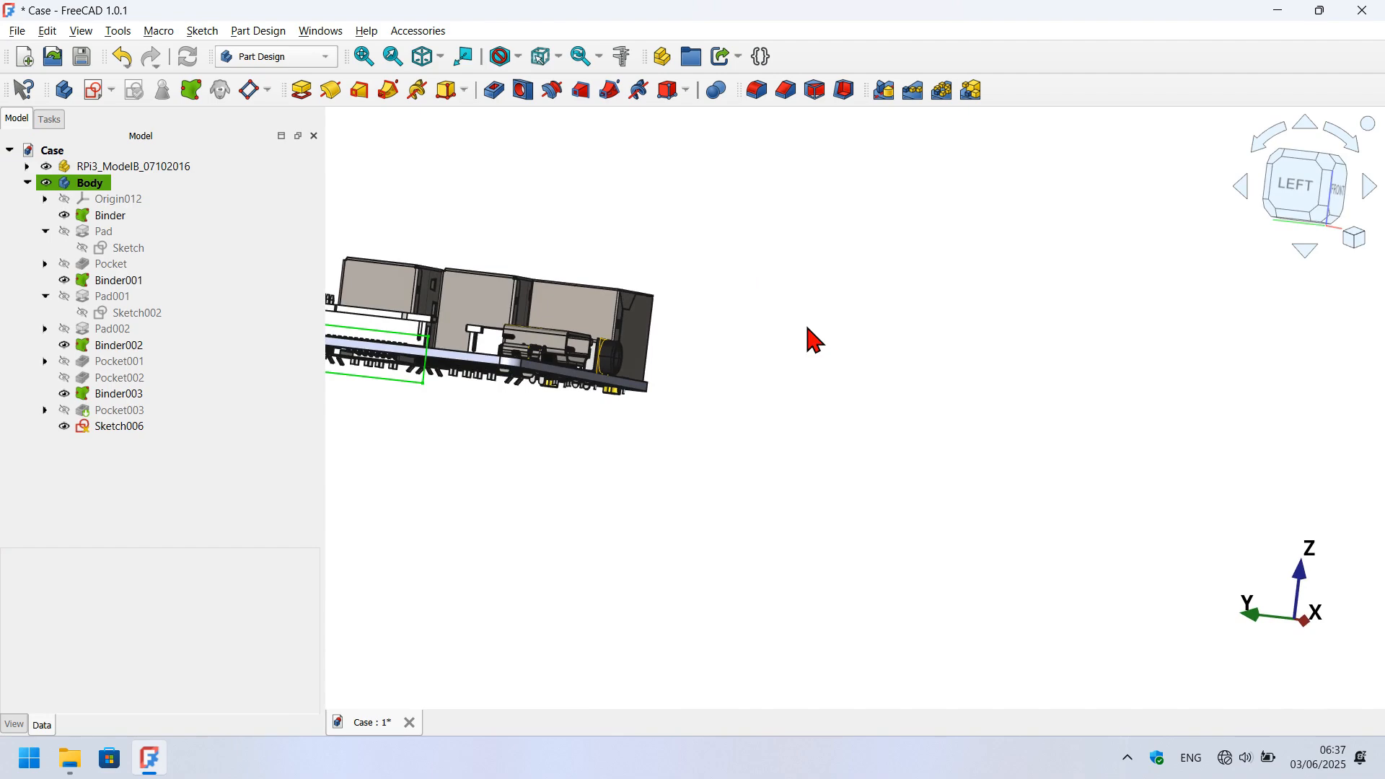
pyautogui.moveTo(813, 339); pyautogui.dragTo(1135, 327, button='middle')
pyautogui.scroll(10, 605, 365)
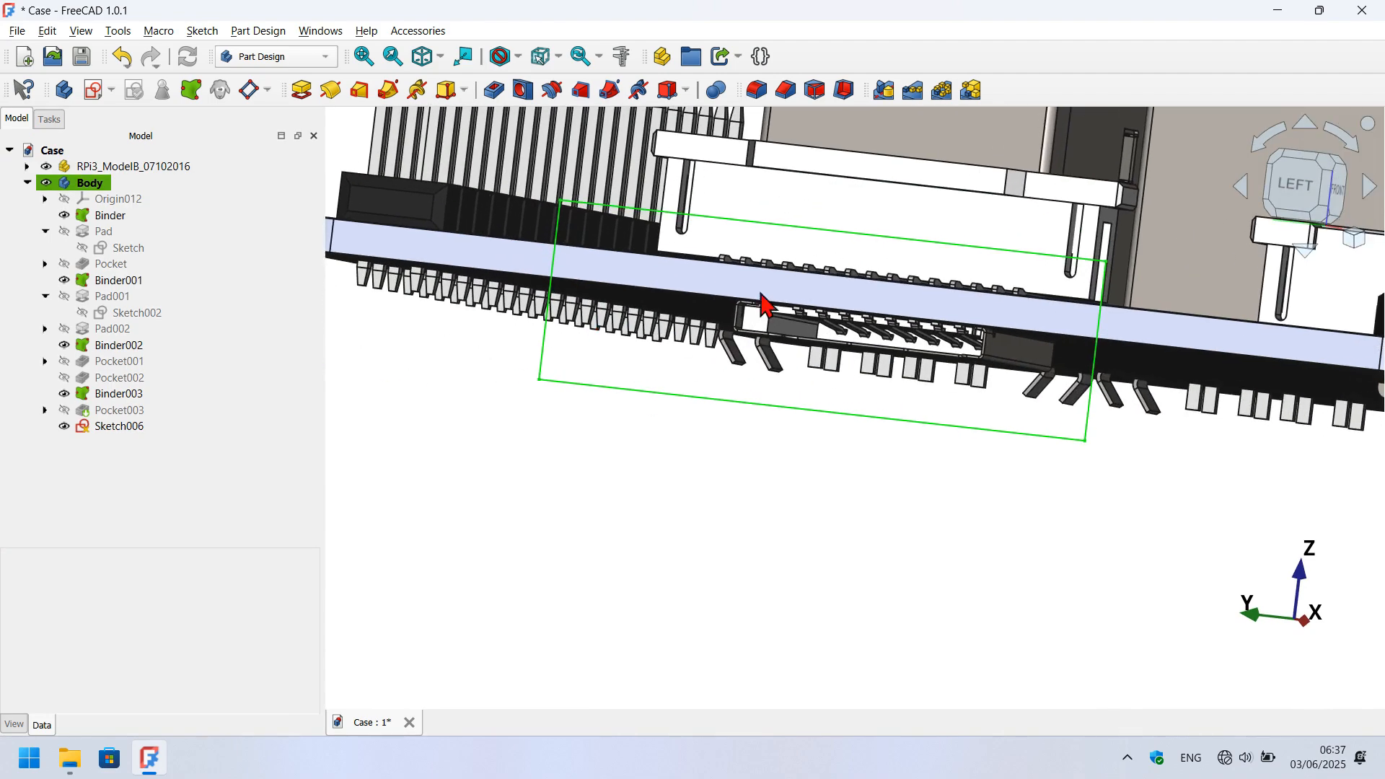
pyautogui.scroll(3, 610, 372)
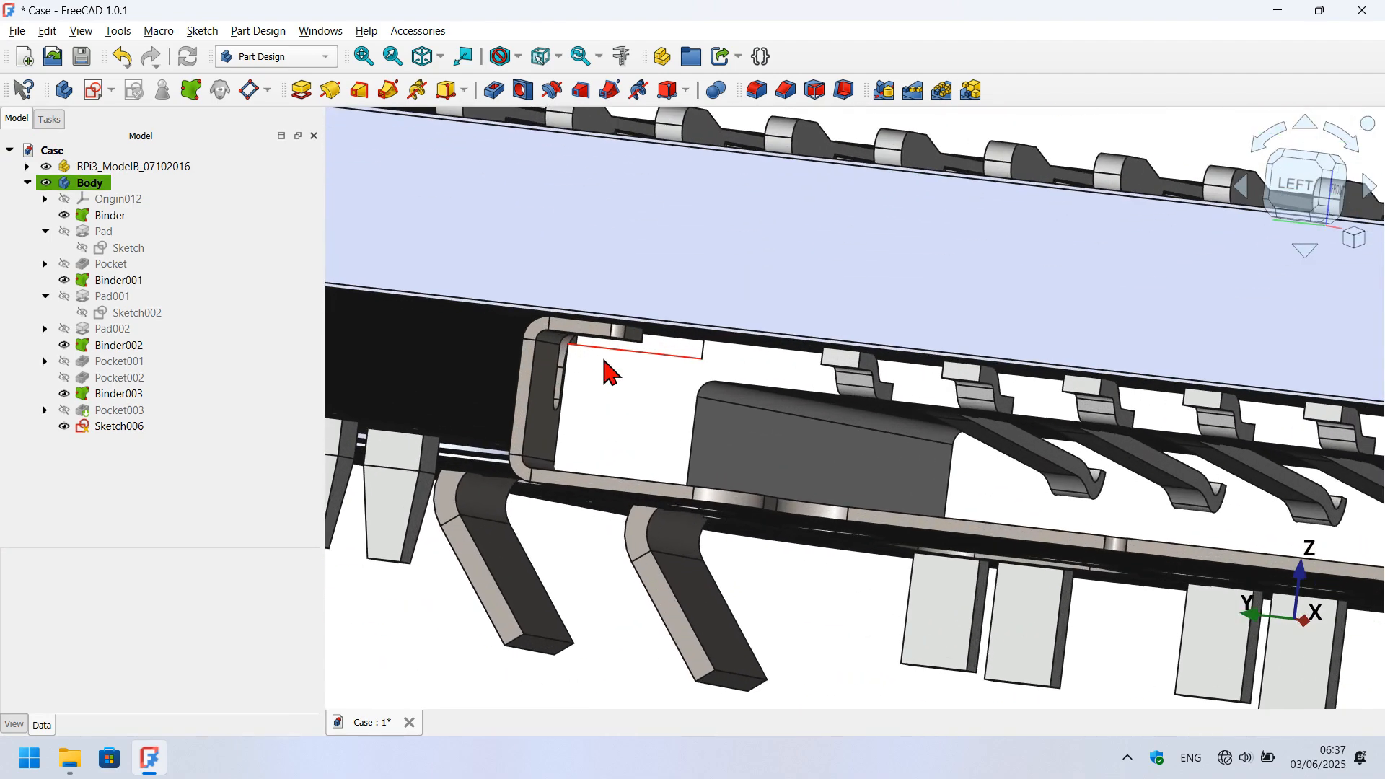
pyautogui.scroll(3, 610, 372)
pyautogui.scroll(5, 524, 329)
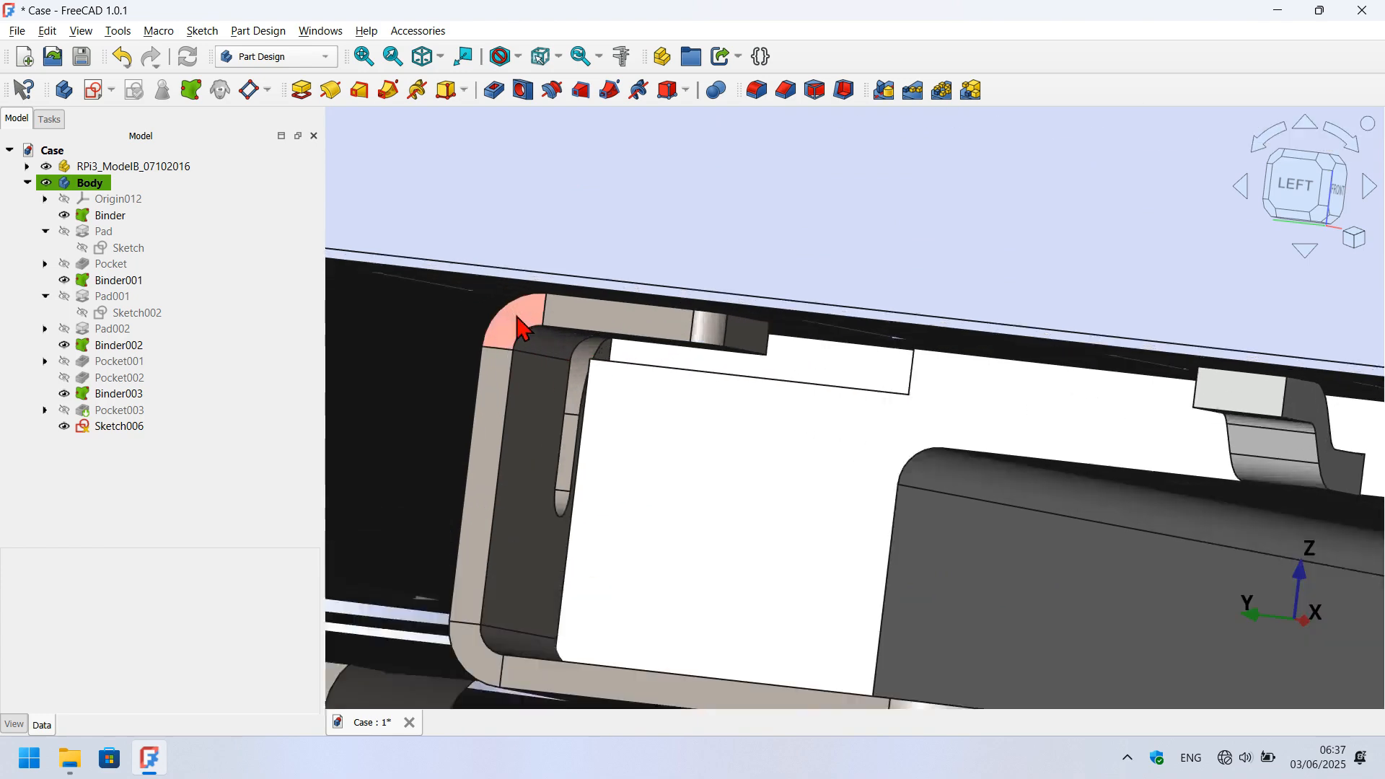
pyautogui.scroll(-3, 624, 240)
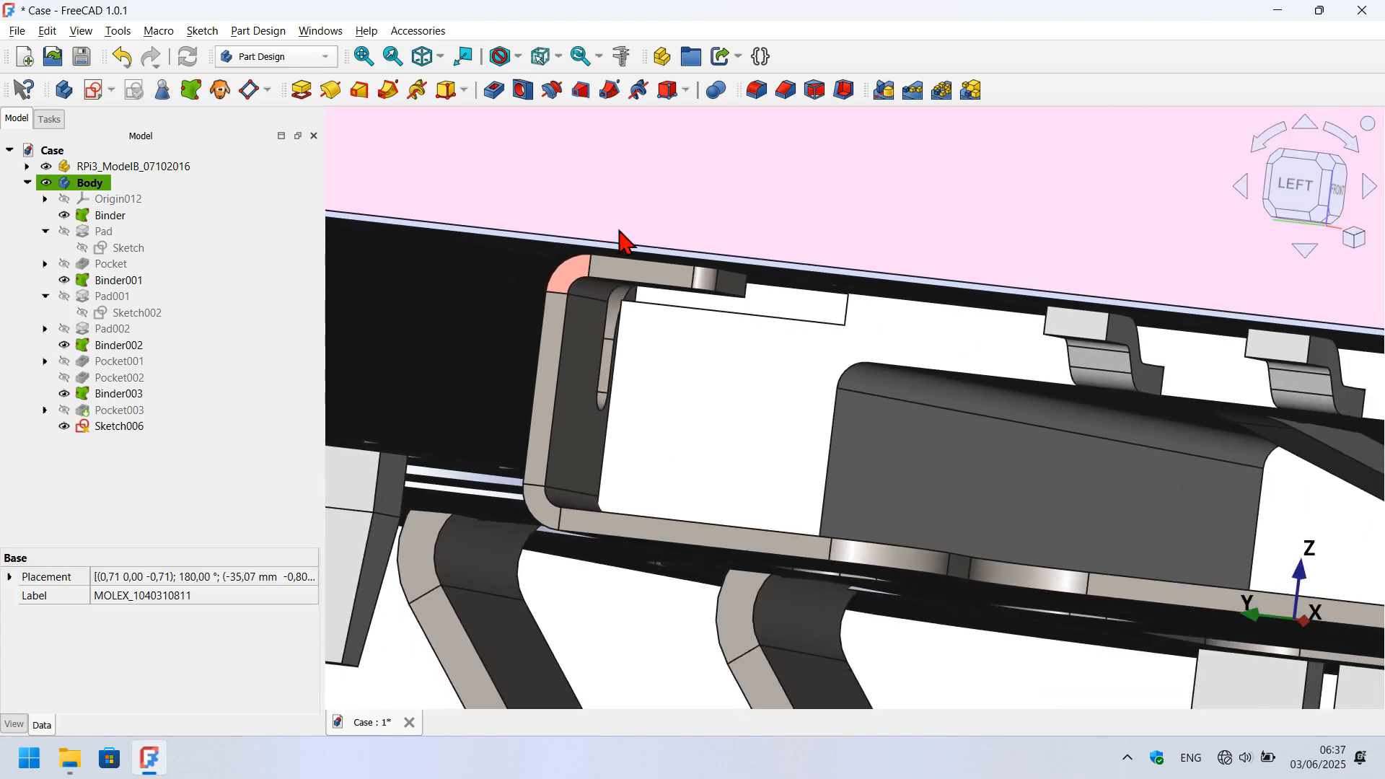
pyautogui.keyDown('ctrl'); pyautogui.click(539, 509); pyautogui.keyUp('ctrl')
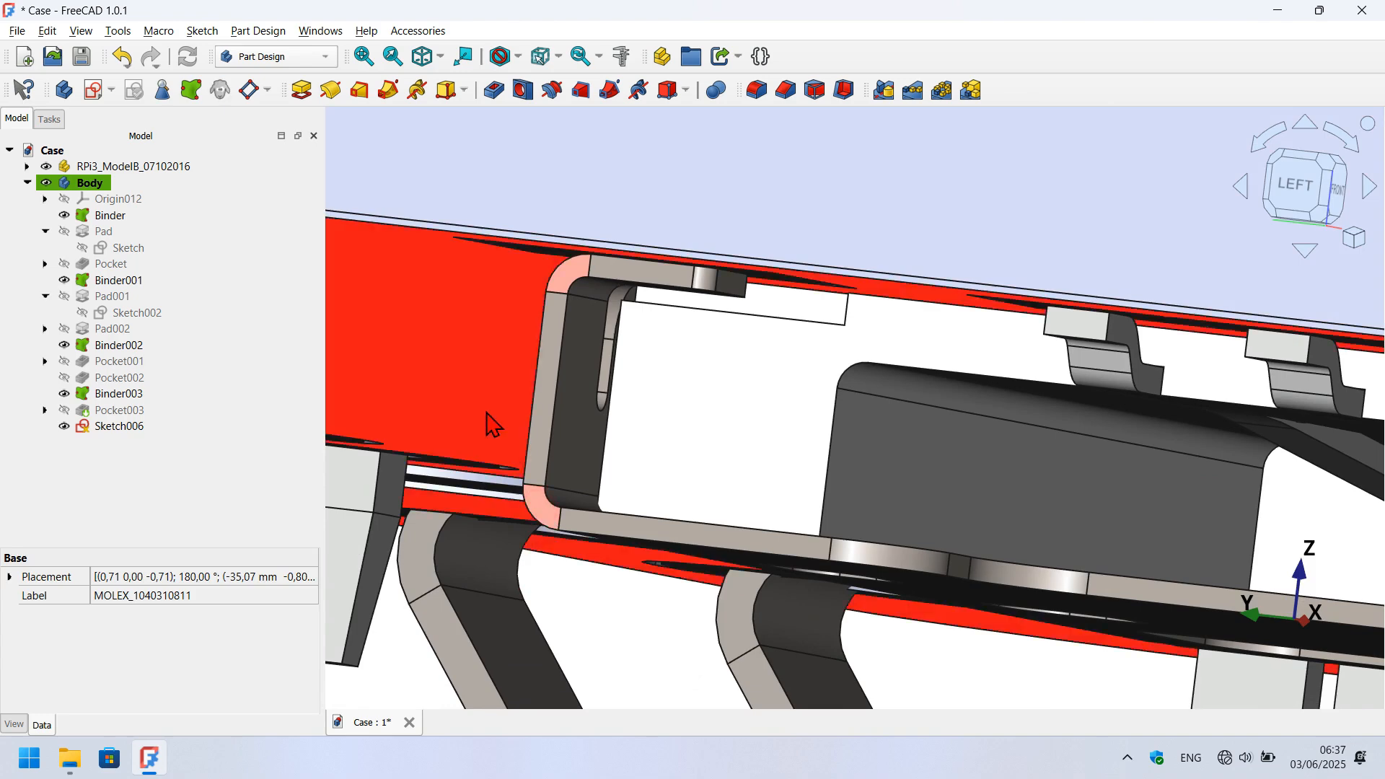
pyautogui.scroll(-8, 487, 415)
pyautogui.scroll(3, 1008, 418)
pyautogui.scroll(5, 728, 461)
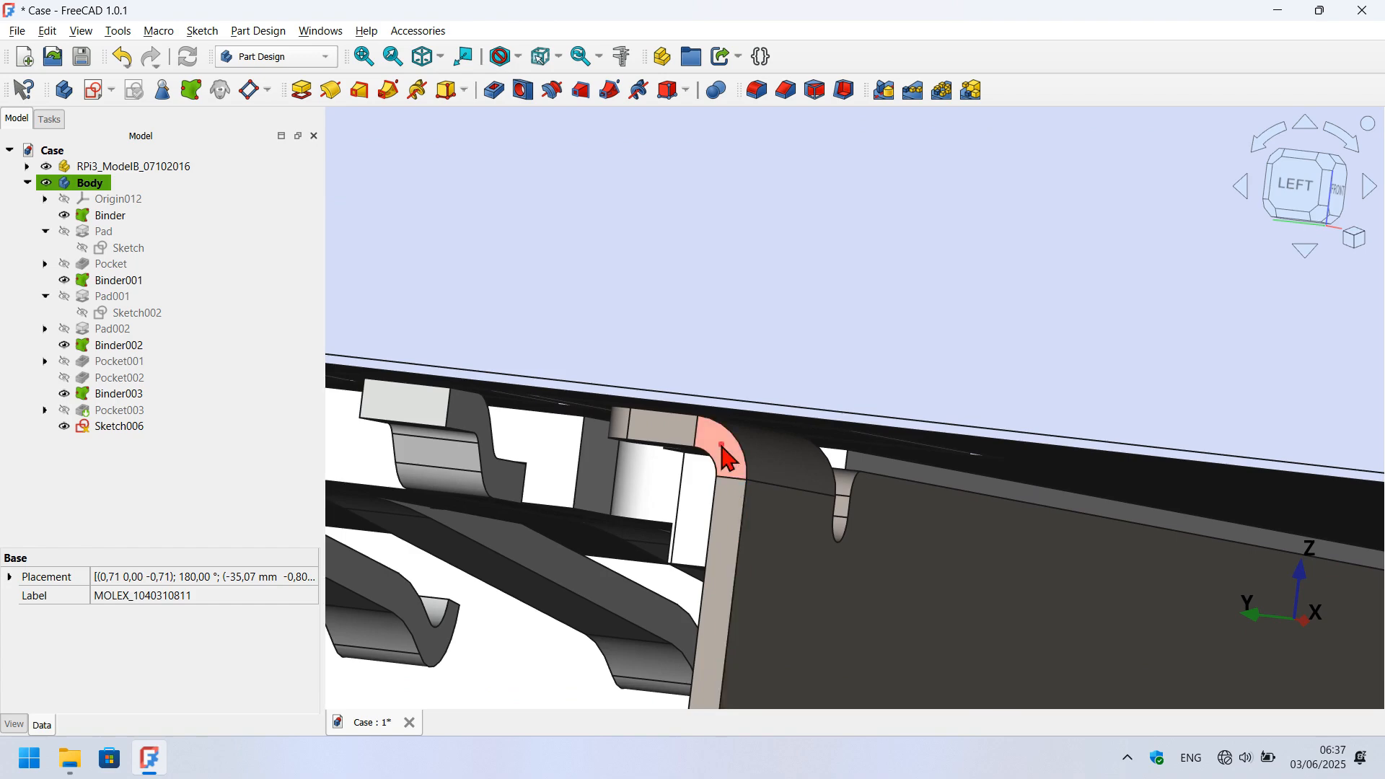
pyautogui.press('0')
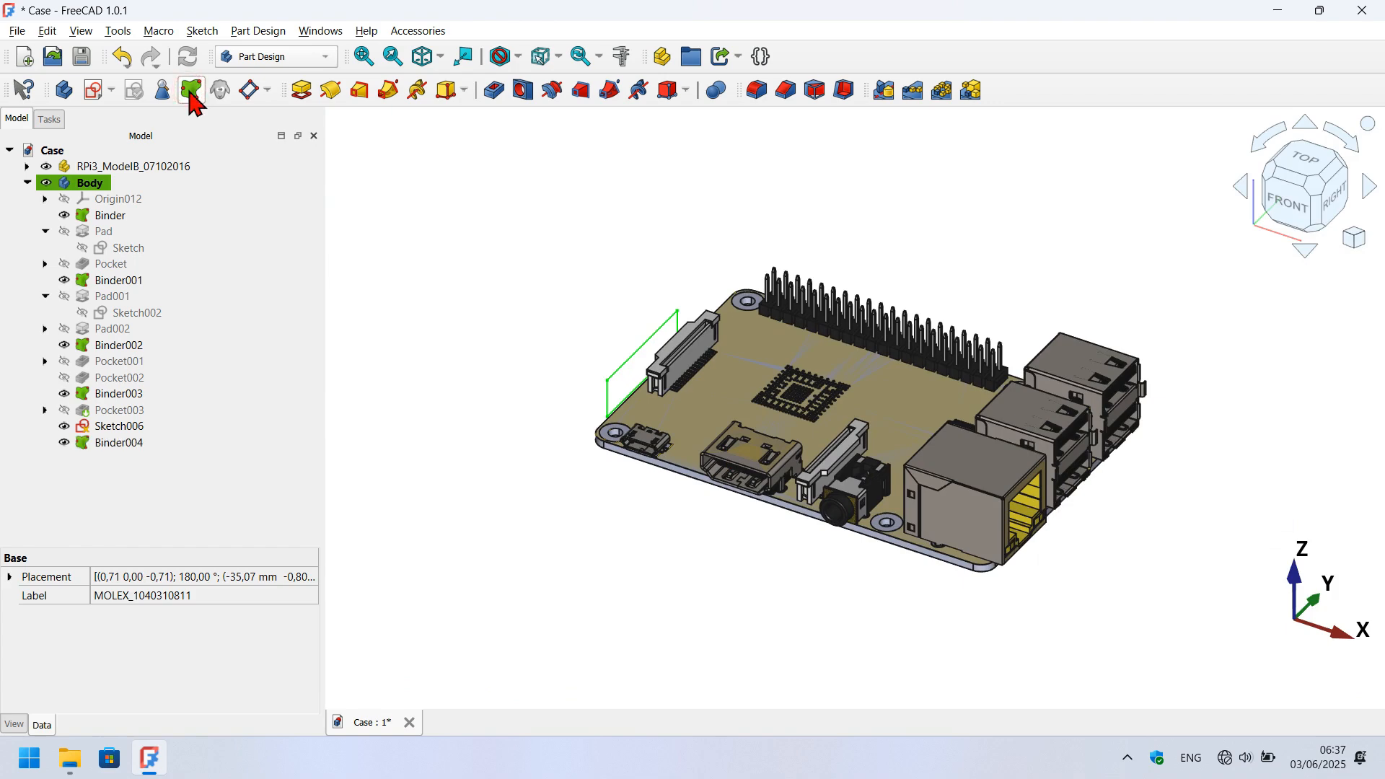
# Reopen the left wall's rectangle sketch for editing and hide the Raspberry Pi model.
pyautogui.click(195, 429)
pyautogui.doubleClick(119, 427)
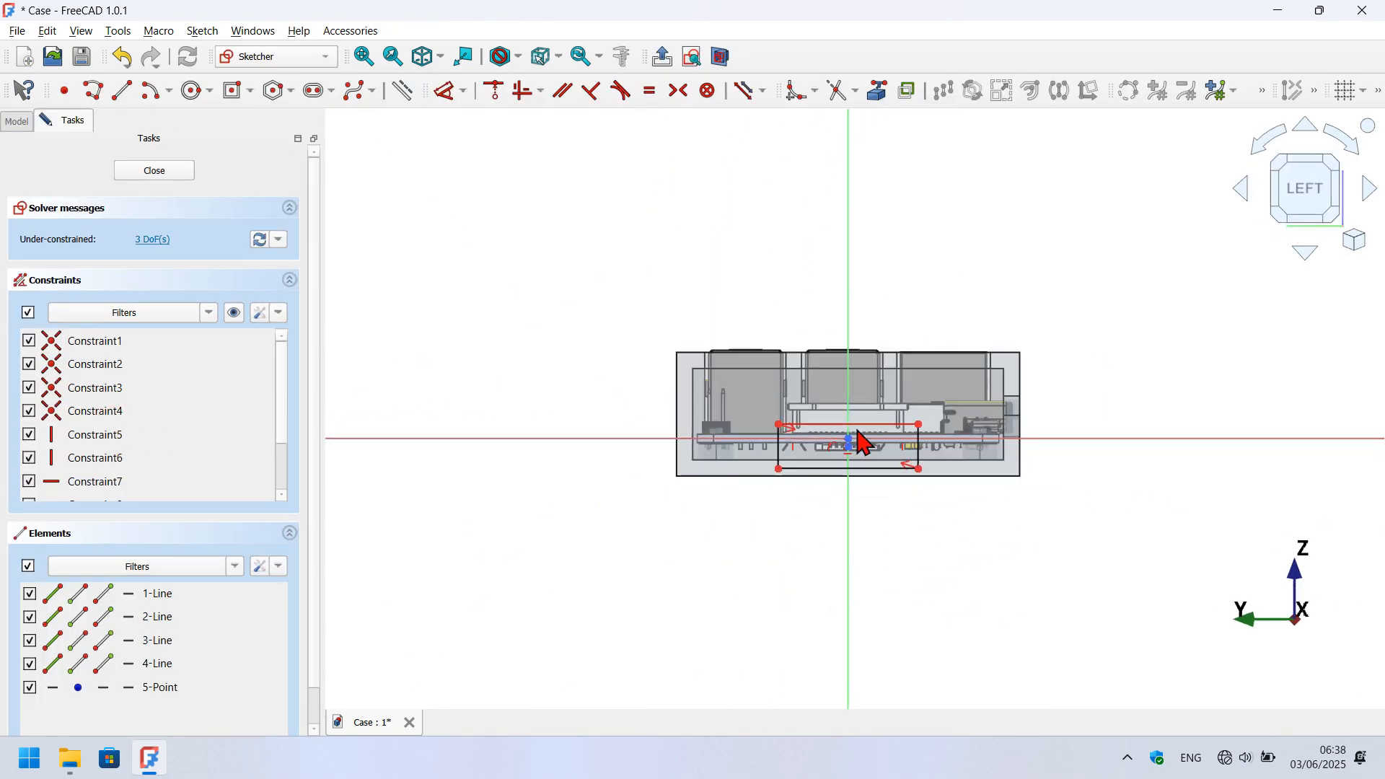
pyautogui.scroll(4, 863, 441)
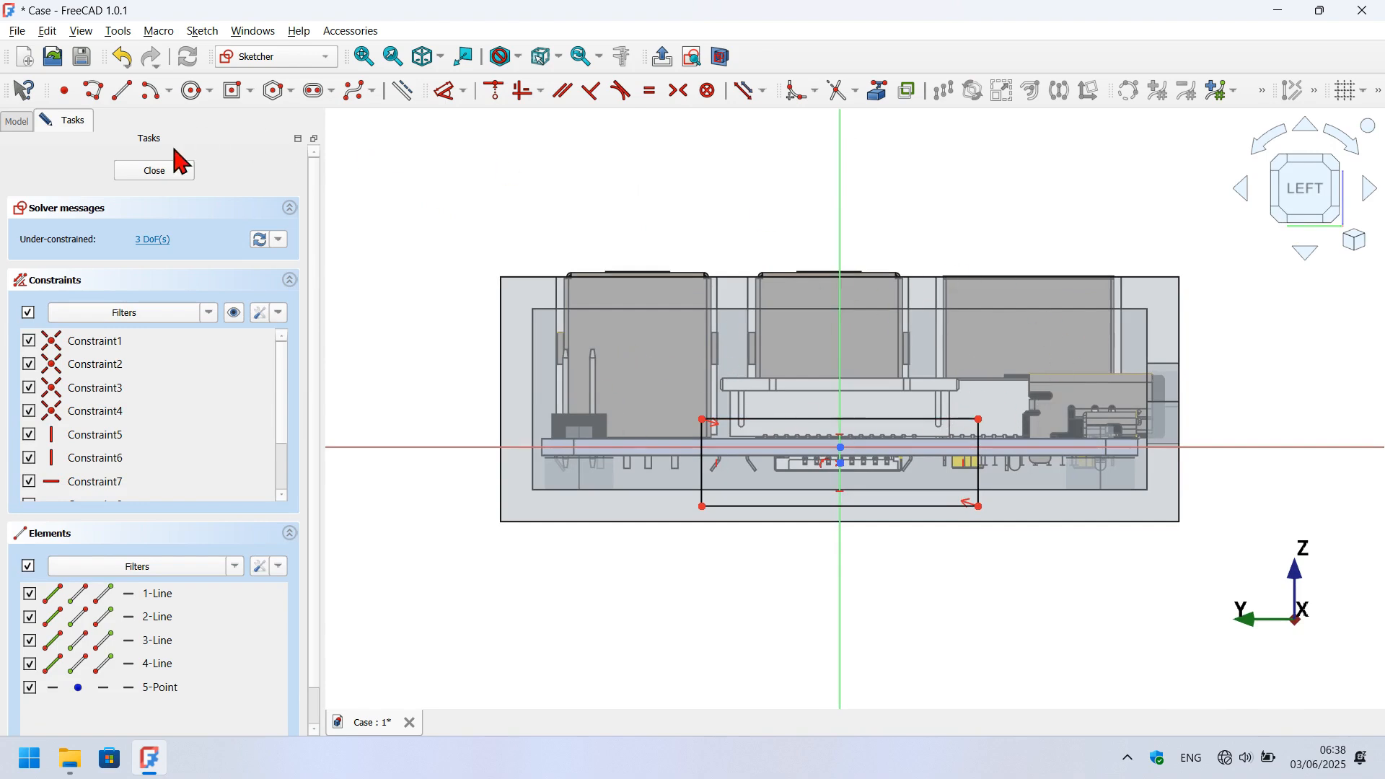
pyautogui.click(15, 121)
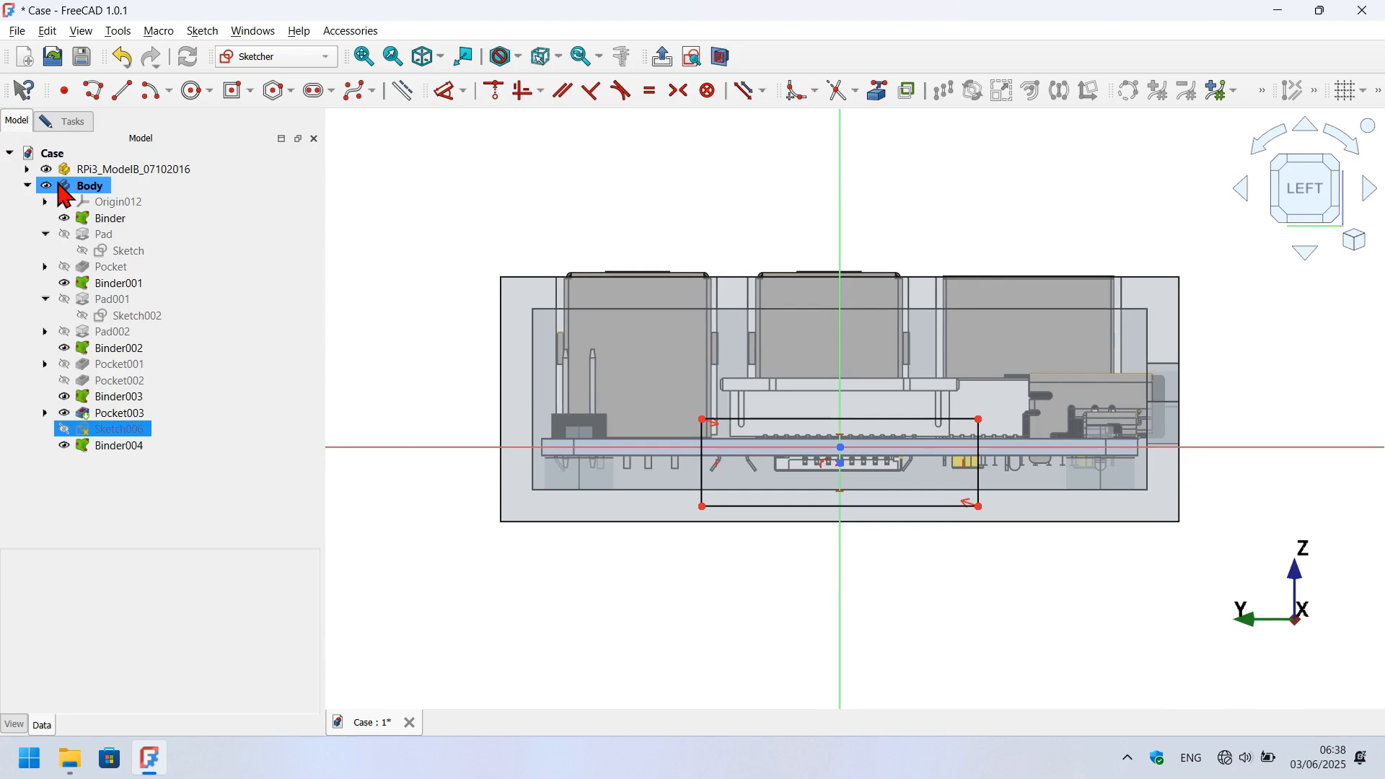
pyautogui.click(45, 170)
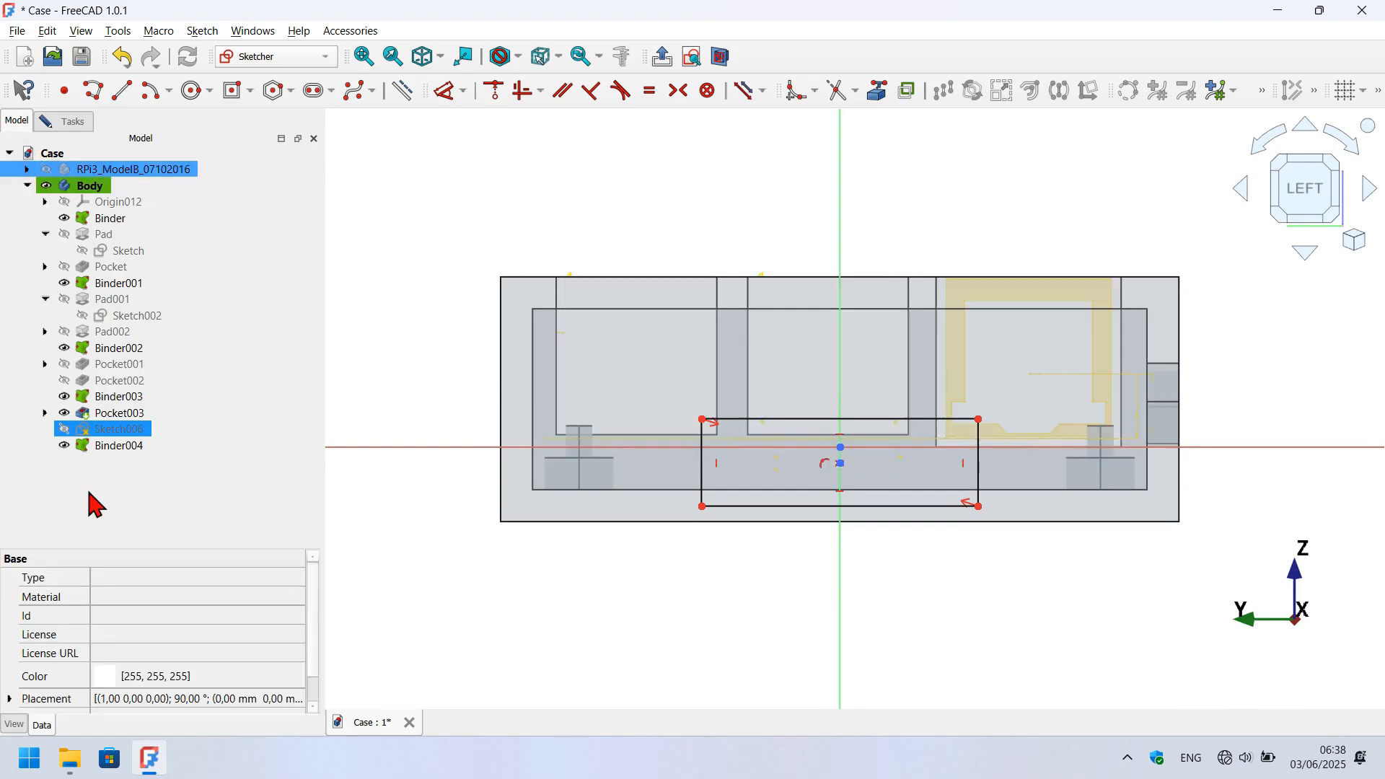
# Hide Pocket003 and project three of the rounded corner arcs inside the rectangle into the sketch as external geometry.
pyautogui.click(63, 413)
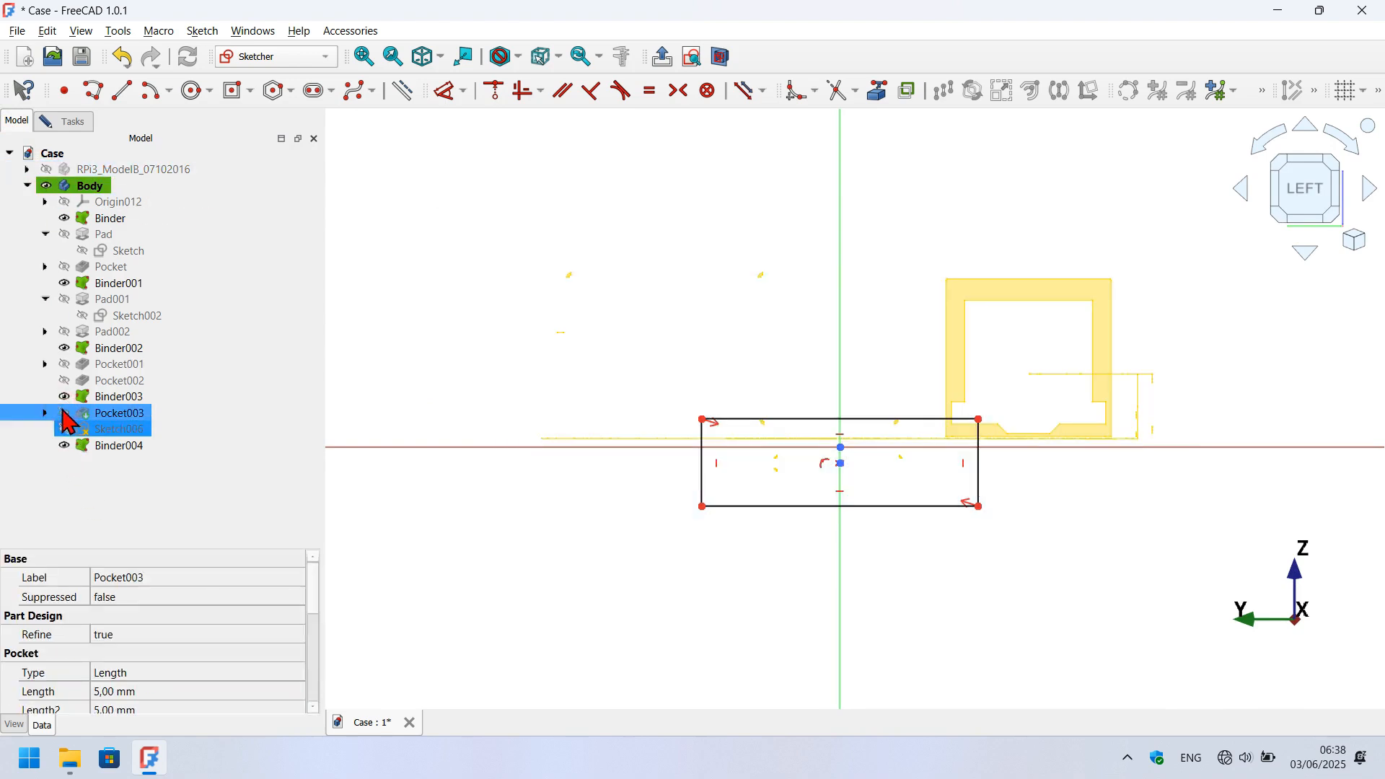
pyautogui.click(505, 251)
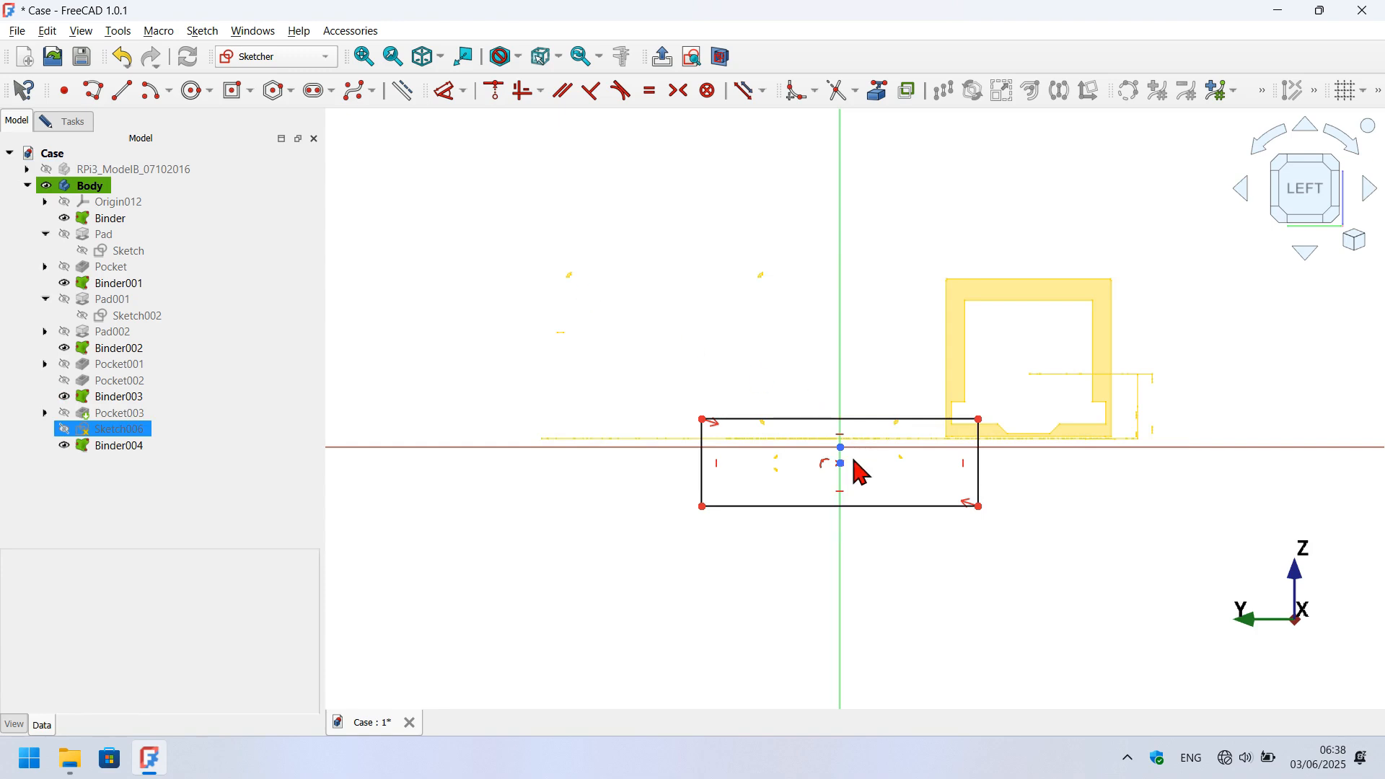
pyautogui.scroll(5, 859, 471)
pyautogui.scroll(2, 855, 461)
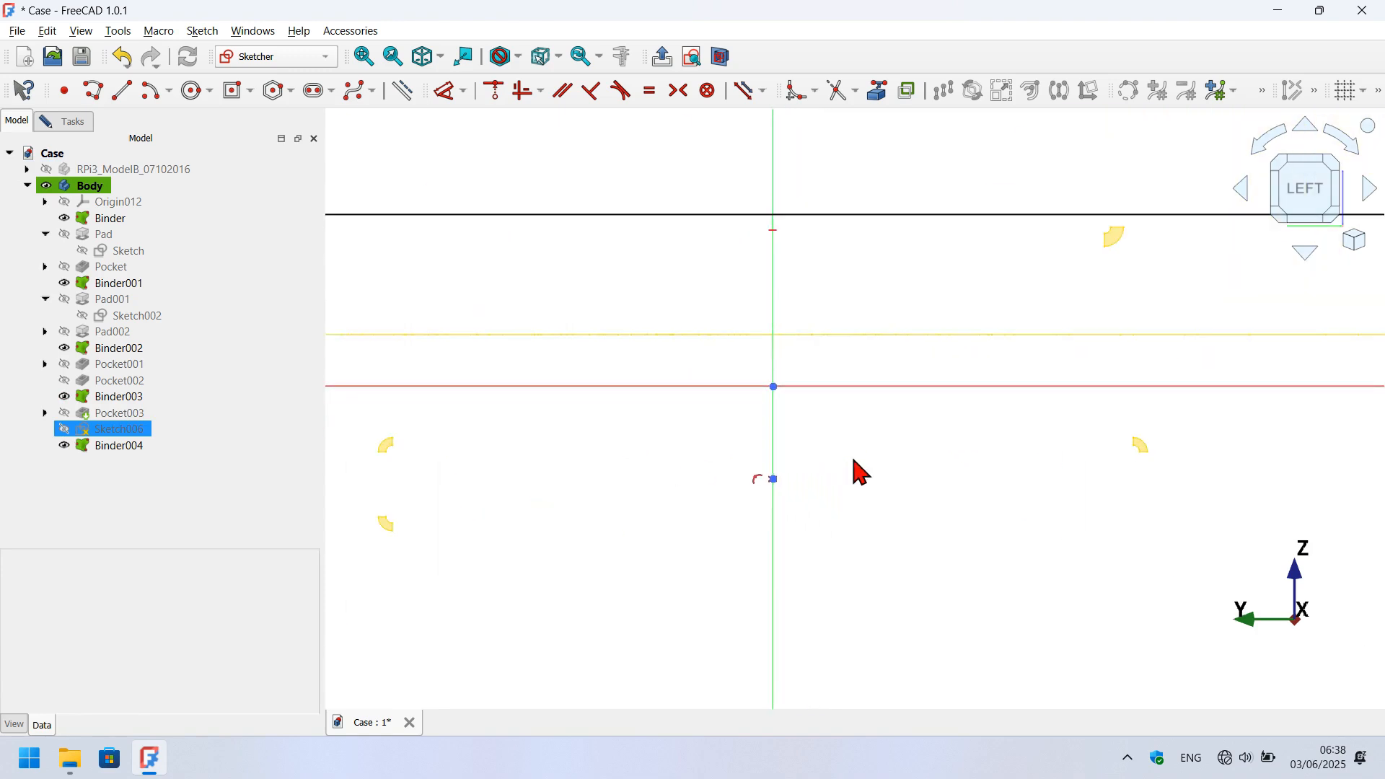
pyautogui.click(887, 92)
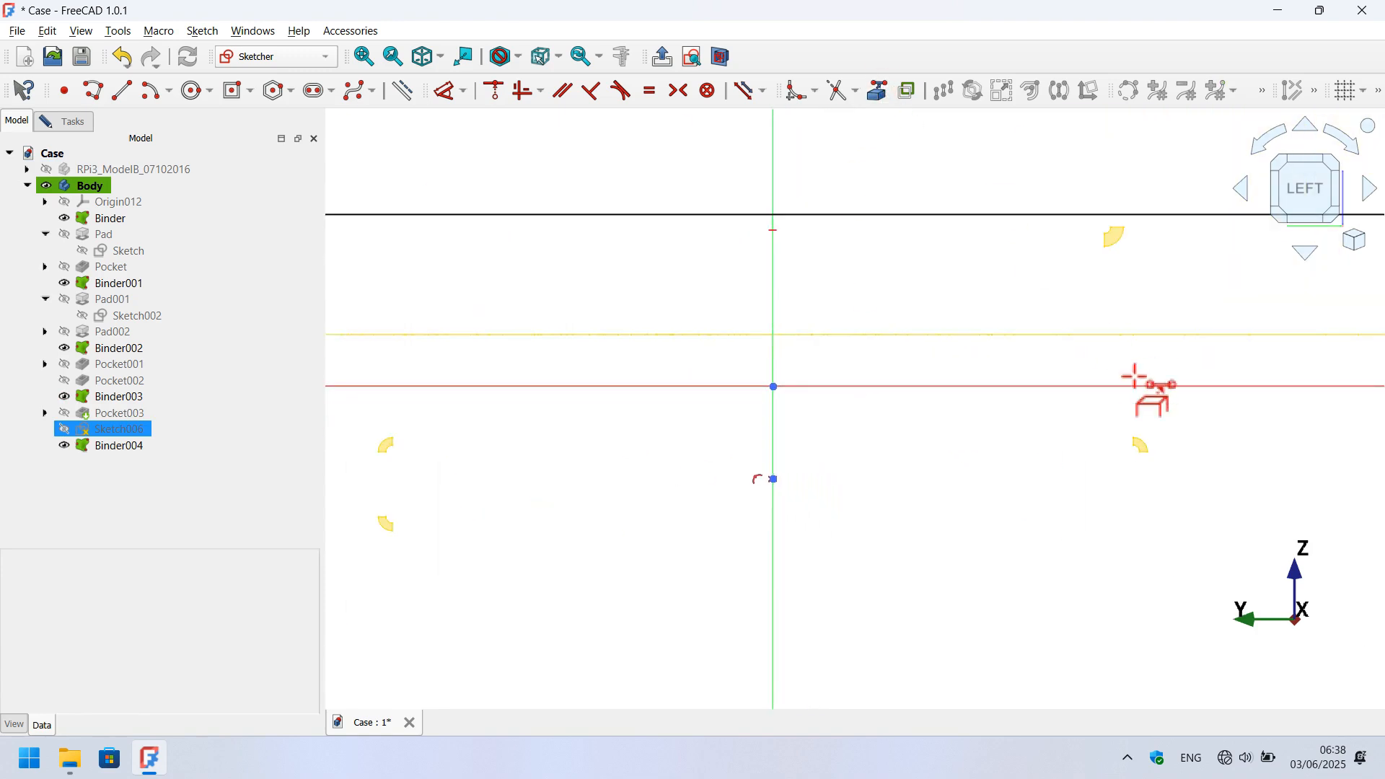
pyautogui.click(1144, 442)
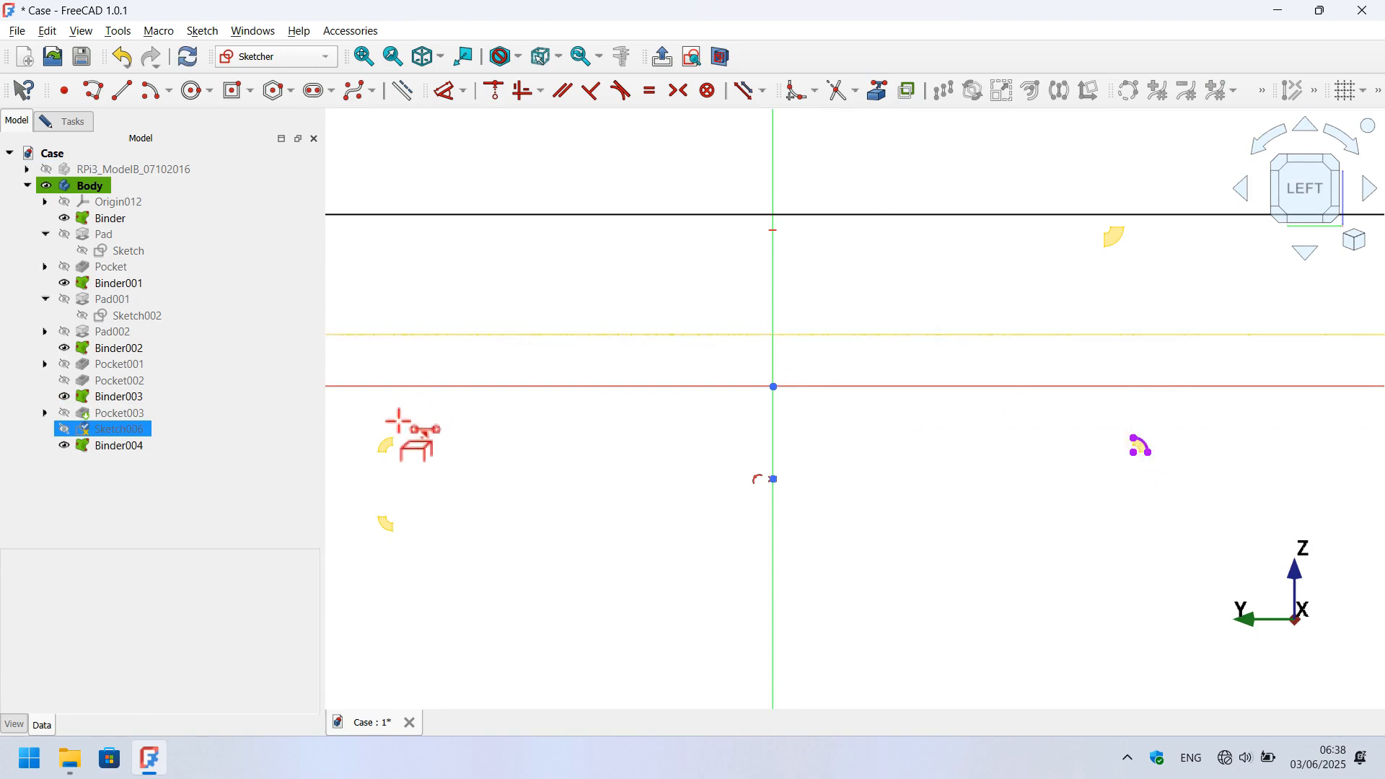
pyautogui.click(386, 446)
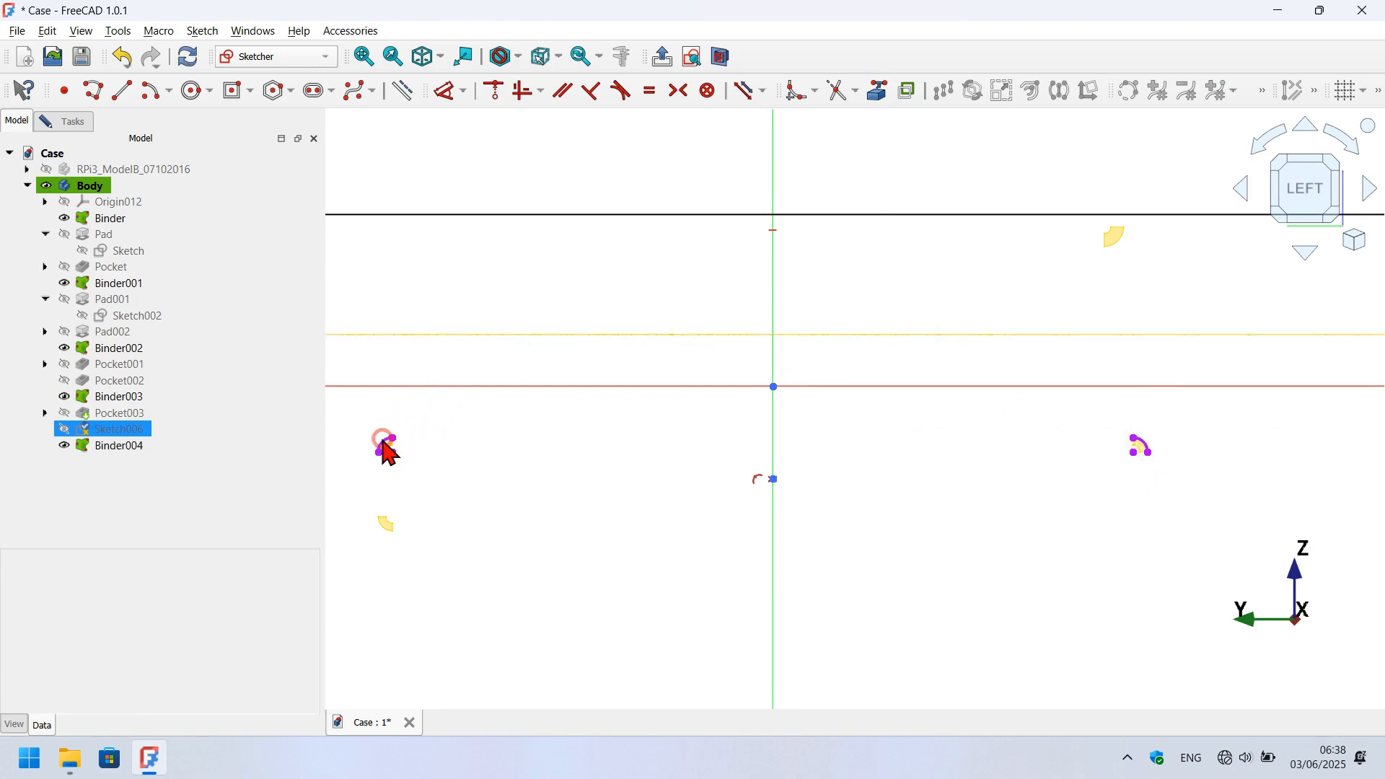
pyautogui.click(383, 523)
pyautogui.scroll(-5, 822, 361)
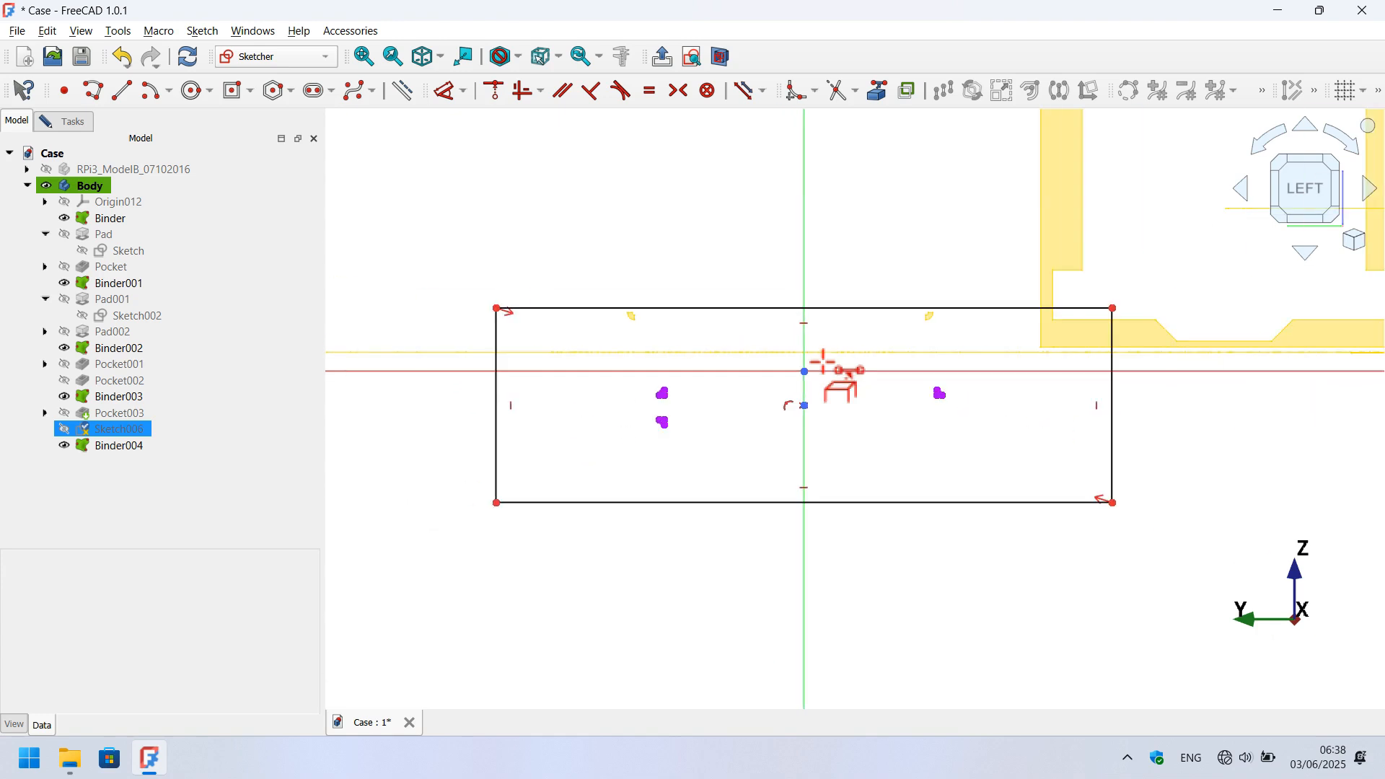
# Constrain the rectangle's top edge 1 mm above and its left edge 1 mm outside the upper-left projected corner arc.
pyautogui.click(443, 91)
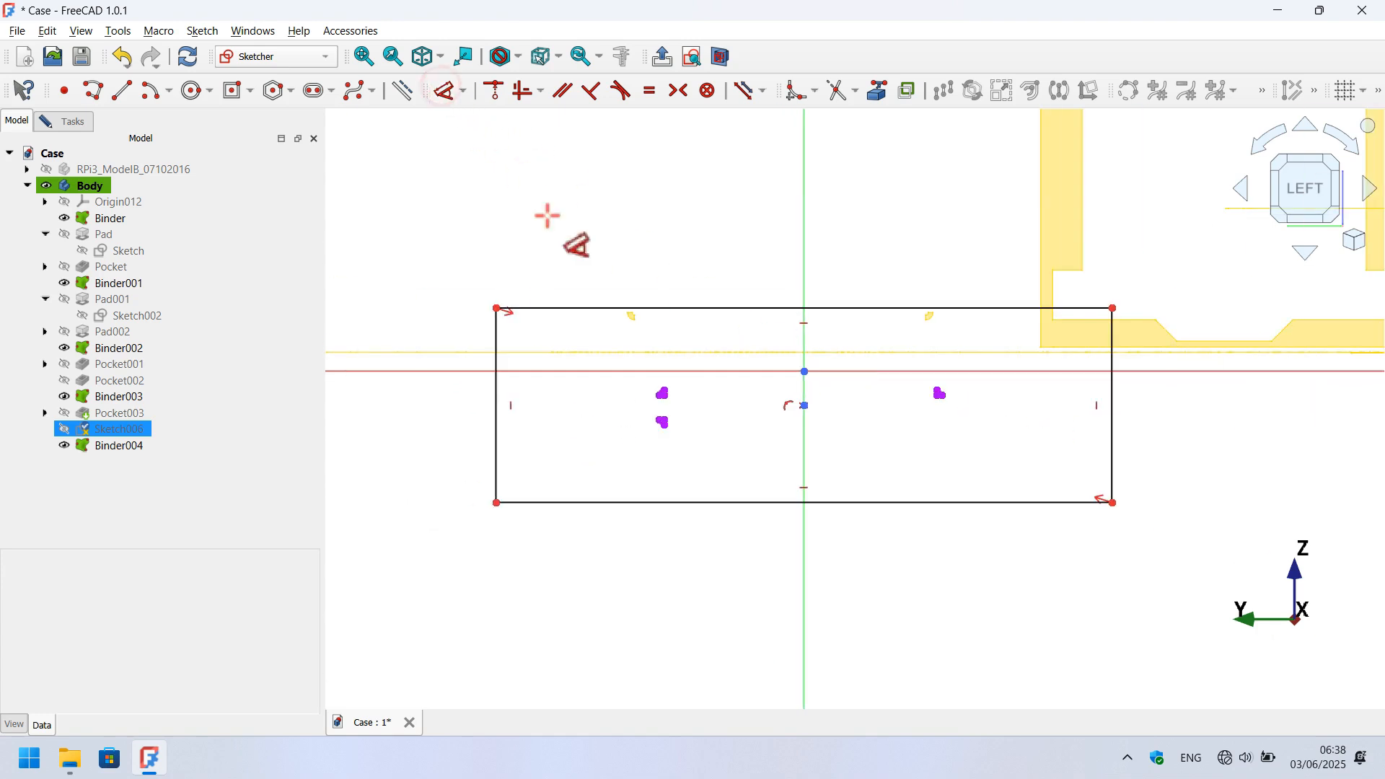
pyautogui.click(663, 392)
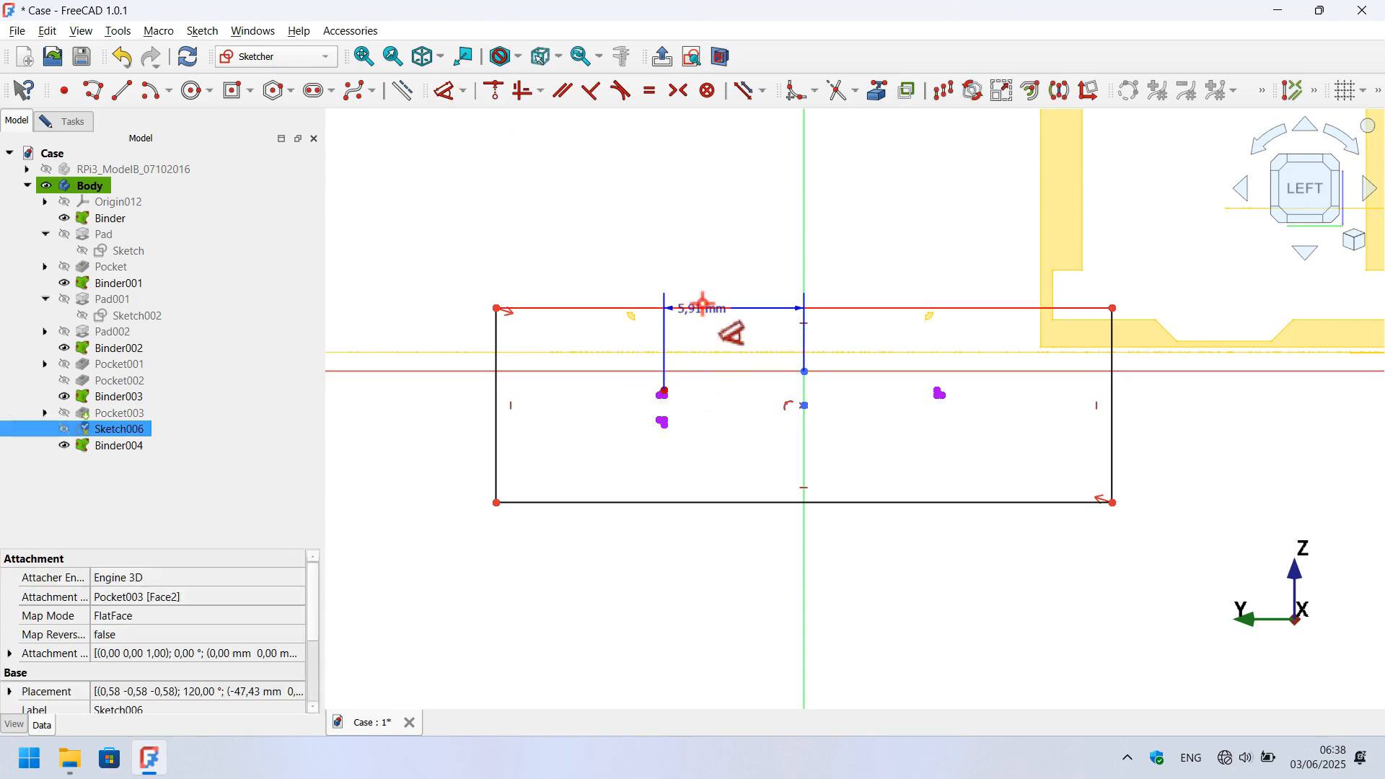
pyautogui.click(686, 205)
pyautogui.press('Return')
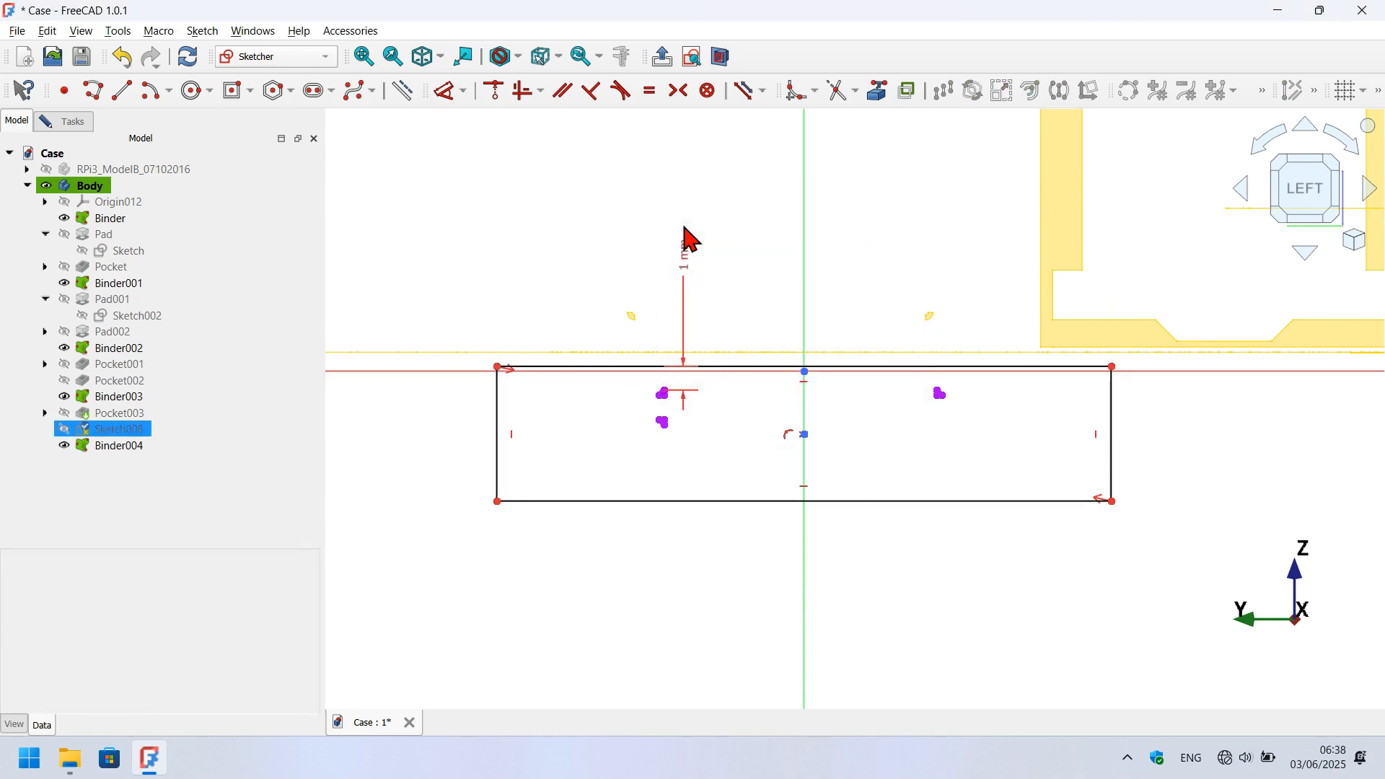
pyautogui.click(663, 393)
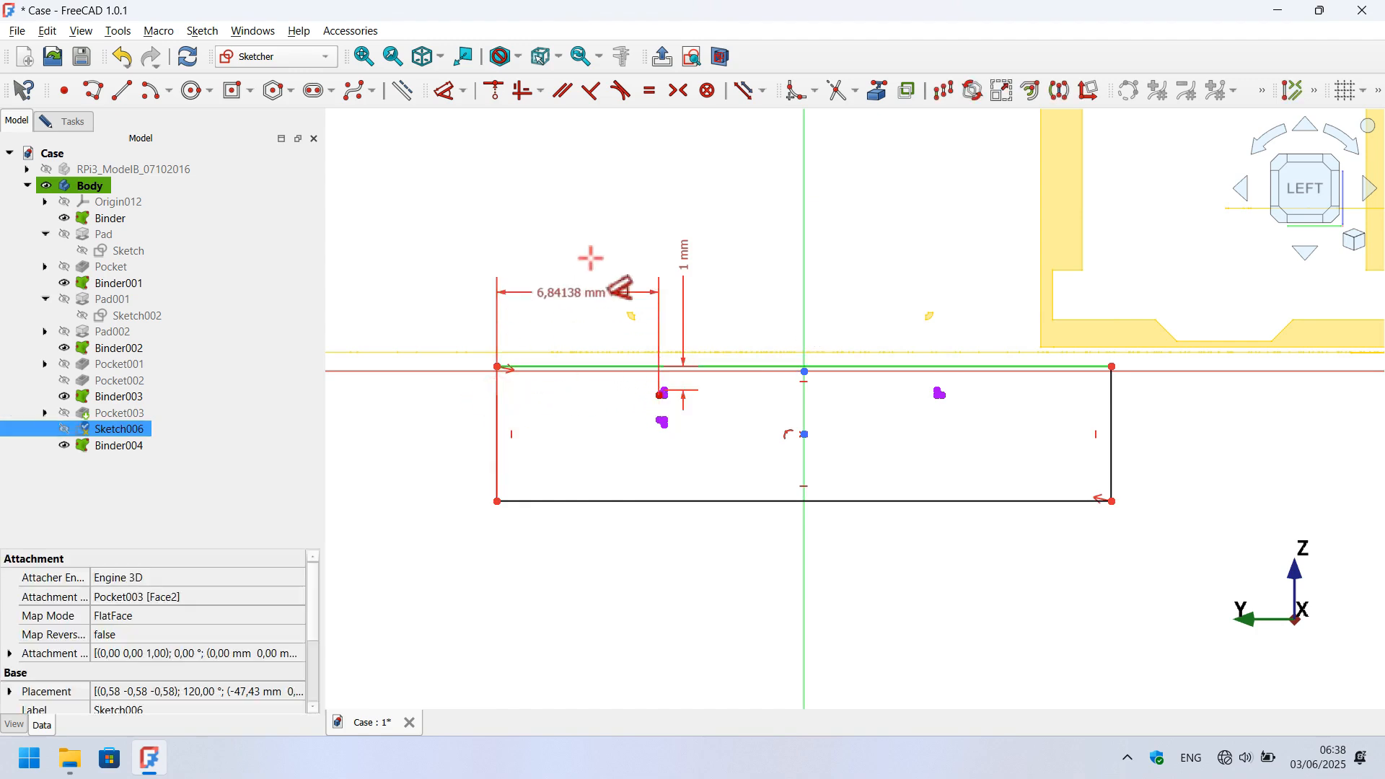
pyautogui.click(613, 220)
pyautogui.write('1')
pyautogui.press('Return')
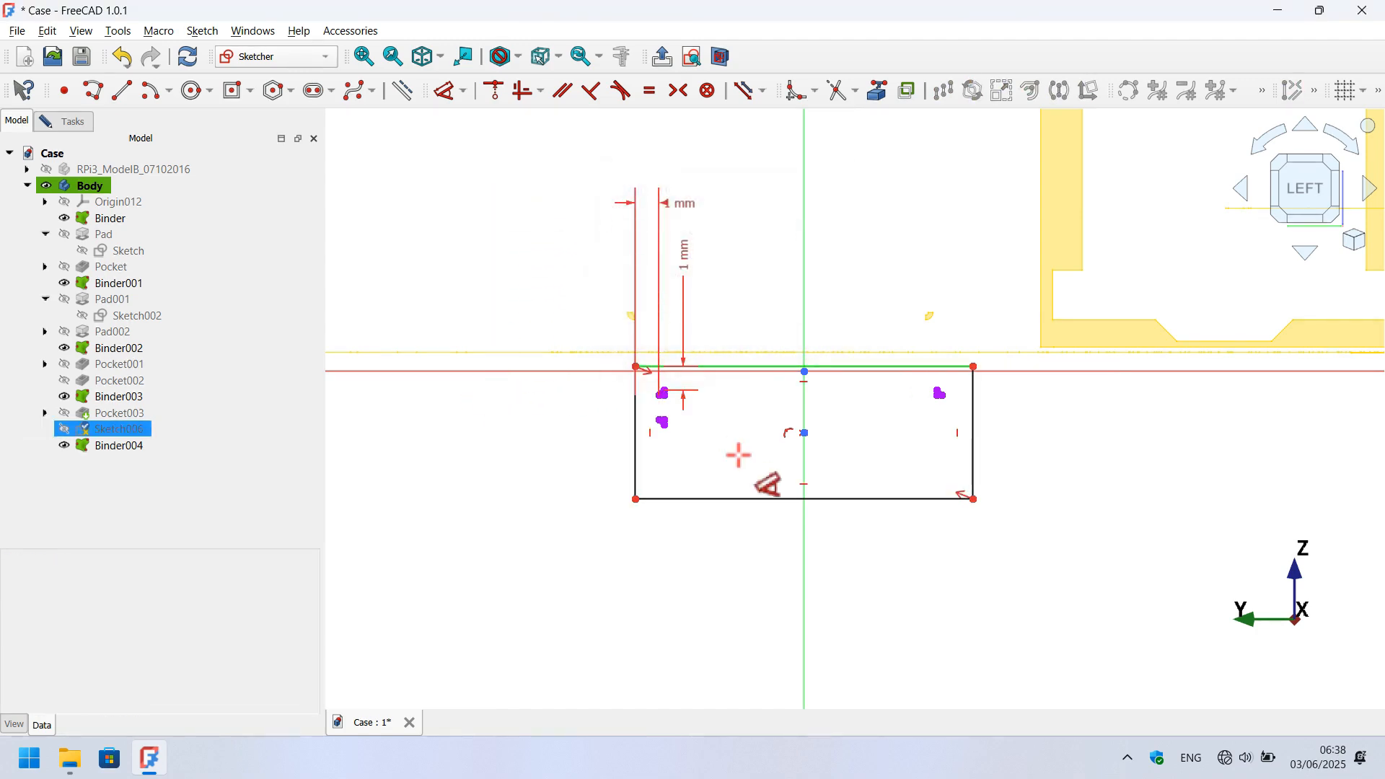
# Constrain the rectangle's bottom edge 1 mm below the lower-left projected corner arc.
pyautogui.click(662, 424)
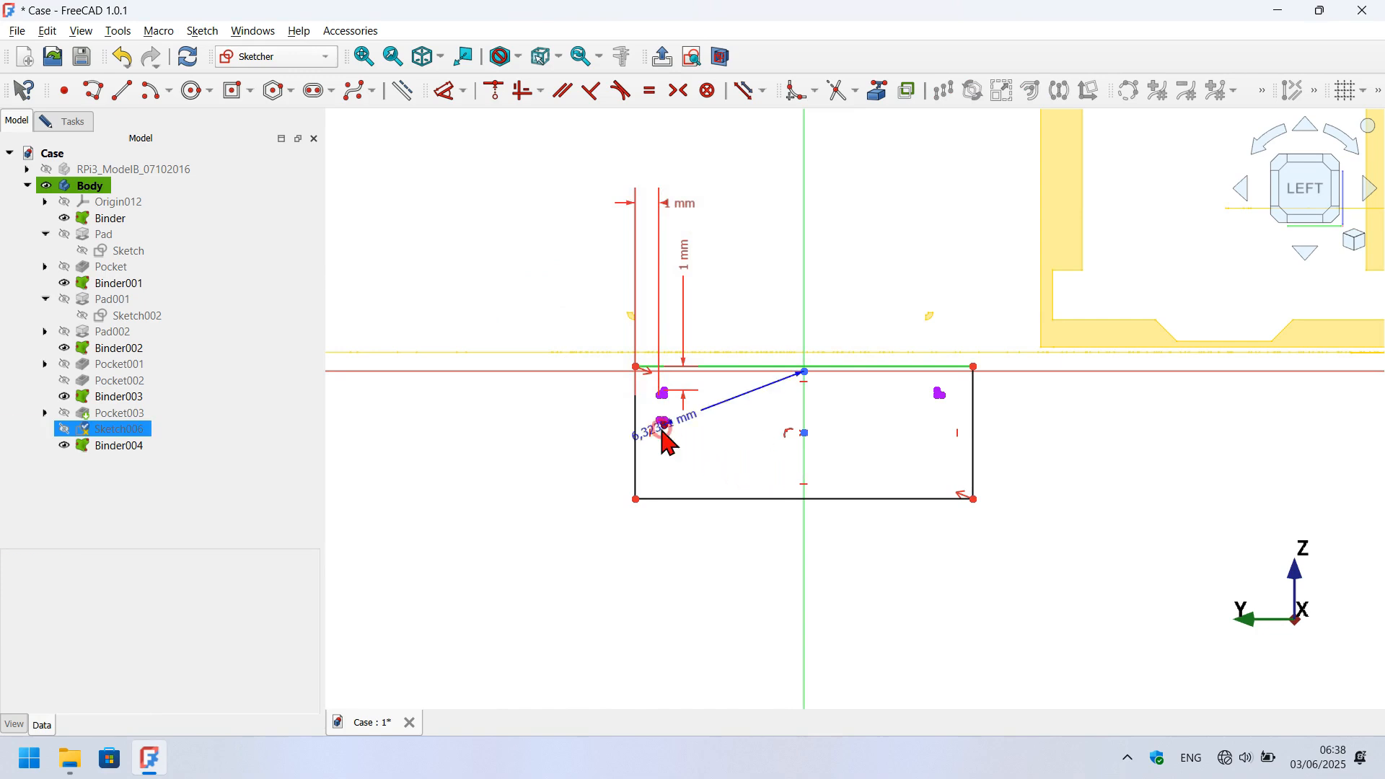
pyautogui.click(698, 498)
pyautogui.click(525, 437)
pyautogui.write('1')
pyautogui.press('Return')
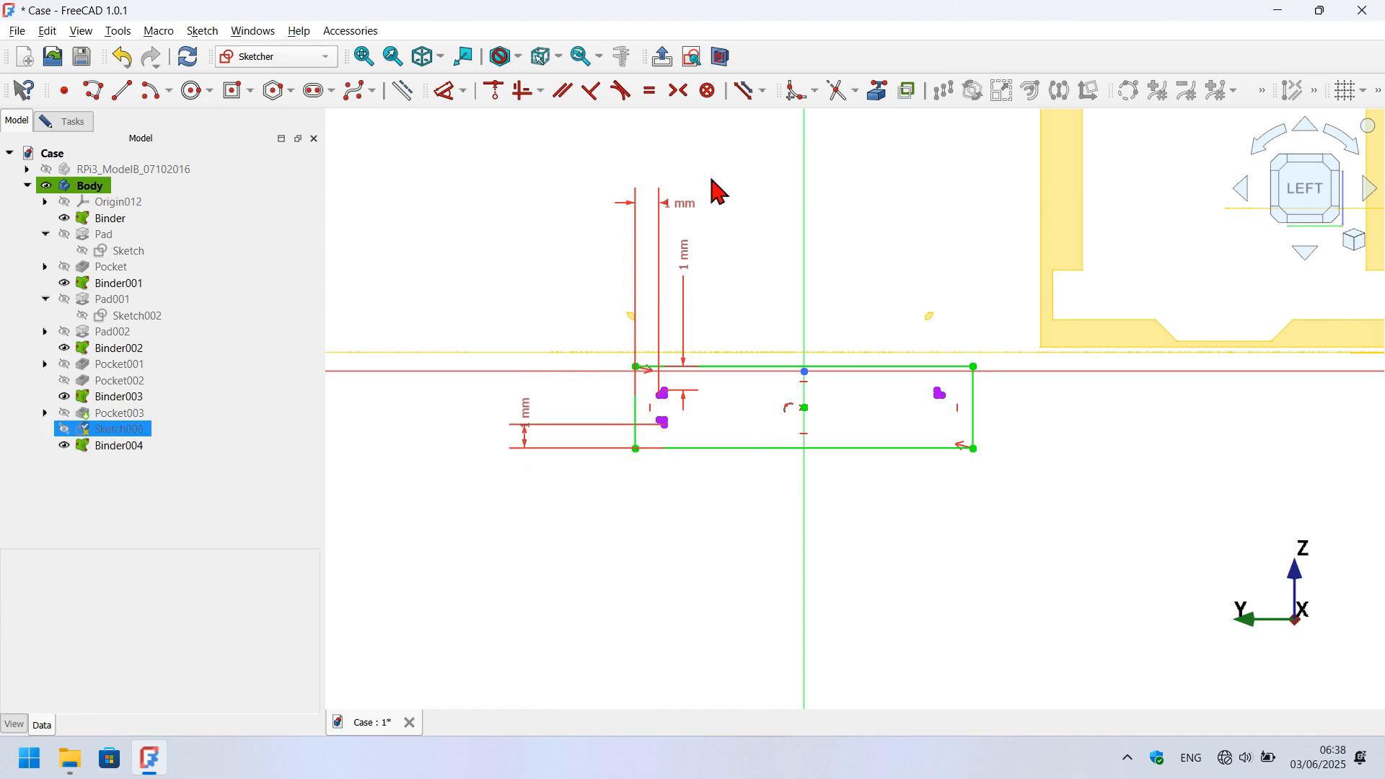
# Close the sketch and pocket the rectangle 5 mm deep into the case's left wall.
pyautogui.click(662, 58)
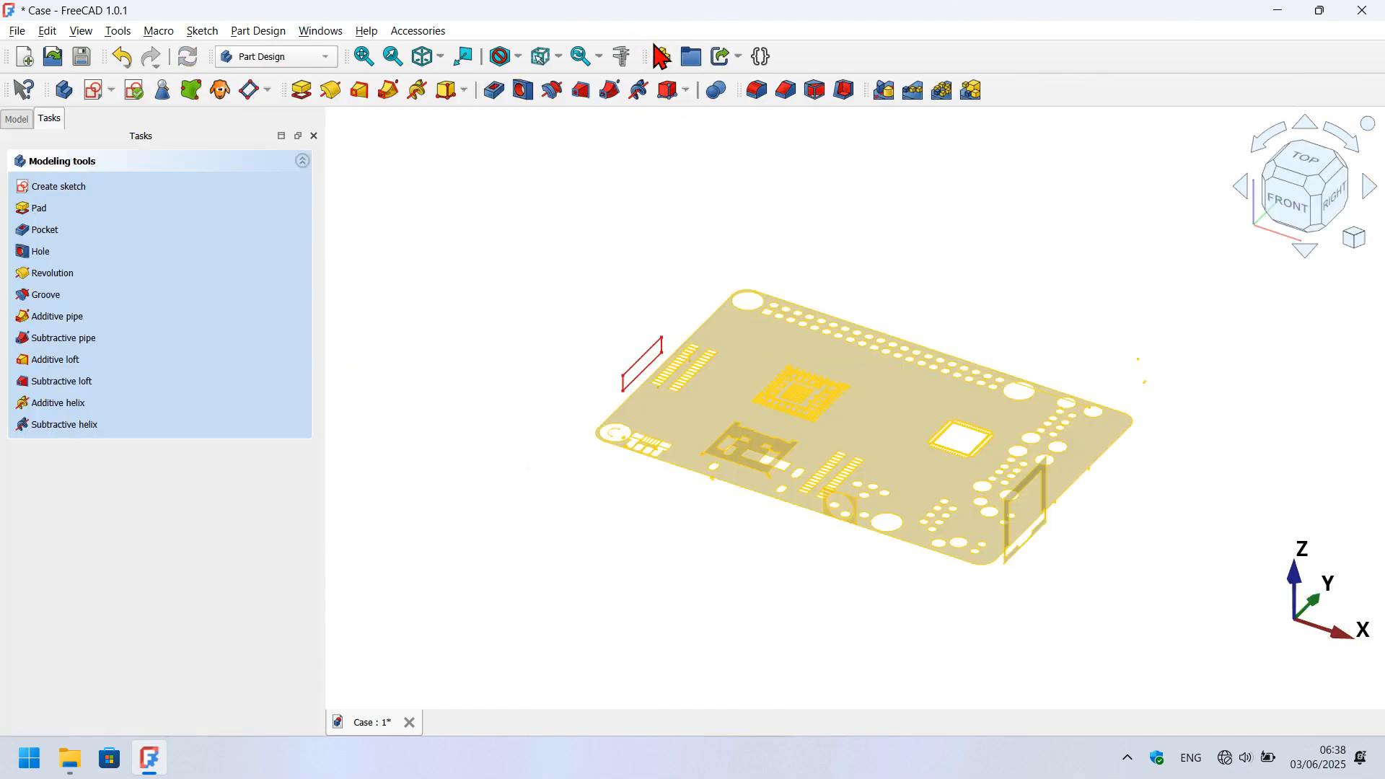
pyautogui.click(495, 90)
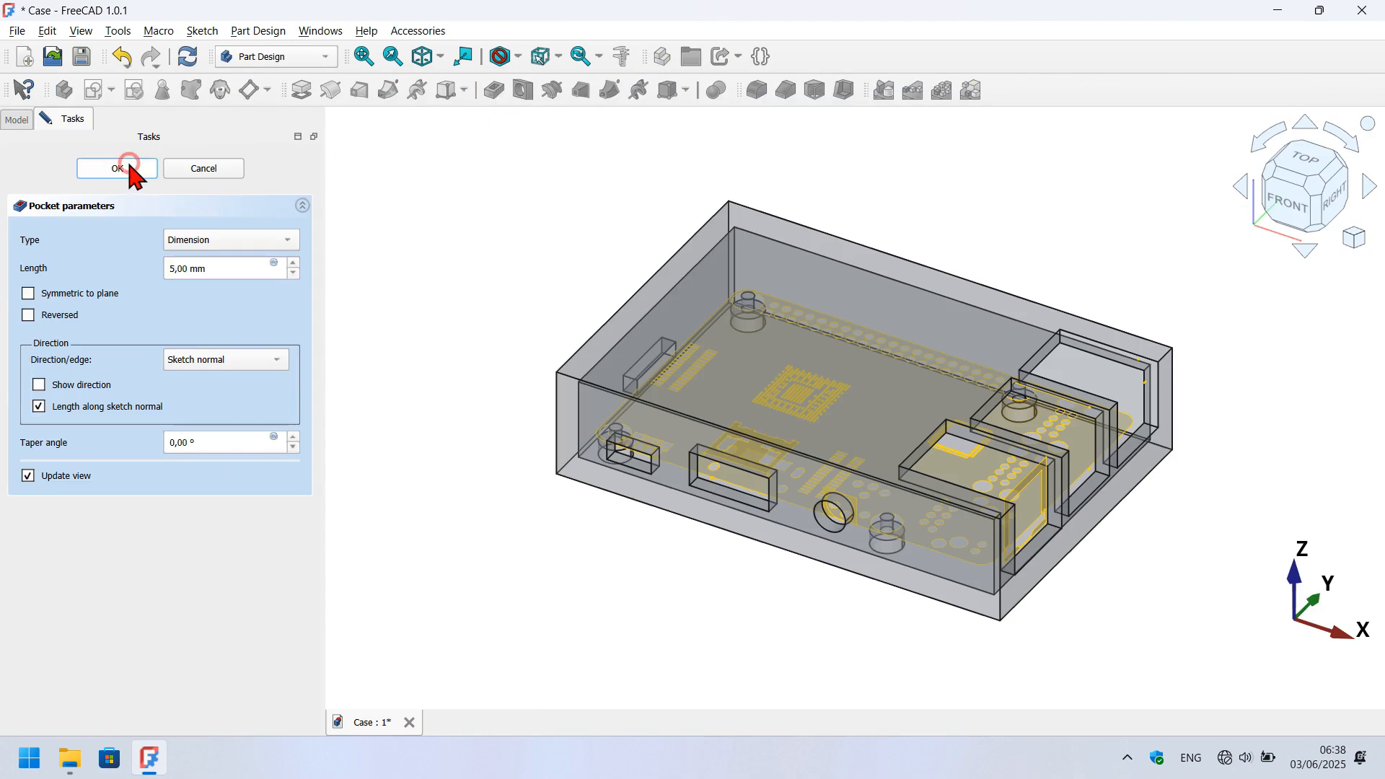
pyautogui.click(132, 171)
# Hide the five shape binders, Binder through Binder004, so that only the case body is displayed.
pyautogui.click(18, 120)
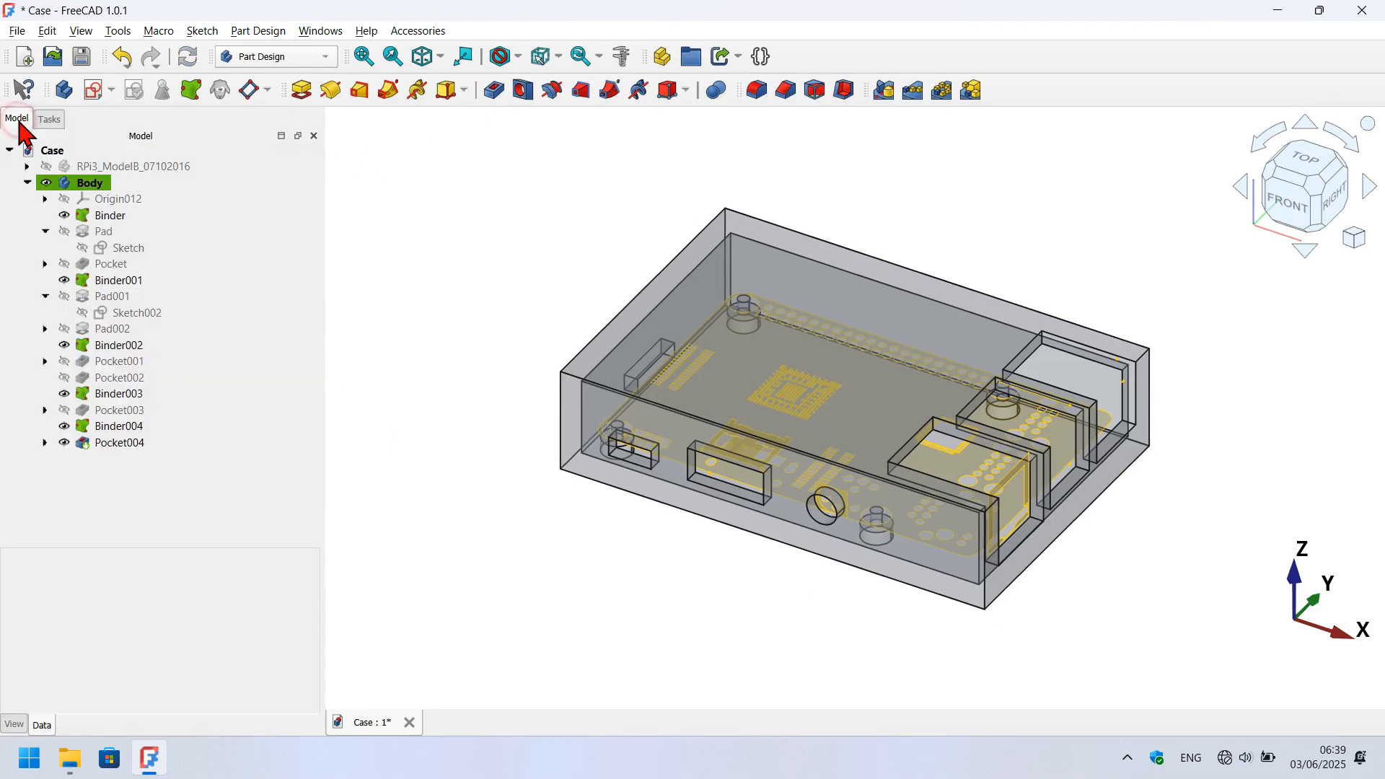
pyautogui.click(108, 215)
pyautogui.keyDown('ctrl'); pyautogui.click(117, 282); pyautogui.keyUp('ctrl')
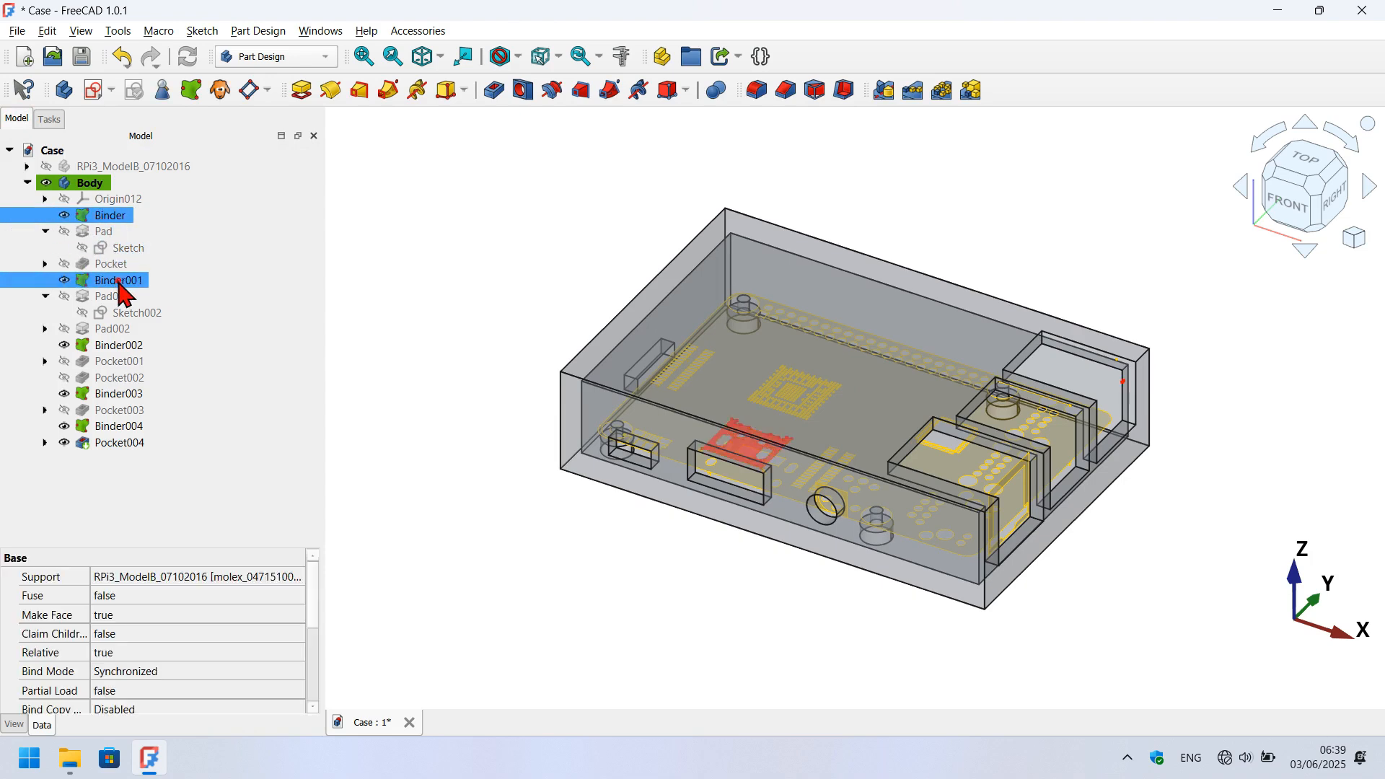
pyautogui.keyDown('ctrl'); pyautogui.click(126, 347); pyautogui.keyUp('ctrl')
pyautogui.keyDown('ctrl'); pyautogui.click(130, 395); pyautogui.keyUp('ctrl')
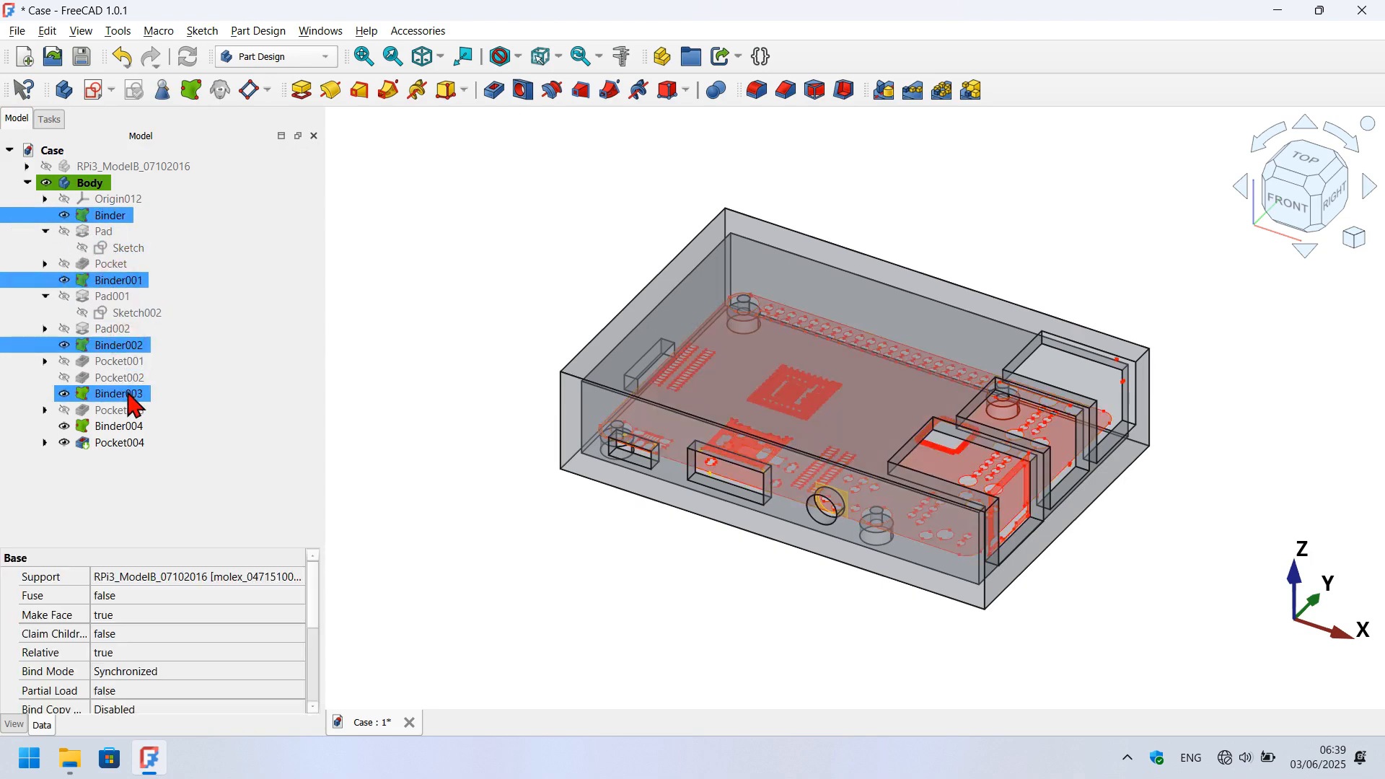
pyautogui.keyDown('ctrl'); pyautogui.click(131, 427); pyautogui.keyUp('ctrl')
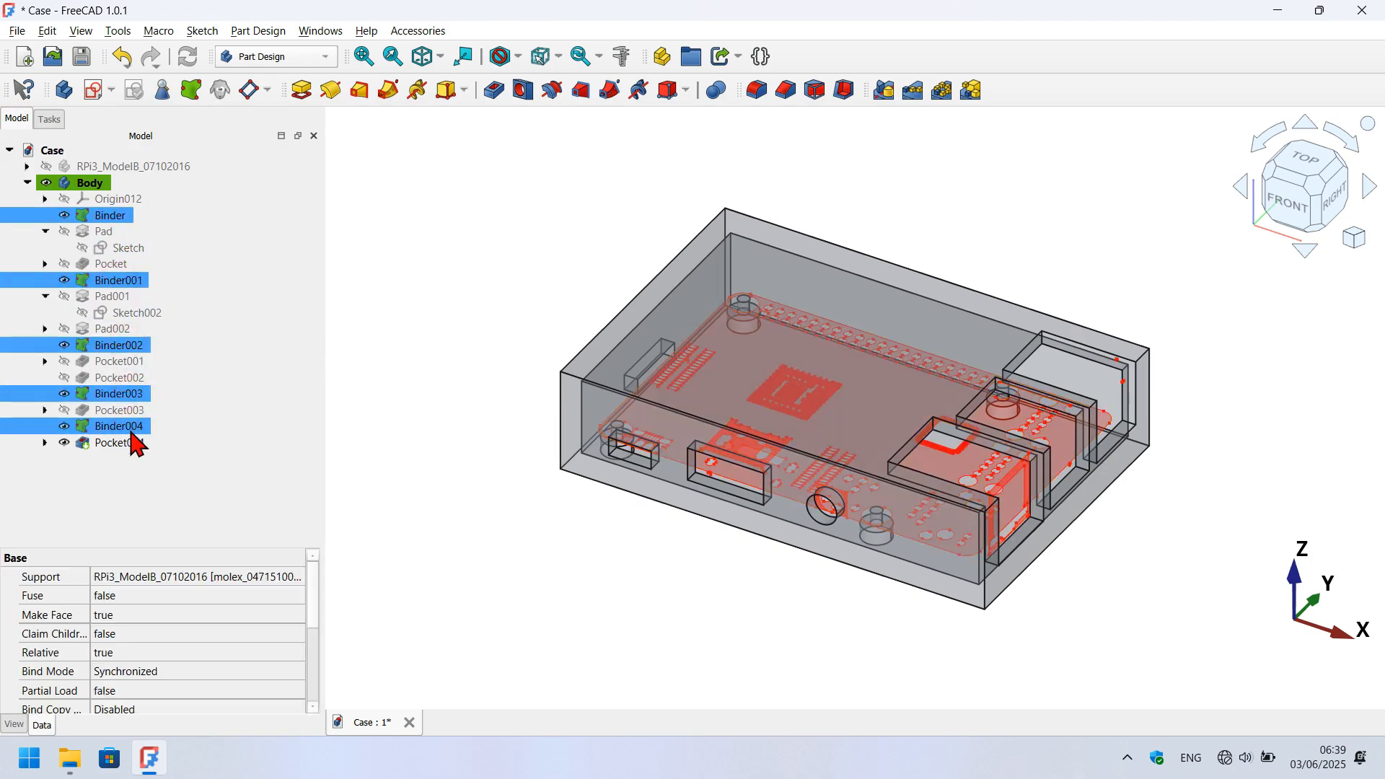
pyautogui.press('space')
pyautogui.click(507, 189)
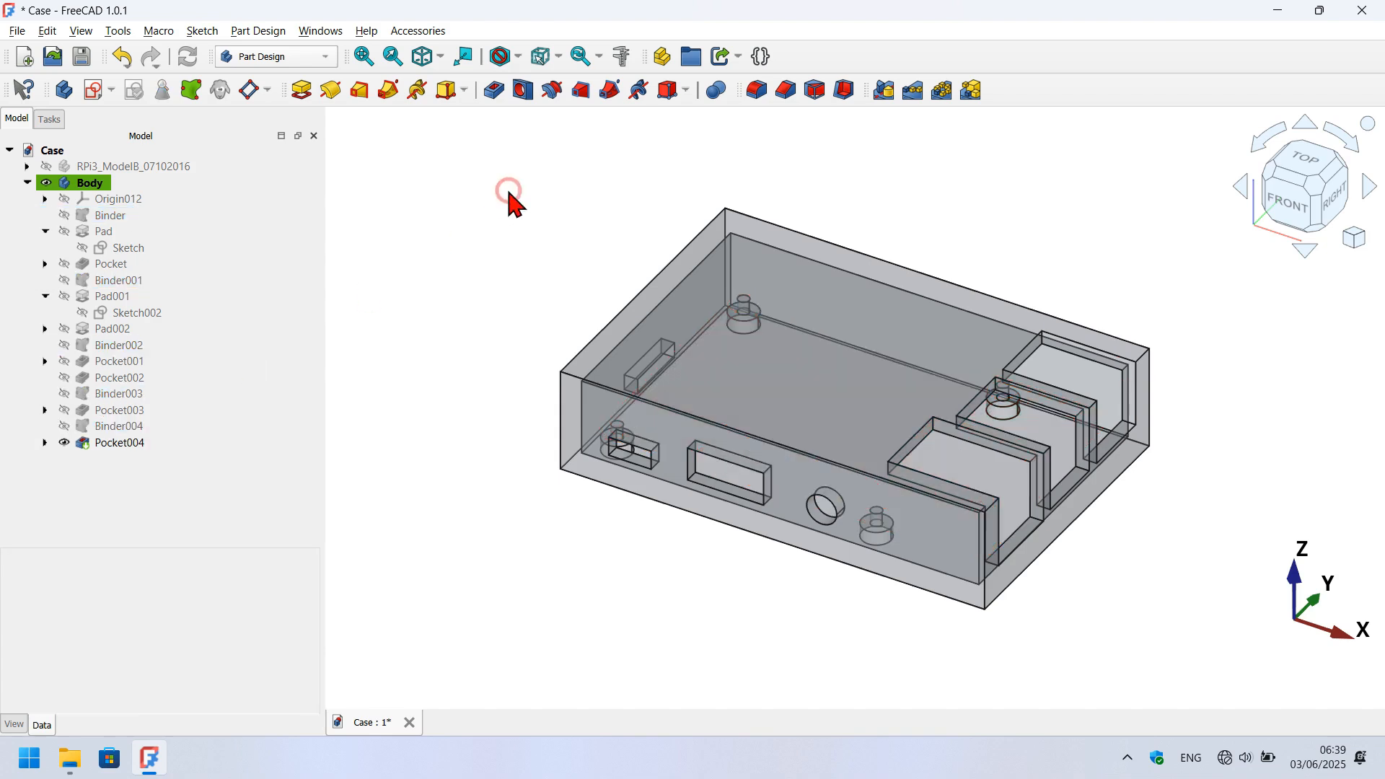
# Show the RPi3_ModelB_07102016 board inside the case and inspect how its ports line up with the cutouts.
pyautogui.click(140, 167)
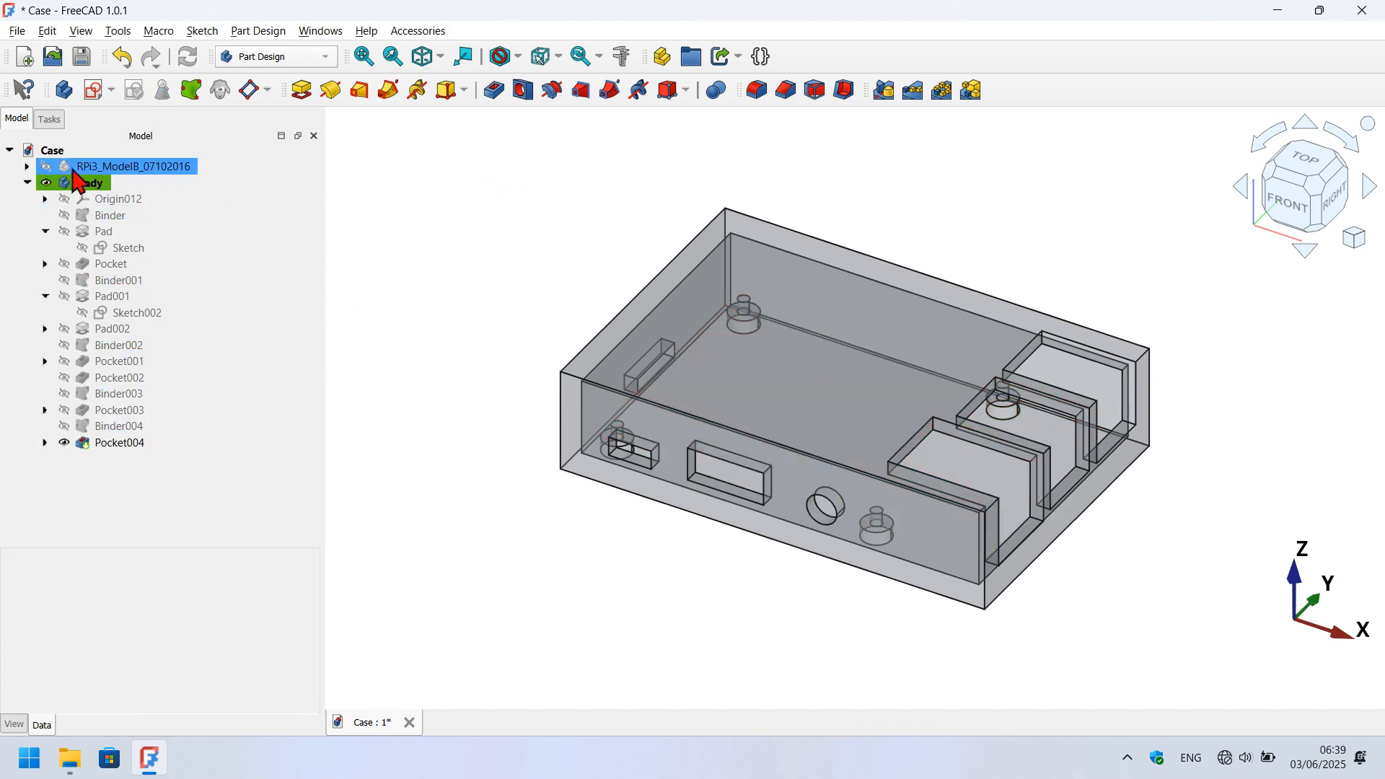
pyautogui.click(46, 168)
pyautogui.click(571, 241)
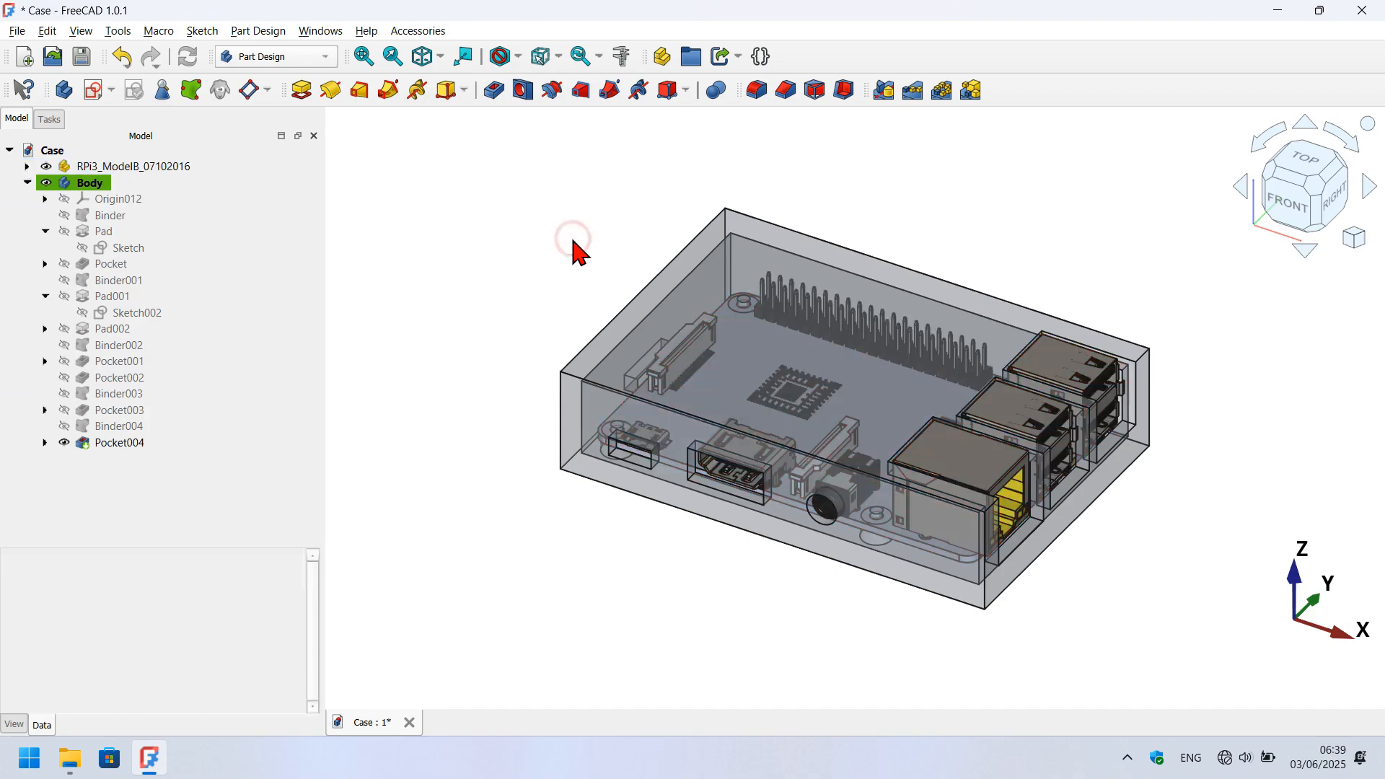
pyautogui.moveTo(631, 482); pyautogui.dragTo(682, 454, button='middle')
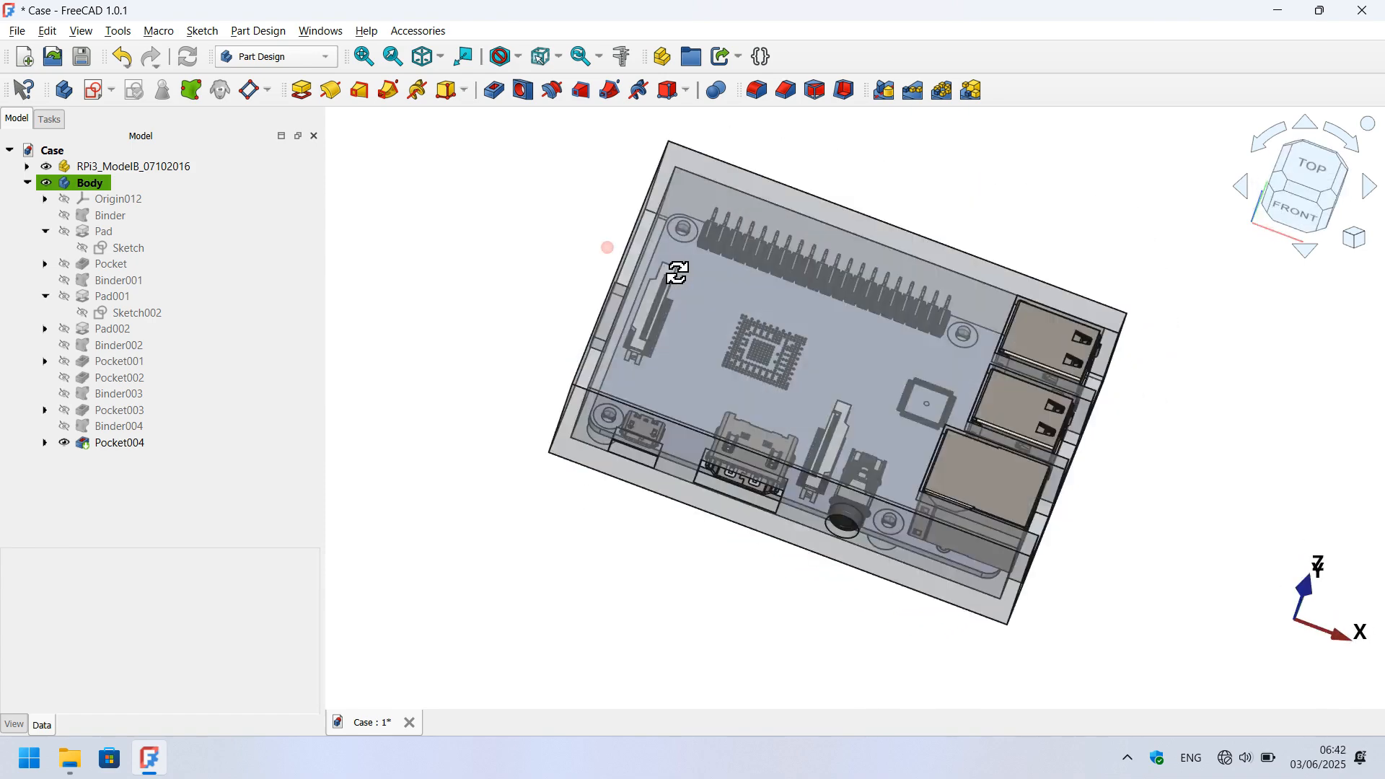
pyautogui.moveTo(677, 273); pyautogui.dragTo(628, 272, button='middle')
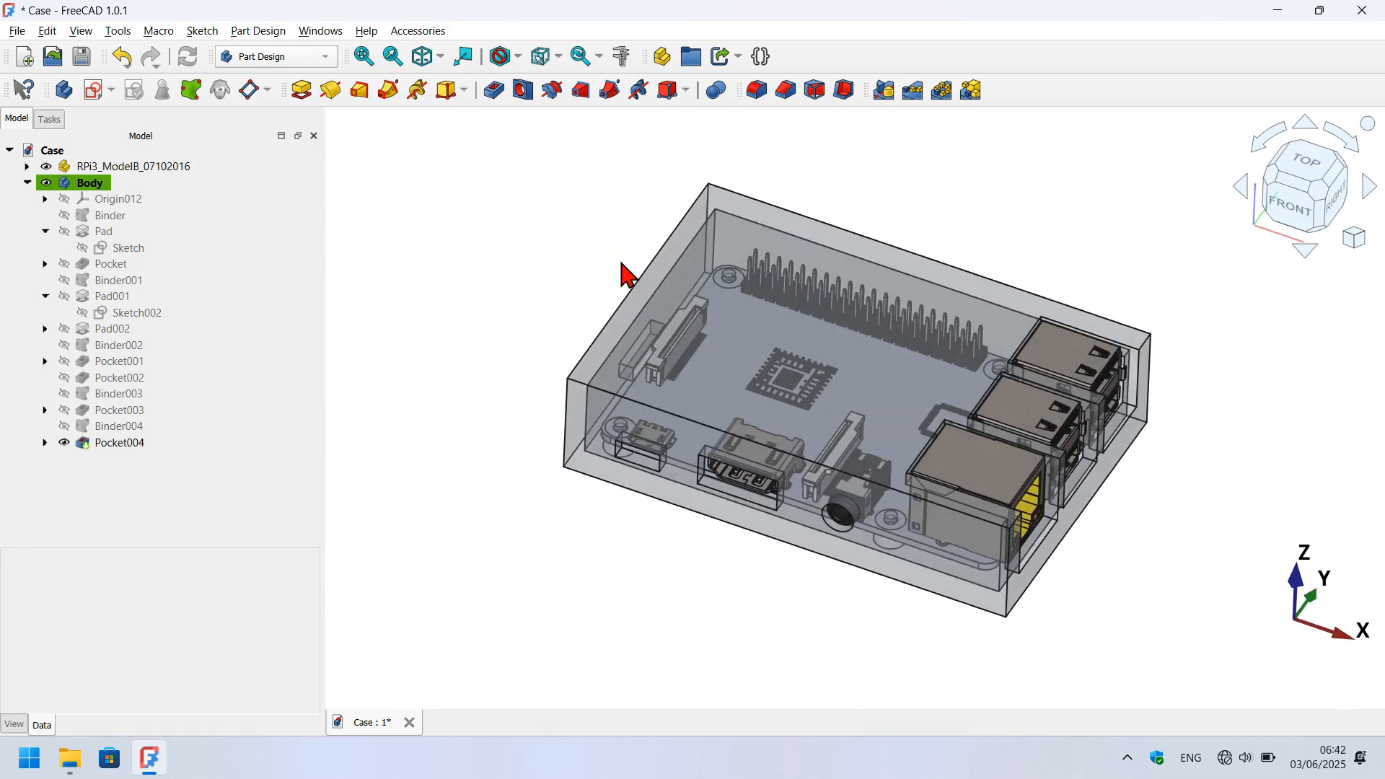
pyautogui.moveTo(904, 210)
pyautogui.mouseDown(button='middle')
pyautogui.moveTo(766, 352)
pyautogui.moveTo(890, 269)
pyautogui.moveTo(862, 201)
pyautogui.moveTo(942, 212)
pyautogui.moveTo(887, 189)
pyautogui.moveTo(894, 210)
pyautogui.mouseUp(button='middle')
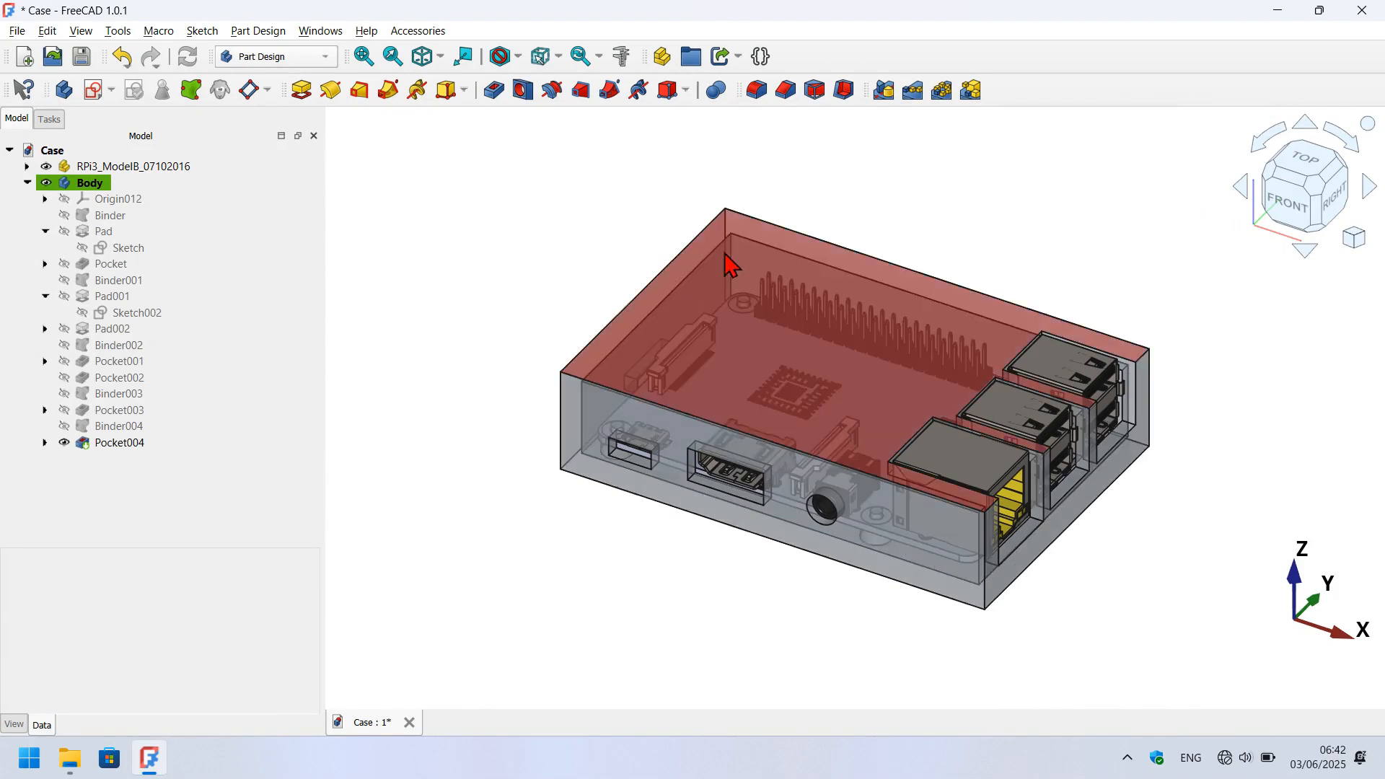
# Switch to the Part workbench and create a simple copy of the case Body.
pyautogui.click(292, 59)
pyautogui.click(260, 74)
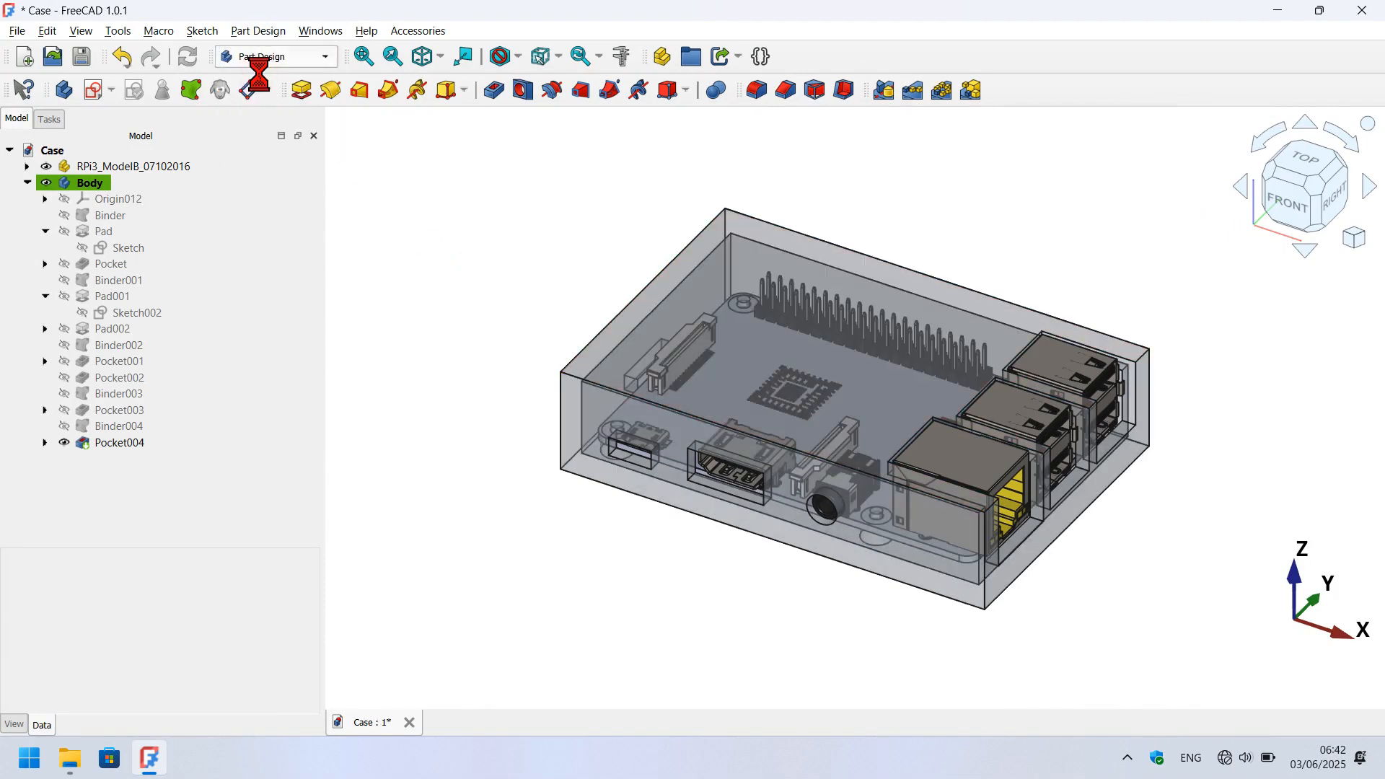
pyautogui.click(99, 184)
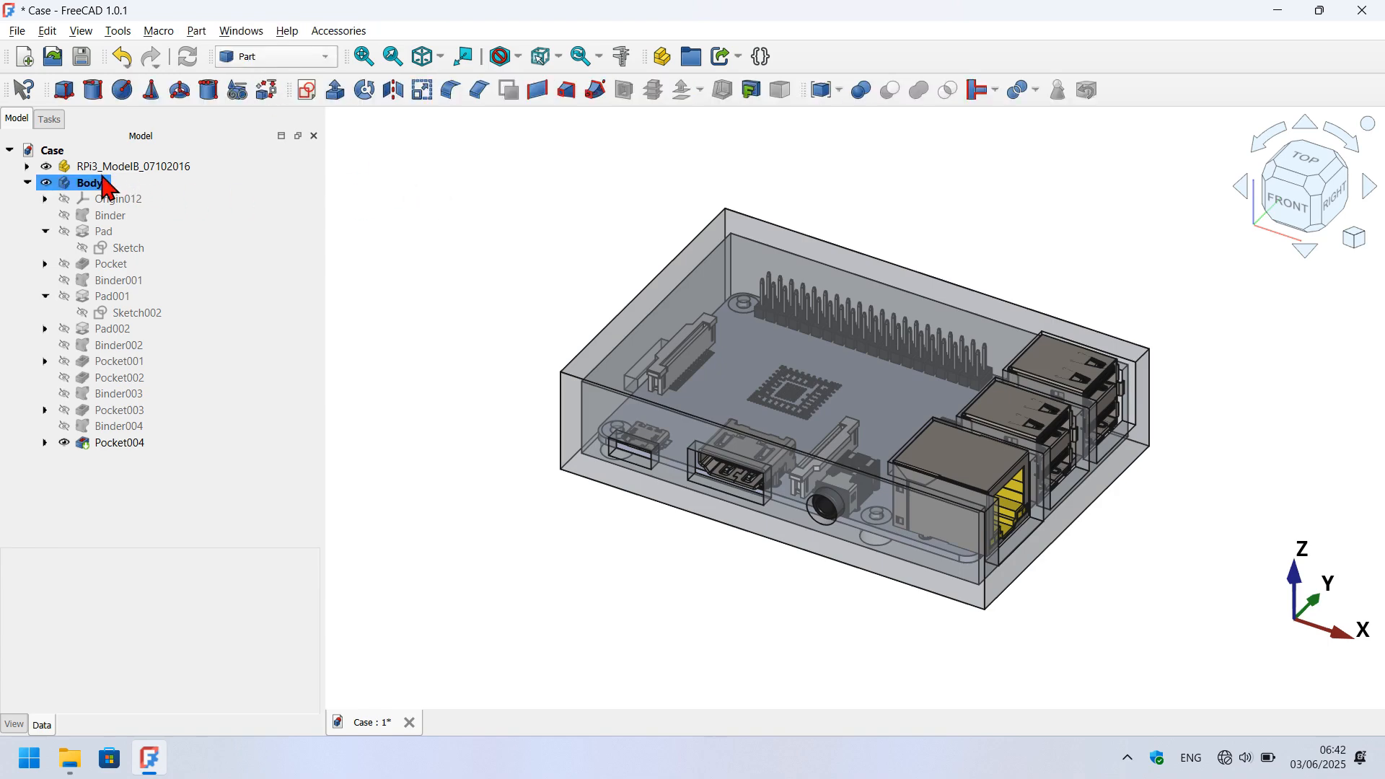
pyautogui.click(101, 184)
pyautogui.click(196, 31)
pyautogui.moveTo(353, 242)
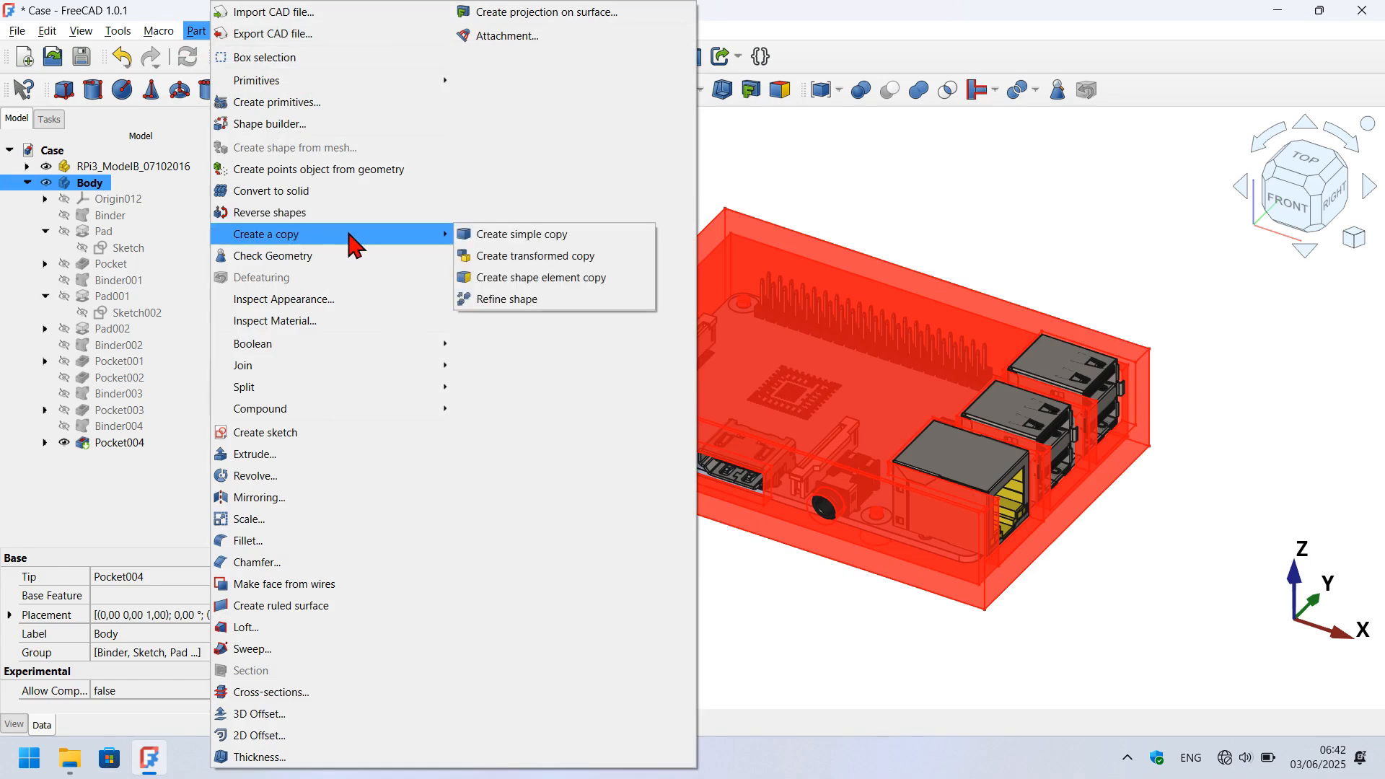
pyautogui.click(543, 238)
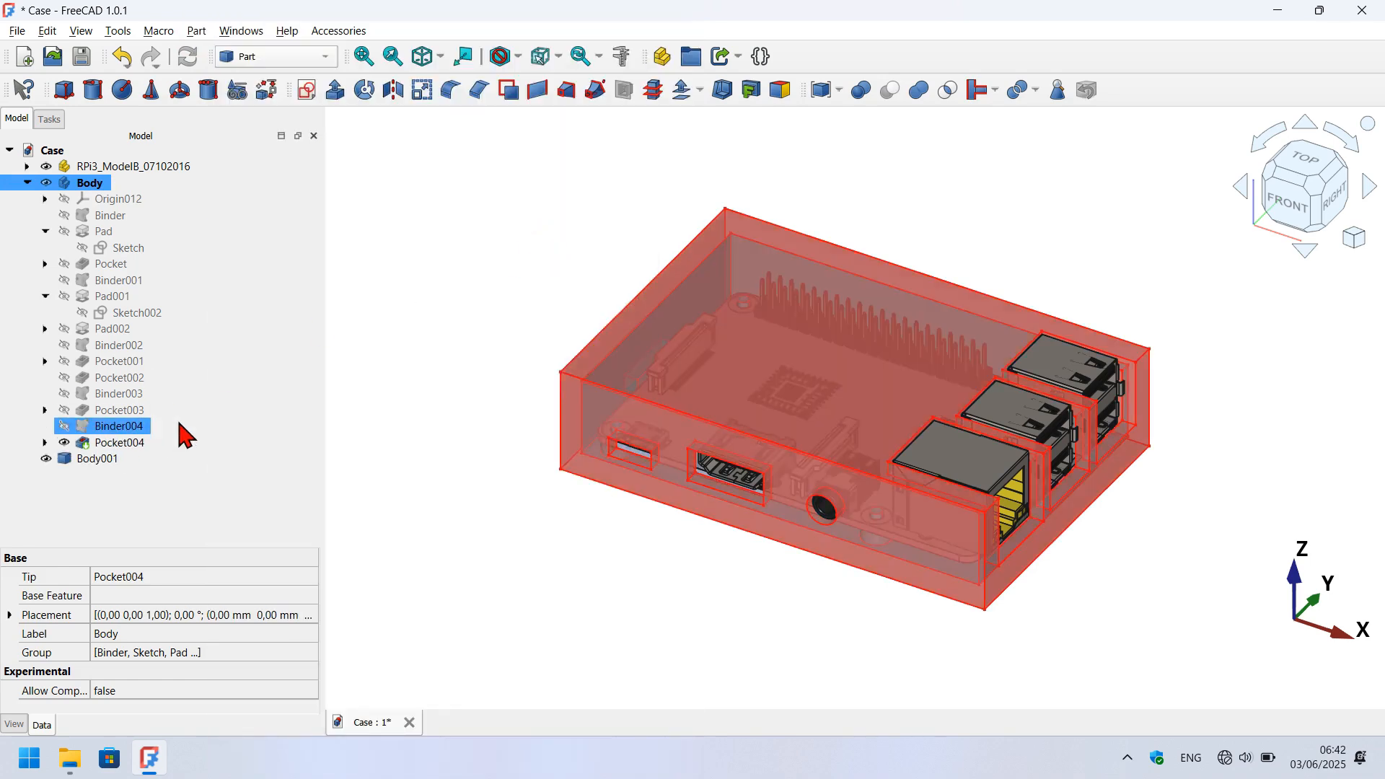
# Collapse the original Body and hide it together with the RPi3_ModelB_07102016 board, leaving only the copy displayed.
pyautogui.doubleClick(96, 182)
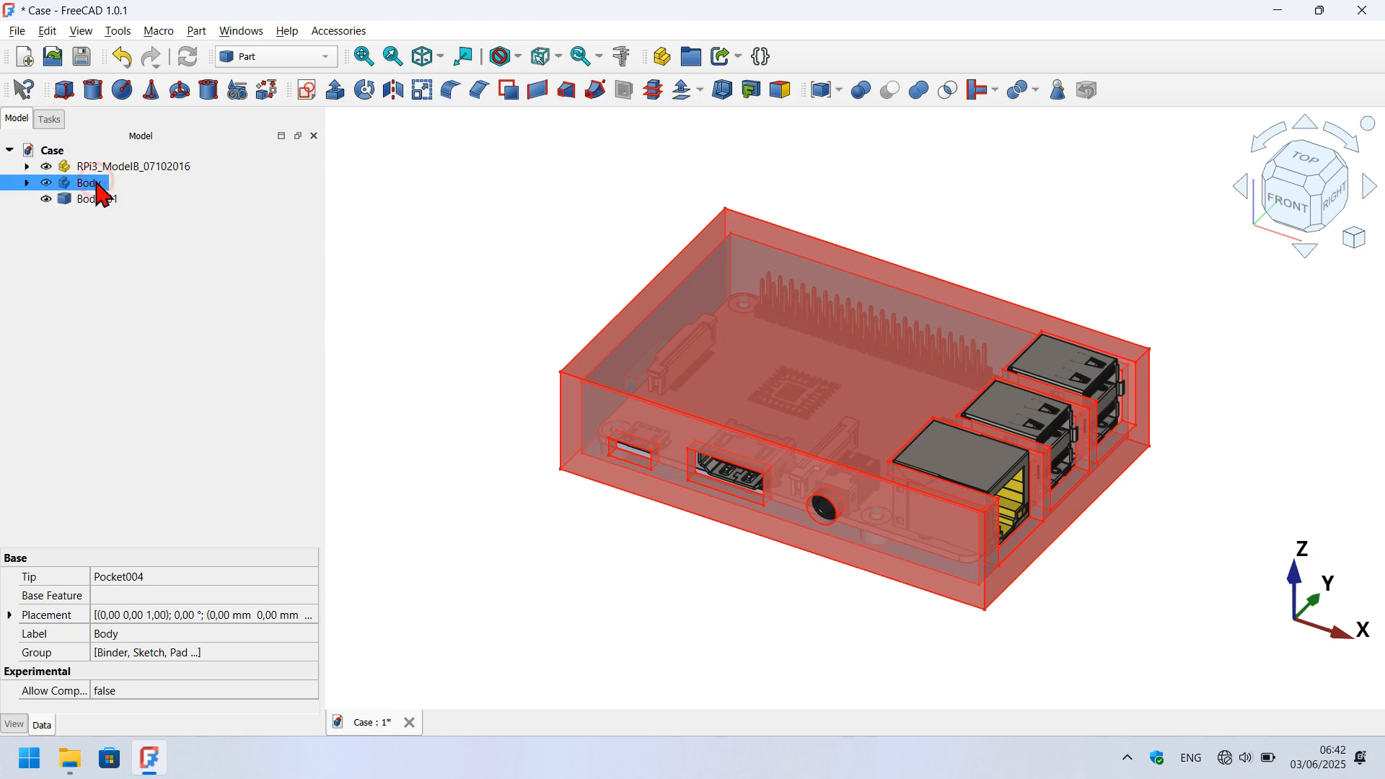
pyautogui.click(45, 167)
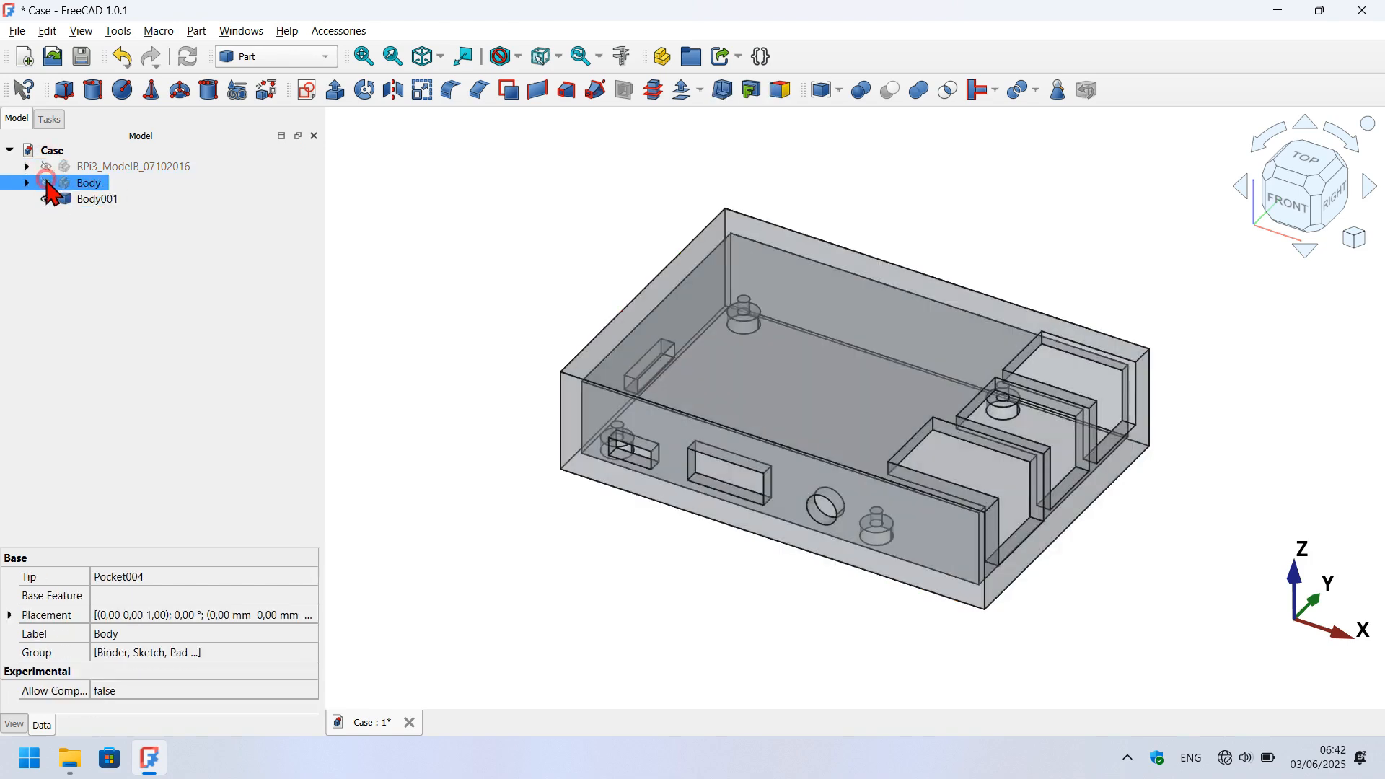
pyautogui.click(505, 239)
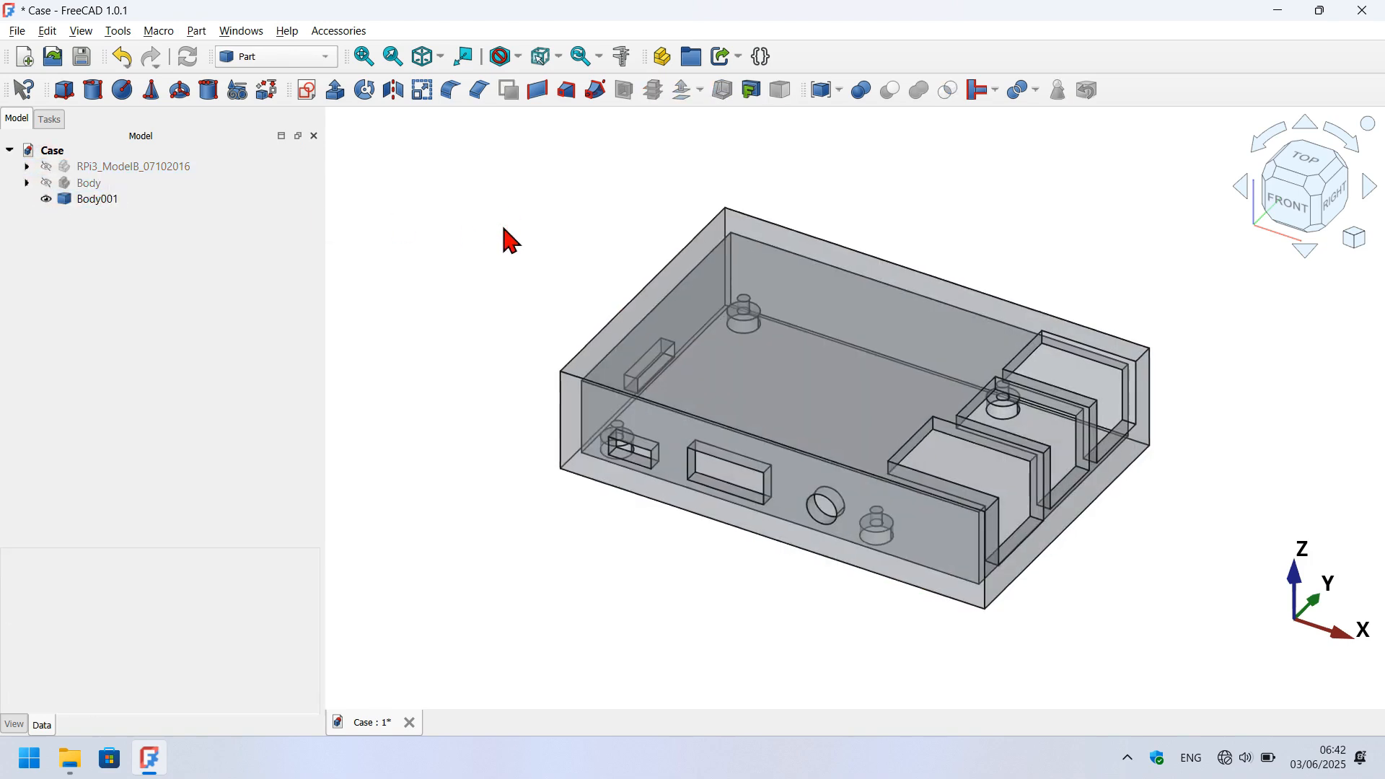
# Return to the Part Design workbench and save the Case document.
pyautogui.click(280, 60)
pyautogui.click(277, 47)
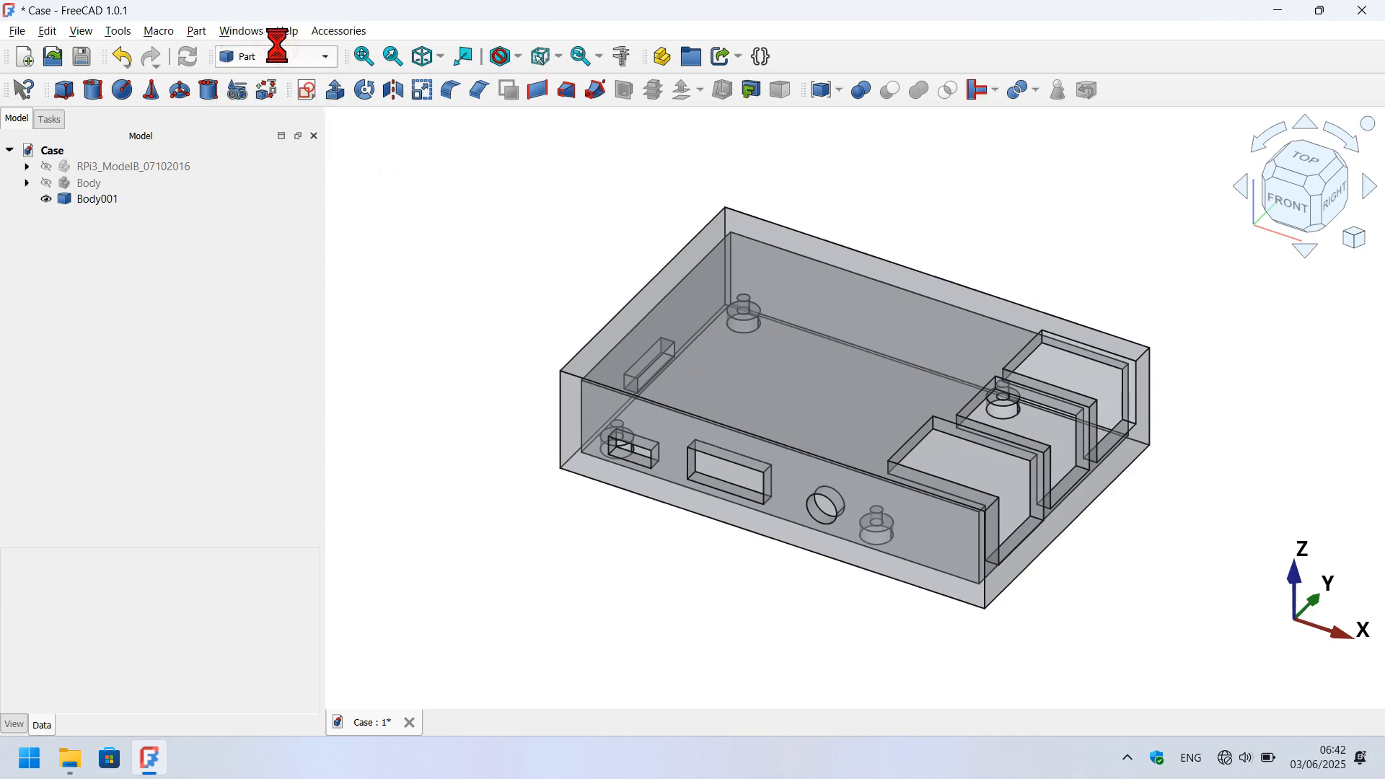
pyautogui.click(83, 57)
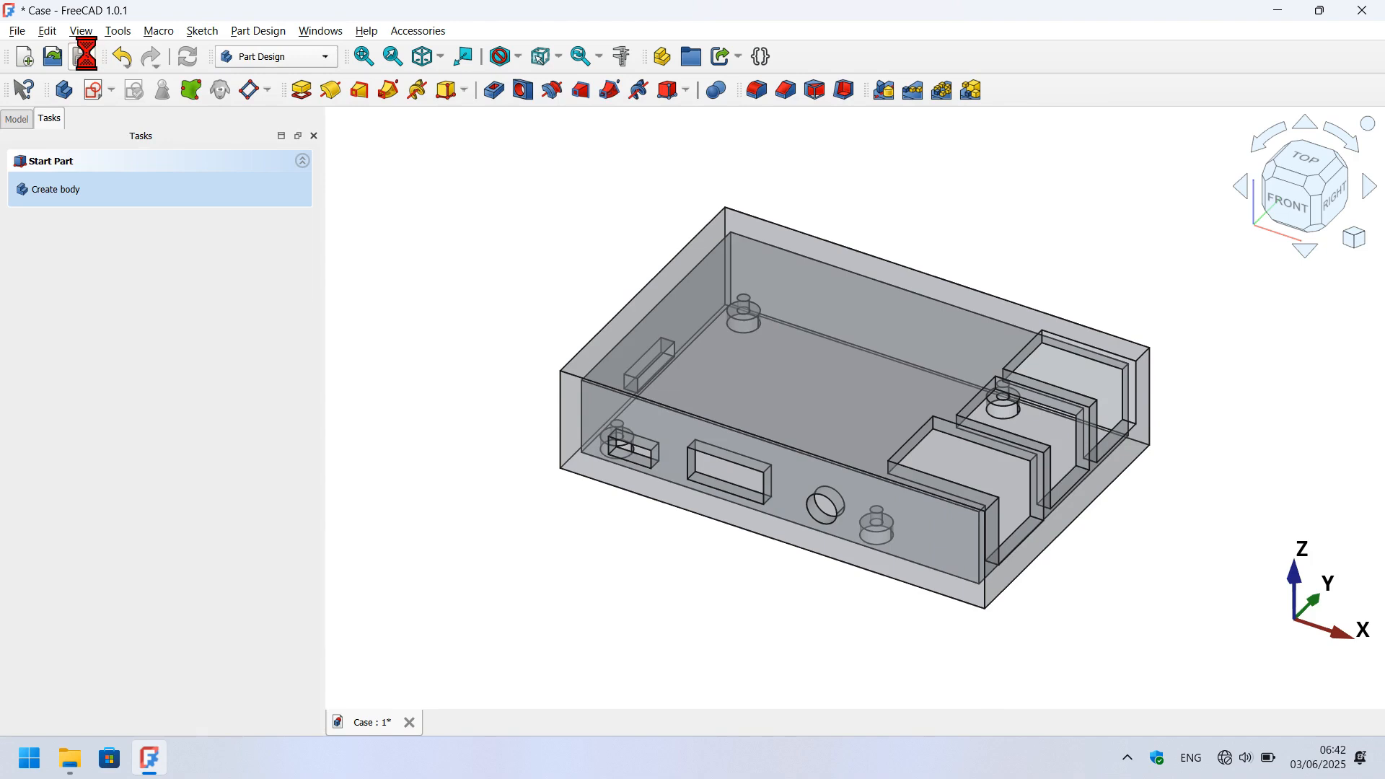
# Create a new Part Design body using the simple copy of the case as its base feature.
pyautogui.click(108, 200)
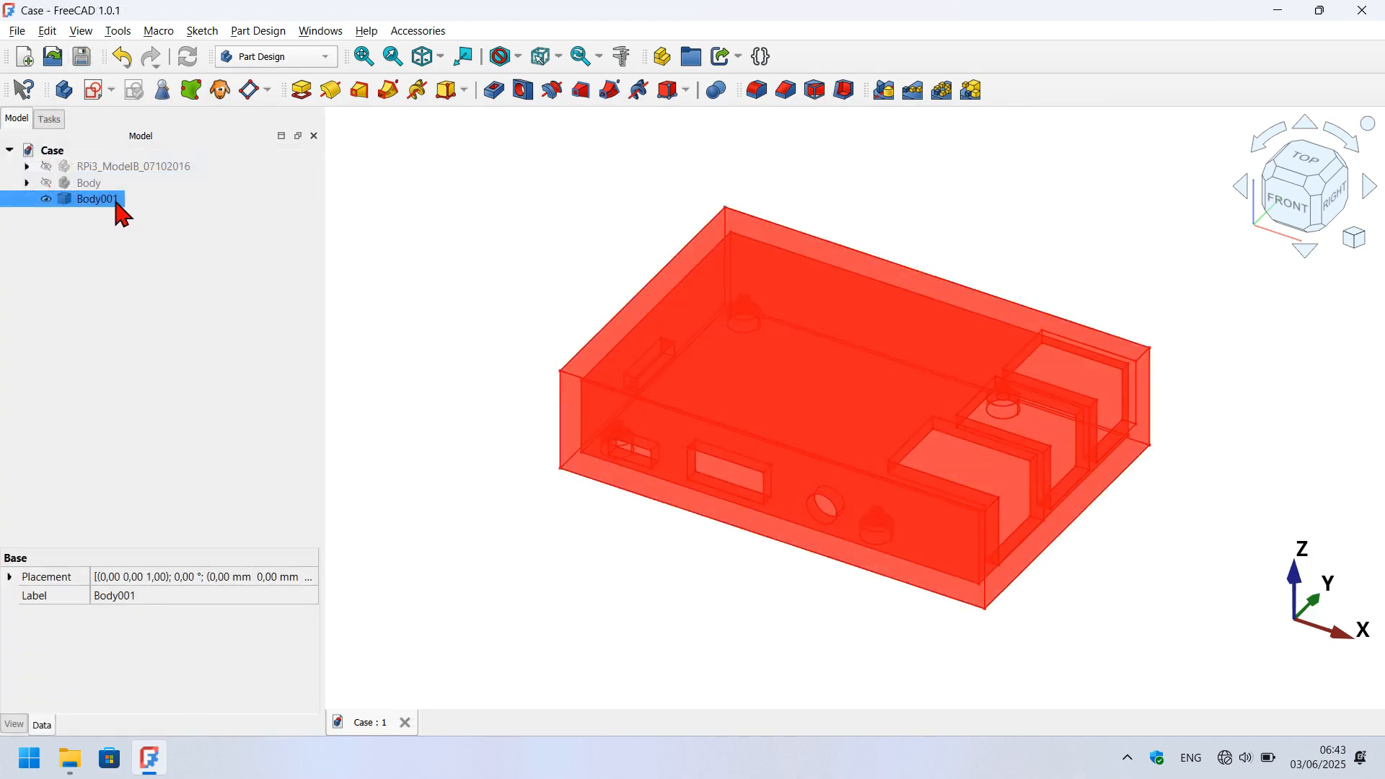
pyautogui.click(65, 89)
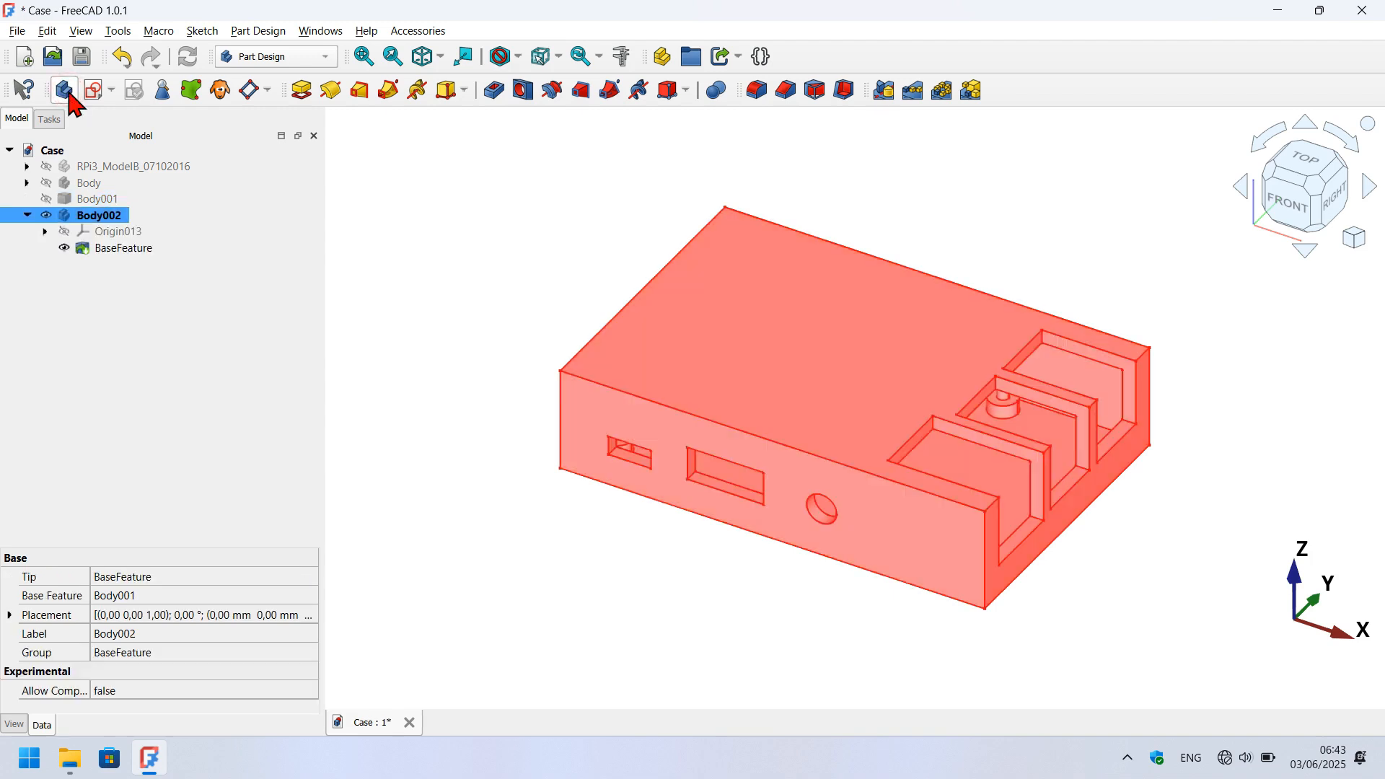
pyautogui.click(485, 364)
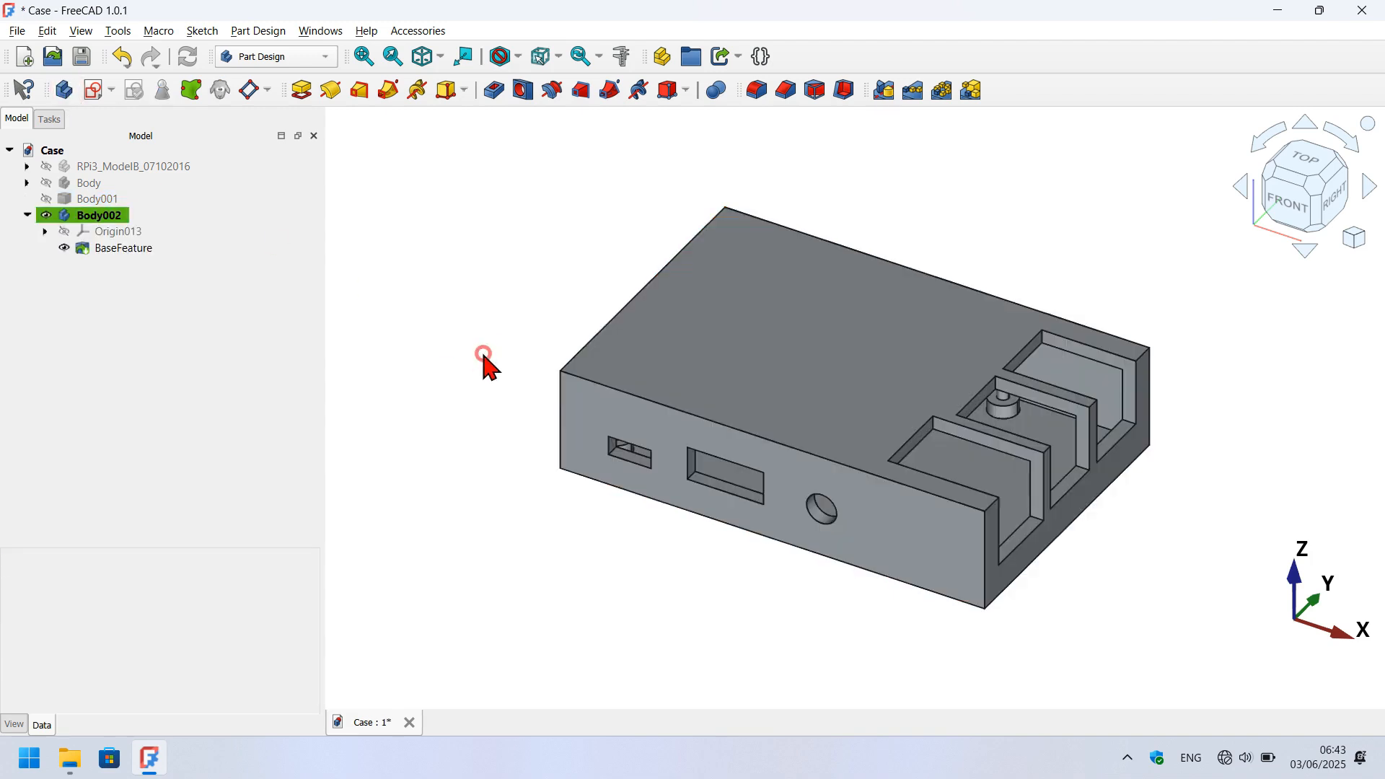
# Start a sketch on the case's end face with the three large port openings and bring in its right vertical edge as external geometry.
pyautogui.click(1023, 573)
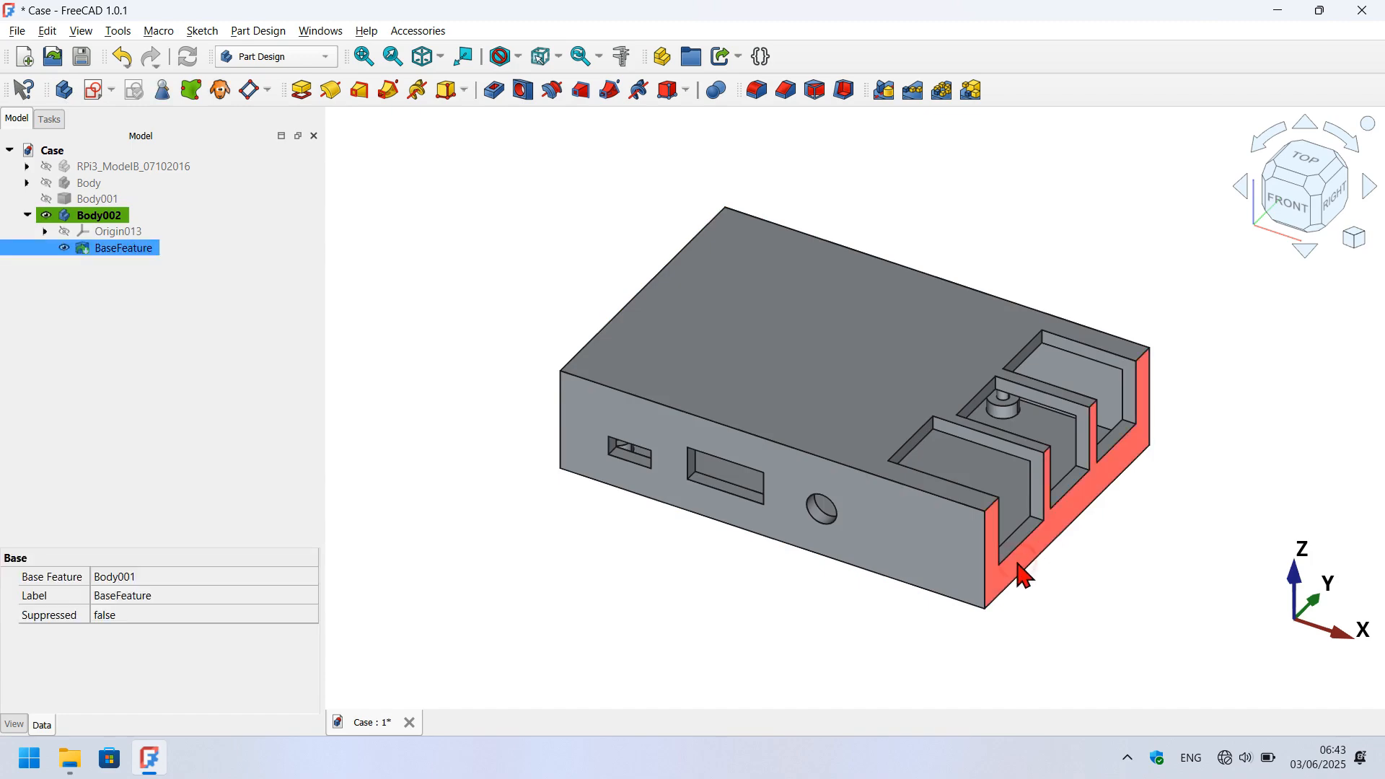
pyautogui.click(94, 93)
pyautogui.scroll(1, 912, 351)
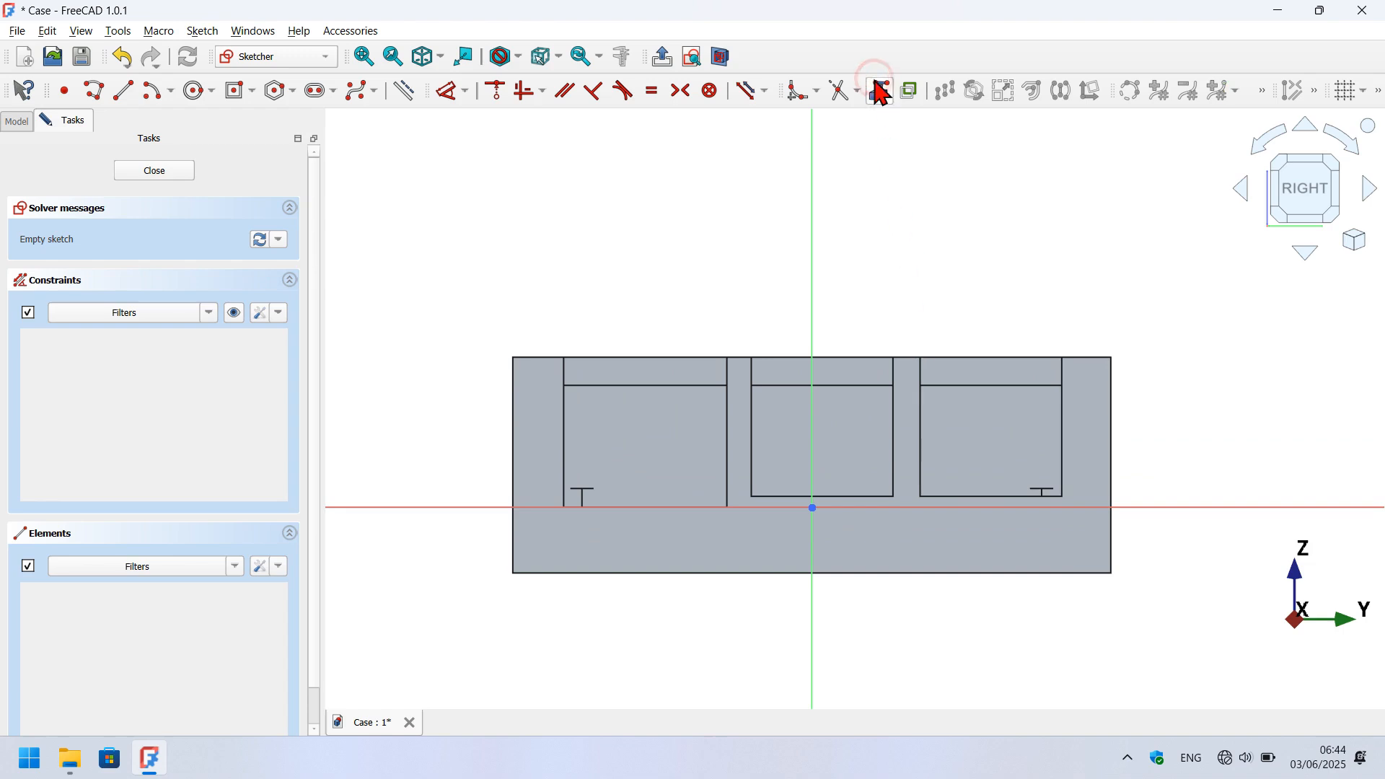
pyautogui.click(1114, 390)
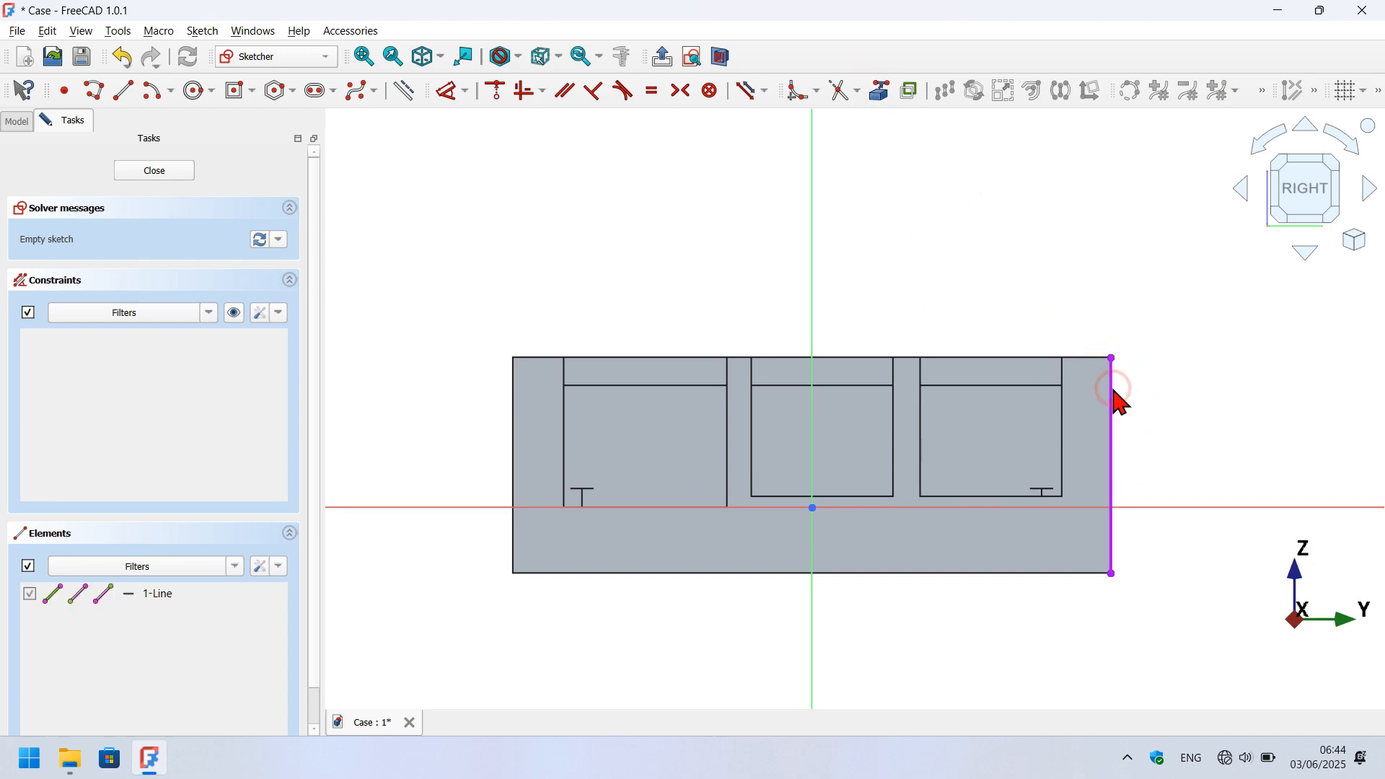
# Sketch a centred rectangle with rounded corners on the vertical axis, spanning the three port openings and extending above the case's top edge.
pyautogui.click(235, 92)
pyautogui.click(90, 271)
pyautogui.click(812, 404)
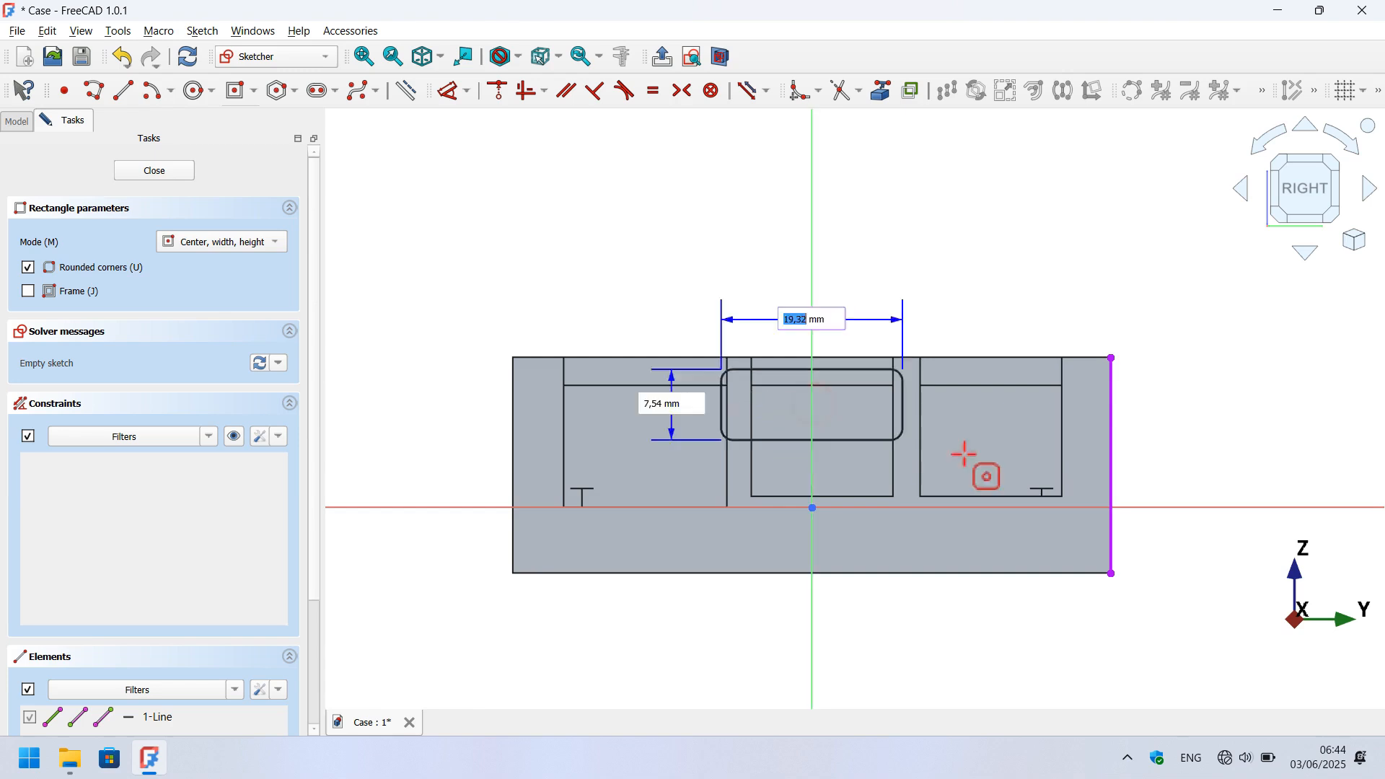
pyautogui.click(1080, 536)
pyautogui.click(1071, 531)
# Dimension the rounded rectangle's corner radius as 5 mm.
pyautogui.click(450, 91)
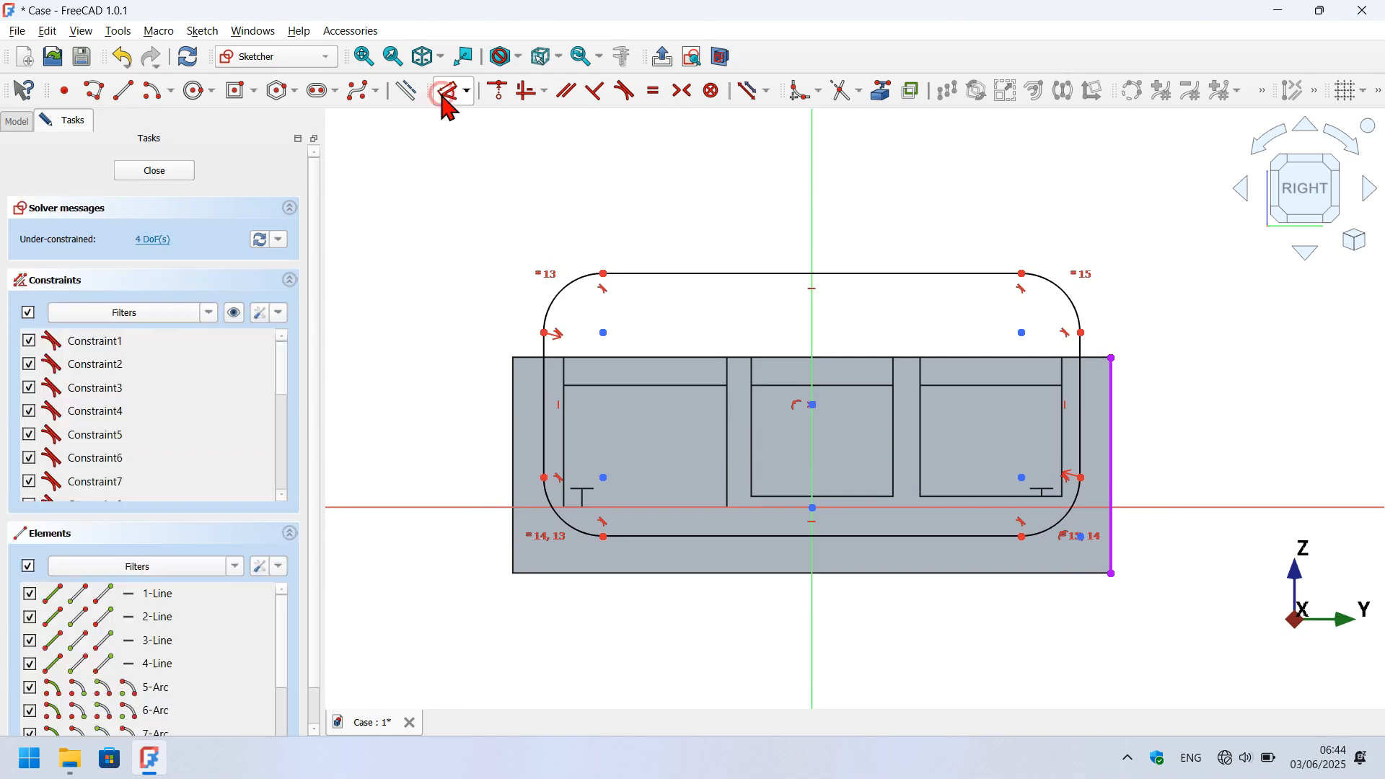
pyautogui.click(1057, 287)
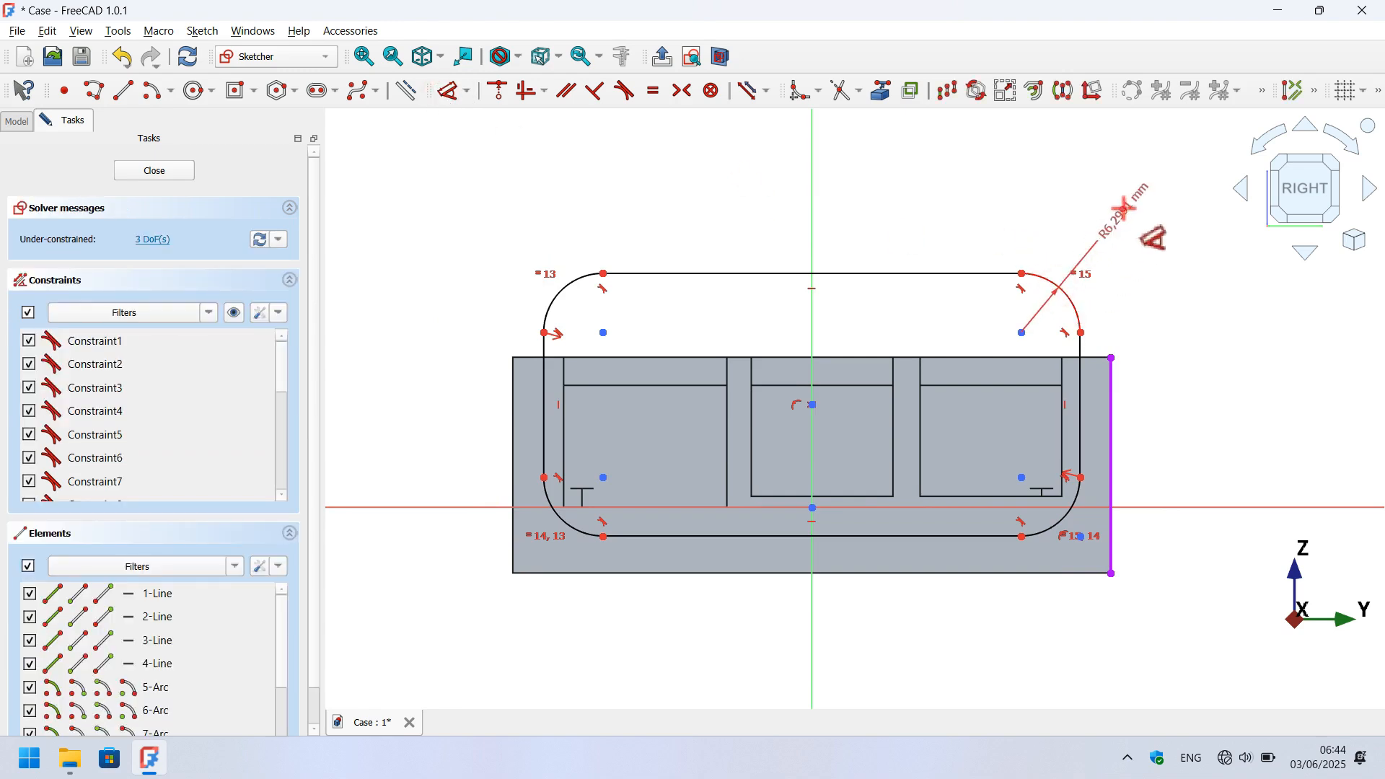
pyautogui.click(1130, 221)
pyautogui.write('5')
pyautogui.press('Return')
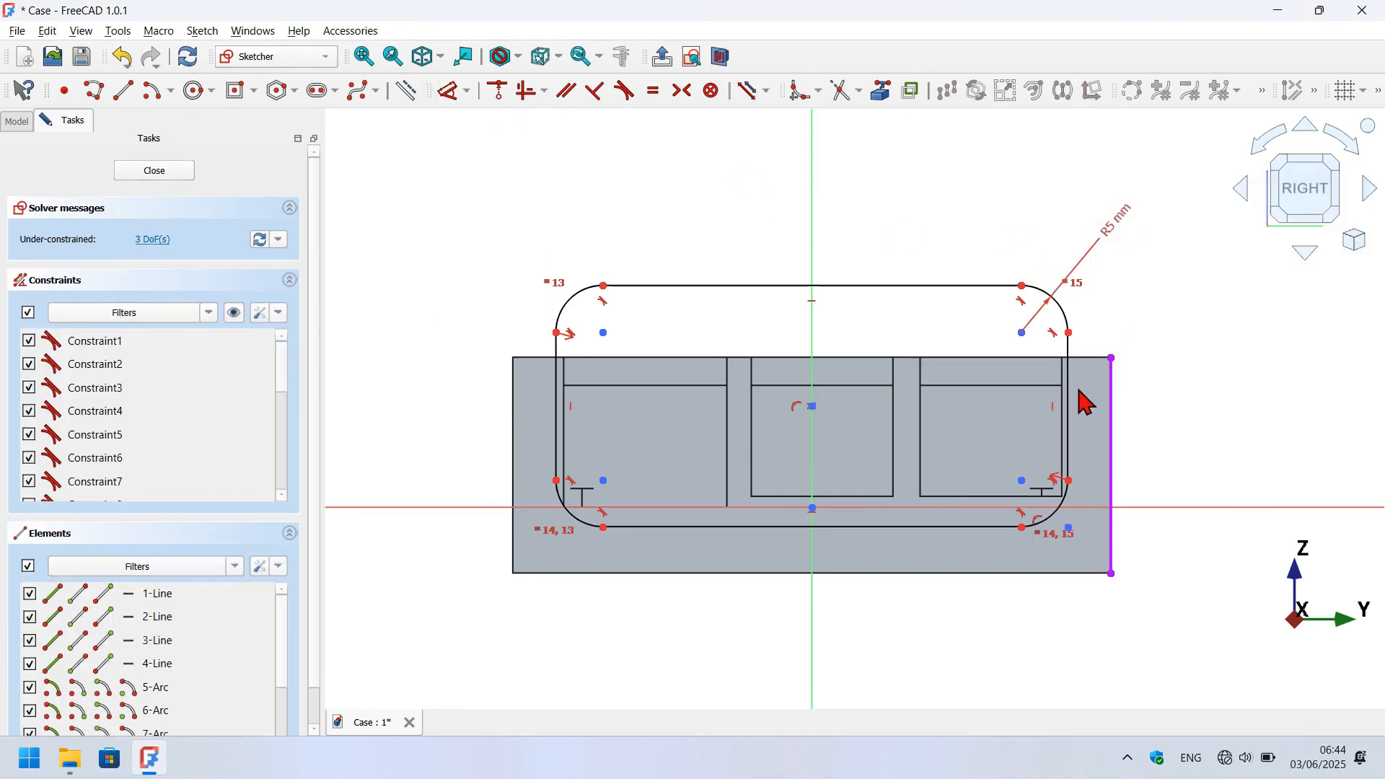
# Set the distance between the rounded rectangle's right side and the case's outer vertical edge to 3 mm.
pyautogui.click(1067, 411)
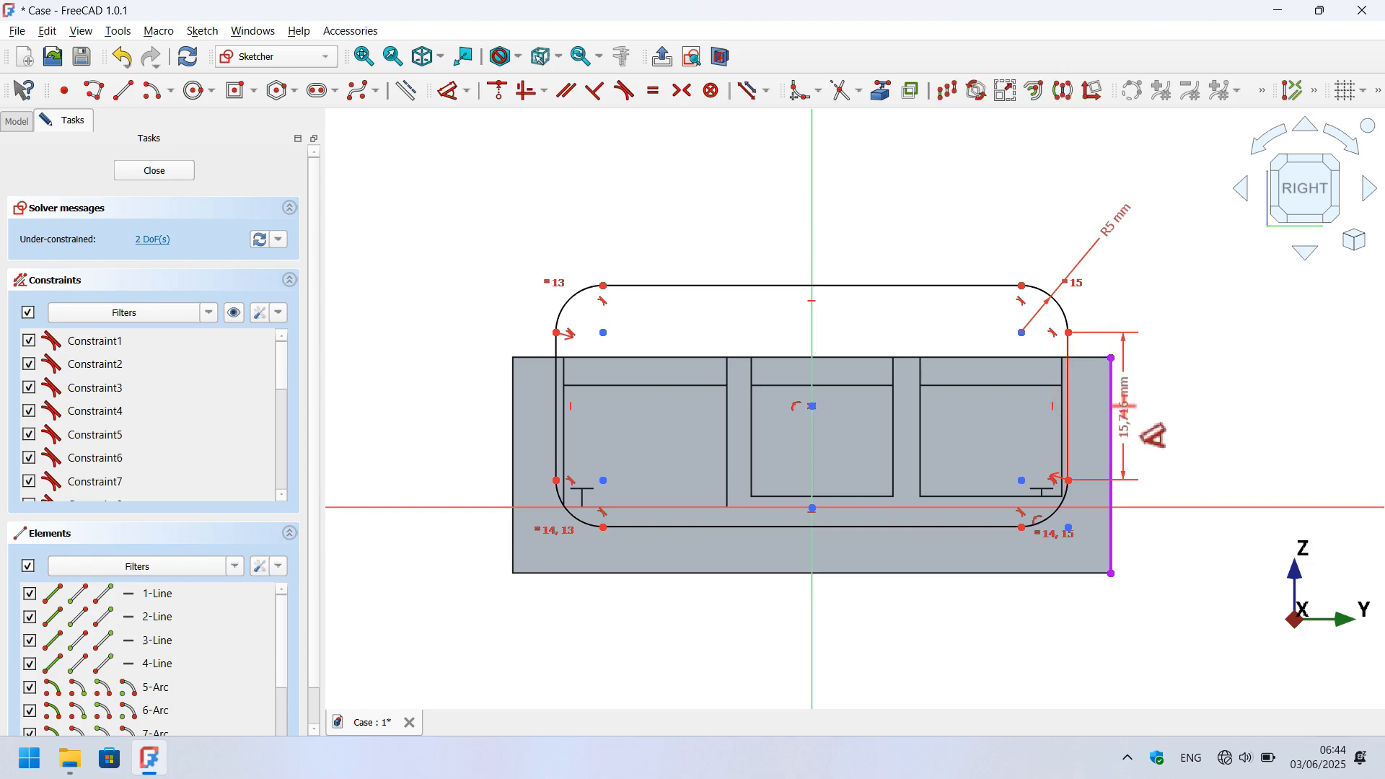
pyautogui.click(1112, 426)
pyautogui.click(1238, 374)
pyautogui.write('3')
pyautogui.press('Return')
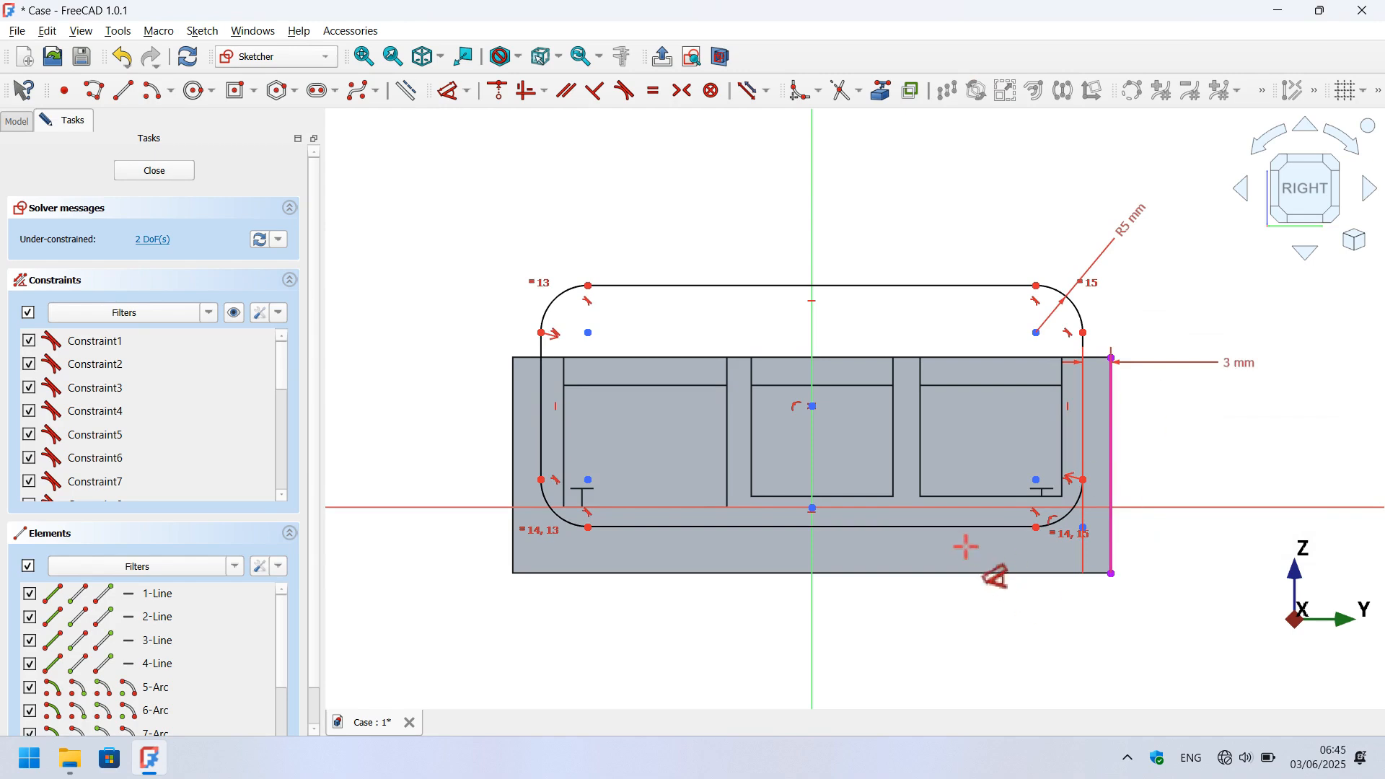
# Set the rounded rectangle's bottom line 3 mm above the case's lower corner and finish the sketch.
pyautogui.click(949, 525)
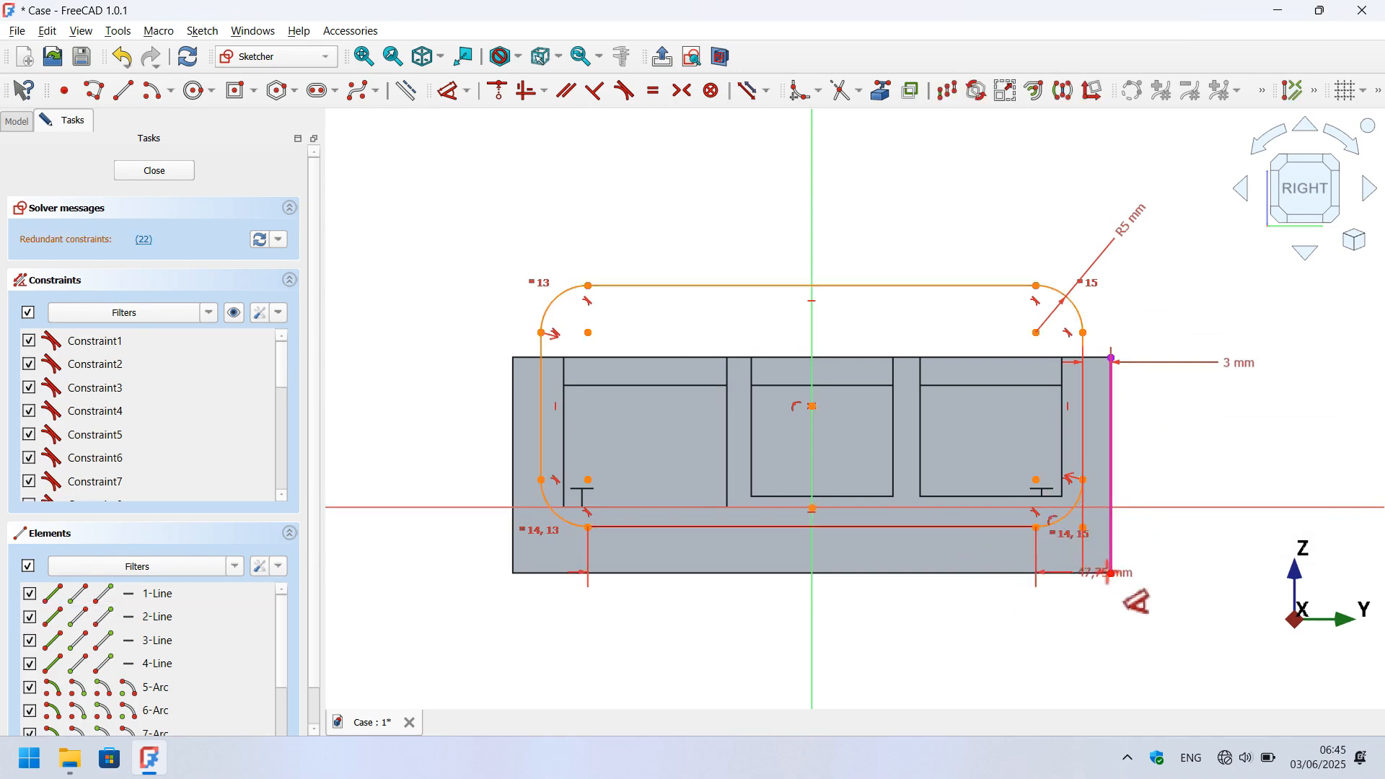
pyautogui.click(1111, 574)
pyautogui.click(1221, 561)
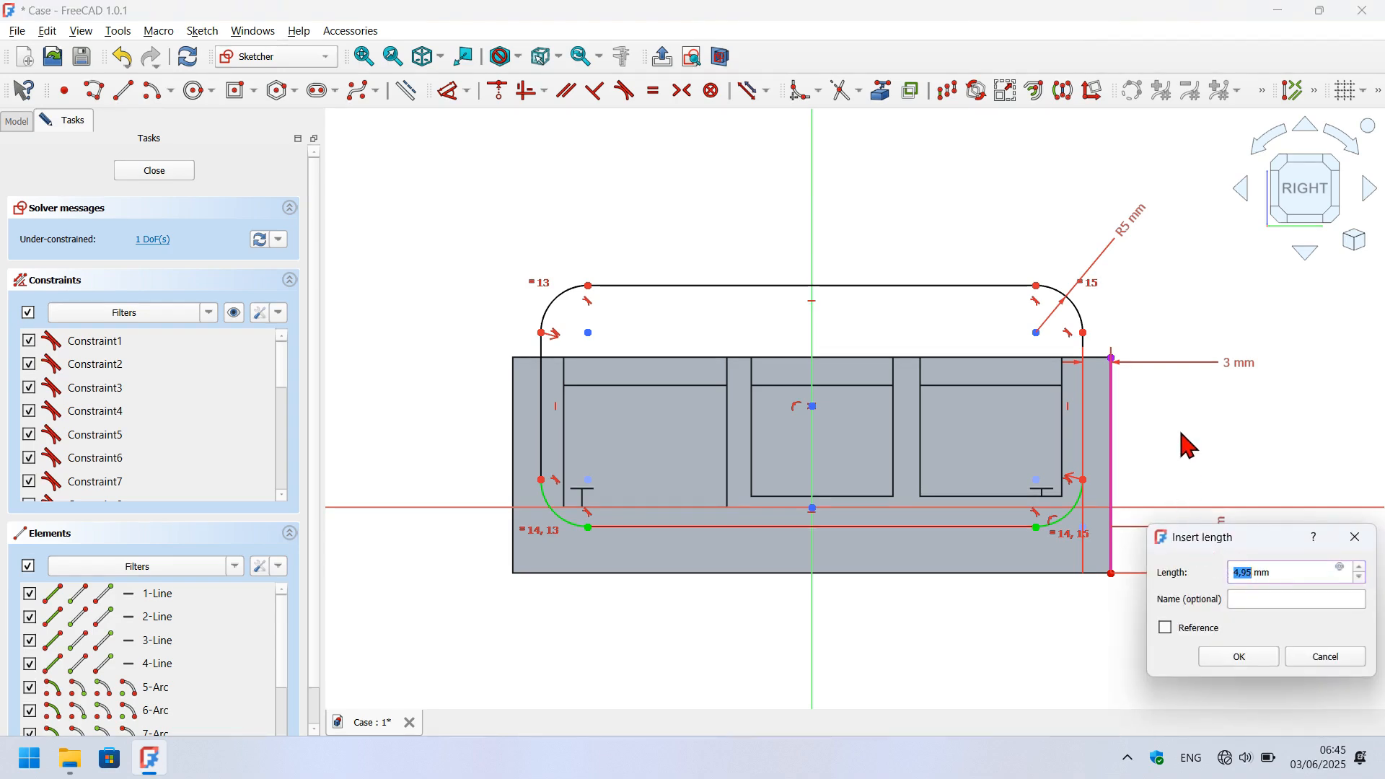
pyautogui.write('3')
pyautogui.press('Return')
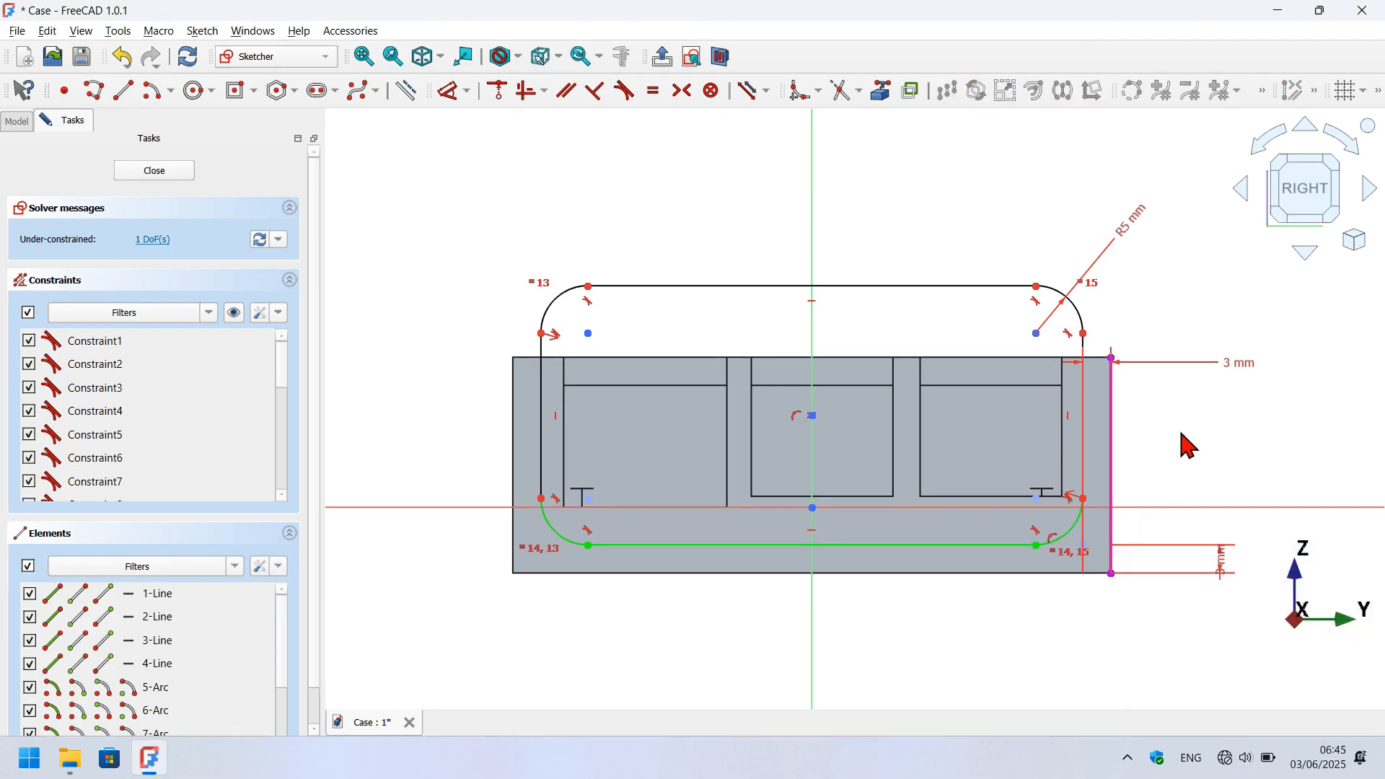
pyautogui.press('Escape')
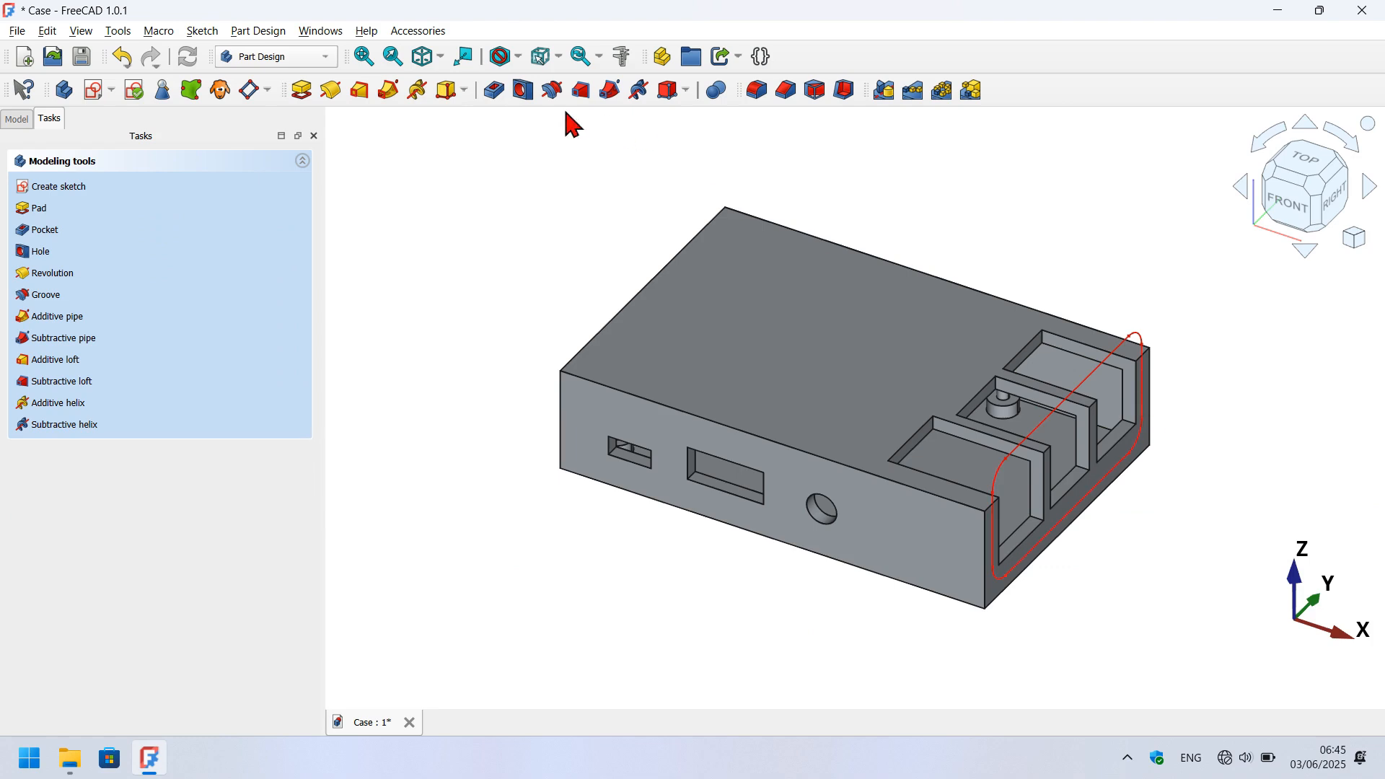
# Pocket the rounded rectangle sketch into the end face with a length of 2 mm.
pyautogui.click(497, 92)
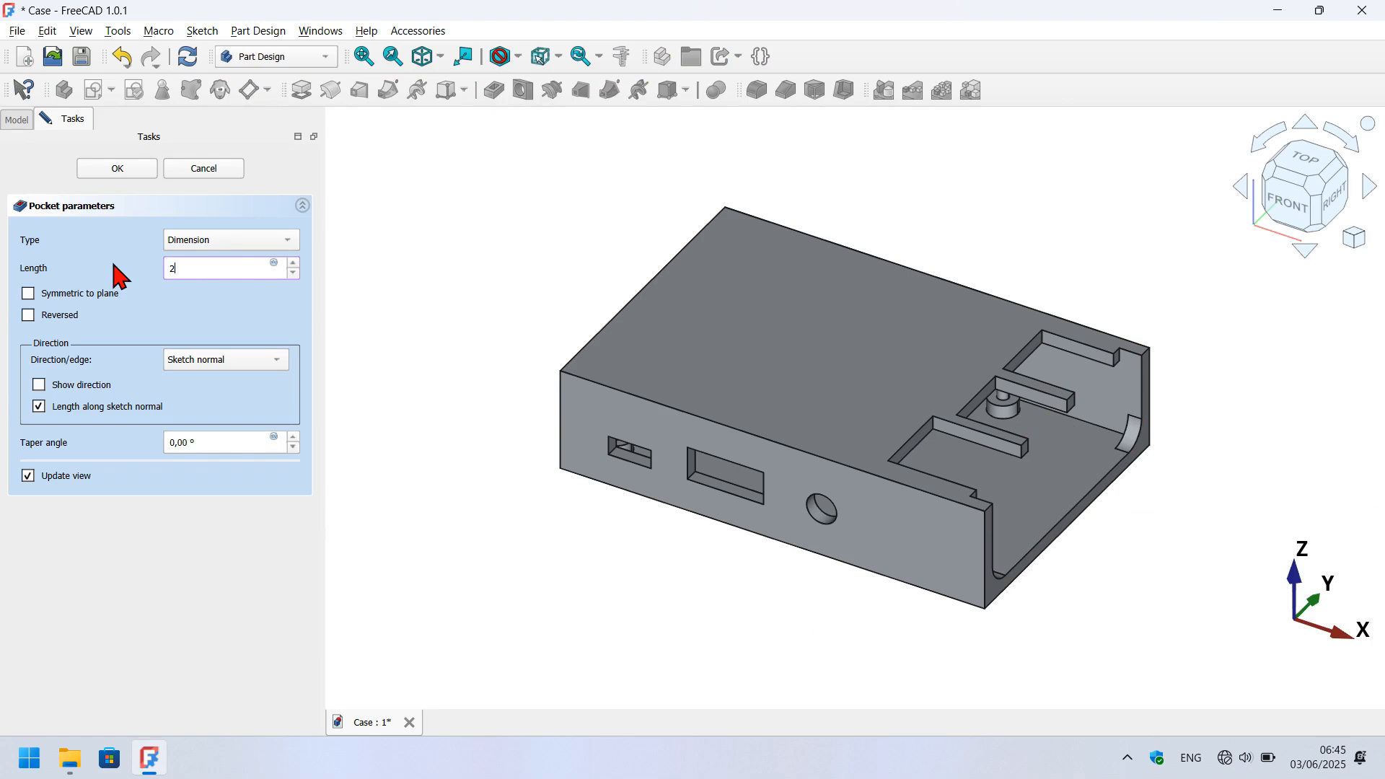
pyautogui.click(117, 169)
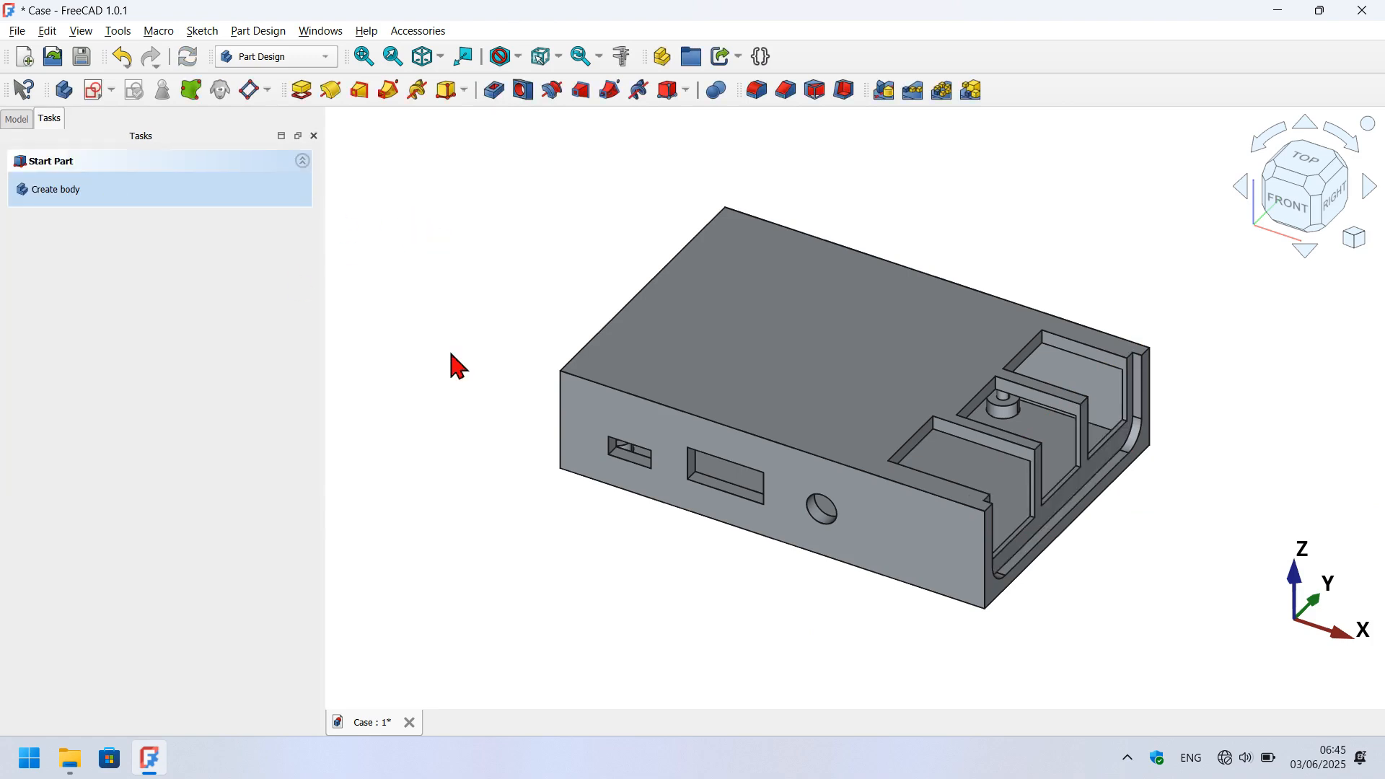
# Start a sketch on the case's front face and draw a horizontal slot with a radius of about 6.7 mm around the three port openings.
pyautogui.click(881, 517)
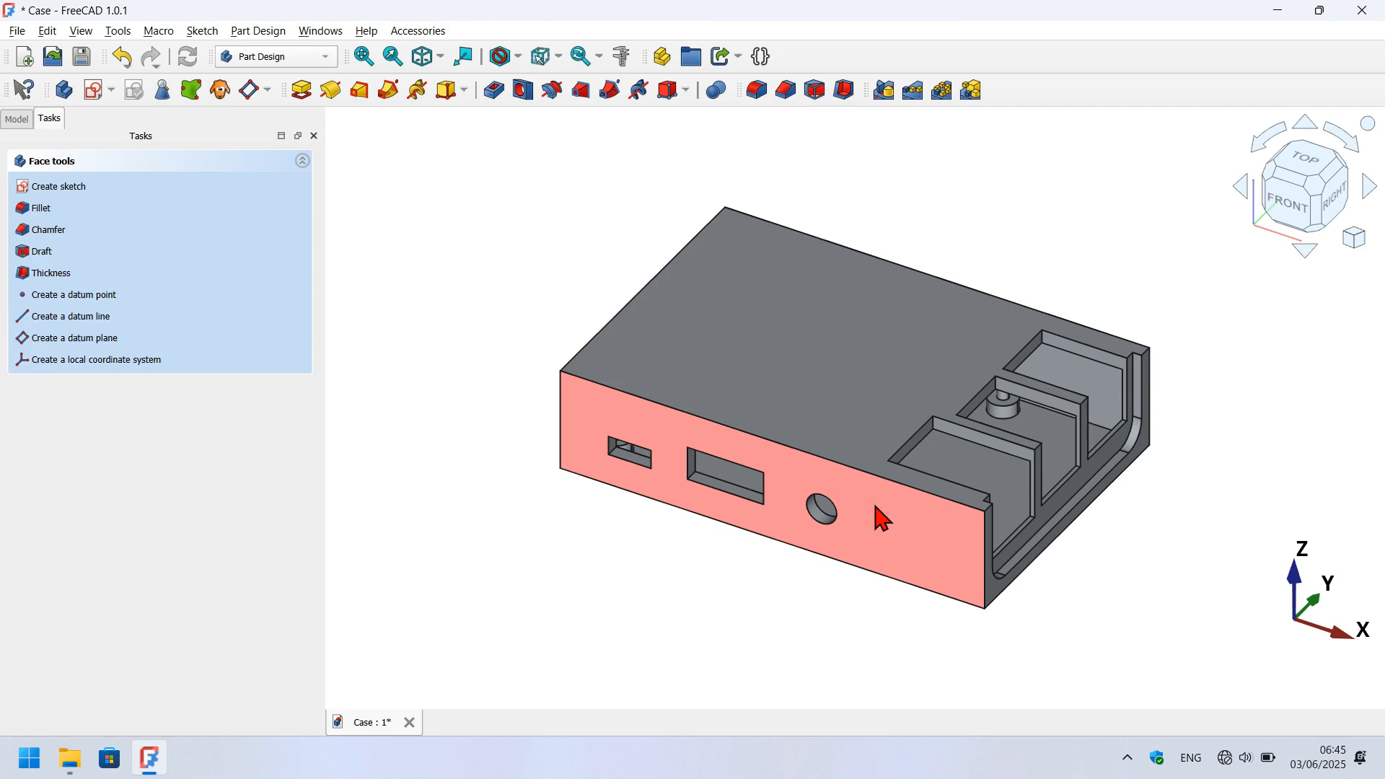
pyautogui.click(92, 91)
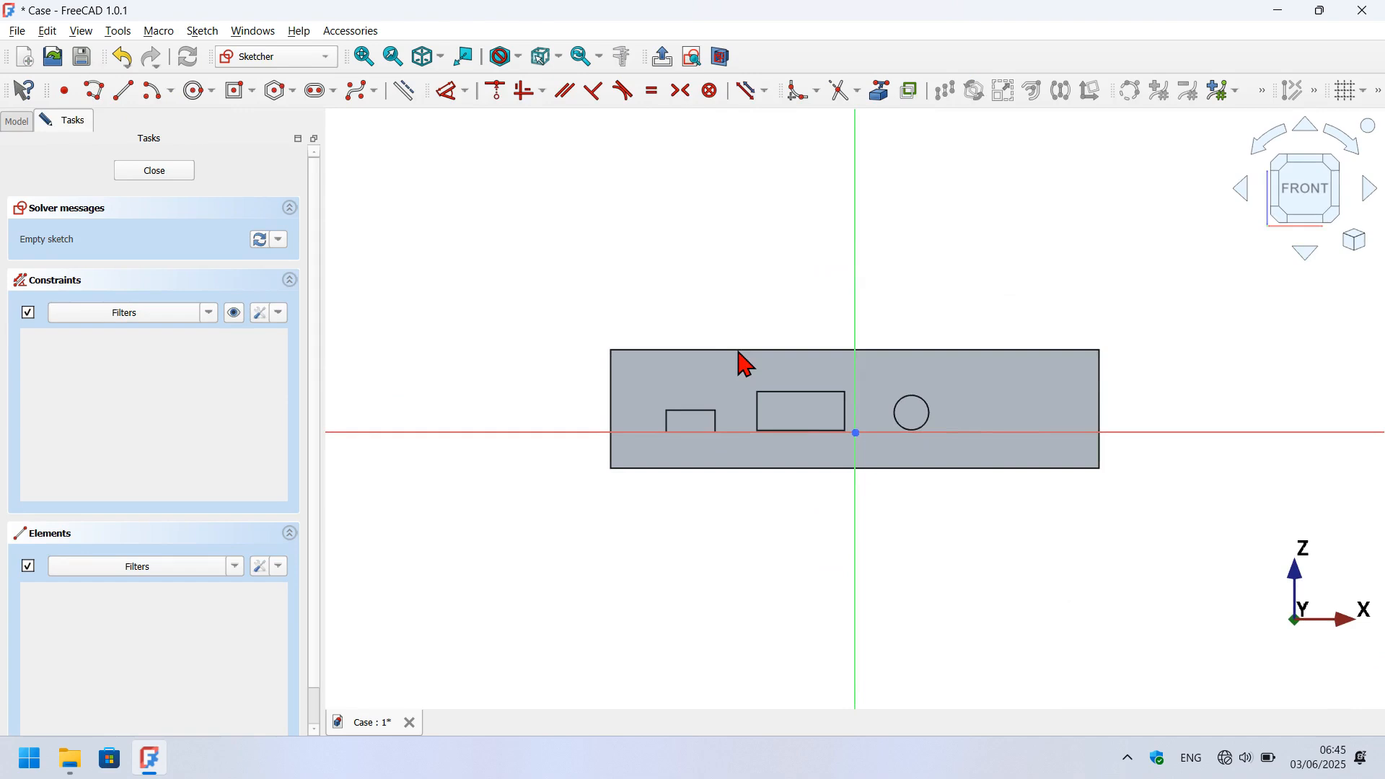
pyautogui.click(315, 92)
pyautogui.click(558, 424)
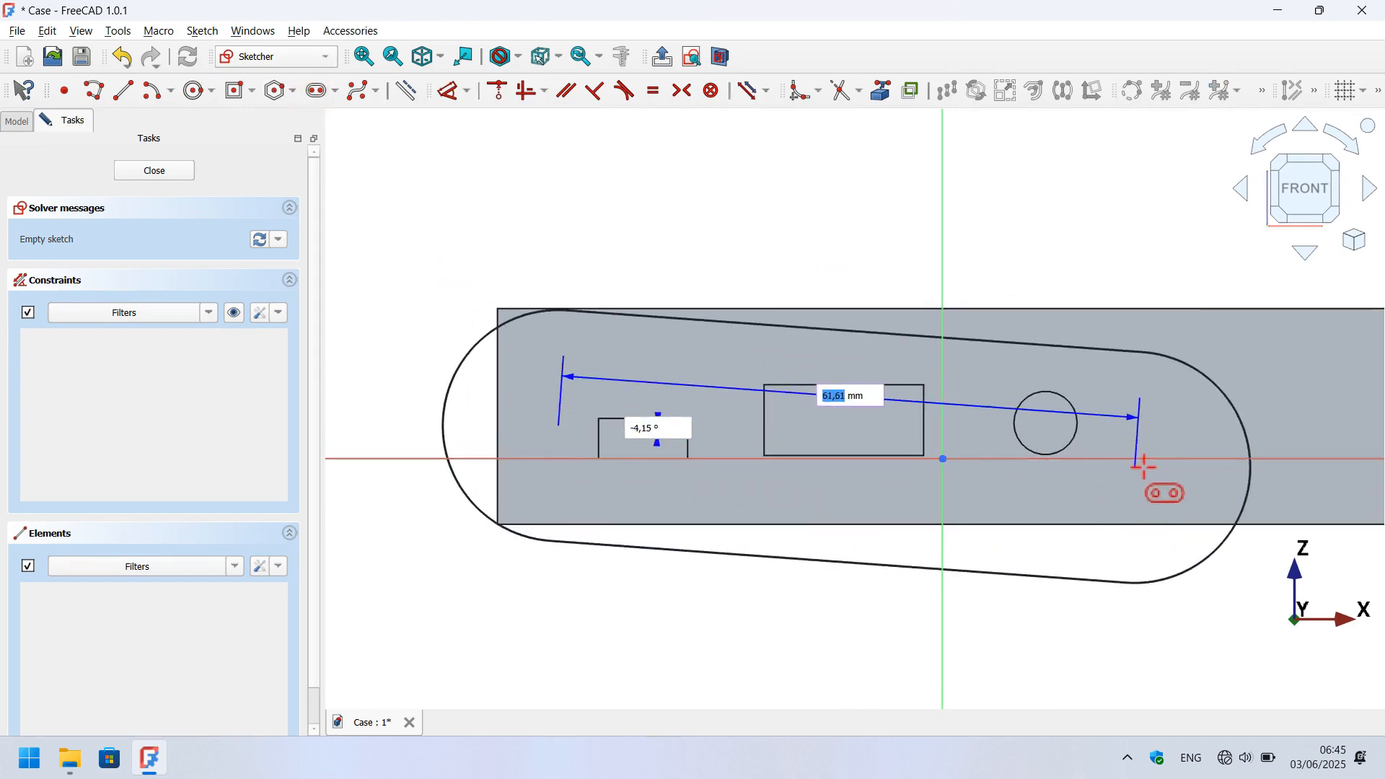
pyautogui.click(1108, 417)
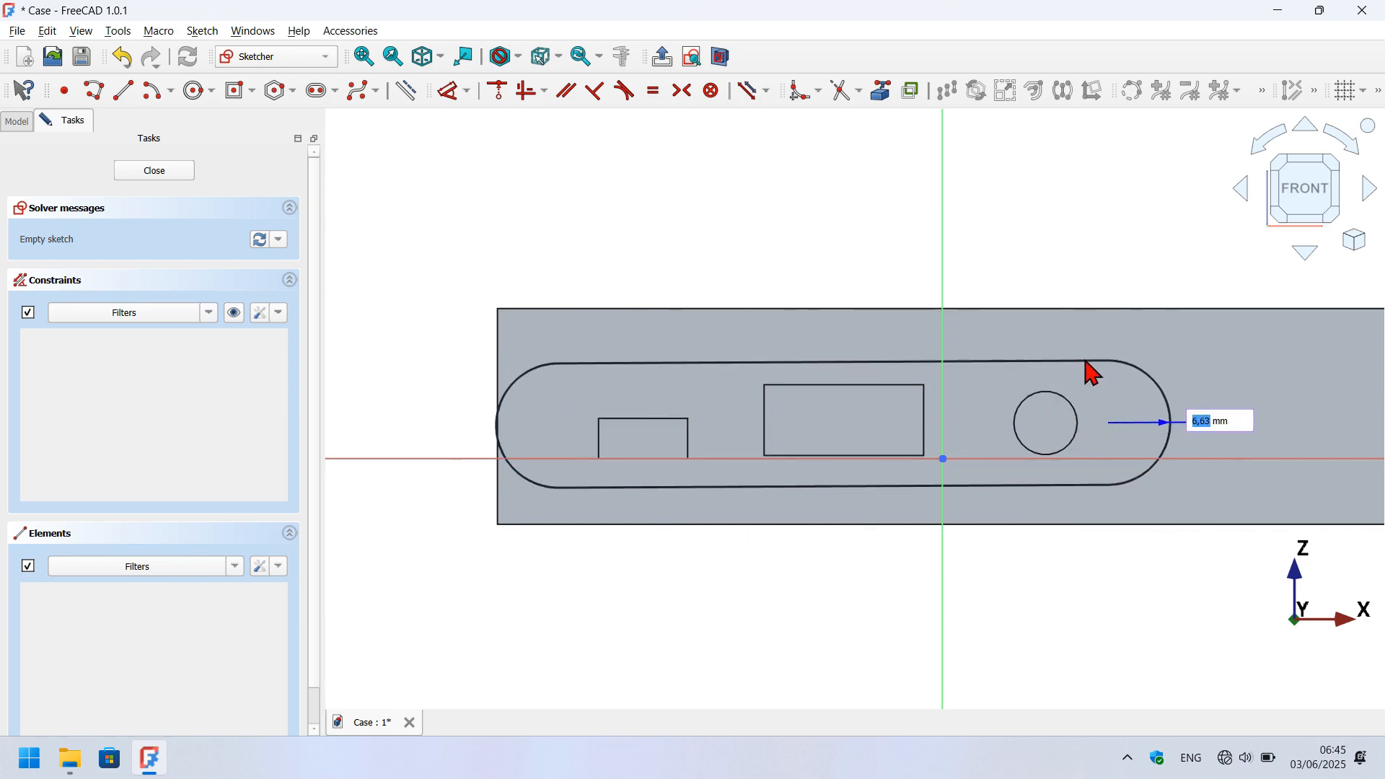
pyautogui.click(1090, 369)
# Dimension the slot's end arc with a radius of 7 mm.
pyautogui.click(452, 97)
pyautogui.click(1158, 390)
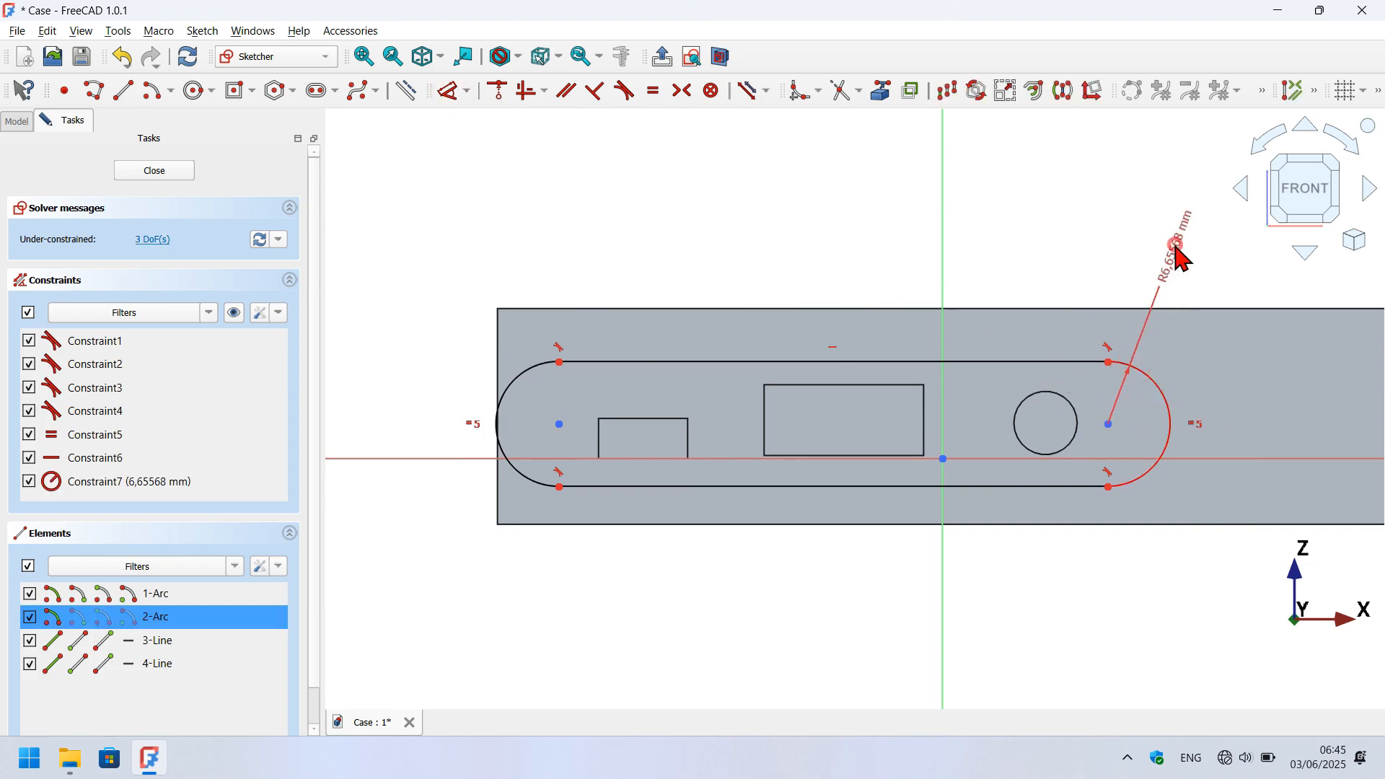
pyautogui.click(1182, 258)
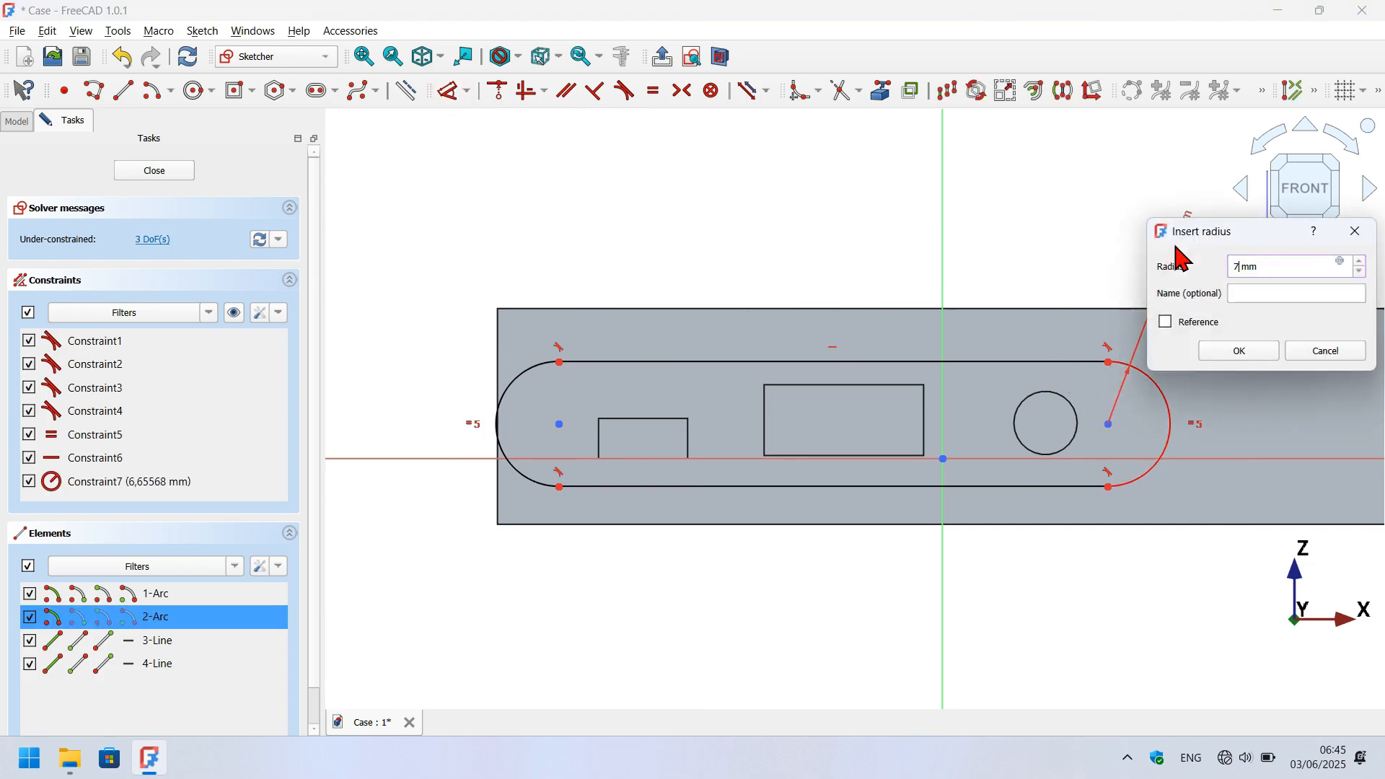
pyautogui.press('Return')
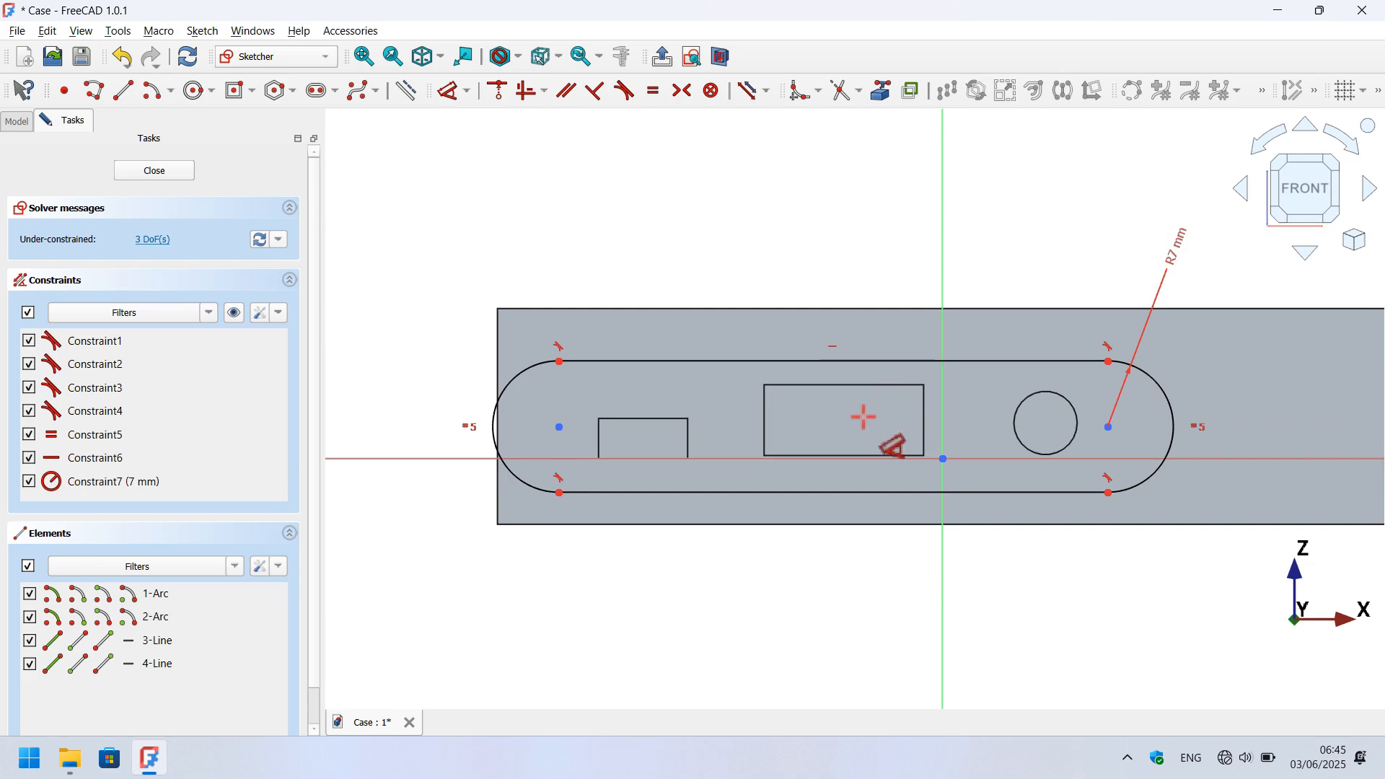
# Bring in the round port opening as external geometry and shorten the slot by moving its left arc centre to the small rectangular opening's left edge.
pyautogui.click(881, 96)
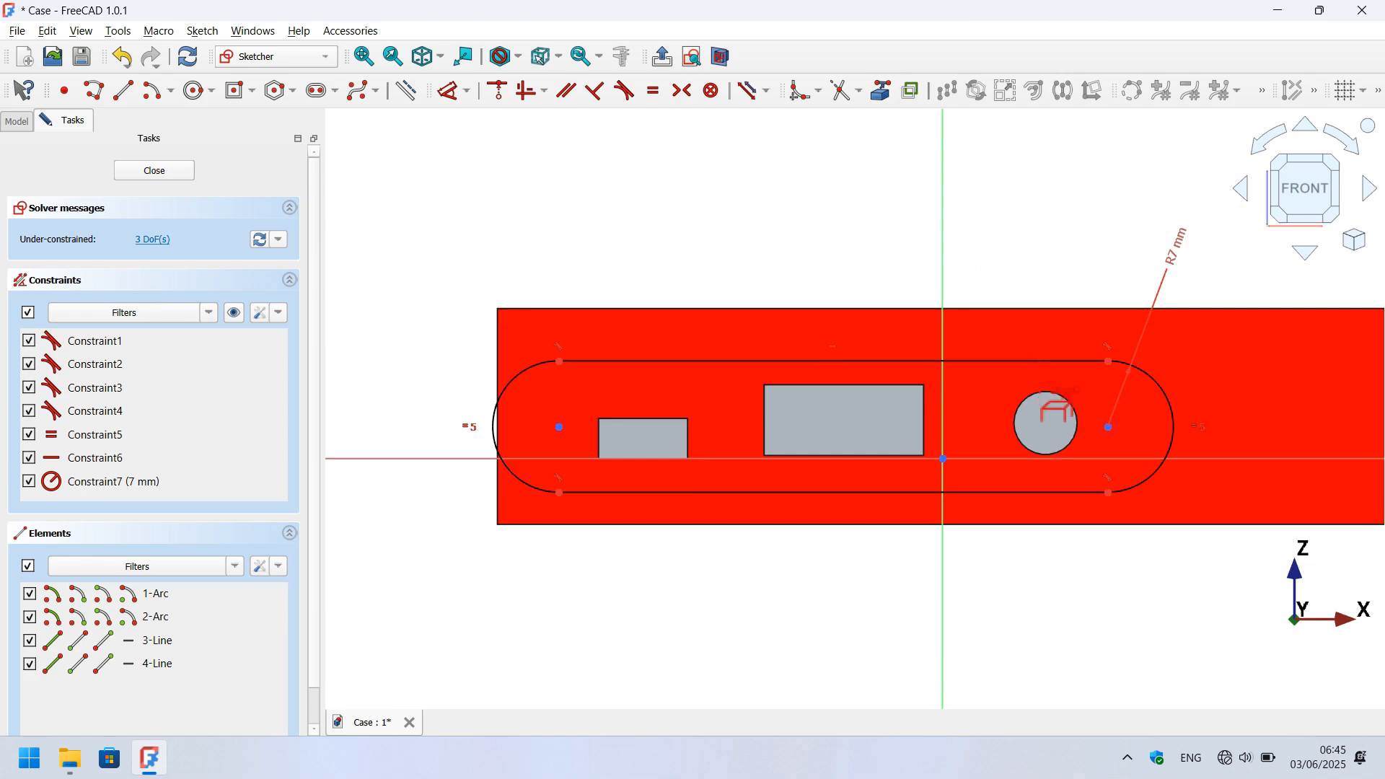
pyautogui.click(1059, 390)
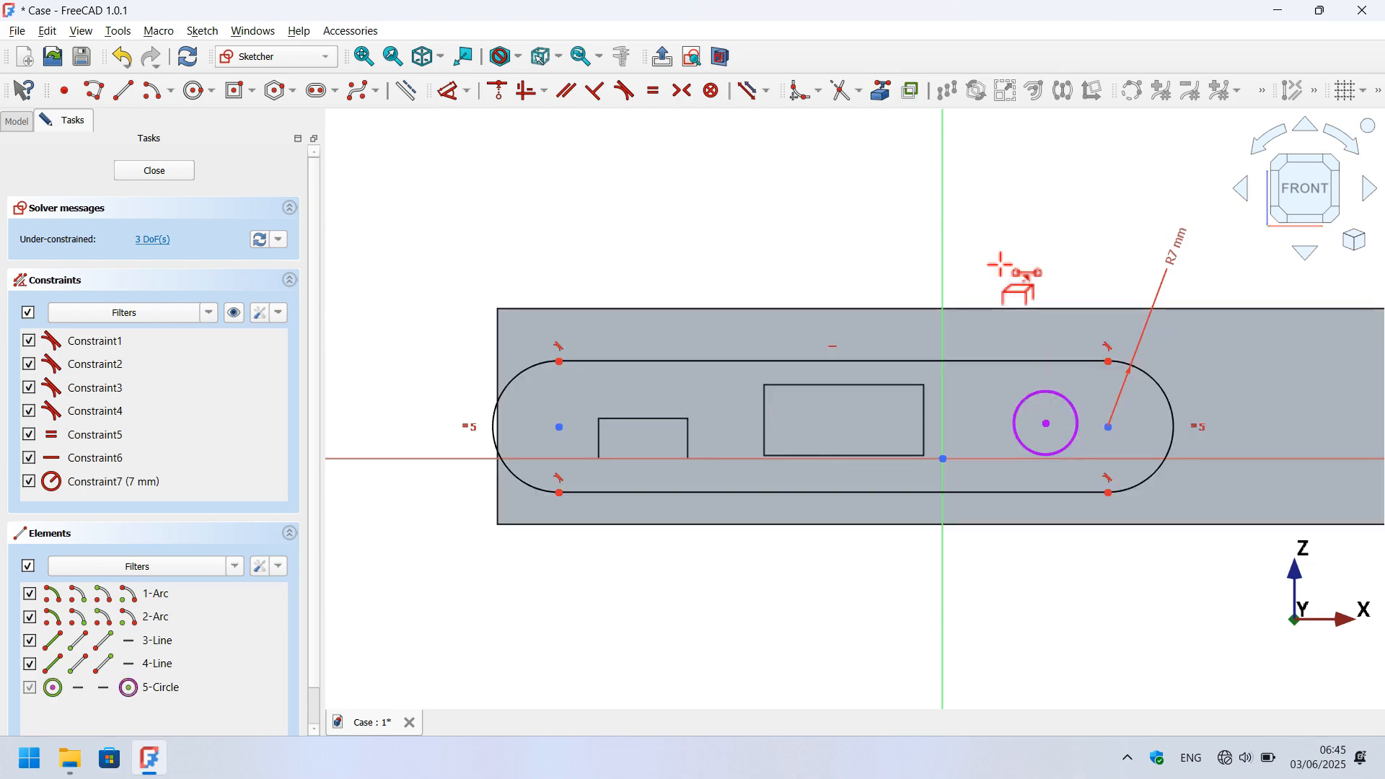
pyautogui.moveTo(561, 427); pyautogui.dragTo(601, 429)
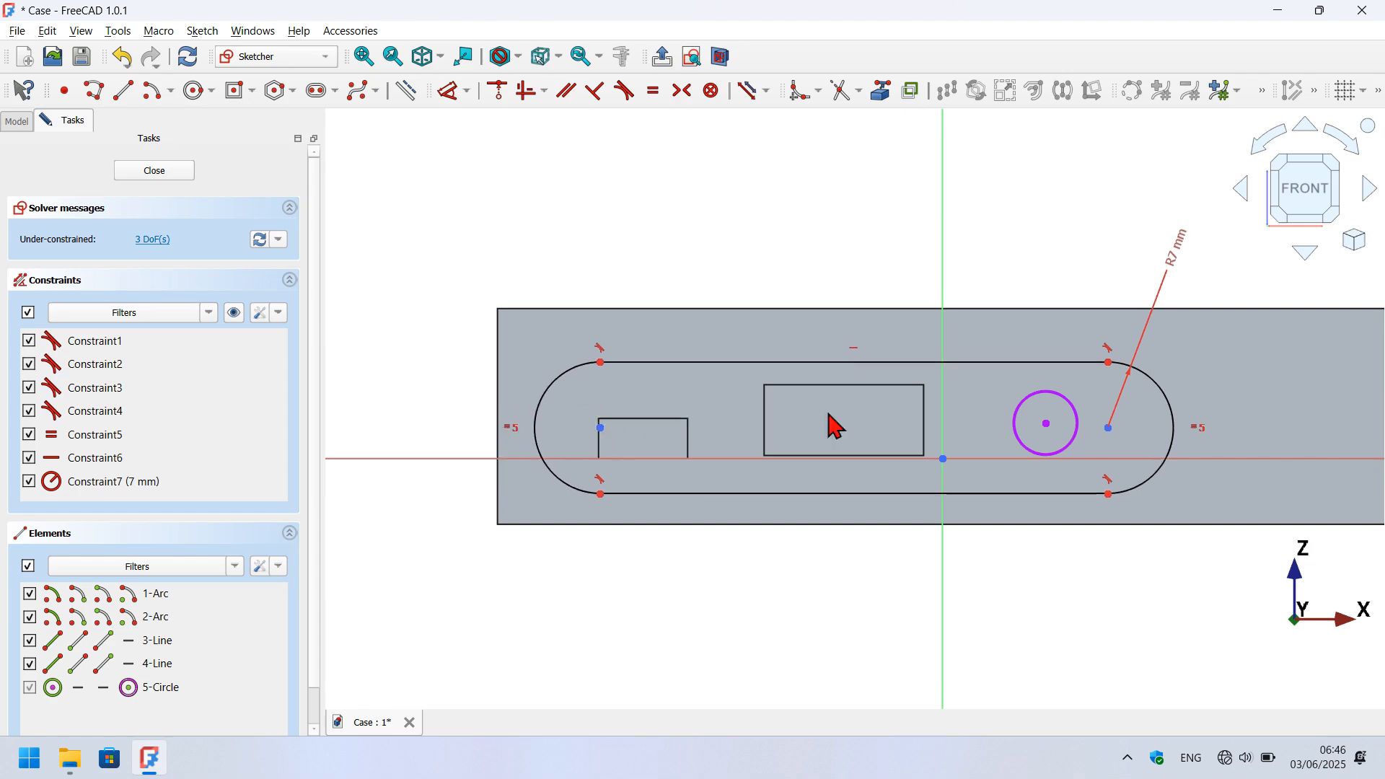
# Constrain the slot's right arc centre horizontally level with the round opening's centre.
pyautogui.click(1050, 427)
pyautogui.click(1109, 431)
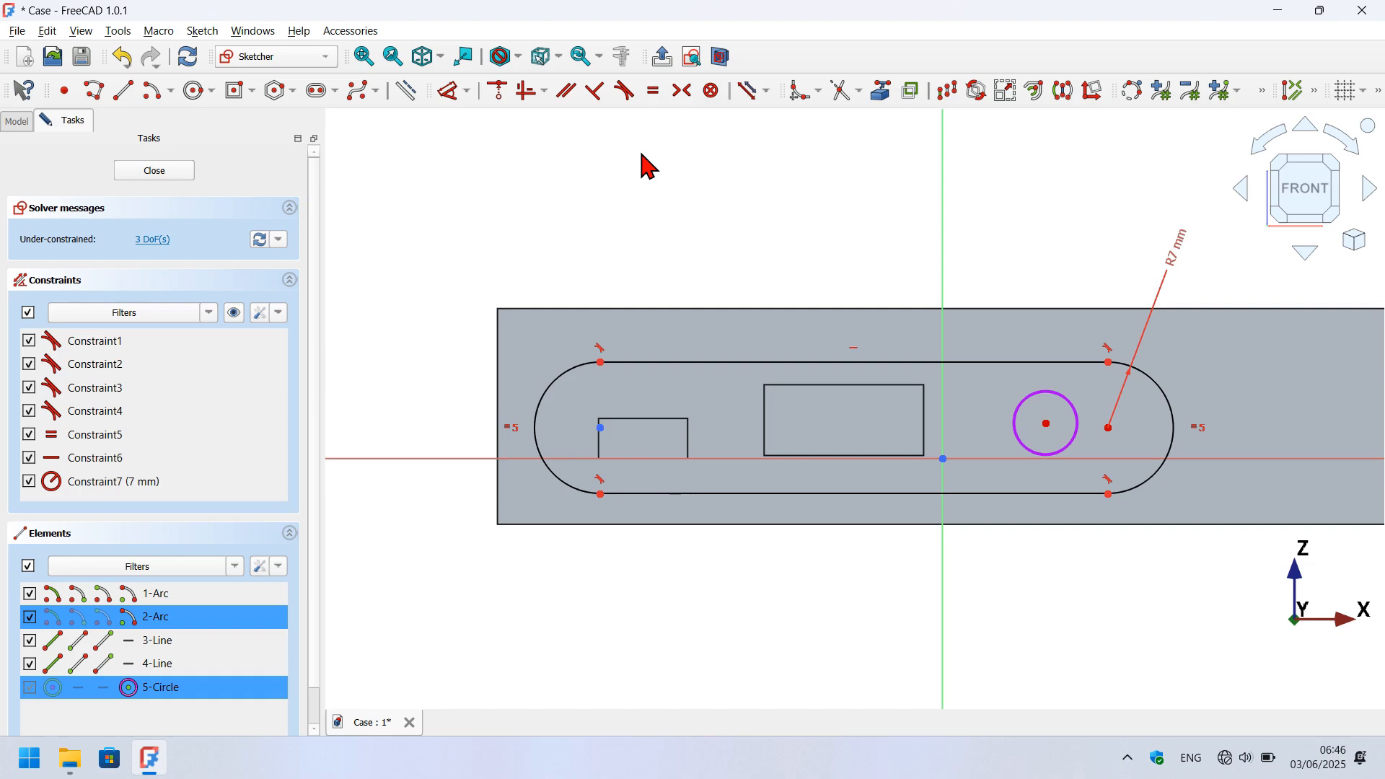
pyautogui.click(532, 89)
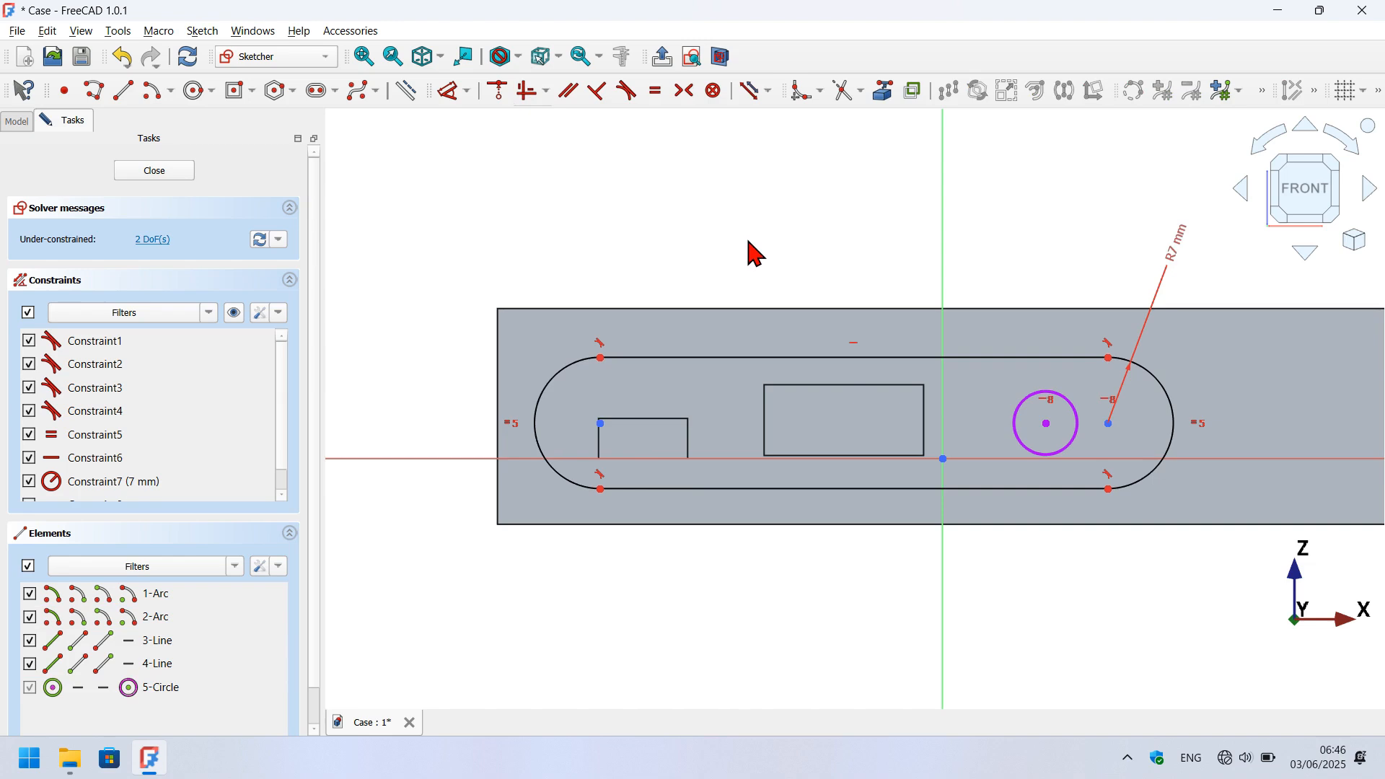
# Set the length of the slot's straight upper line to 54 mm.
pyautogui.click(446, 99)
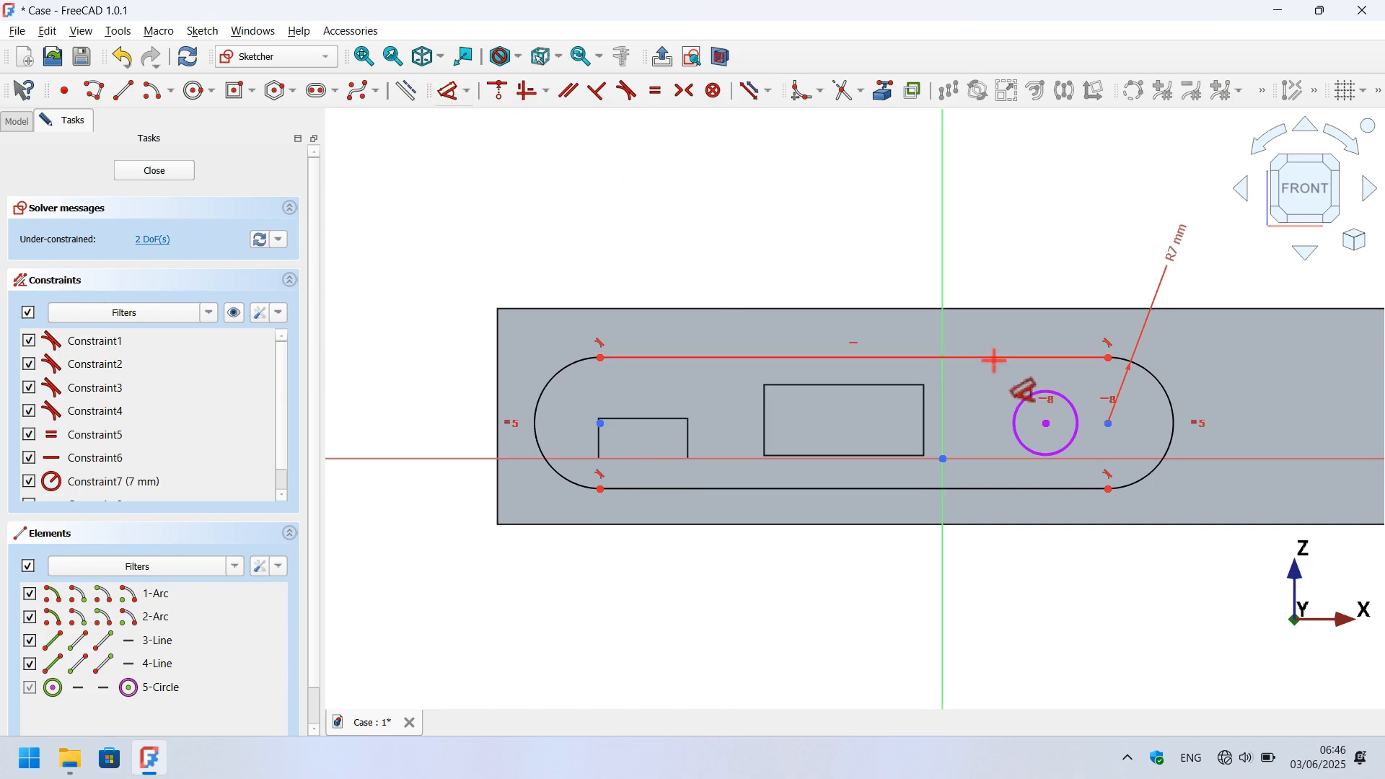
pyautogui.click(995, 359)
pyautogui.click(998, 273)
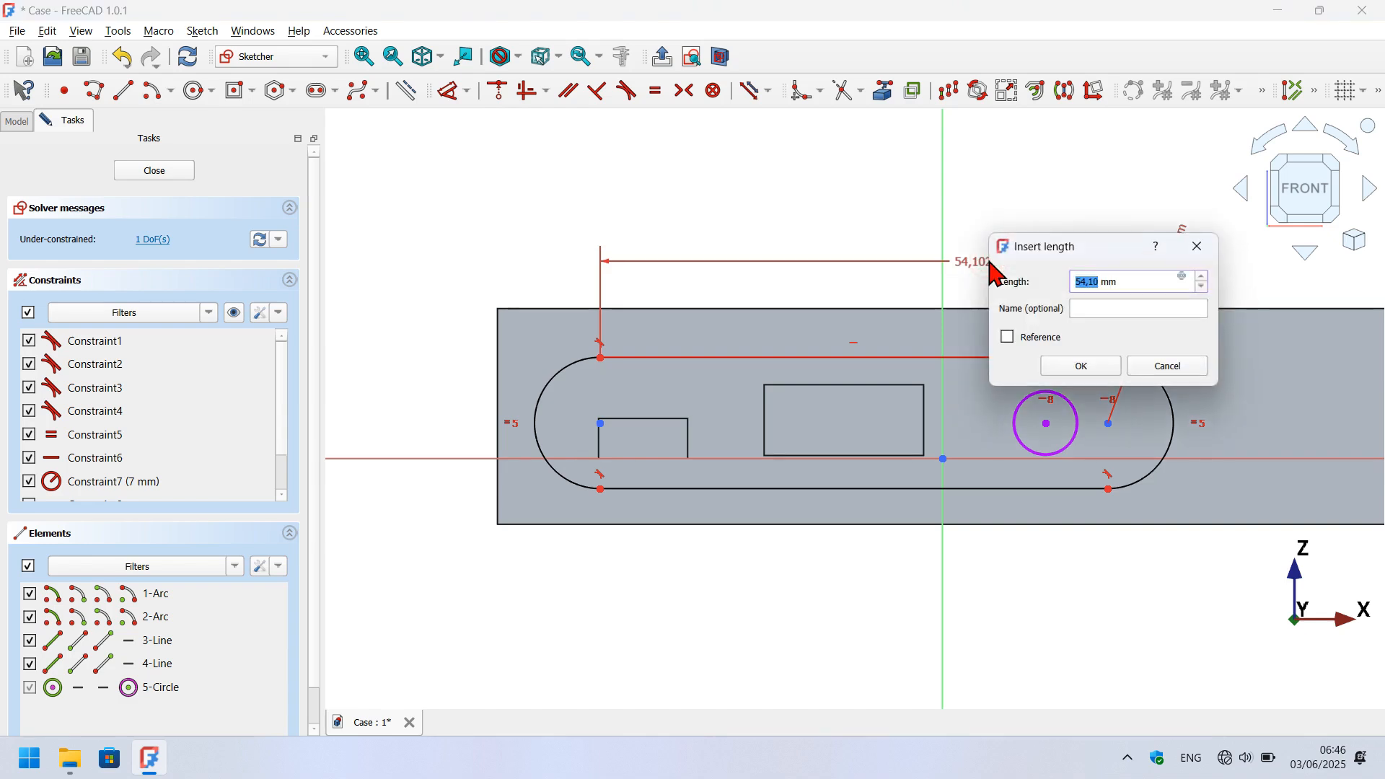
pyautogui.write('54')
pyautogui.press('Return')
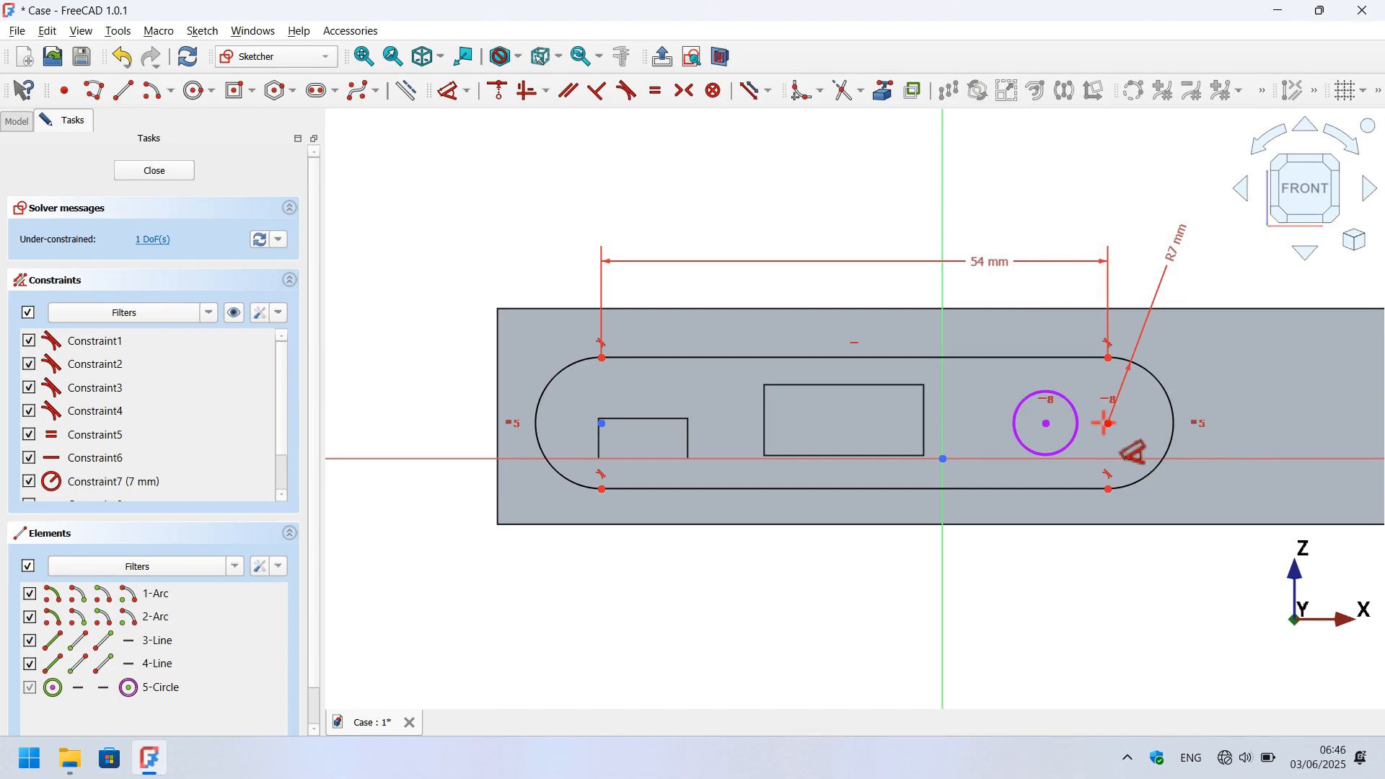
# Set the horizontal distance between the slot's right arc centre and the round opening's centre to 6 mm and finish the sketch.
pyautogui.click(1106, 423)
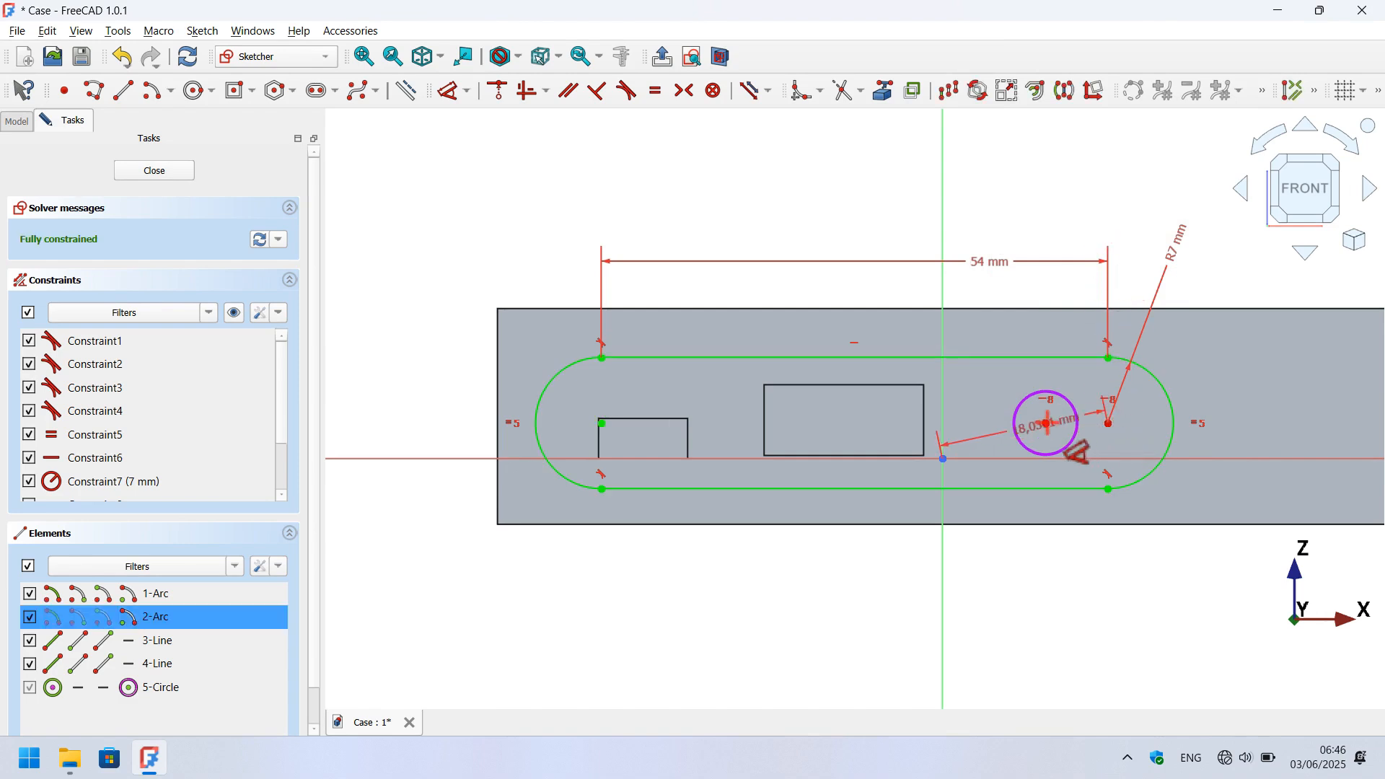
pyautogui.click(1045, 424)
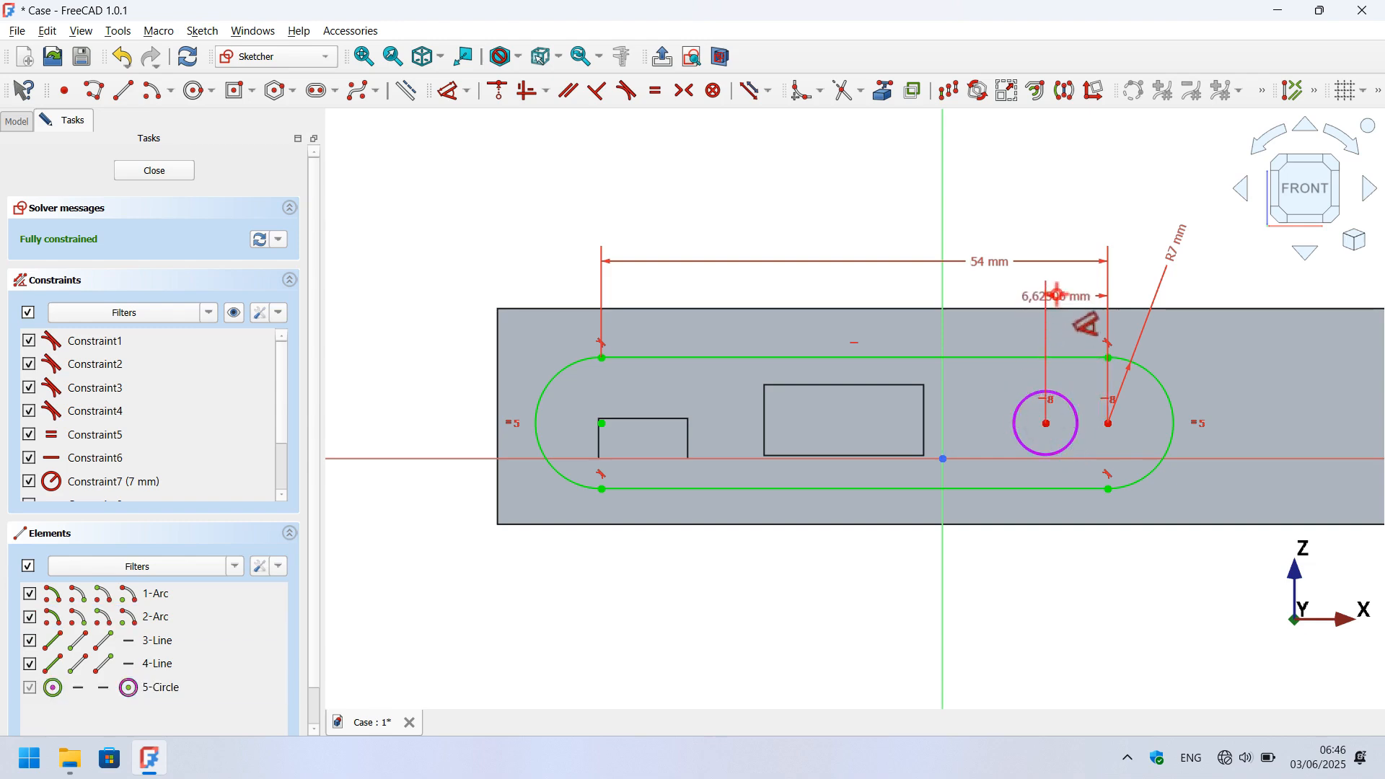
pyautogui.click(1062, 307)
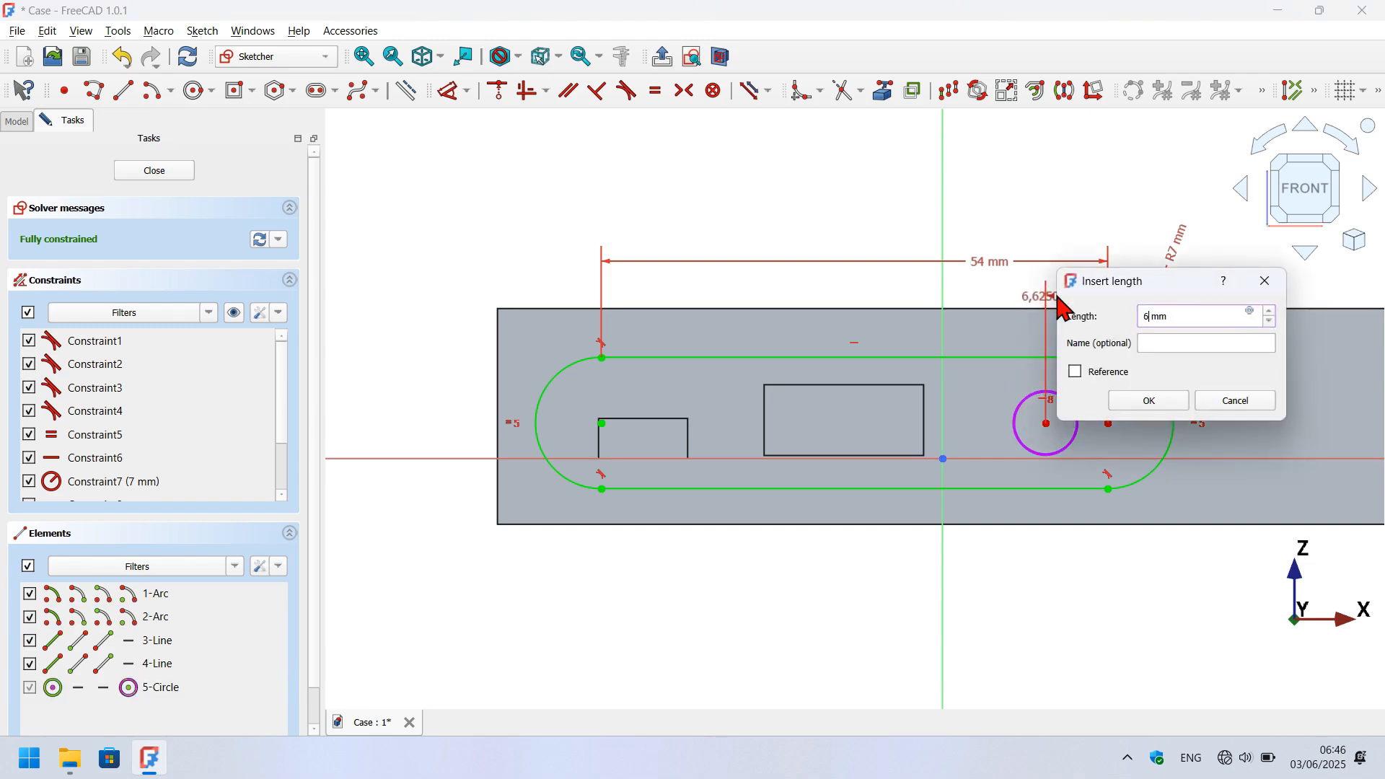
pyautogui.write('6')
pyautogui.press('Return')
pyautogui.click(175, 173)
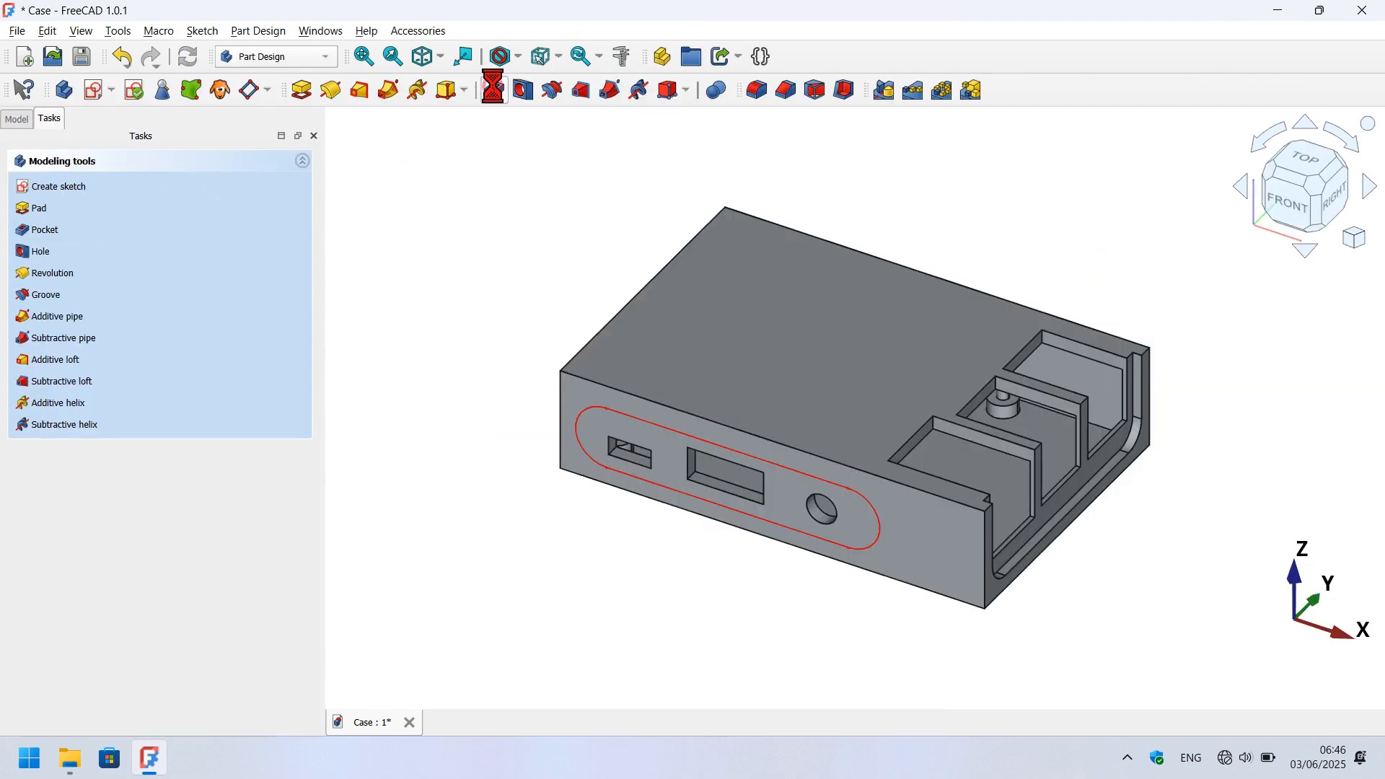
# Pocket the slot sketch 2 mm deep into the front wall around the three port openings.
pyautogui.click(495, 93)
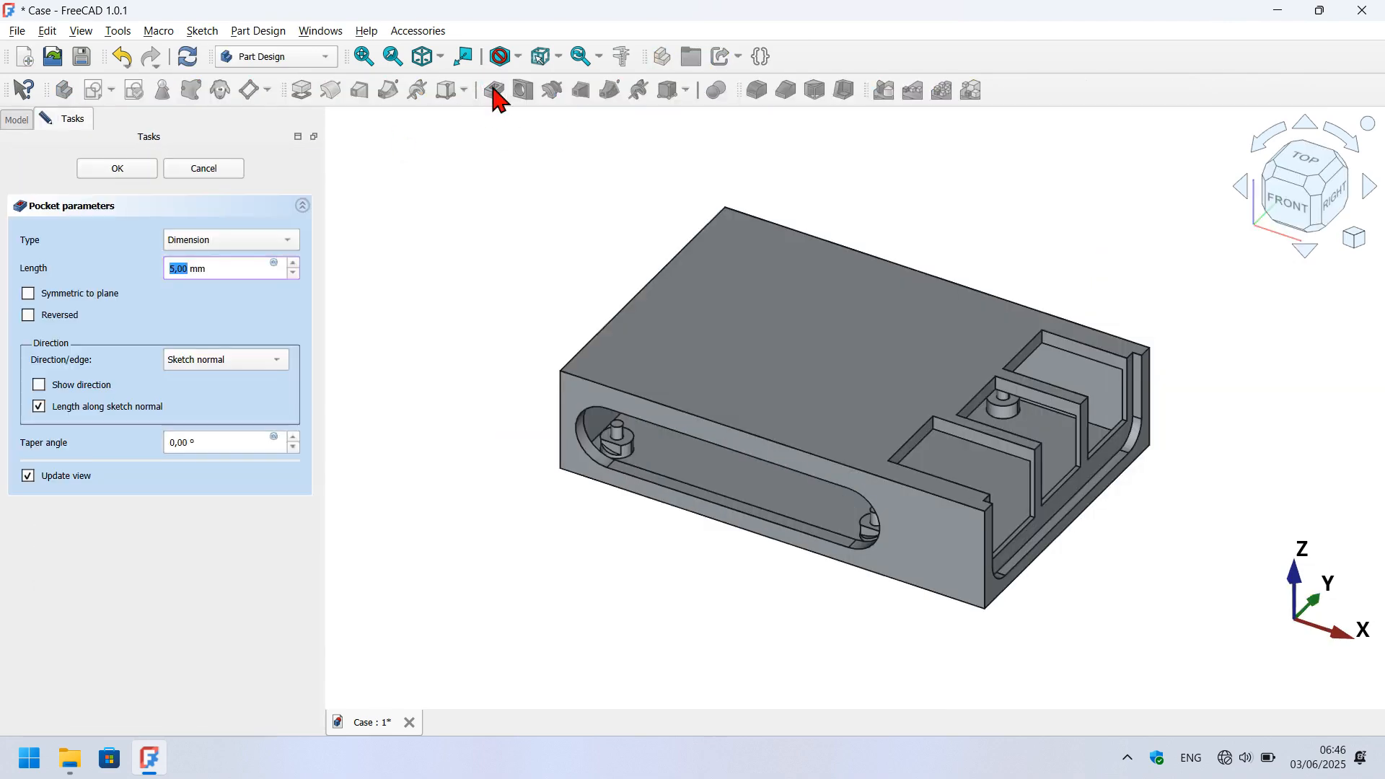
pyautogui.write('2')
pyautogui.click(131, 175)
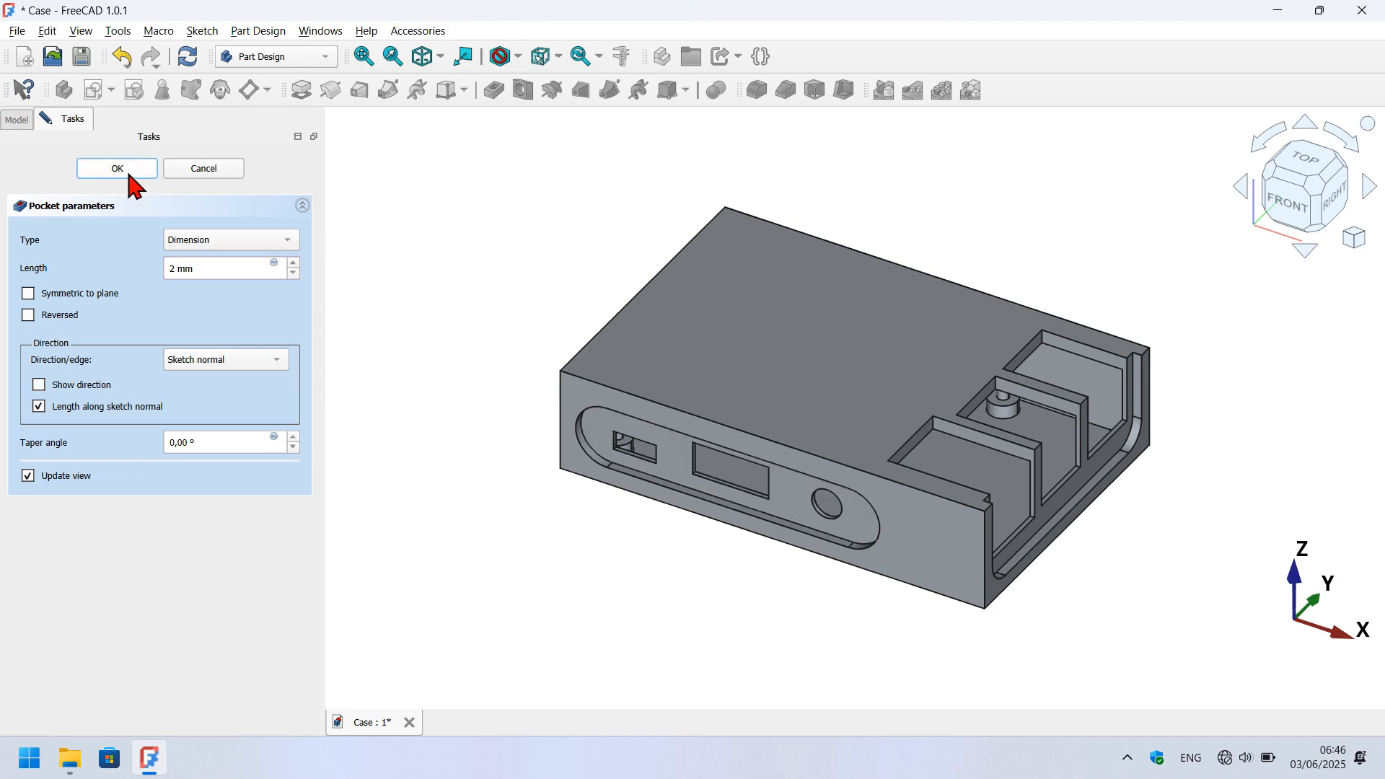
# Start a sketch on the case's left wall and draw a horizontal slot with about 4.7 mm end radius around the rectangular opening.
pyautogui.moveTo(588, 505); pyautogui.dragTo(537, 395, button='middle')
pyautogui.click(516, 364)
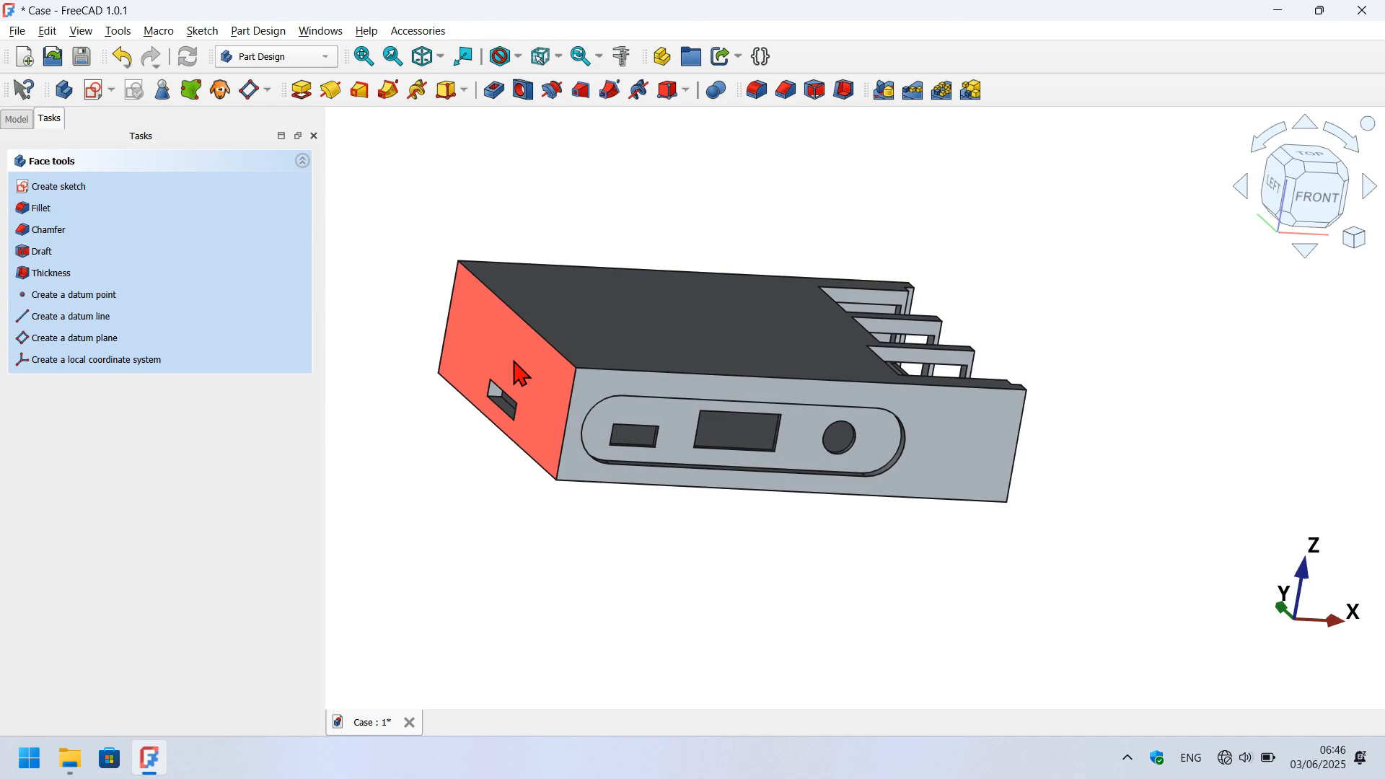
pyautogui.click(95, 90)
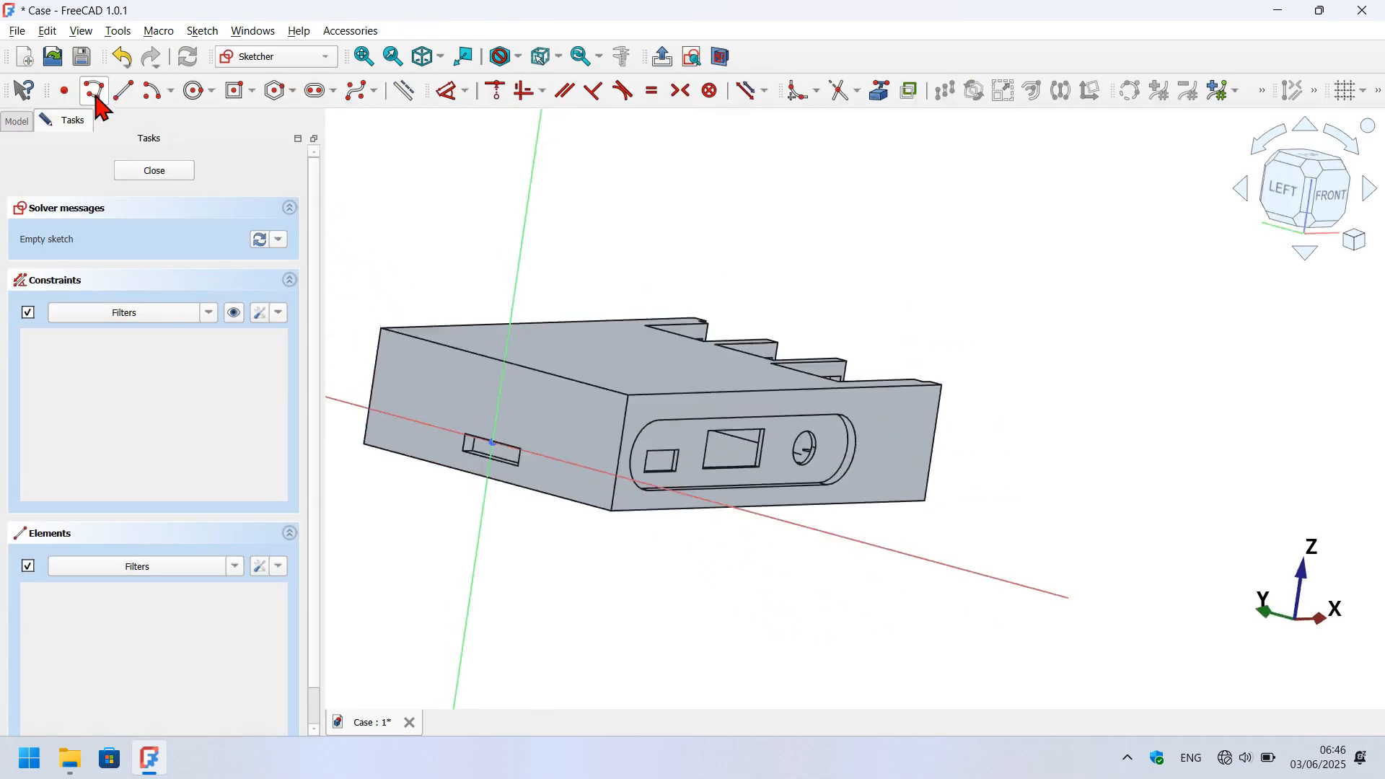
pyautogui.scroll(5, 557, 487)
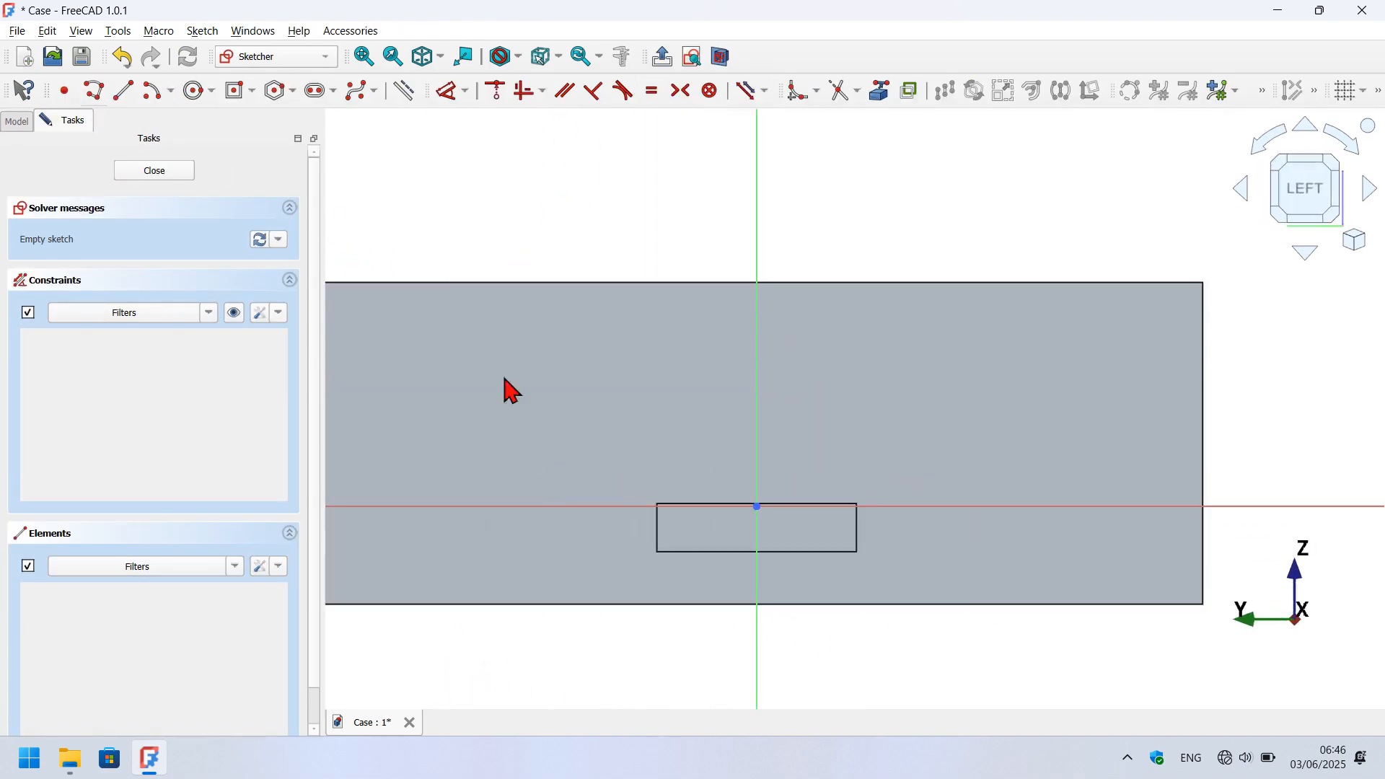
pyautogui.click(310, 94)
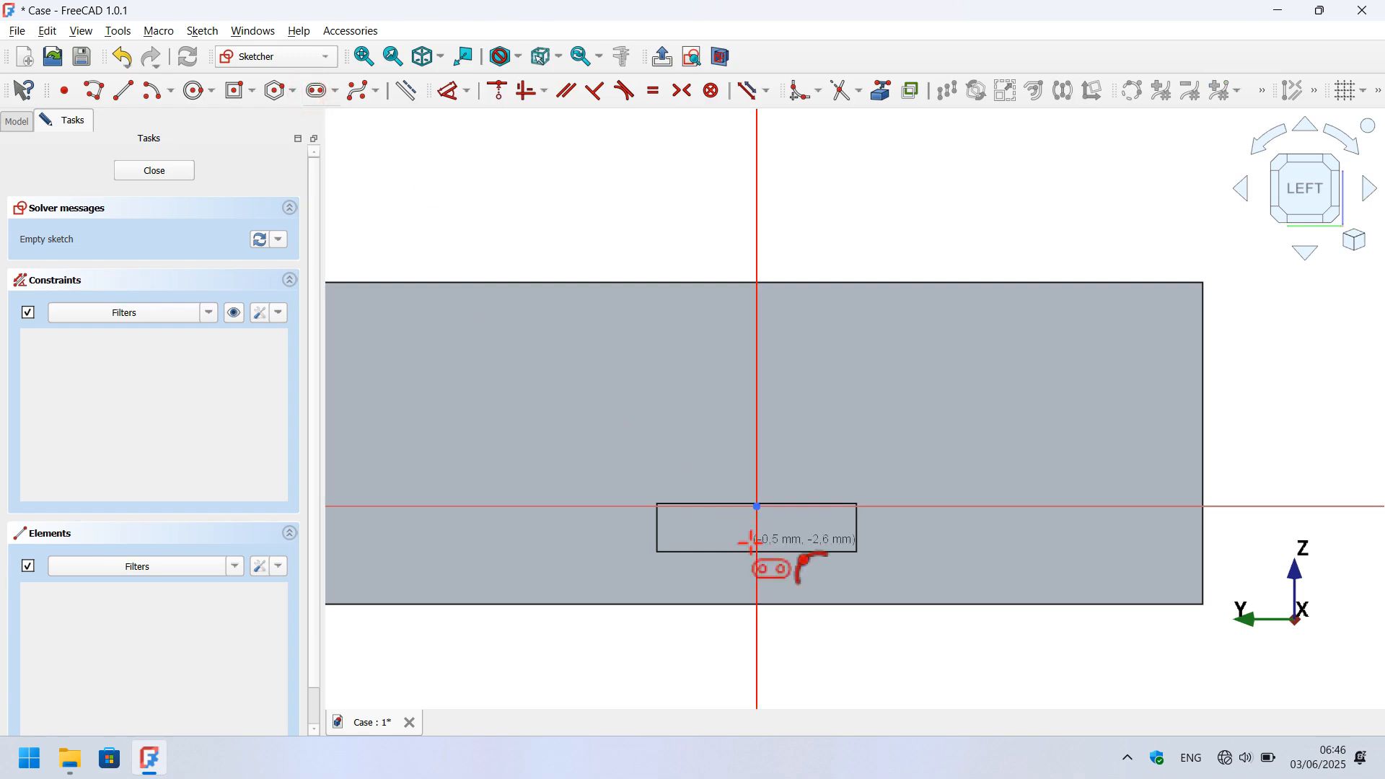
pyautogui.click(619, 527)
pyautogui.click(905, 535)
pyautogui.click(920, 479)
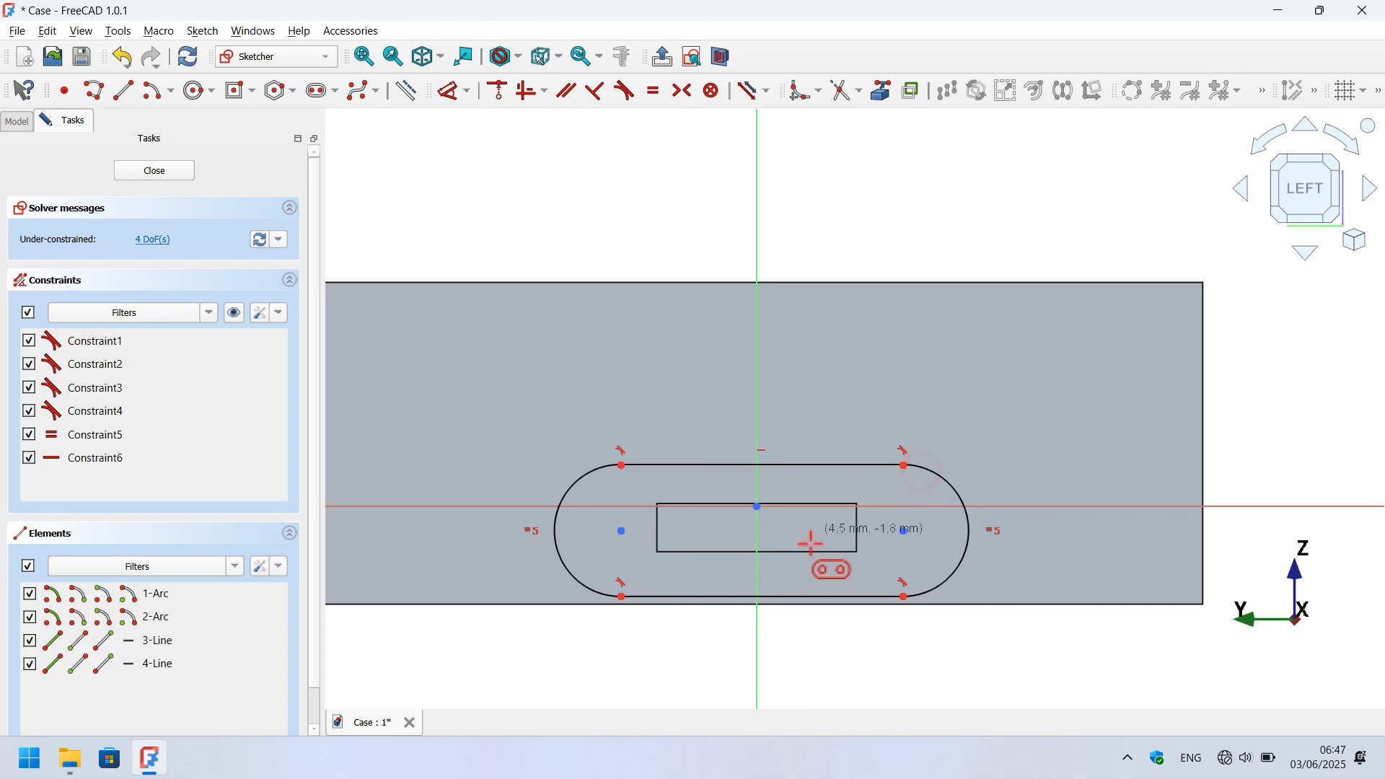
# Constrain the slot's two arc centres symmetrically about the vertical sketch axis.
pyautogui.scroll(2, 815, 551)
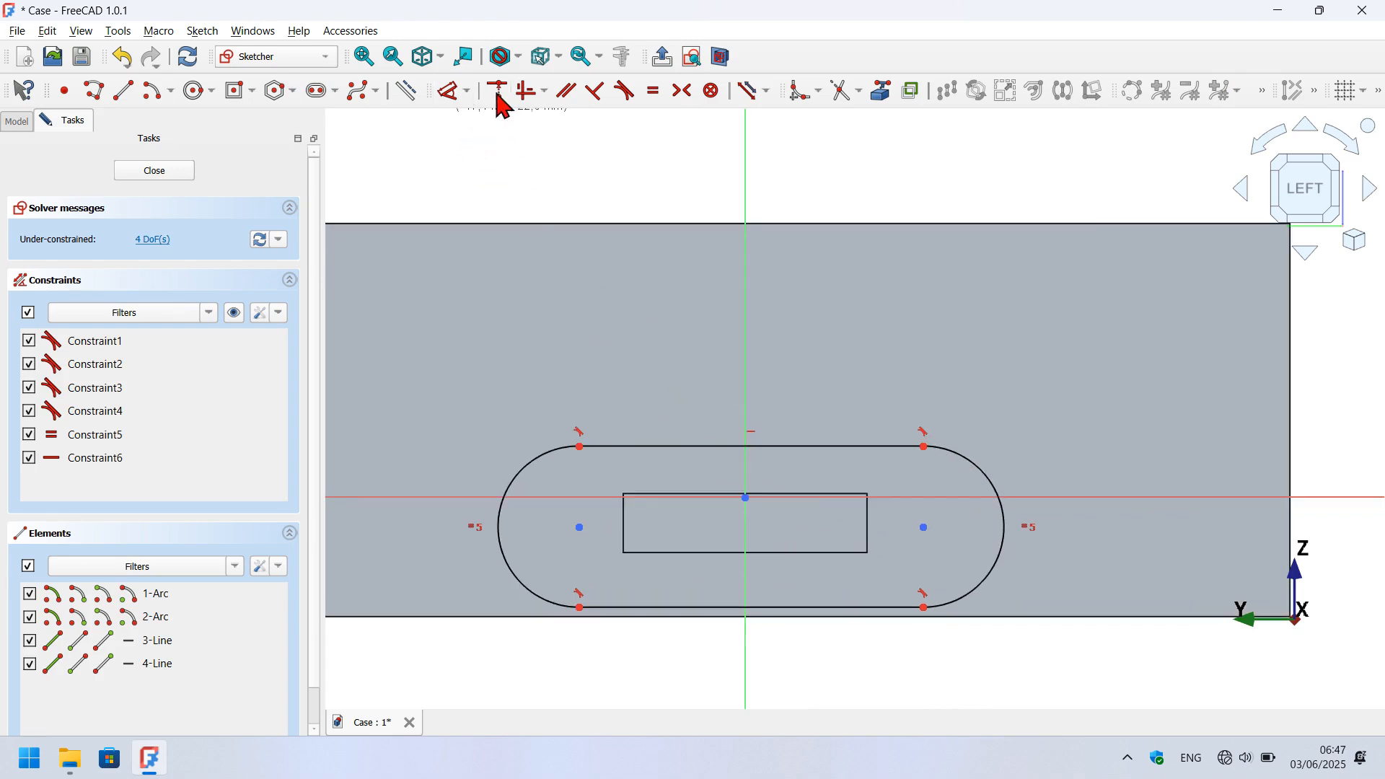
pyautogui.click(682, 91)
pyautogui.click(923, 526)
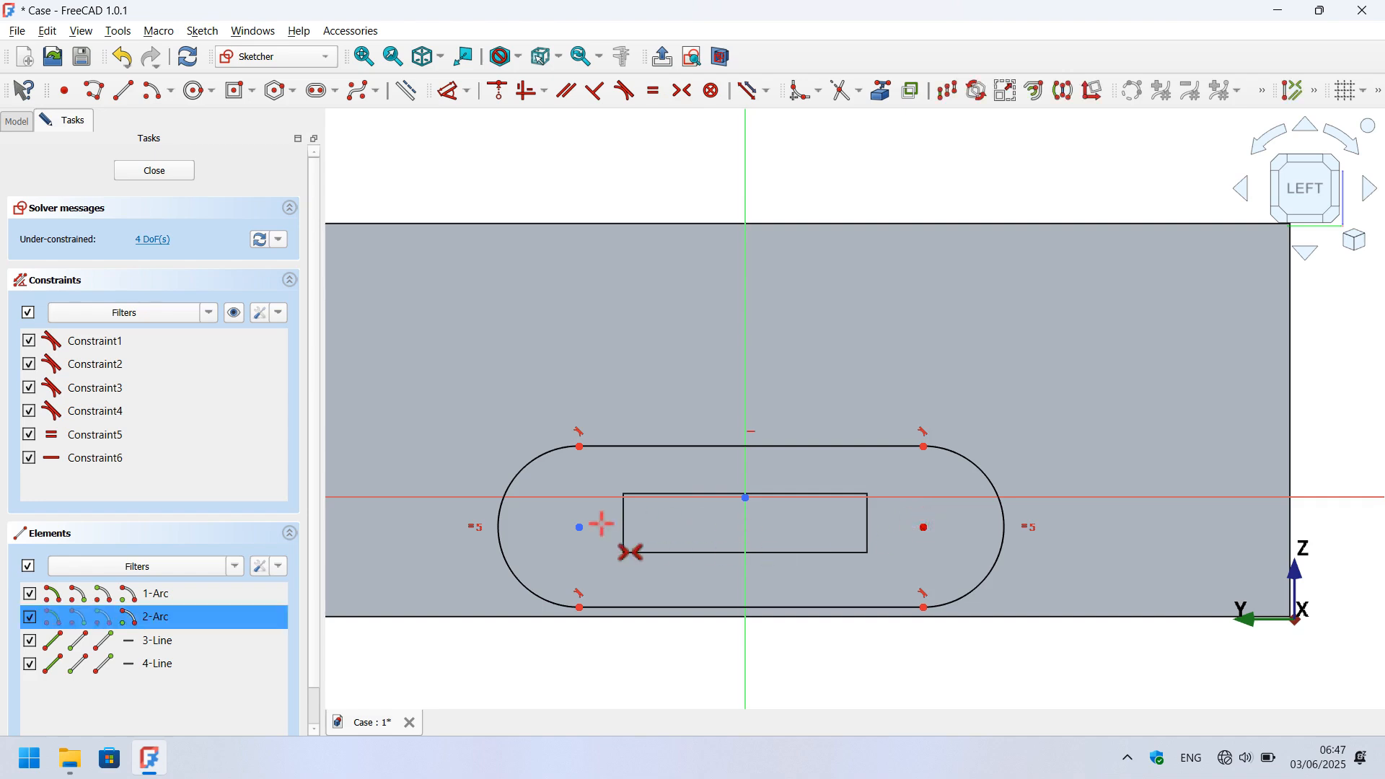
pyautogui.click(579, 527)
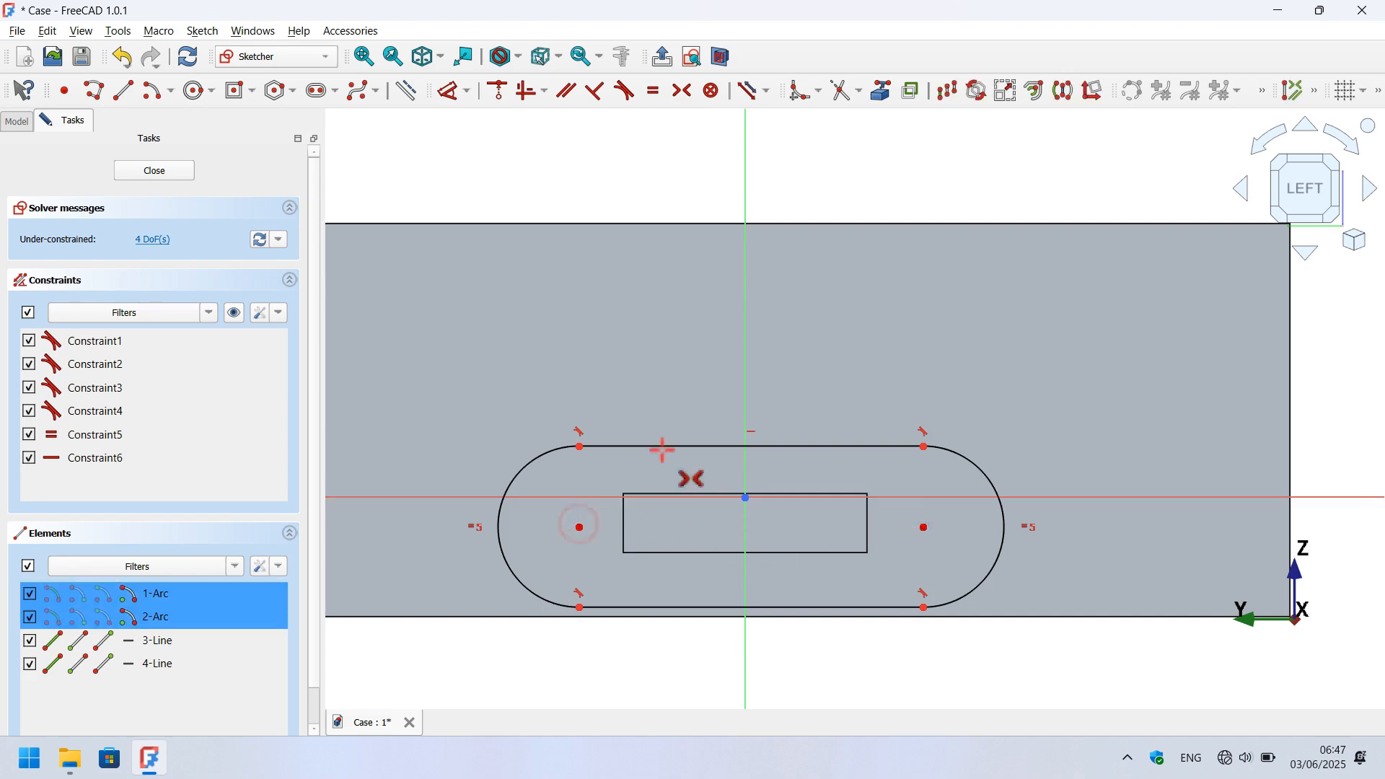
pyautogui.click(743, 384)
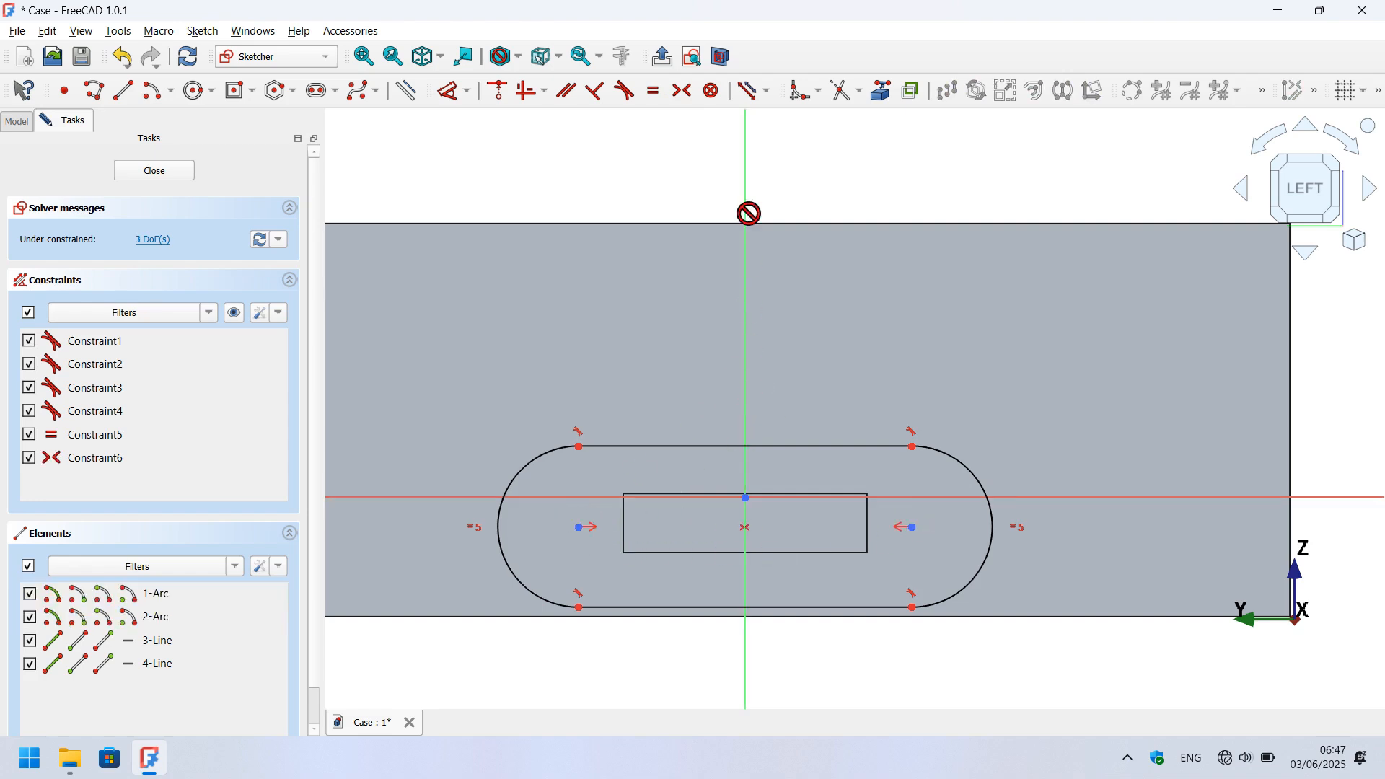
# Set the length of the left-wall slot's straight upper line to 18 mm.
pyautogui.click(454, 92)
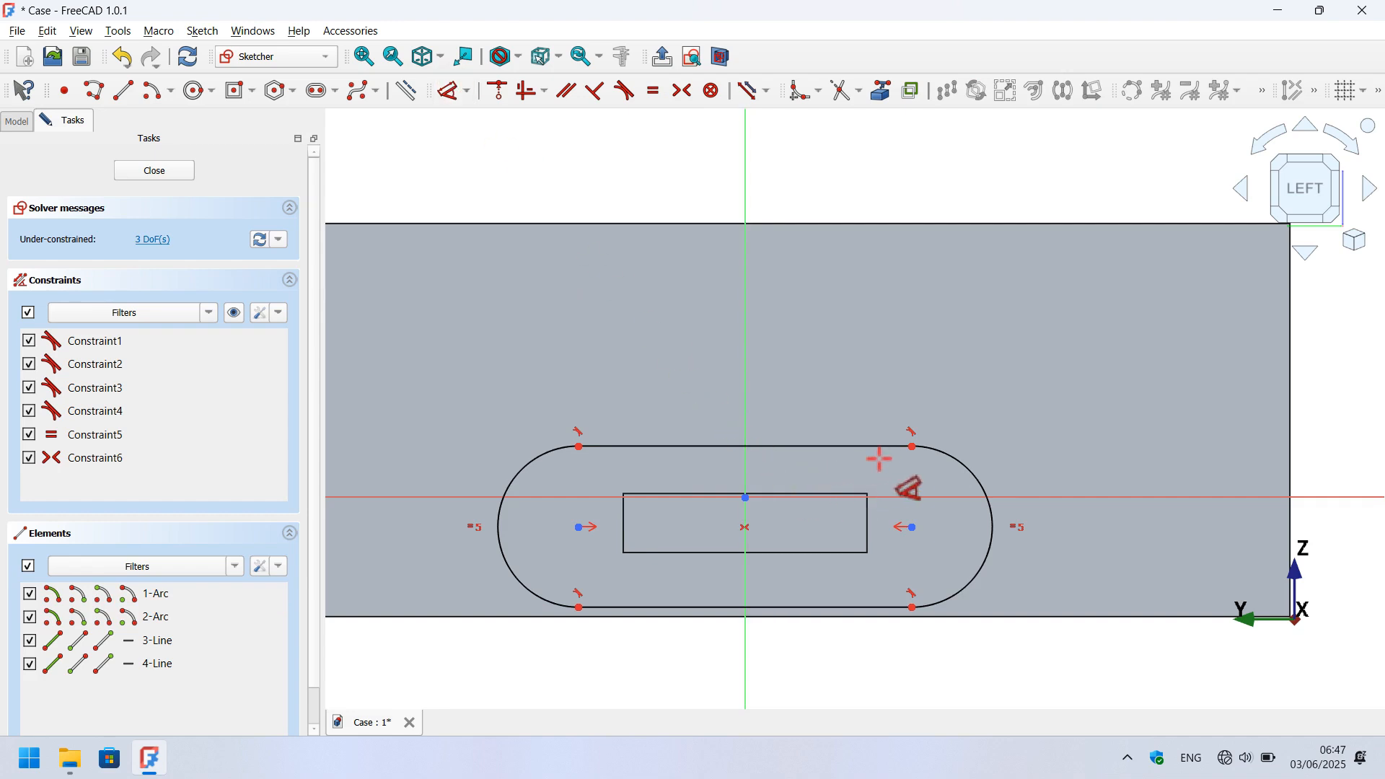
pyautogui.click(817, 440)
pyautogui.click(815, 353)
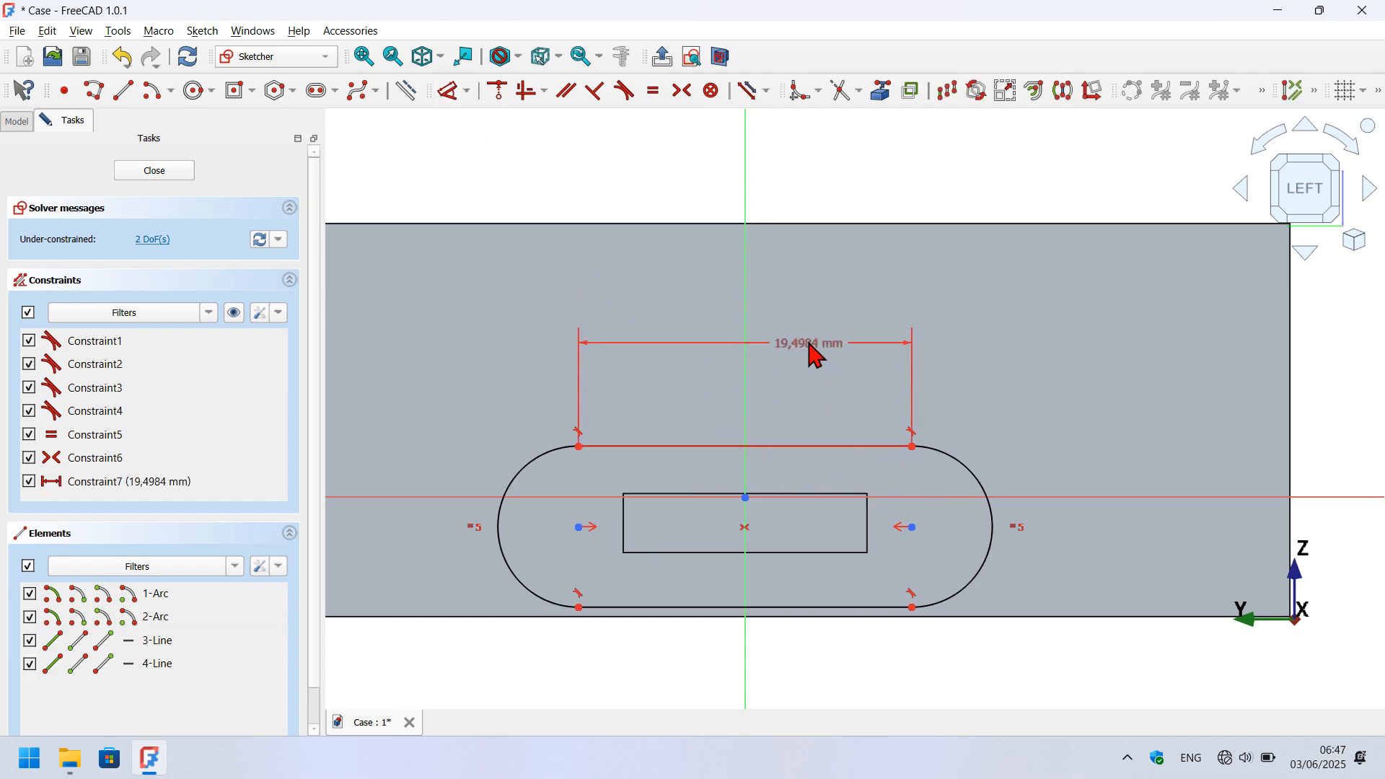
pyautogui.write('18')
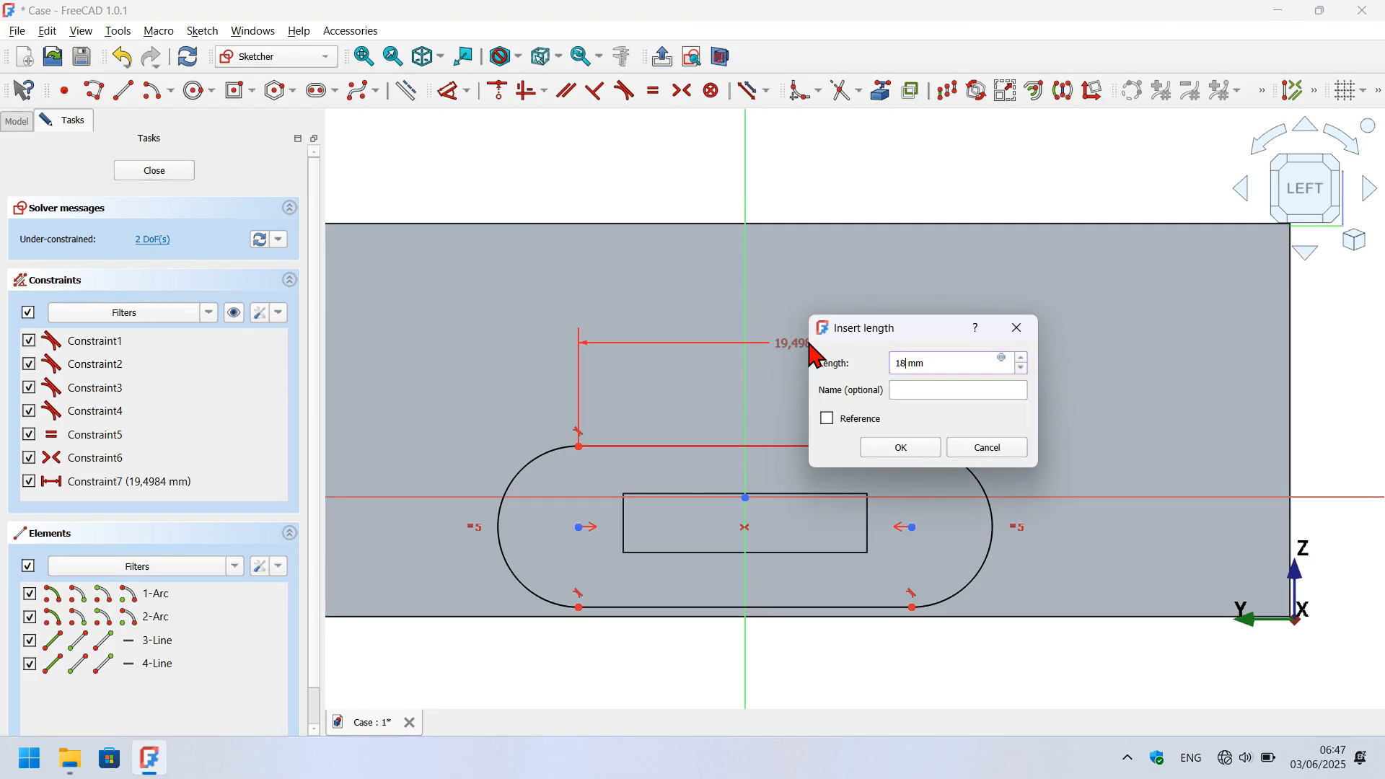
pyautogui.write('8')
pyautogui.press('Return')
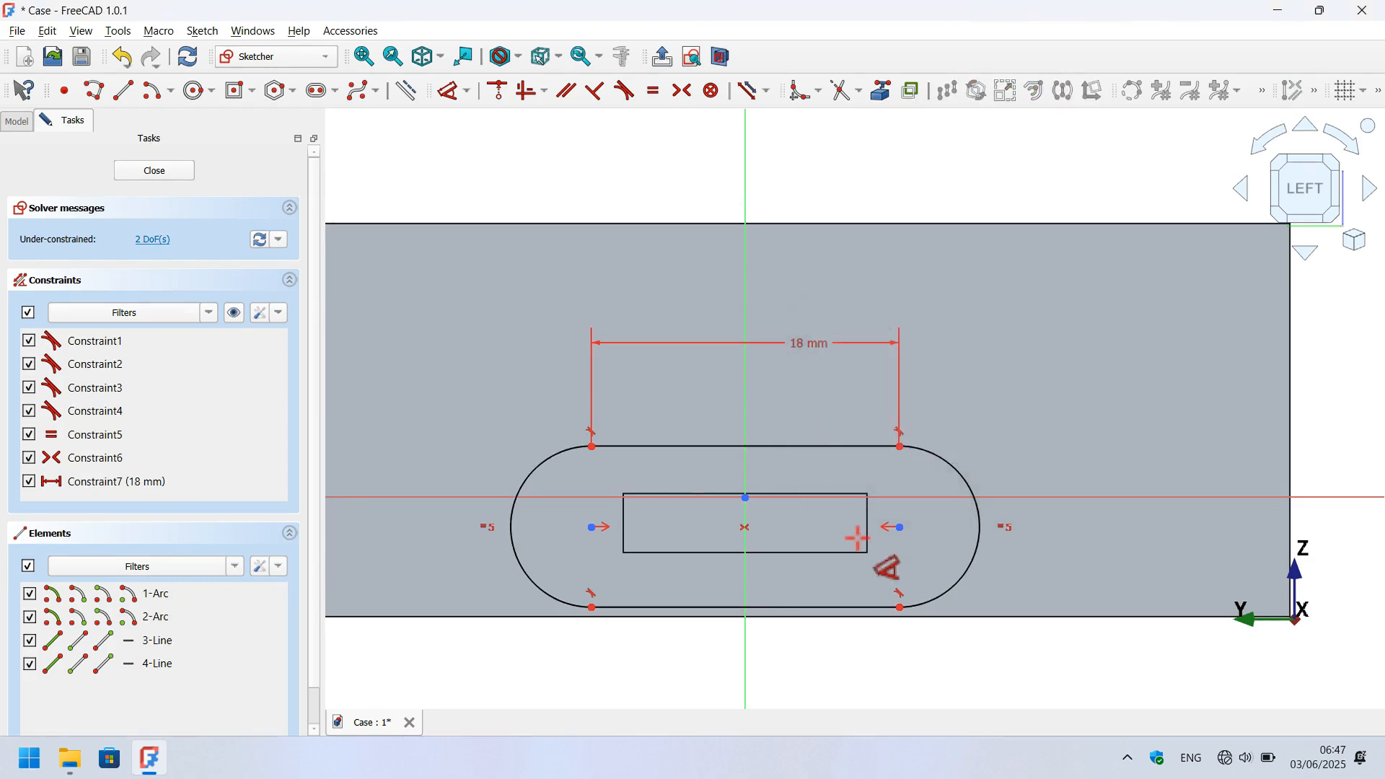
# Set the radius of the left-wall slot's right end arc to 5 mm.
pyautogui.click(952, 469)
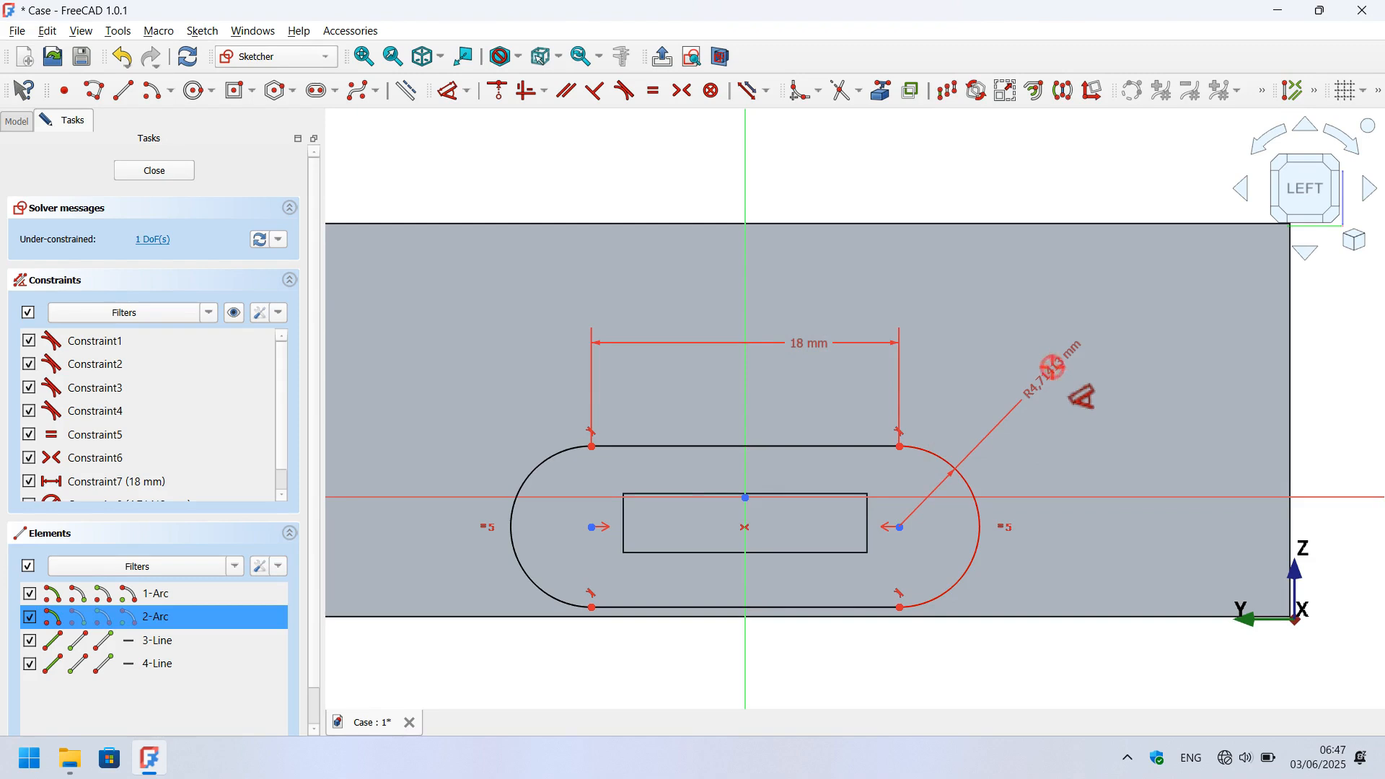
pyautogui.click(1054, 368)
pyautogui.press('Return')
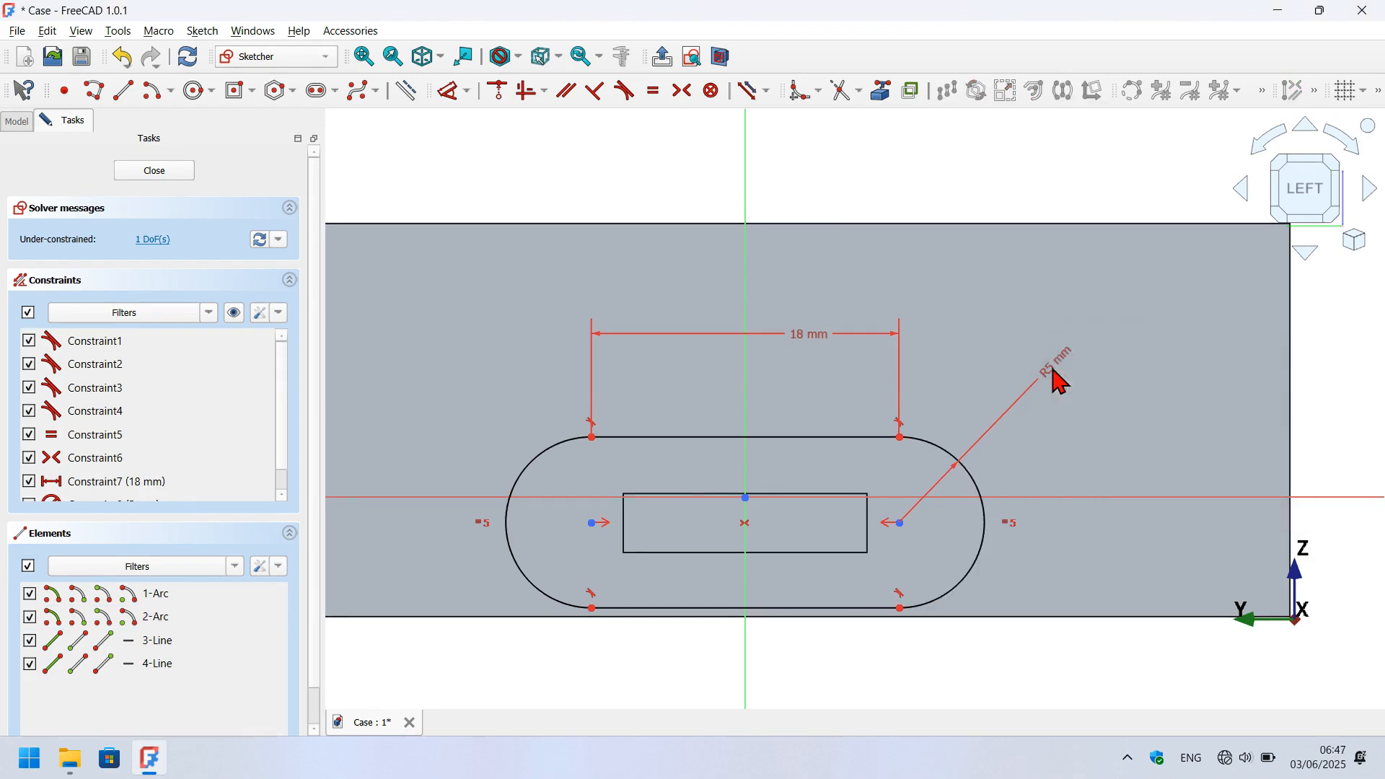
# Set the vertical distance from the slot's right arc centre to the horizontal axis to 1.35 mm and finish the sketch.
pyautogui.click(899, 521)
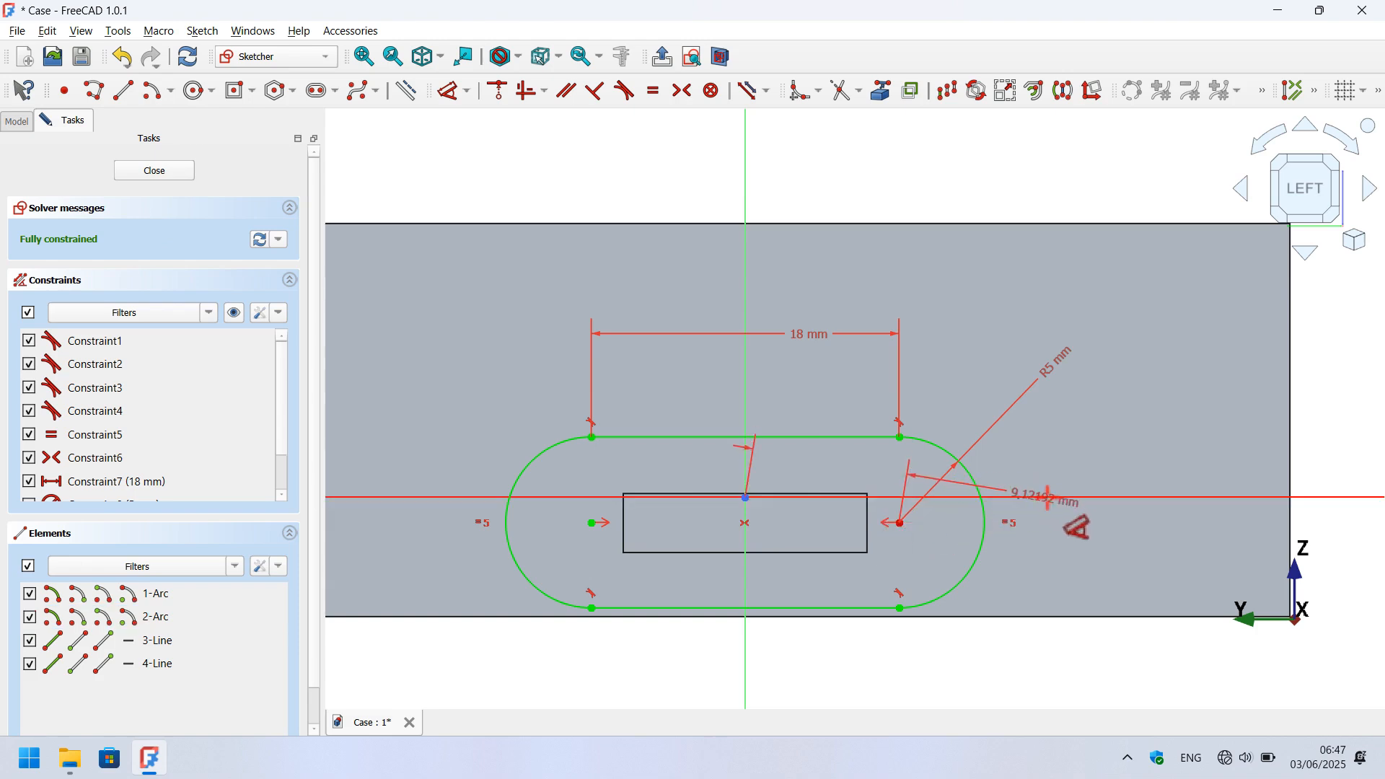
pyautogui.click(1107, 418)
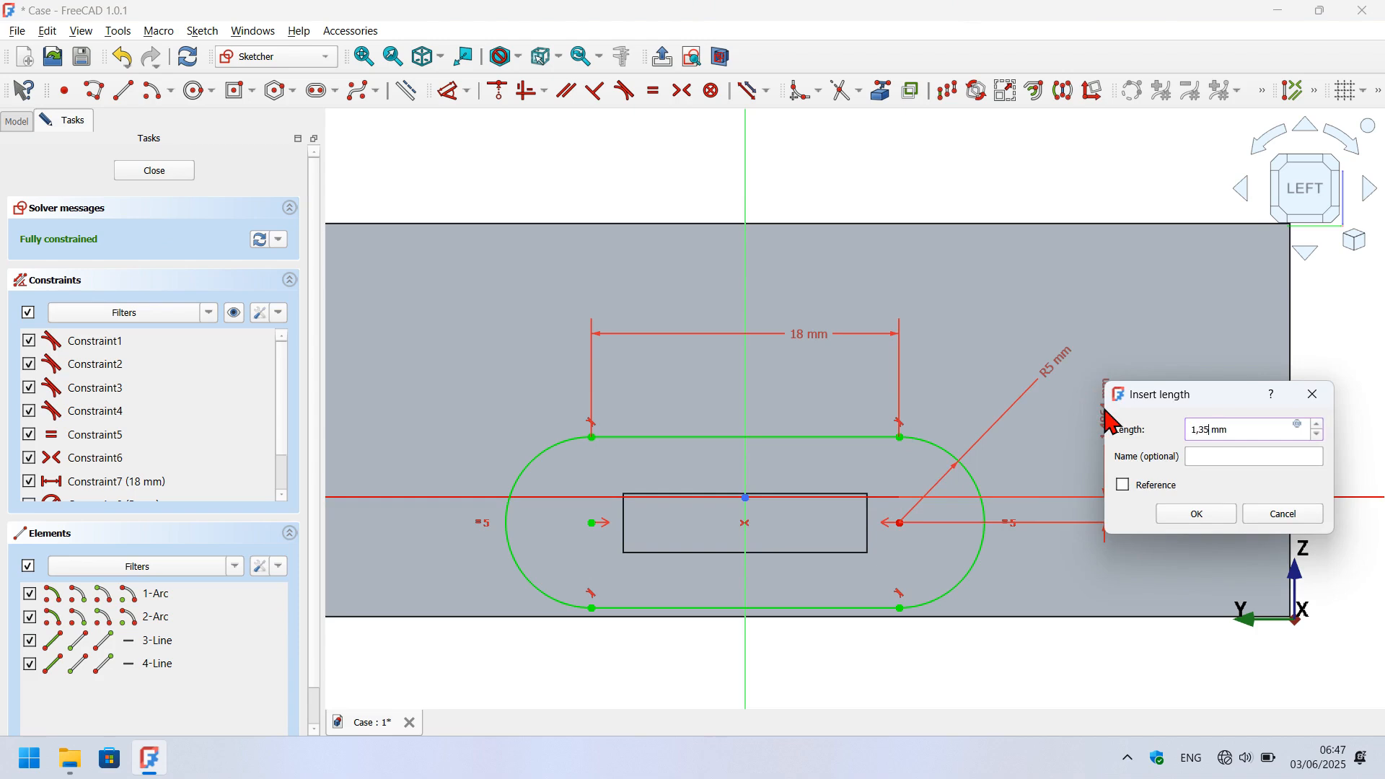
pyautogui.press('Return')
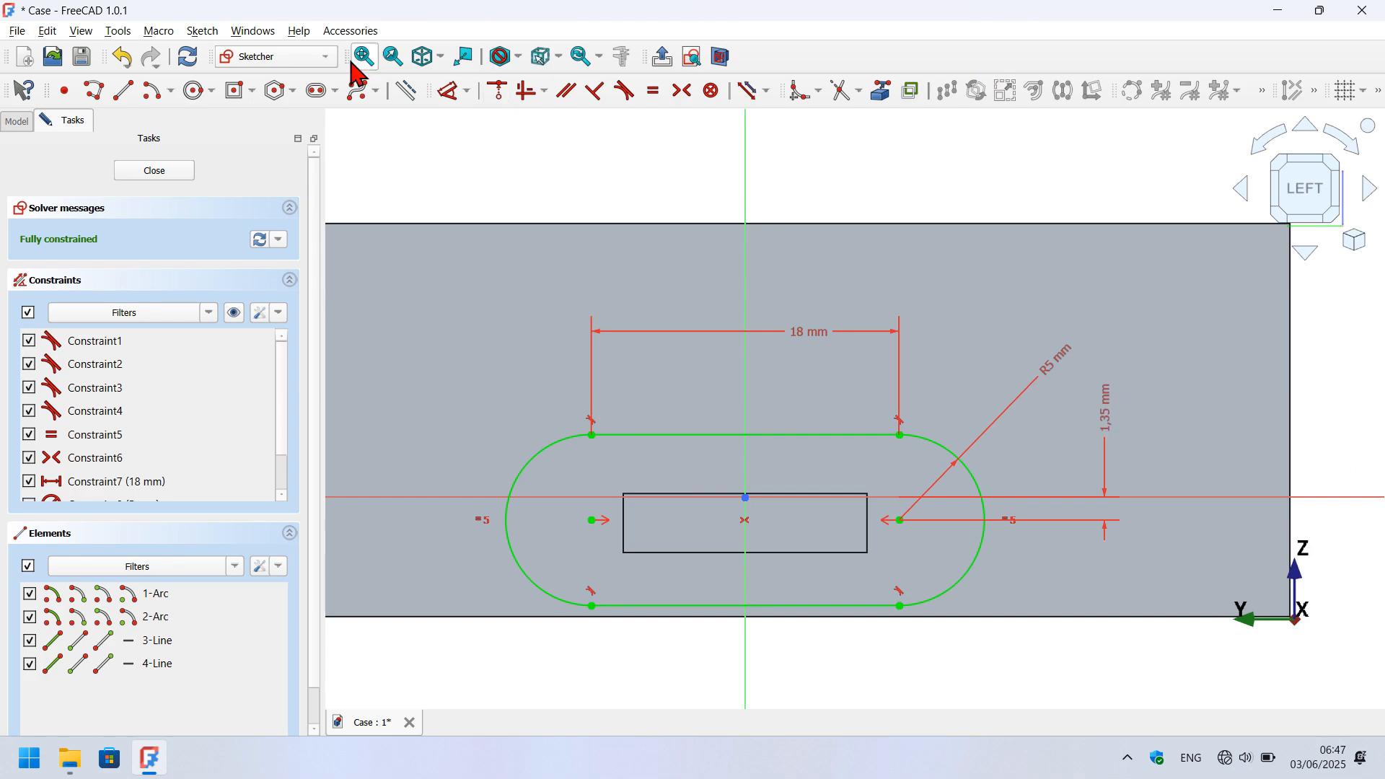
pyautogui.click(155, 171)
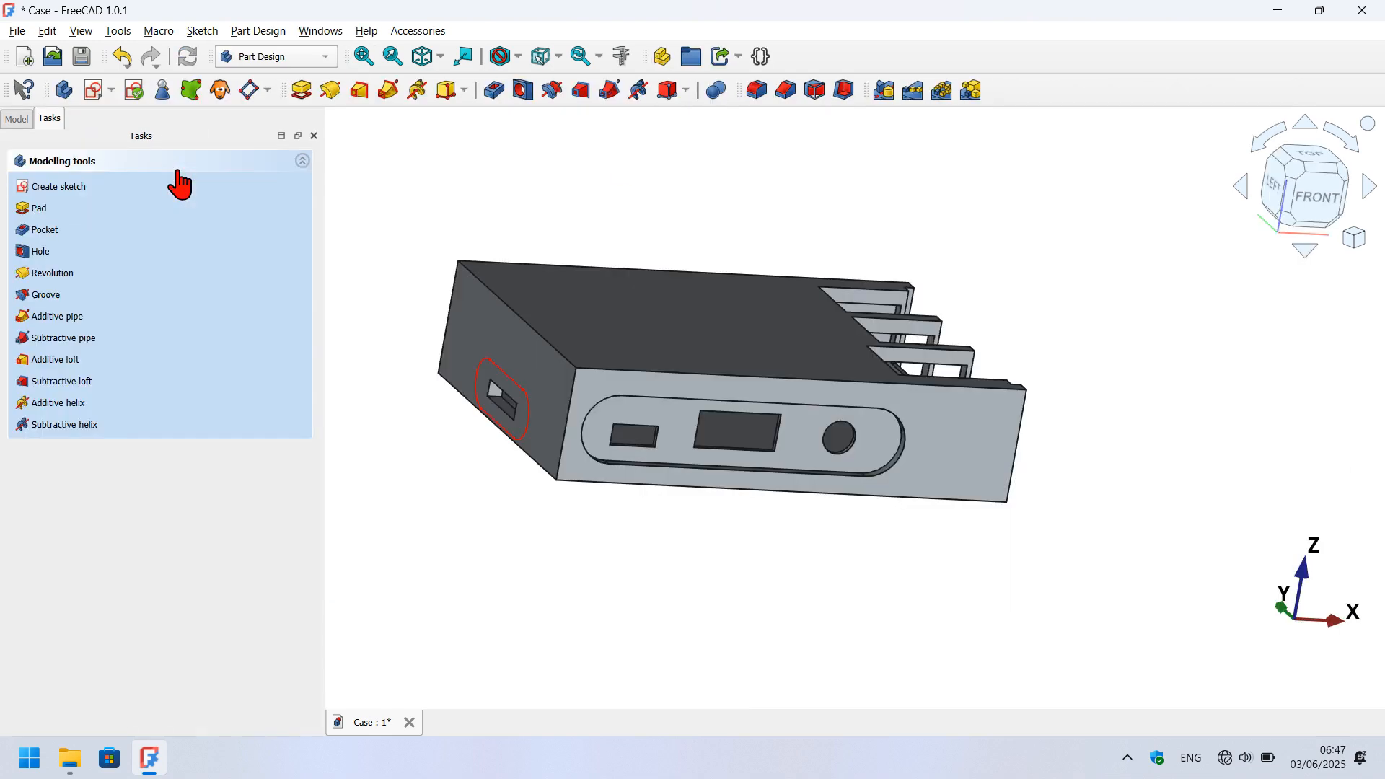
# Cut a shallow pocket from the slot sketch into the left wall, then save the document.
pyautogui.click(495, 91)
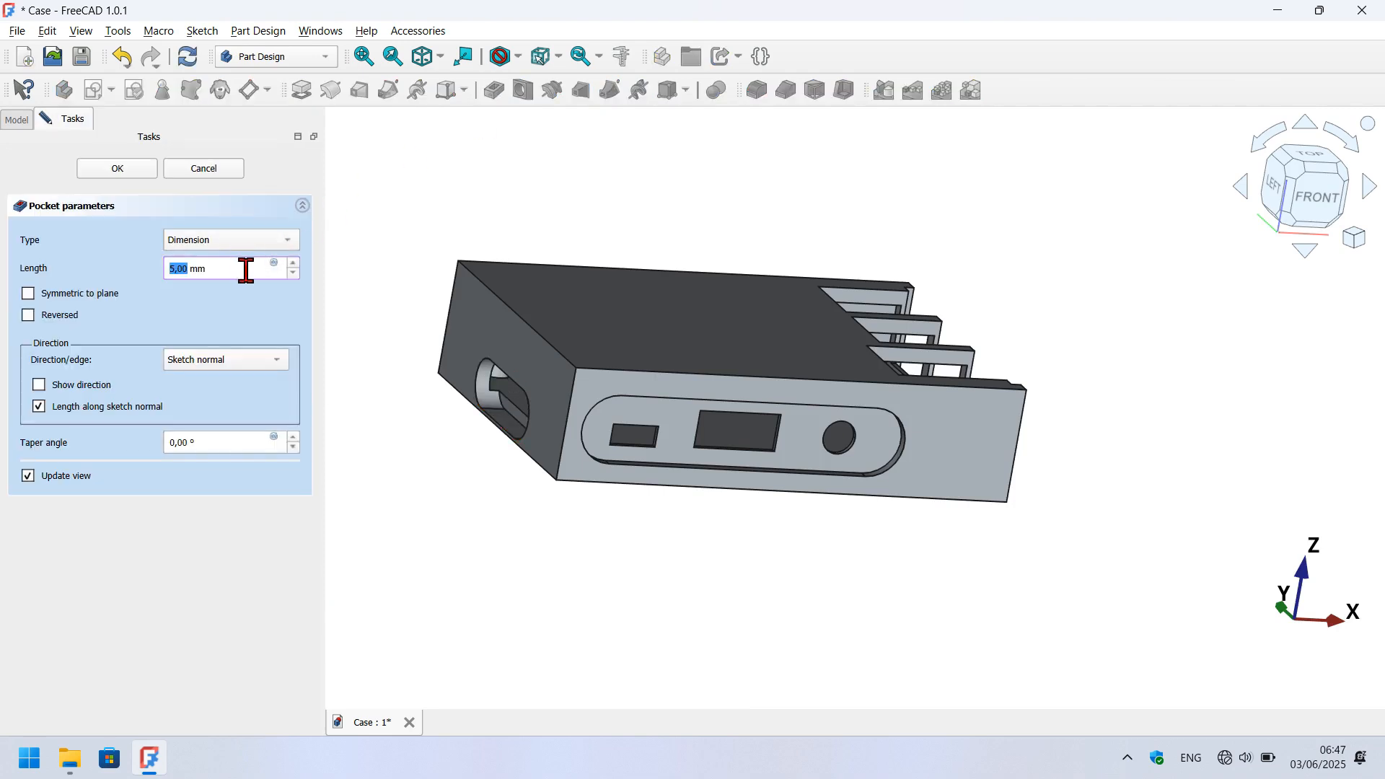
pyautogui.moveTo(247, 269); pyautogui.dragTo(119, 268)
pyautogui.press('Return')
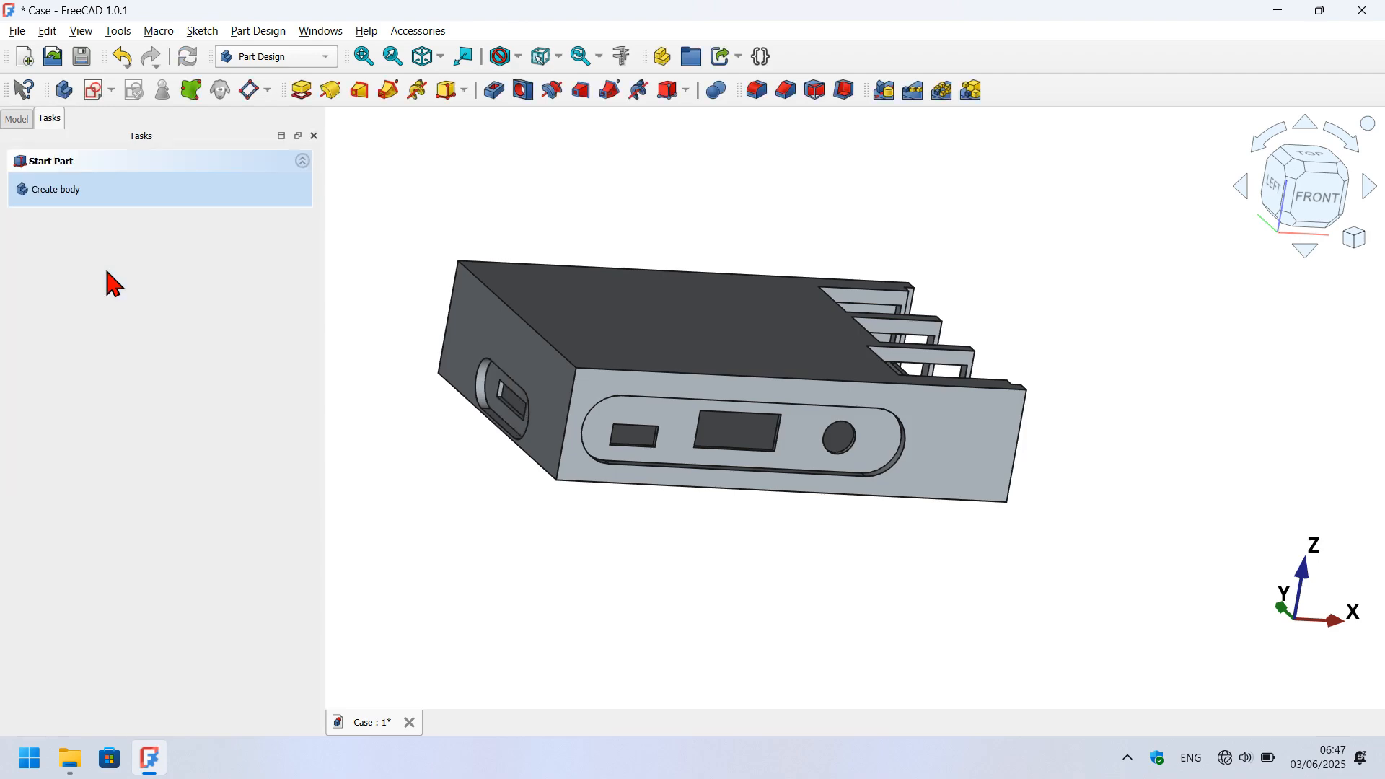
pyautogui.moveTo(476, 480); pyautogui.dragTo(564, 484, button='middle')
pyautogui.click(82, 56)
# Start a 1.5 mm equal-distance chamfer on the curved corner edge of the recess around the right-side port cutouts.
pyautogui.scroll(5, 1134, 438)
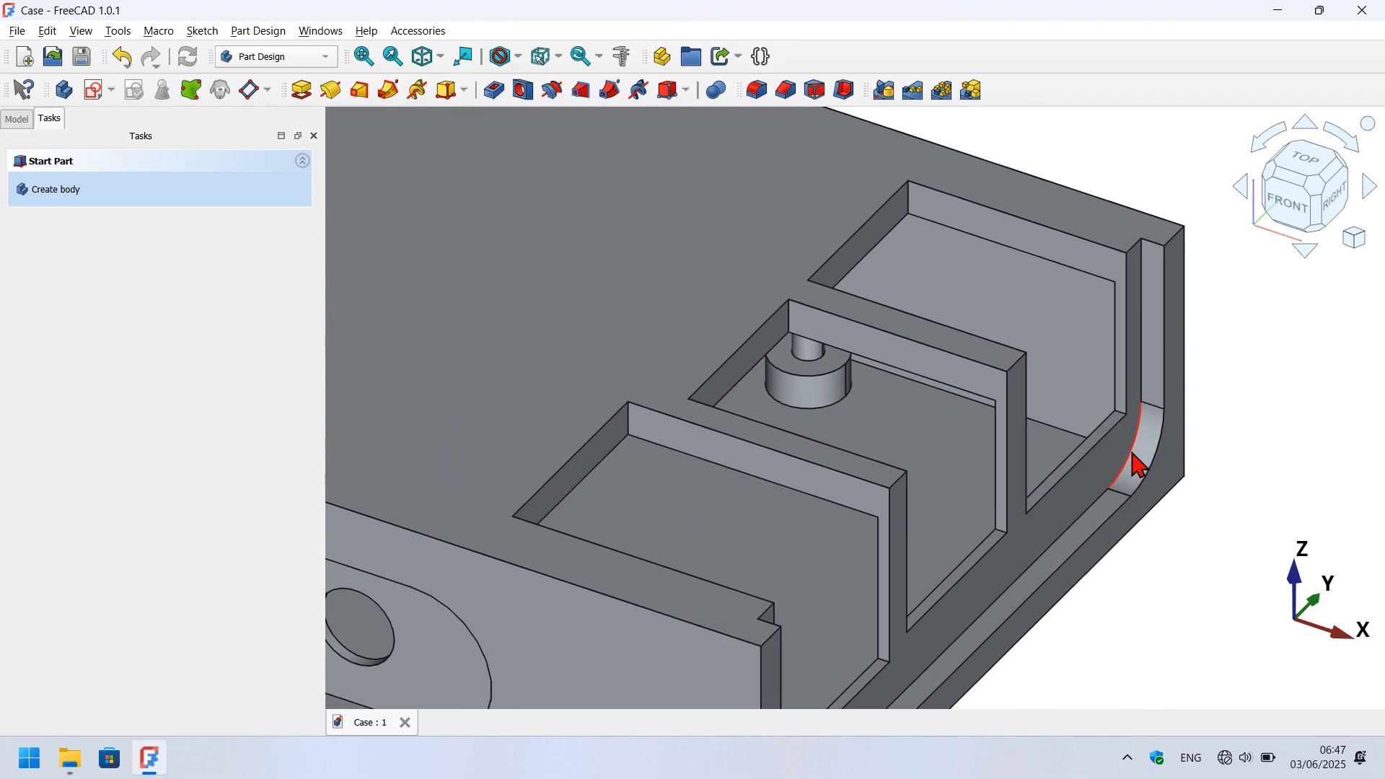
pyautogui.click(1138, 469)
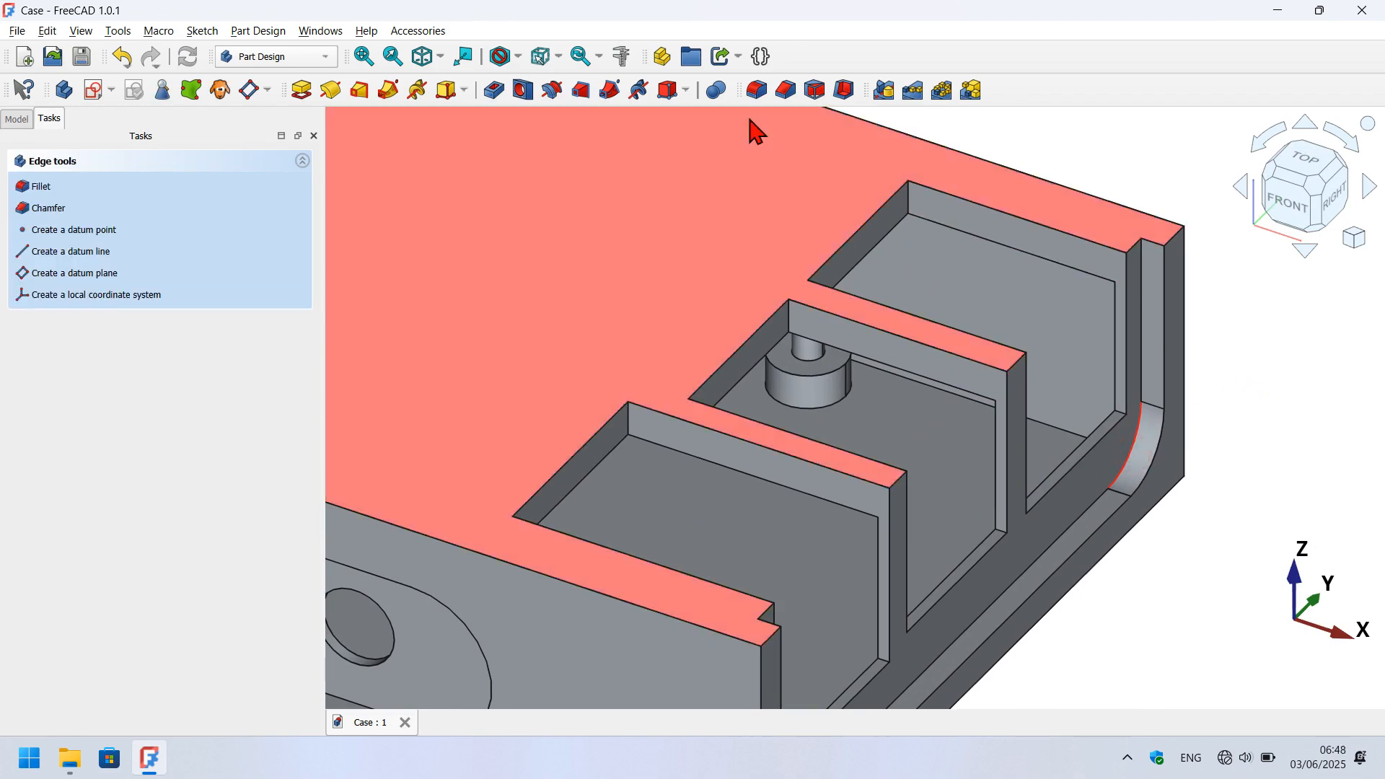
pyautogui.click(788, 90)
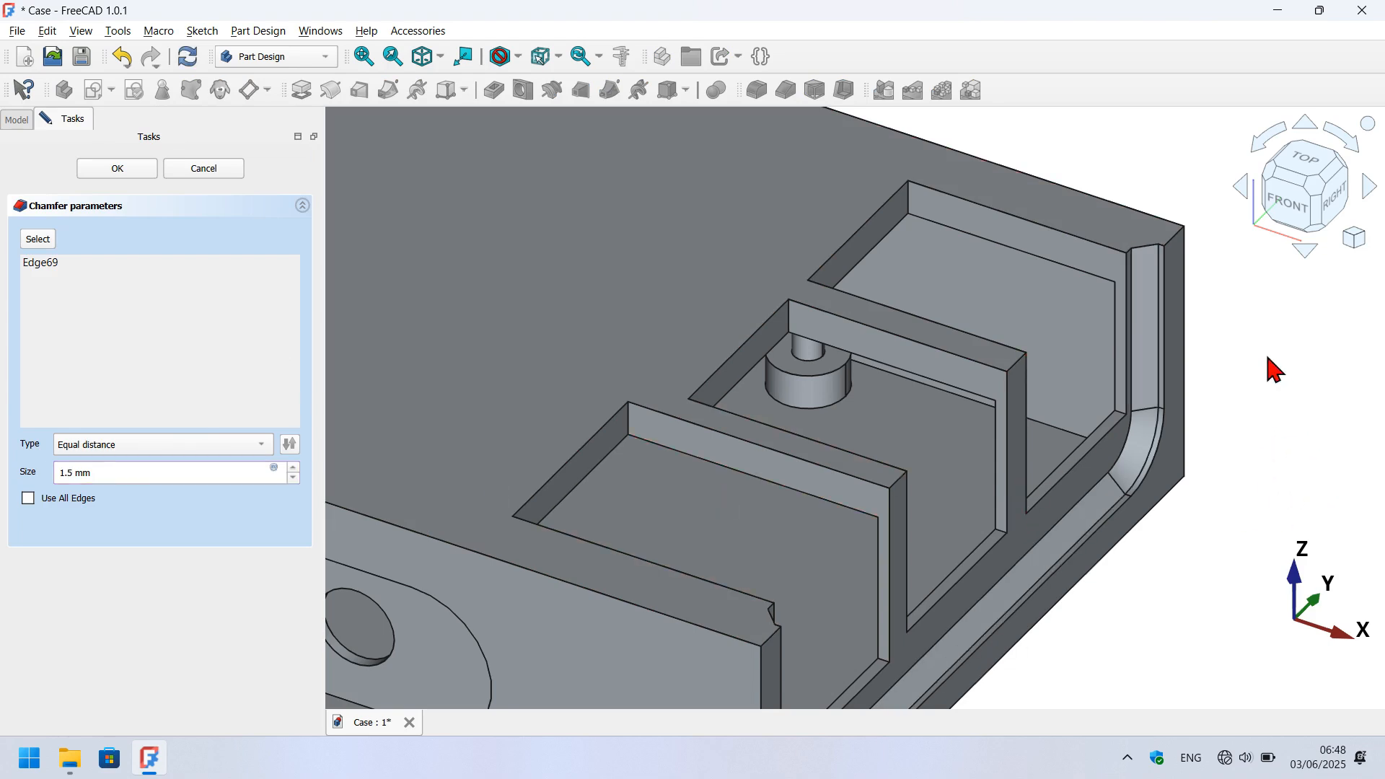
# Add the rim edges of the front-wall and left-wall recesses to the 1.5 mm equal-distance chamfer and apply it.
pyautogui.scroll(-3, 1272, 369)
pyautogui.click(39, 240)
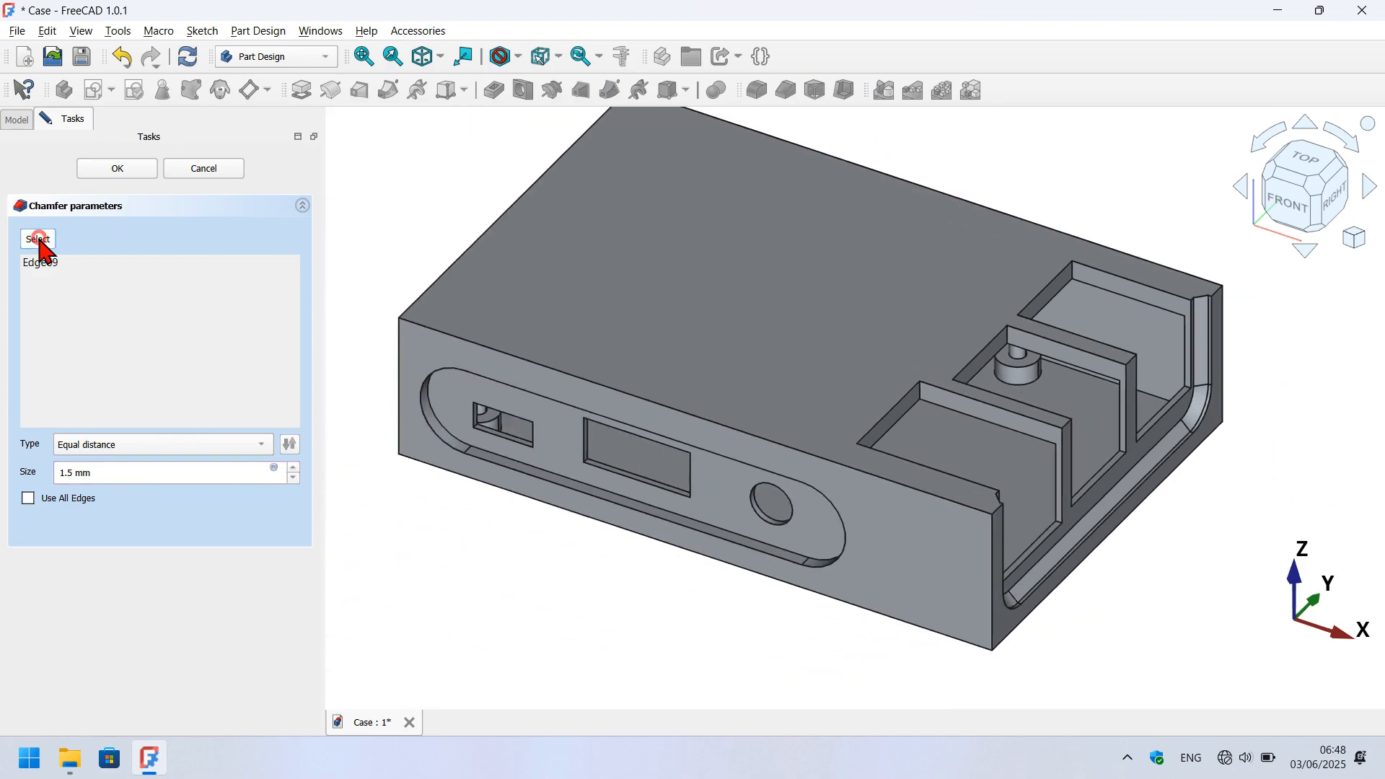
pyautogui.click(455, 450)
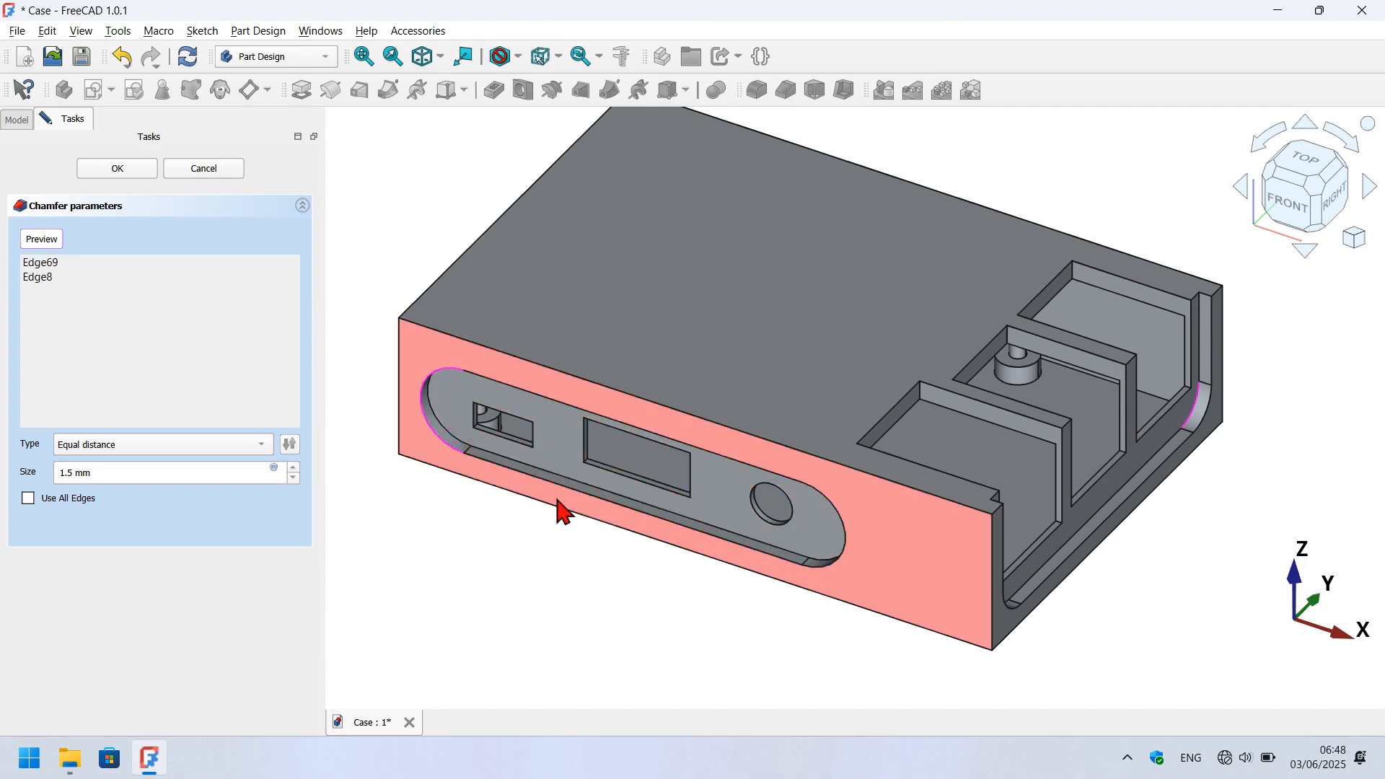
pyautogui.scroll(-3, 663, 559)
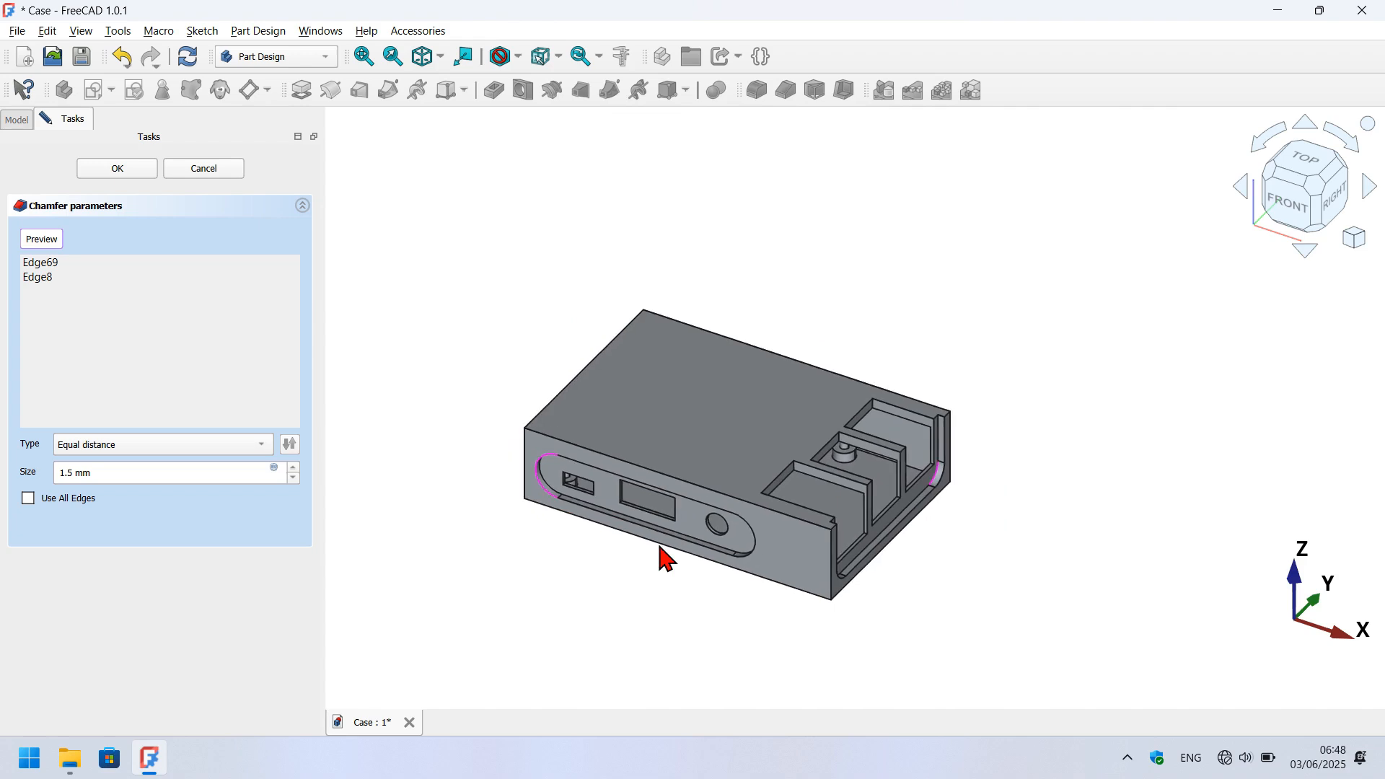
pyautogui.moveTo(485, 513); pyautogui.dragTo(717, 528, button='middle')
pyautogui.scroll(5, 437, 444)
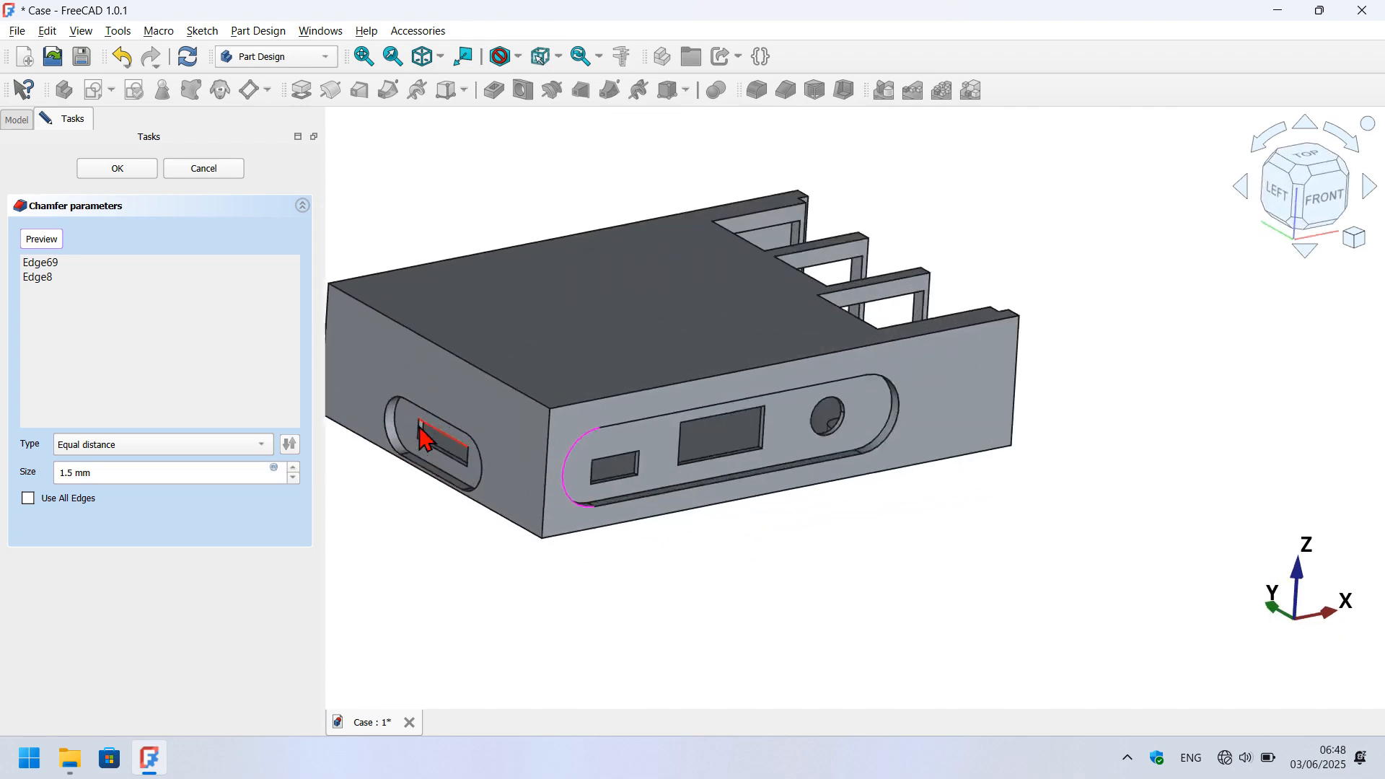
pyautogui.click(383, 432)
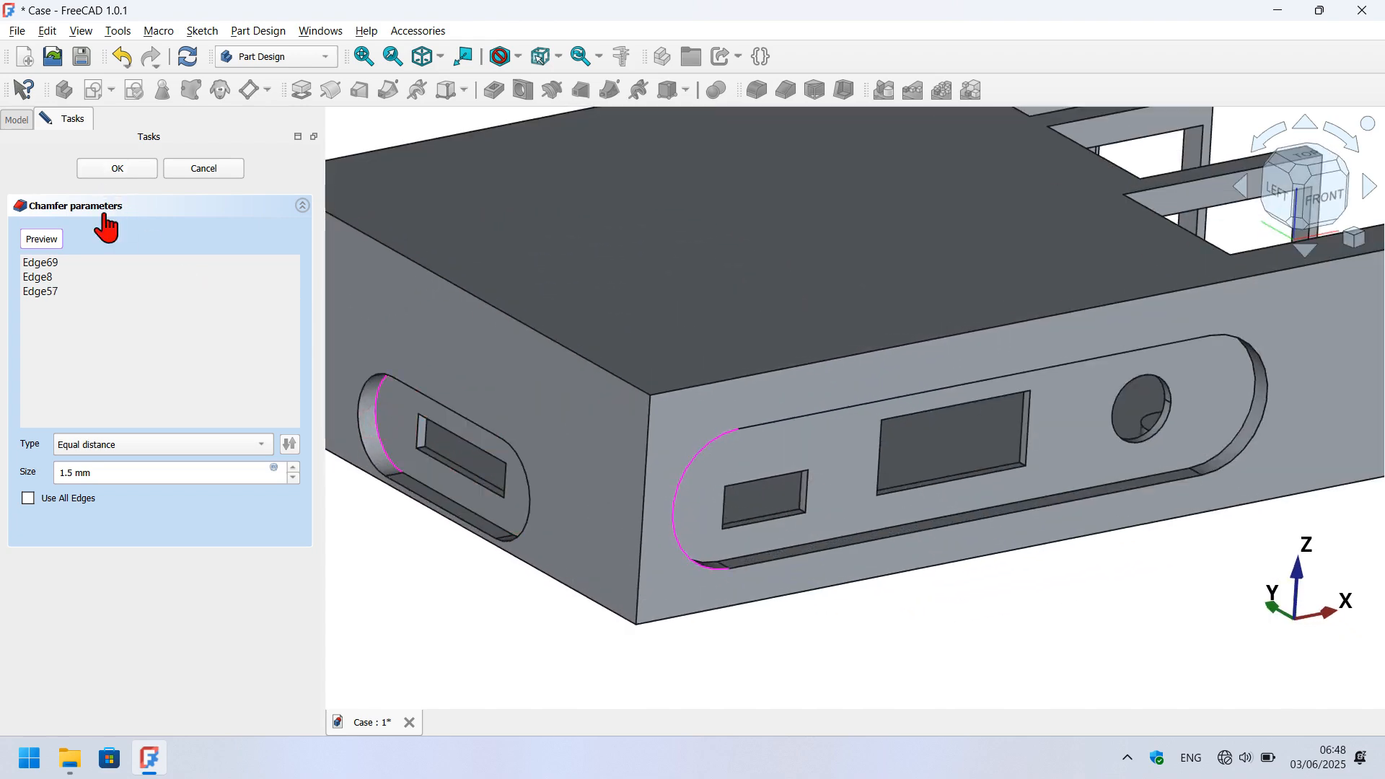
pyautogui.click(41, 239)
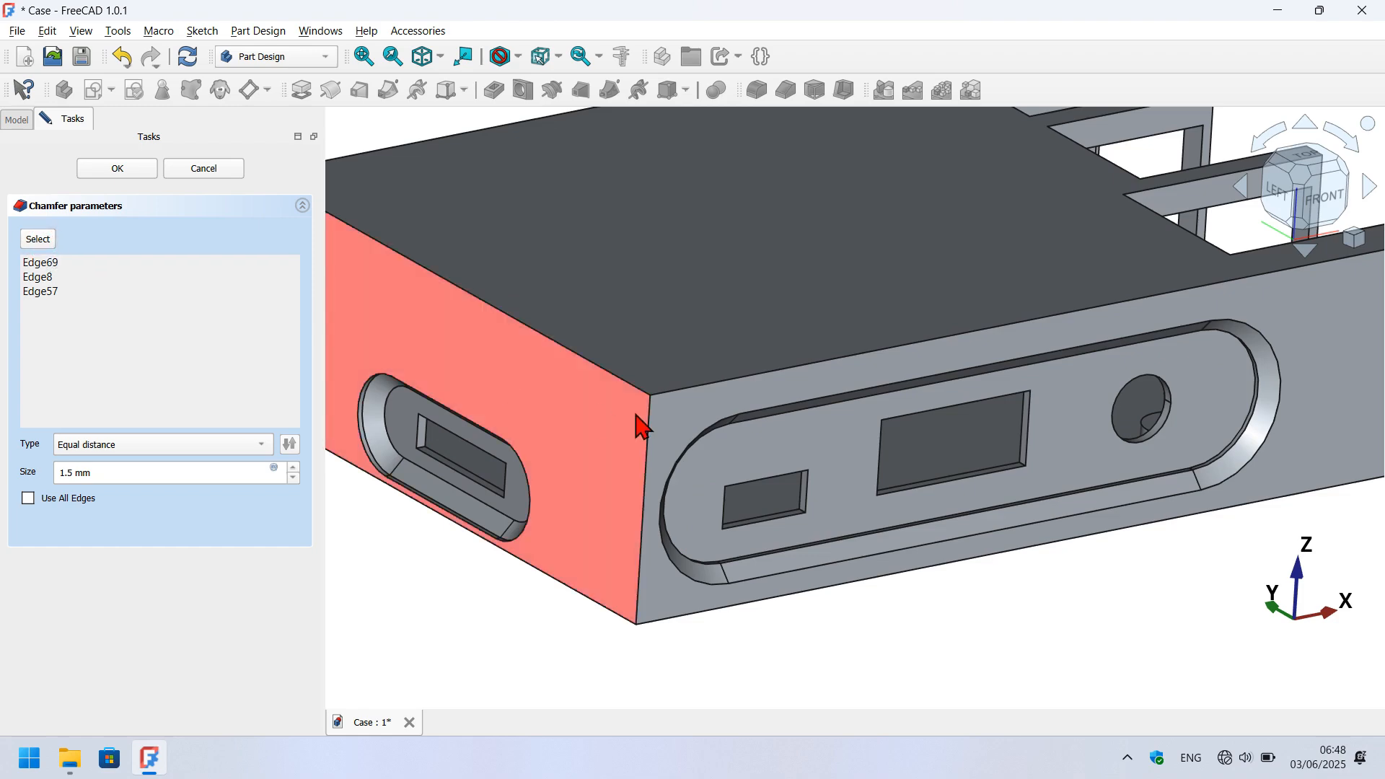
pyautogui.scroll(-2, 639, 416)
pyautogui.moveTo(993, 545); pyautogui.dragTo(841, 562, button='middle')
pyautogui.press('0')
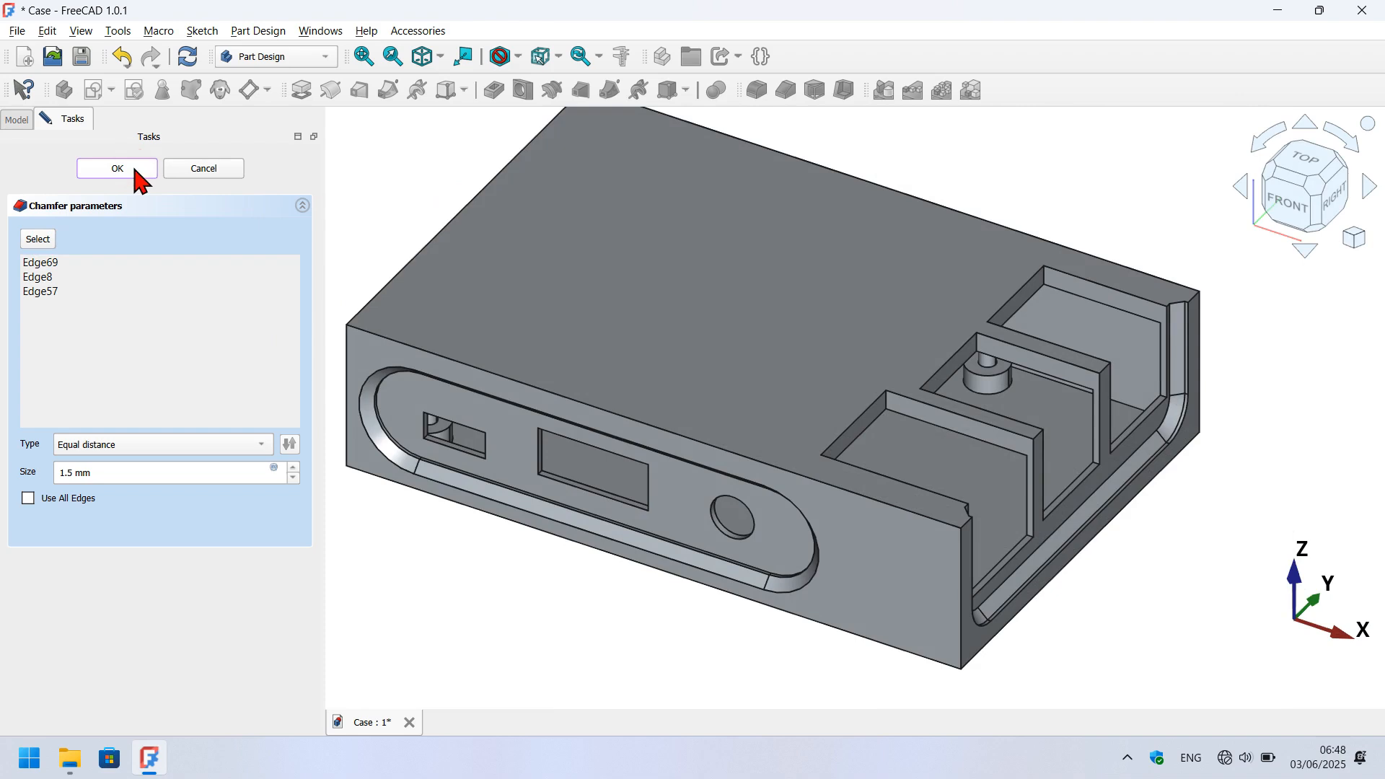
pyautogui.click(136, 172)
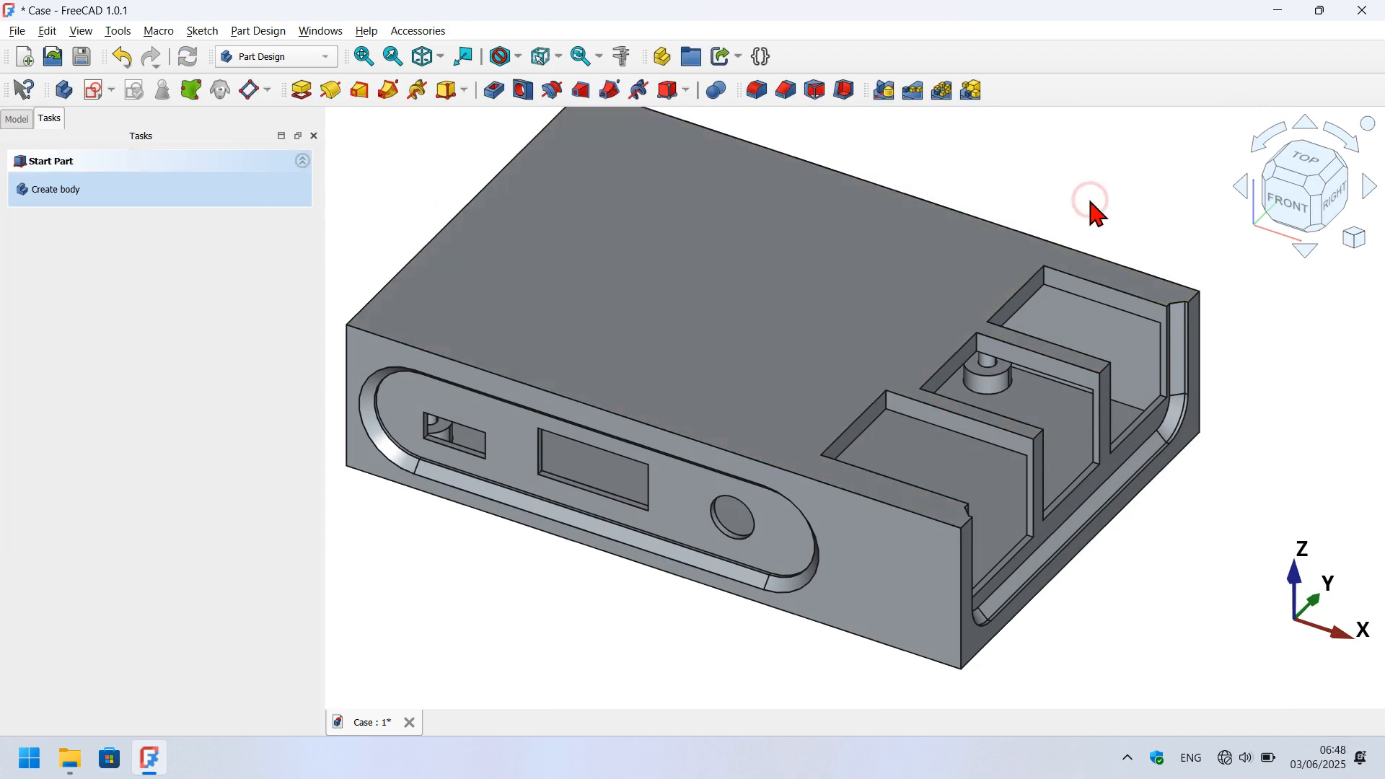
# Fillet the four long upper and lower outer edges of the case's front and rear walls with a 1 mm radius.
pyautogui.press('v')
pyautogui.press('f')
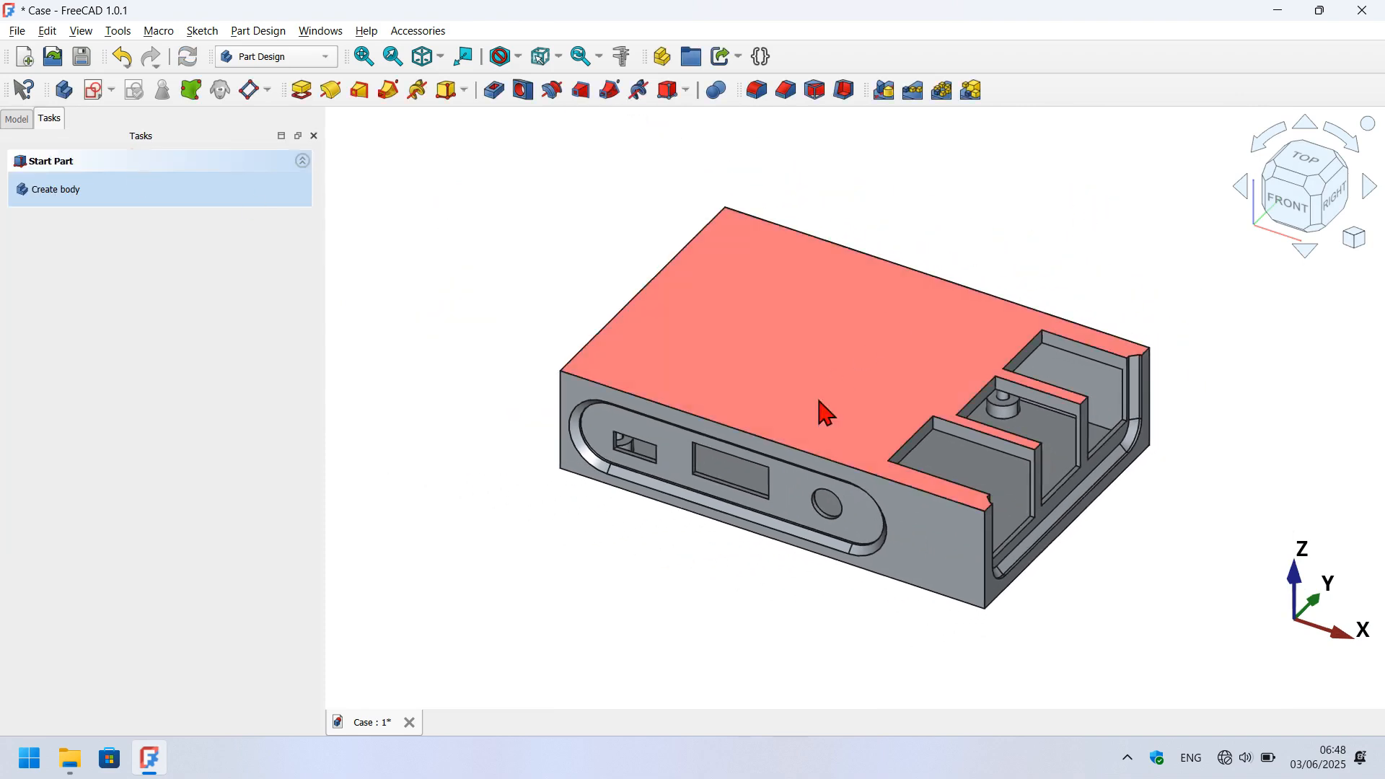
pyautogui.click(849, 467)
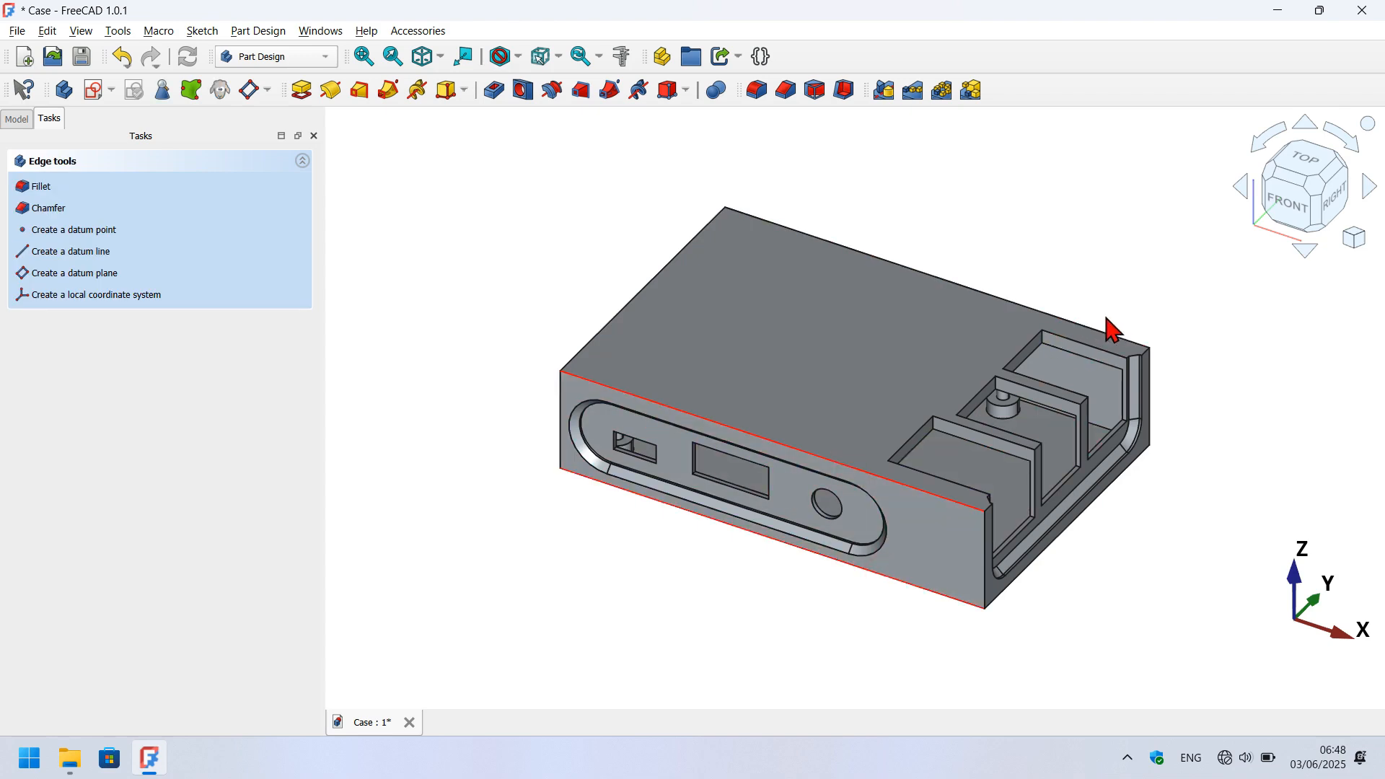
pyautogui.moveTo(1221, 494); pyautogui.dragTo(891, 486, button='middle')
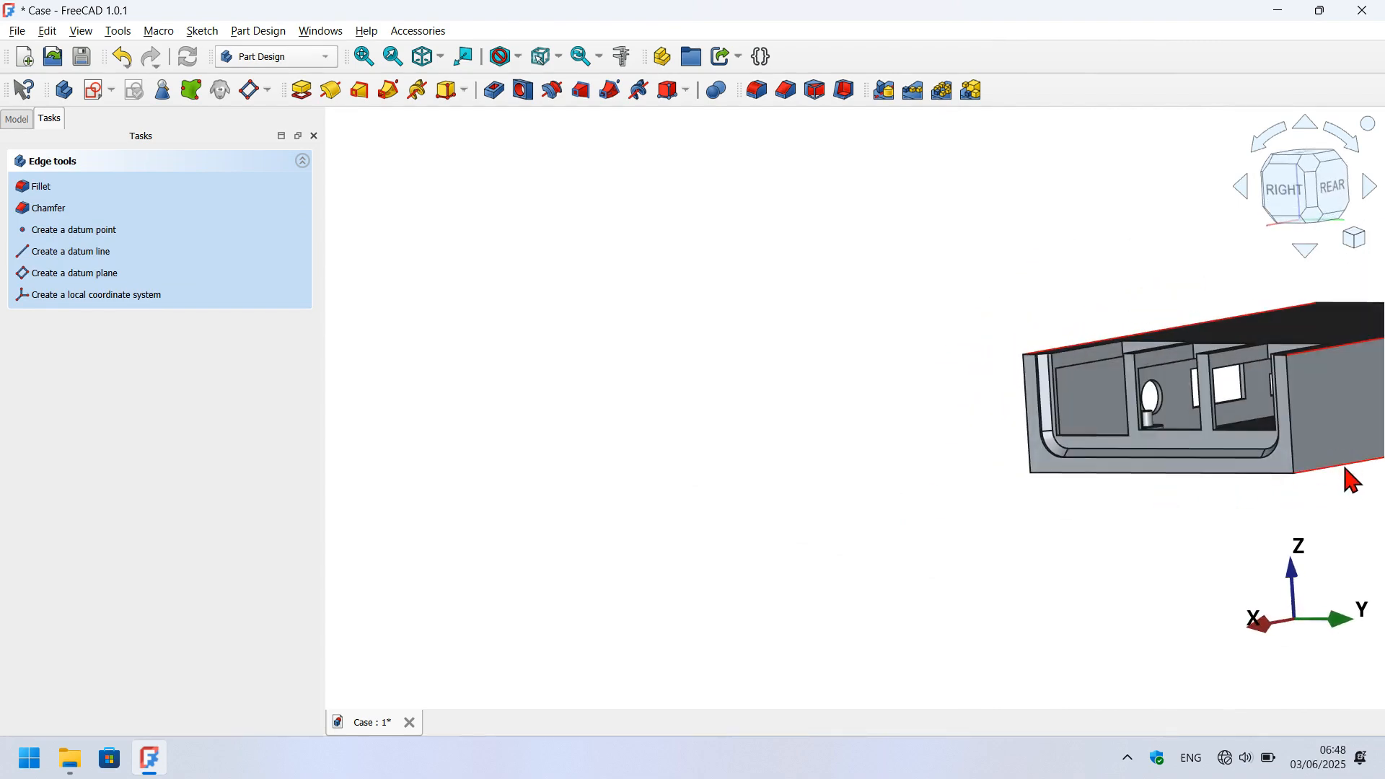
pyautogui.click(757, 92)
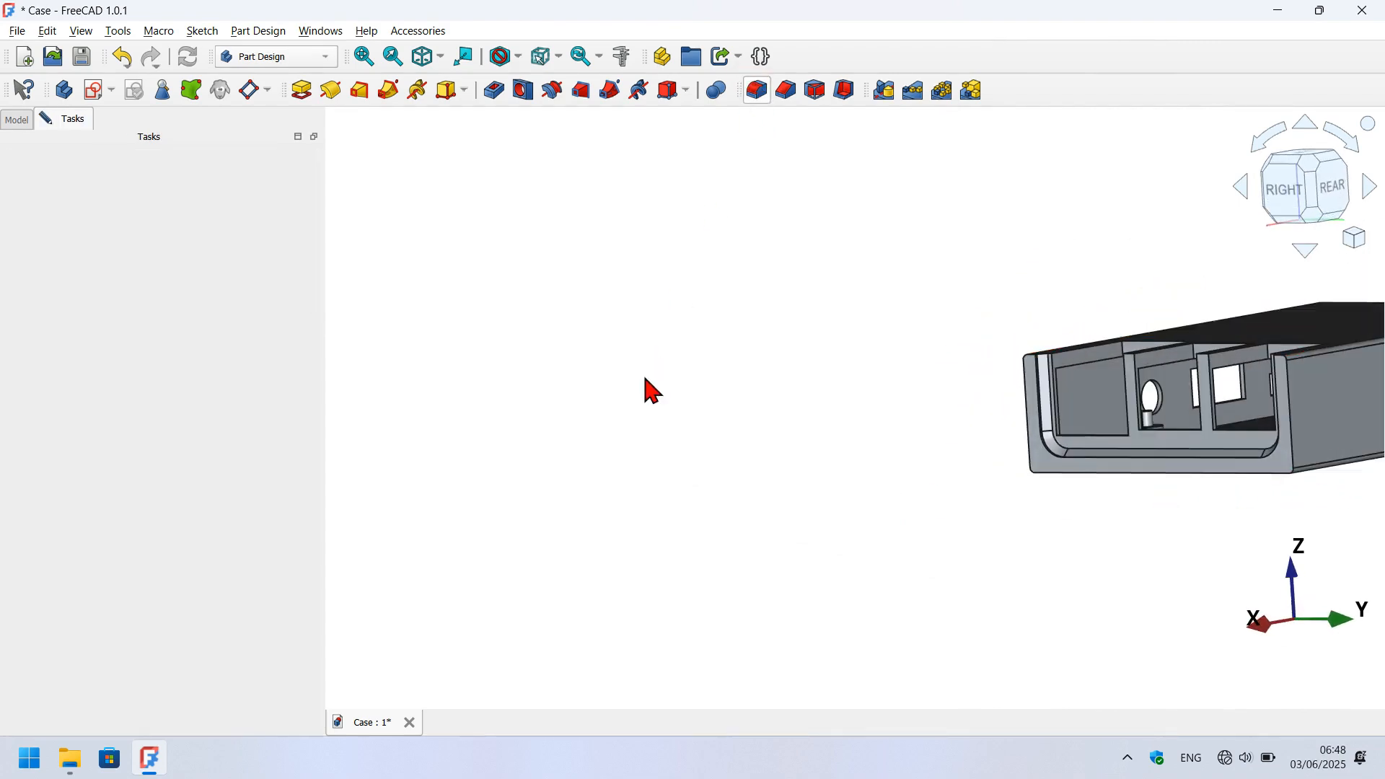
pyautogui.moveTo(646, 388); pyautogui.dragTo(912, 357, button='middle')
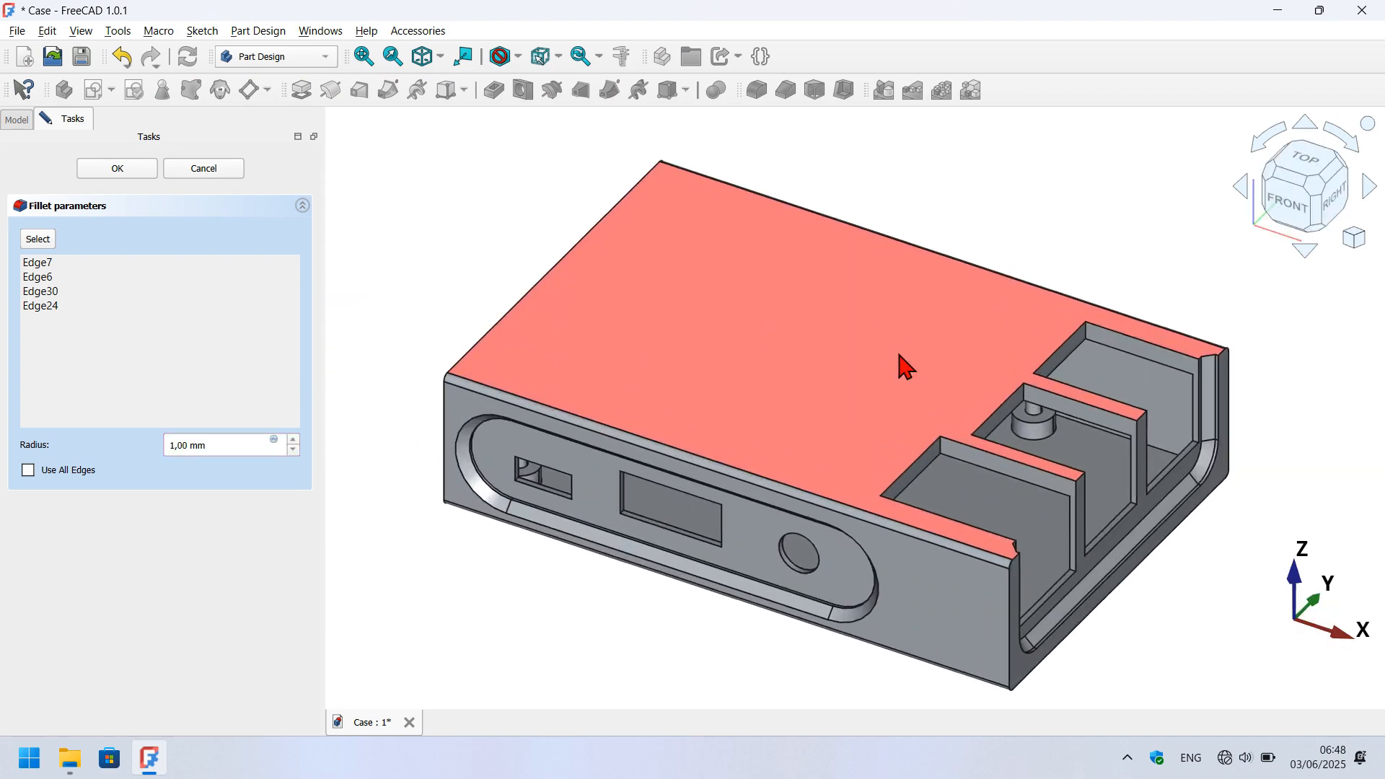
pyautogui.click(117, 170)
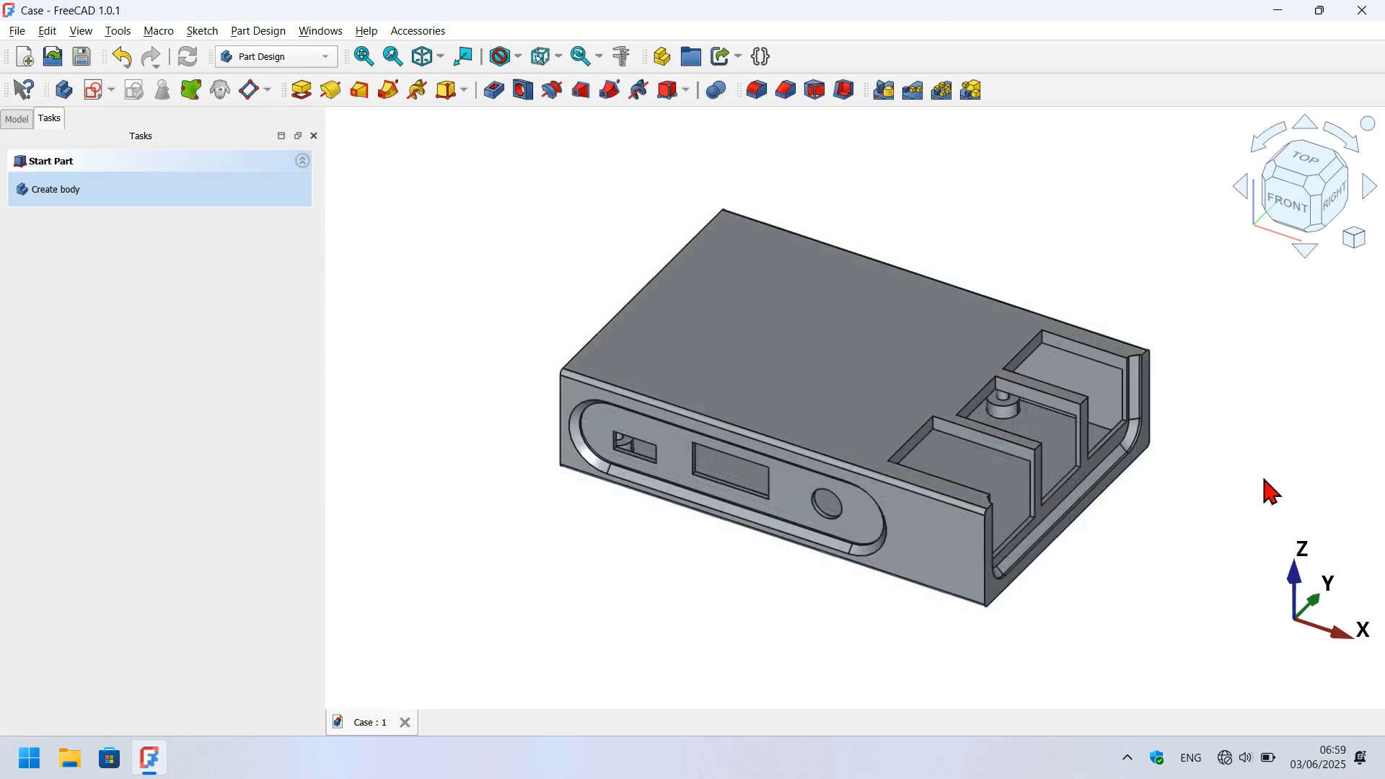
# Start a sketch on the XY plane with the section view on and draw an origin-centred rectangle surrounding the whole case outline.
pyautogui.click(87, 93)
pyautogui.click(757, 200)
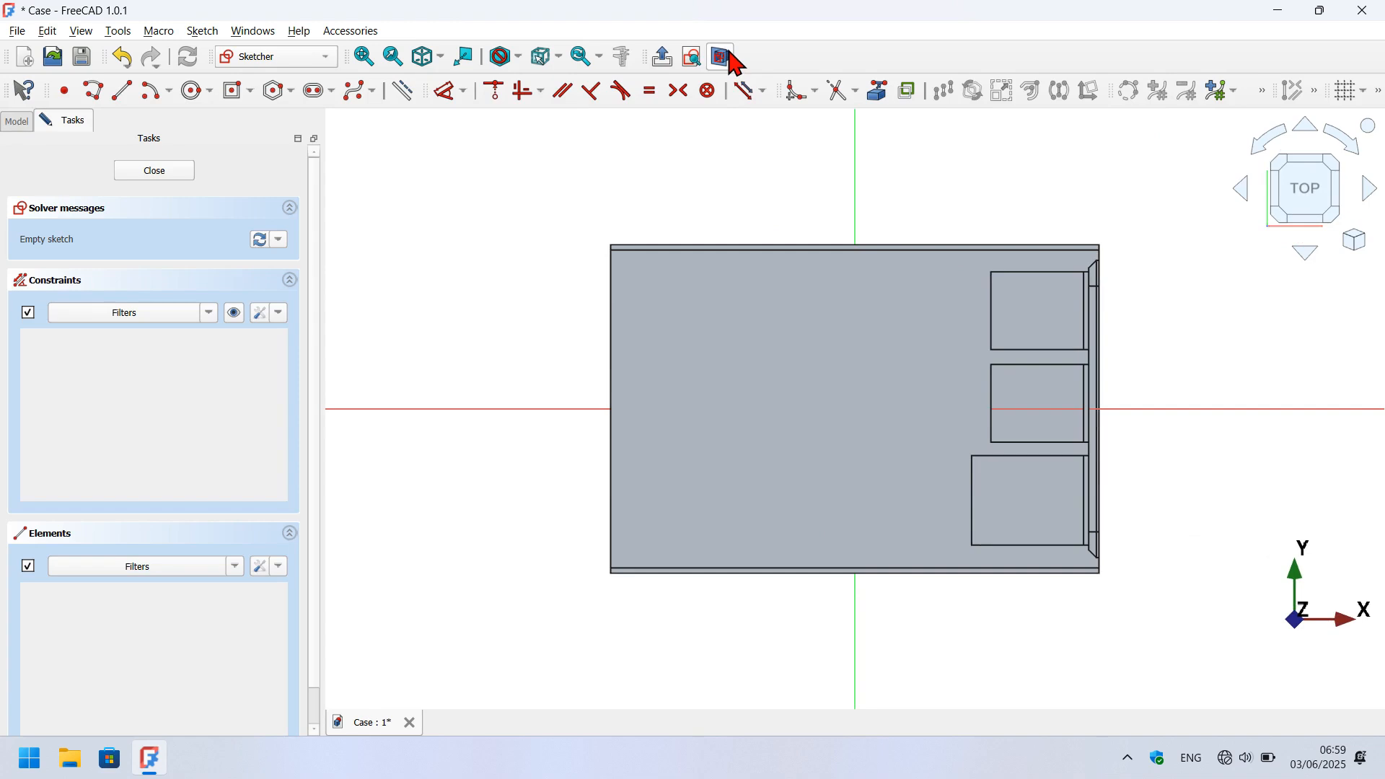
pyautogui.click(722, 56)
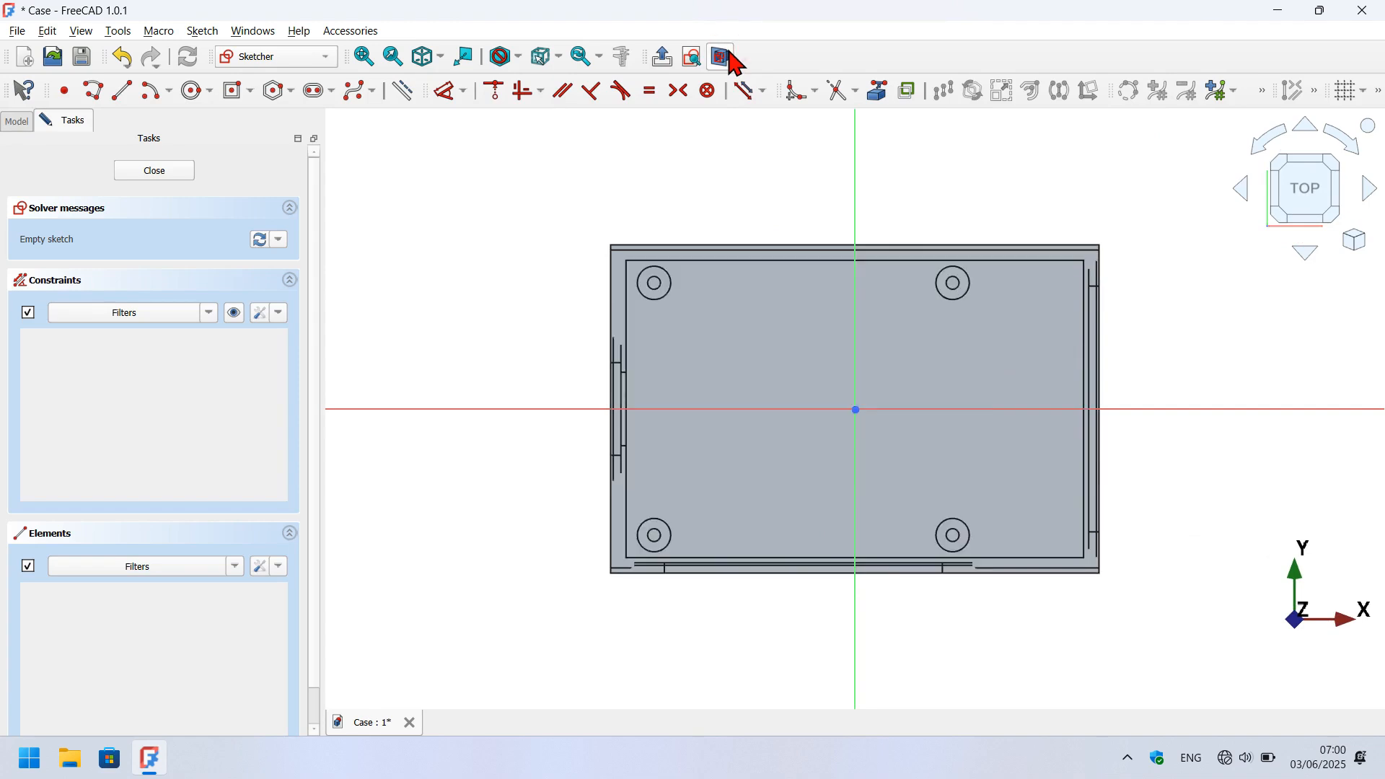
pyautogui.click(232, 92)
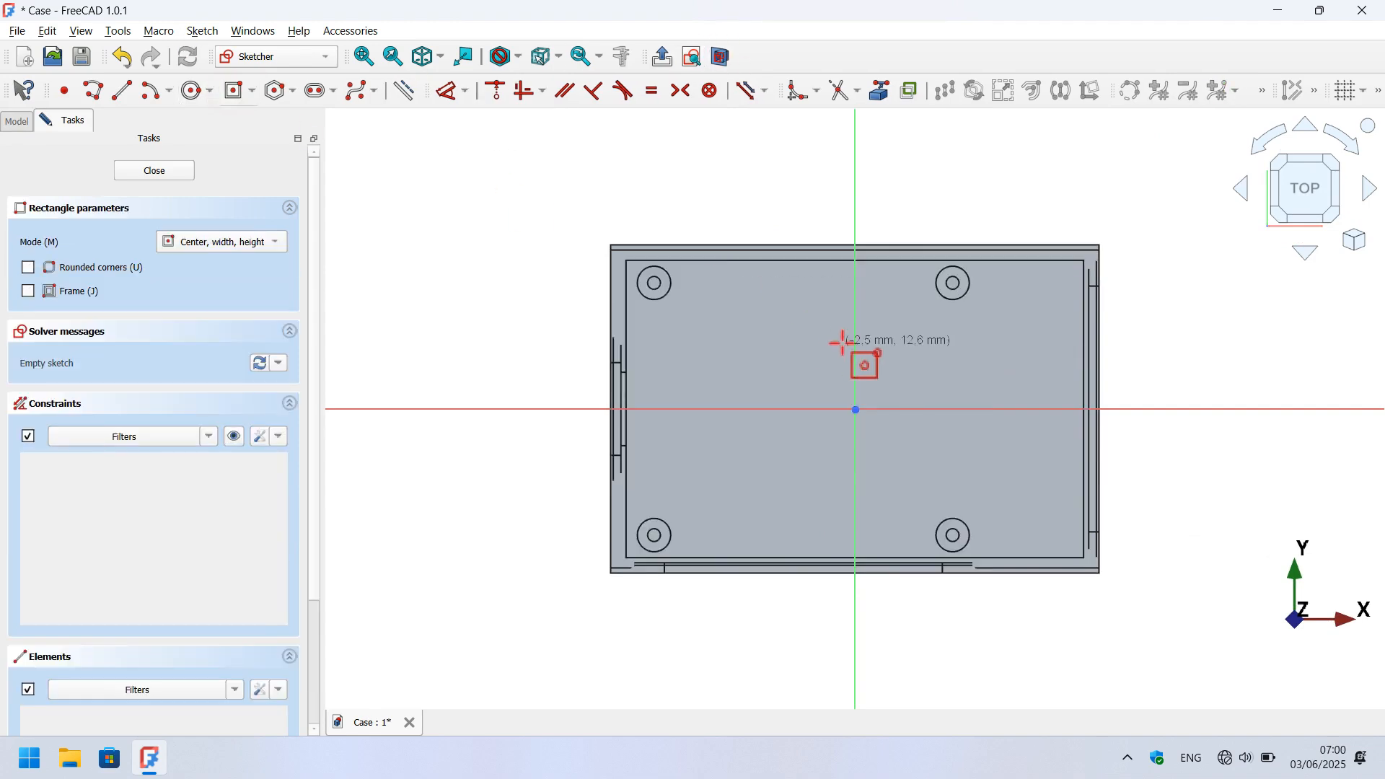
pyautogui.click(856, 409)
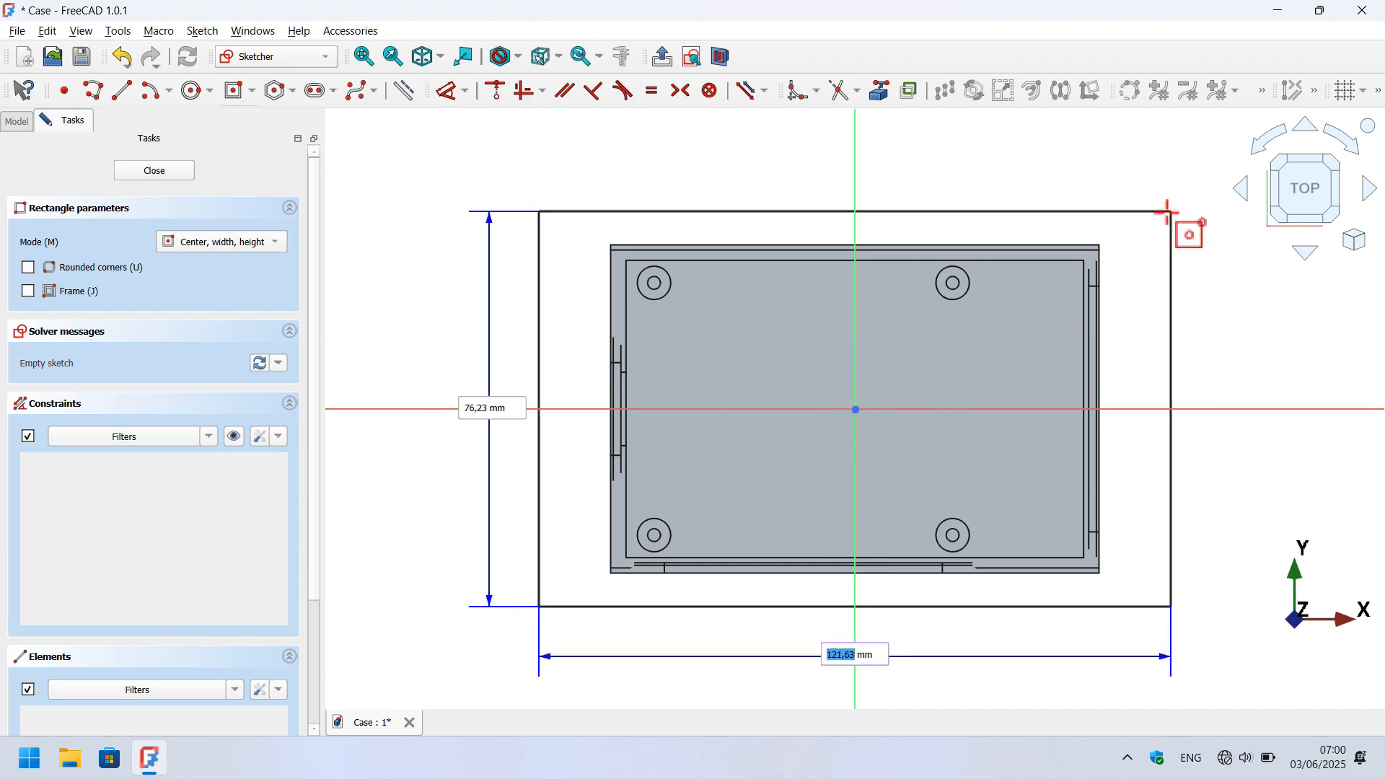
pyautogui.click(1158, 207)
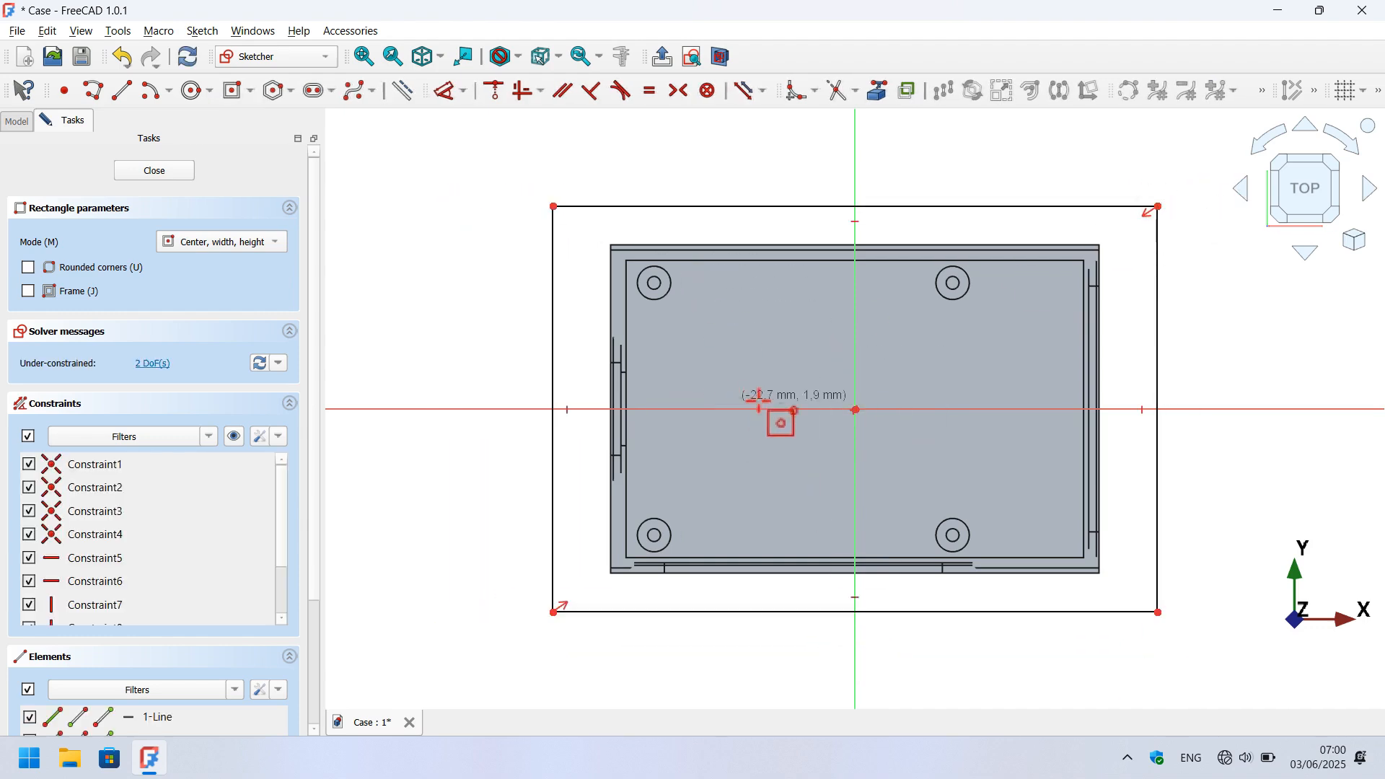
# Draw a second rectangle centred on the horizontal axis and move its upper-left corner slightly inside the case's inner wall outline.
pyautogui.click(827, 408)
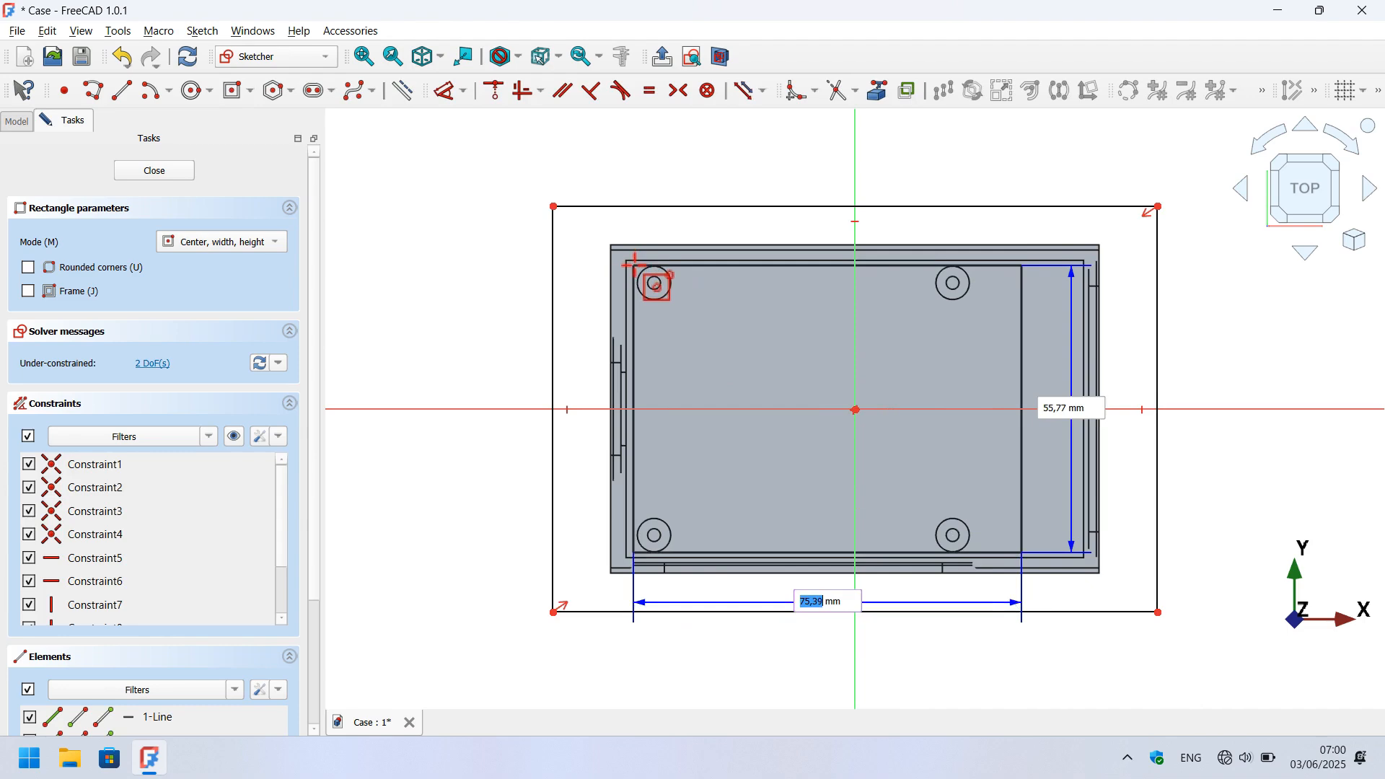
pyautogui.click(626, 261)
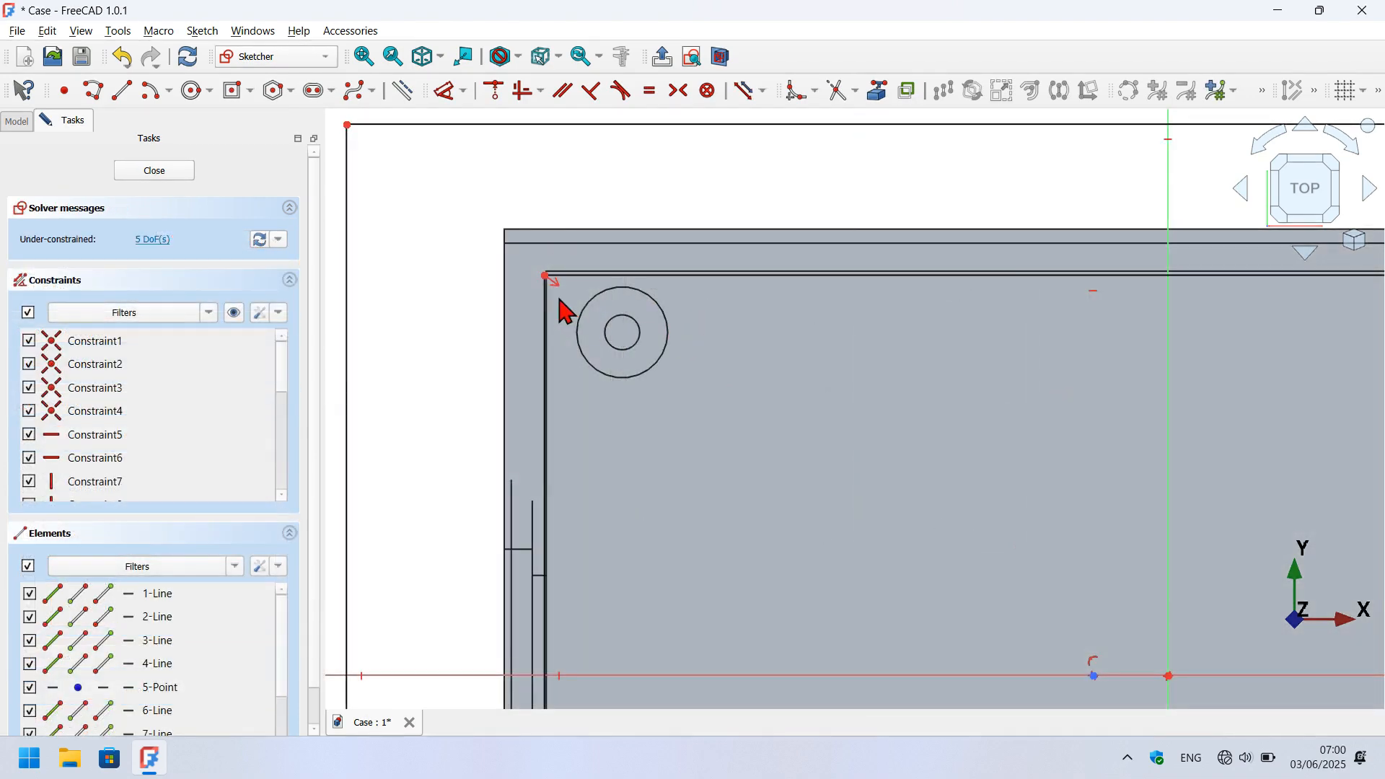
pyautogui.moveTo(546, 277); pyautogui.dragTo(567, 280)
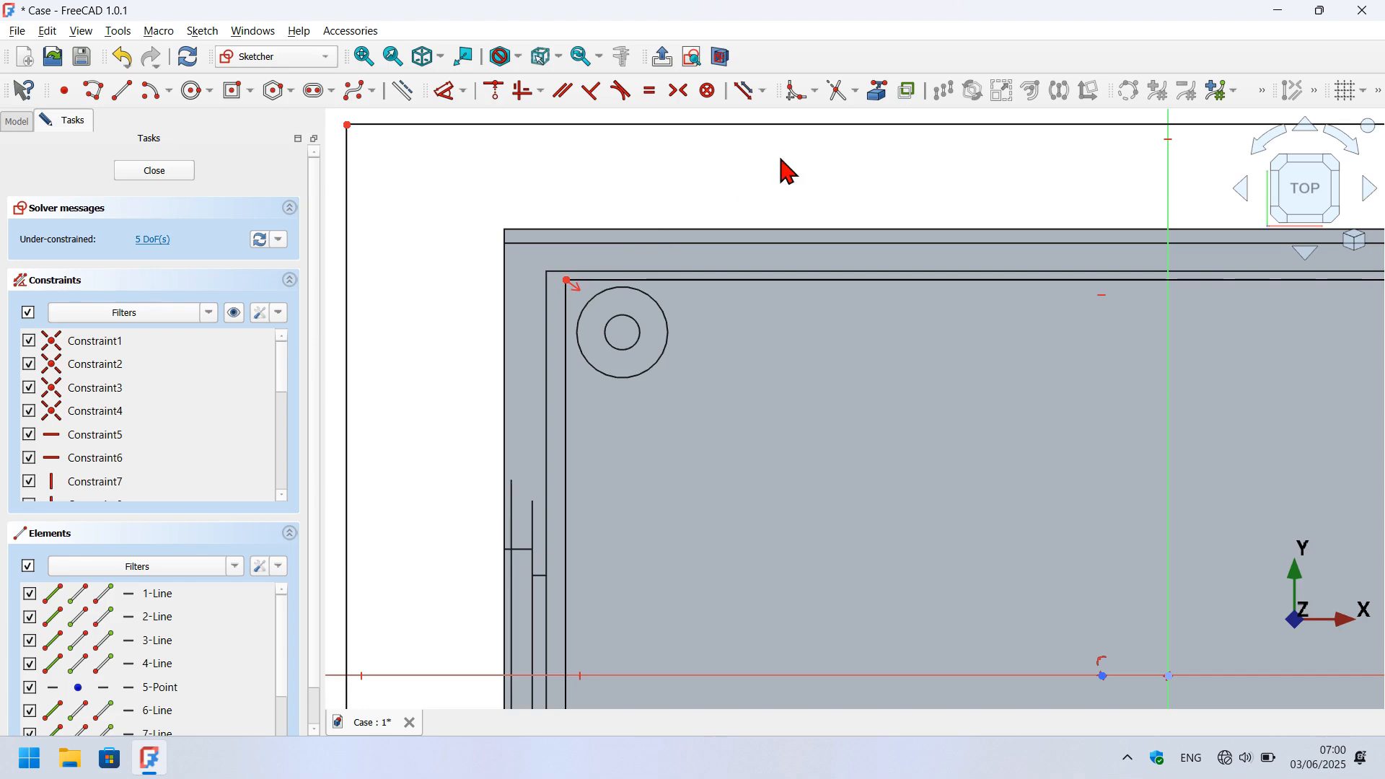
# Dimension the inner rectangle's left side with a length of 56.5 mm.
pyautogui.click(445, 92)
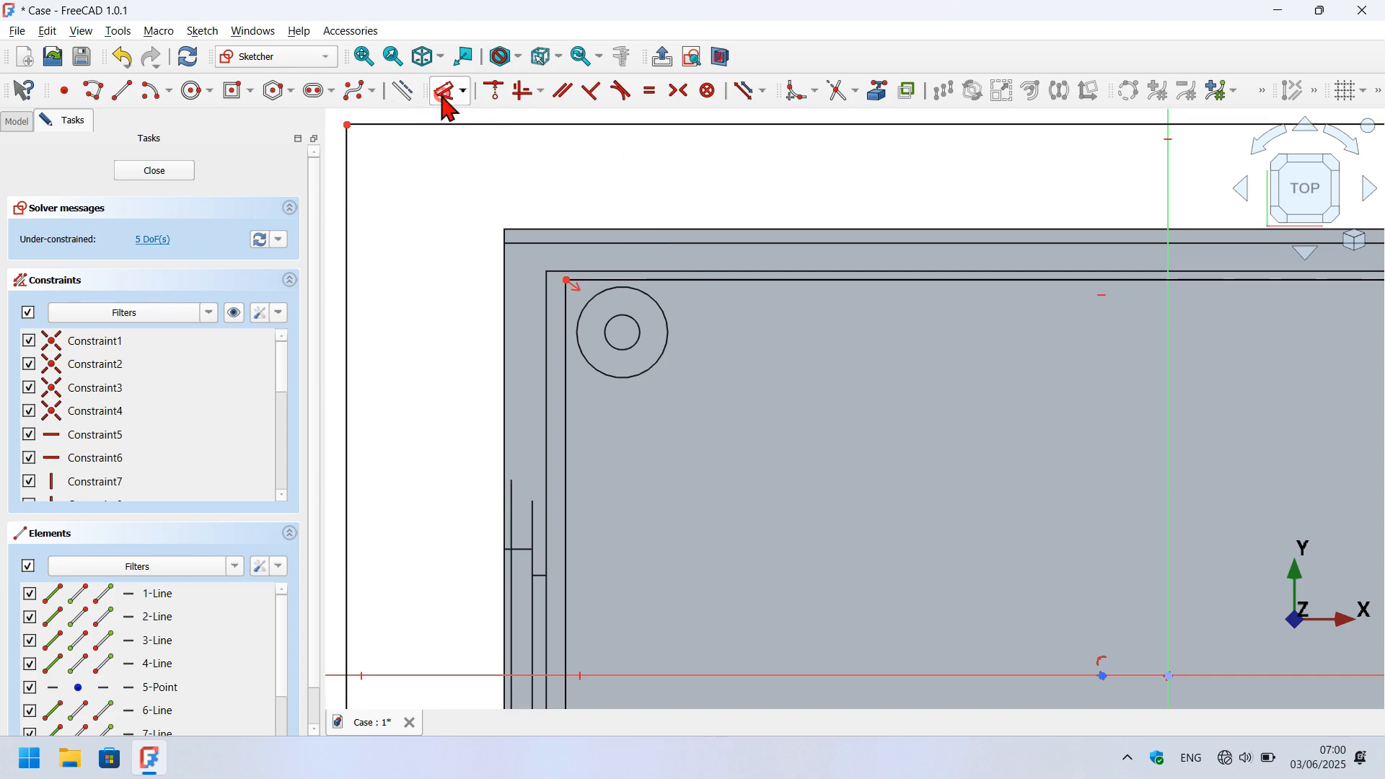
pyautogui.click(566, 372)
pyautogui.click(418, 402)
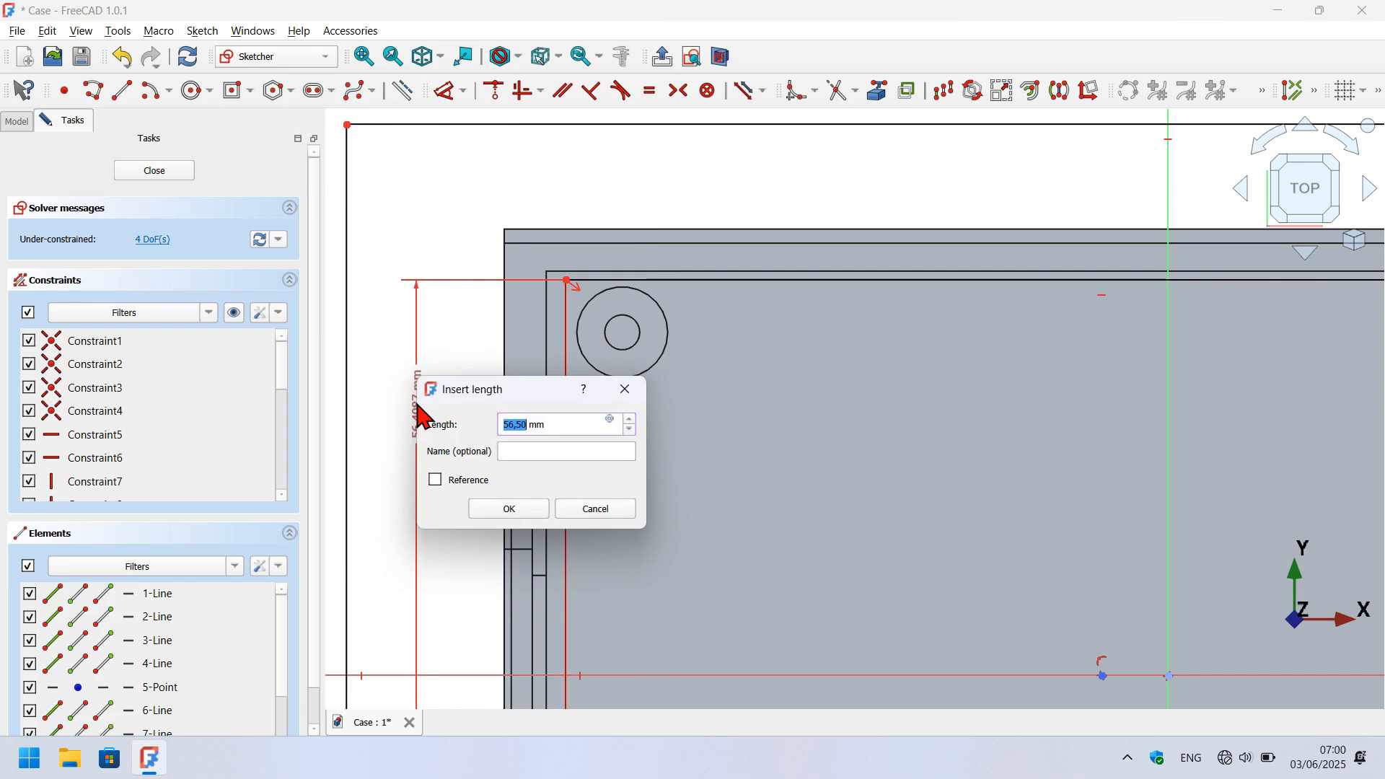
pyautogui.press('Return')
pyautogui.scroll(-4, 674, 342)
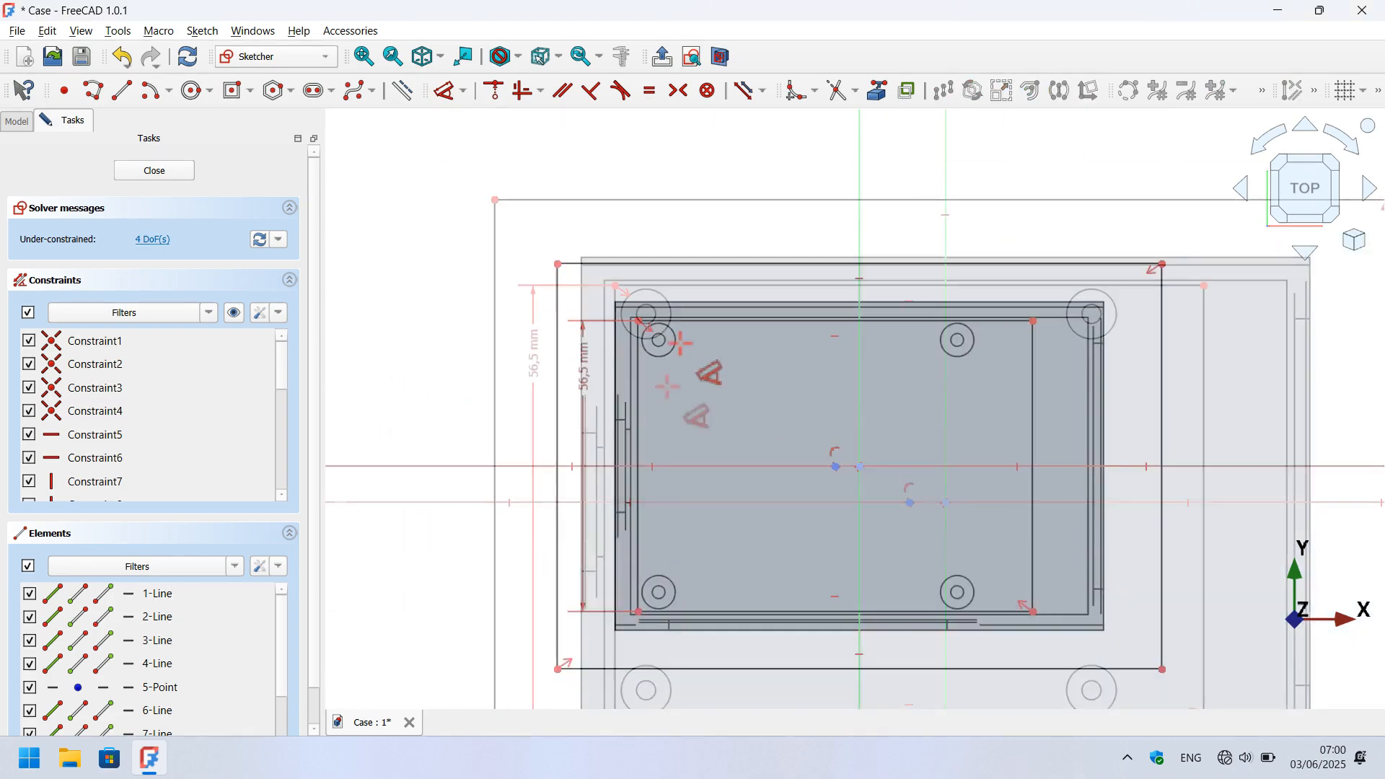
# Set the horizontal distance from the inner rectangle's left side to the vertical axis to 43.05 mm and close the sketch.
pyautogui.scroll(2, 658, 382)
pyautogui.click(616, 370)
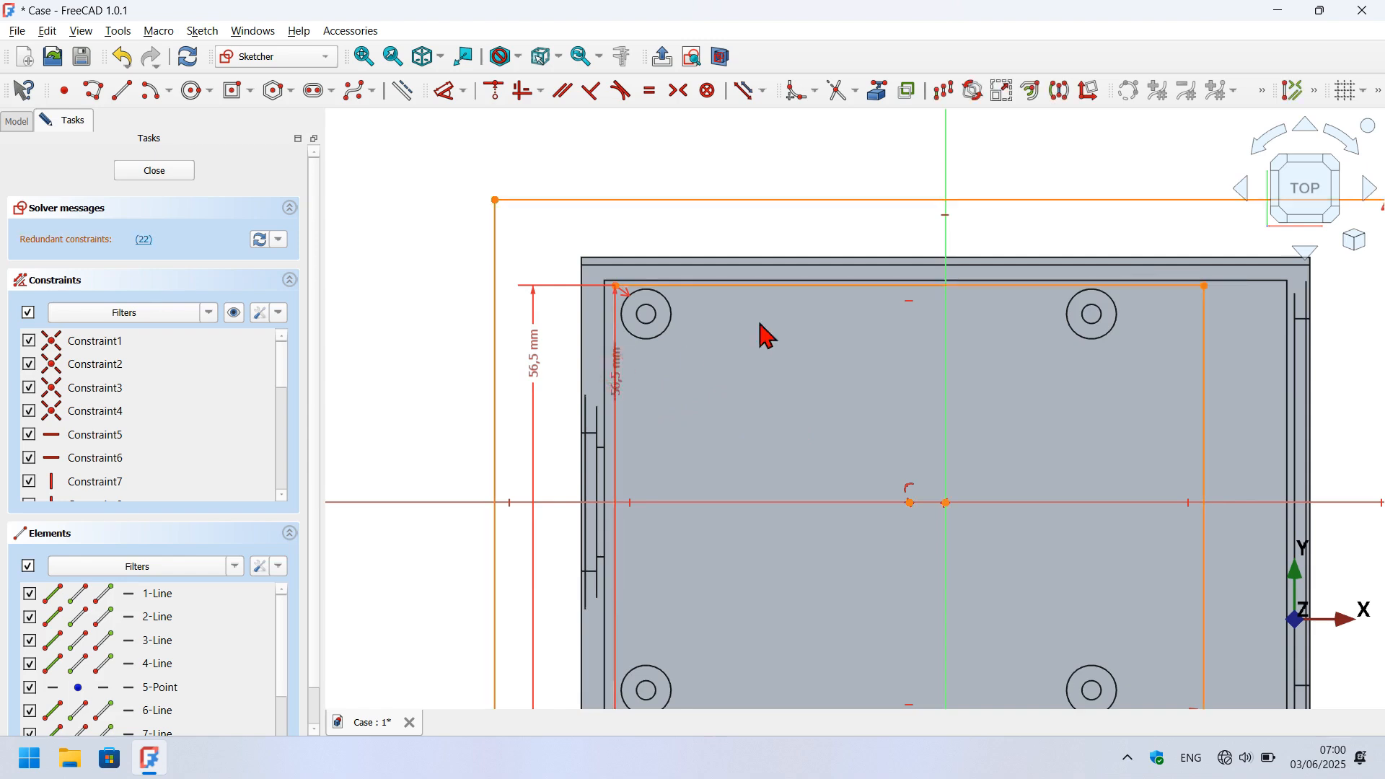
pyautogui.click(946, 187)
pyautogui.click(800, 170)
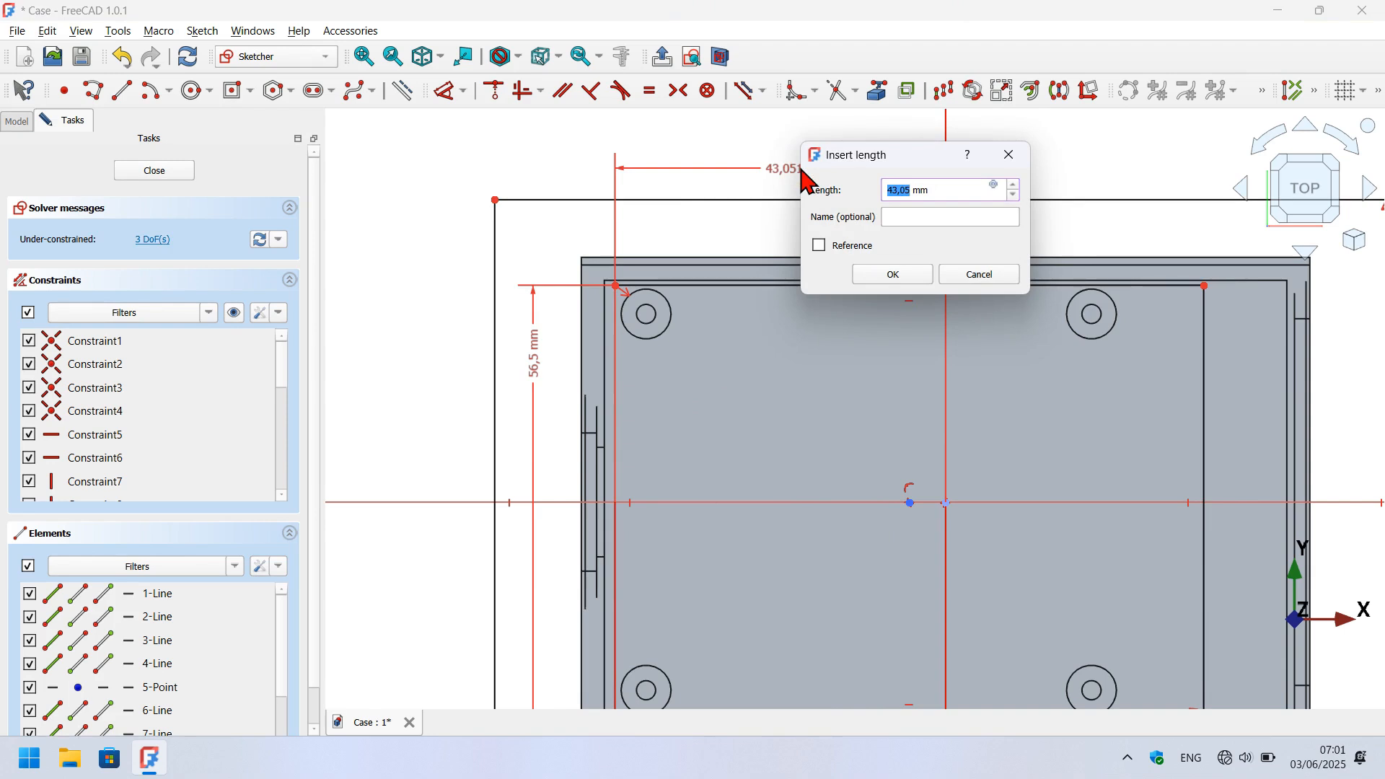
pyautogui.press('Return')
pyautogui.scroll(-3, 878, 202)
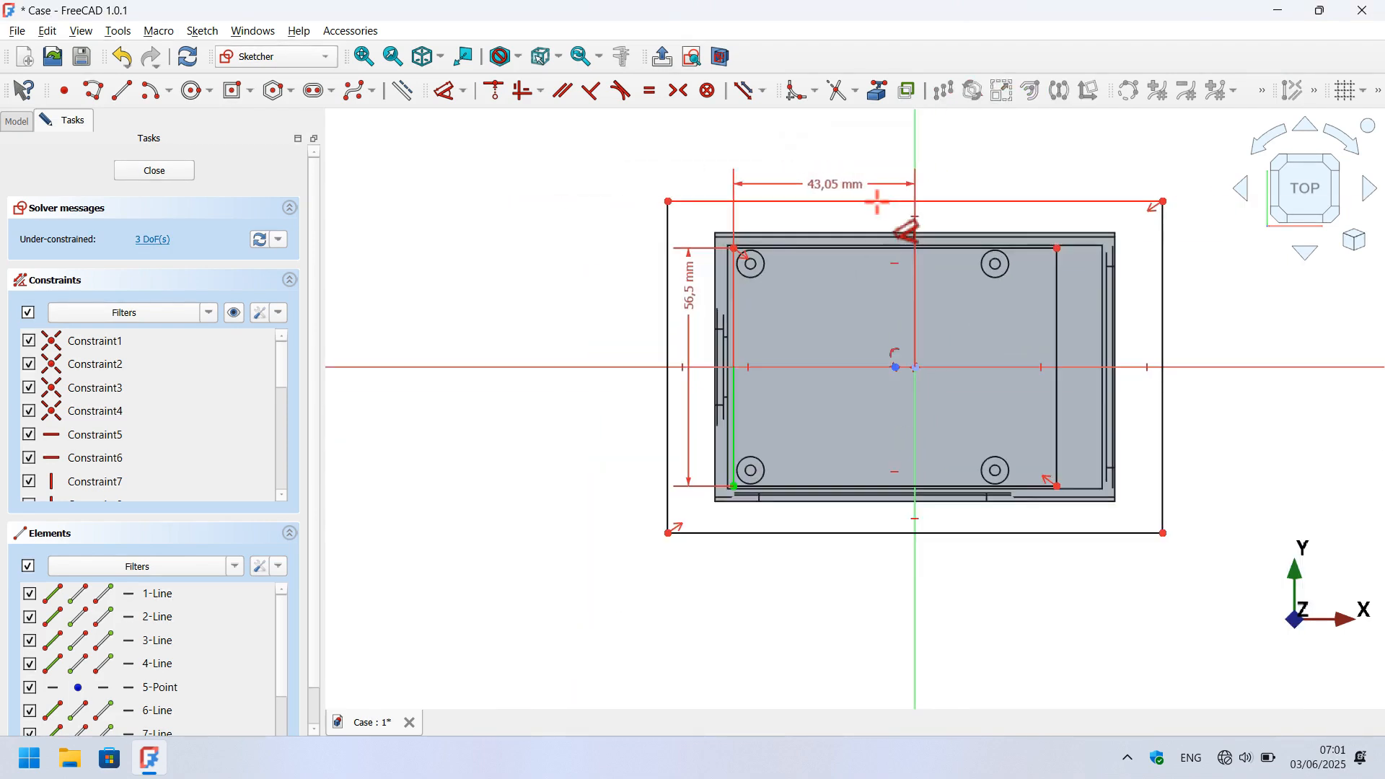
pyautogui.click(175, 173)
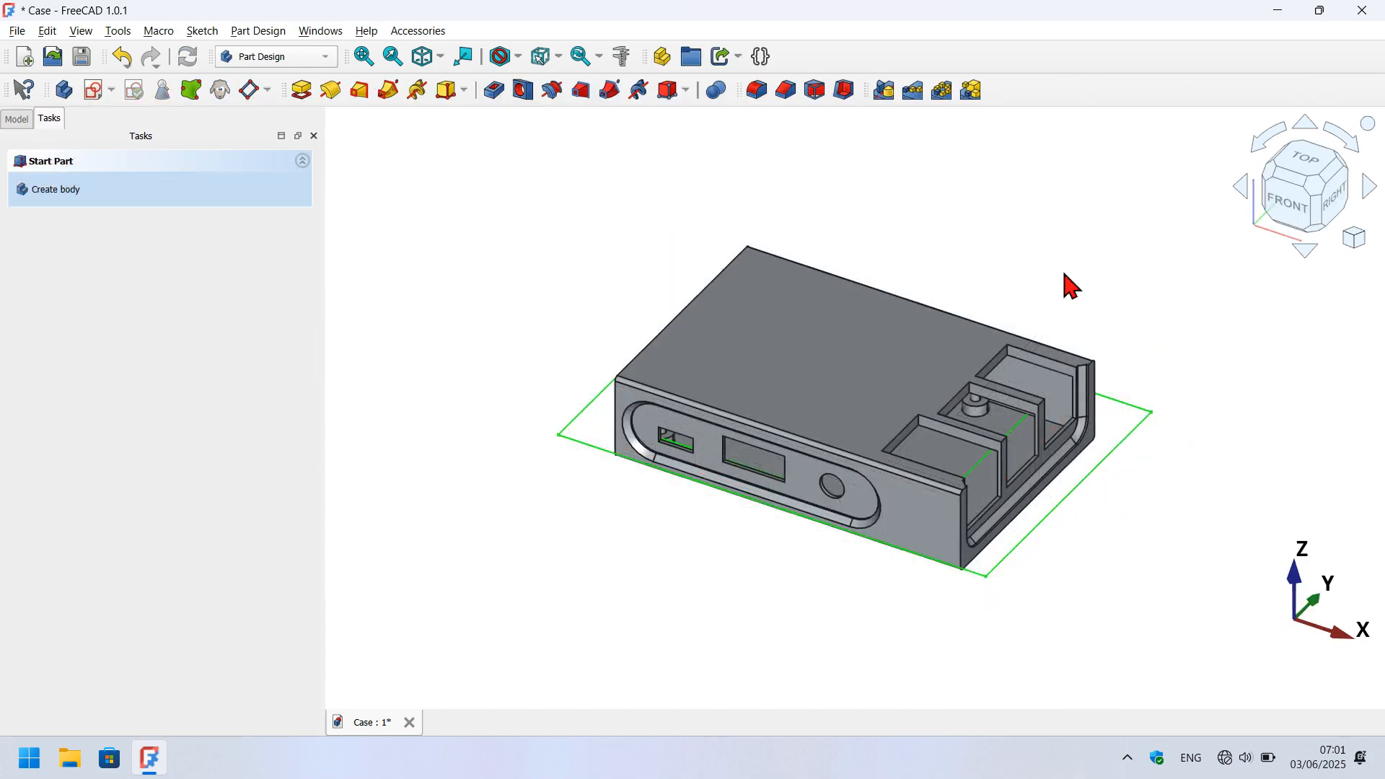
# From the right-side view, set the new two-rectangle sketch's attachment offset position to -1 mm in z.
pyautogui.click(1336, 206)
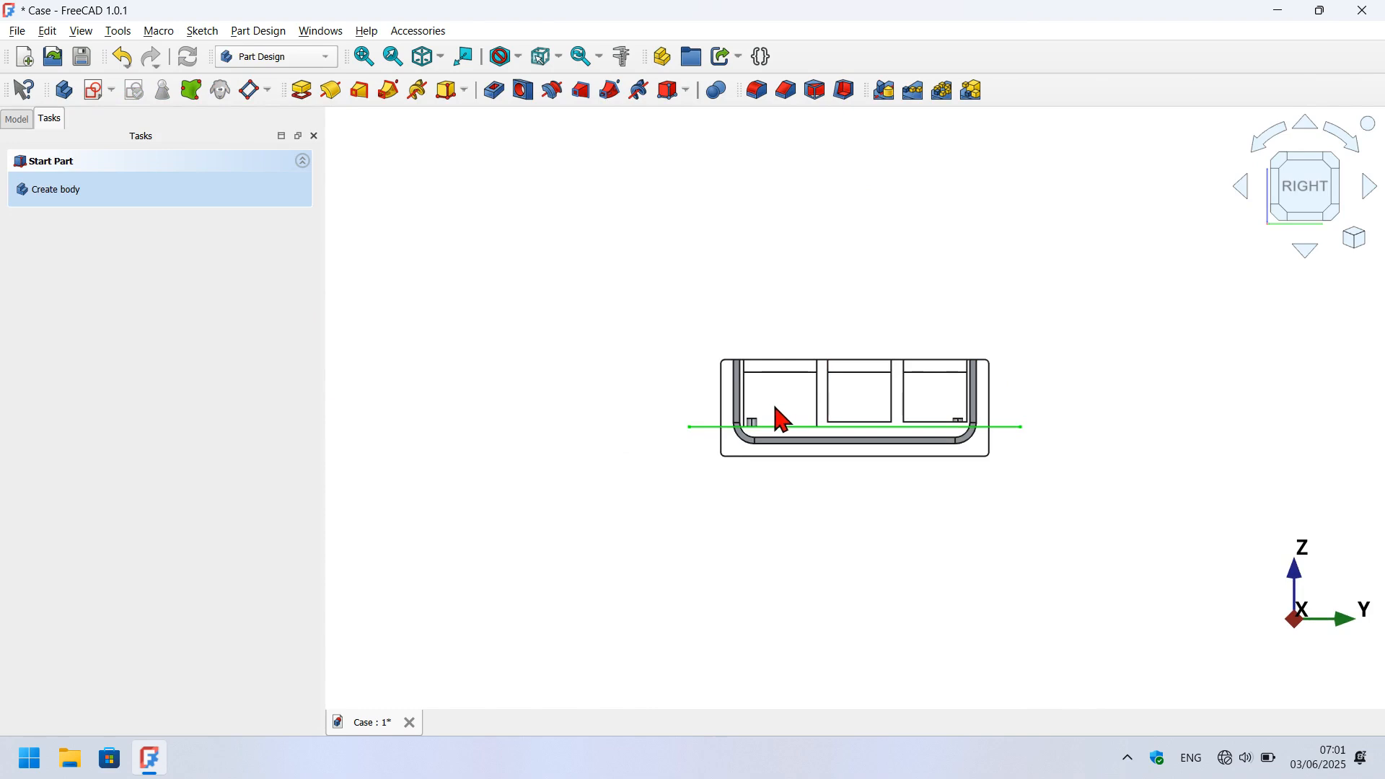
pyautogui.scroll(4, 771, 416)
pyautogui.scroll(1, 773, 417)
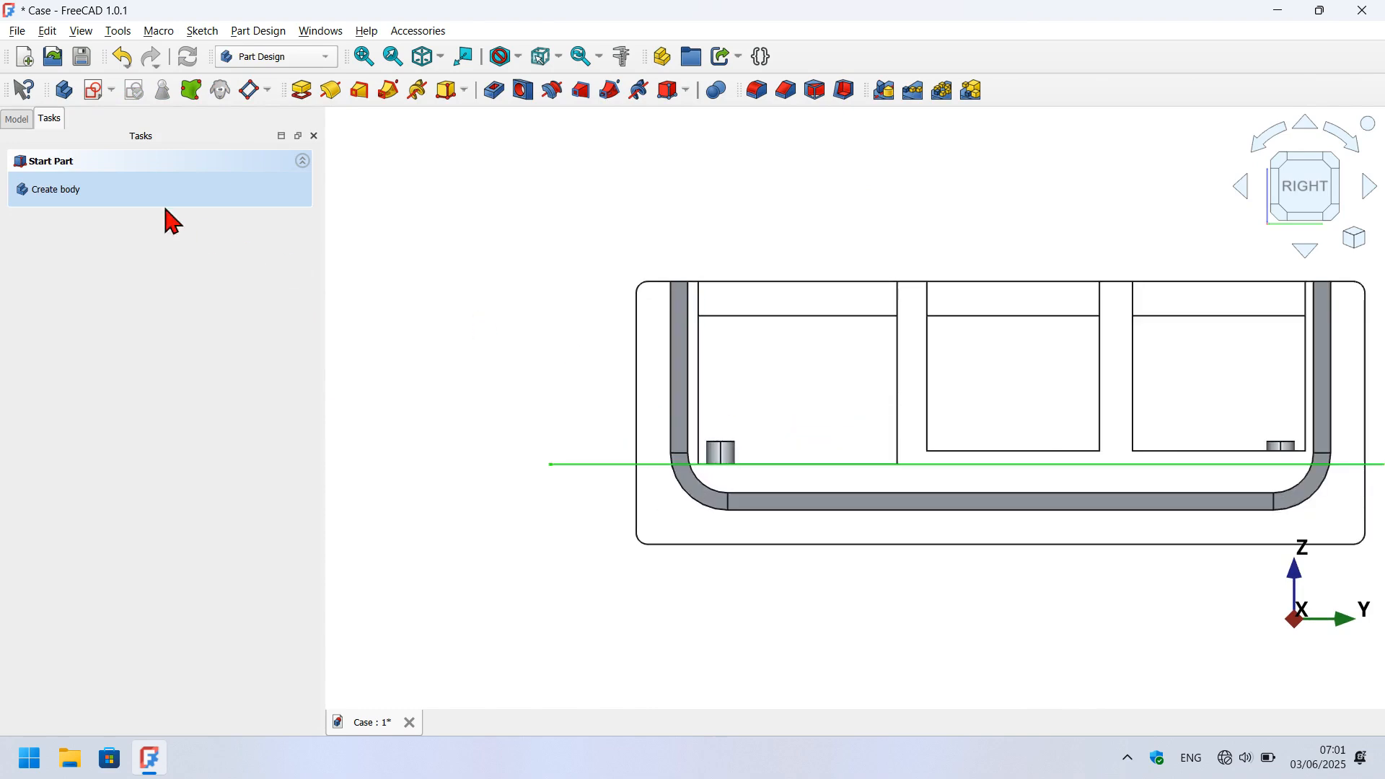
pyautogui.click(22, 121)
pyautogui.click(133, 346)
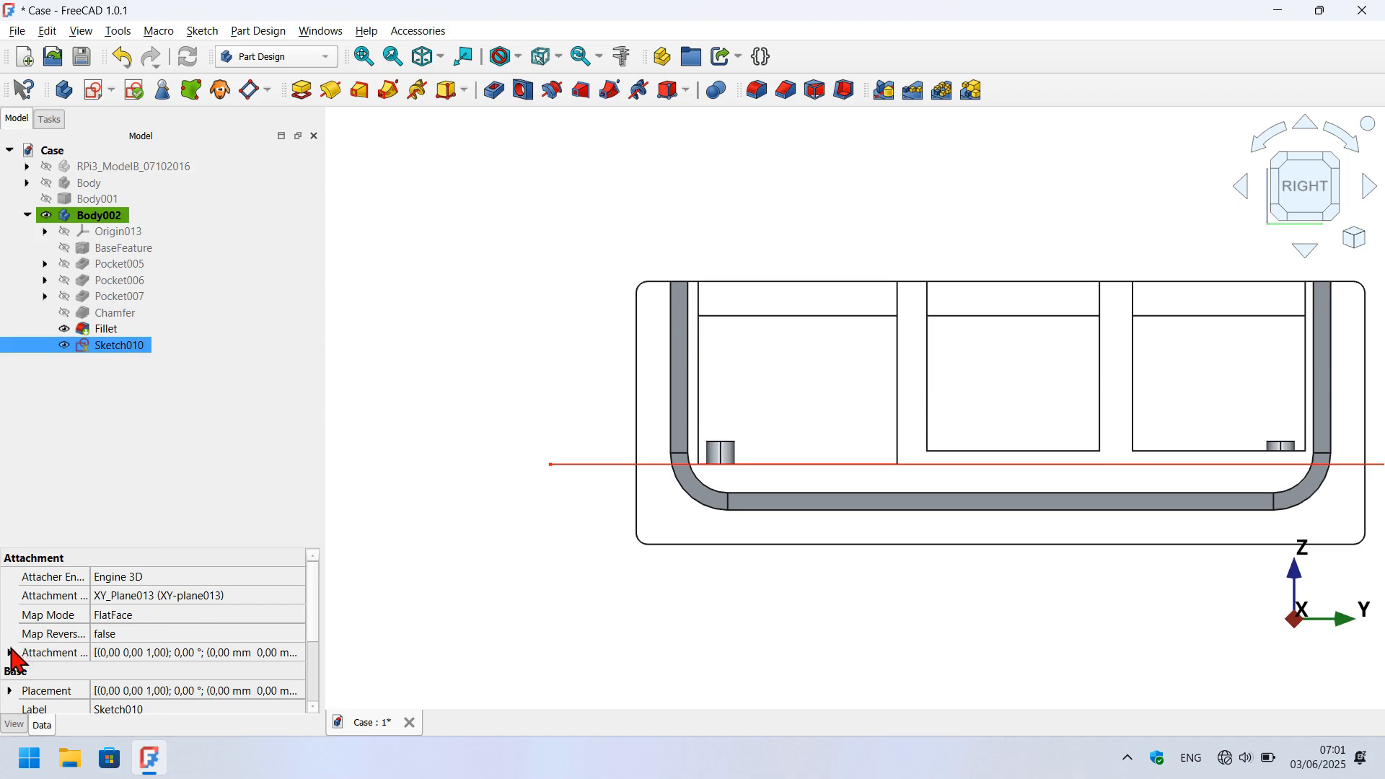
pyautogui.click(10, 653)
pyautogui.scroll(-1, 112, 631)
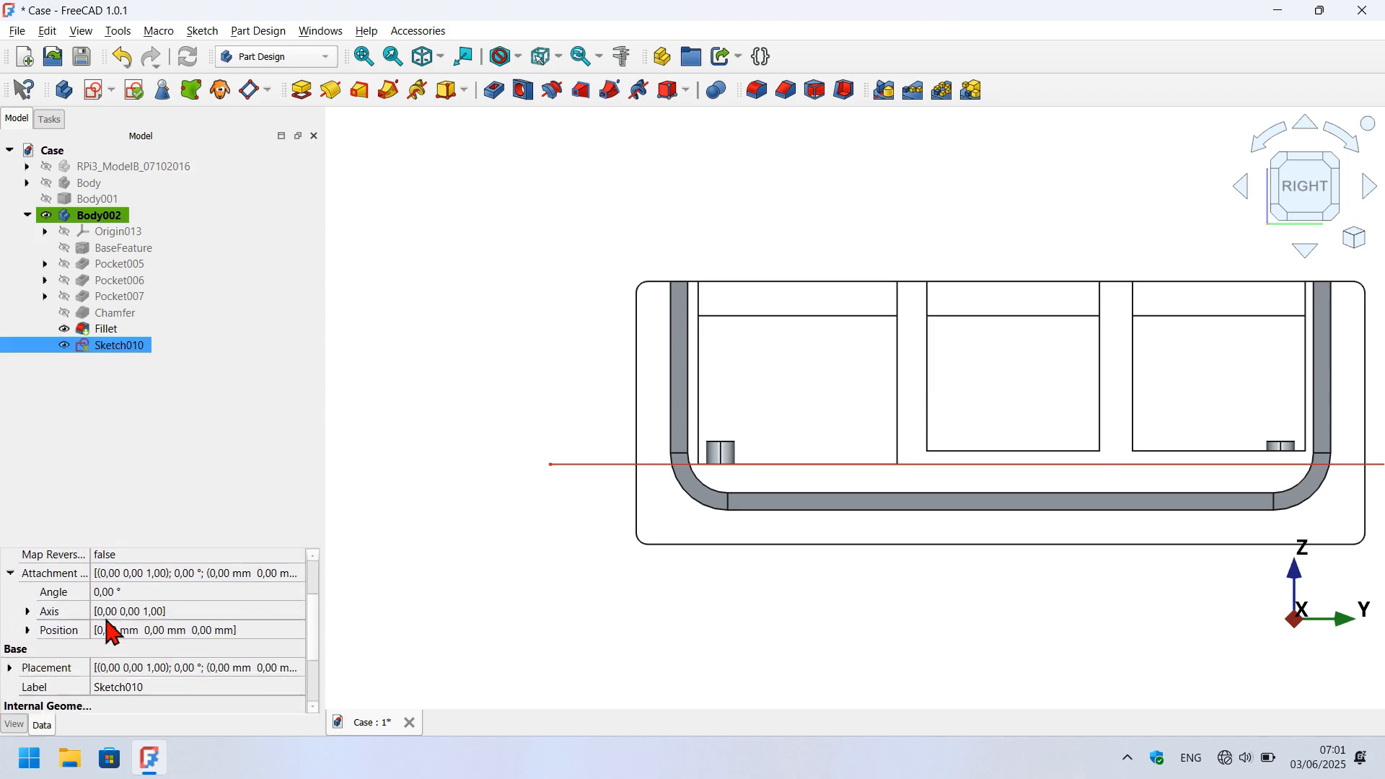
pyautogui.click(27, 633)
pyautogui.scroll(-1, 143, 641)
pyautogui.scroll(-1, 142, 640)
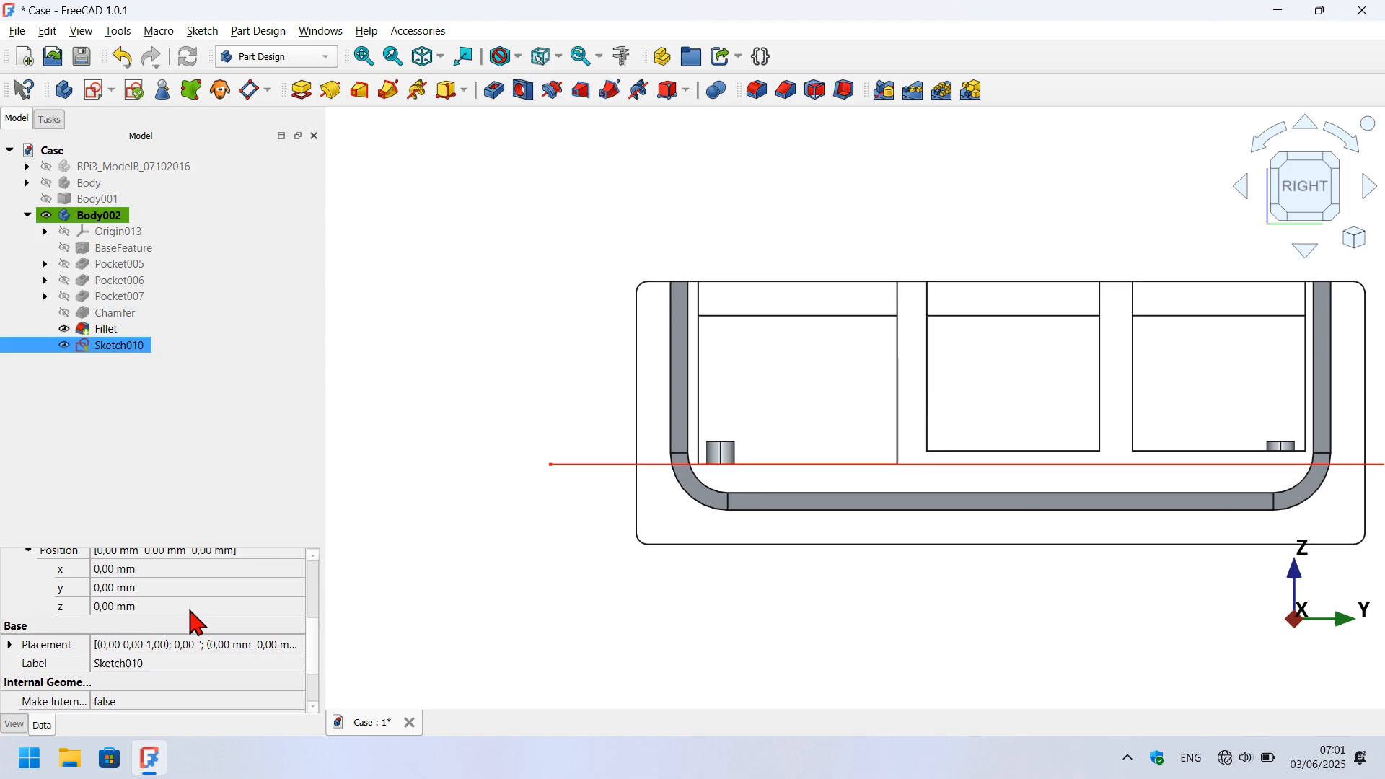
pyautogui.click(196, 606)
pyautogui.scroll(-1, 197, 604)
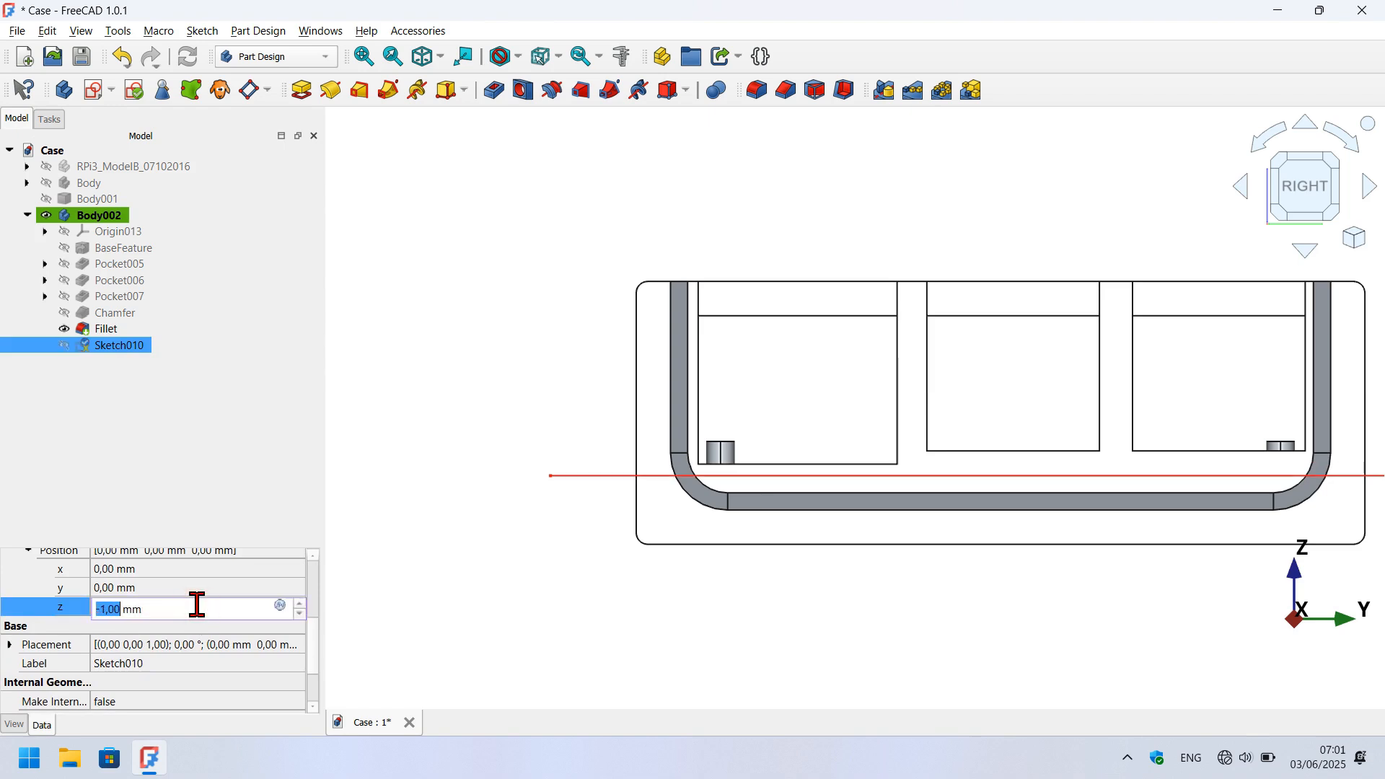
# Lower the two-rectangle sketch to an attachment offset of -2 mm in z and return to the isometric view.
pyautogui.scroll(-1, 197, 605)
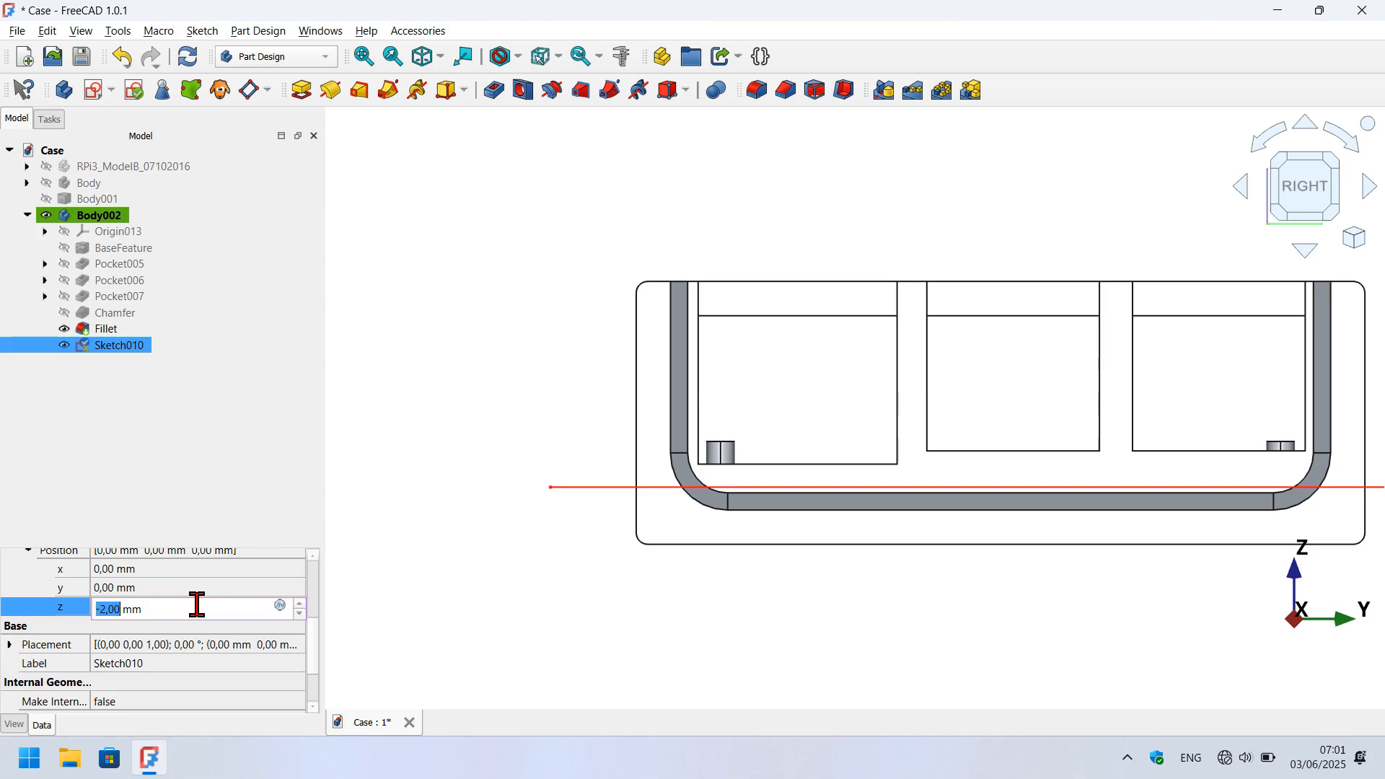
pyautogui.press('Return')
pyautogui.click(463, 485)
pyautogui.press('0')
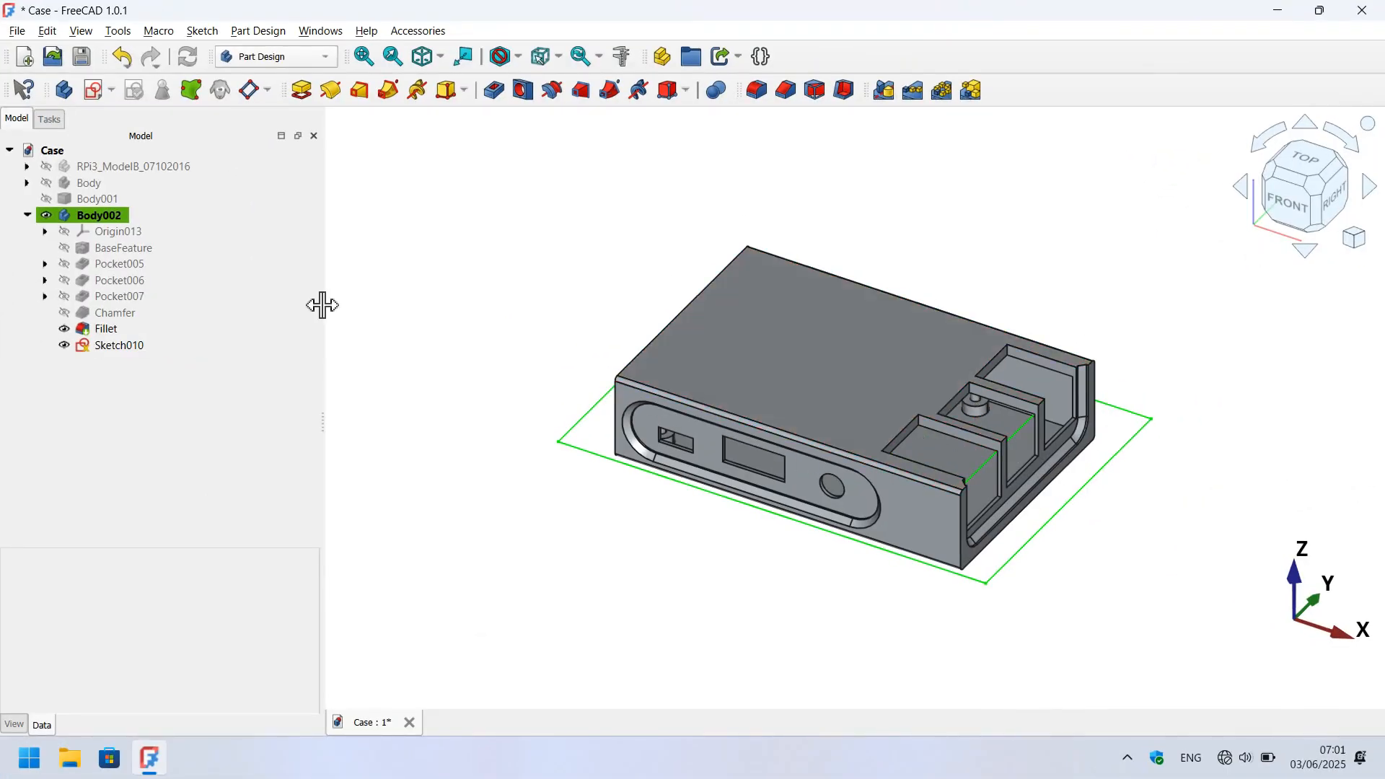
# Cut the case with a pocket from the two-rectangle sketch, using the Through all type.
pyautogui.click(110, 346)
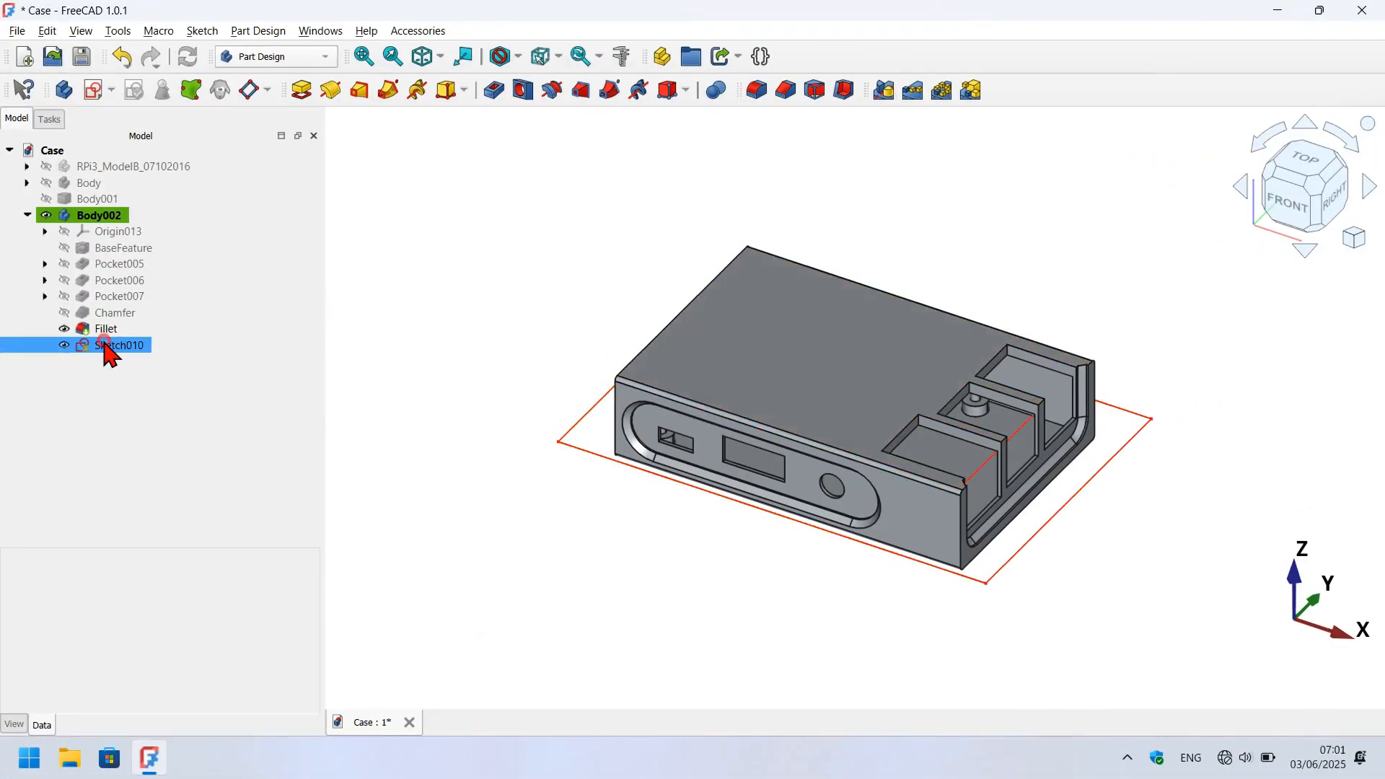
pyautogui.click(495, 90)
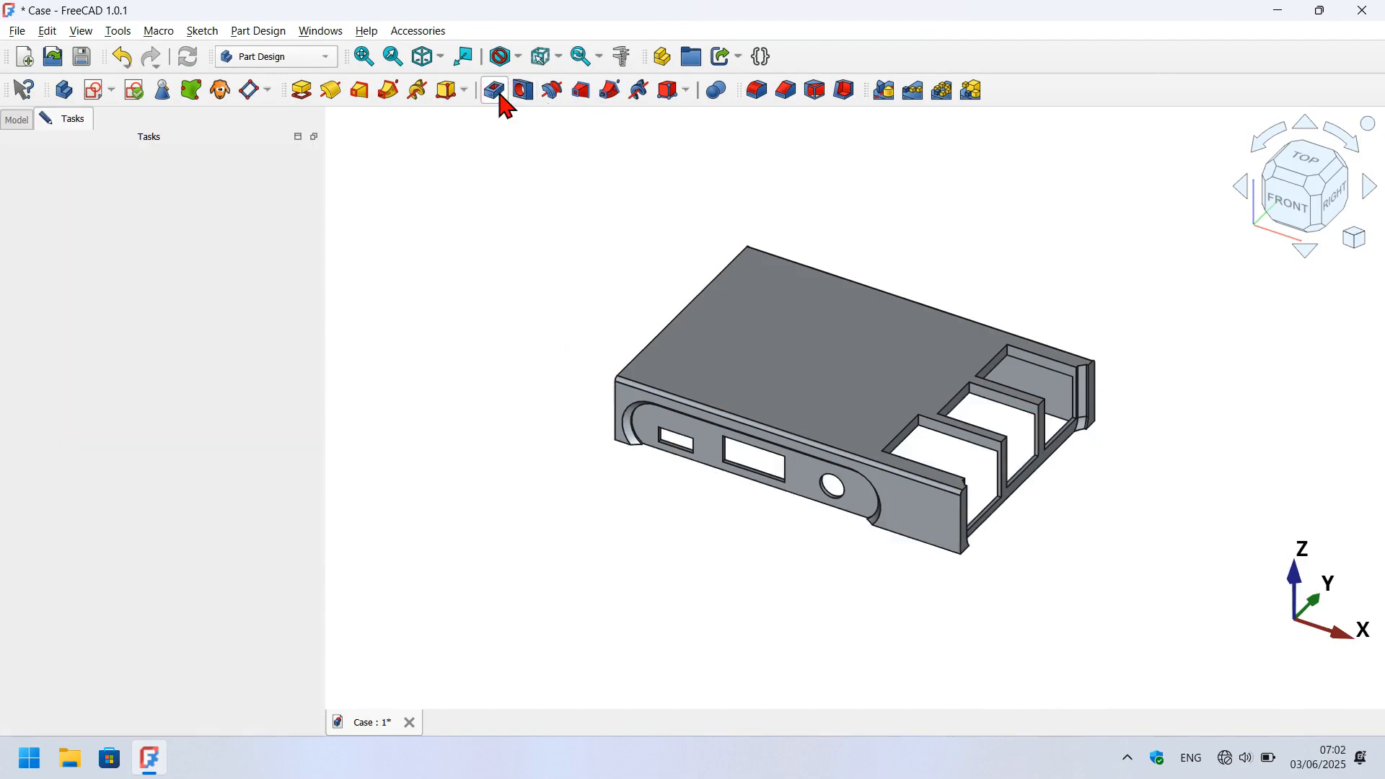
pyautogui.click(225, 244)
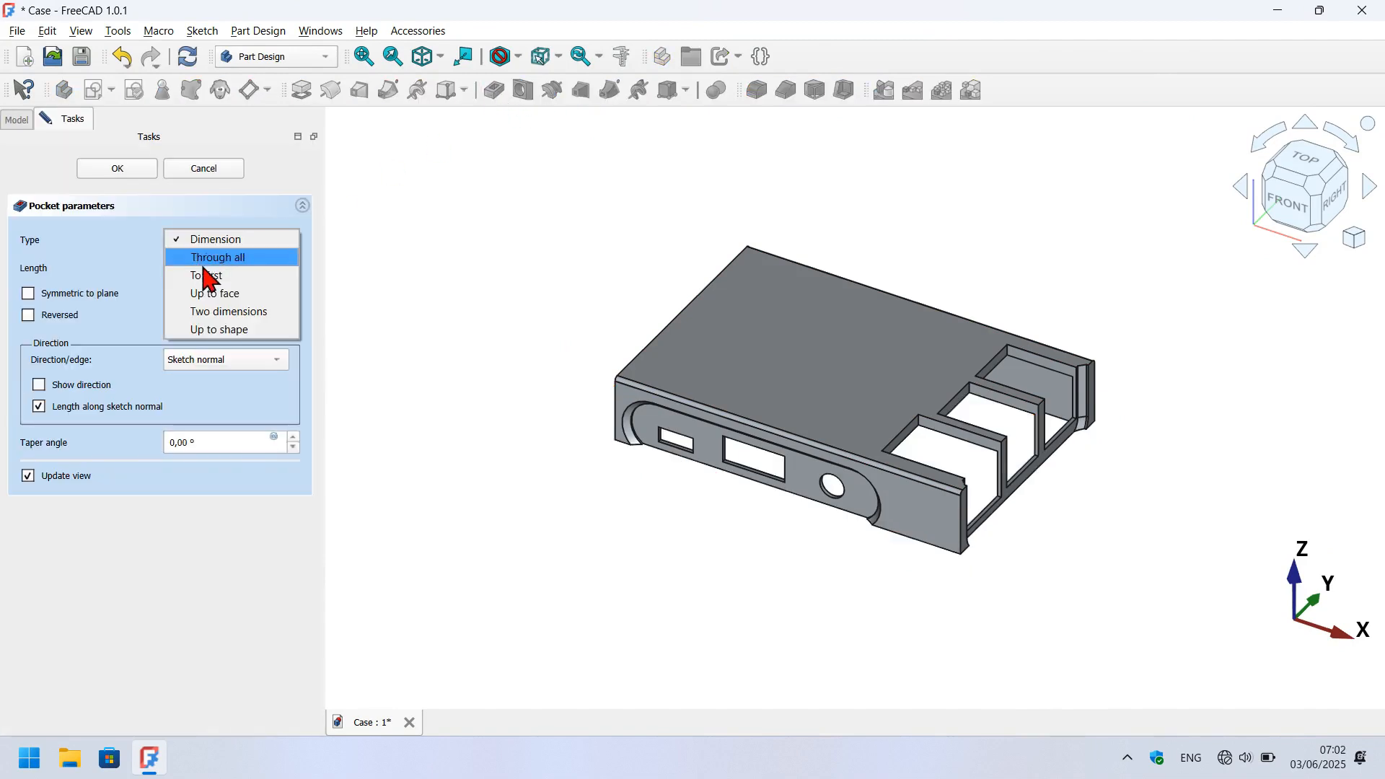
pyautogui.click(222, 260)
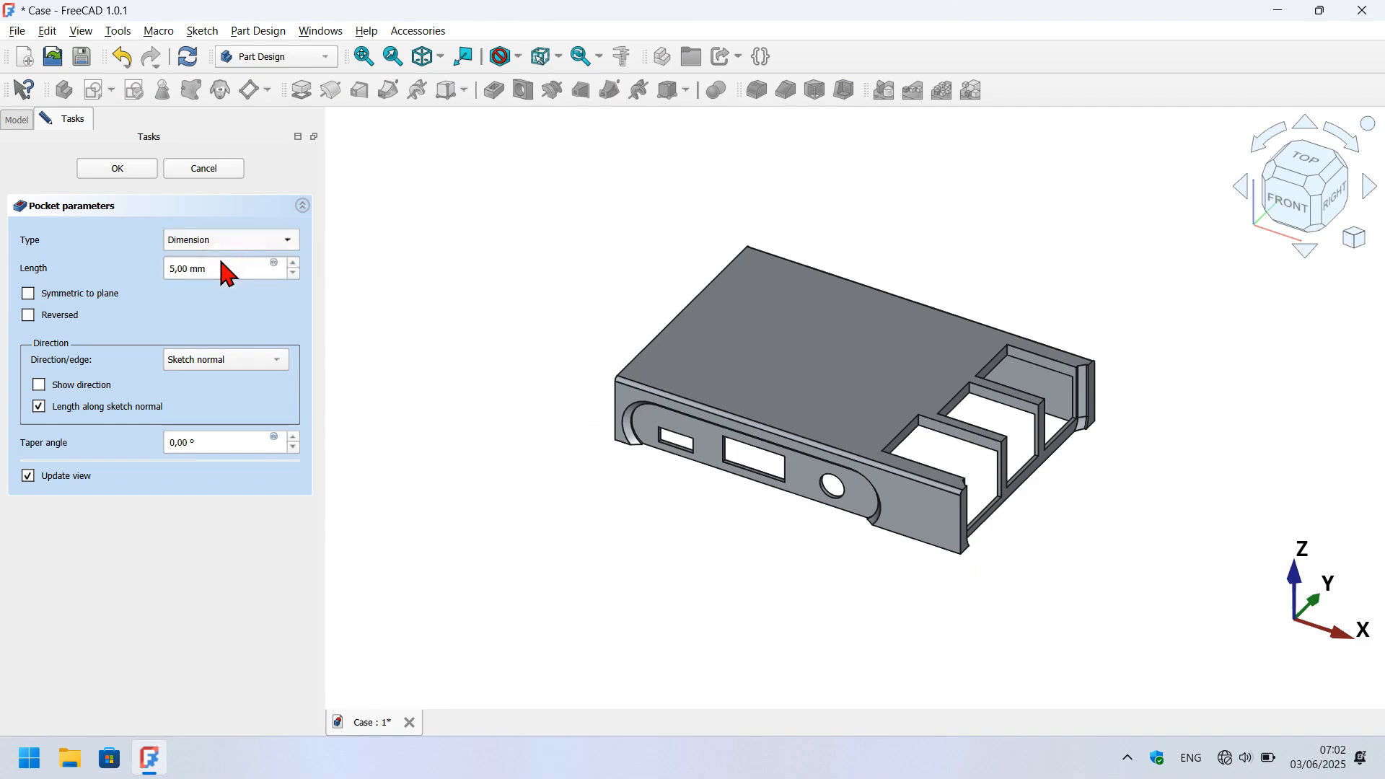
pyautogui.click(108, 172)
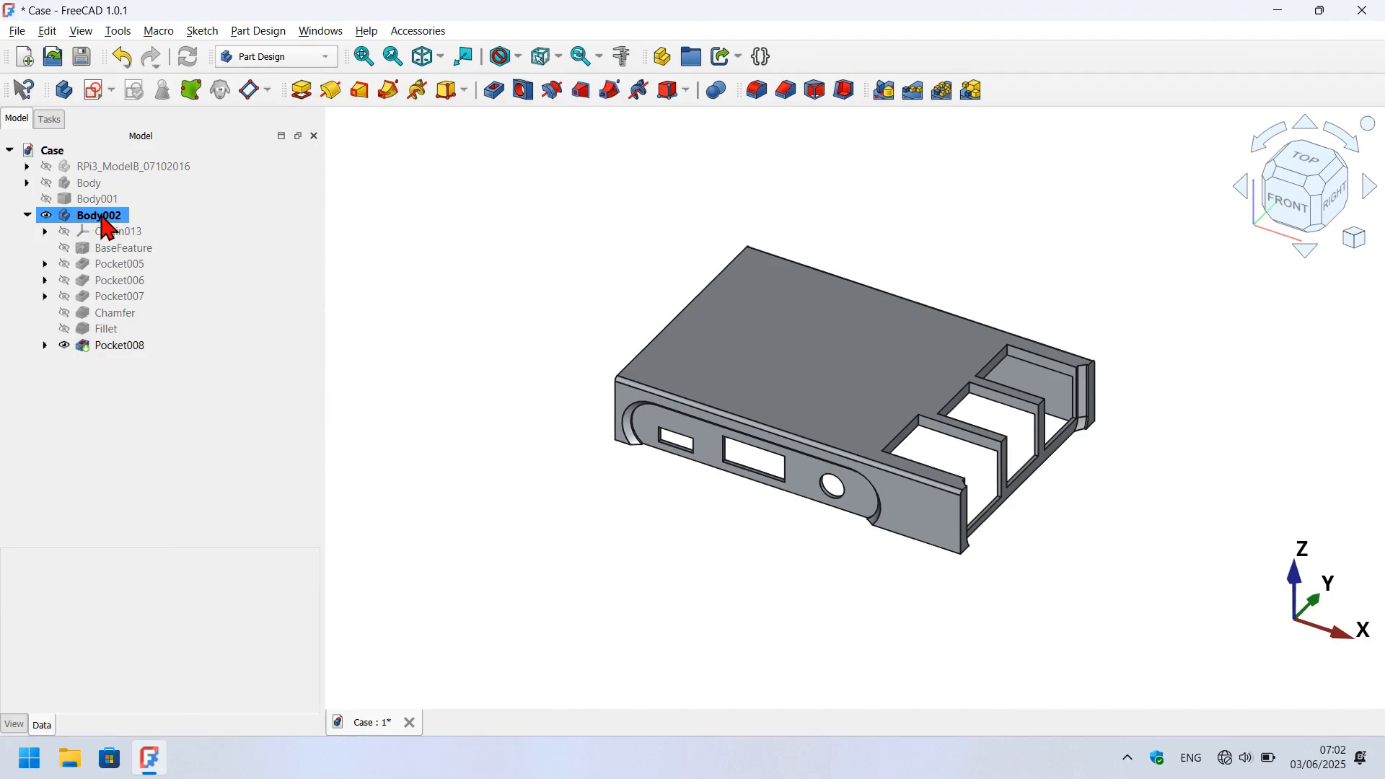
# Duplicate Body002 by copying it with all its dependencies and pasting it into the document.
pyautogui.click(109, 215)
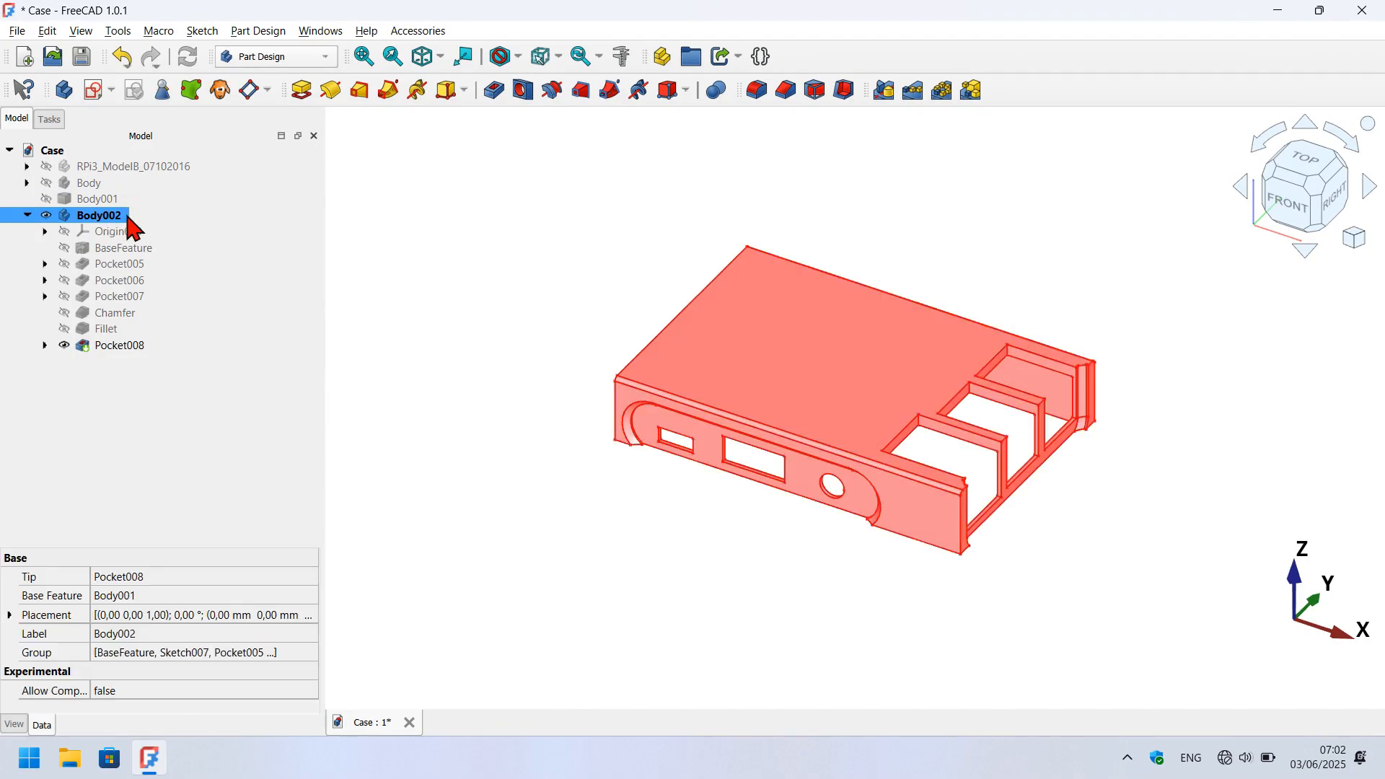
pyautogui.hotkey('ctrl', 'c')
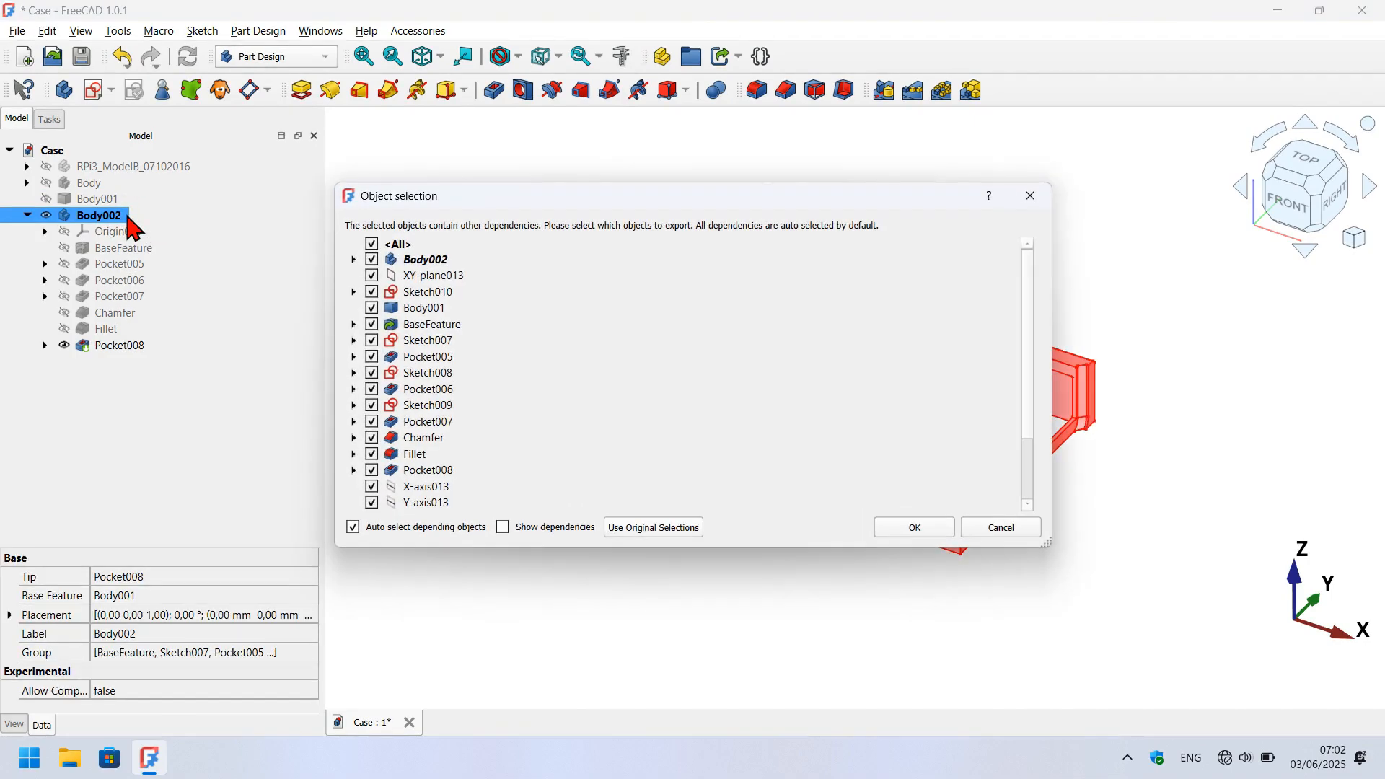
pyautogui.click(917, 526)
pyautogui.hotkey('ctrl', 'v')
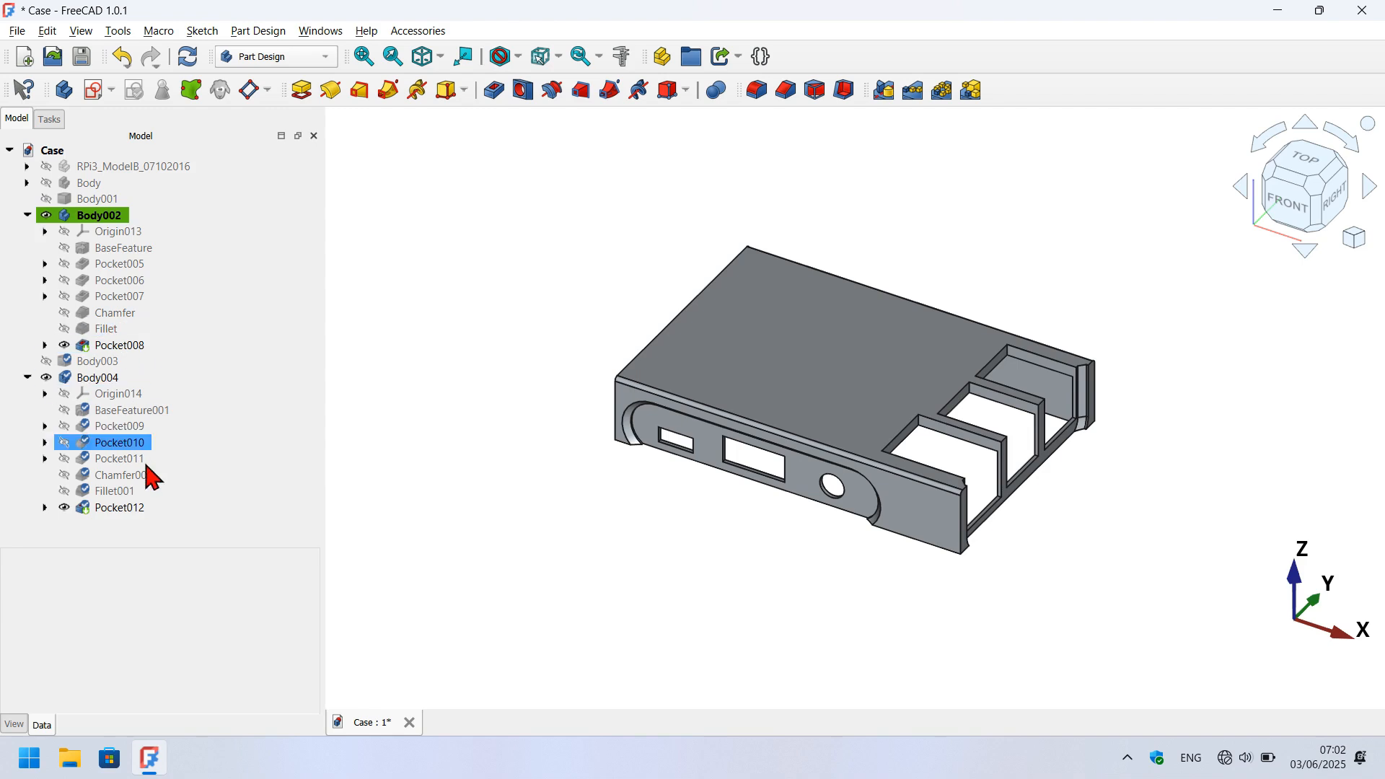
# Reverse the direction of the last through-all pocket in the copied body.
pyautogui.doubleClick(118, 514)
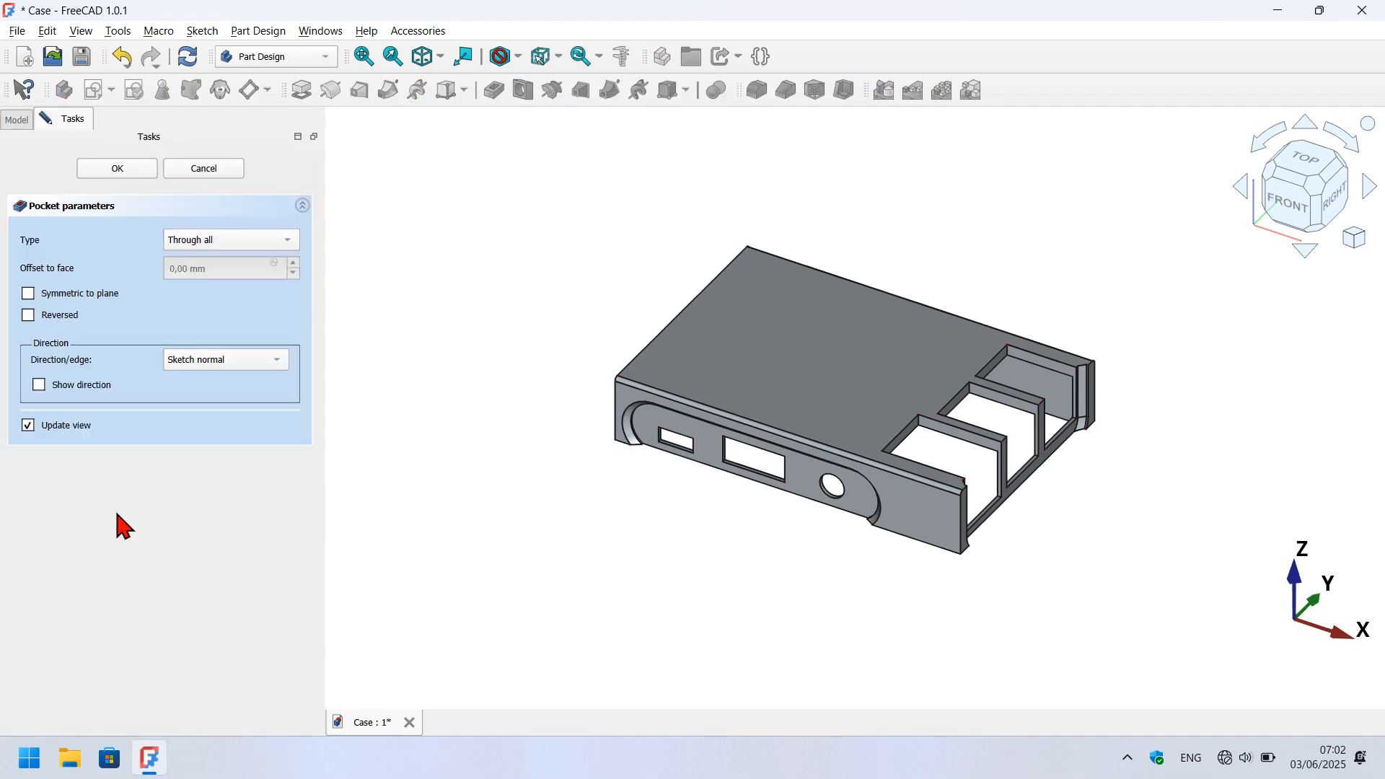
pyautogui.click(62, 318)
pyautogui.click(132, 169)
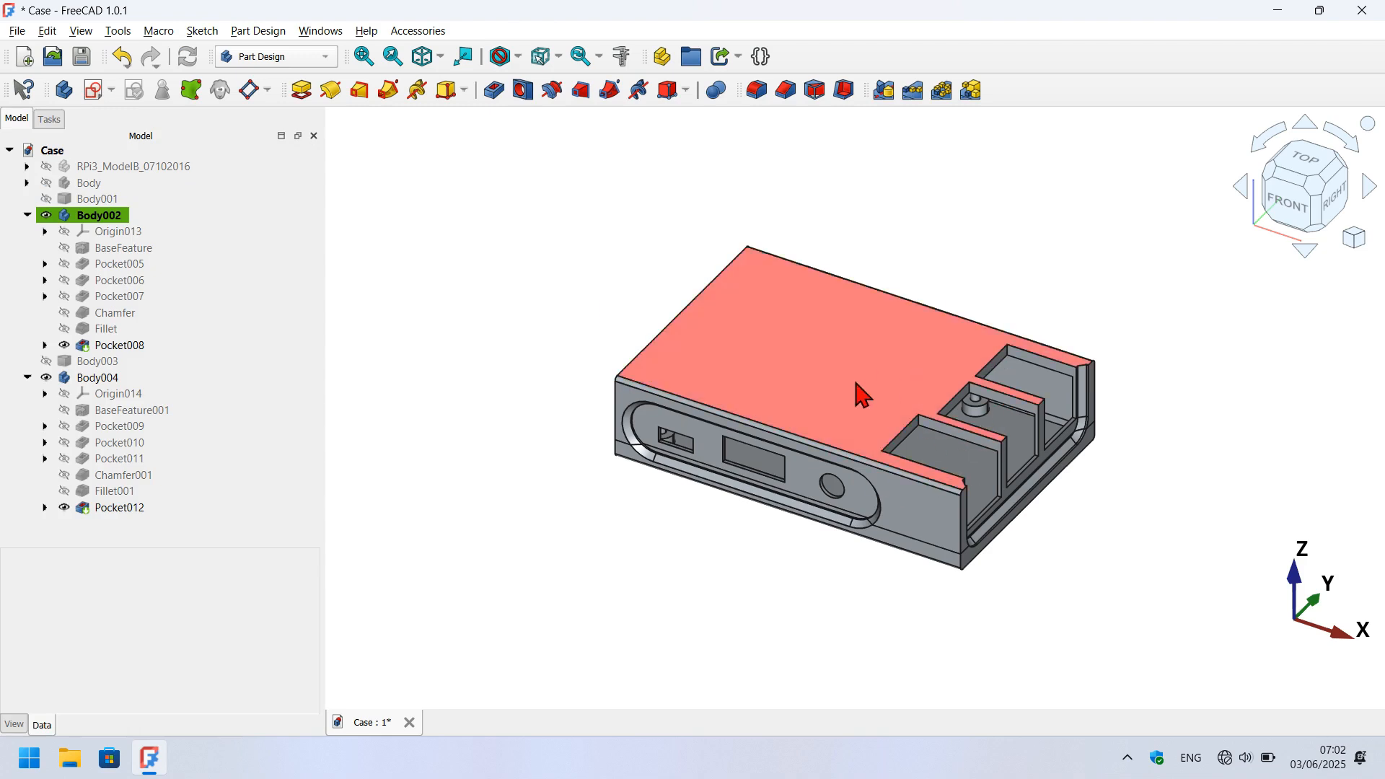
# Deactivate Body002 and collapse the feature lists of both case bodies in the model tree.
pyautogui.click(83, 218)
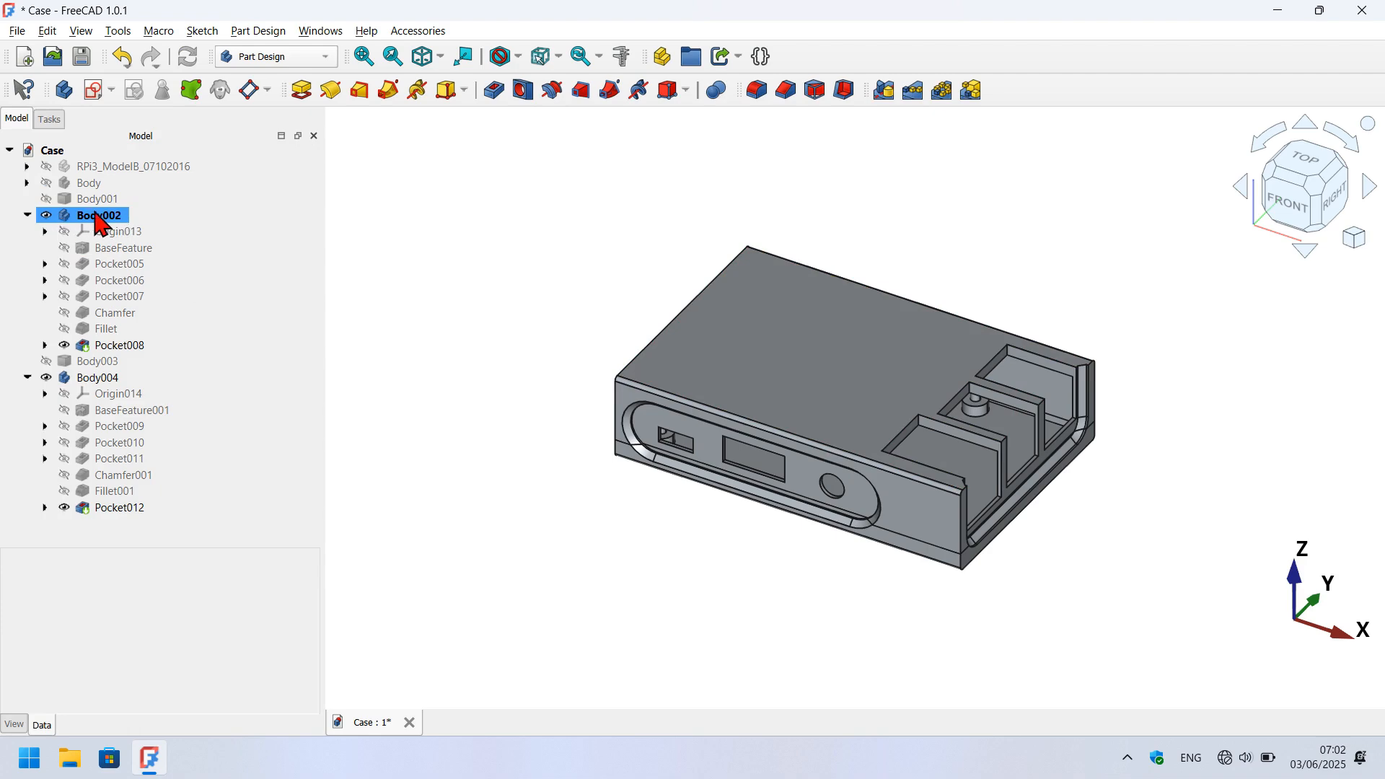
pyautogui.doubleClick(94, 211)
pyautogui.click(26, 248)
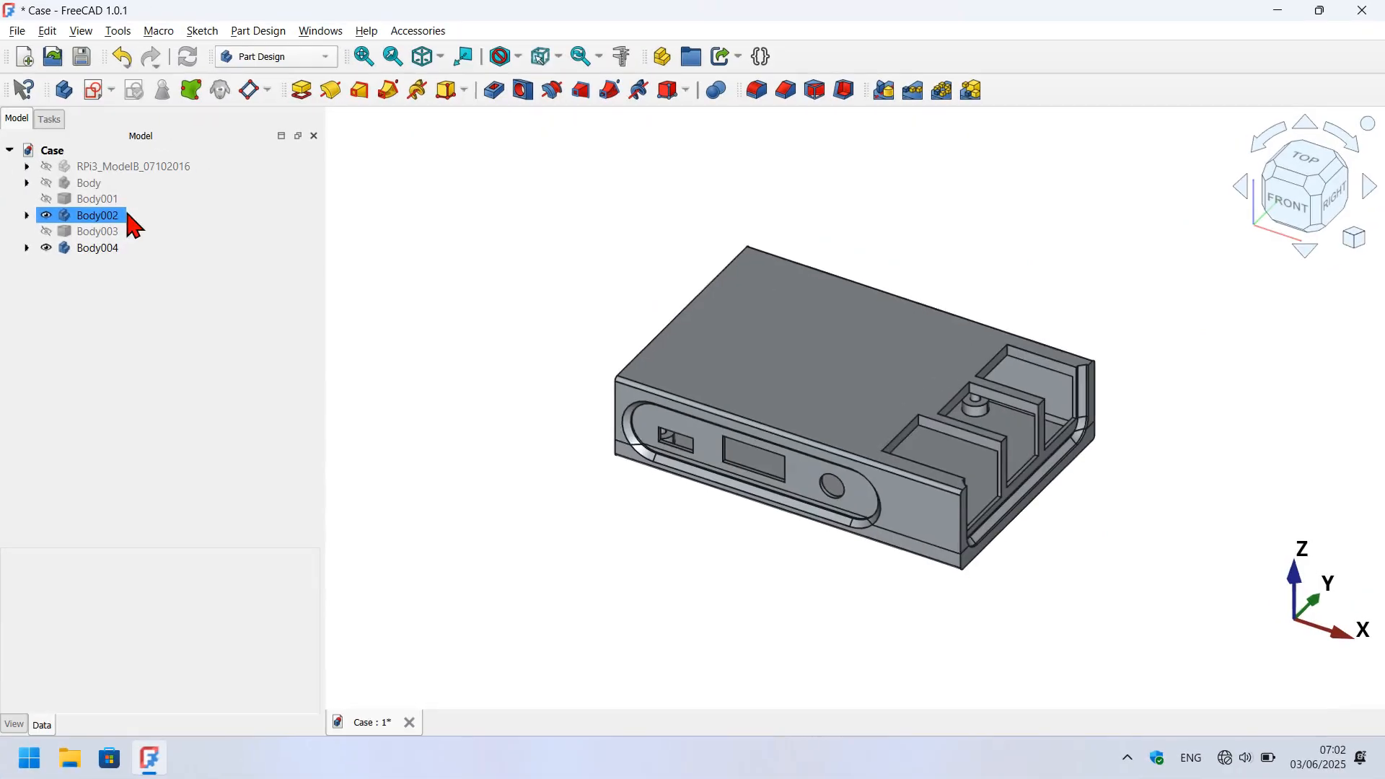
# Hide and show Body002 and Body004 in turn to examine the lower and upper halves of the case separately.
pyautogui.click(125, 214)
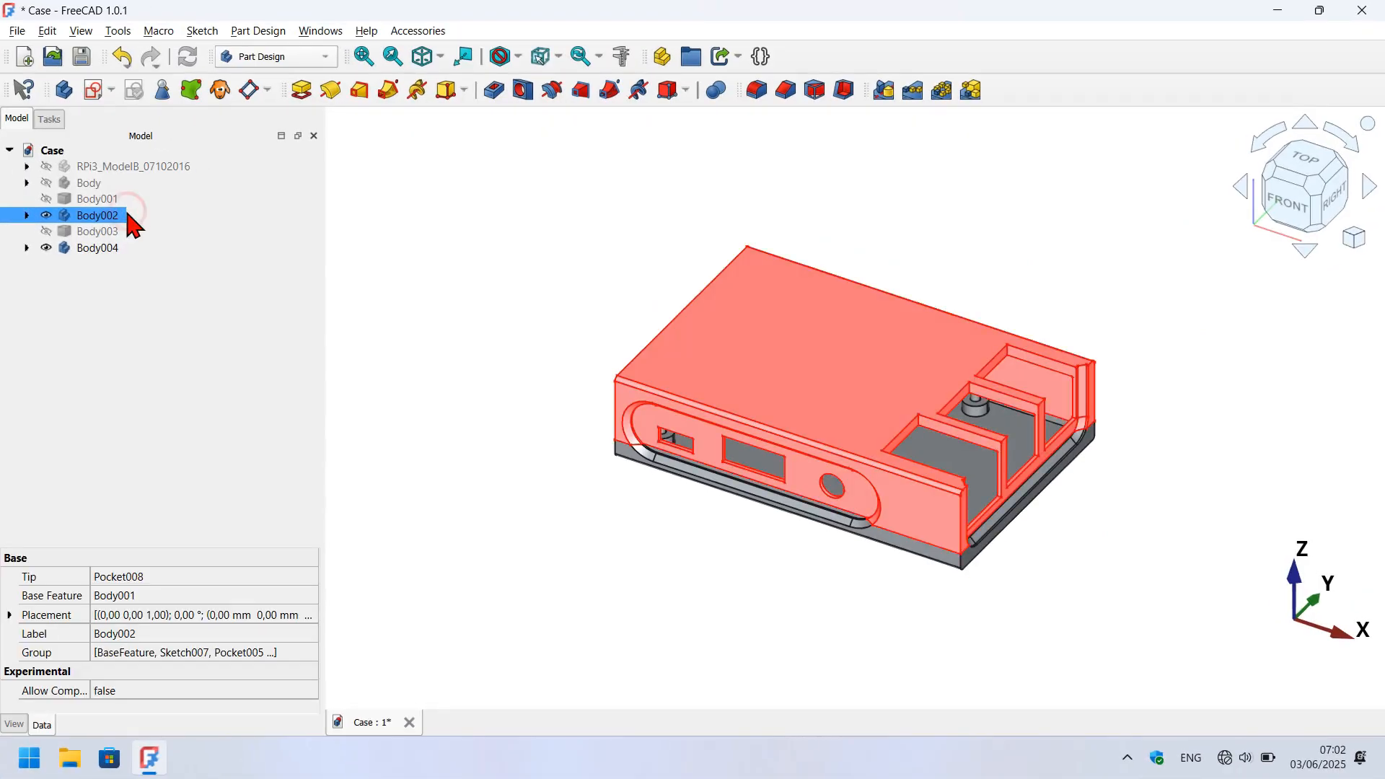
pyautogui.press('space')
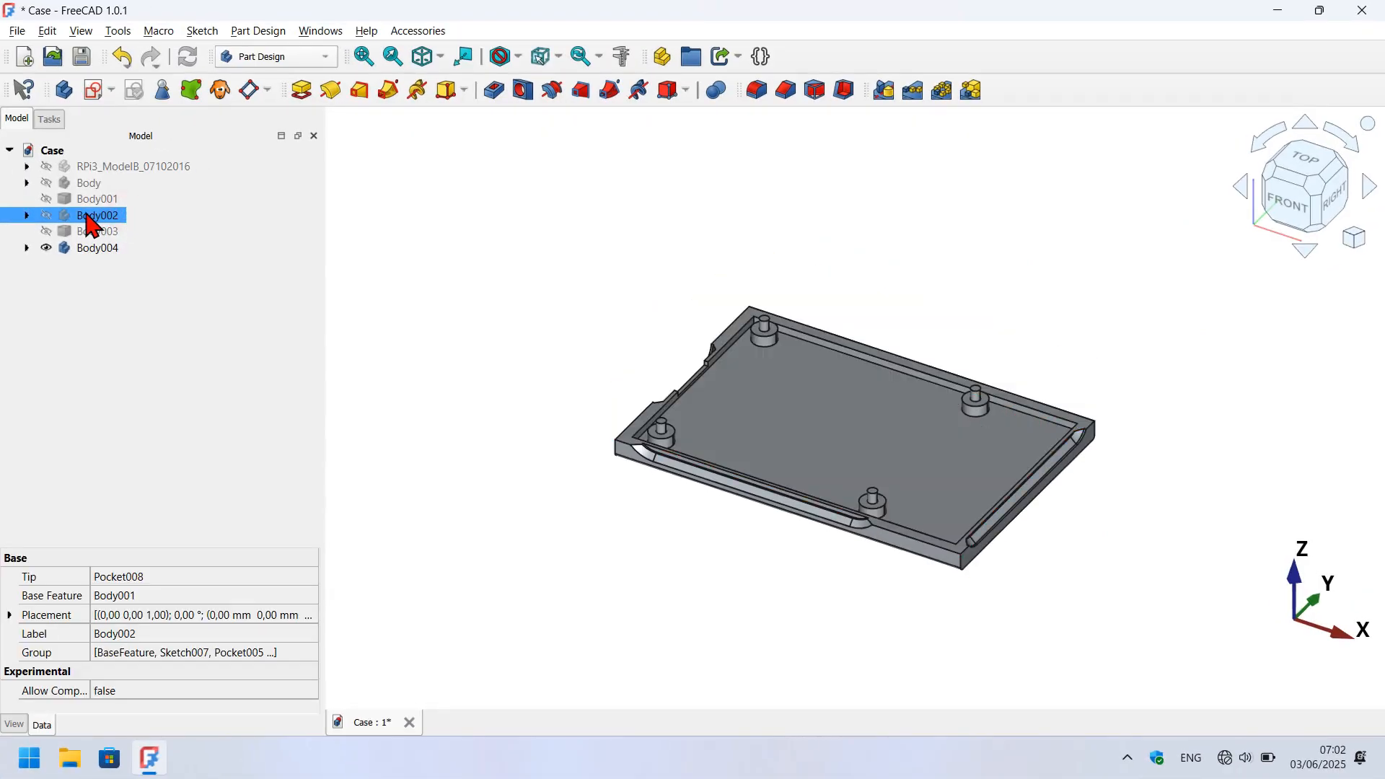
pyautogui.press('space')
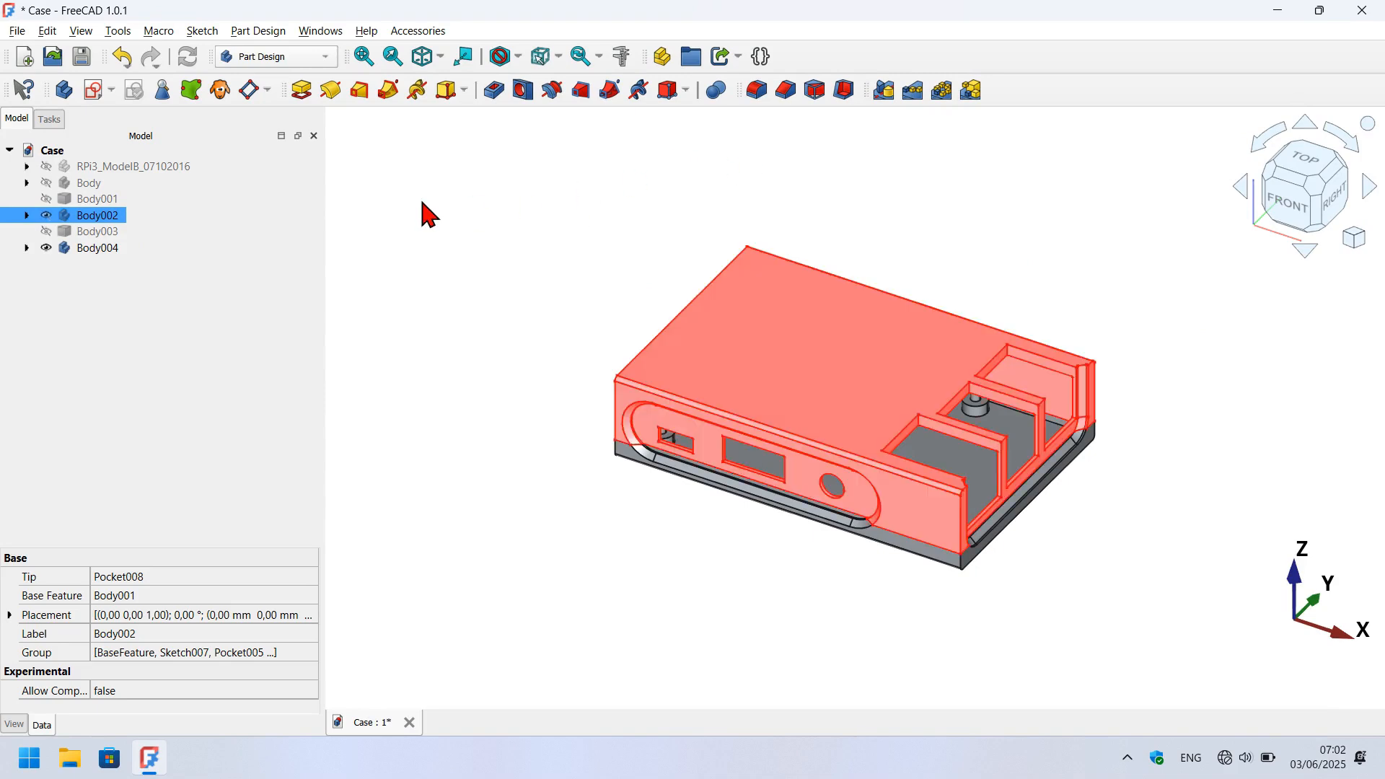
pyautogui.click(108, 249)
pyautogui.press('space')
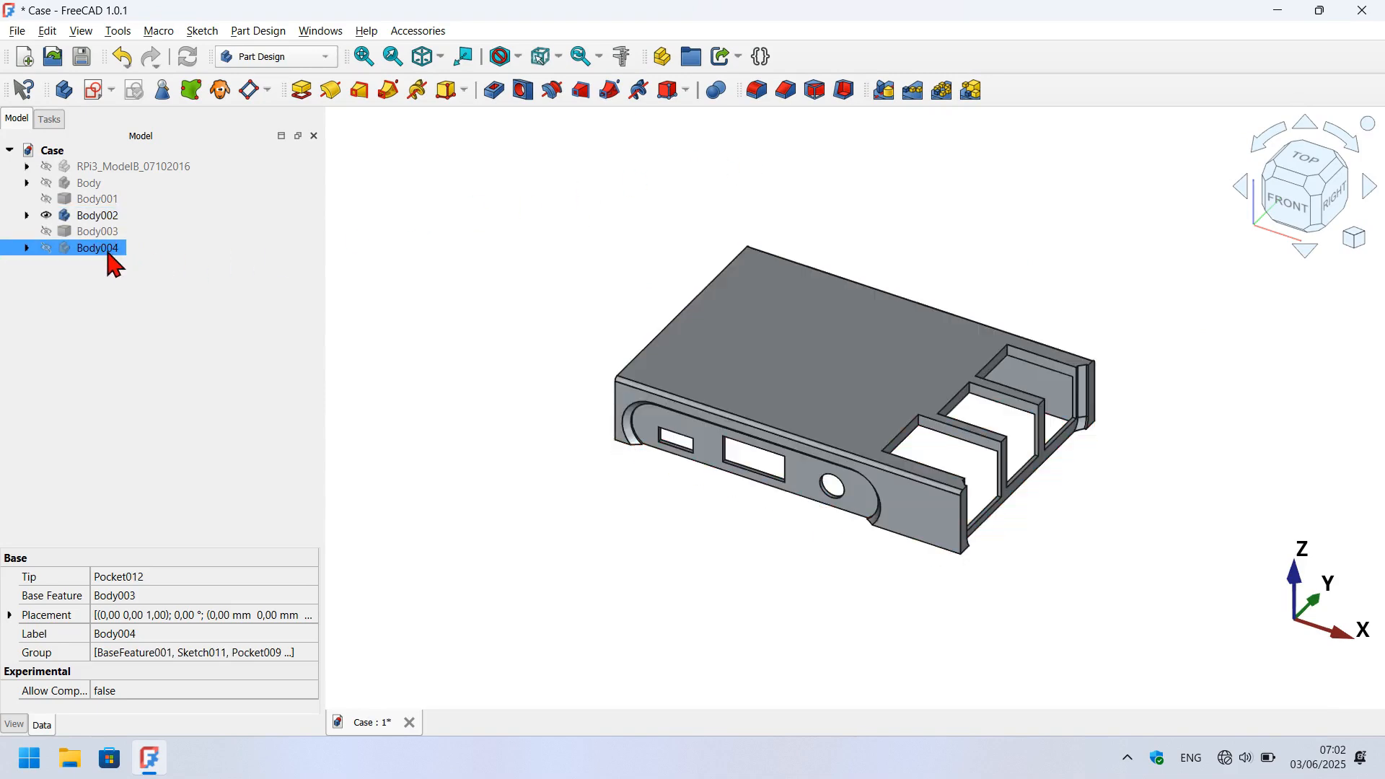
pyautogui.moveTo(750, 555); pyautogui.dragTo(723, 511, button='middle')
pyautogui.press('space')
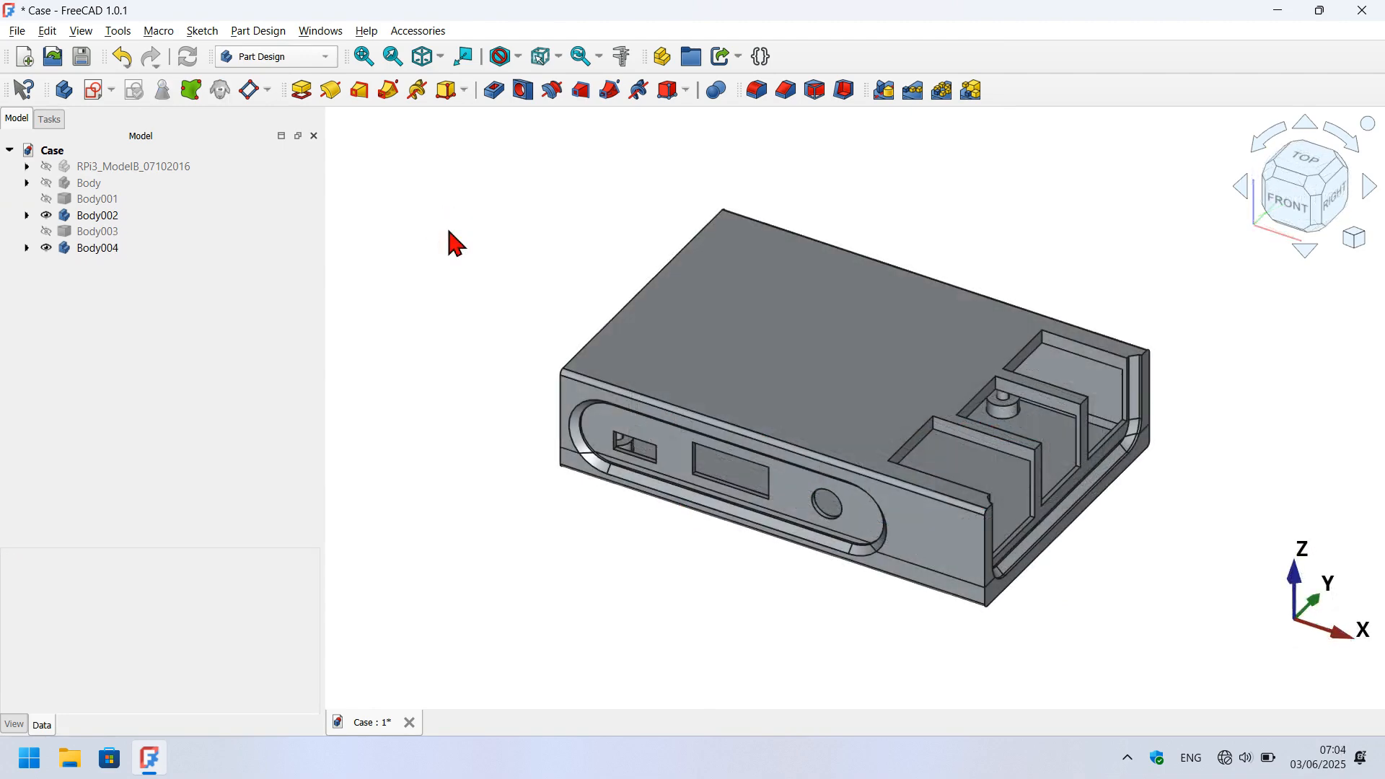
# Hide Body004 and make Body002, the upper half of the case, the active body.
pyautogui.click(83, 248)
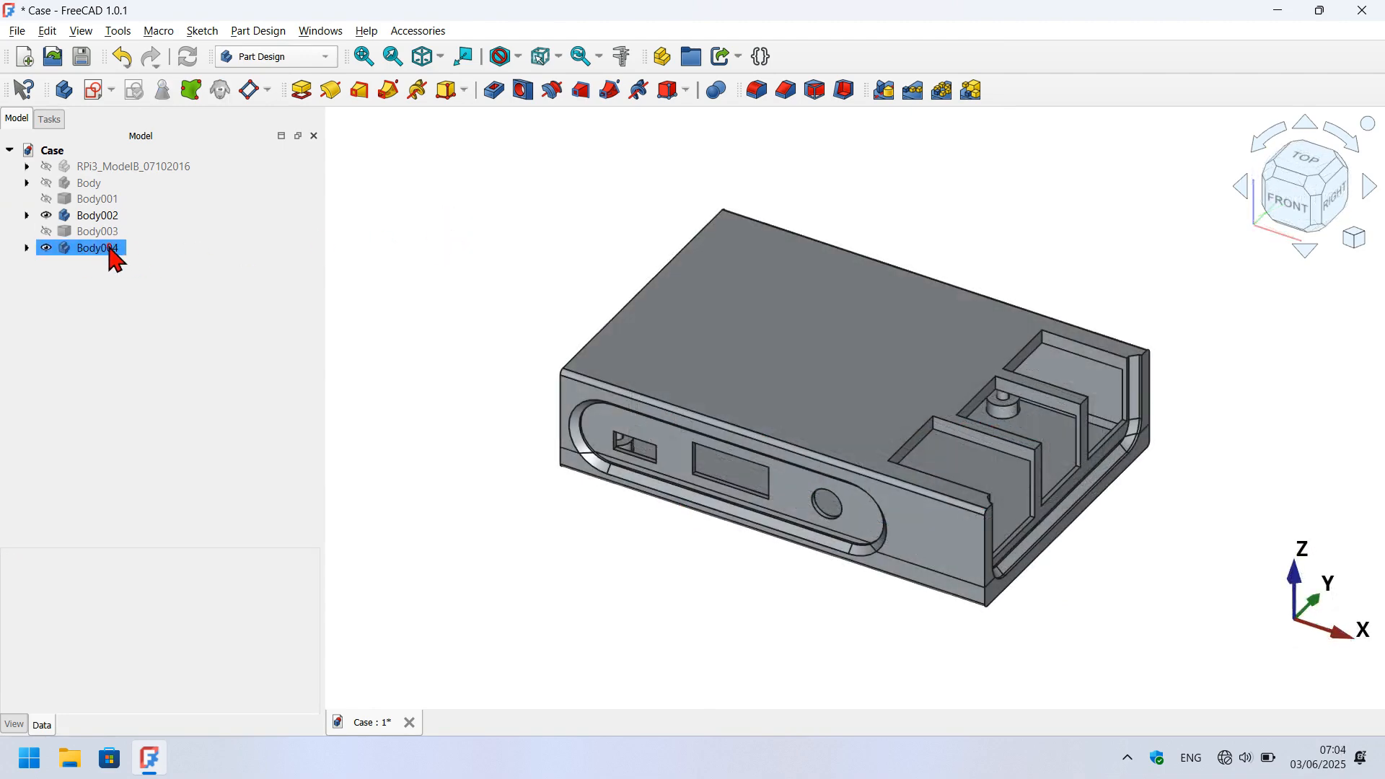
pyautogui.press('space')
pyautogui.click(517, 206)
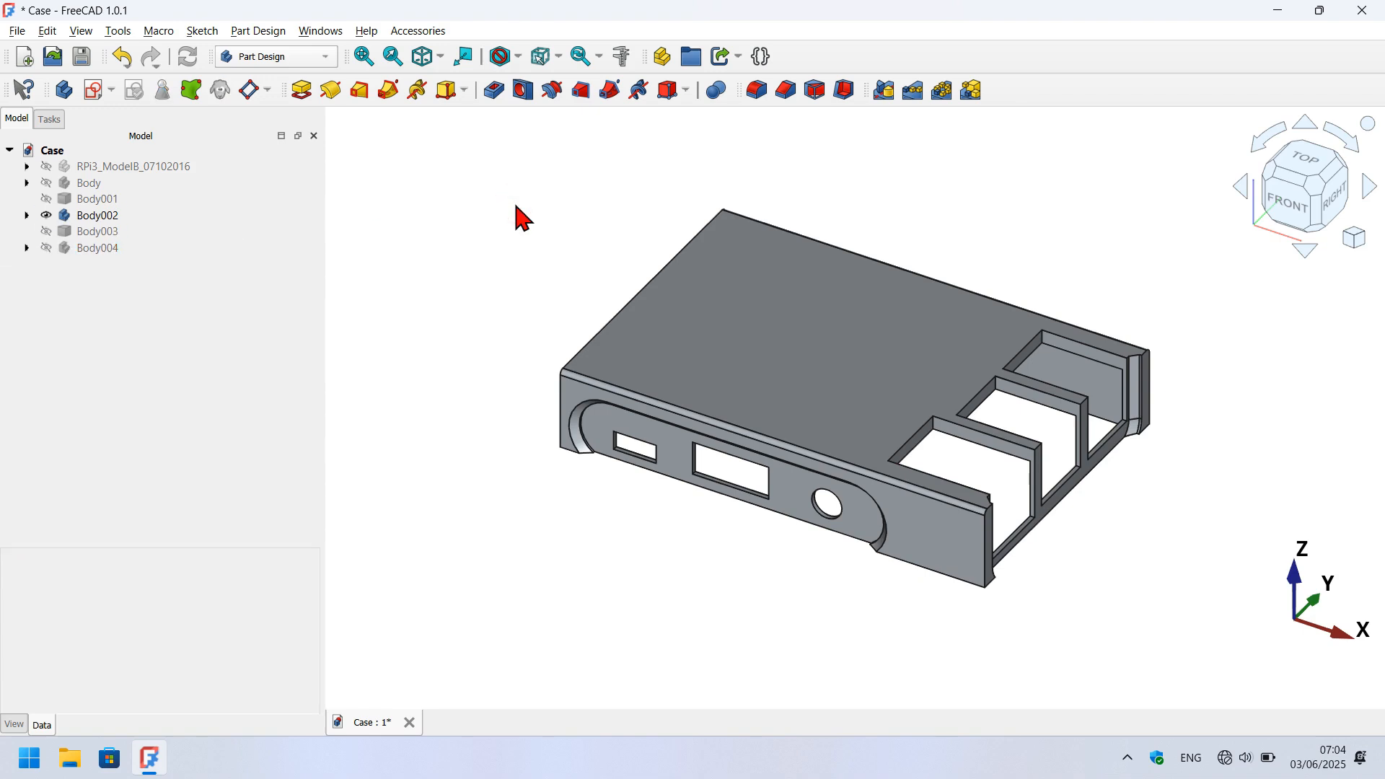
pyautogui.click(108, 216)
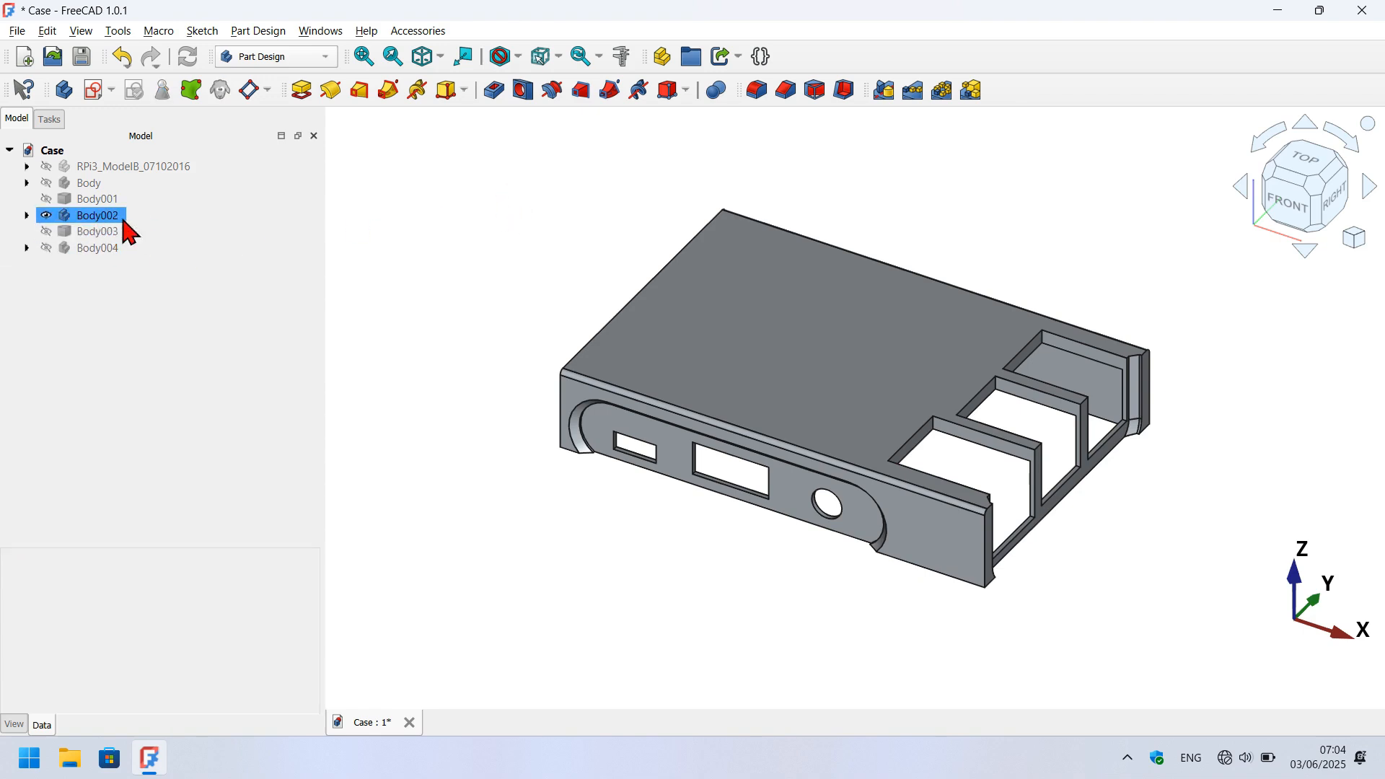
pyautogui.doubleClick(115, 218)
pyautogui.click(501, 300)
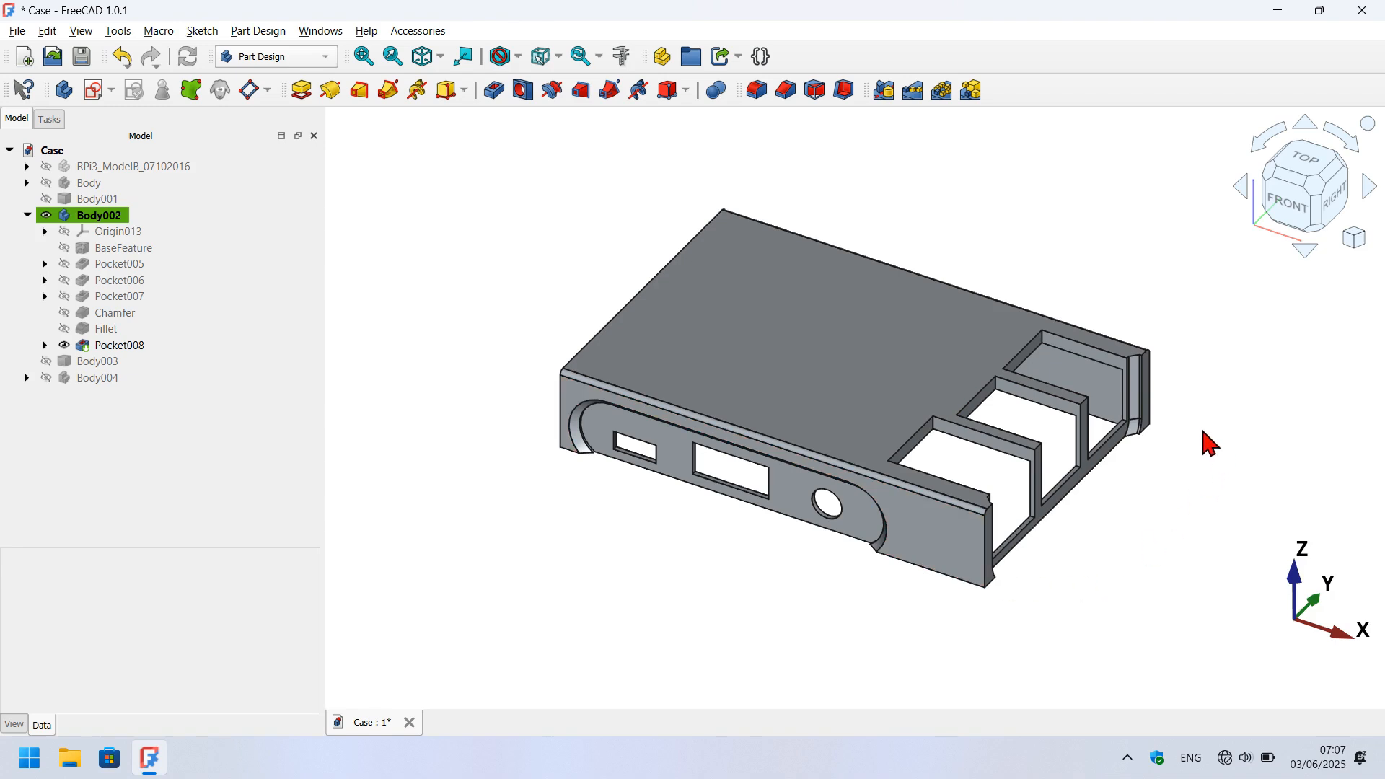
# Create a new sketch on the YZ plane of Body002 and show the case as a section at the sketch plane.
pyautogui.click(95, 90)
pyautogui.click(776, 361)
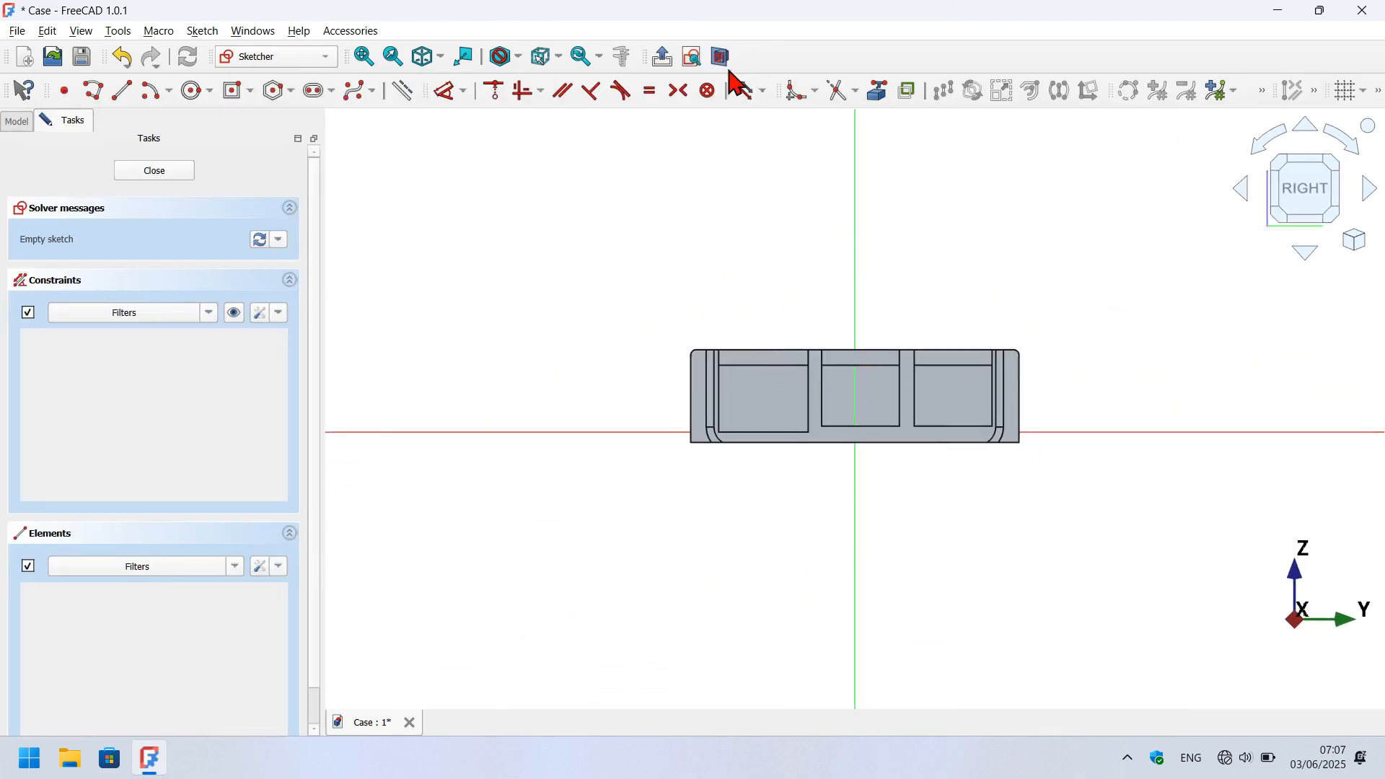
pyautogui.click(726, 65)
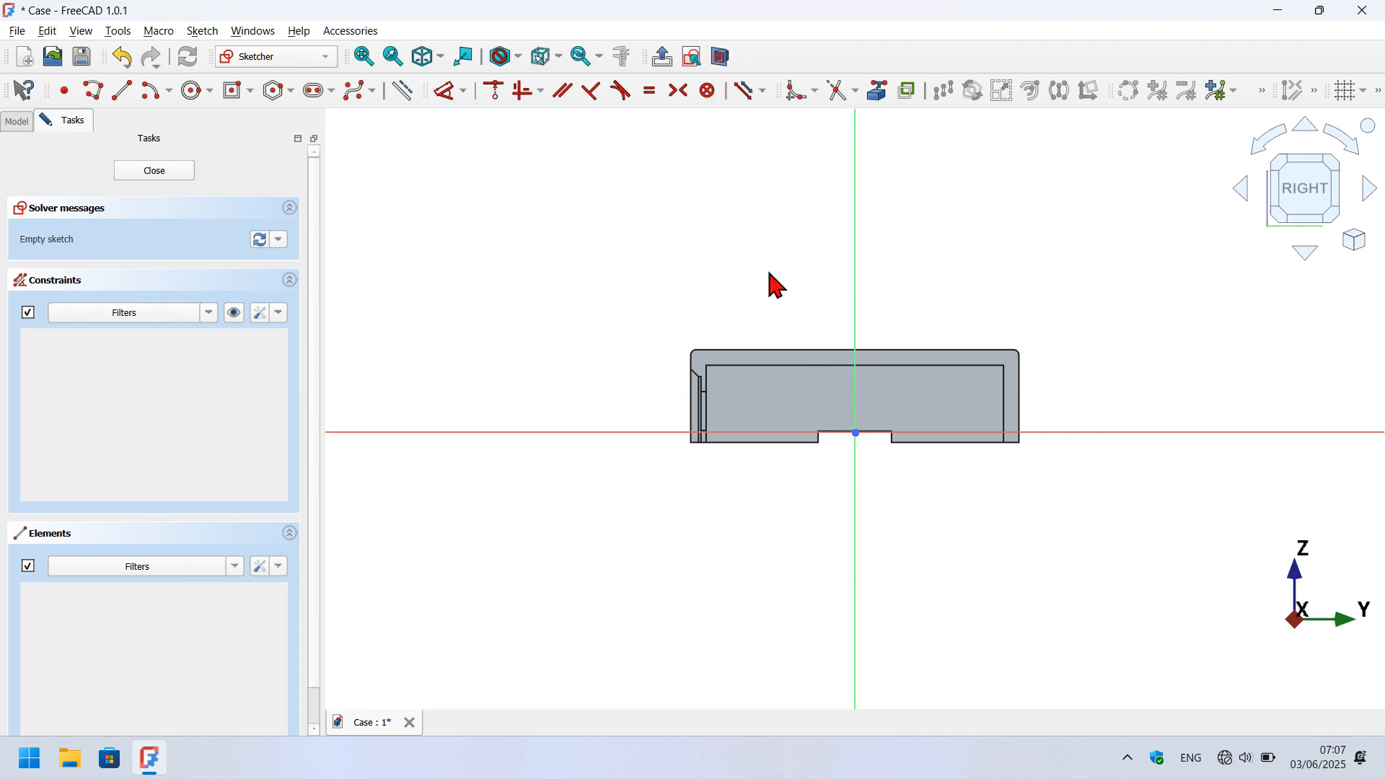
# Project the outer vertical edge of the case's side wall at negative Y into the sketch as external geometry.
pyautogui.scroll(5, 750, 431)
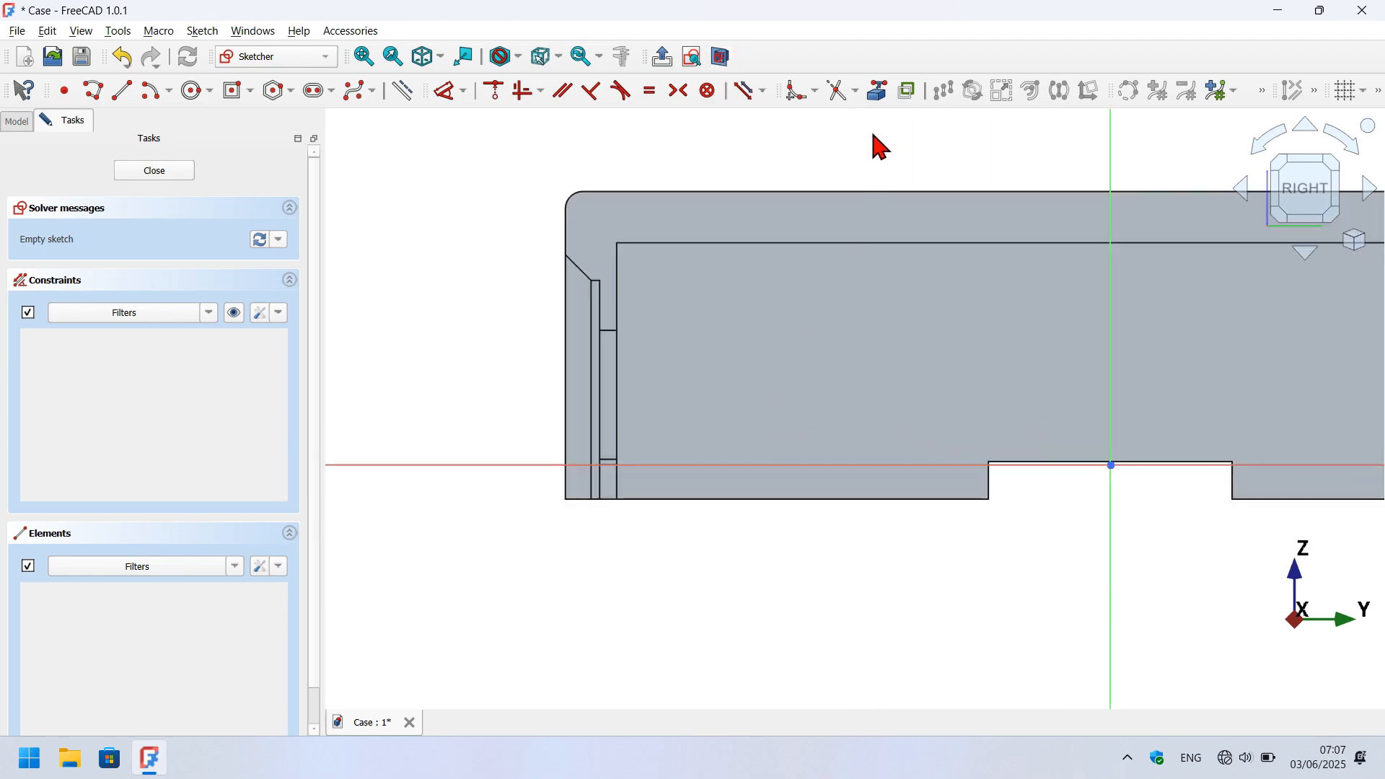
pyautogui.click(879, 93)
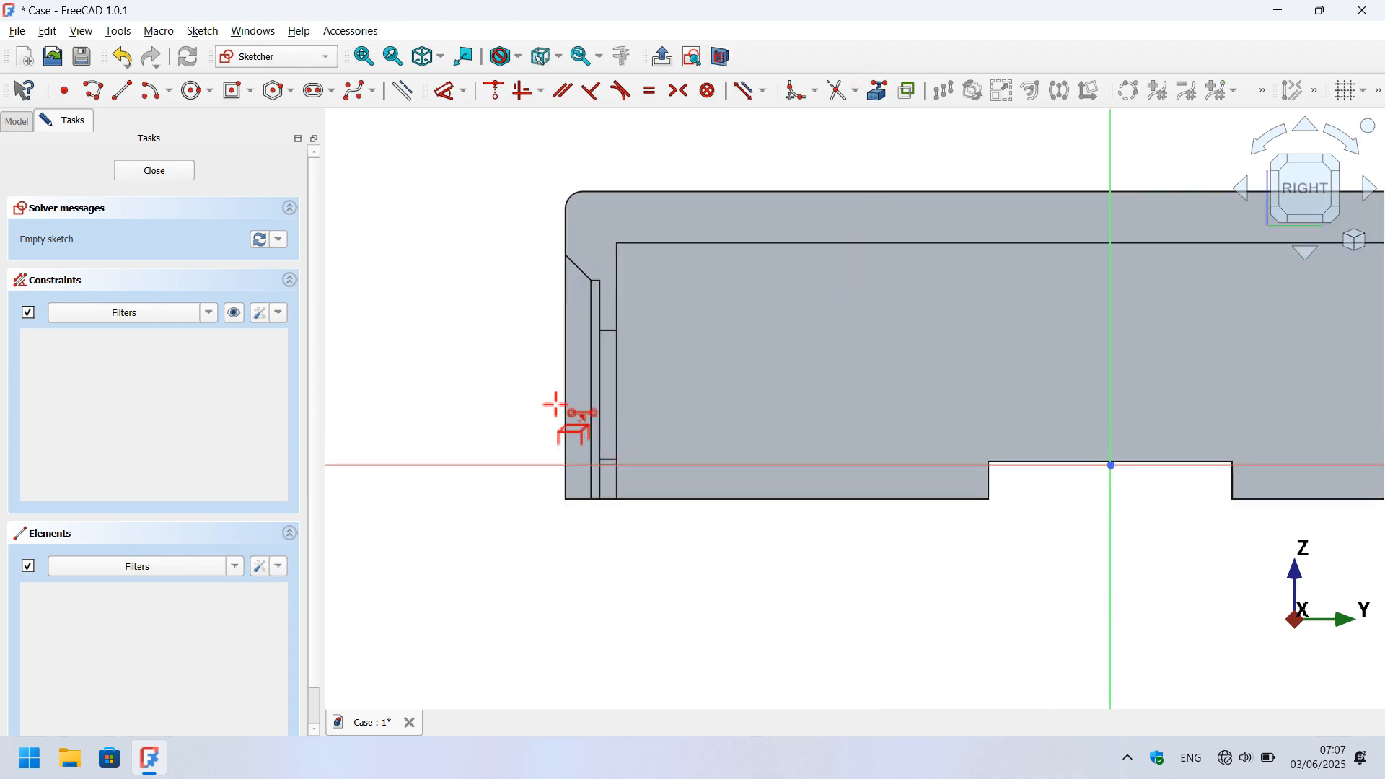
pyautogui.click(562, 404)
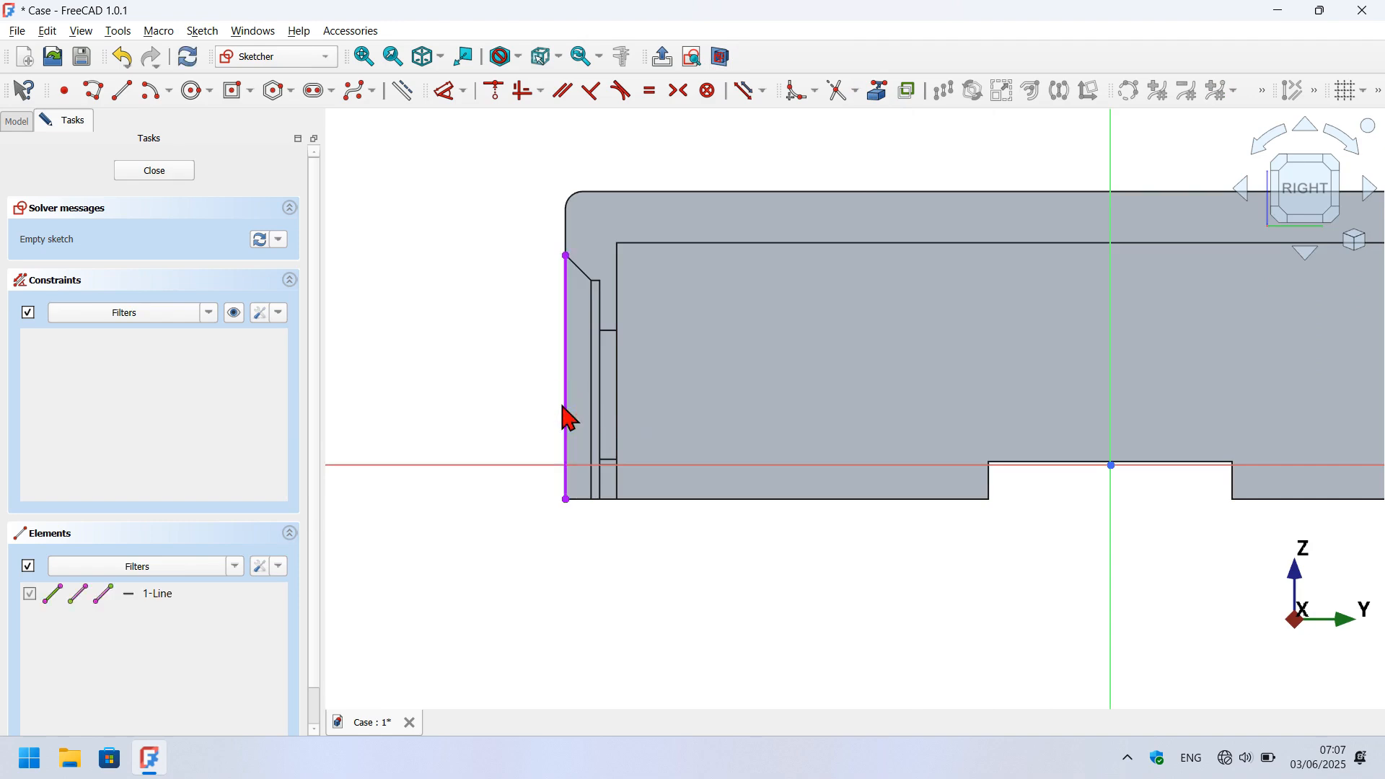
# Draw a closed seven-line snap profile about 7 mm high at the lower end of the side wall, with a pointed bump towards the outer edge.
pyautogui.click(93, 95)
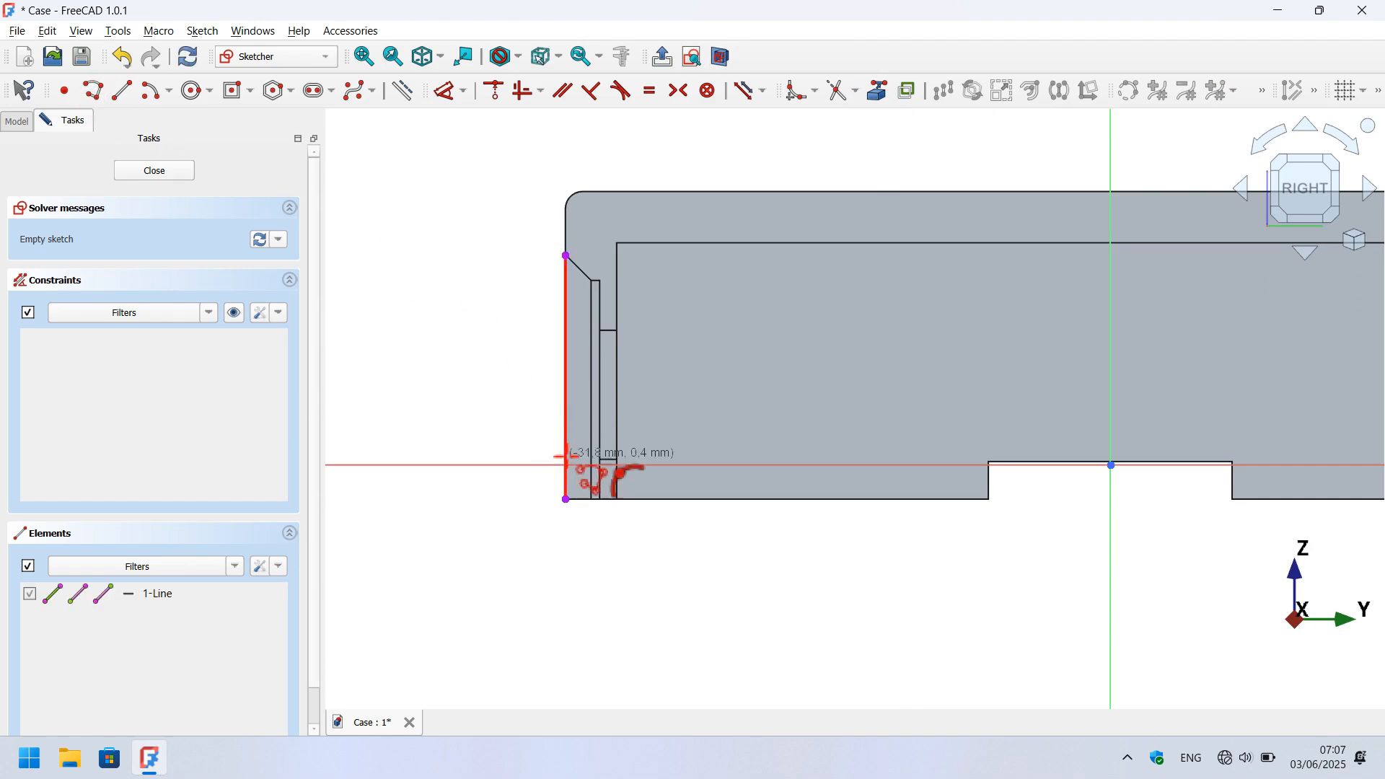
pyautogui.scroll(5, 587, 472)
pyautogui.click(626, 567)
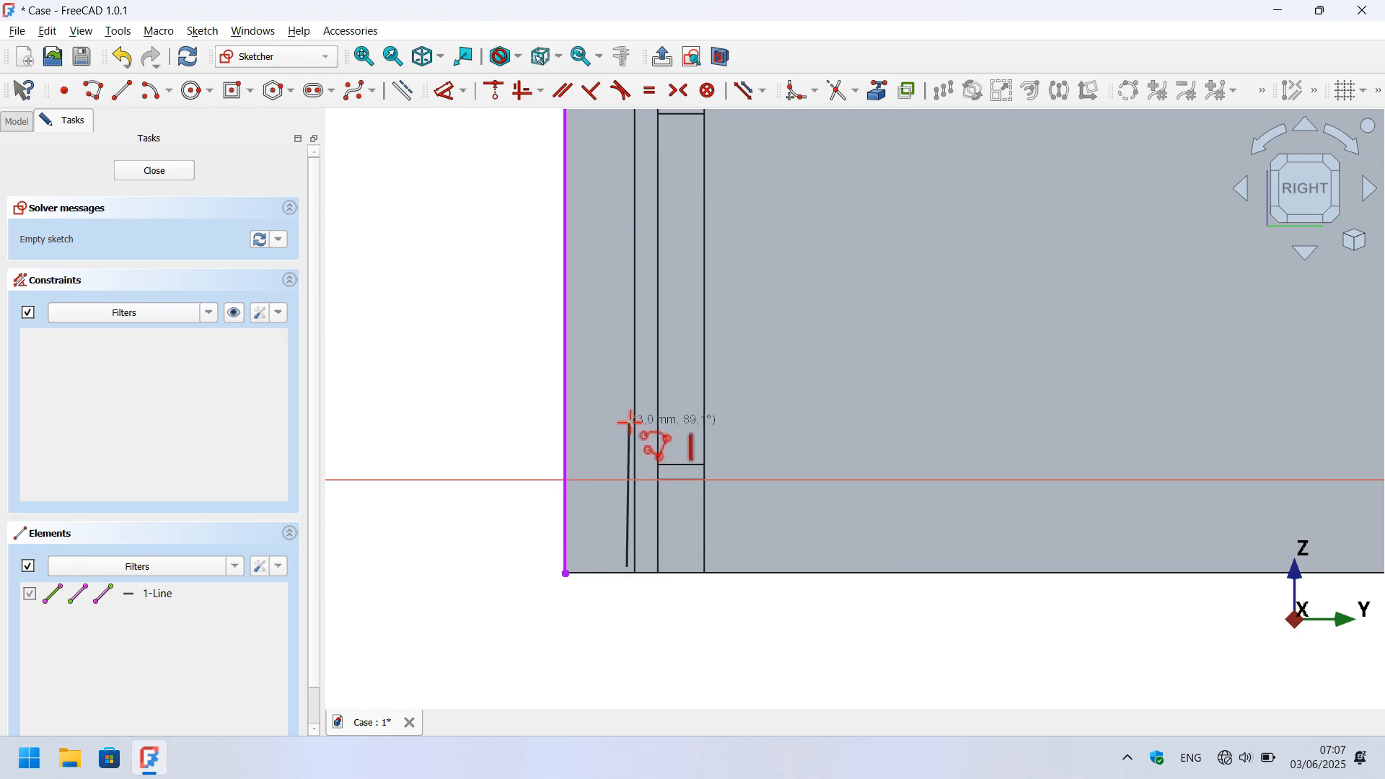
pyautogui.click(627, 424)
pyautogui.click(578, 385)
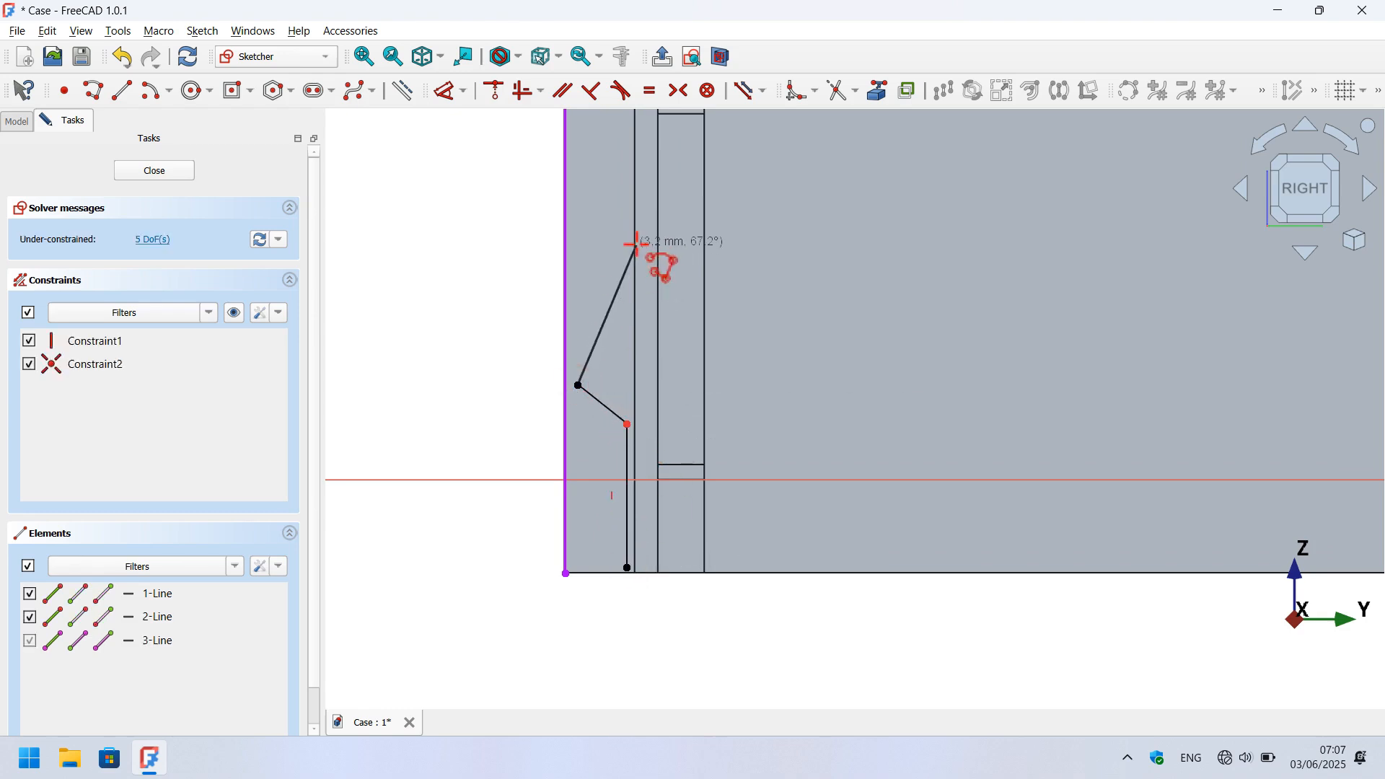
pyautogui.click(612, 315)
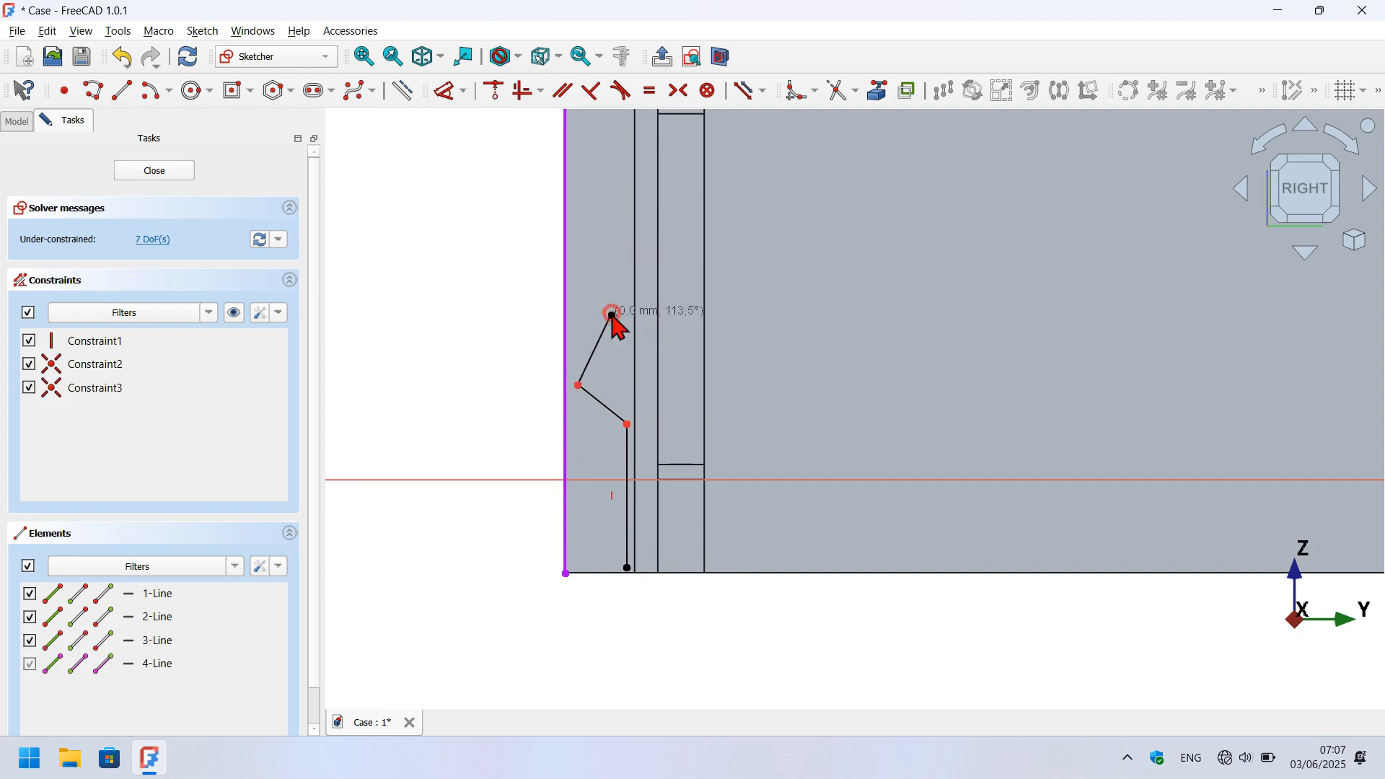
pyautogui.click(612, 246)
pyautogui.click(719, 251)
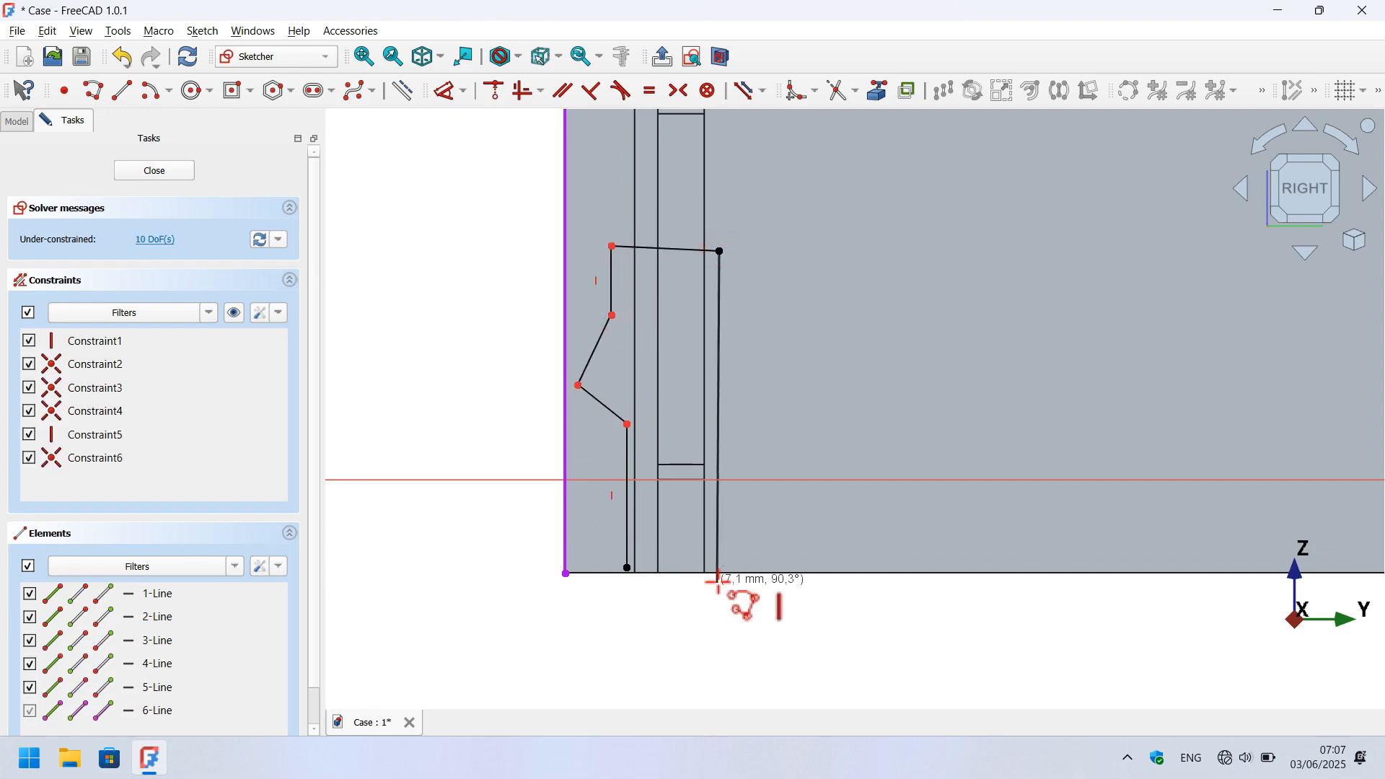
pyautogui.click(719, 583)
pyautogui.click(627, 568)
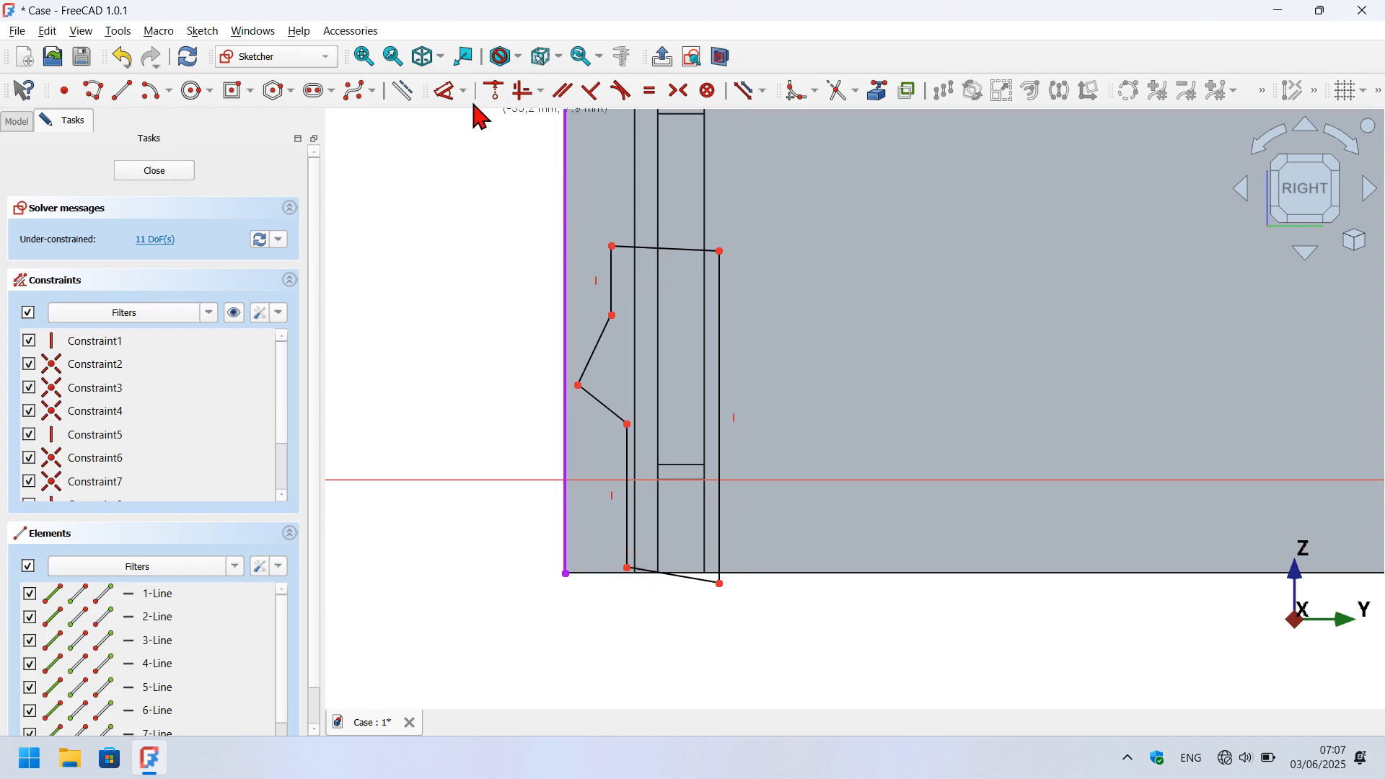
# Constrain the upper and lower lines of the snap profile to be horizontal.
pyautogui.click(525, 92)
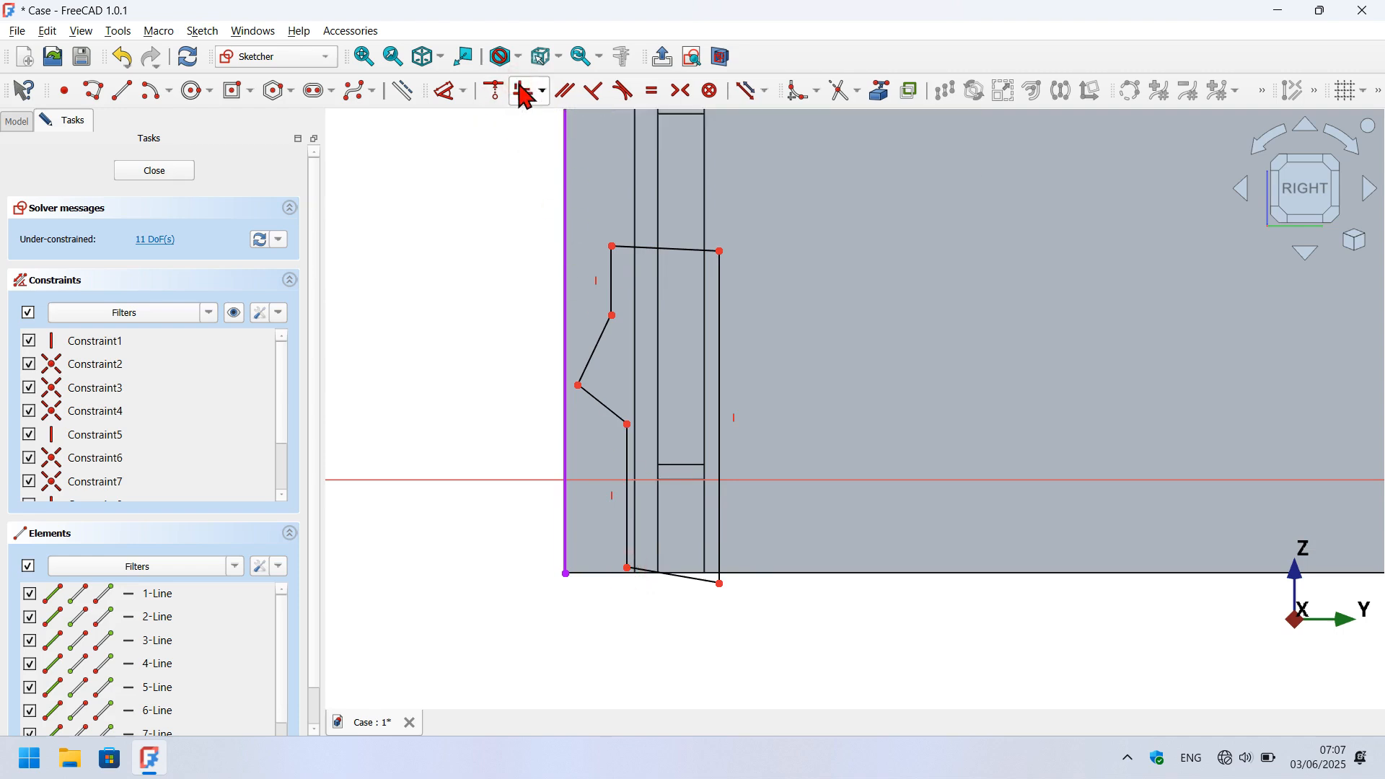
pyautogui.click(675, 248)
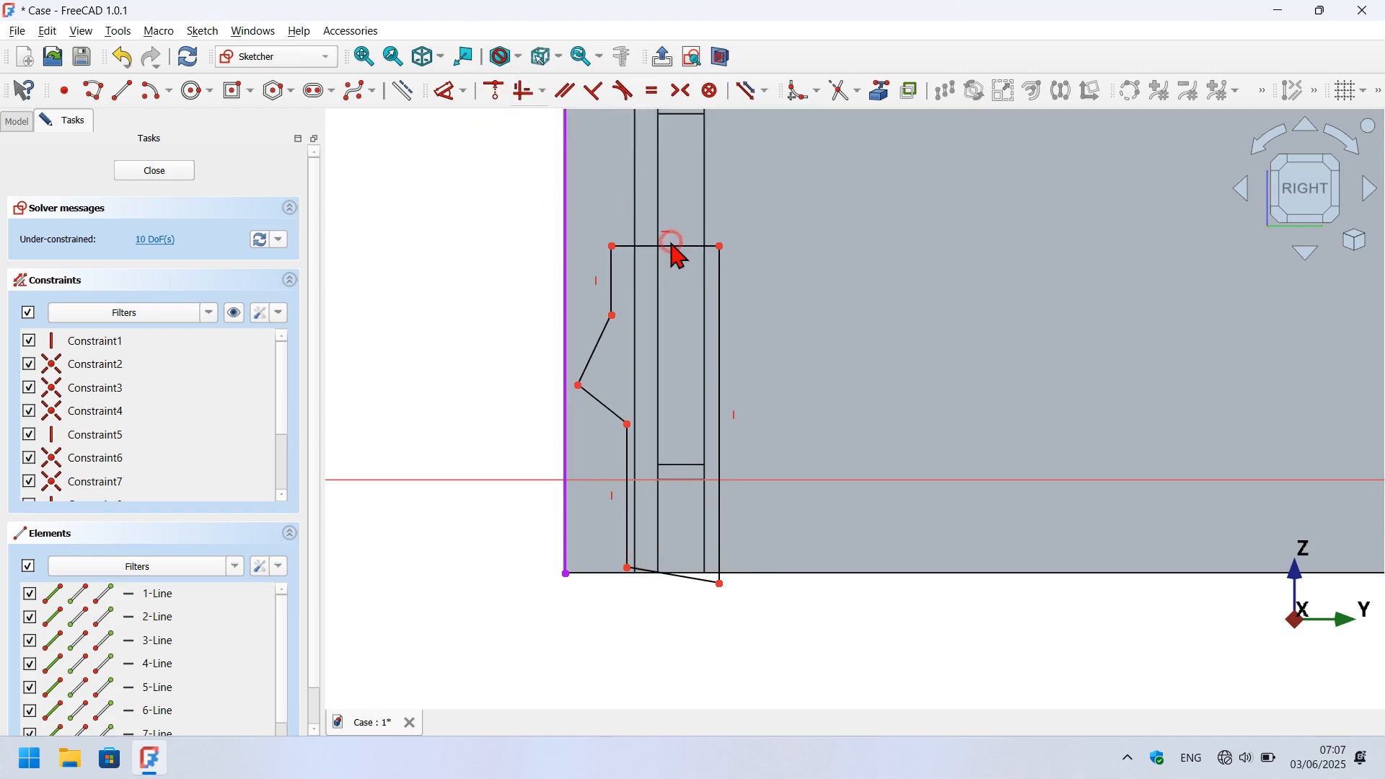
pyautogui.click(681, 575)
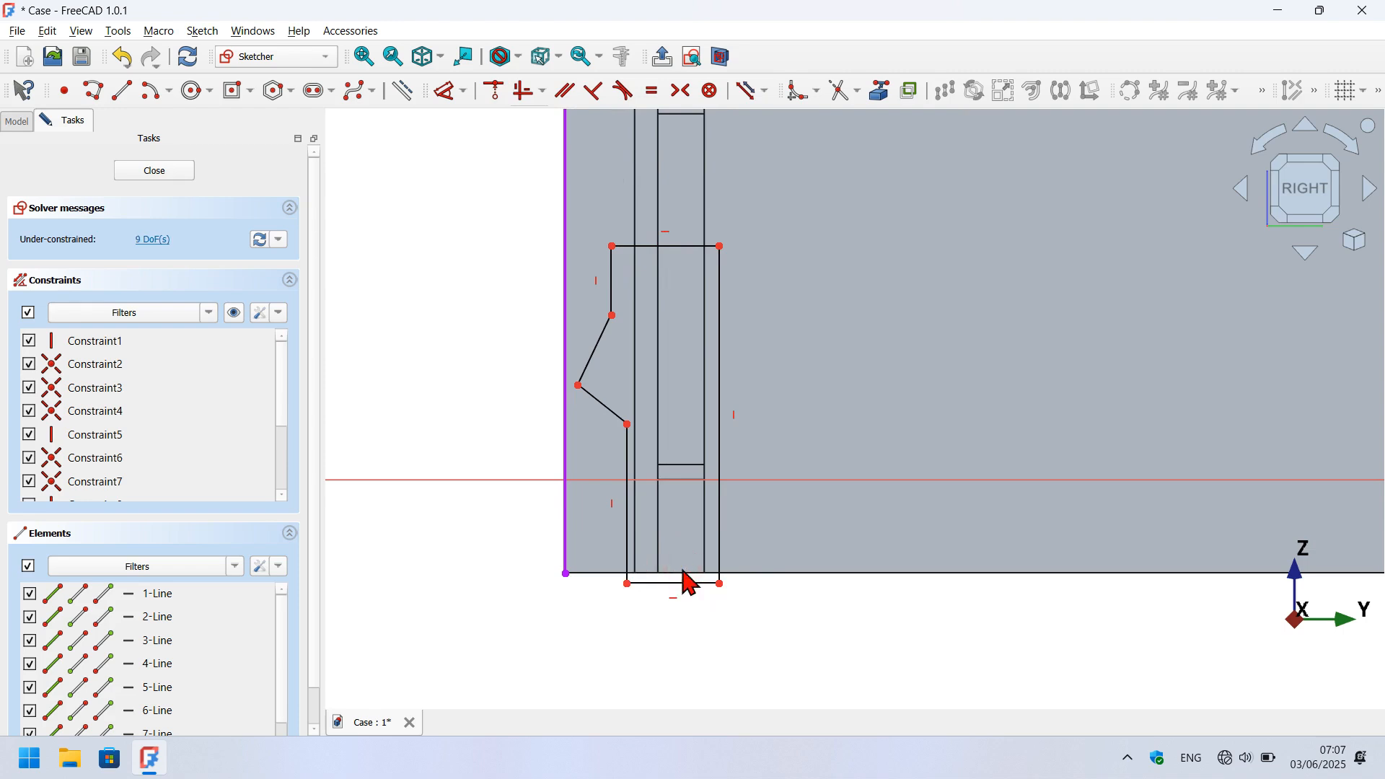
pyautogui.scroll(1, 652, 416)
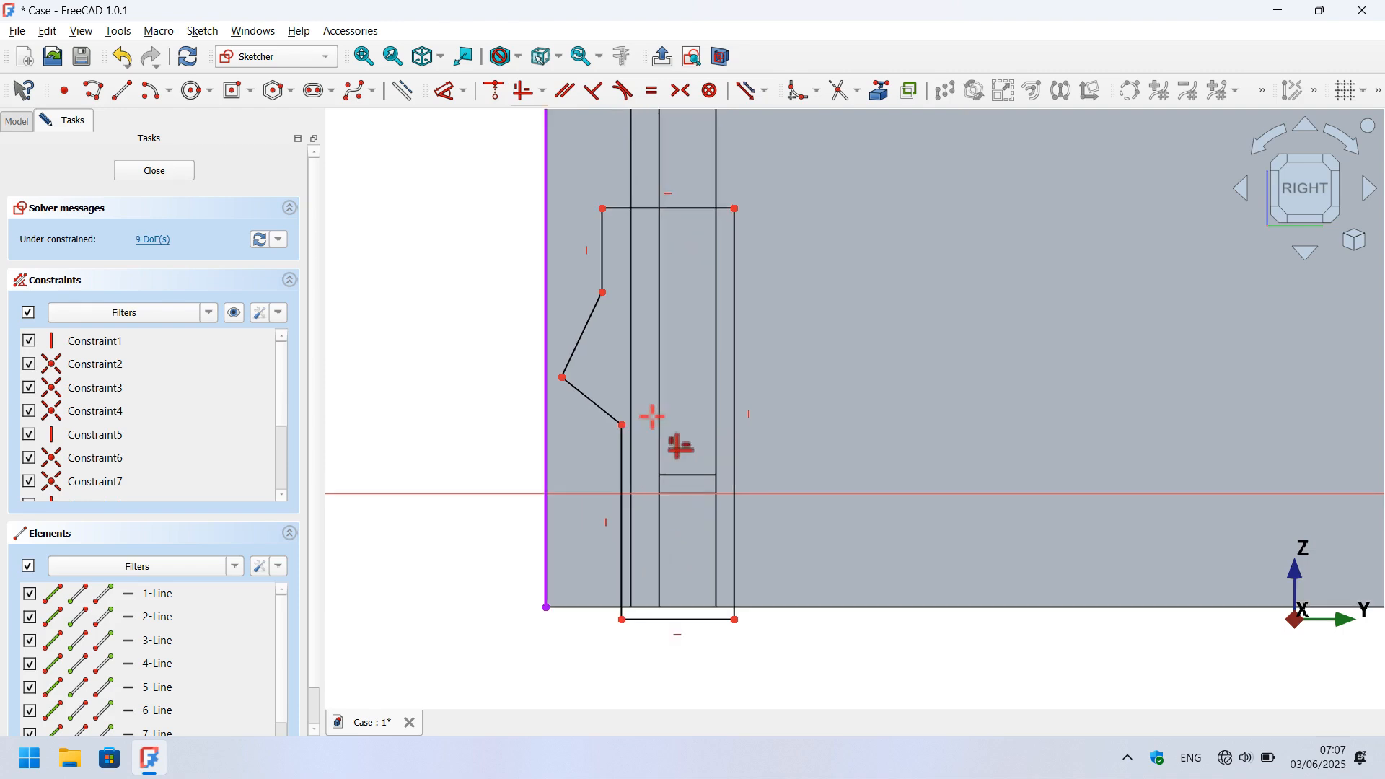
pyautogui.rightClick(688, 361)
# Vertically align the two points where the pointed bump meets the profile's outer vertical lines.
pyautogui.moveTo(577, 254)
pyautogui.mouseDown()
pyautogui.moveTo(644, 371)
pyautogui.moveTo(645, 444)
pyautogui.mouseUp()
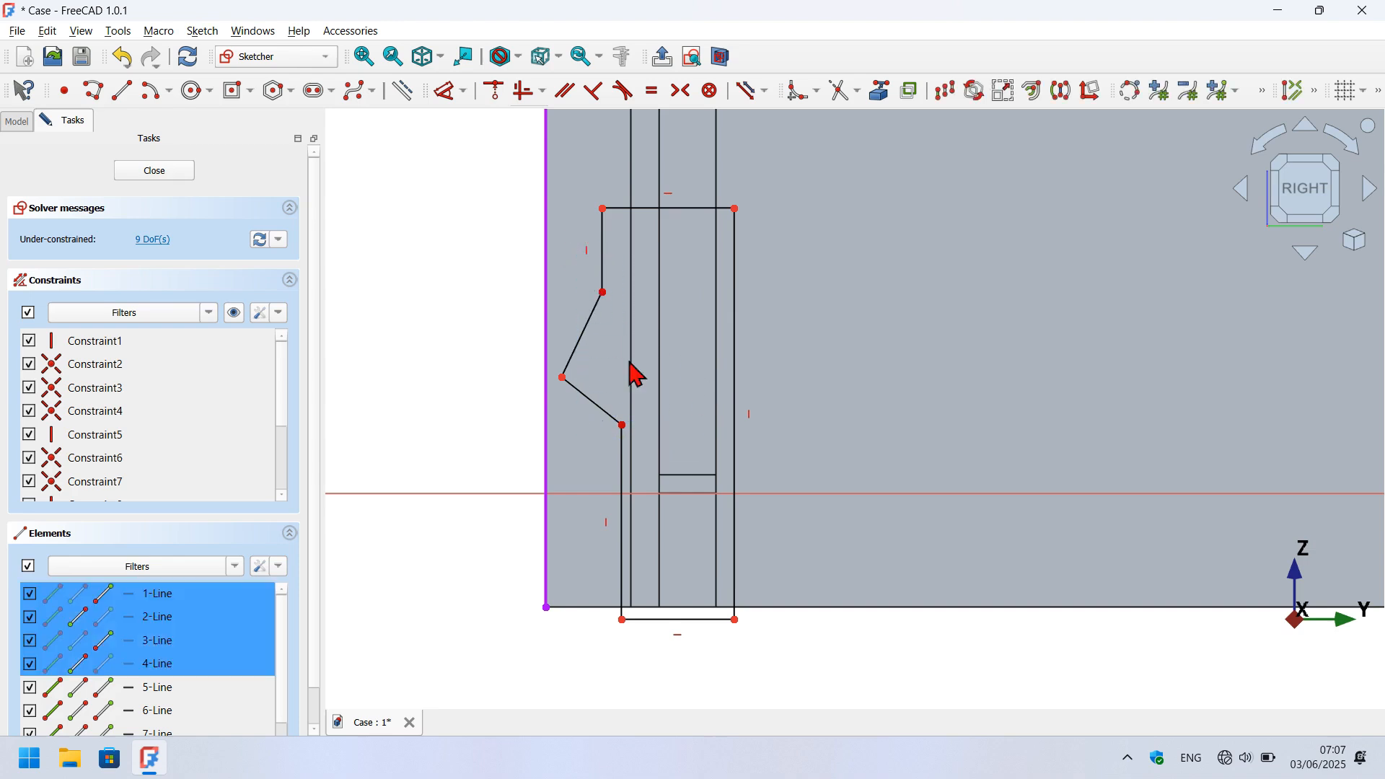
pyautogui.click(543, 93)
pyautogui.click(600, 162)
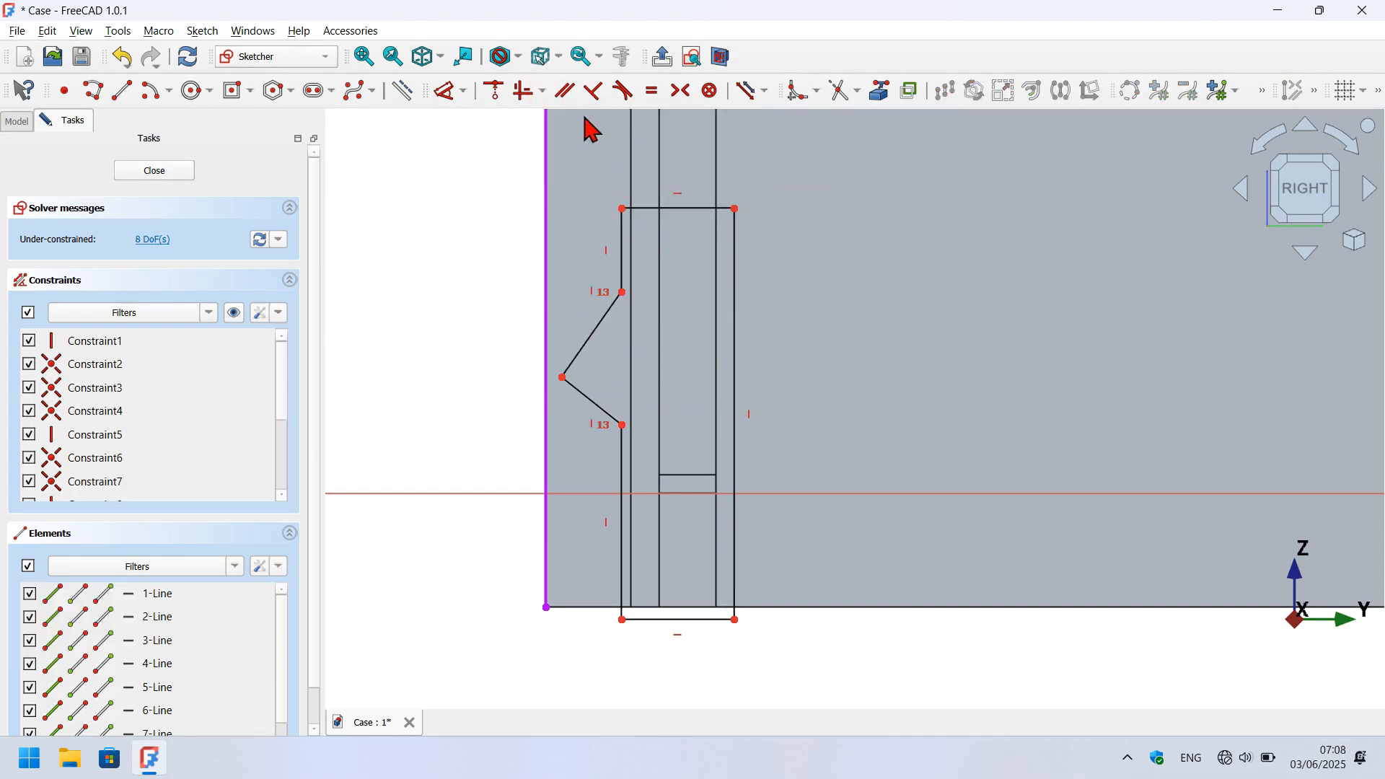
# Make the bump's two slanted lines equal in length, and likewise the two short vertical lines above and below it.
pyautogui.click(653, 90)
pyautogui.click(589, 330)
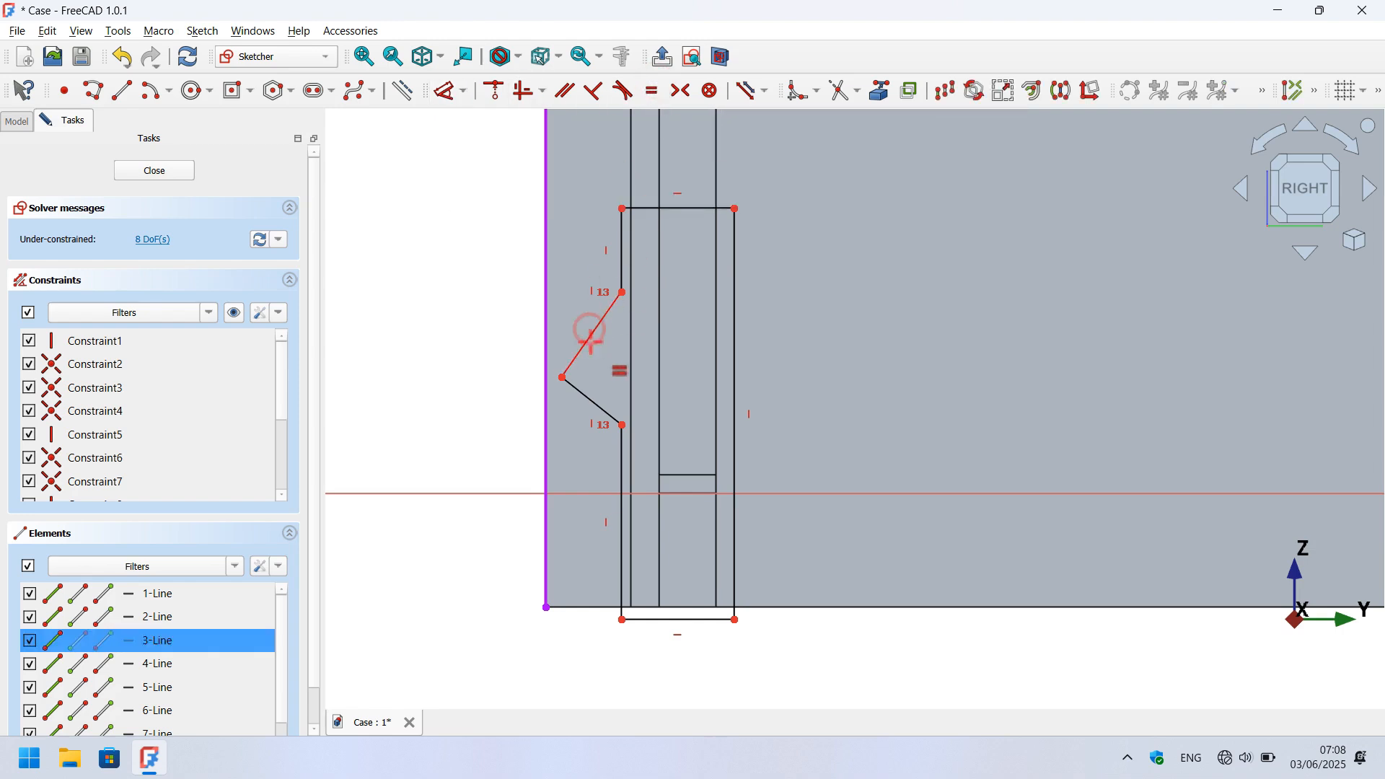
pyautogui.click(597, 402)
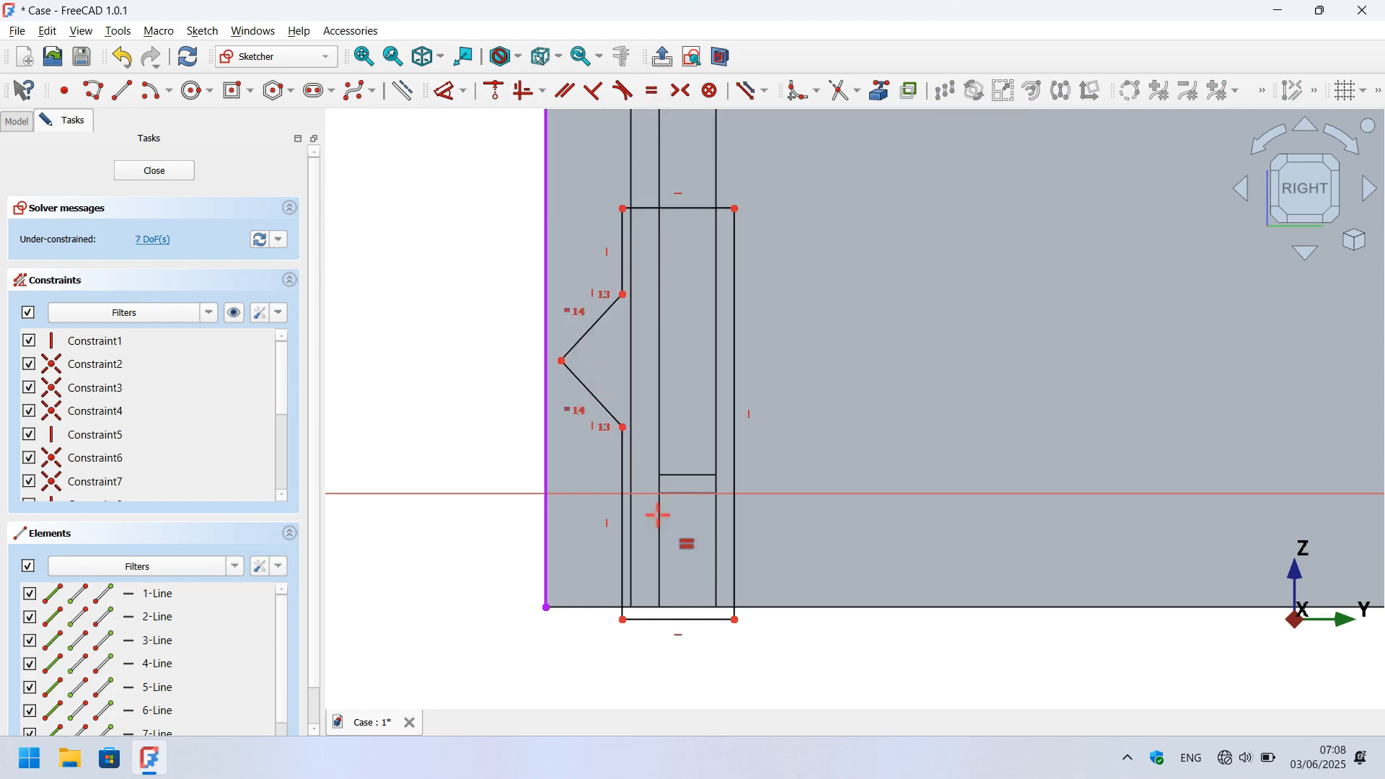
pyautogui.click(620, 534)
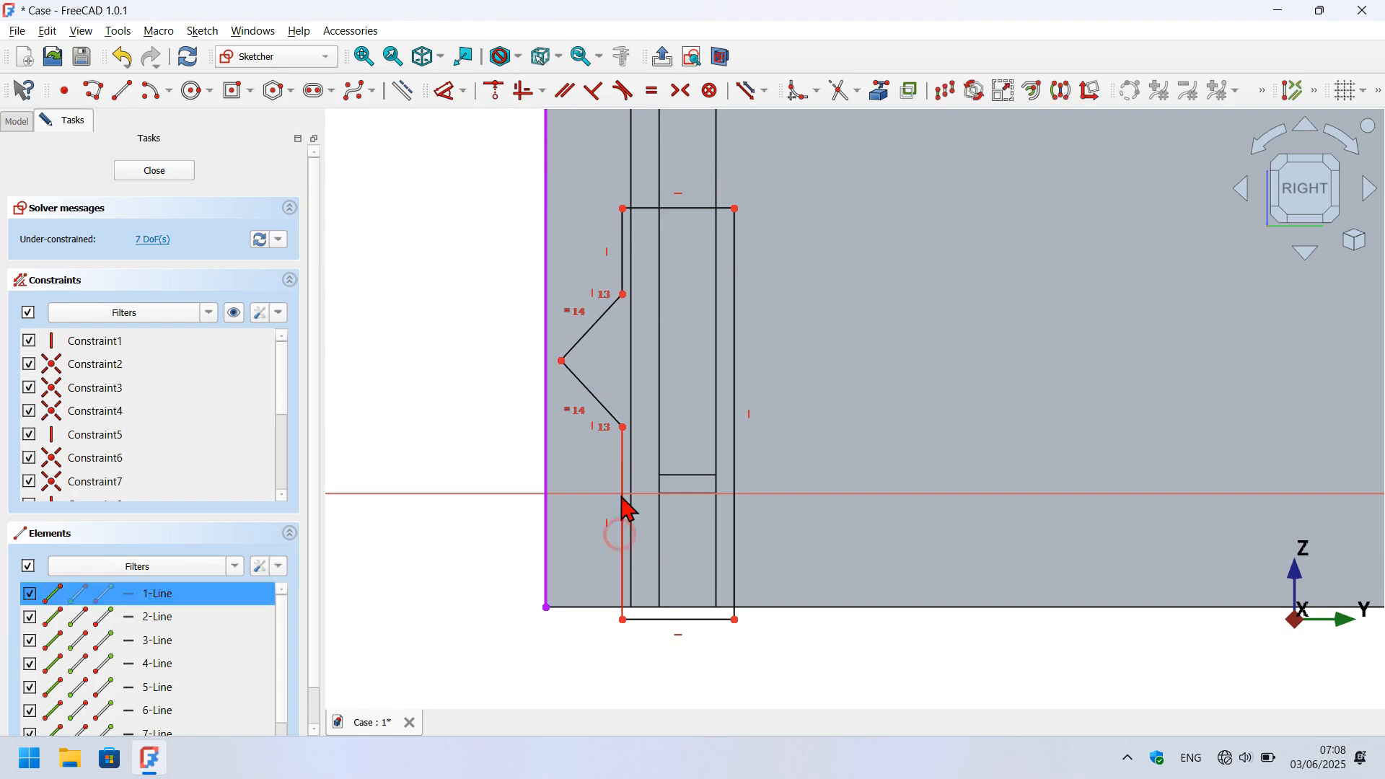
pyautogui.click(618, 261)
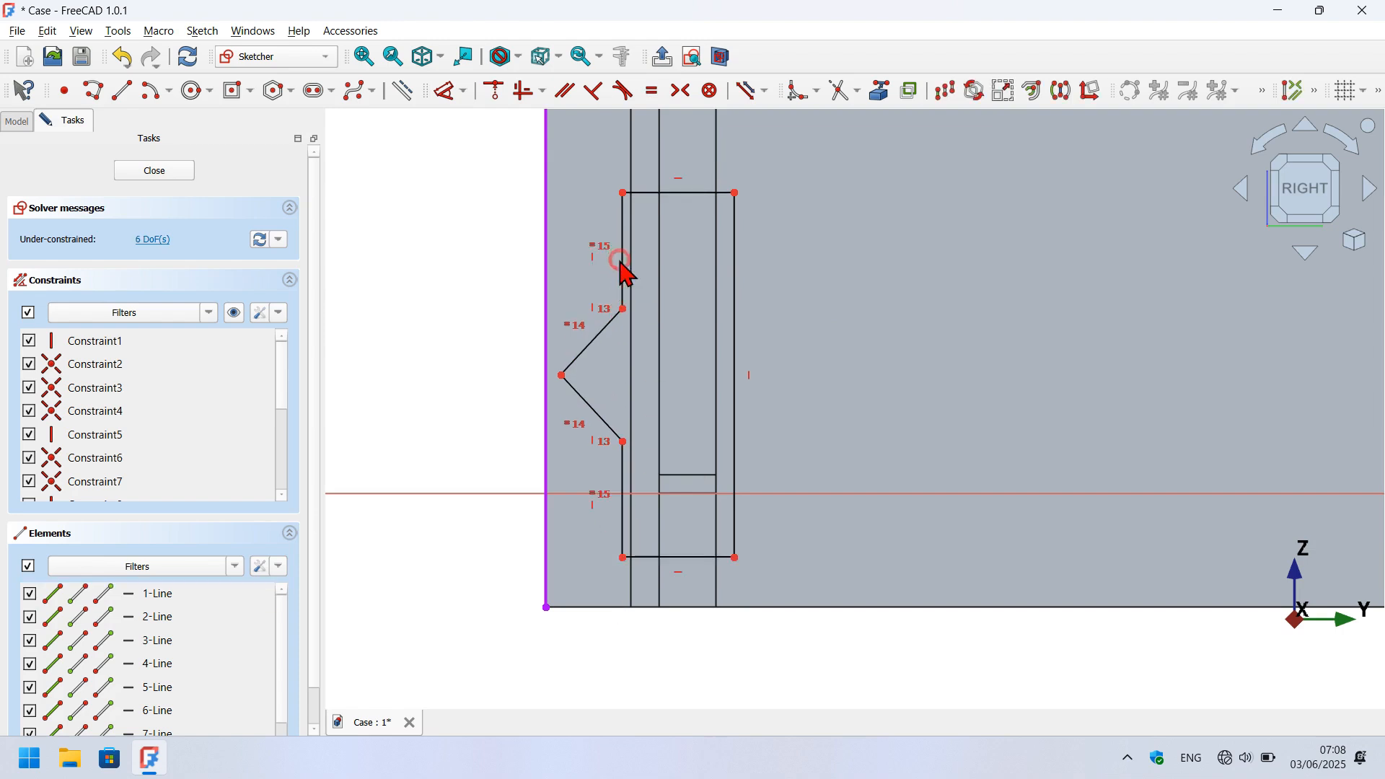
pyautogui.press('Escape')
# Horizontally align the profile's lower outer corner with the lower endpoint of the projected wall edge.
pyautogui.moveTo(495, 557)
pyautogui.mouseDown()
pyautogui.moveTo(633, 609)
pyautogui.moveTo(660, 633)
pyautogui.mouseUp()
pyautogui.moveTo(464, 532); pyautogui.dragTo(644, 636)
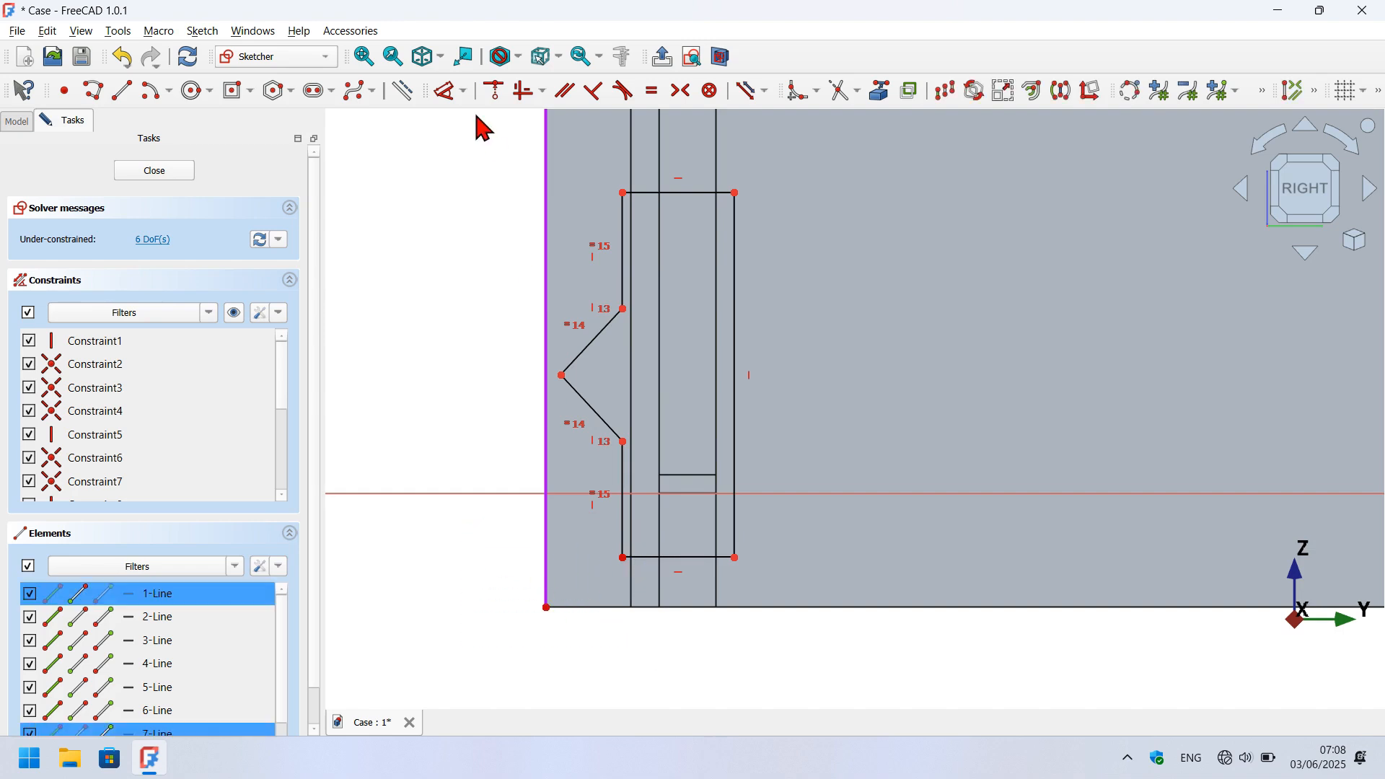
pyautogui.click(545, 94)
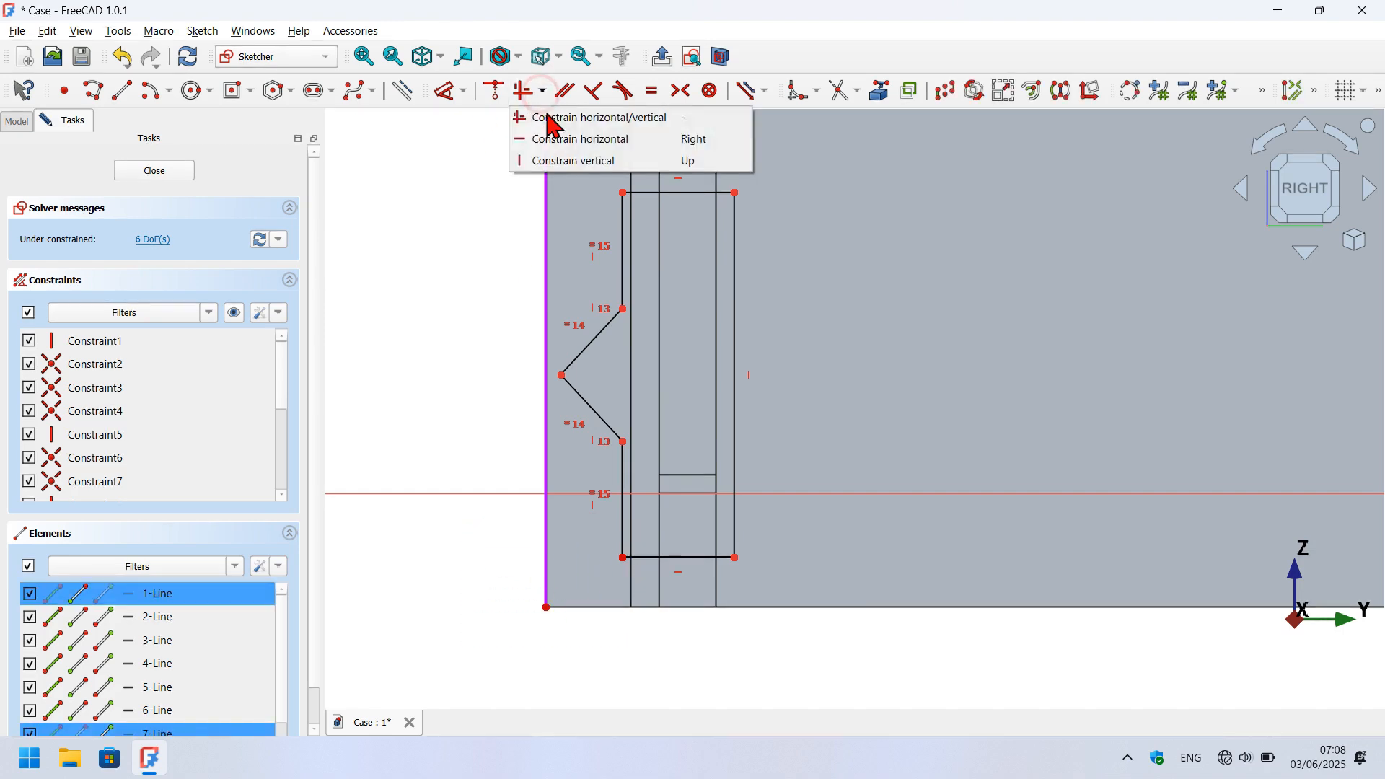
pyautogui.click(609, 137)
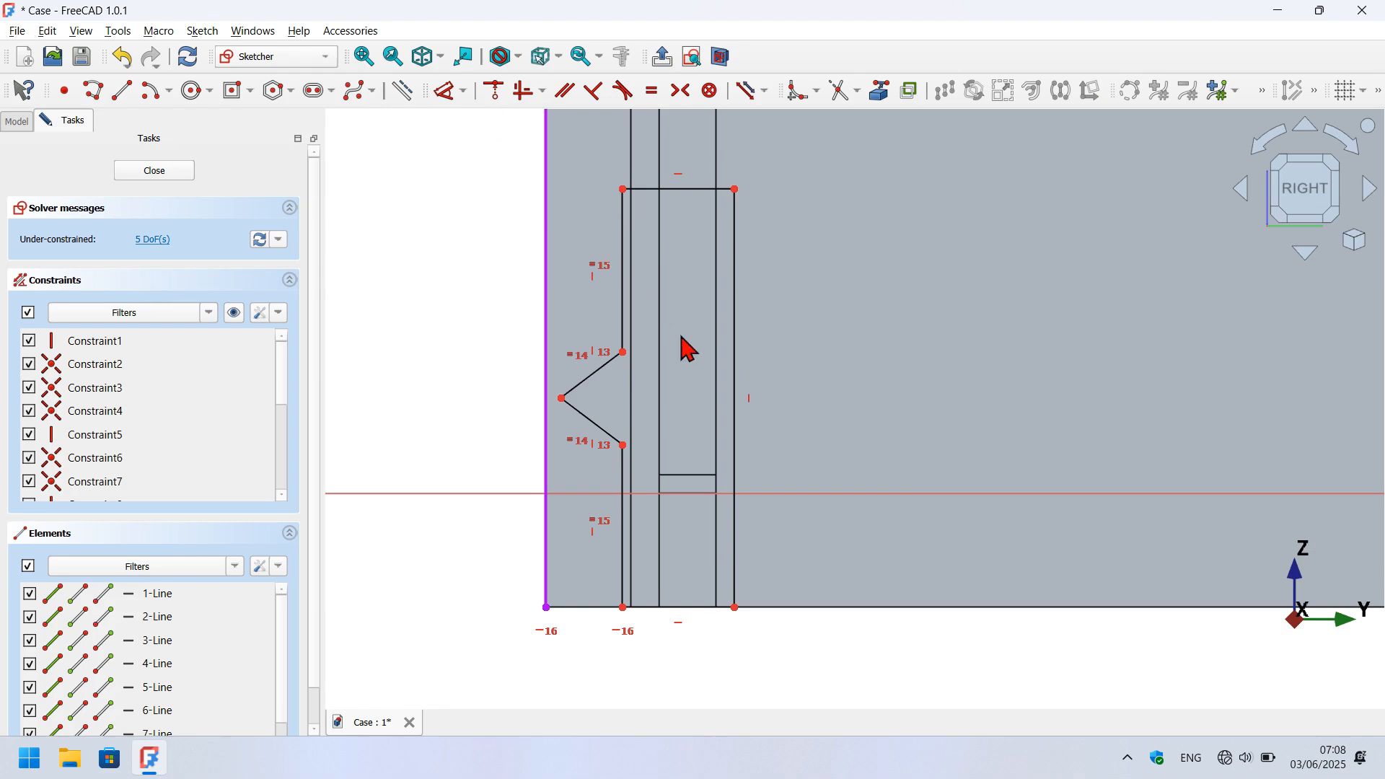
# Dimension the angle between the bump's two slanted lines as 100°.
pyautogui.click(445, 90)
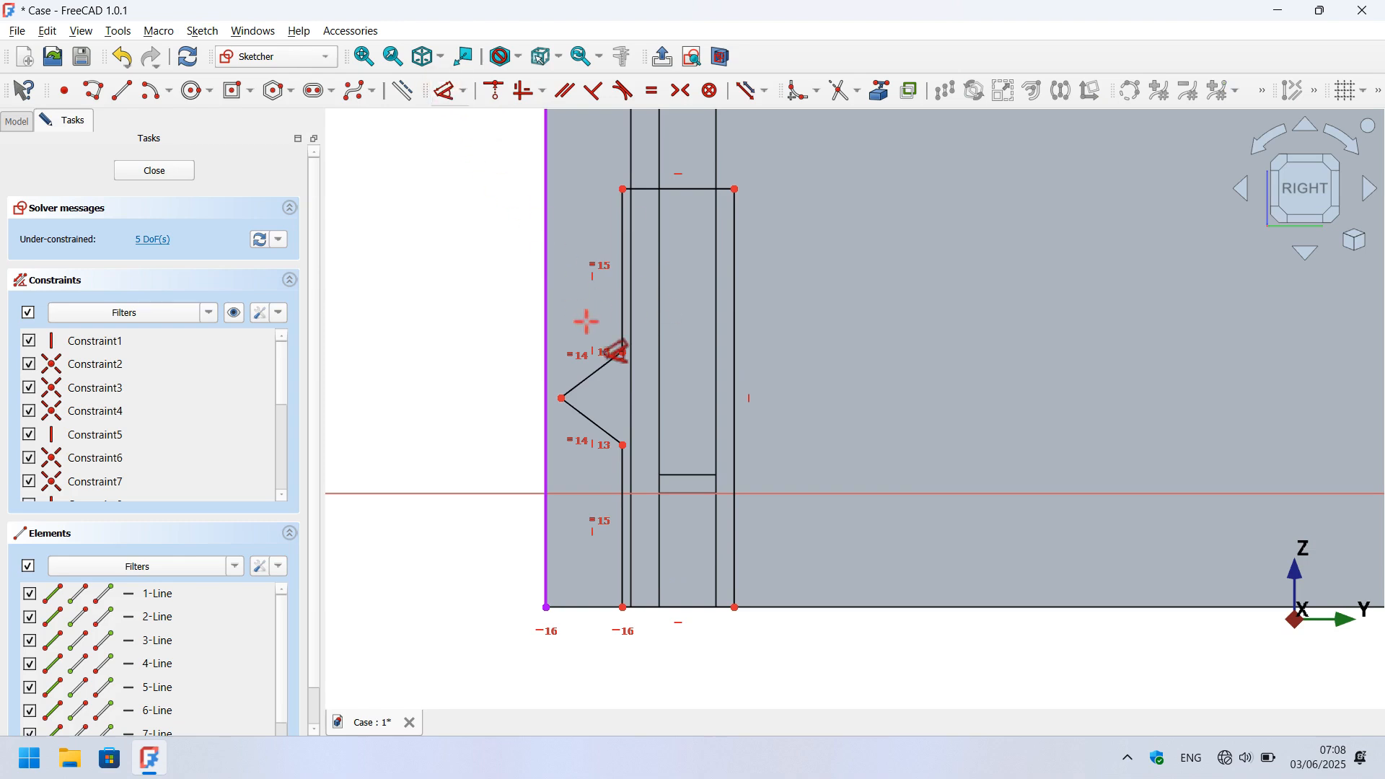
pyautogui.click(594, 370)
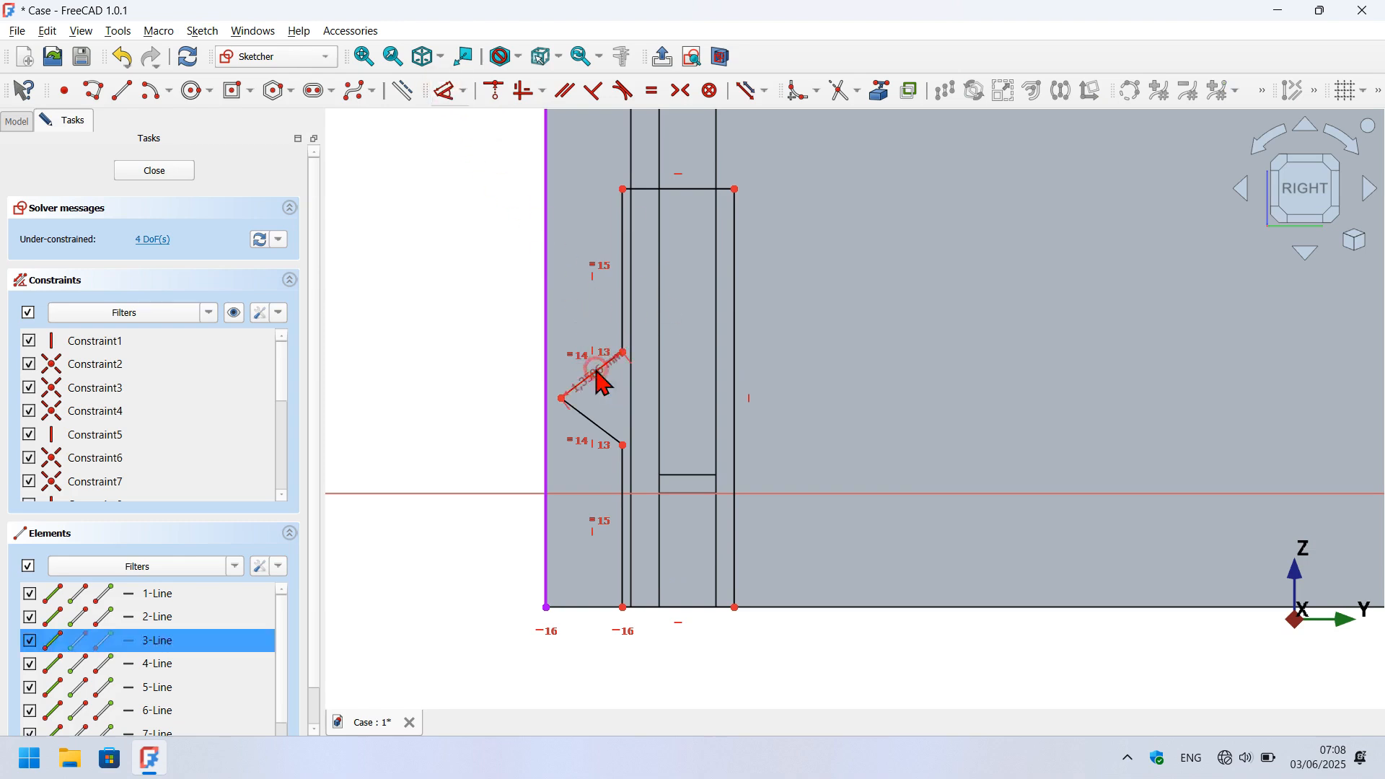
pyautogui.click(620, 442)
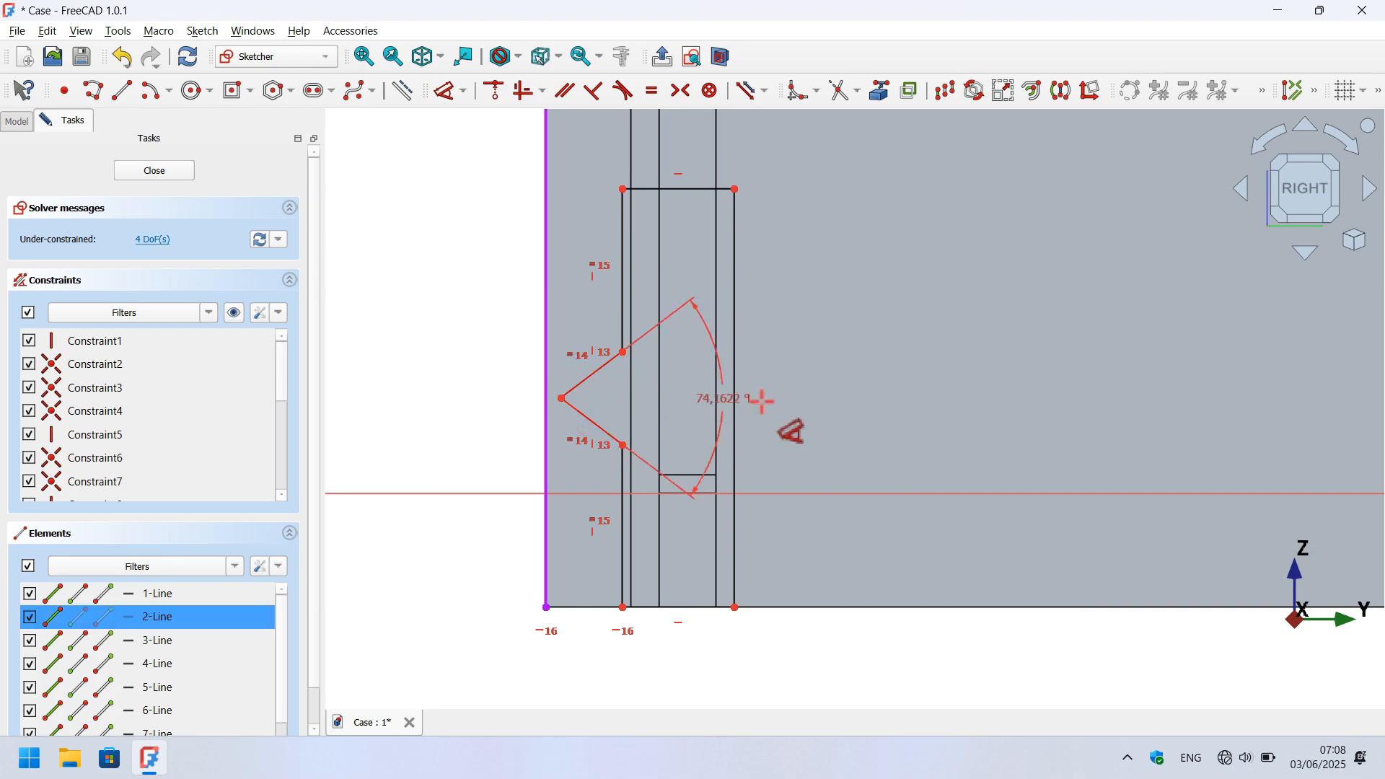
pyautogui.click(844, 403)
pyautogui.write('1')
pyautogui.press('Return')
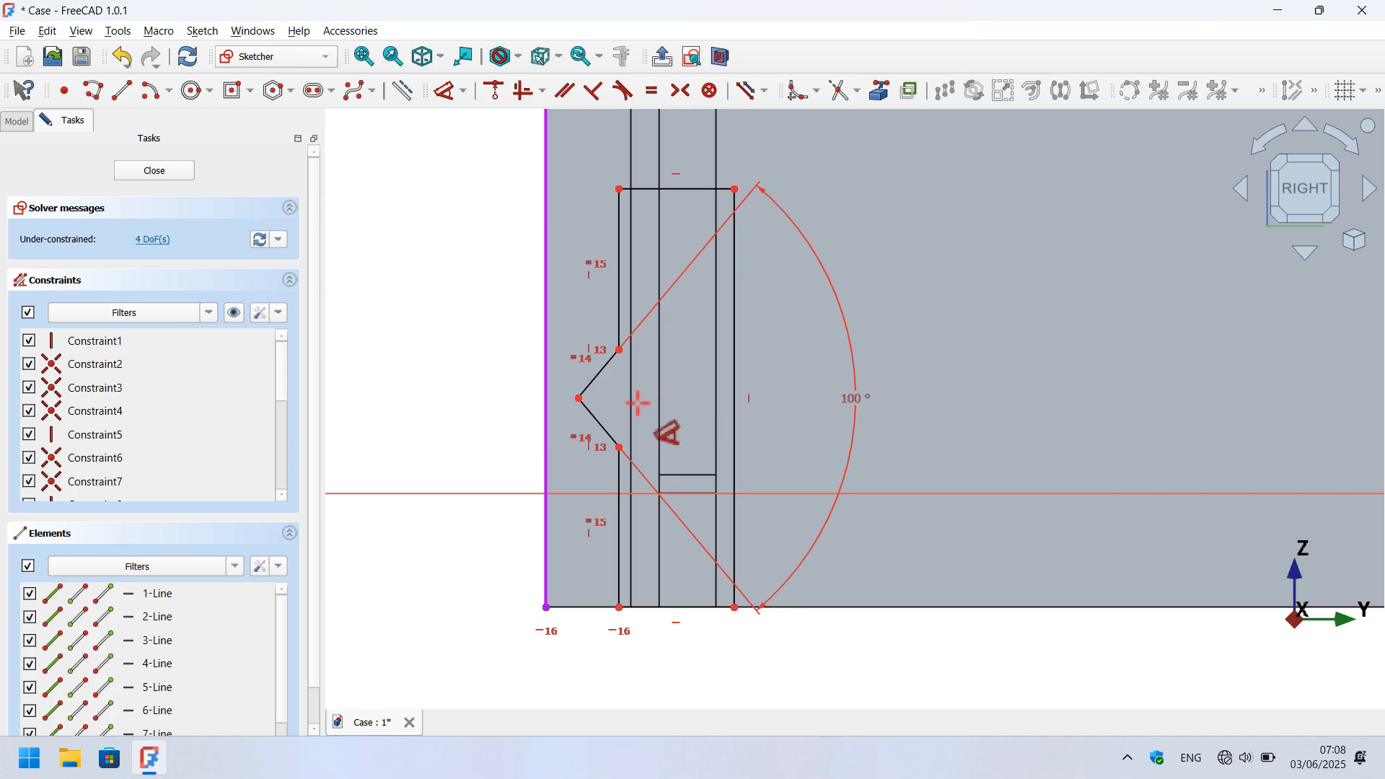
# Set the length of the profile's upper horizontal line to 1.45 mm.
pyautogui.click(682, 188)
pyautogui.click(687, 160)
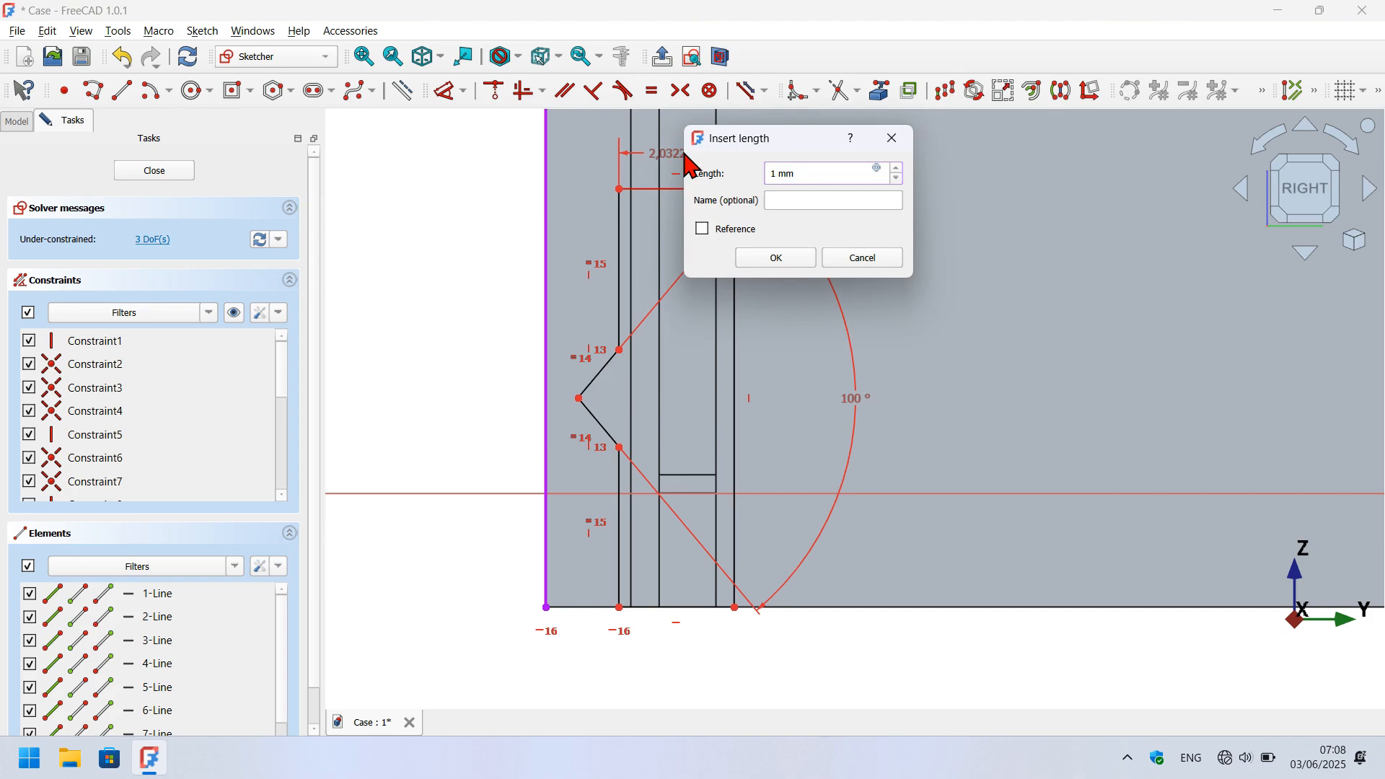
pyautogui.write('1.45')
pyautogui.press('Return')
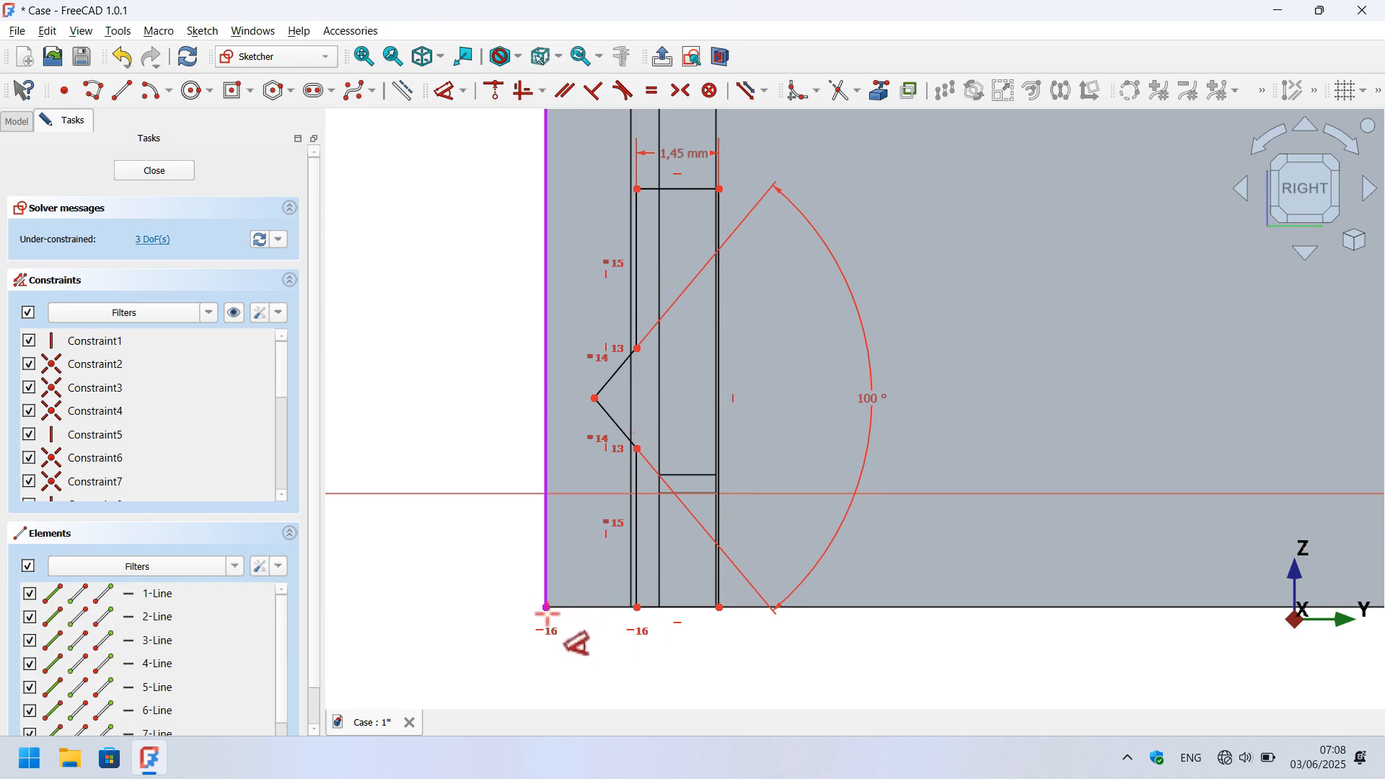
# Set the distance from the projected edge's lower endpoint to the profile's lower inner corner to 3 mm.
pyautogui.click(546, 606)
pyautogui.click(720, 607)
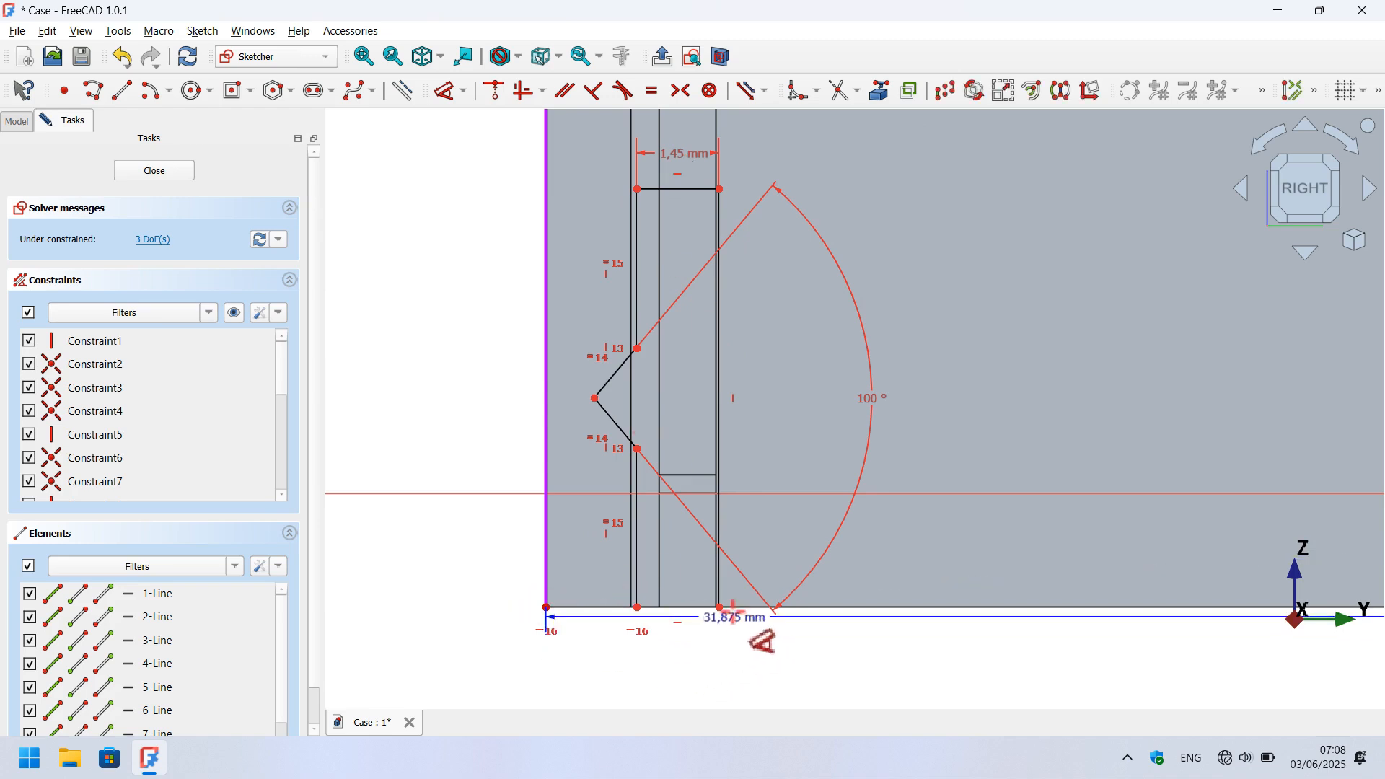
pyautogui.click(659, 675)
pyautogui.write('3')
pyautogui.press('Return')
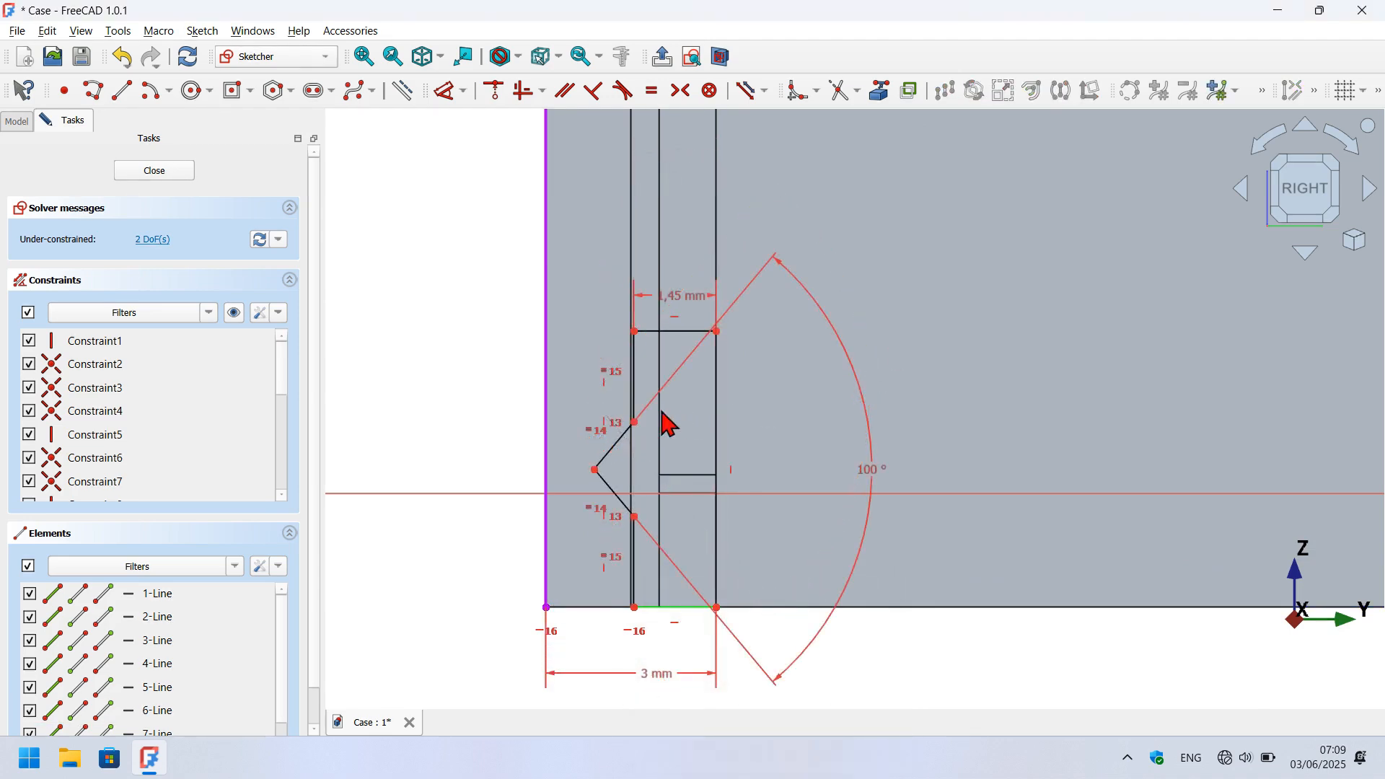
# Shift the bump's base points downward and set the length of the profile's inner vertical line to 3 mm.
pyautogui.moveTo(634, 423); pyautogui.dragTo(635, 457)
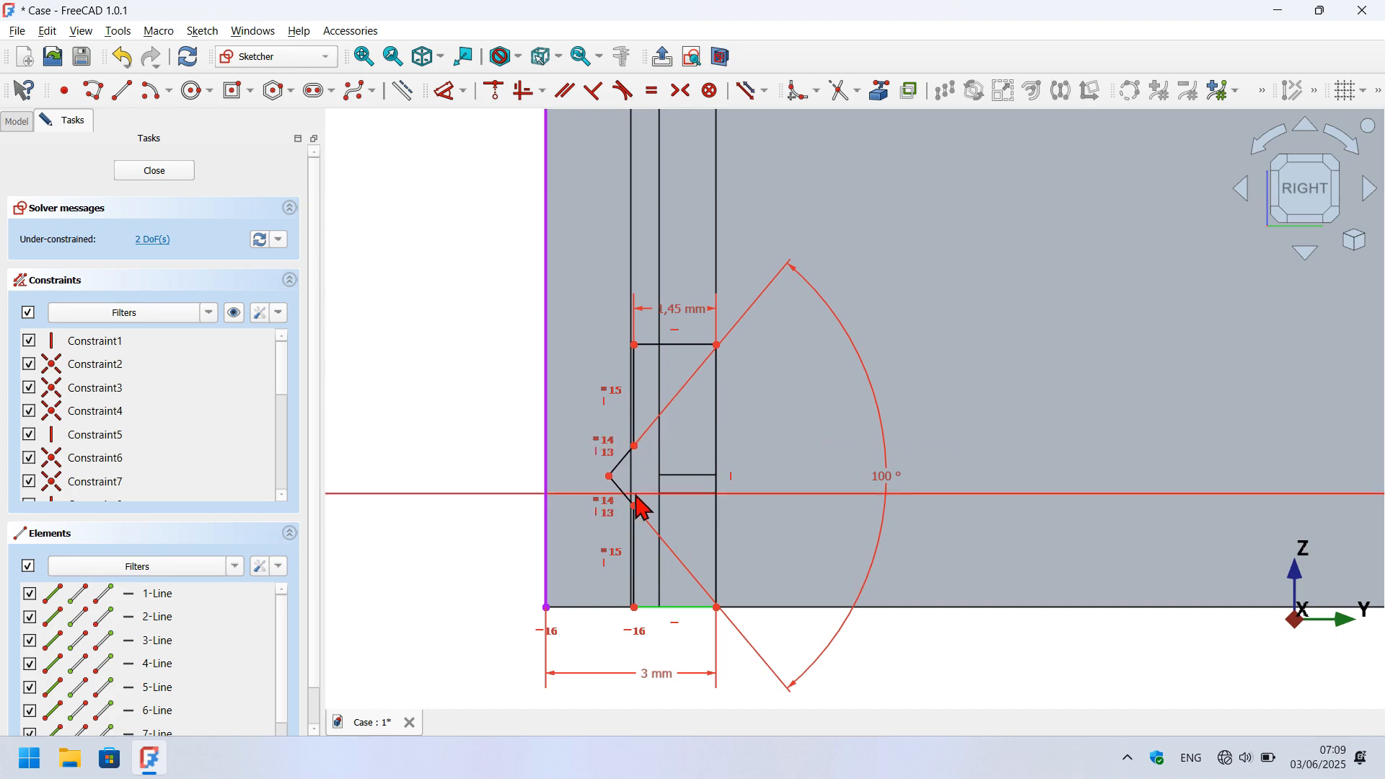
pyautogui.moveTo(634, 506); pyautogui.dragTo(634, 575)
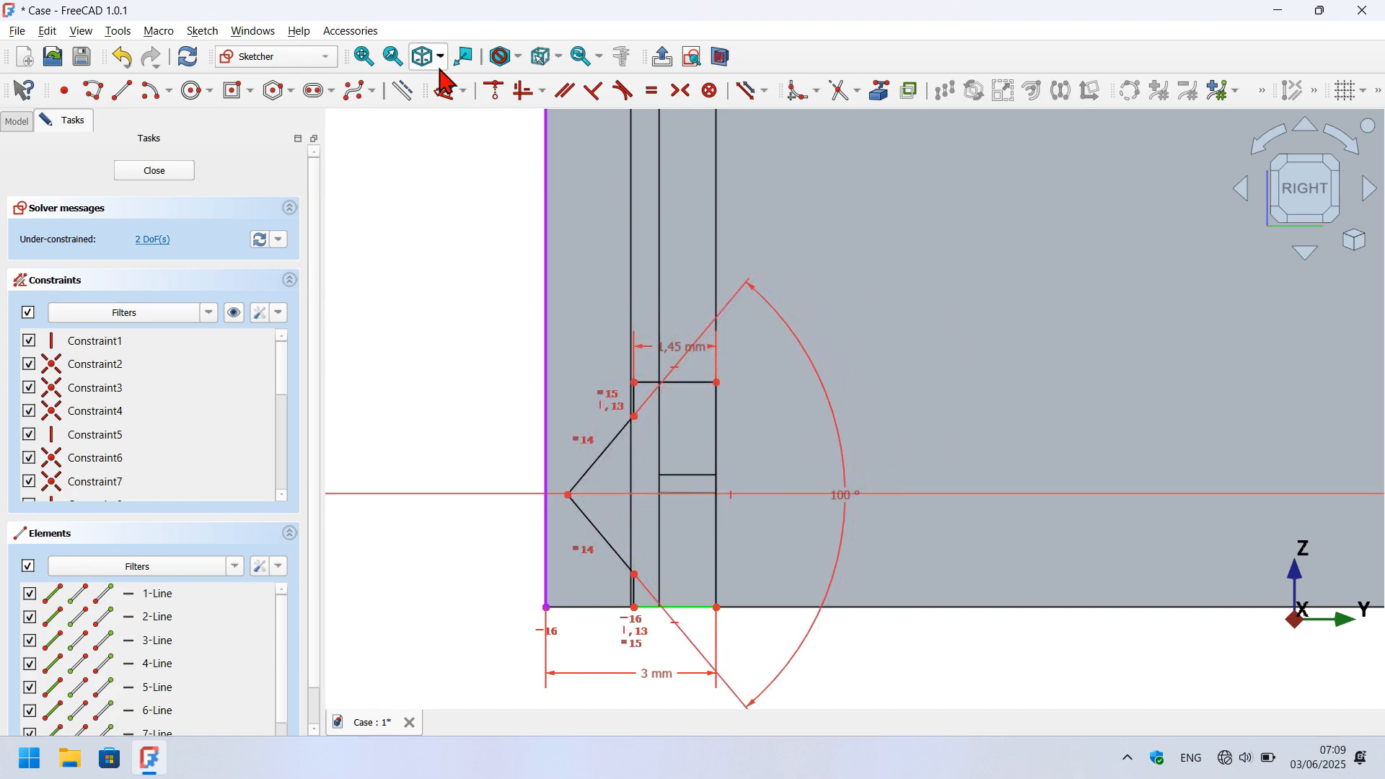
pyautogui.click(449, 103)
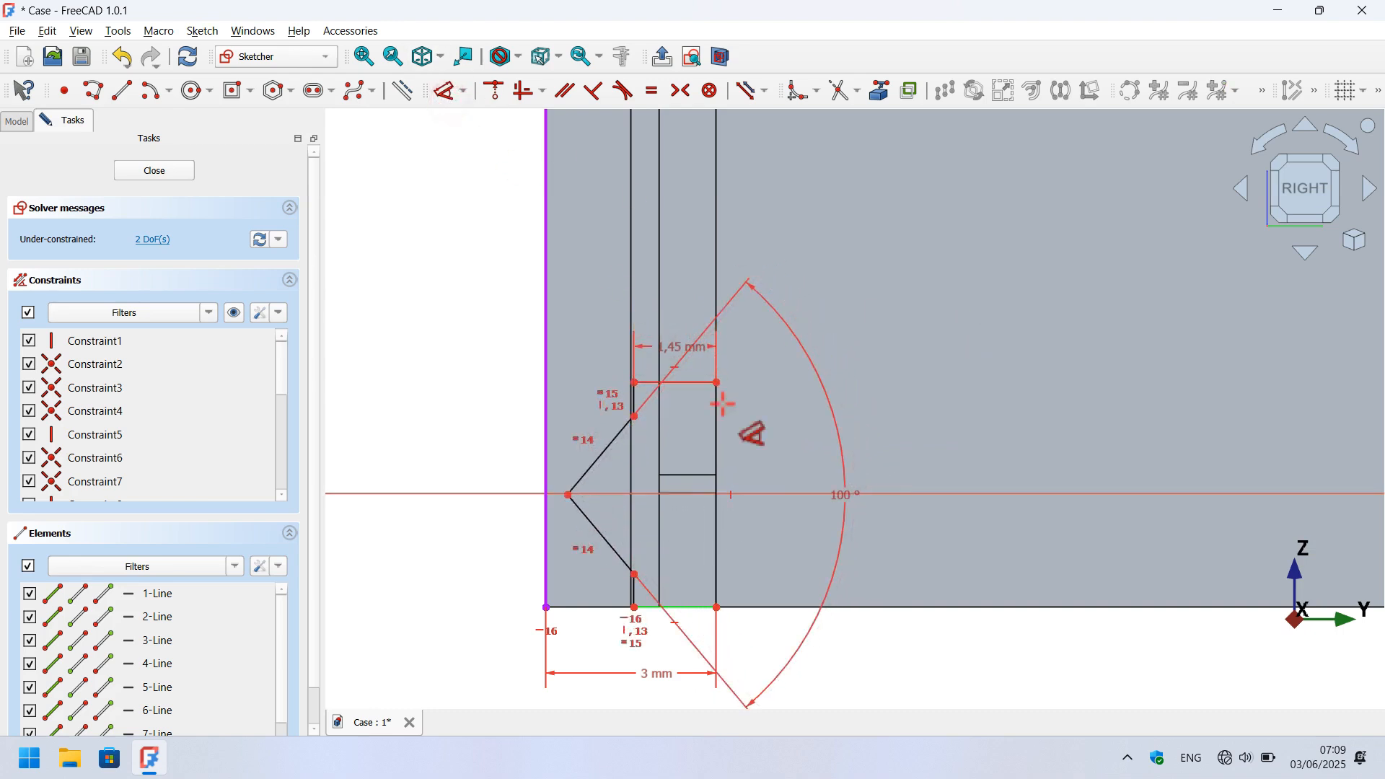
pyautogui.click(715, 452)
pyautogui.click(1017, 432)
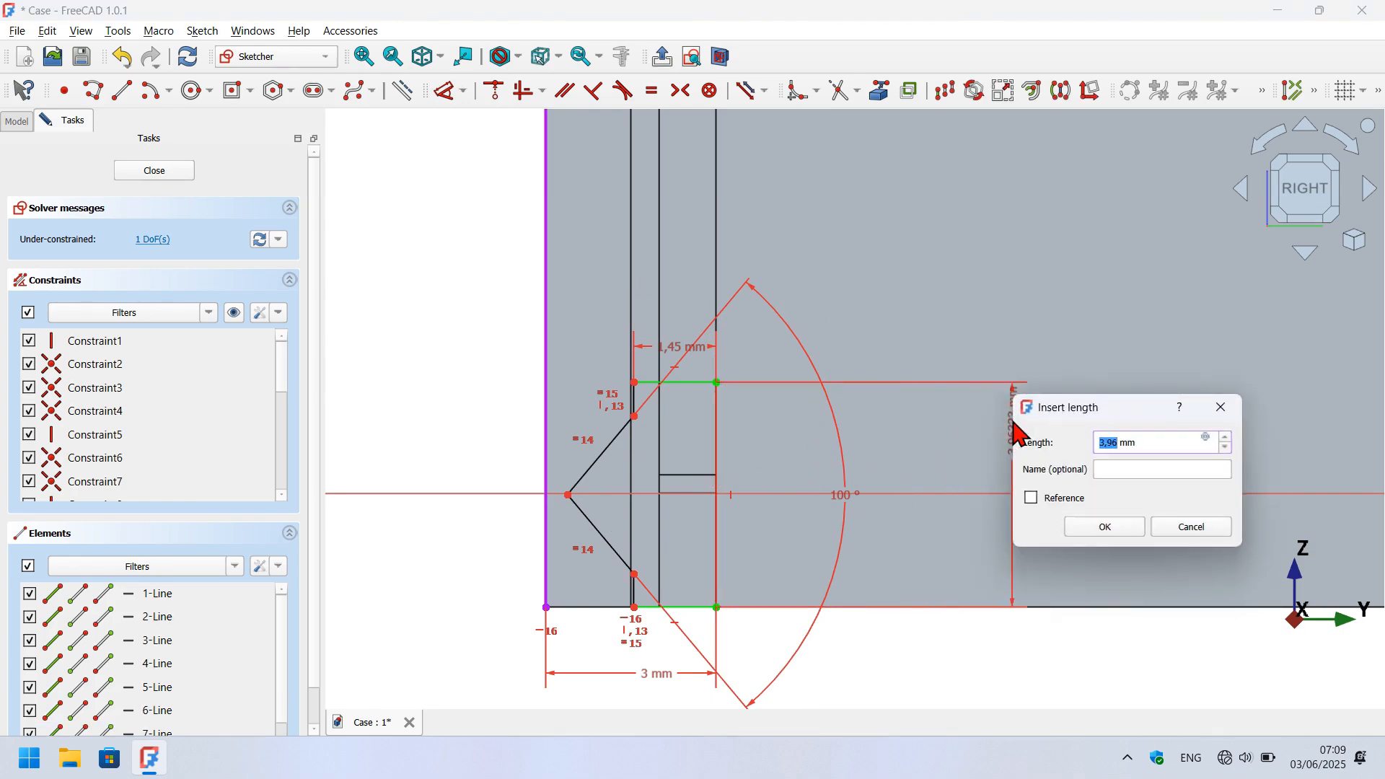
pyautogui.write('3')
pyautogui.press('Return')
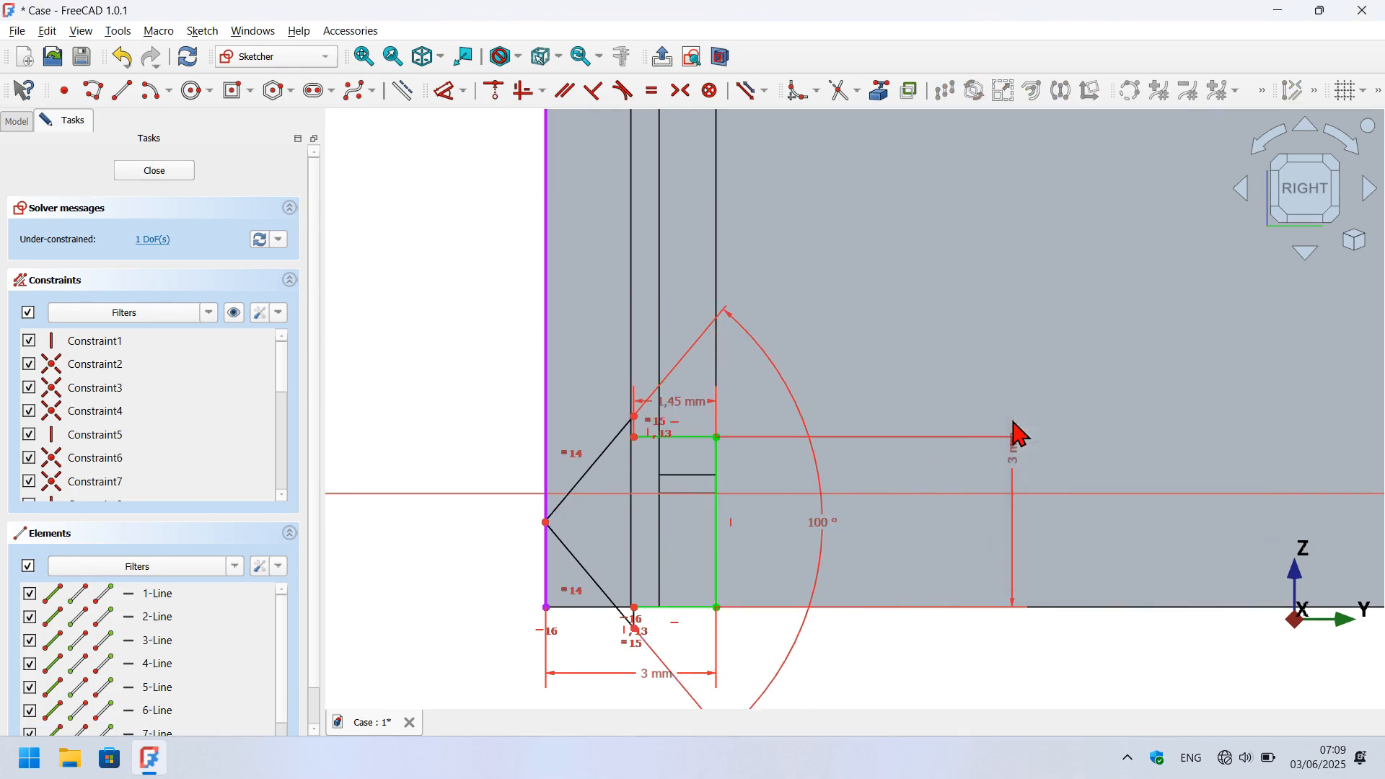
# Pull the bump's tip back from the projected edge and set the short vertical line above the bump to 0.75 mm.
pyautogui.press('Escape')
pyautogui.scroll(2, 584, 582)
pyautogui.moveTo(530, 503); pyautogui.dragTo(604, 512)
pyautogui.scroll(1, 588, 512)
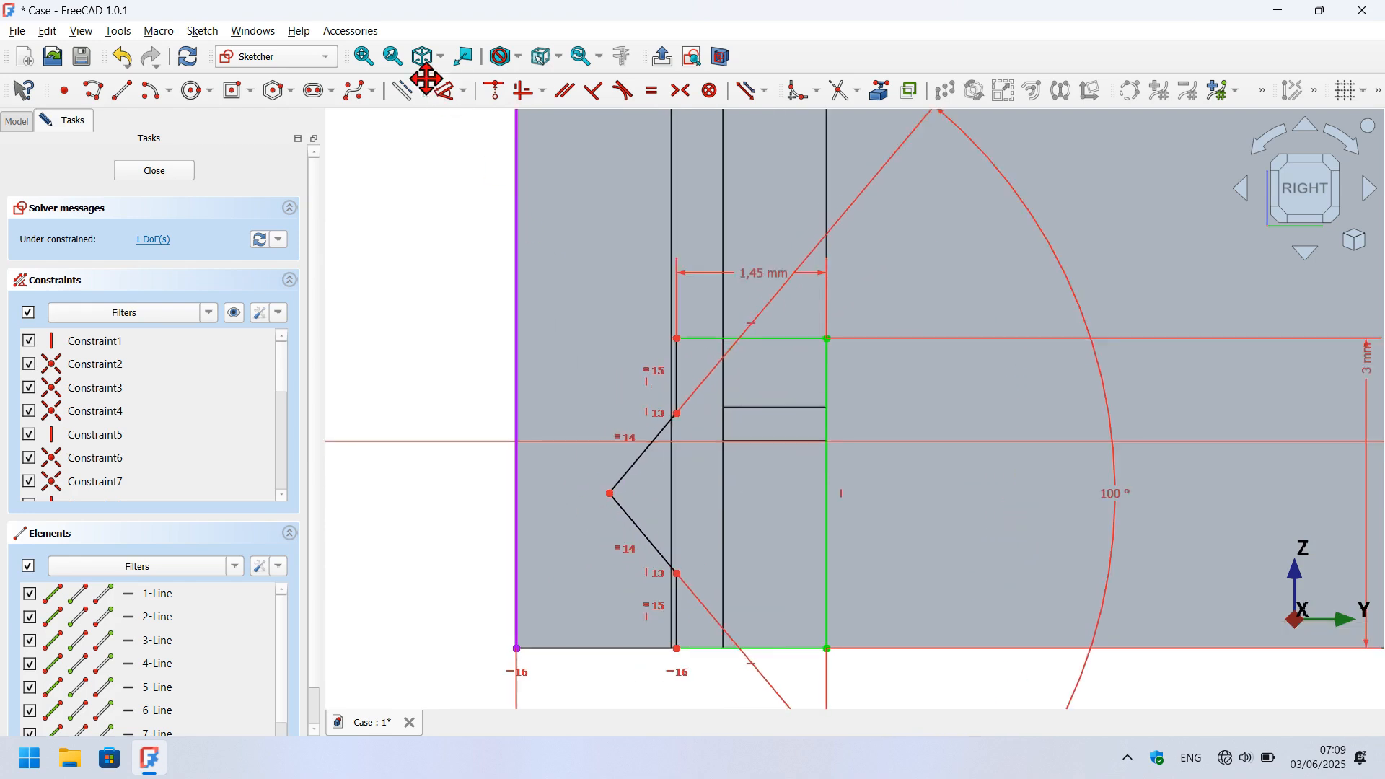
pyautogui.click(445, 91)
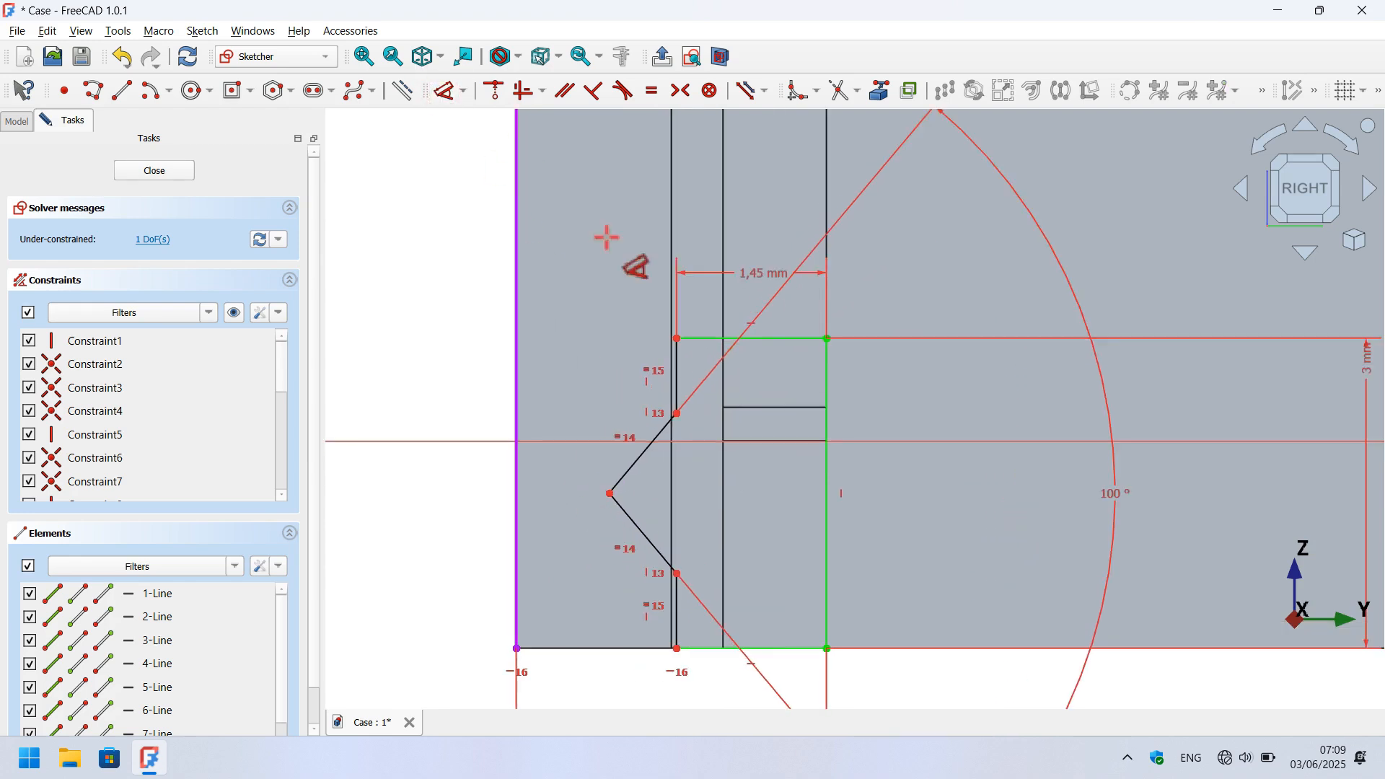
pyautogui.click(678, 381)
pyautogui.click(566, 383)
pyautogui.moveTo(568, 382); pyautogui.dragTo(580, 388)
pyautogui.doubleClick(580, 388)
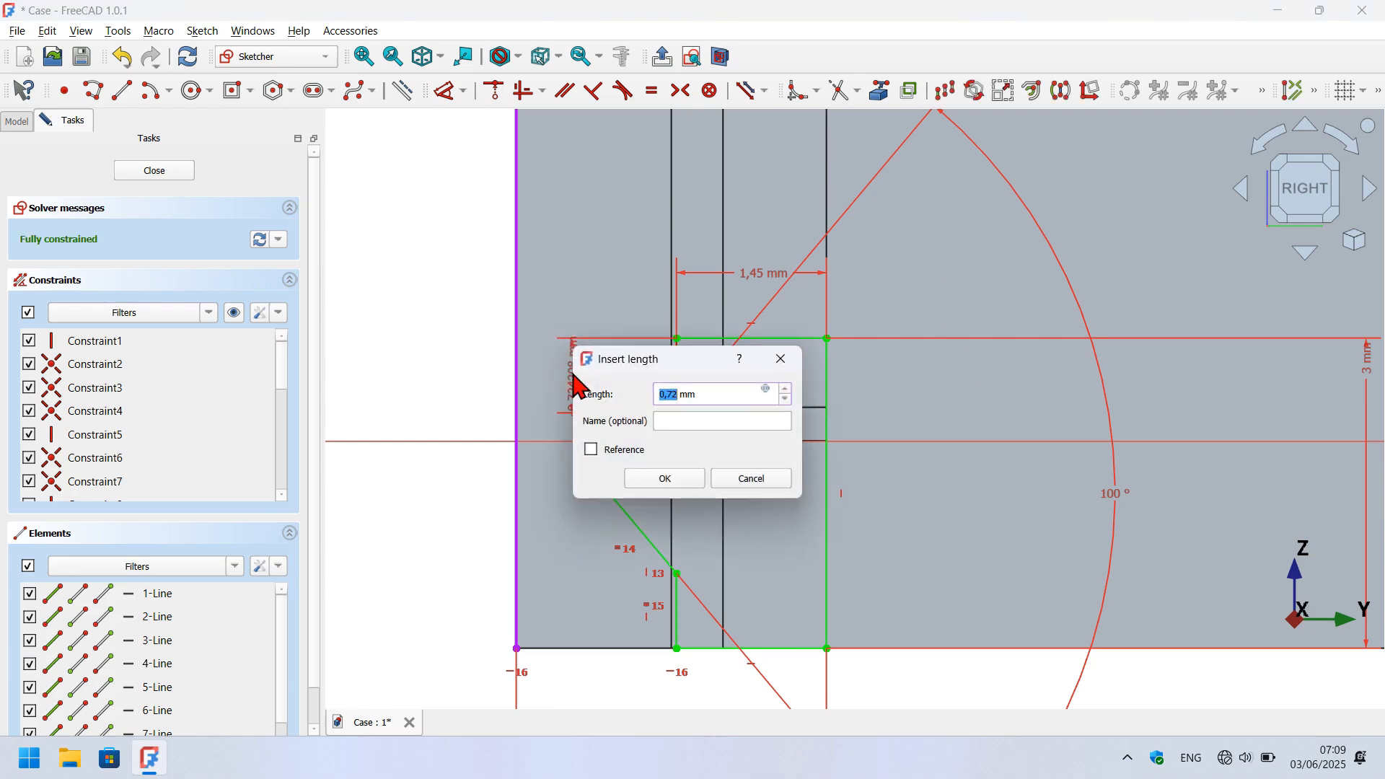
pyautogui.write('.75')
pyautogui.press('Return')
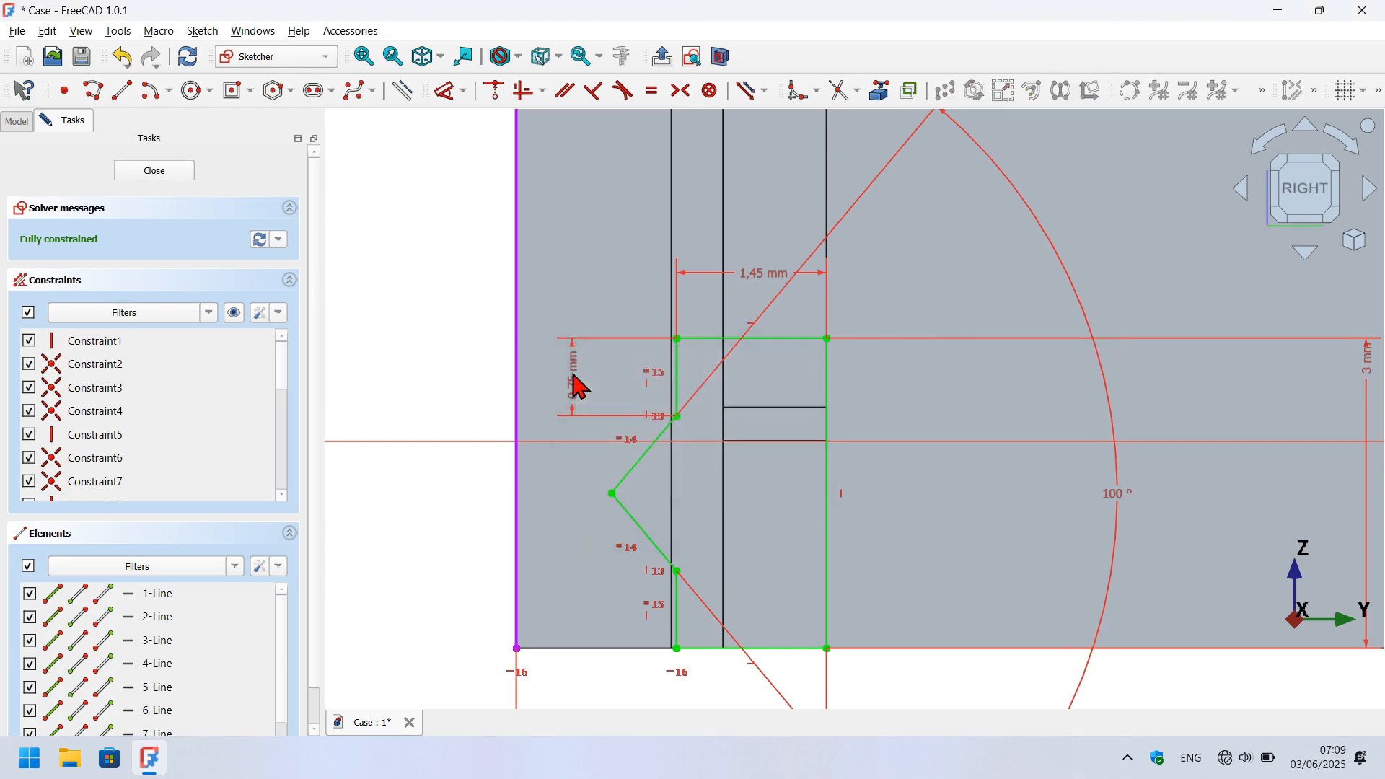
# Hide all constraints of the fully dimensioned snap profile sketch.
pyautogui.scroll(-2, 581, 388)
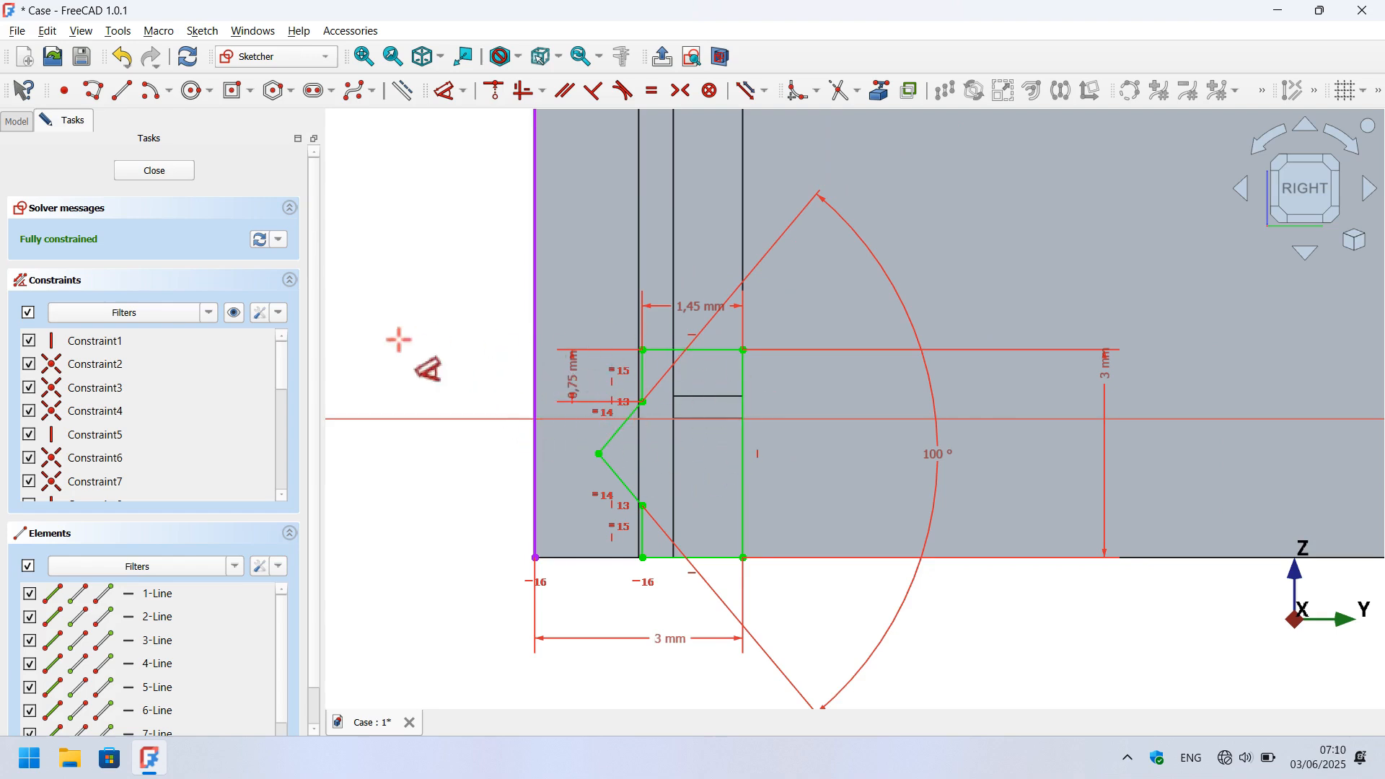
pyautogui.click(235, 314)
pyautogui.scroll(2, 575, 406)
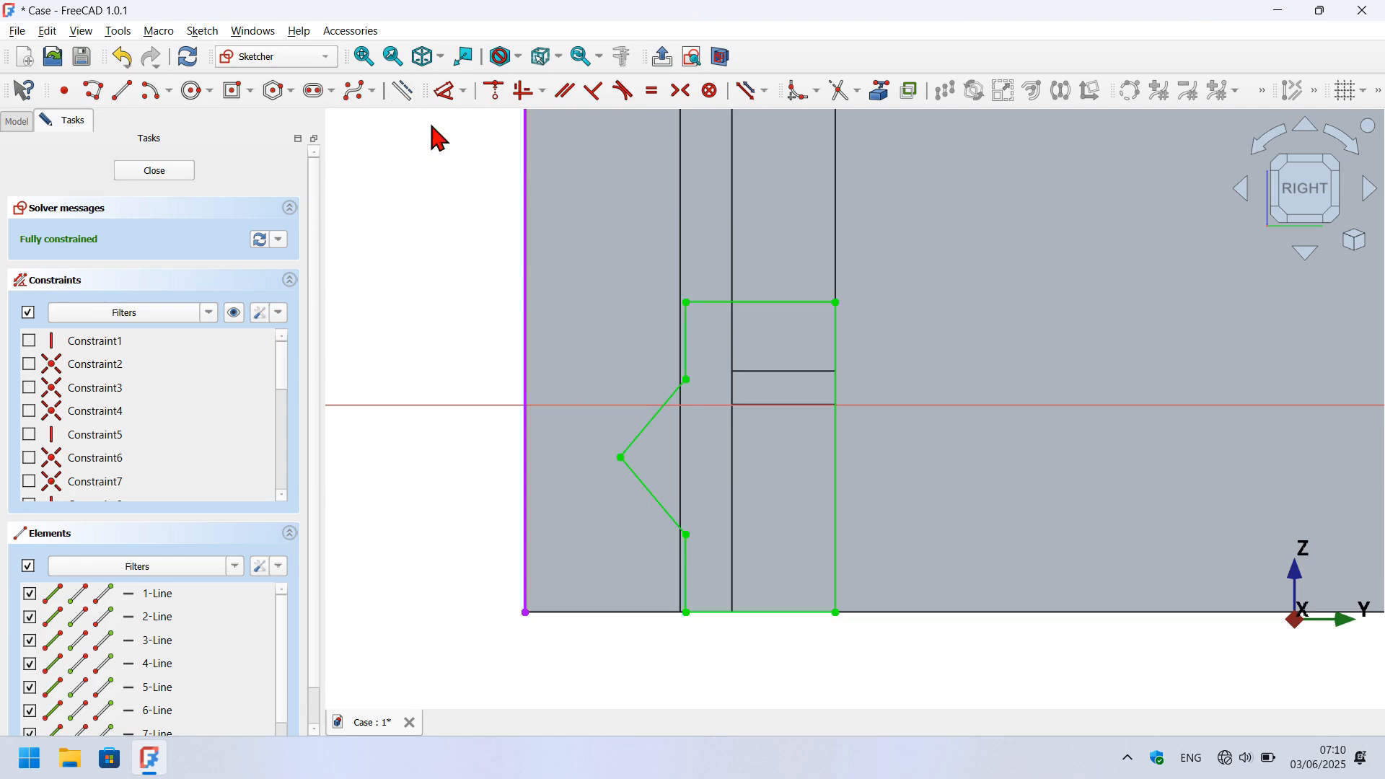
# Sketch a closed construction polyline from the projected edge beside the snap profile, following its stepped, pointed outline at a small gap.
pyautogui.click(403, 89)
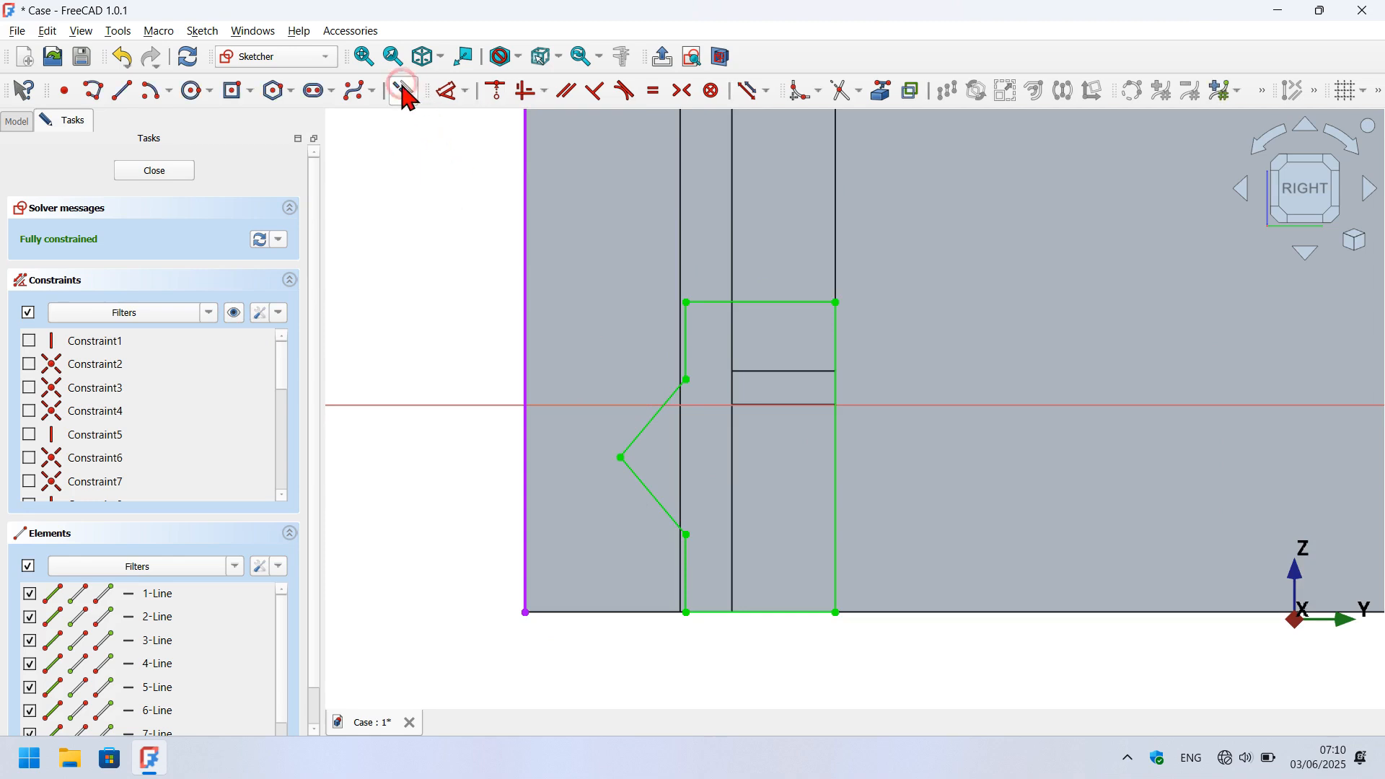
pyautogui.click(95, 96)
pyautogui.scroll(1, 727, 454)
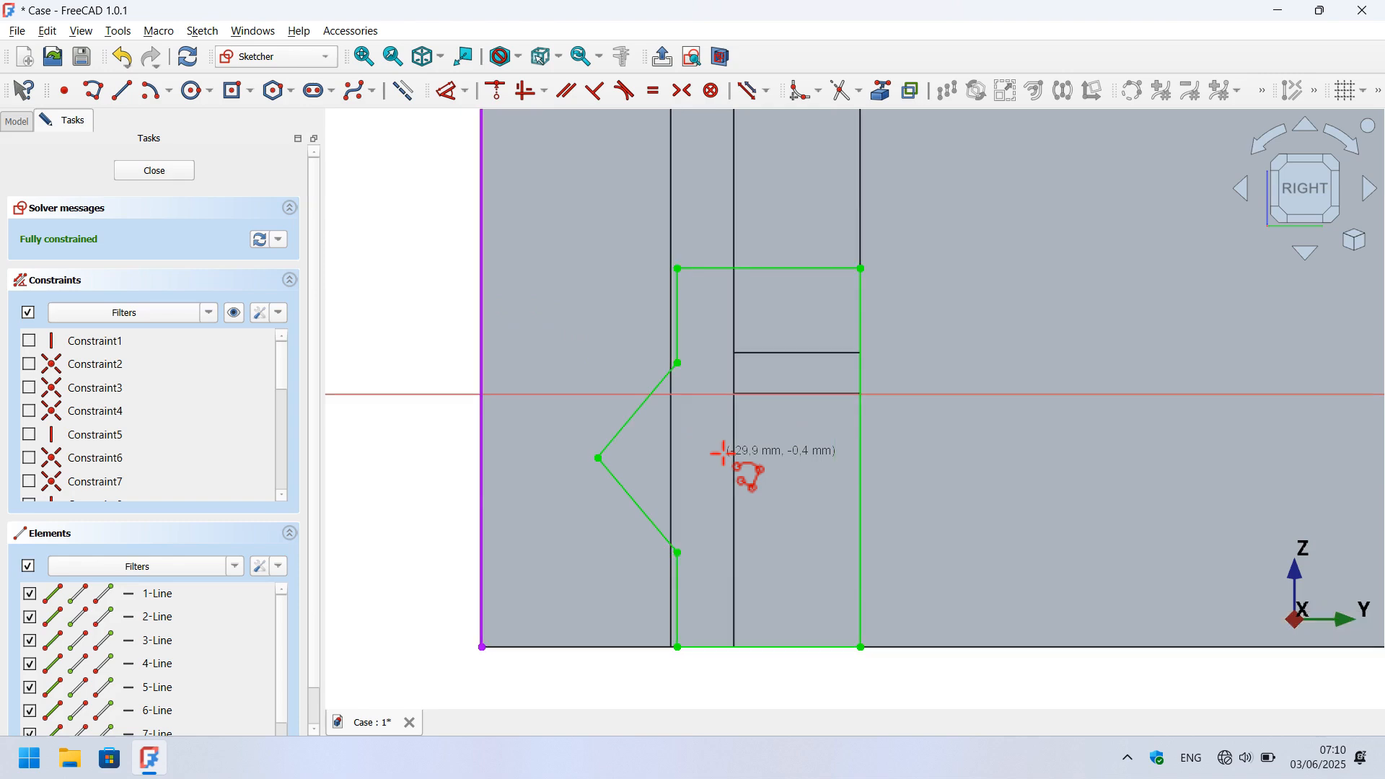
pyautogui.click(652, 272)
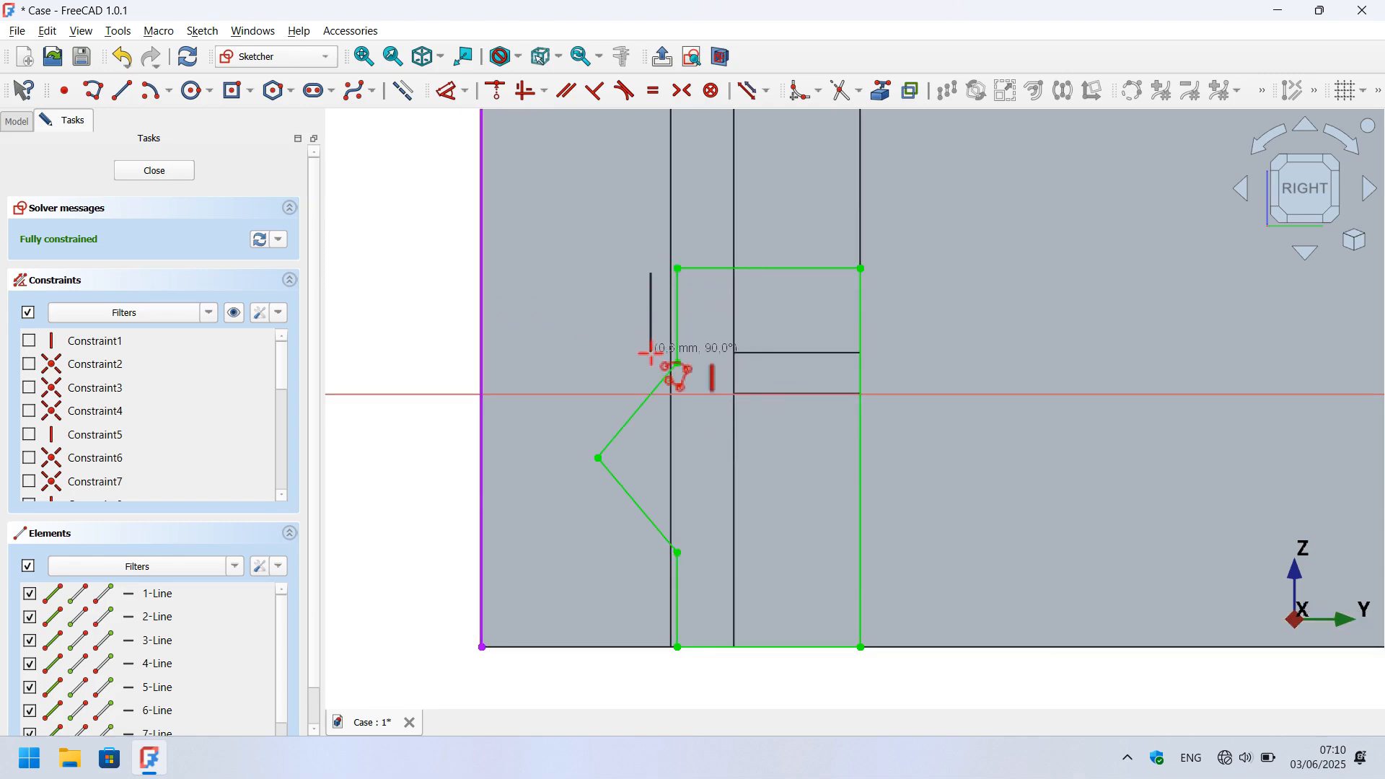
pyautogui.click(652, 358)
pyautogui.click(571, 439)
pyautogui.click(649, 546)
pyautogui.click(649, 657)
pyautogui.click(481, 647)
pyautogui.click(482, 276)
pyautogui.click(651, 274)
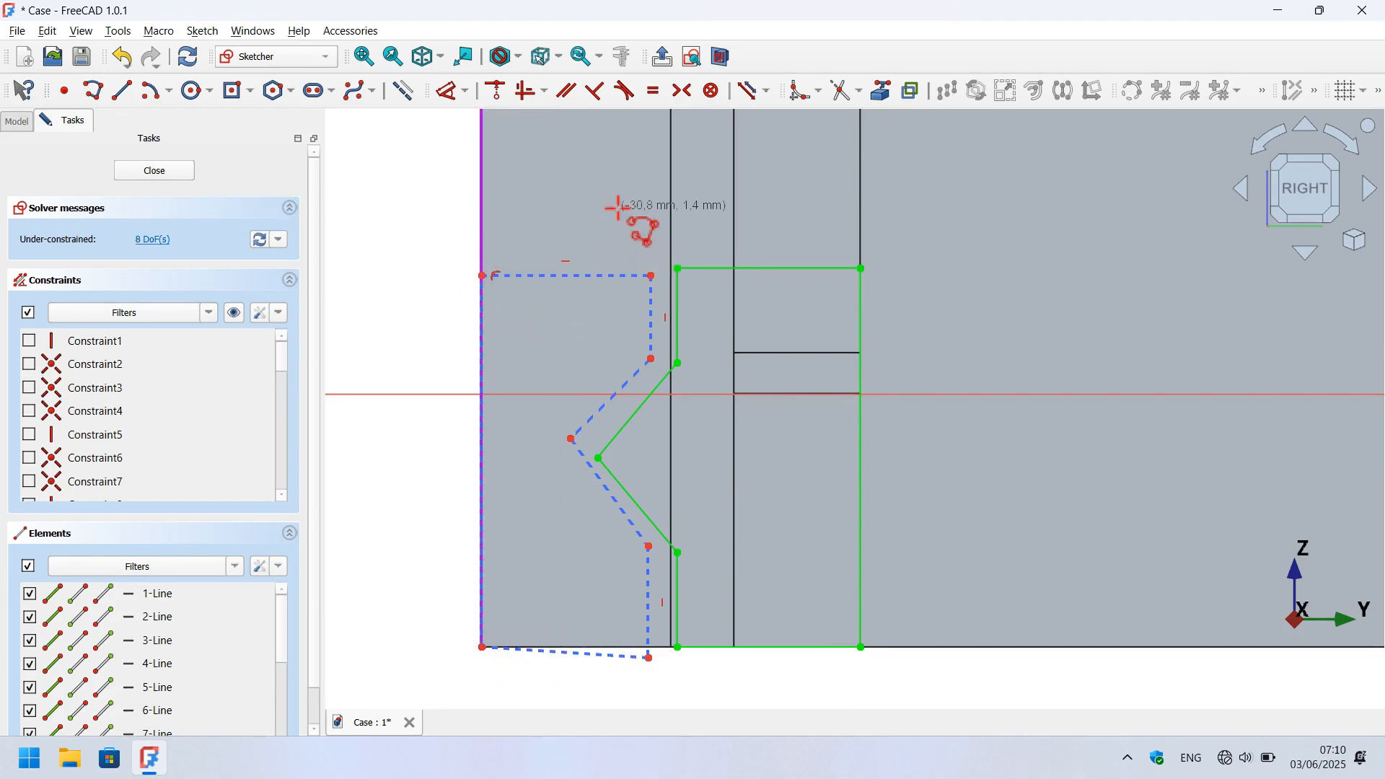
# Make the construction outline's bottom line horizontal and its two slanted lines parallel to the matching slanted lines of the snap profile.
pyautogui.click(528, 91)
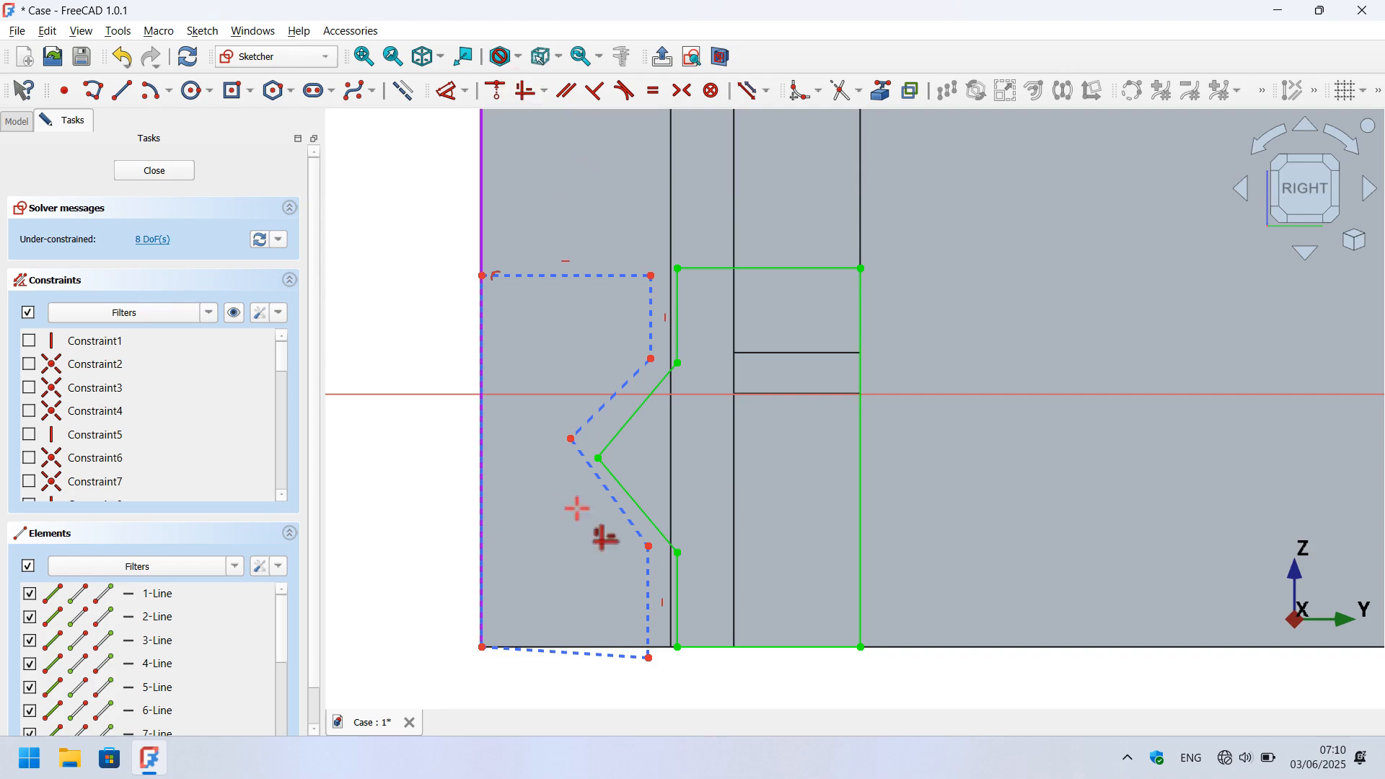
pyautogui.click(601, 654)
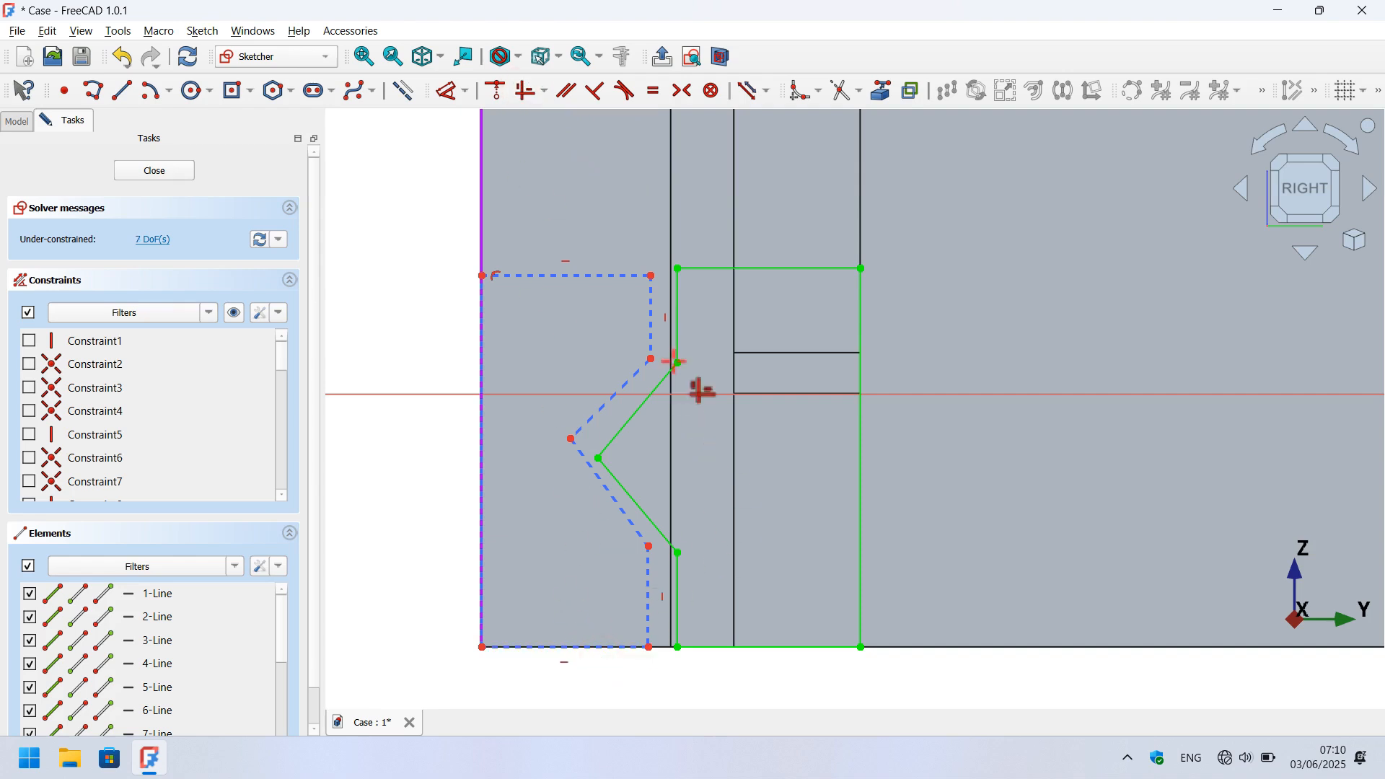
pyautogui.click(566, 91)
pyautogui.click(632, 378)
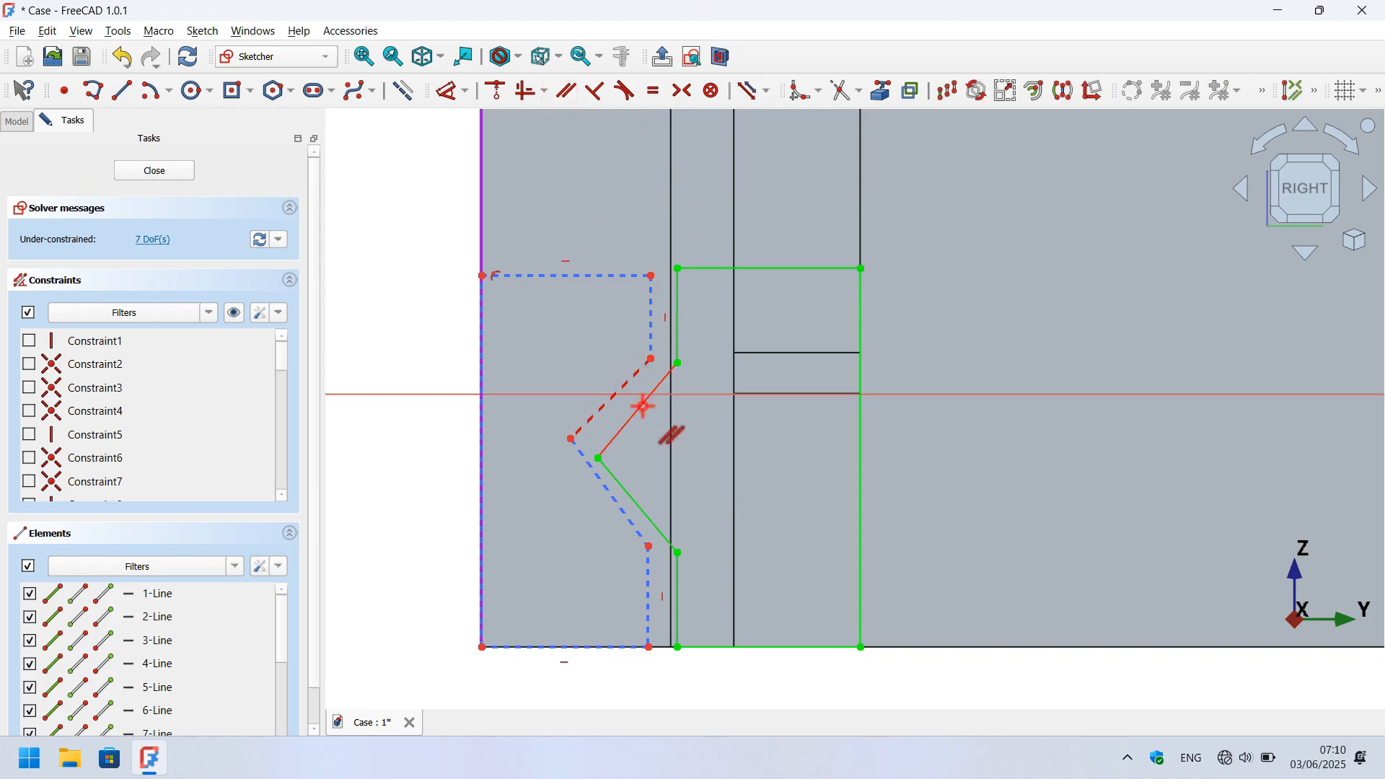
pyautogui.click(642, 406)
pyautogui.click(626, 496)
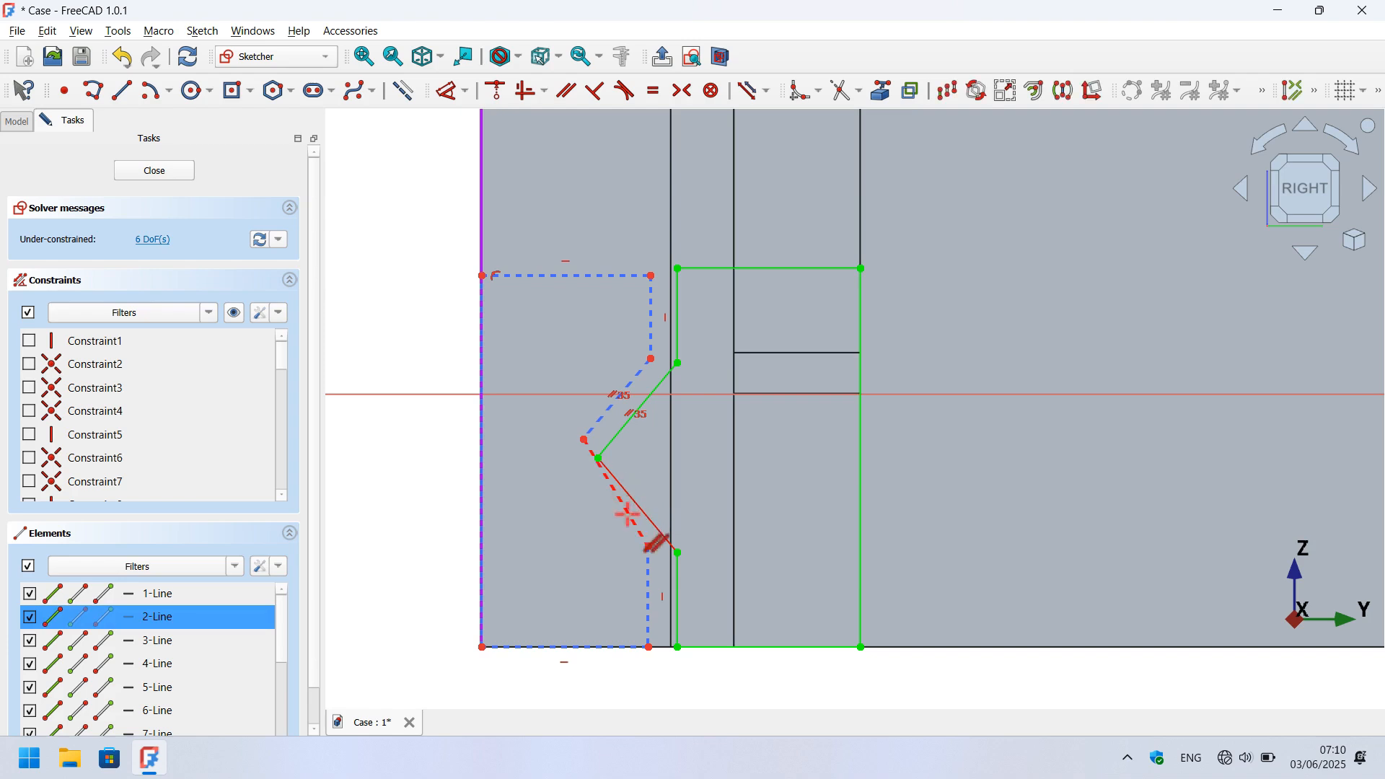
pyautogui.click(628, 513)
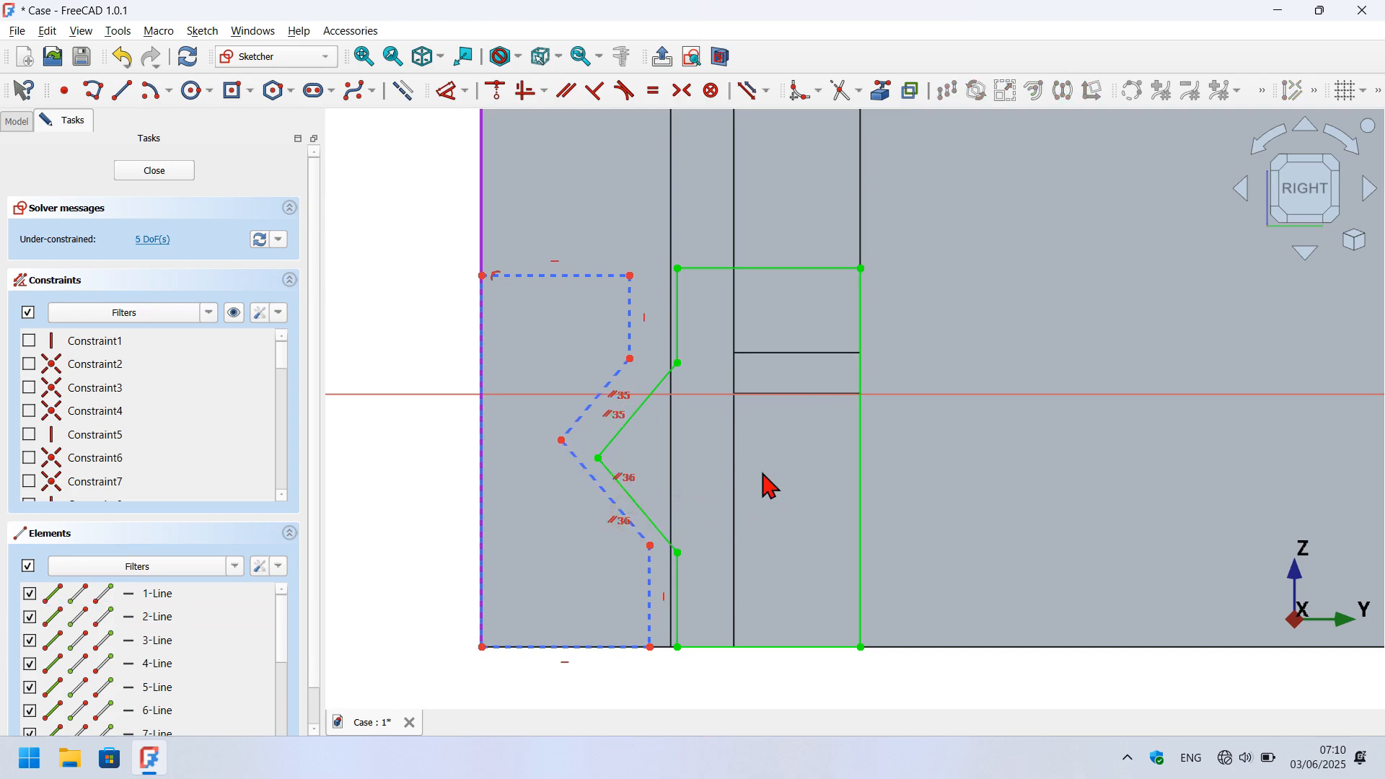
# Pull the lower slanted line's end point clear of the snap profile and align both bump tips horizontally.
pyautogui.moveTo(651, 548); pyautogui.dragTo(655, 573)
pyautogui.moveTo(515, 418); pyautogui.dragTo(642, 480)
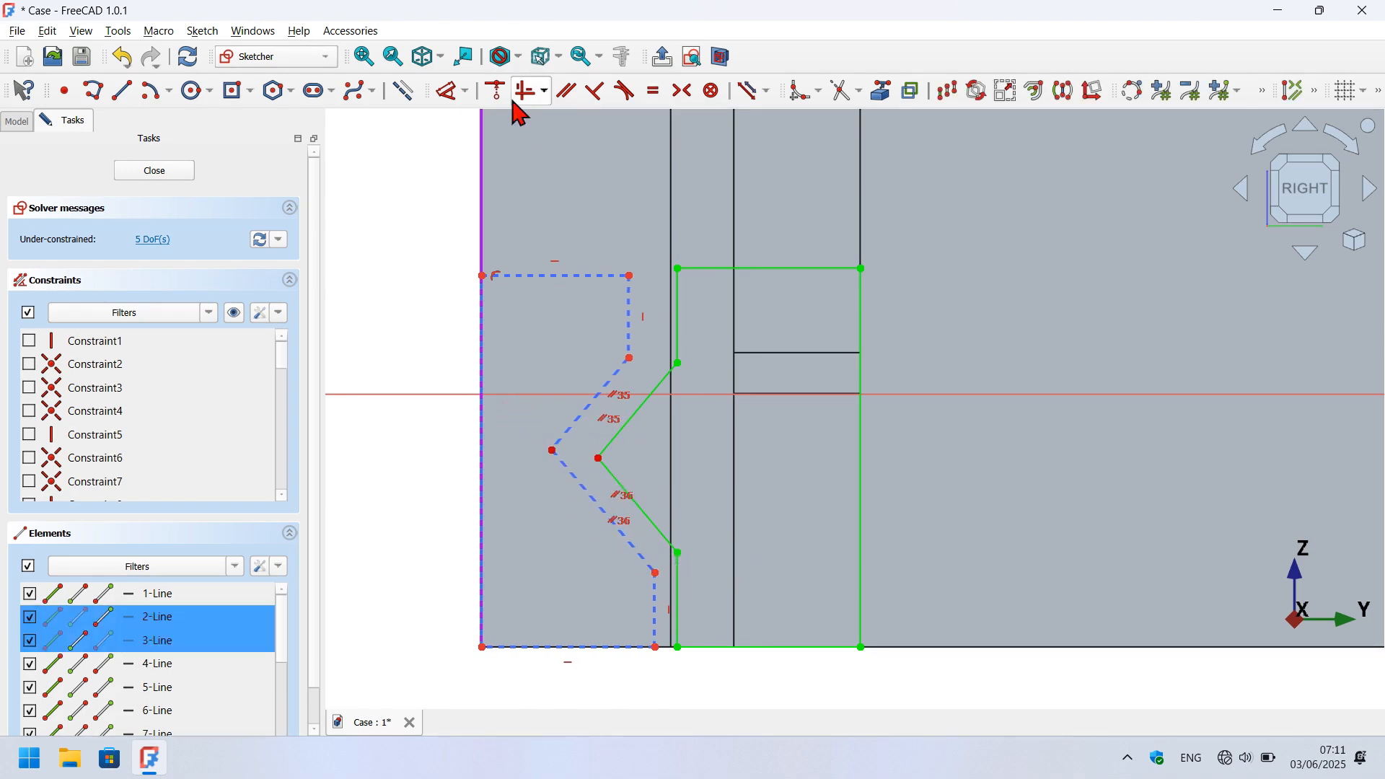
pyautogui.click(545, 91)
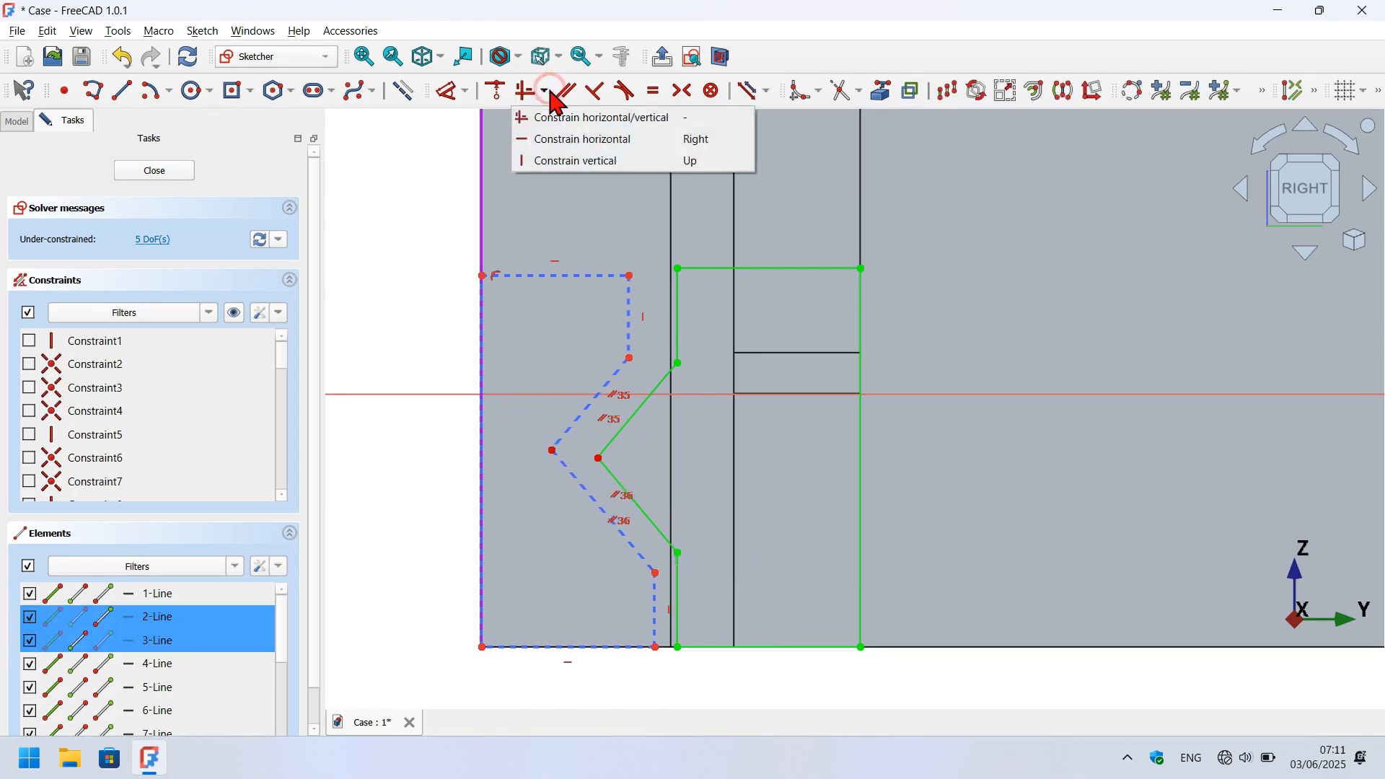
pyautogui.click(664, 147)
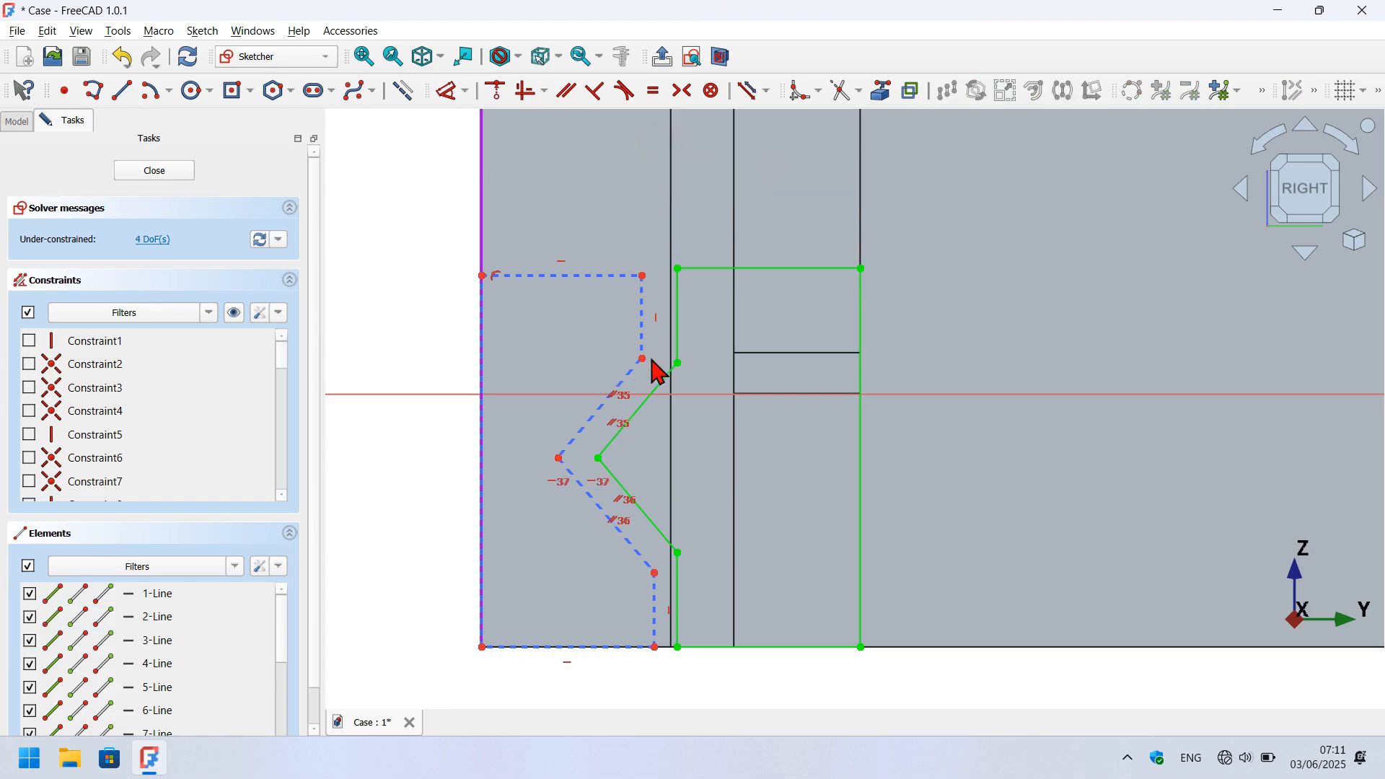
# Set the length of the construction outline's top line to 1.45 mm.
pyautogui.click(448, 97)
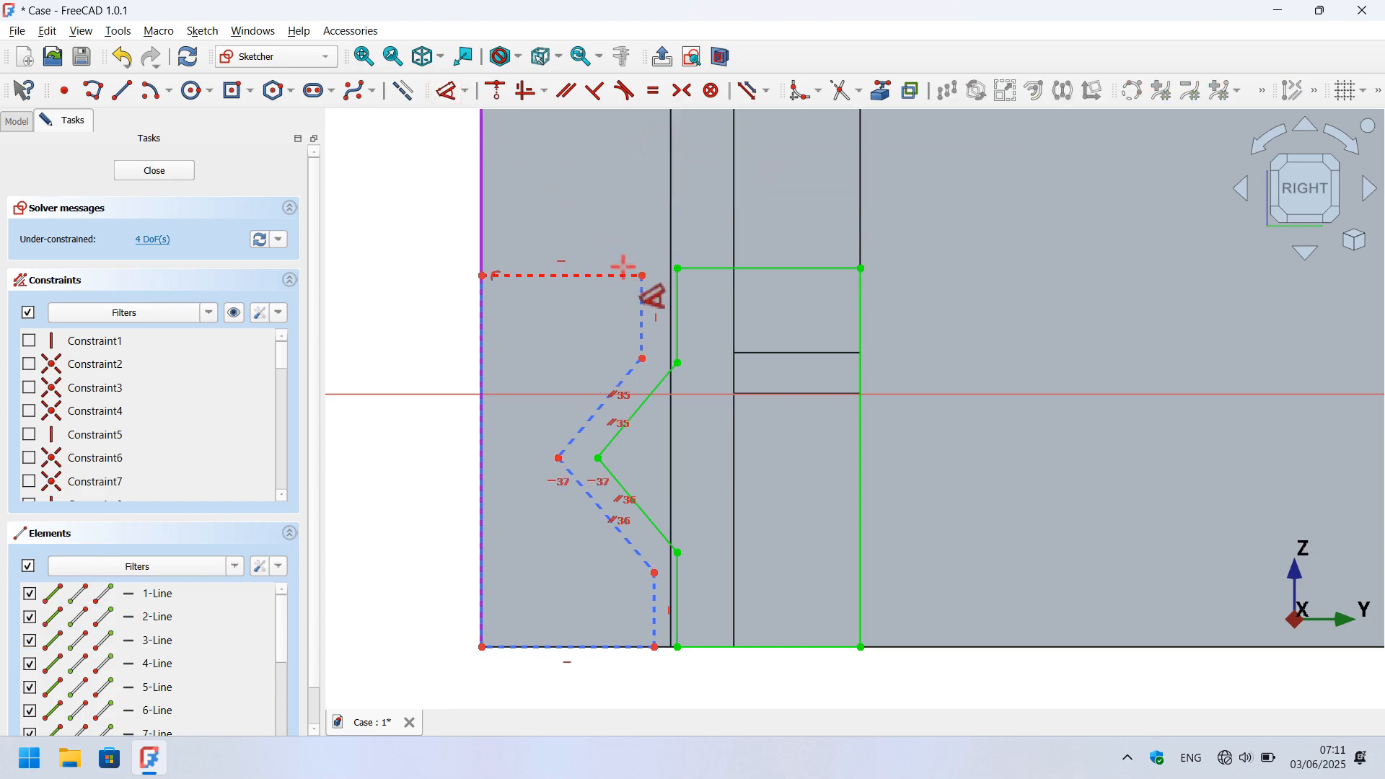
pyautogui.click(578, 273)
pyautogui.click(581, 185)
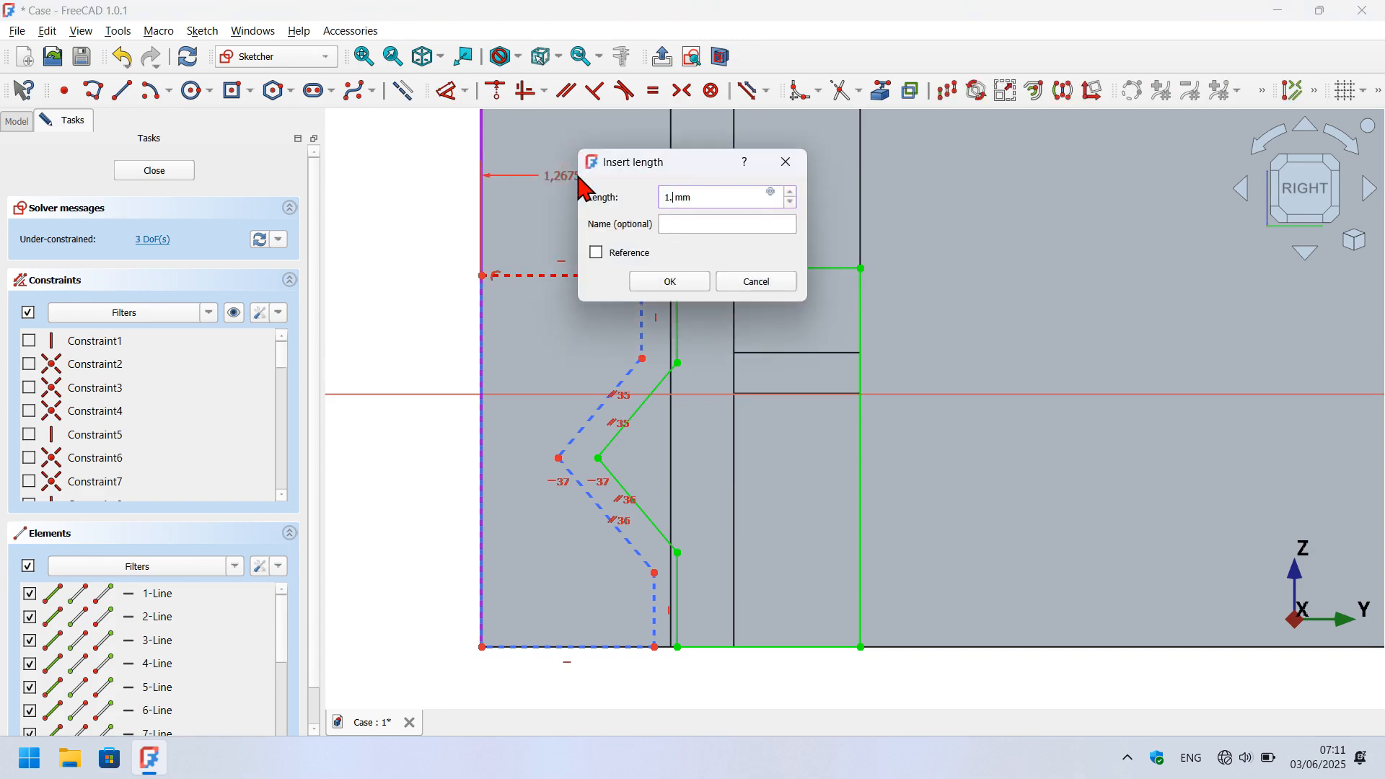
pyautogui.write('1.45')
pyautogui.press('Return')
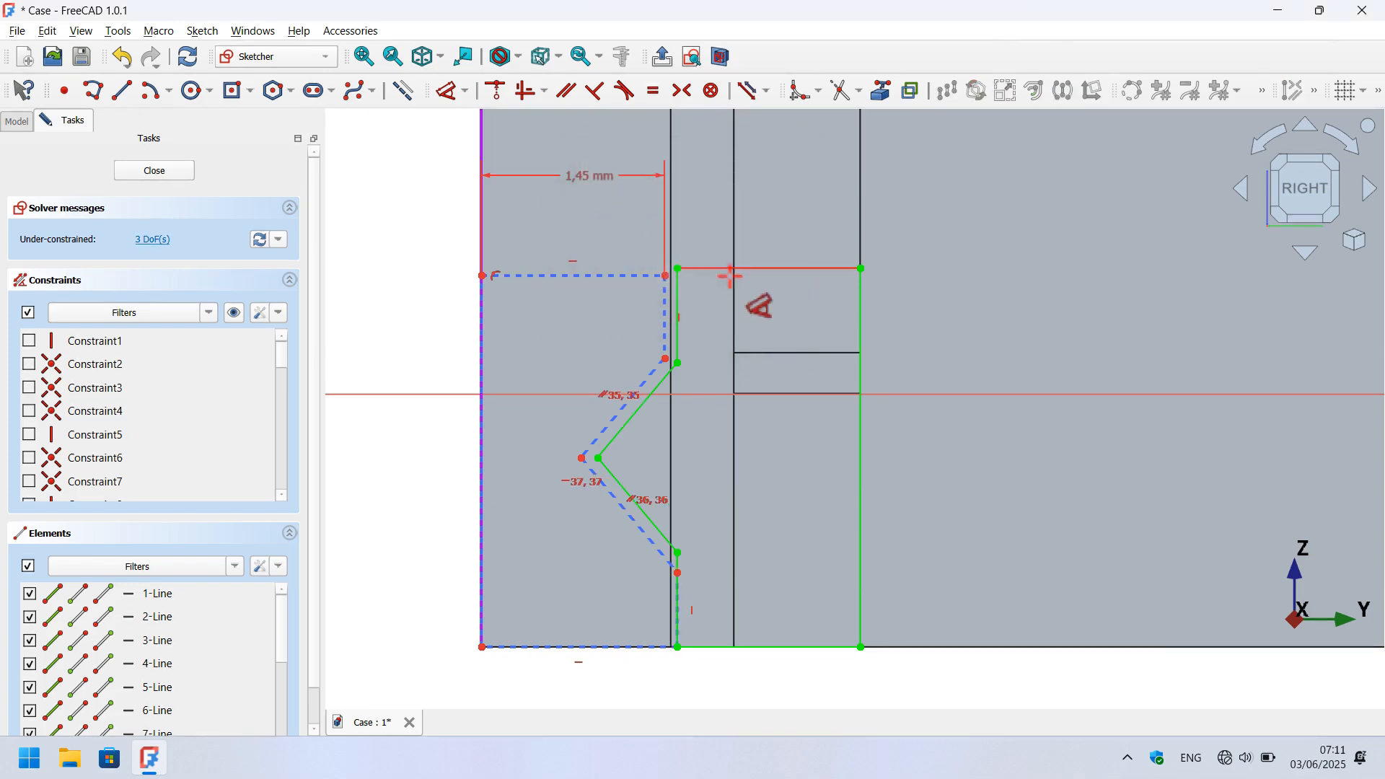
# Make the construction outline's top and bottom lines equal and align its upper inner corner horizontally with the snap profile's upper corner.
pyautogui.click(655, 92)
pyautogui.click(588, 277)
pyautogui.click(581, 647)
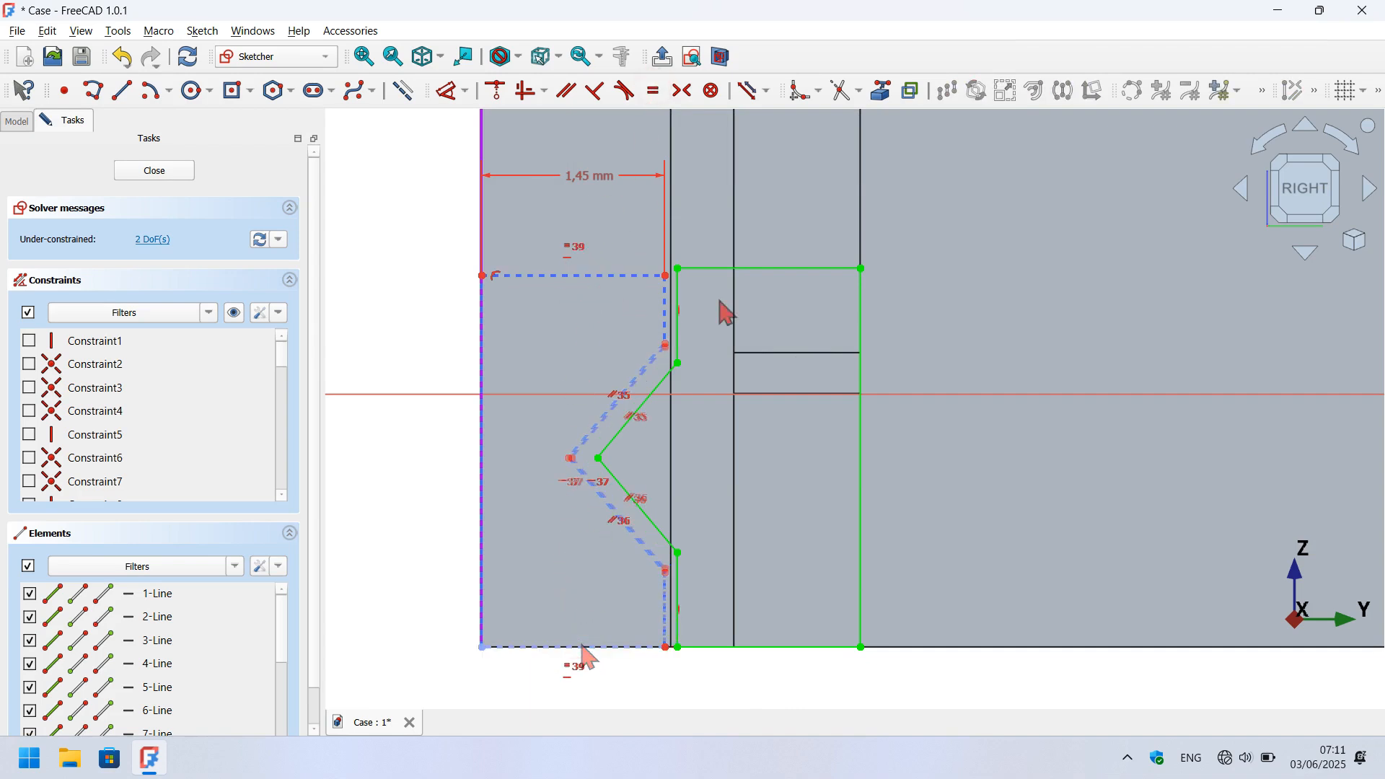
pyautogui.moveTo(604, 228); pyautogui.dragTo(744, 324)
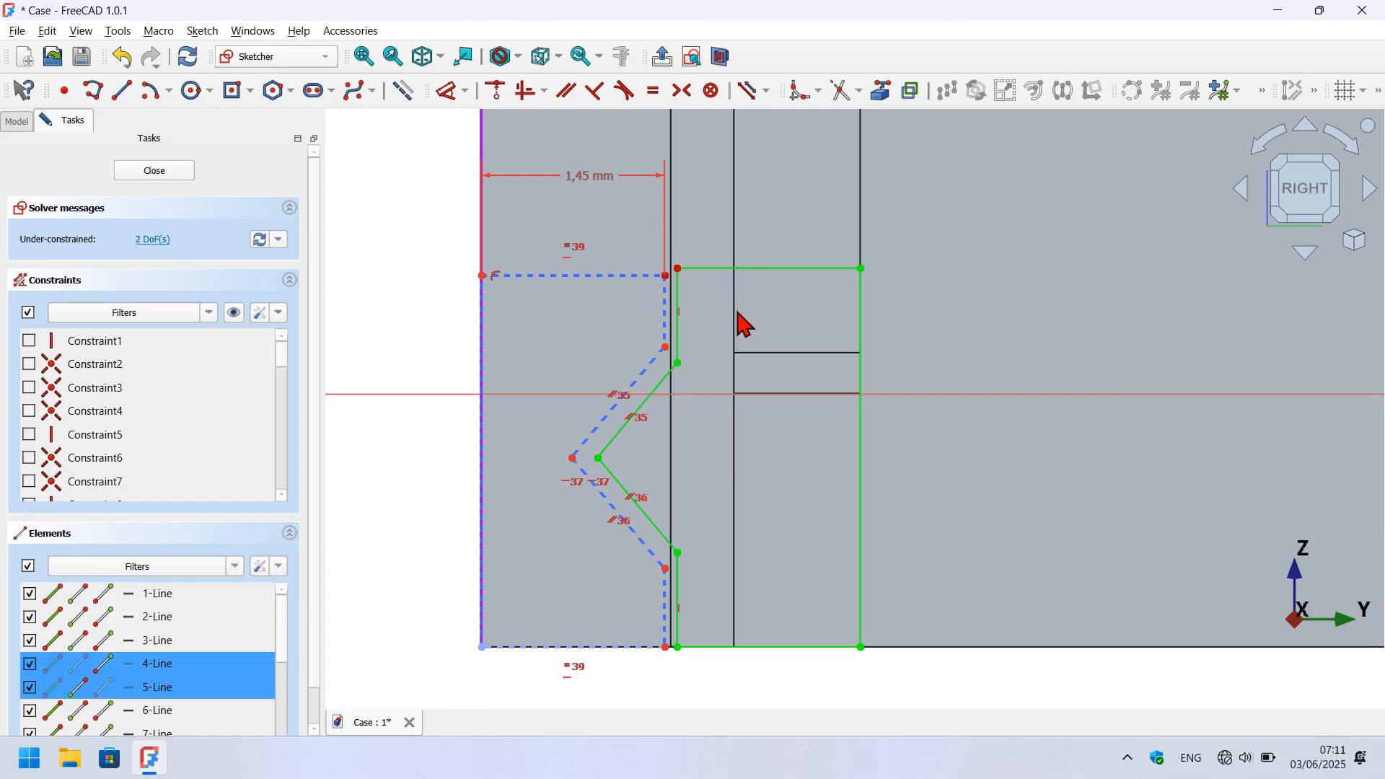
pyautogui.click(547, 92)
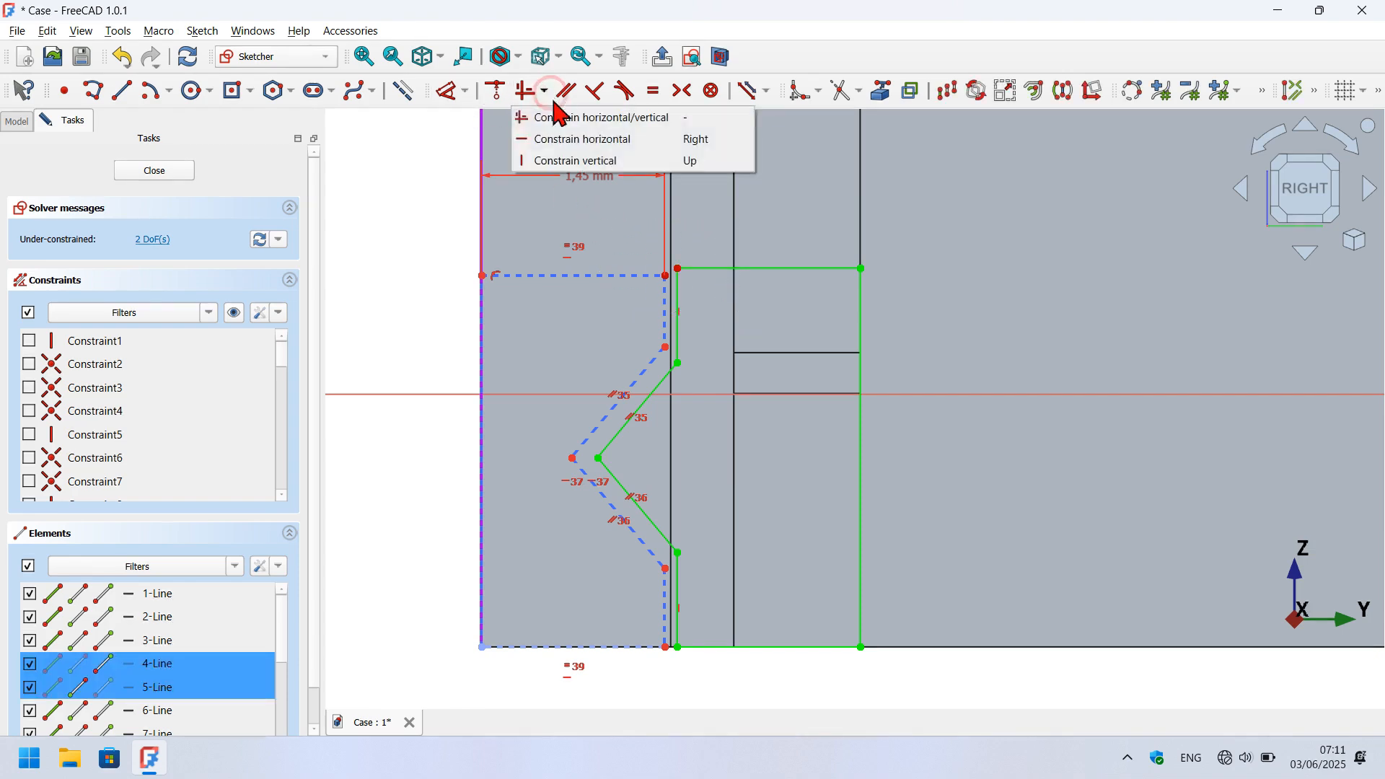
pyautogui.click(627, 140)
# Dimension the clearance between the two parallel upper slanted lines of the construction outline and the snap profile.
pyautogui.scroll(2, 635, 150)
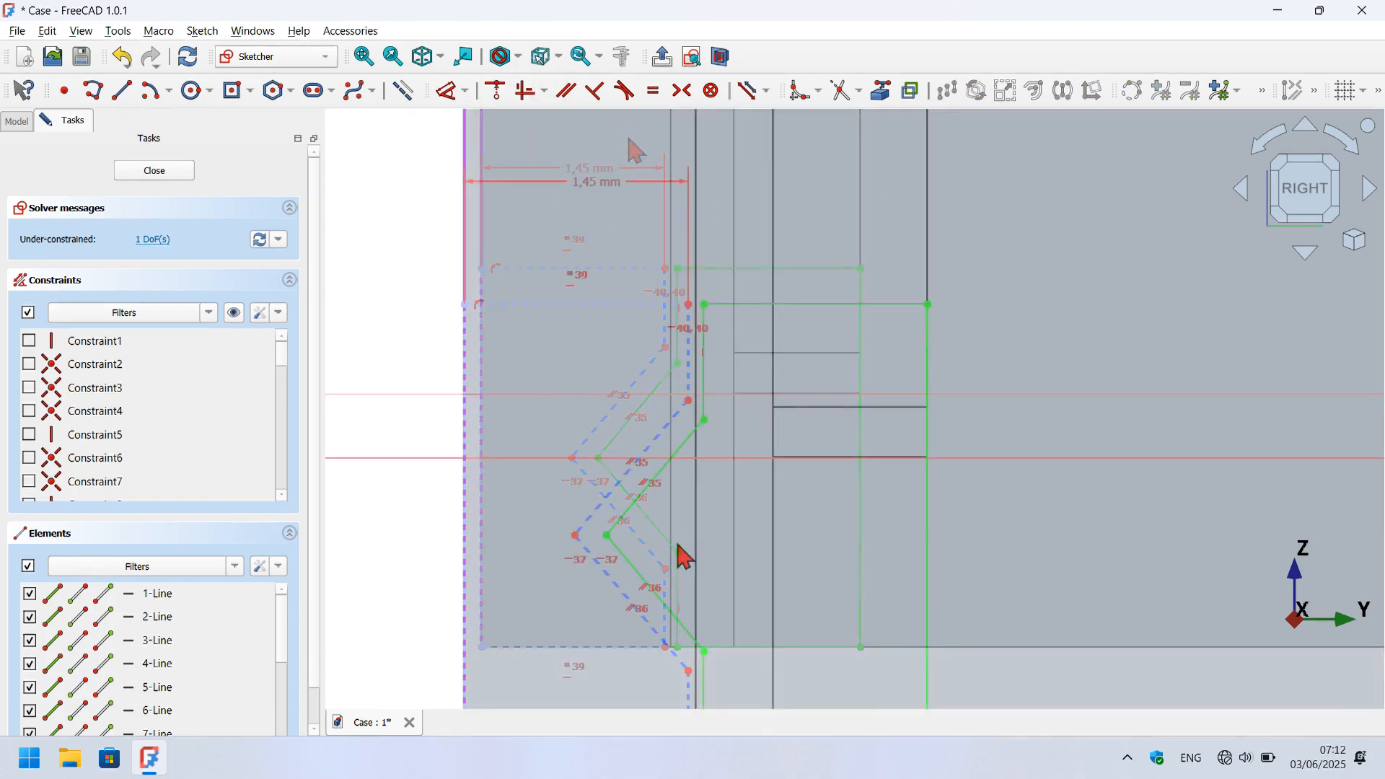
pyautogui.scroll(2, 685, 542)
pyautogui.click(450, 94)
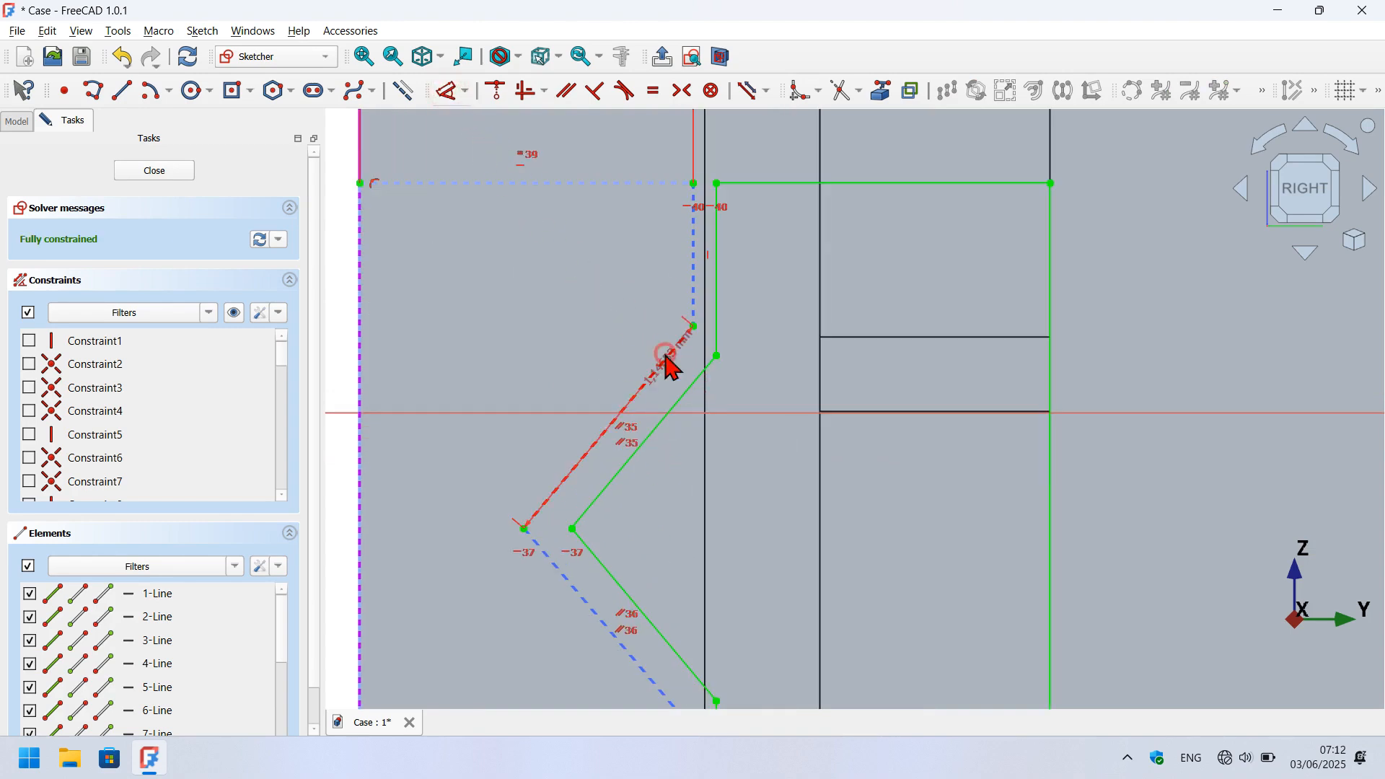
pyautogui.click(697, 379)
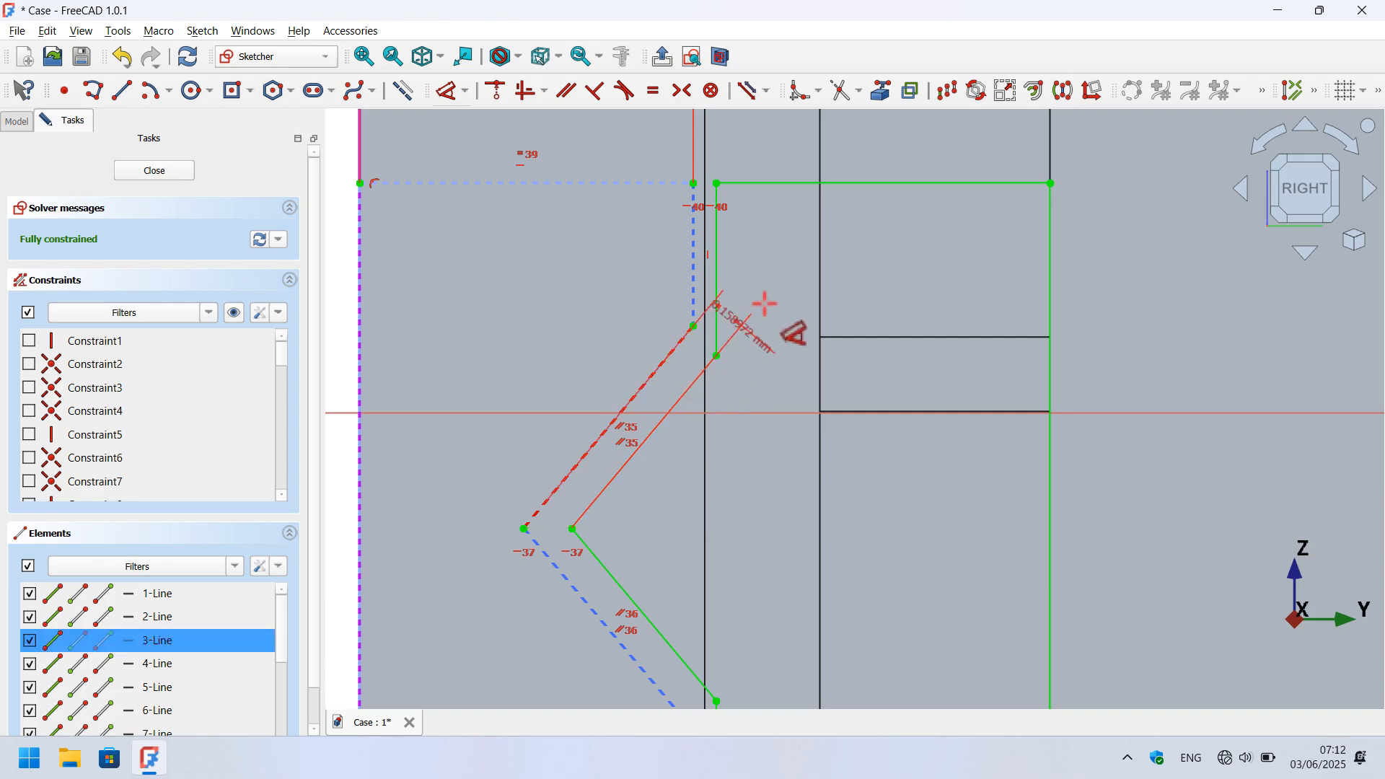
pyautogui.click(788, 296)
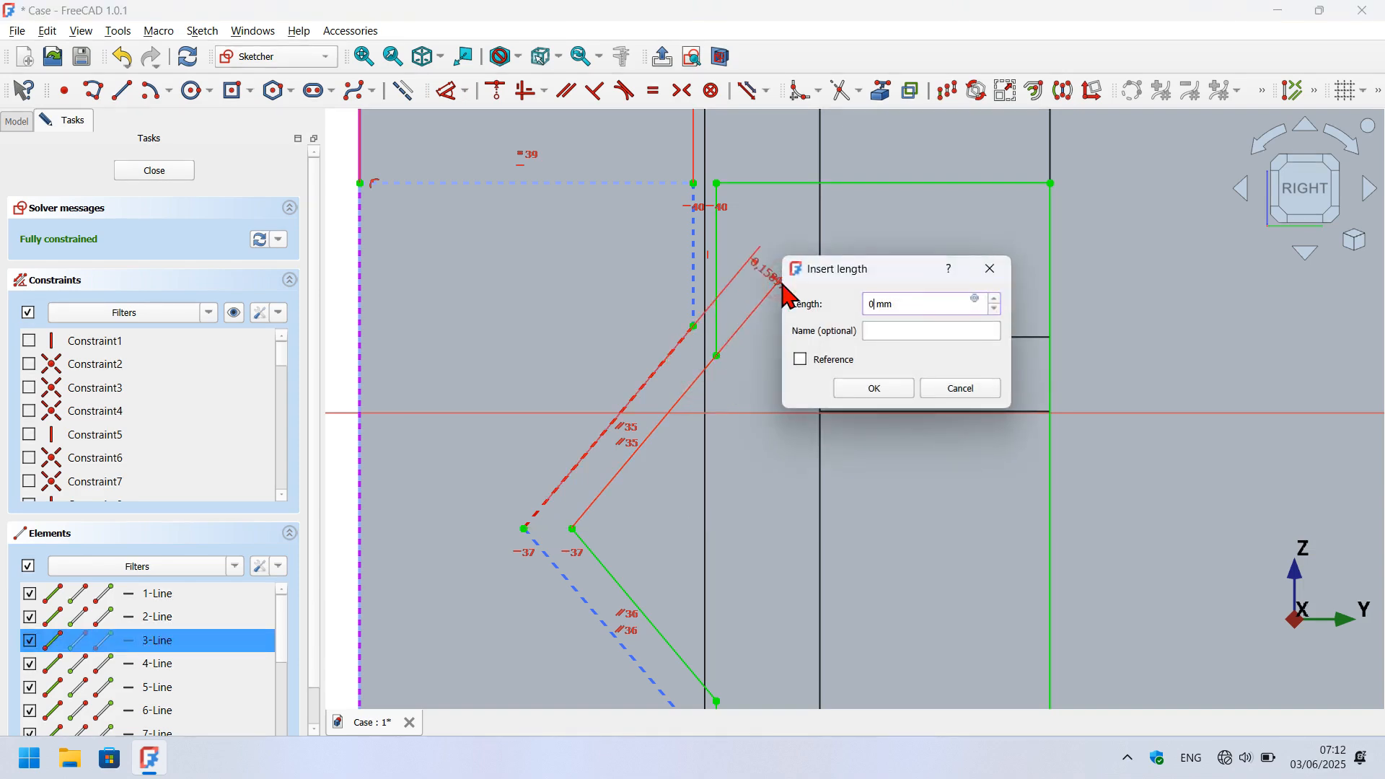
pyautogui.press('Return')
# Hide all constraints of the sketch and close it.
pyautogui.scroll(-3, 639, 310)
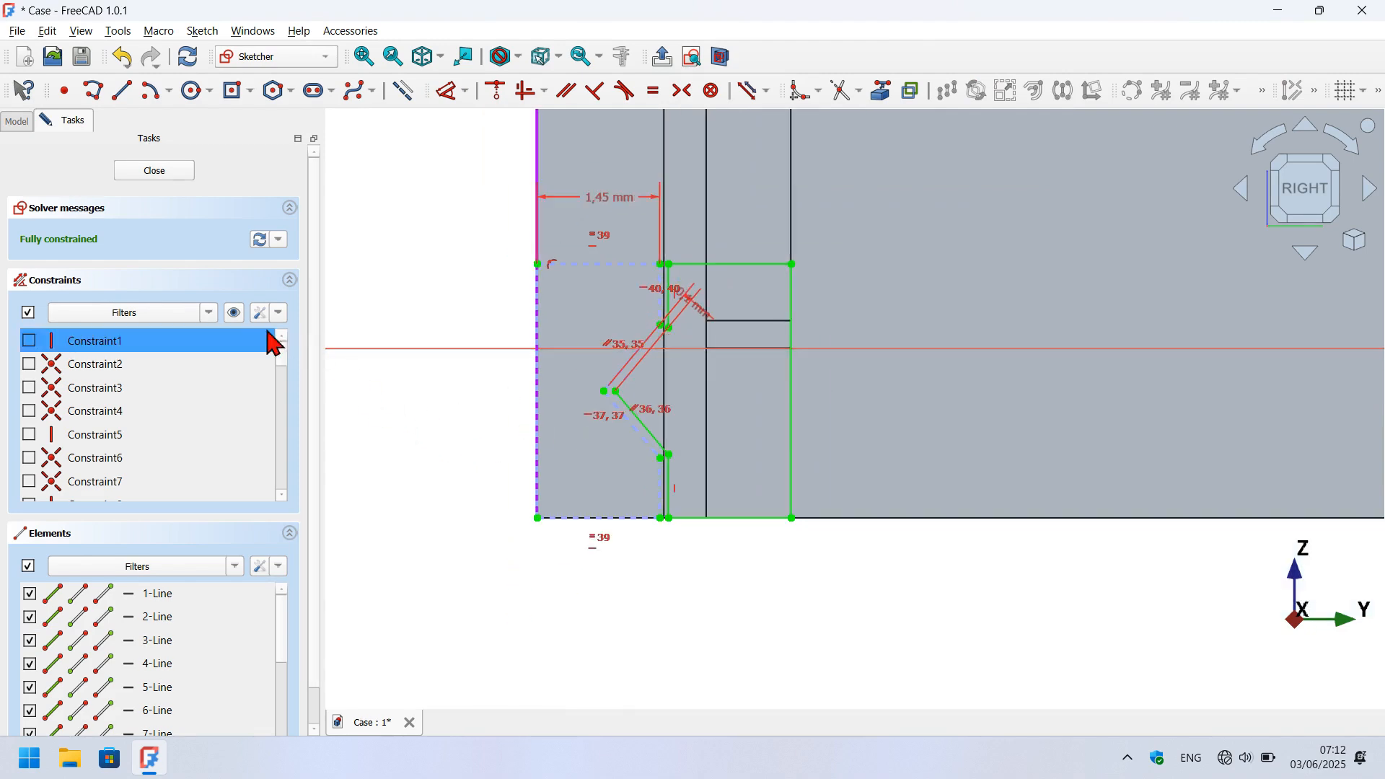
pyautogui.click(236, 325)
pyautogui.click(236, 324)
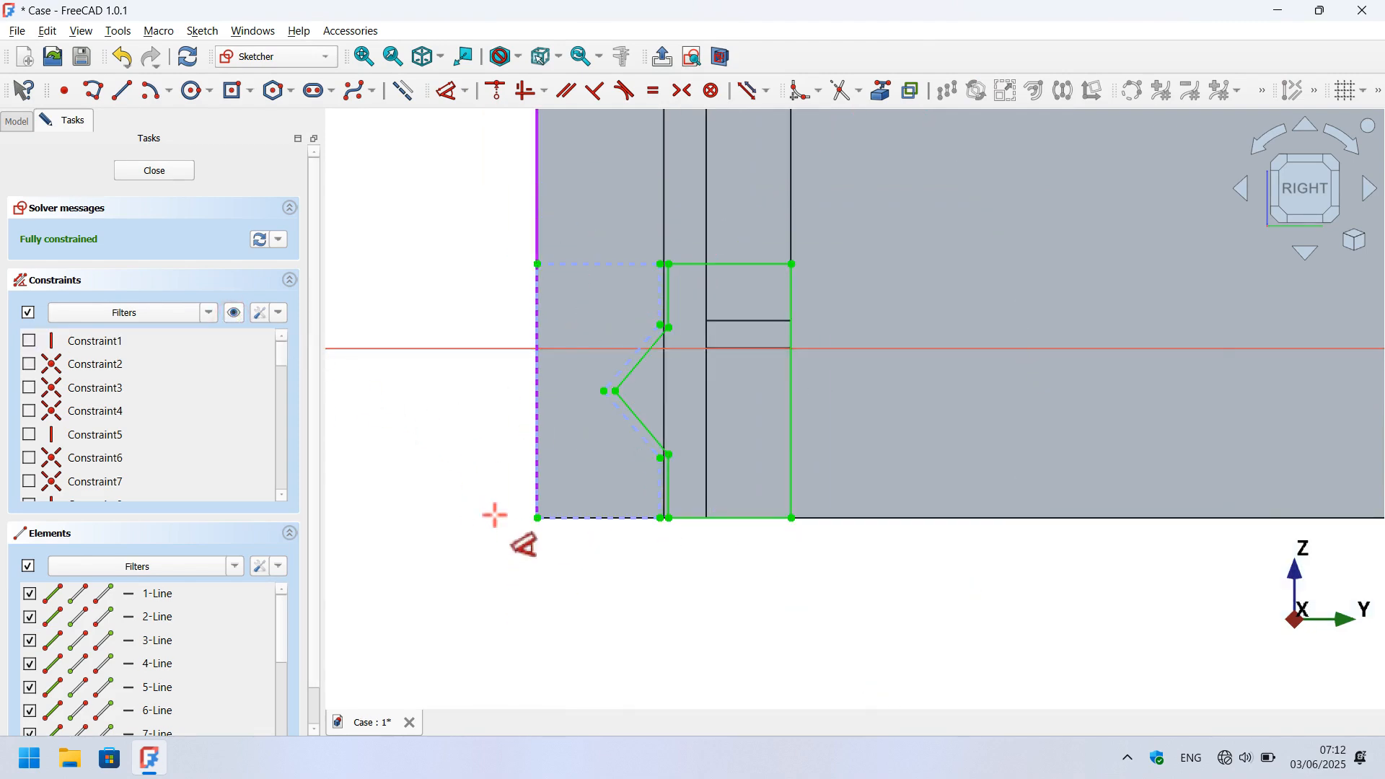
pyautogui.scroll(-2, 495, 517)
pyautogui.scroll(-3, 479, 556)
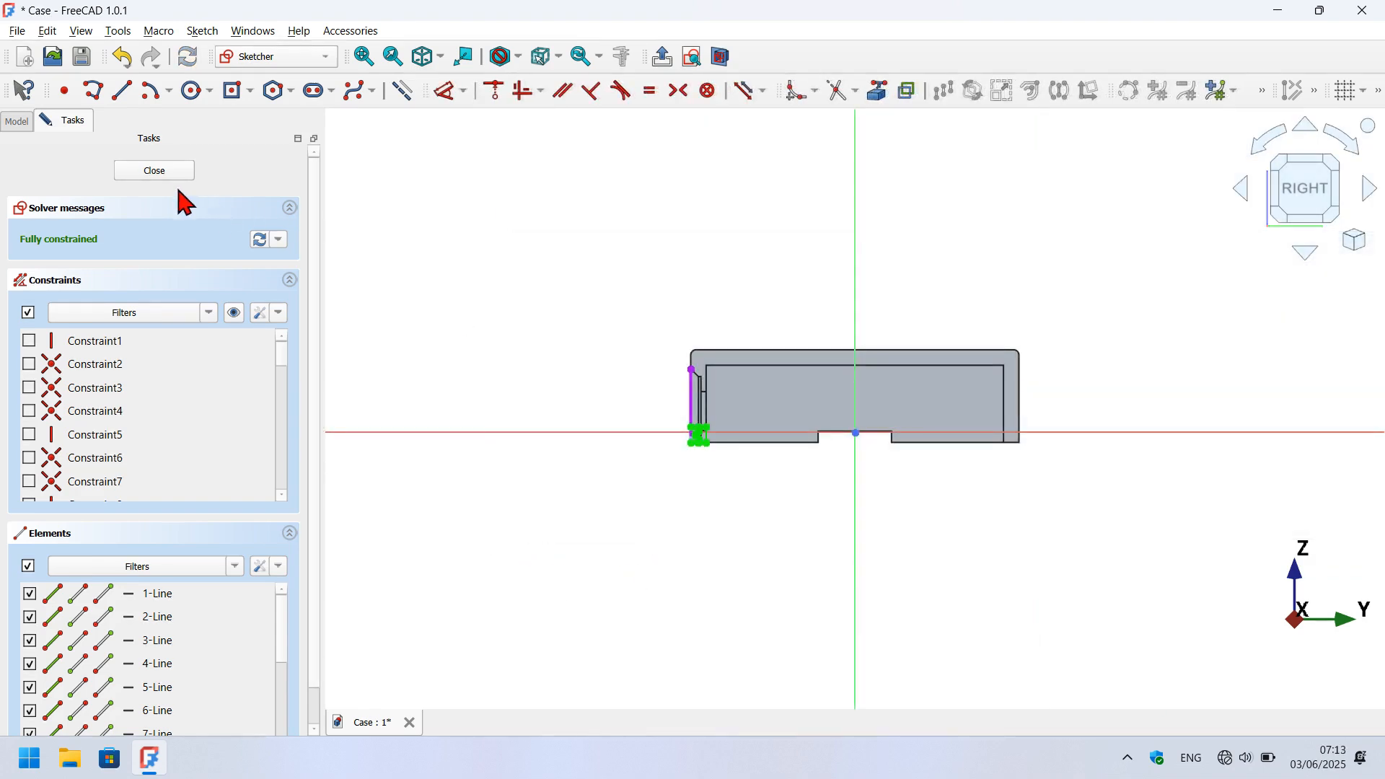
pyautogui.click(163, 175)
# Set the Z attachment position of Sketch015 to 32 mm.
pyautogui.click(546, 347)
pyautogui.click(143, 364)
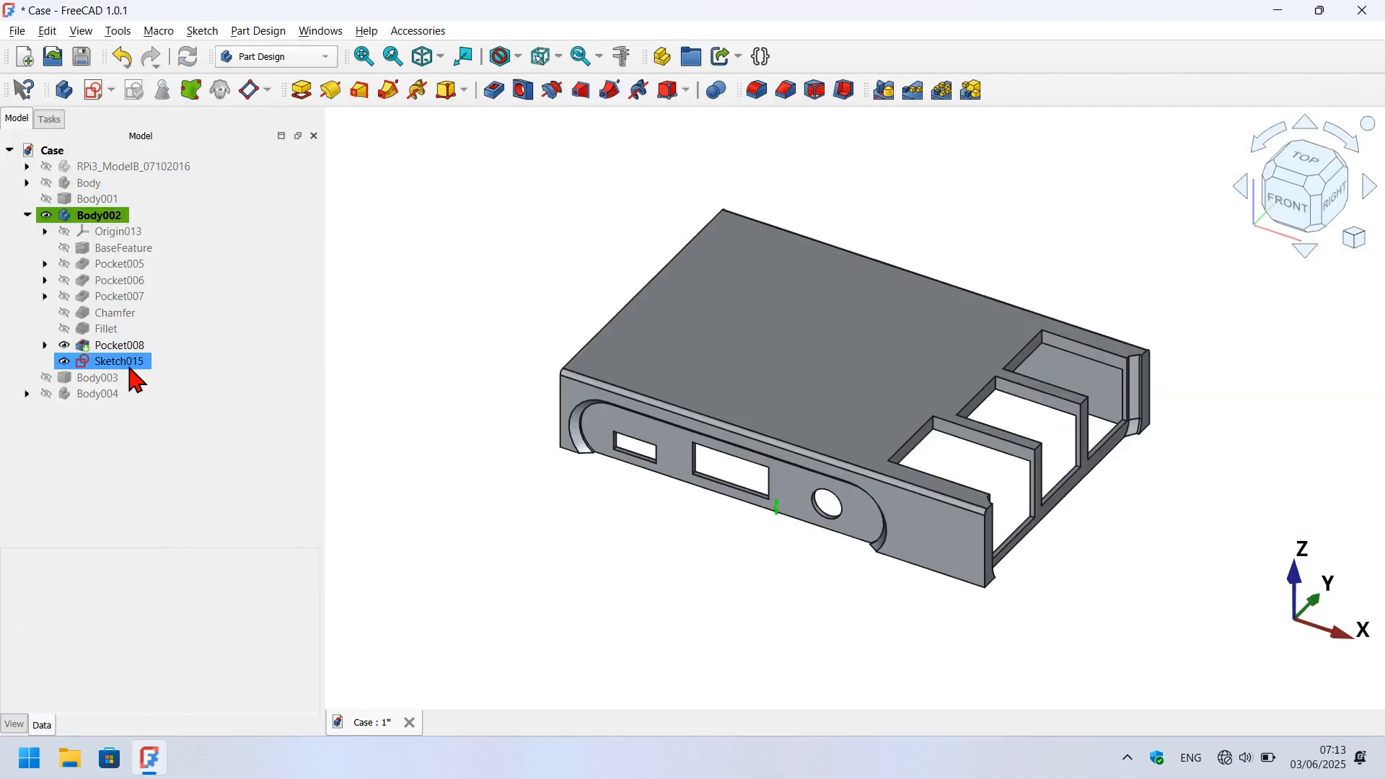
pyautogui.click(132, 372)
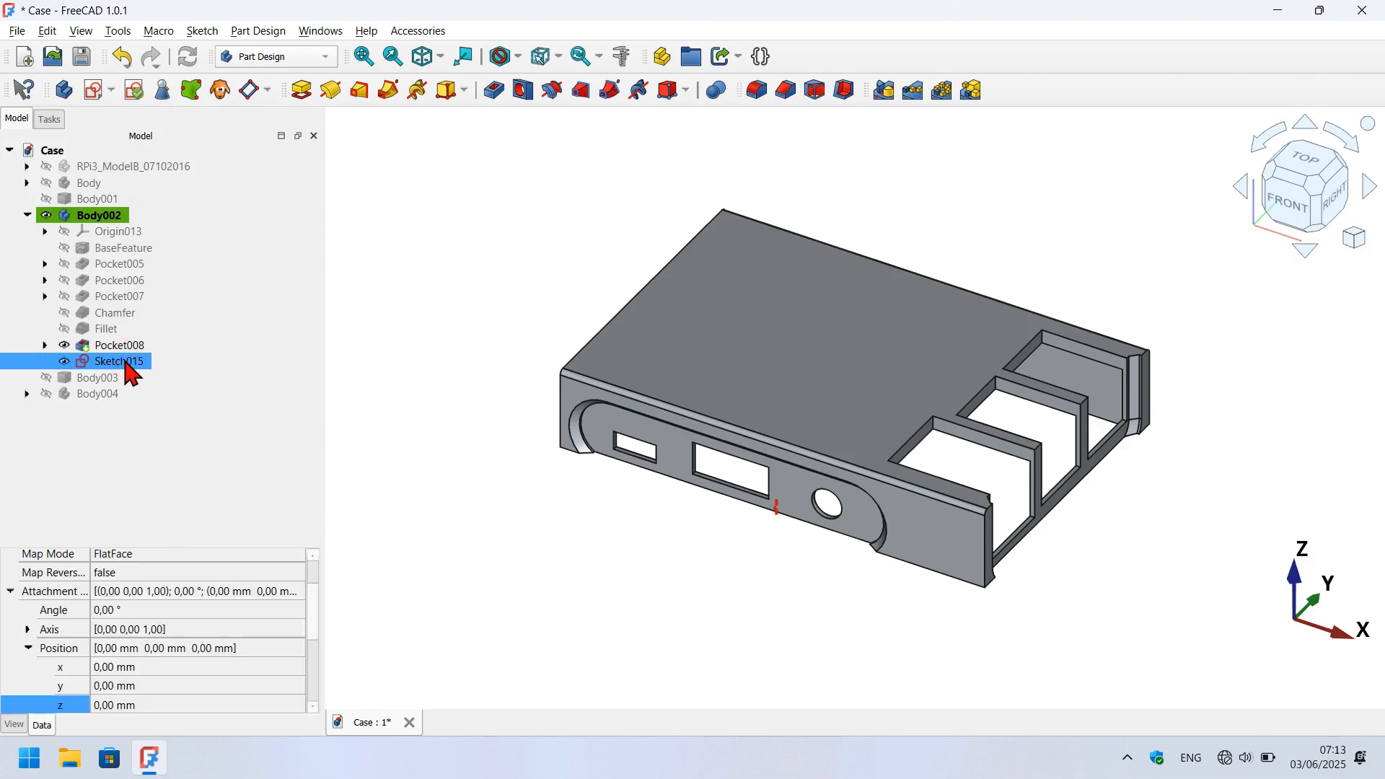
pyautogui.click(169, 701)
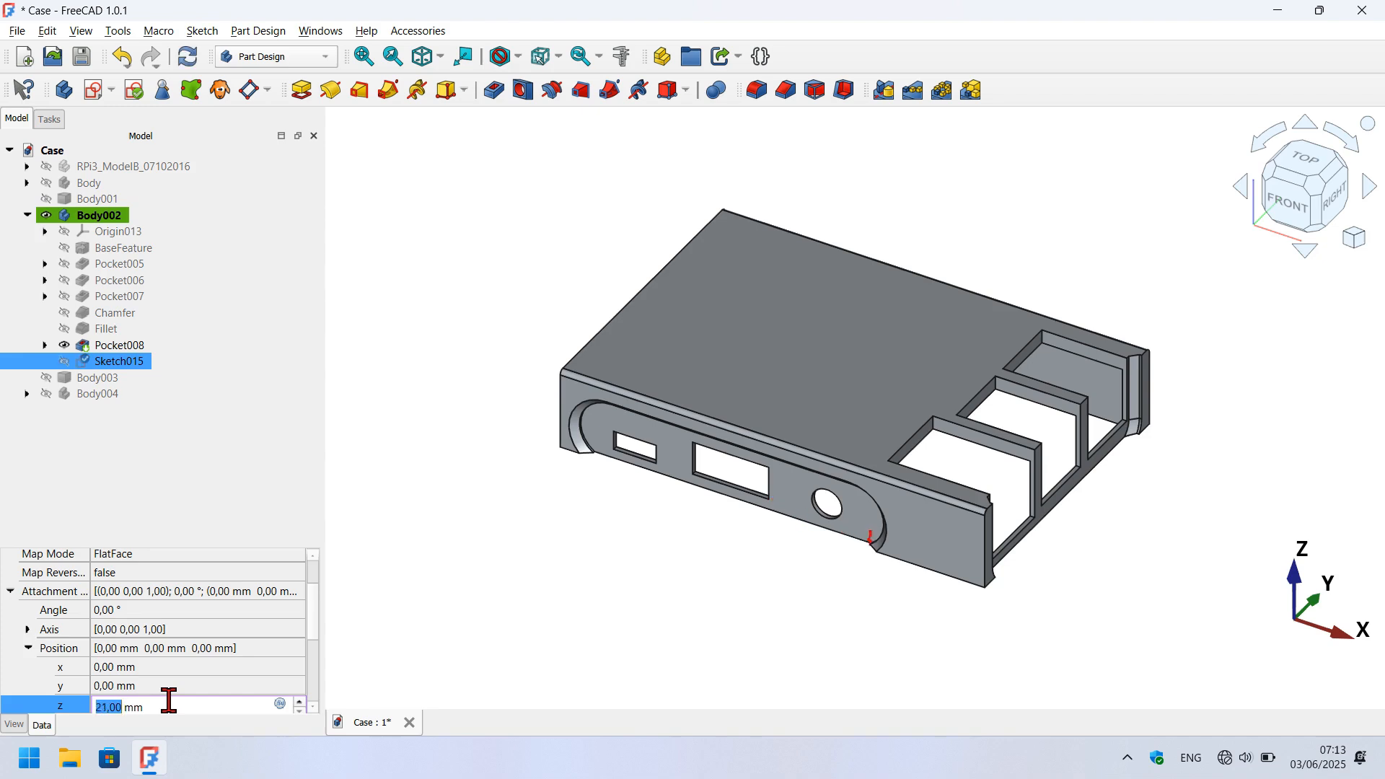
pyautogui.click(435, 611)
# Make the upper case half semi-transparent so the sketch inside its wall can be seen.
pyautogui.click(770, 369)
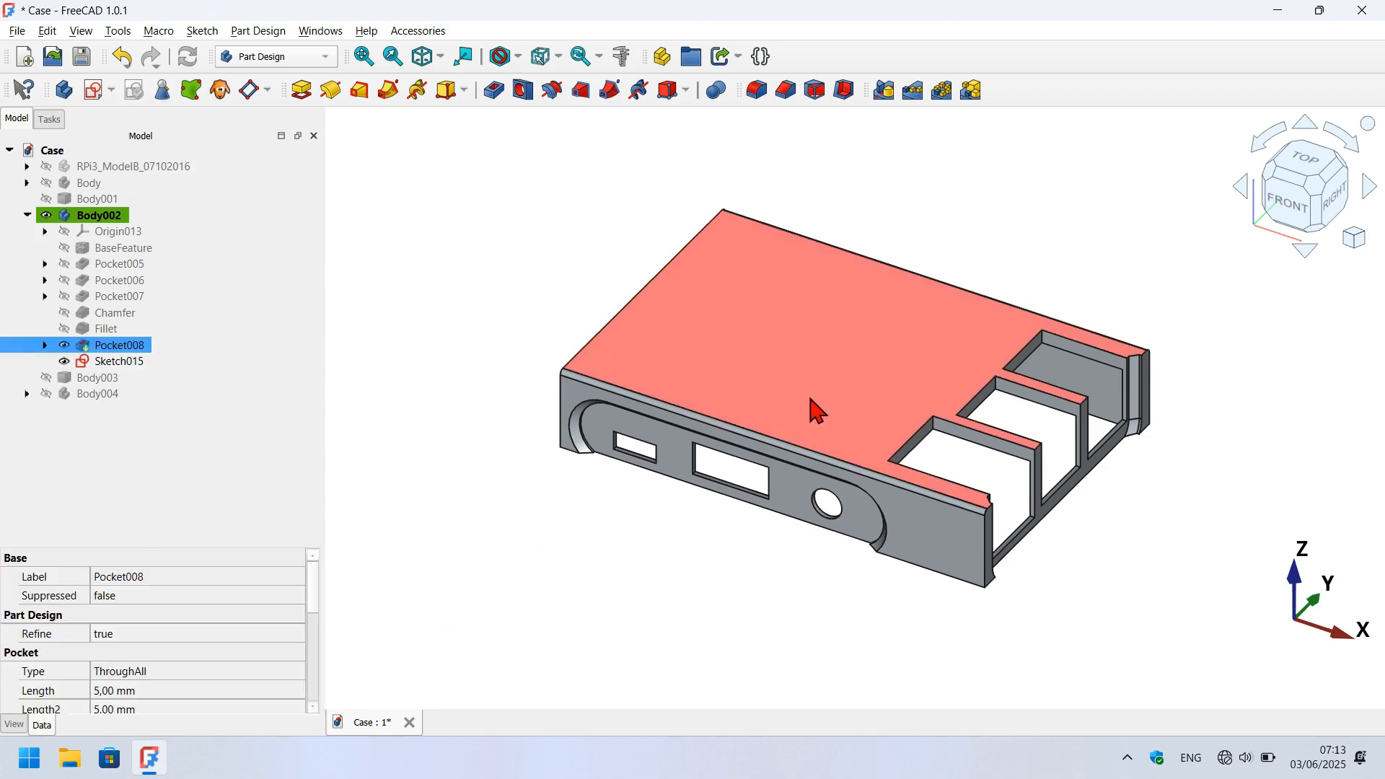
pyautogui.press('v')
pyautogui.press('t')
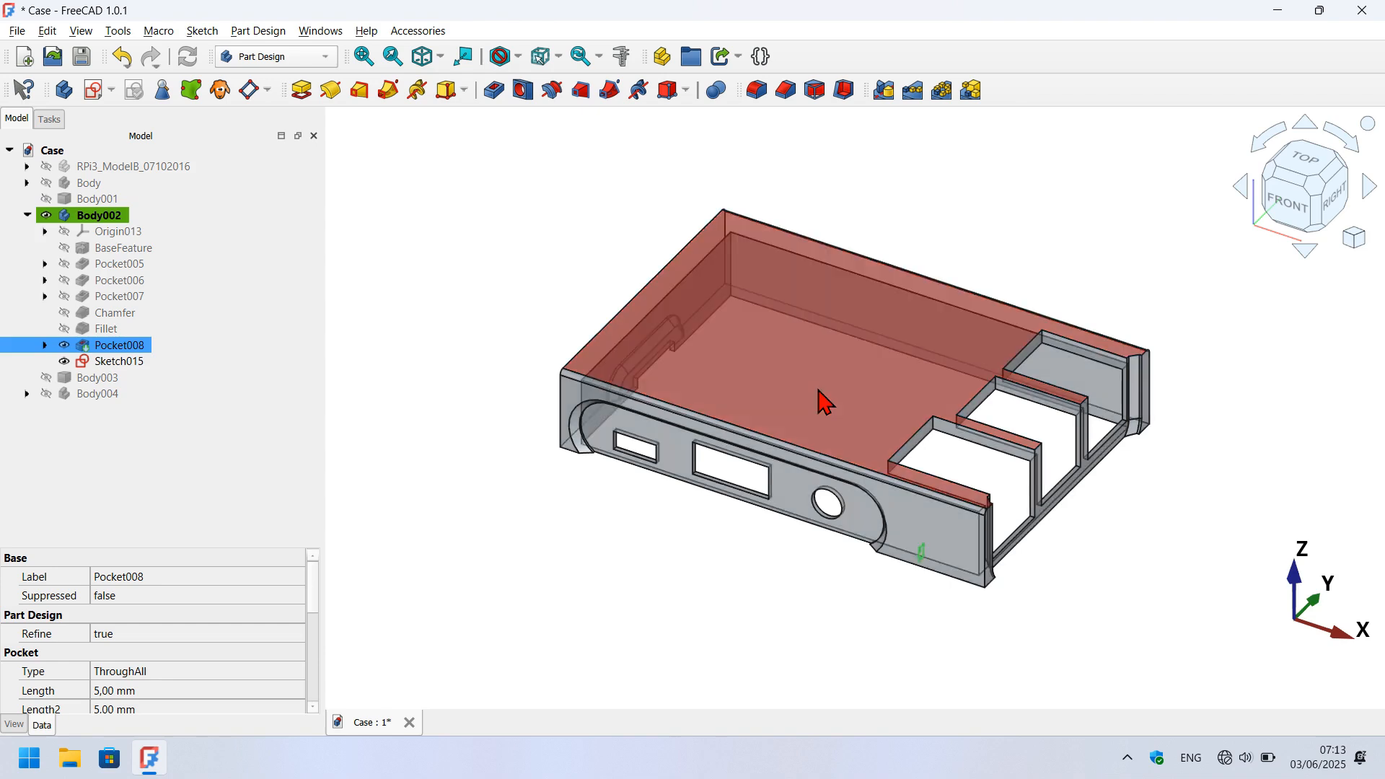
pyautogui.click(549, 308)
# Readjust the Z attachment position of Sketch015 so the profile sits between the rounded recess and the case's end.
pyautogui.click(105, 367)
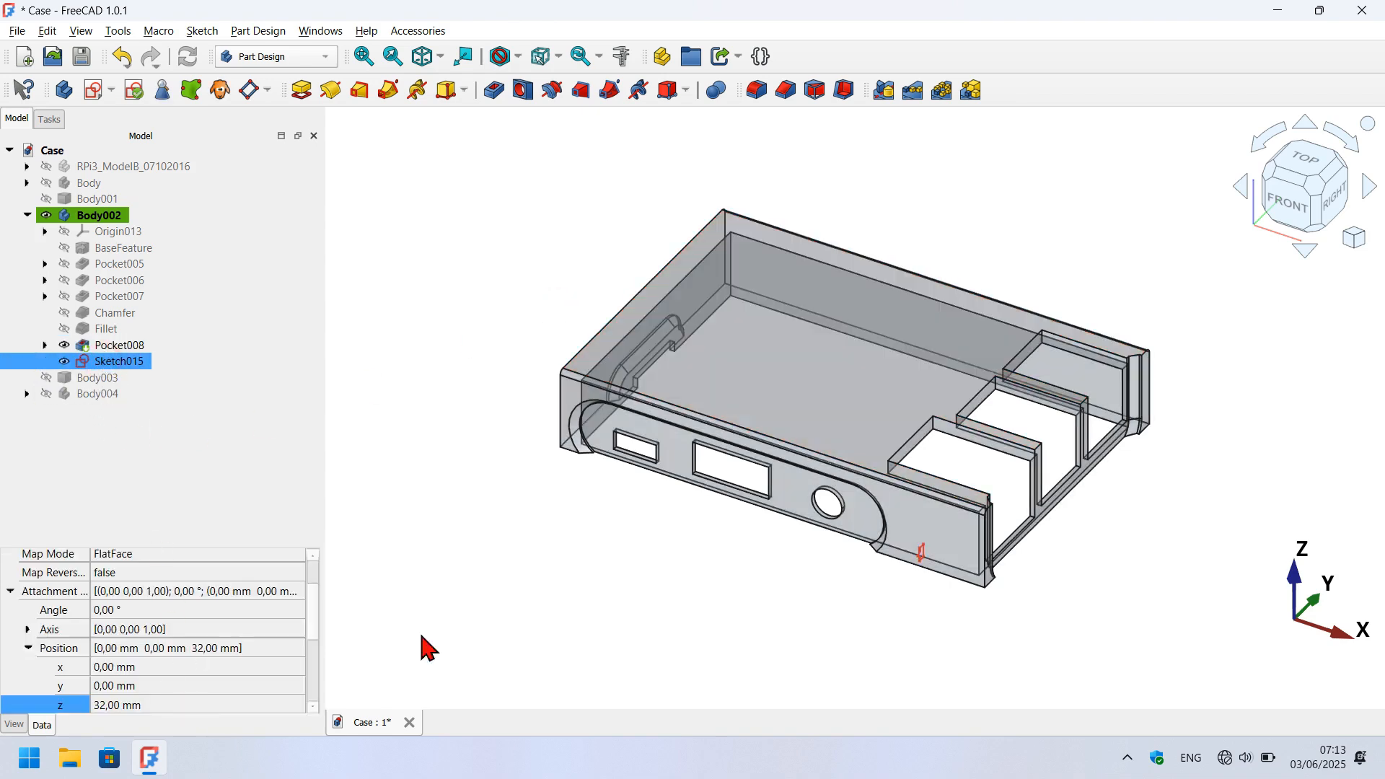
pyautogui.scroll(4, 982, 537)
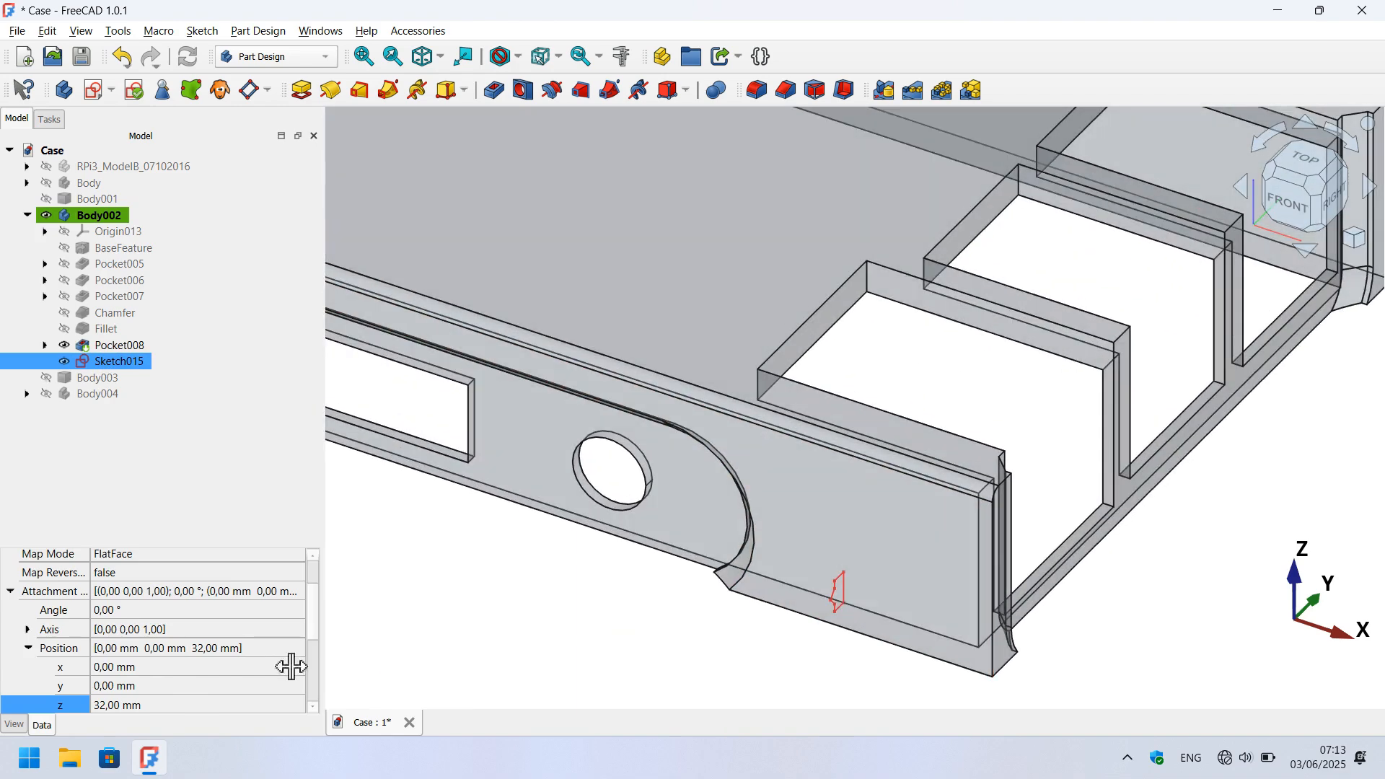
pyautogui.click(207, 703)
pyautogui.scroll(-3, 207, 703)
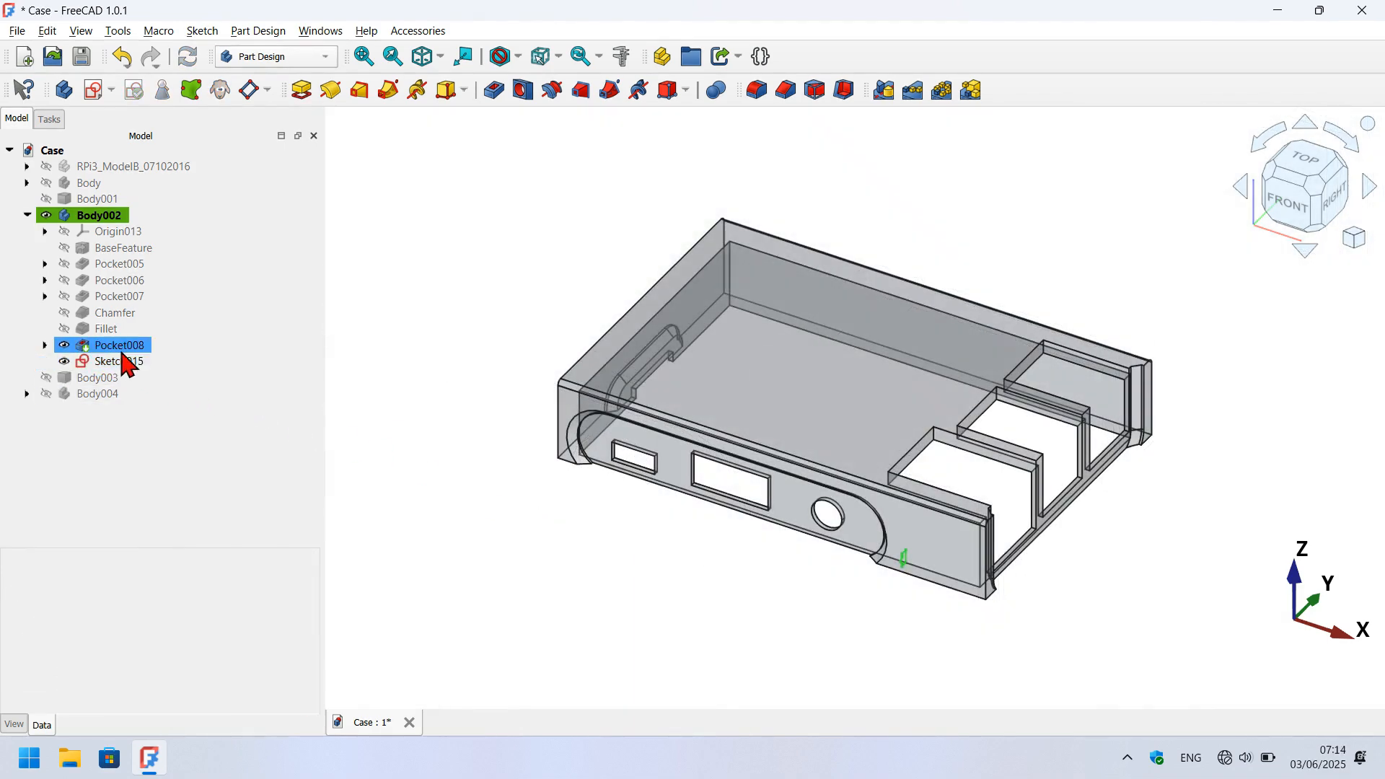
# Cut a reversed 14 mm pocket from Sketch015 into the inner wall between the rounded recess and the case's end.
pyautogui.click(124, 361)
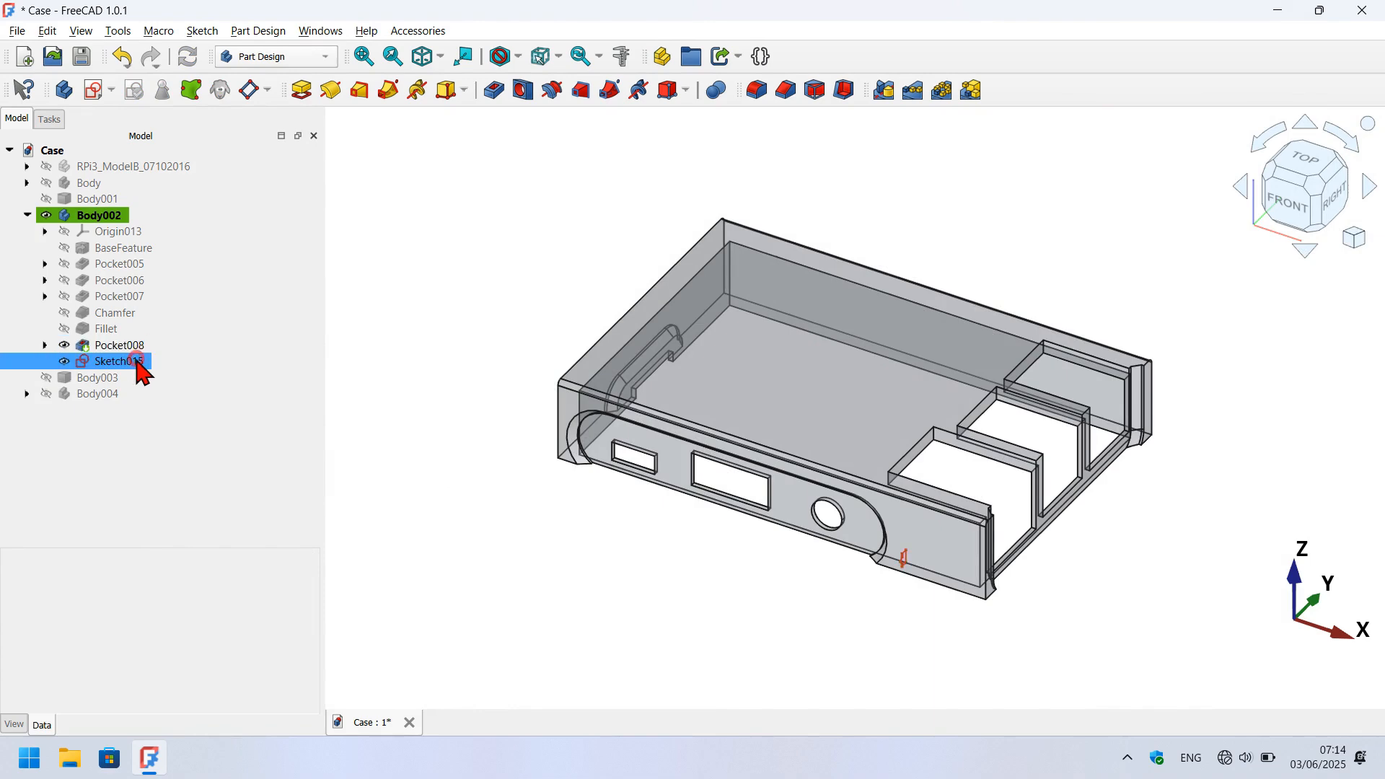
pyautogui.click(495, 90)
pyautogui.click(57, 317)
pyautogui.click(220, 260)
pyautogui.scroll(5, 219, 260)
pyautogui.scroll(2, 219, 260)
pyautogui.scroll(1, 219, 260)
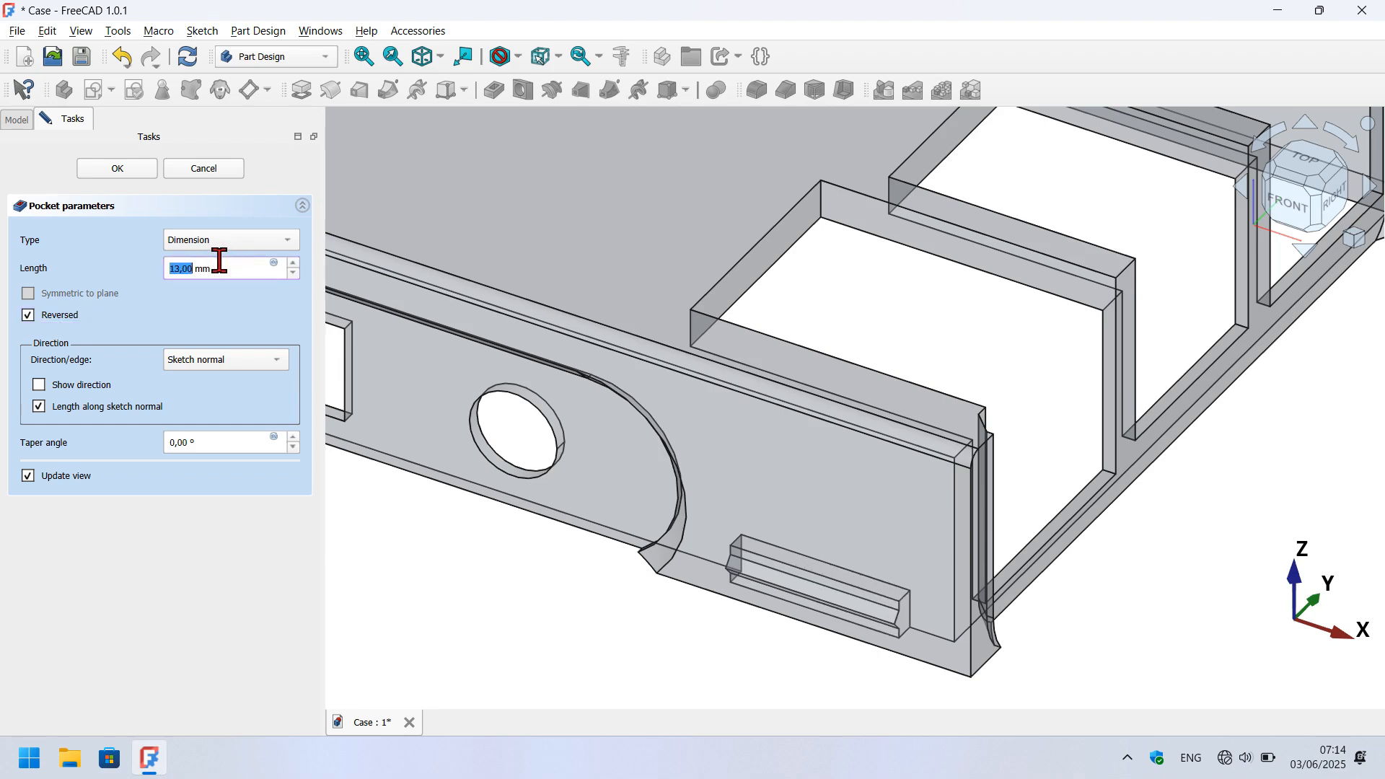
pyautogui.scroll(1, 219, 260)
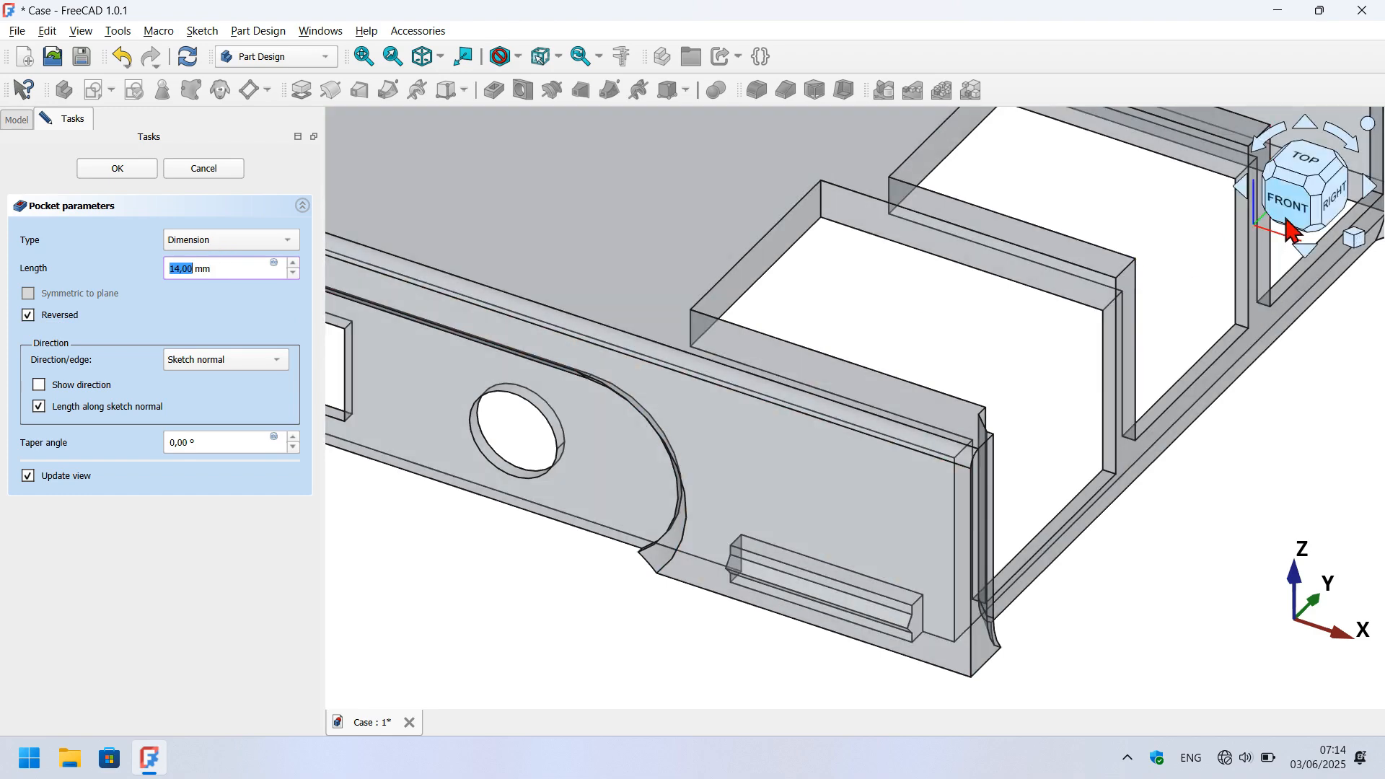
pyautogui.click(1288, 214)
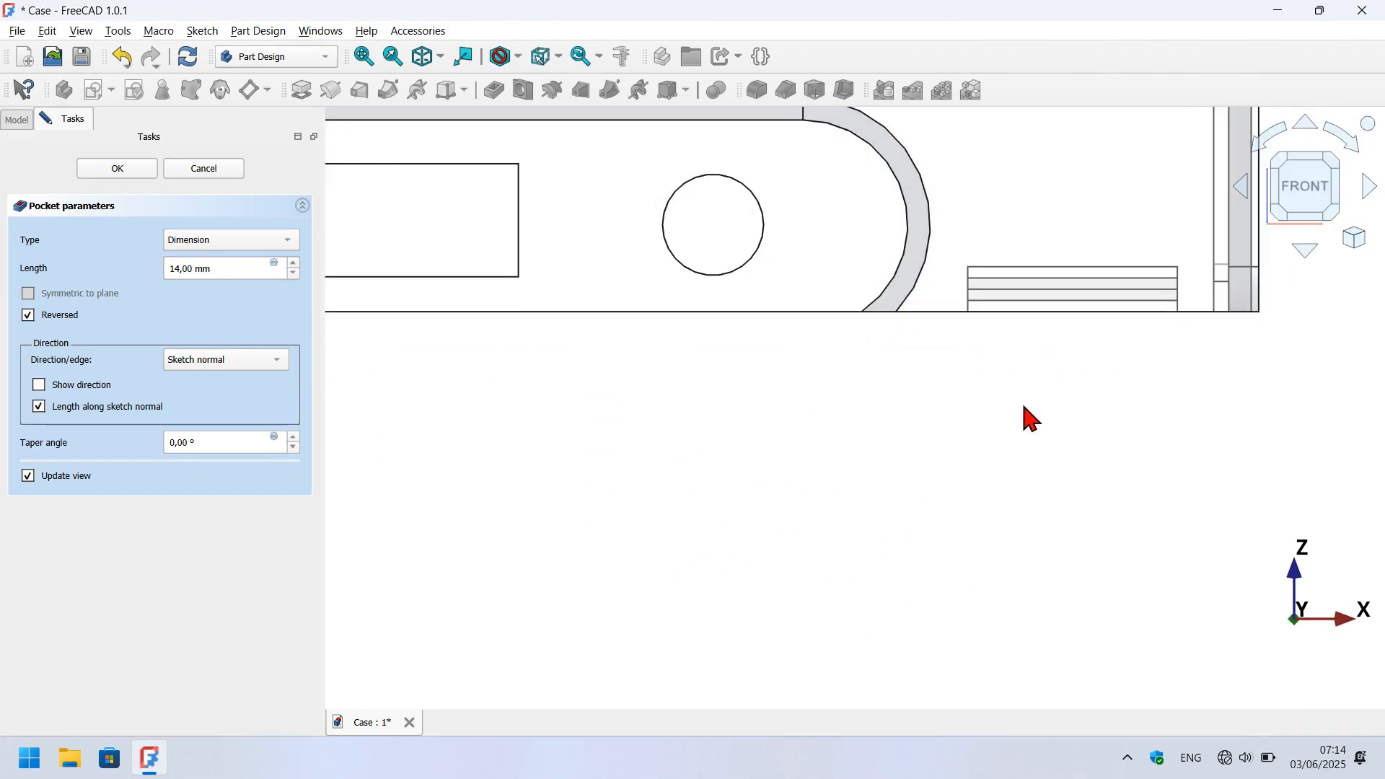
pyautogui.click(117, 171)
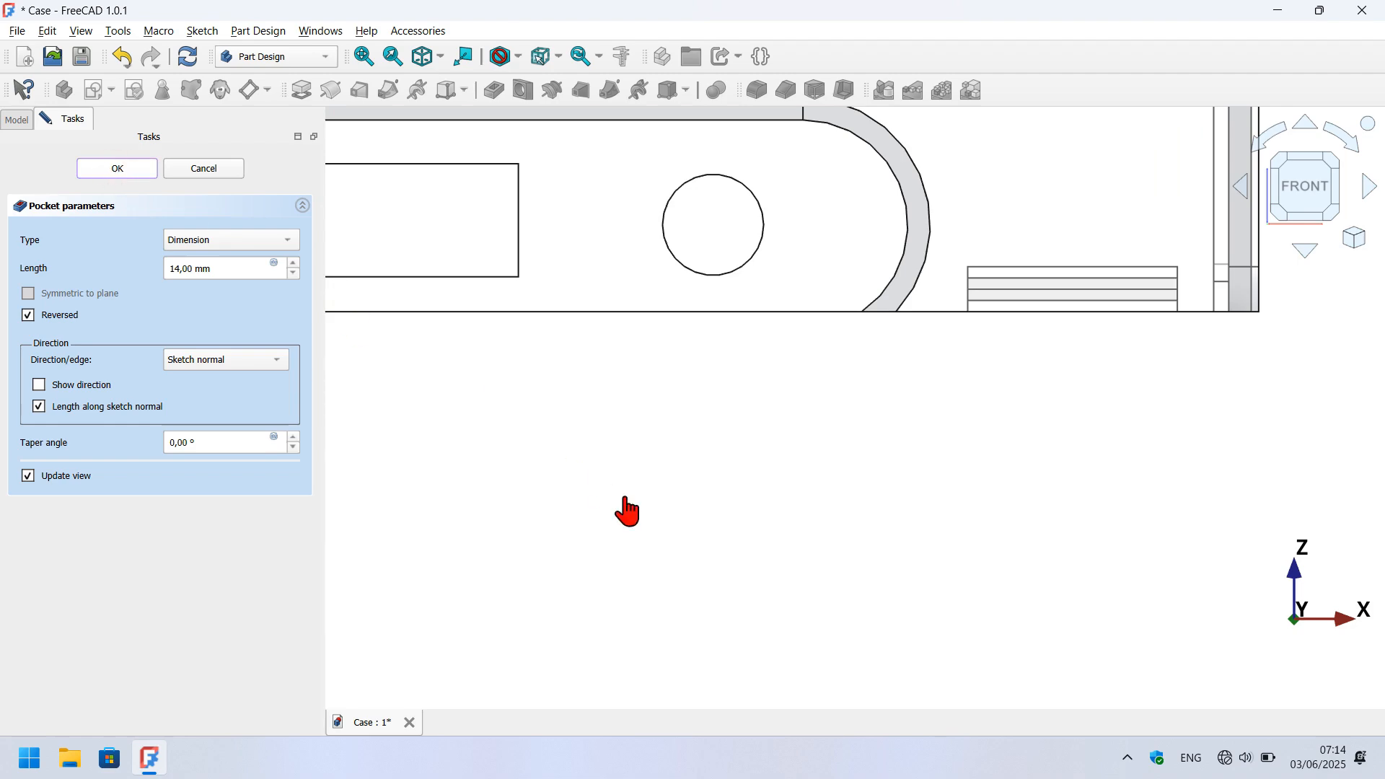
pyautogui.click(626, 497)
pyautogui.press('0')
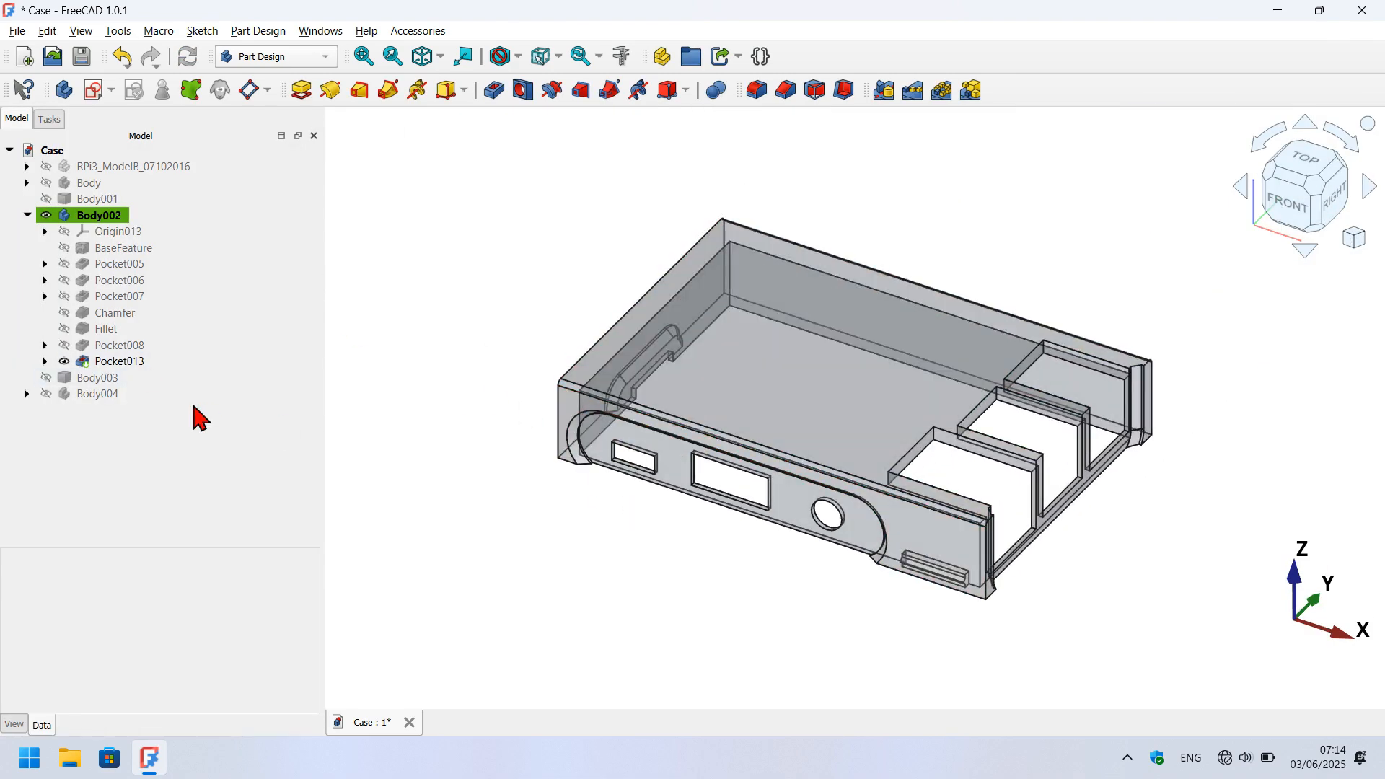
# Duplicate Sketch015 without its dependencies and move the copy into Body002.
pyautogui.click(74, 361)
pyautogui.click(45, 361)
pyautogui.click(128, 376)
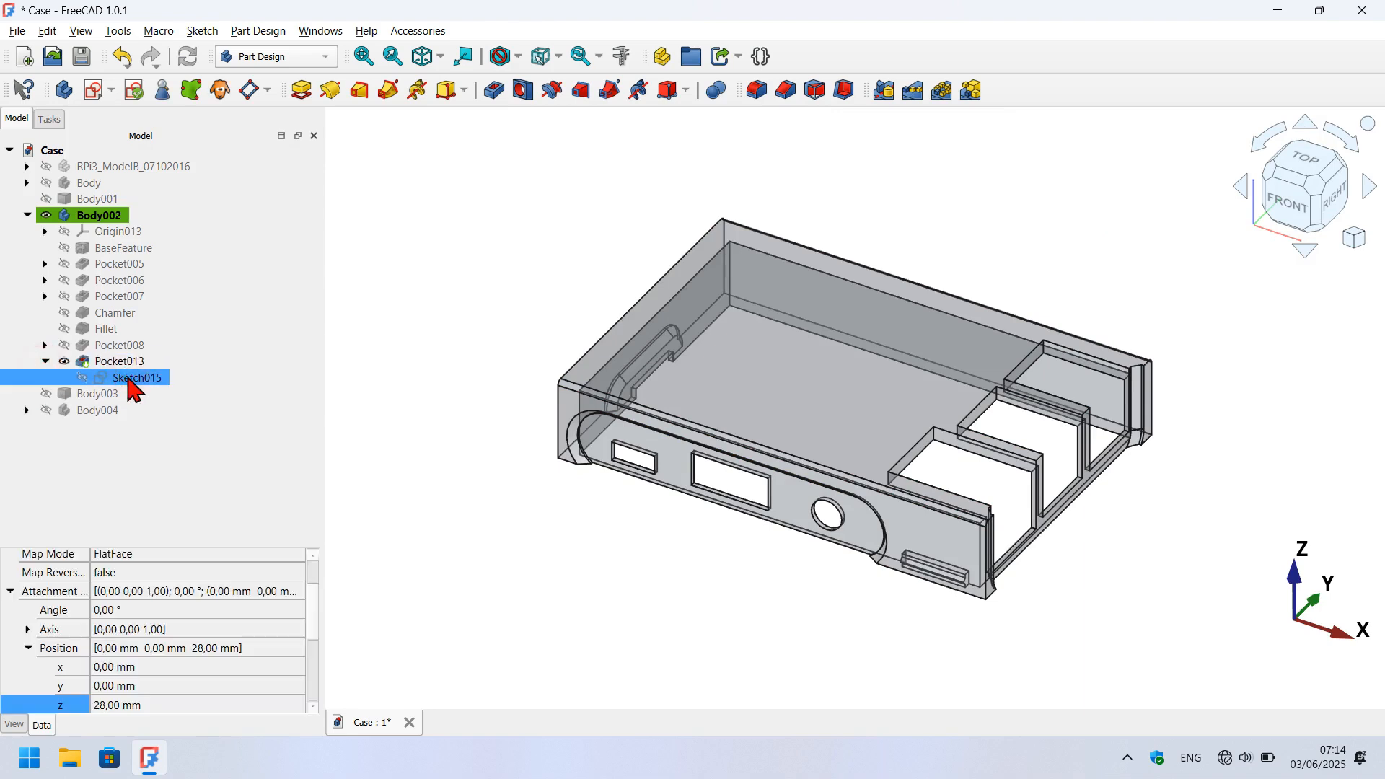
pyautogui.hotkey('ctrl', 'c')
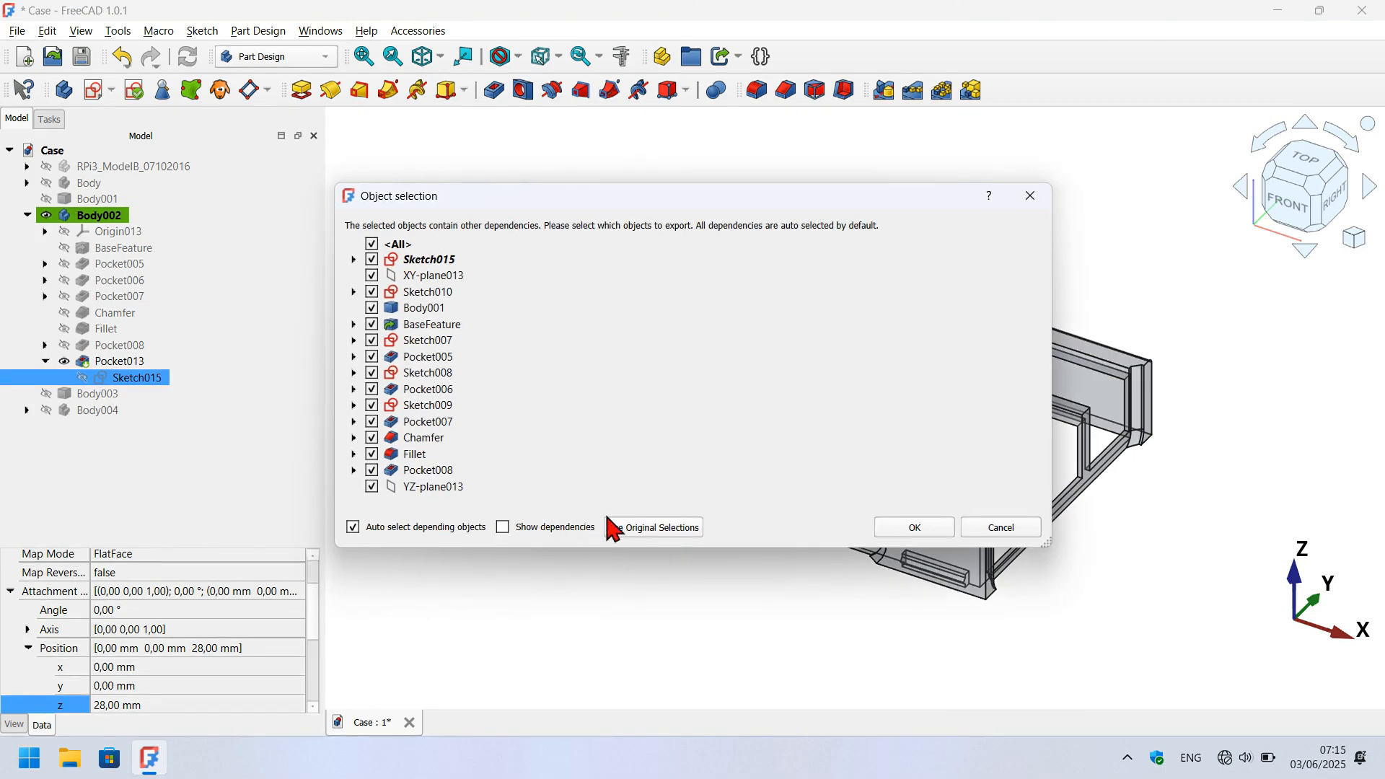
pyautogui.click(638, 531)
pyautogui.hotkey('ctrl', 'v')
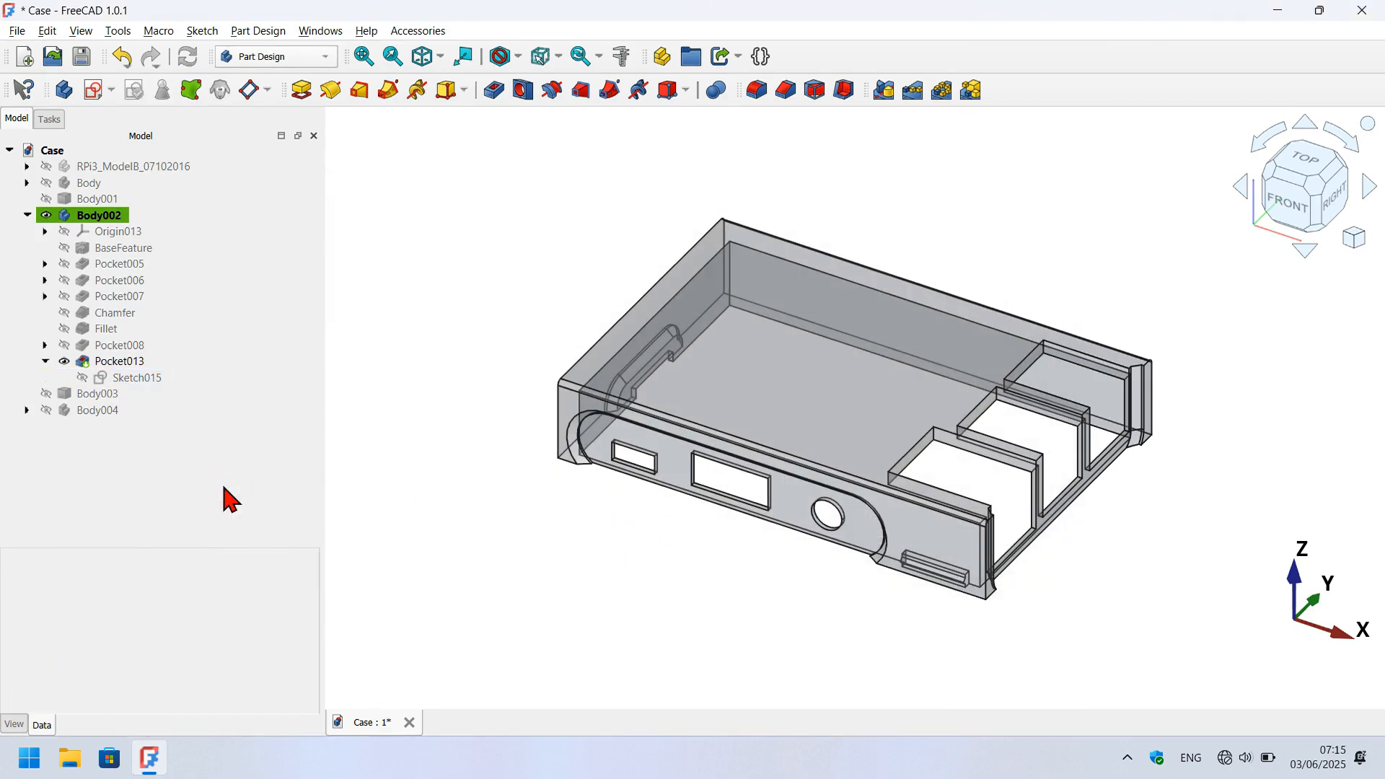
pyautogui.click(88, 428)
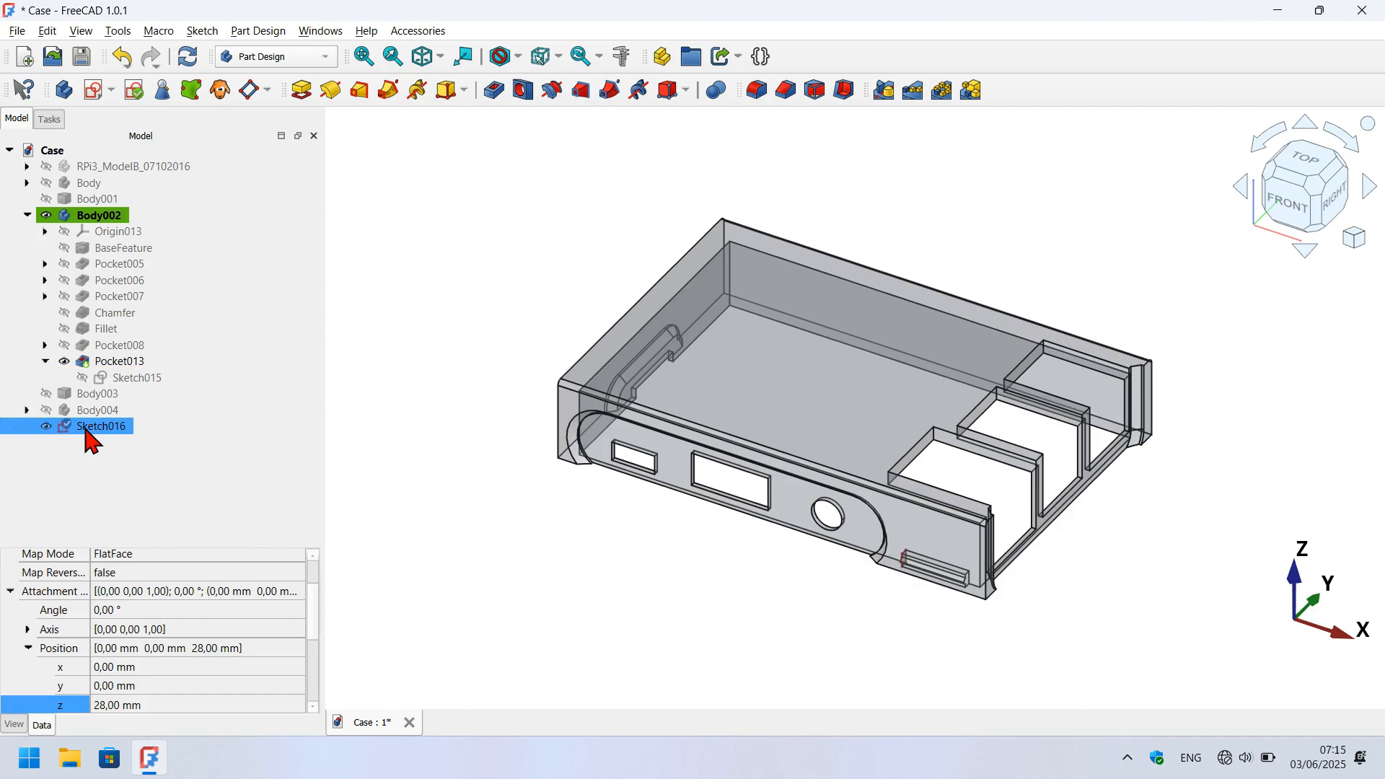
pyautogui.moveTo(87, 429)
pyautogui.mouseDown()
pyautogui.moveTo(263, 297)
pyautogui.moveTo(191, 229)
pyautogui.mouseUp()
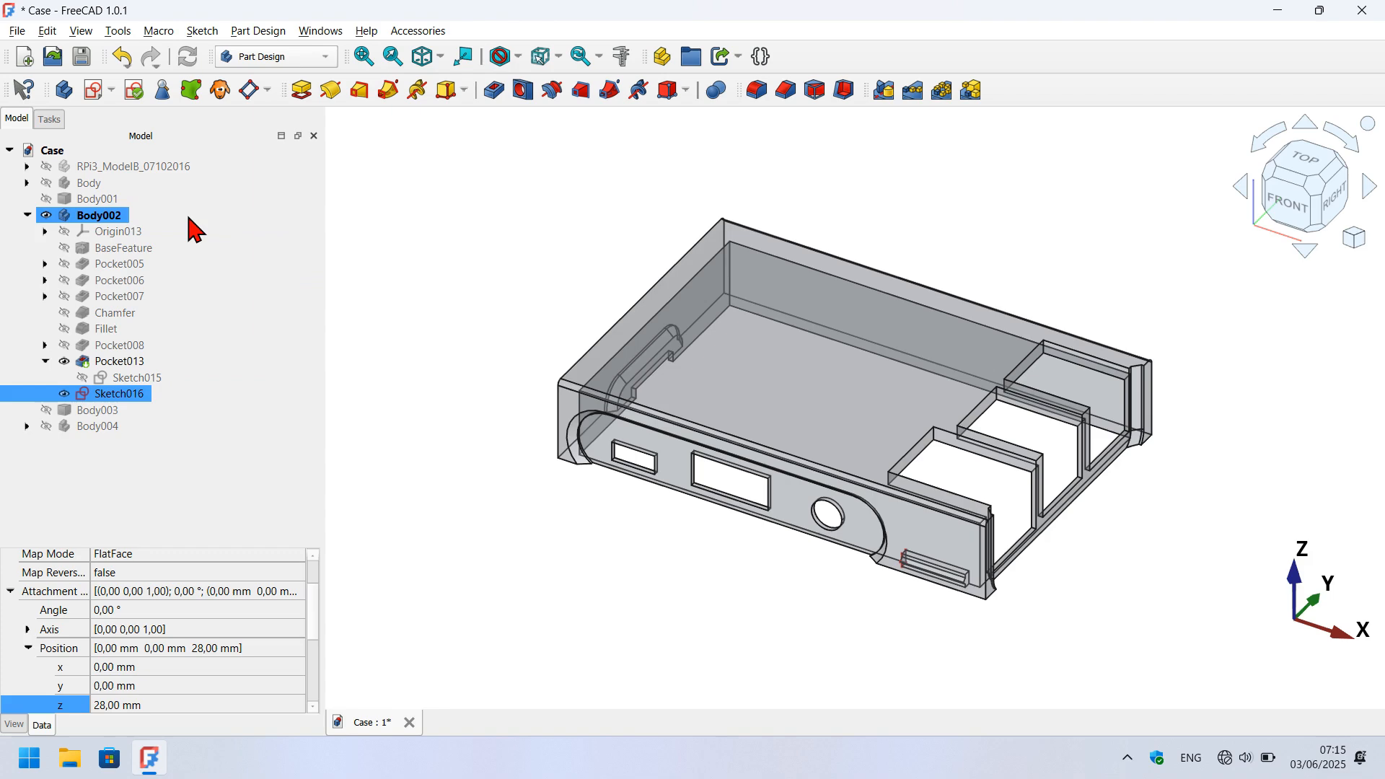
# Edit Sketch016 and mirror its whole snap profile about the vertical axis onto the opposite wall, keeping the original geometry.
pyautogui.doubleClick(116, 398)
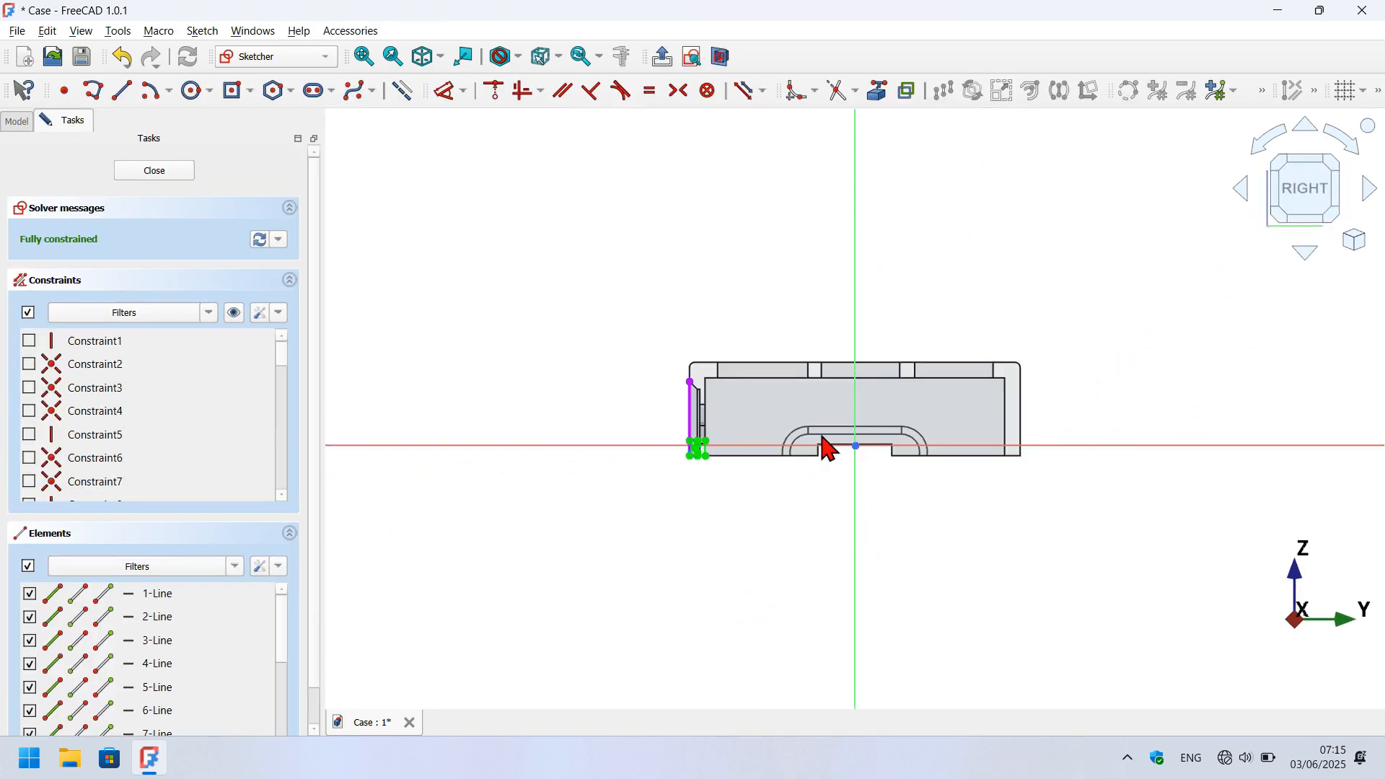
pyautogui.scroll(5, 544, 442)
pyautogui.moveTo(442, 431); pyautogui.dragTo(652, 612)
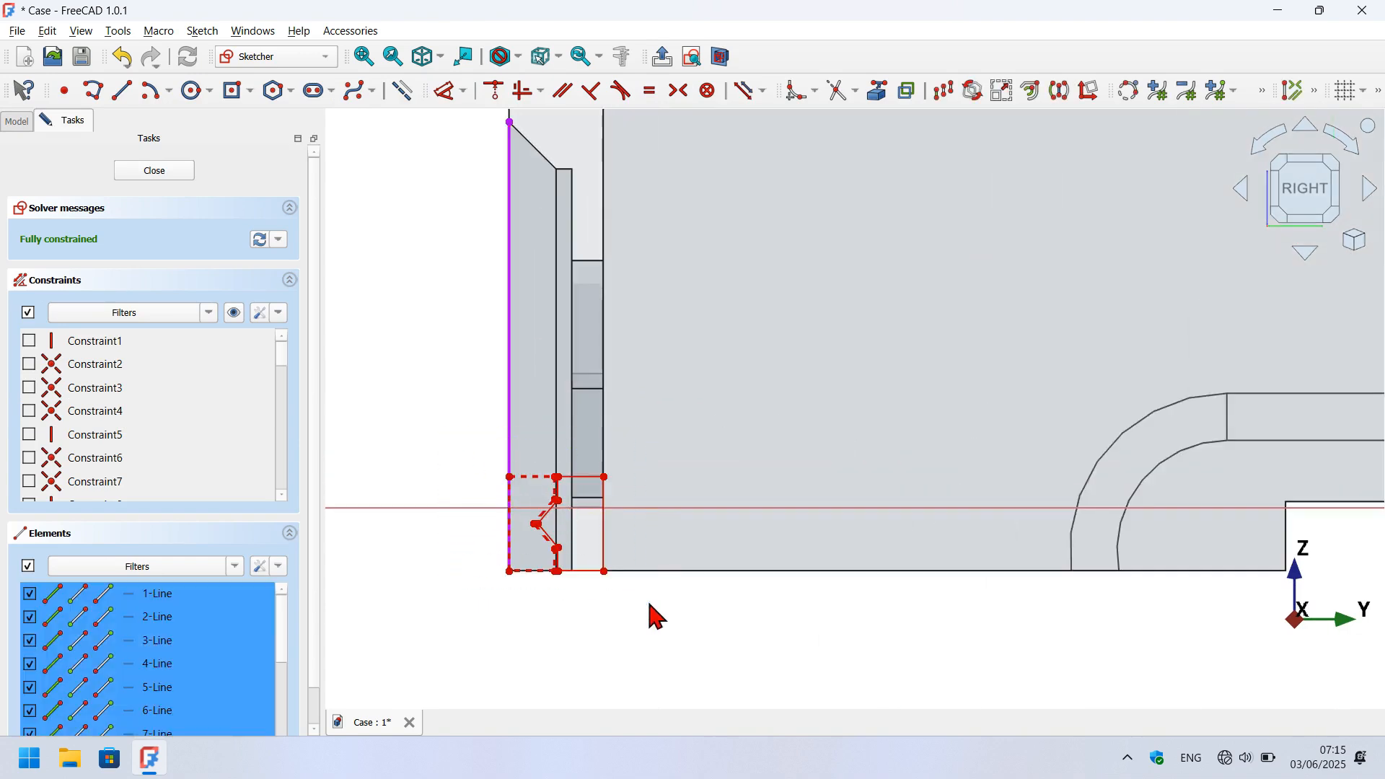
pyautogui.click(669, 442)
pyautogui.moveTo(442, 448); pyautogui.dragTo(658, 613)
pyautogui.scroll(-3, 416, 427)
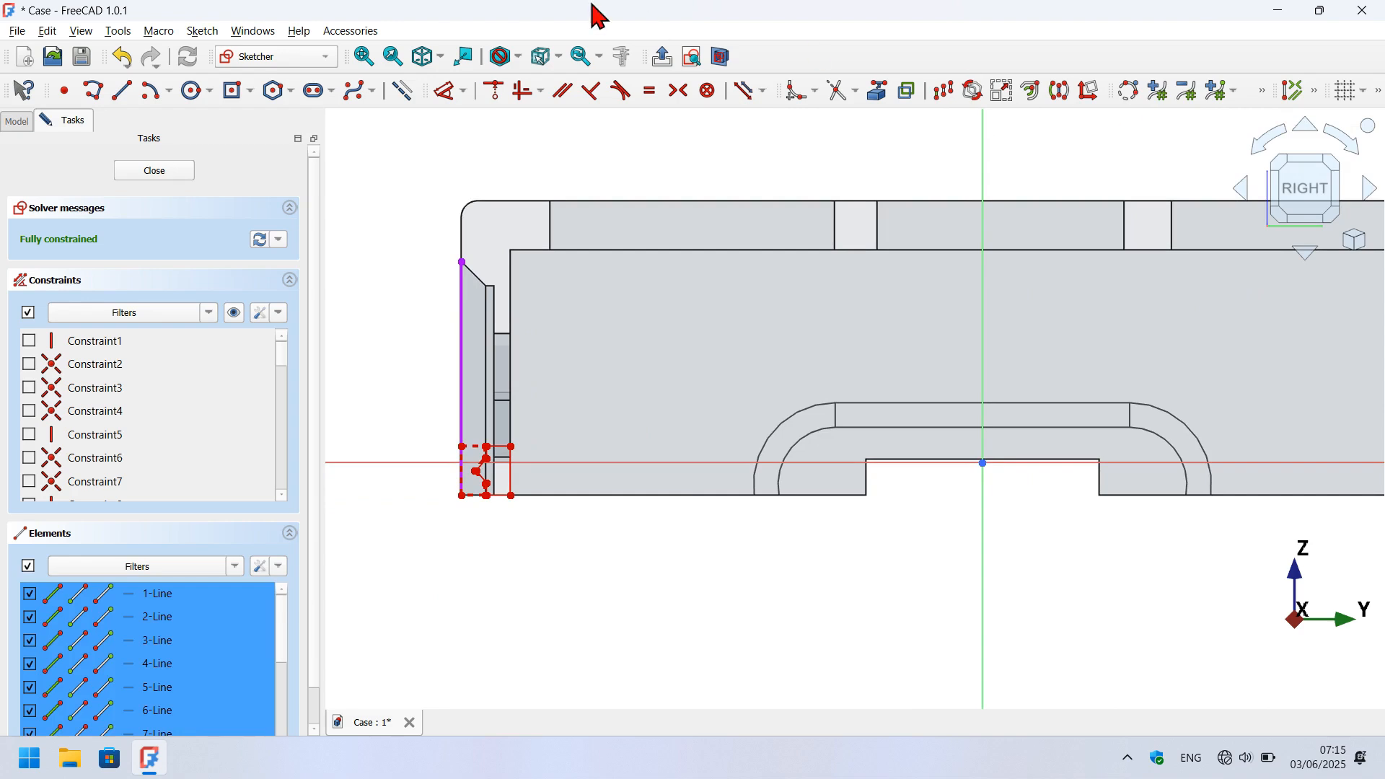
pyautogui.click(215, 36)
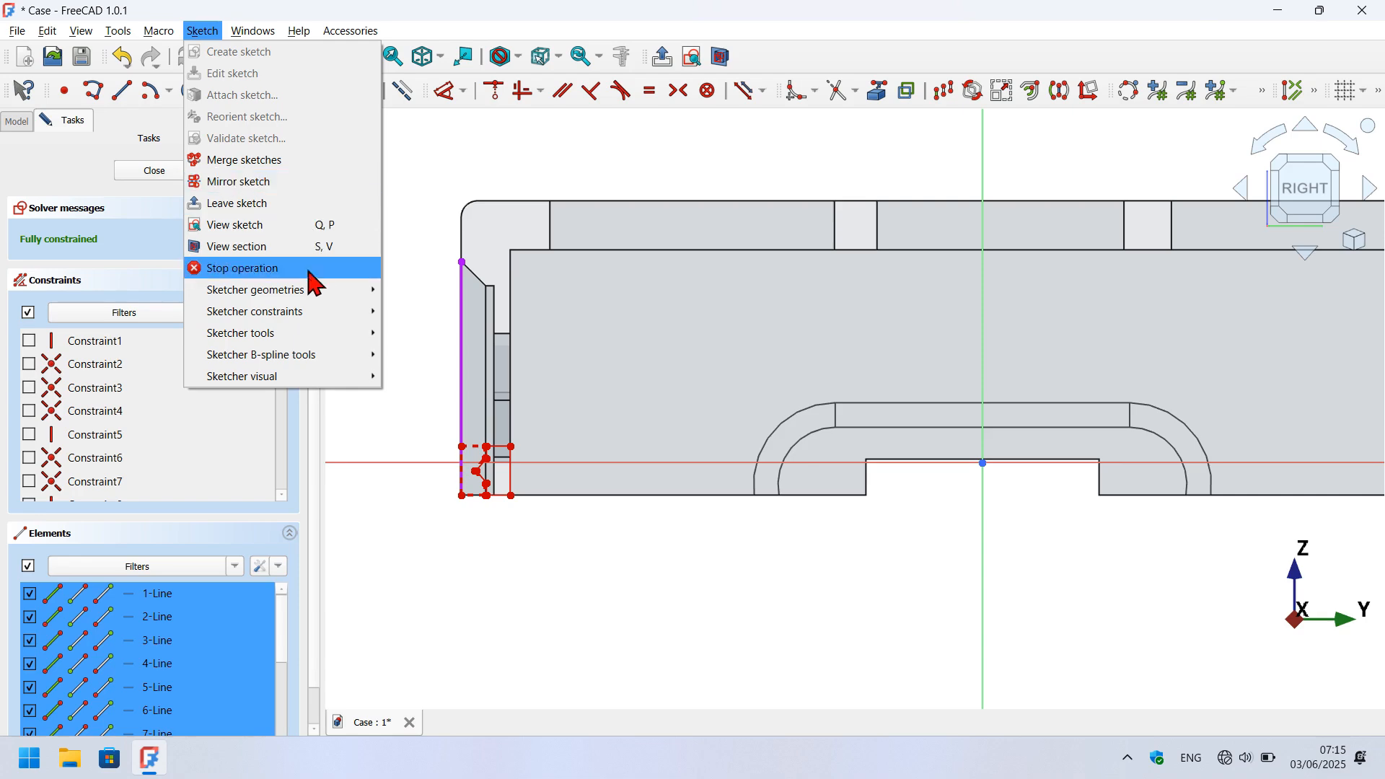
pyautogui.moveTo(345, 298)
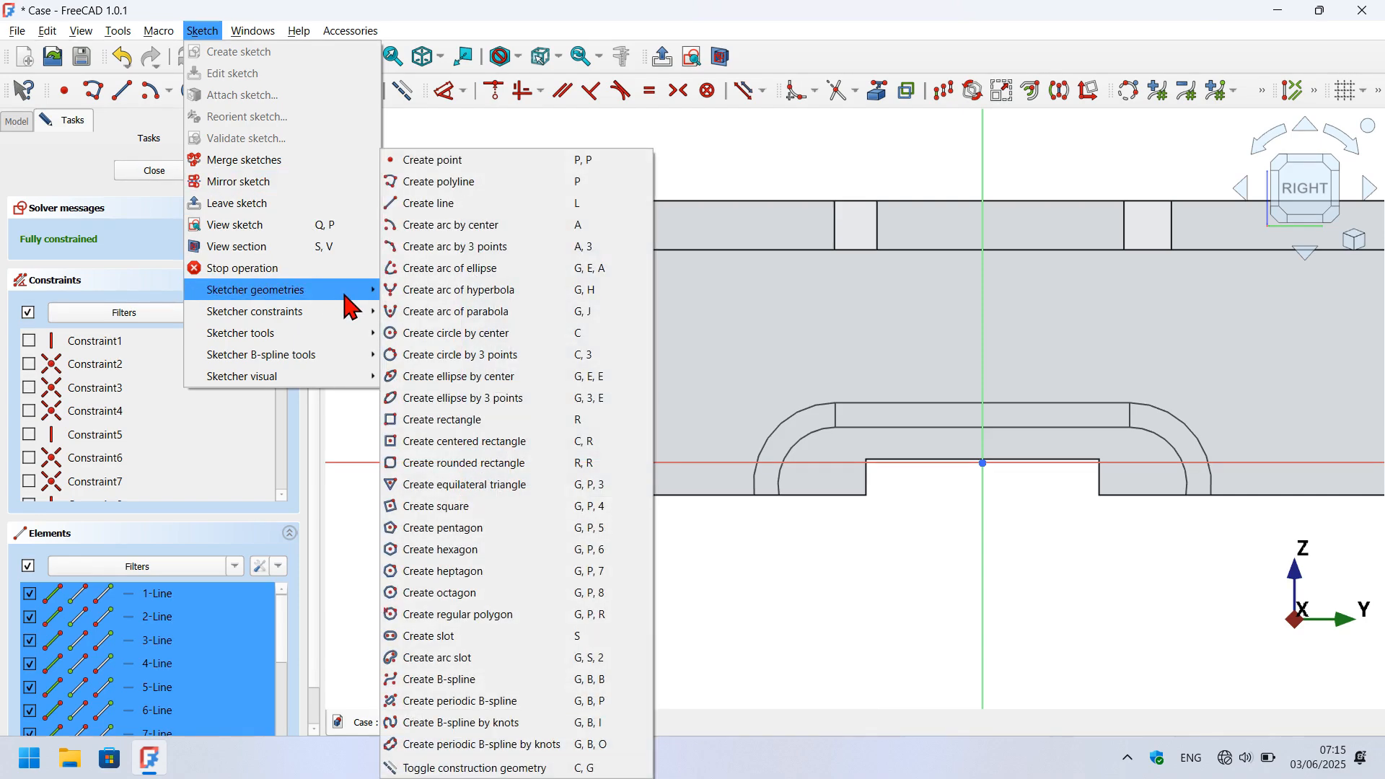
pyautogui.moveTo(354, 341)
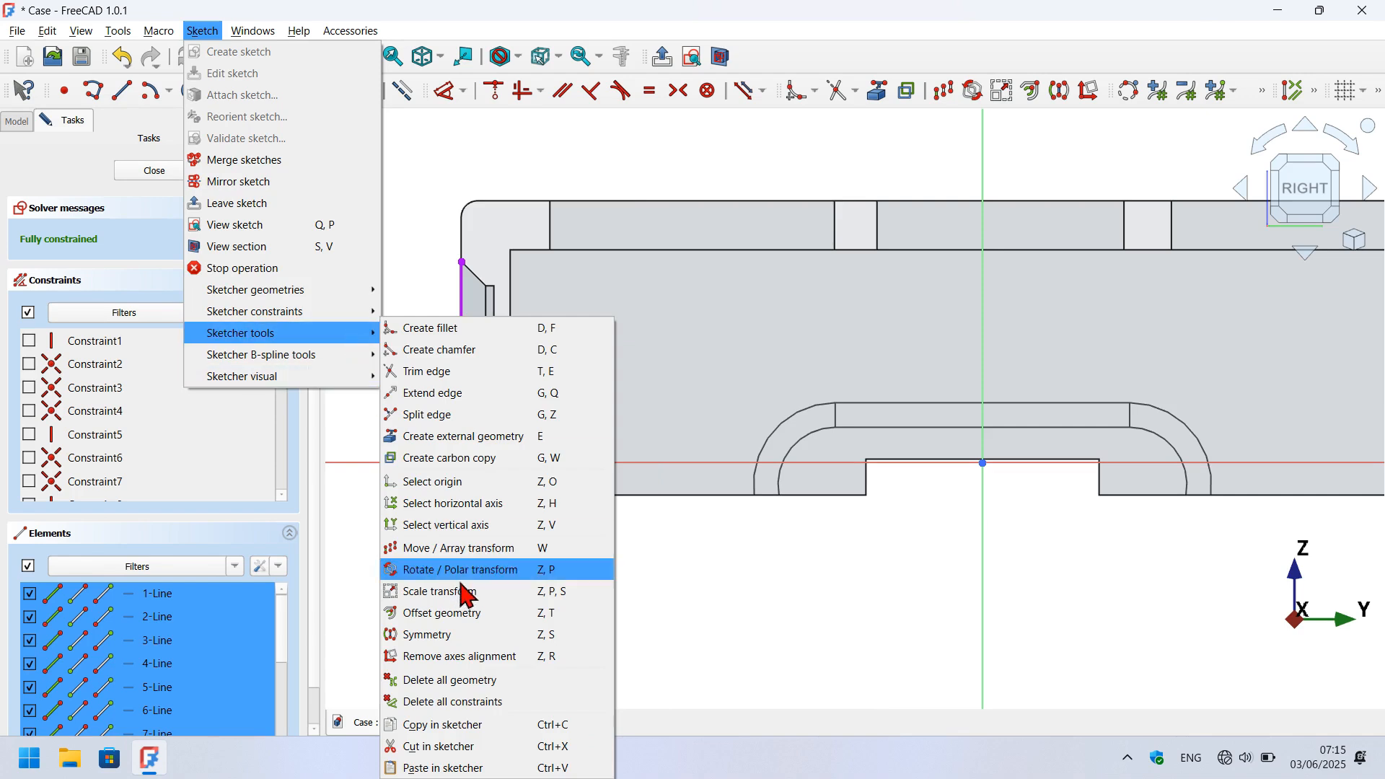
pyautogui.click(466, 635)
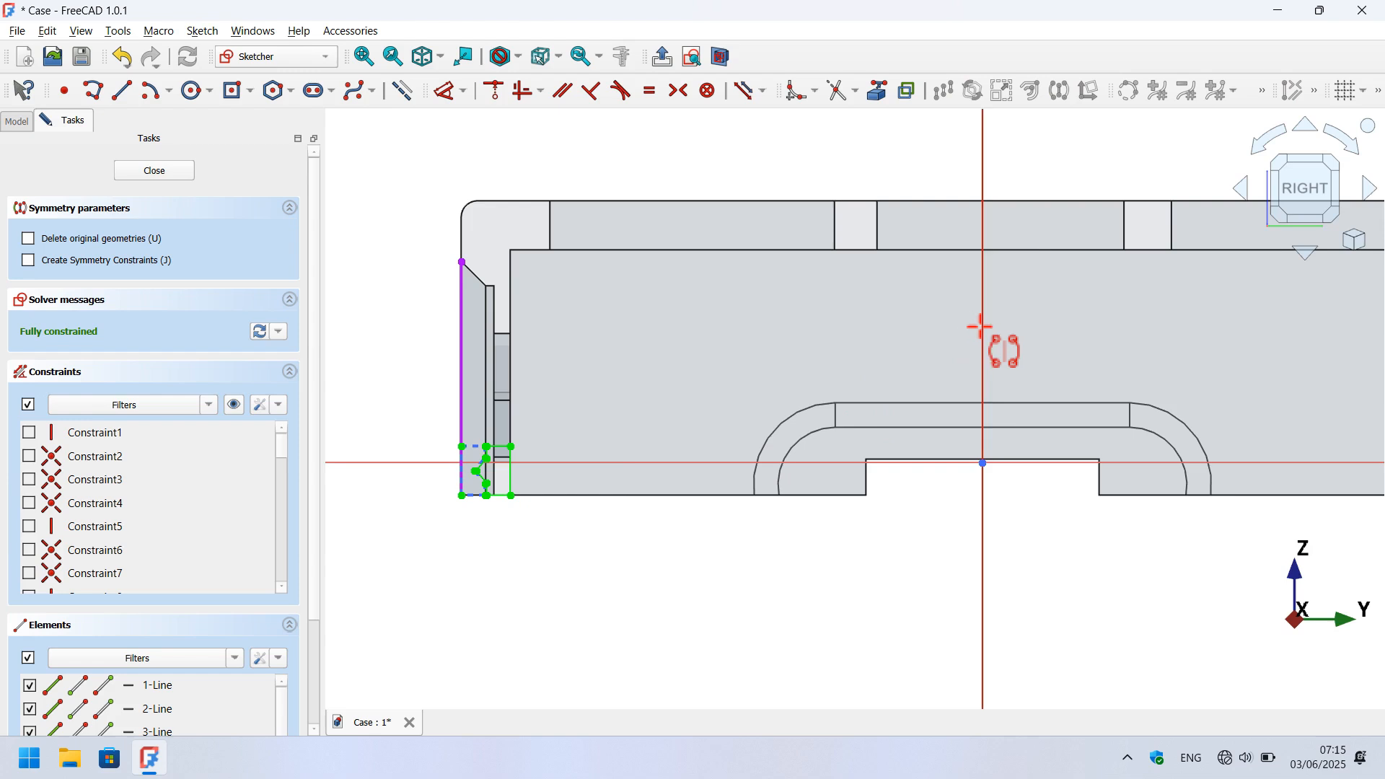
pyautogui.scroll(-3, 609, 404)
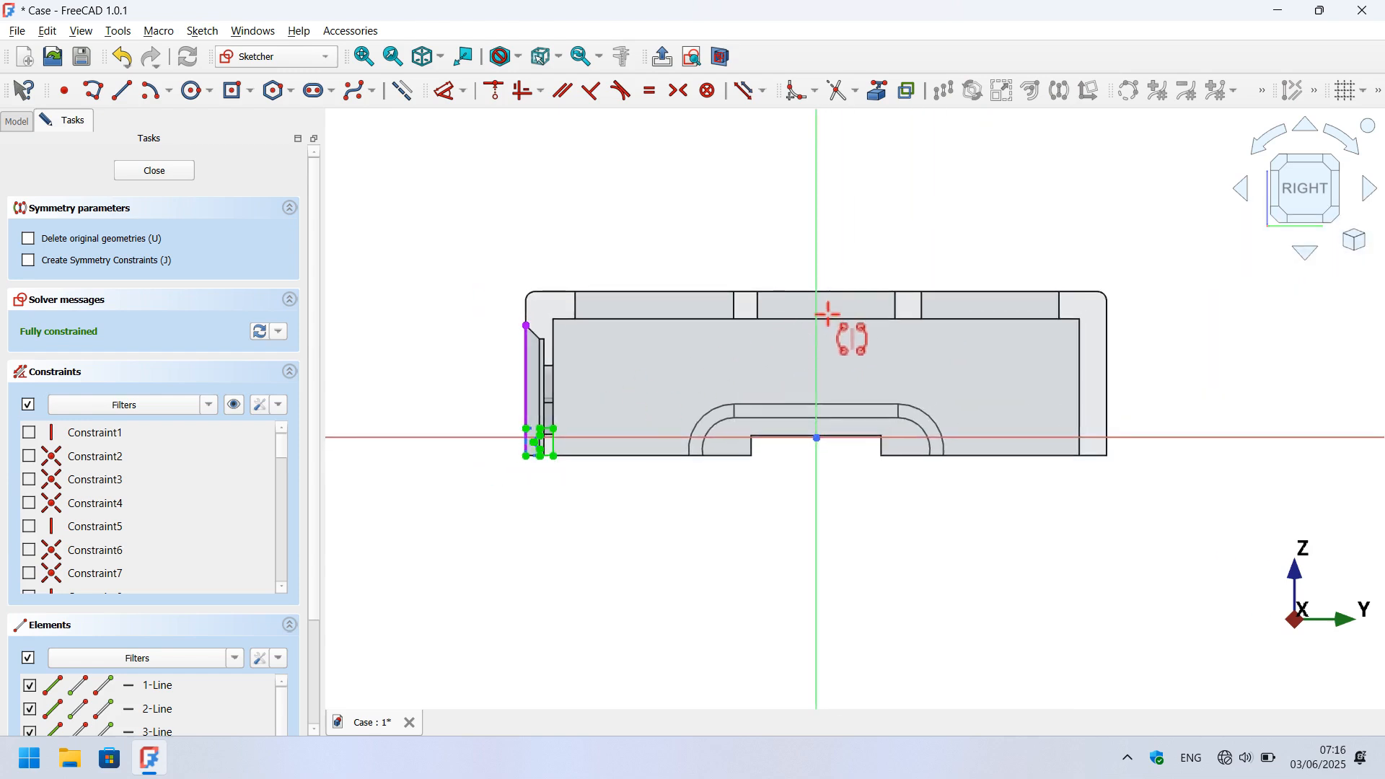
pyautogui.click(817, 324)
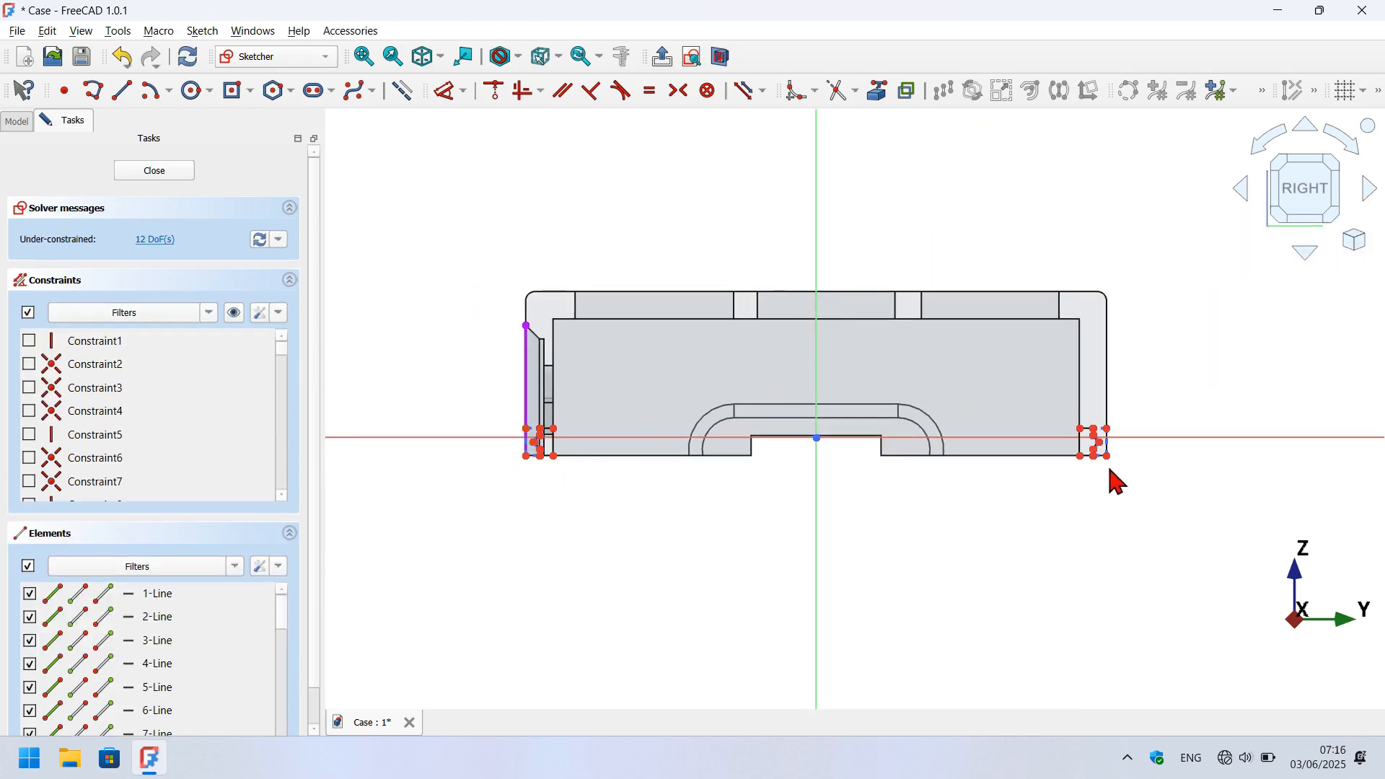
# Turn all solid lines of the original, unmirrored profile in Sketch016 into construction geometry and close the sketch.
pyautogui.scroll(5, 1117, 481)
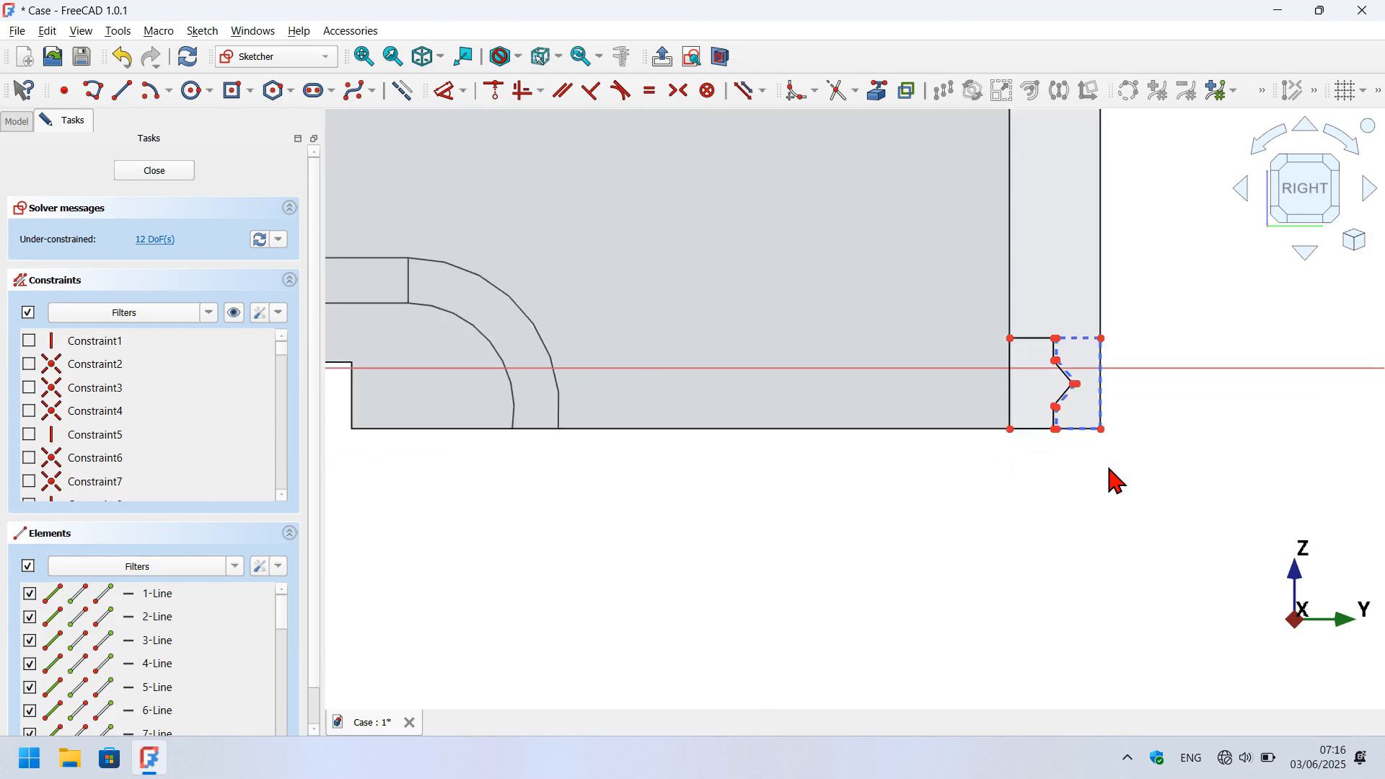
pyautogui.scroll(-5, 1116, 481)
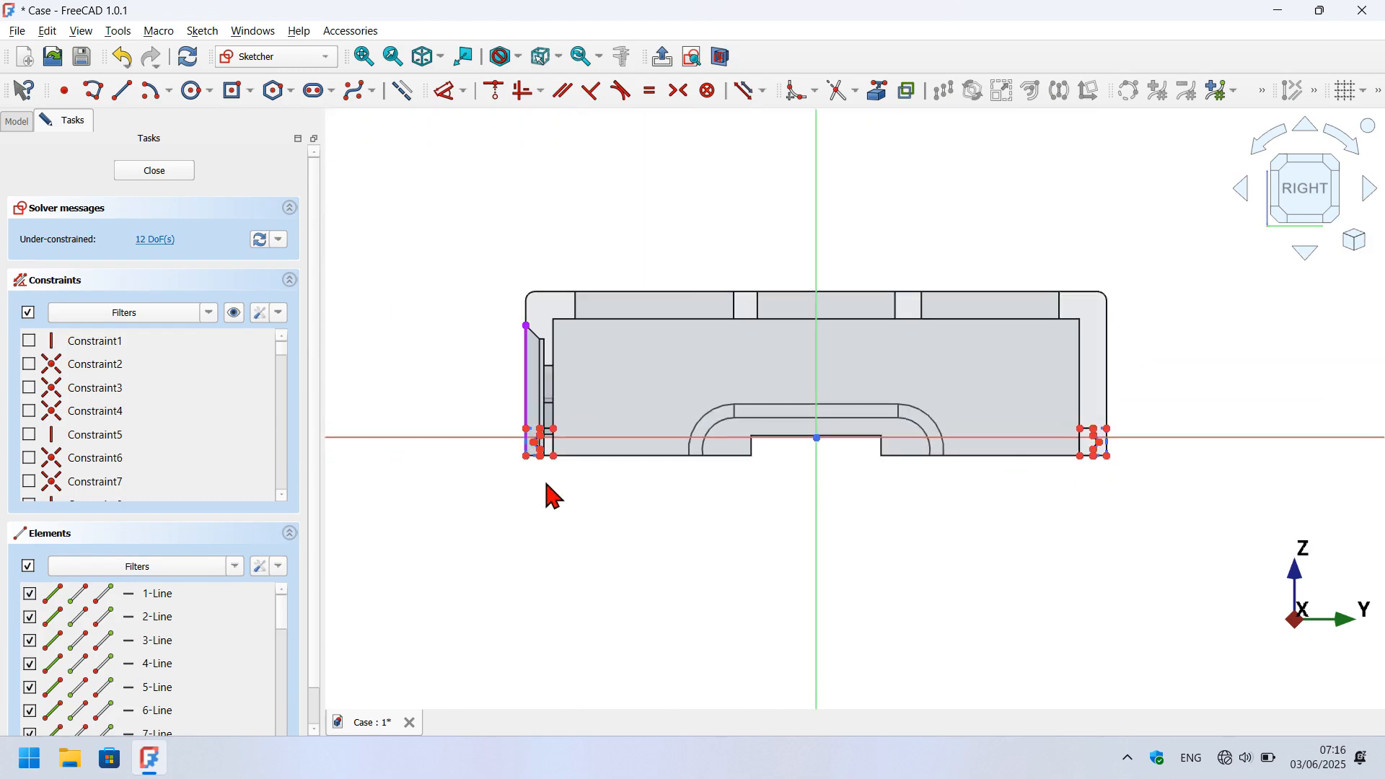
pyautogui.scroll(5, 527, 468)
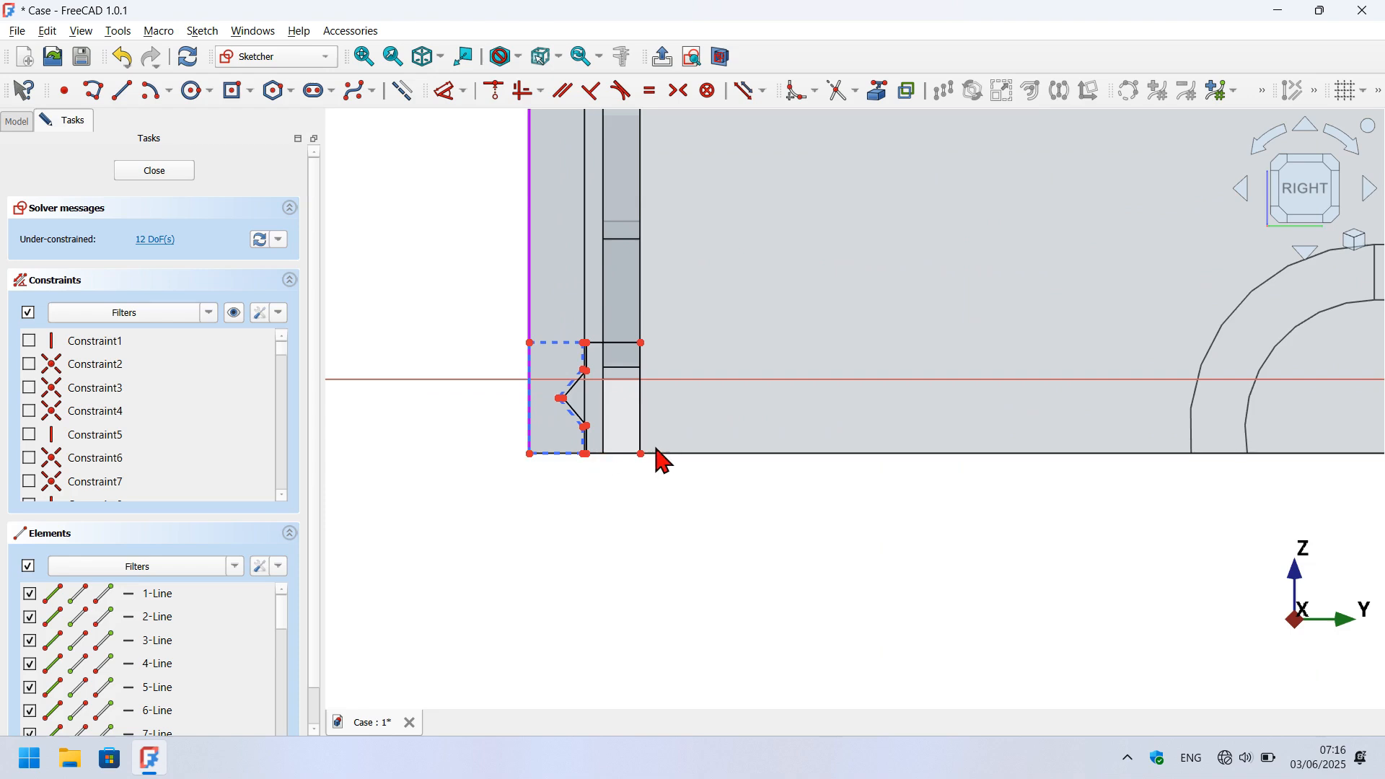
pyautogui.scroll(3, 659, 458)
pyautogui.scroll(2, 580, 299)
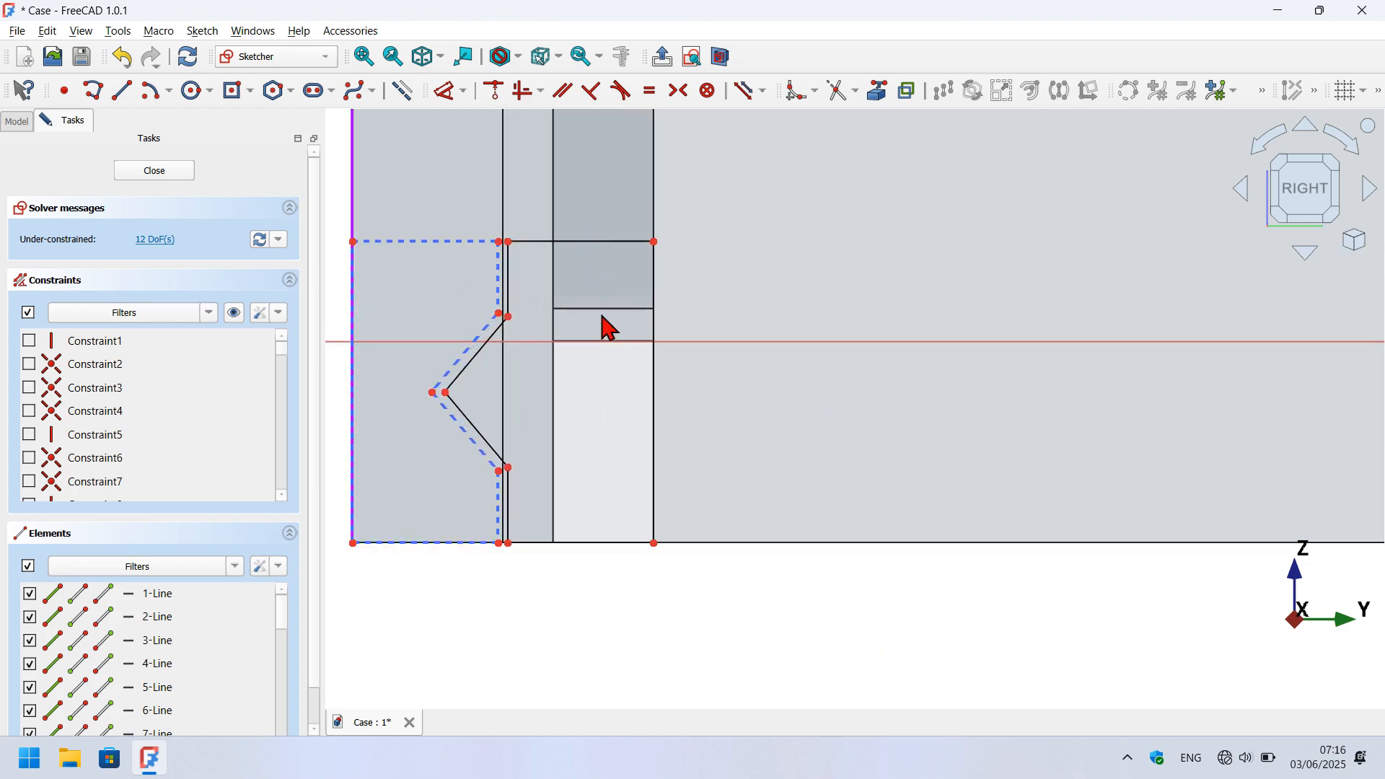
pyautogui.moveTo(627, 399); pyautogui.dragTo(555, 210)
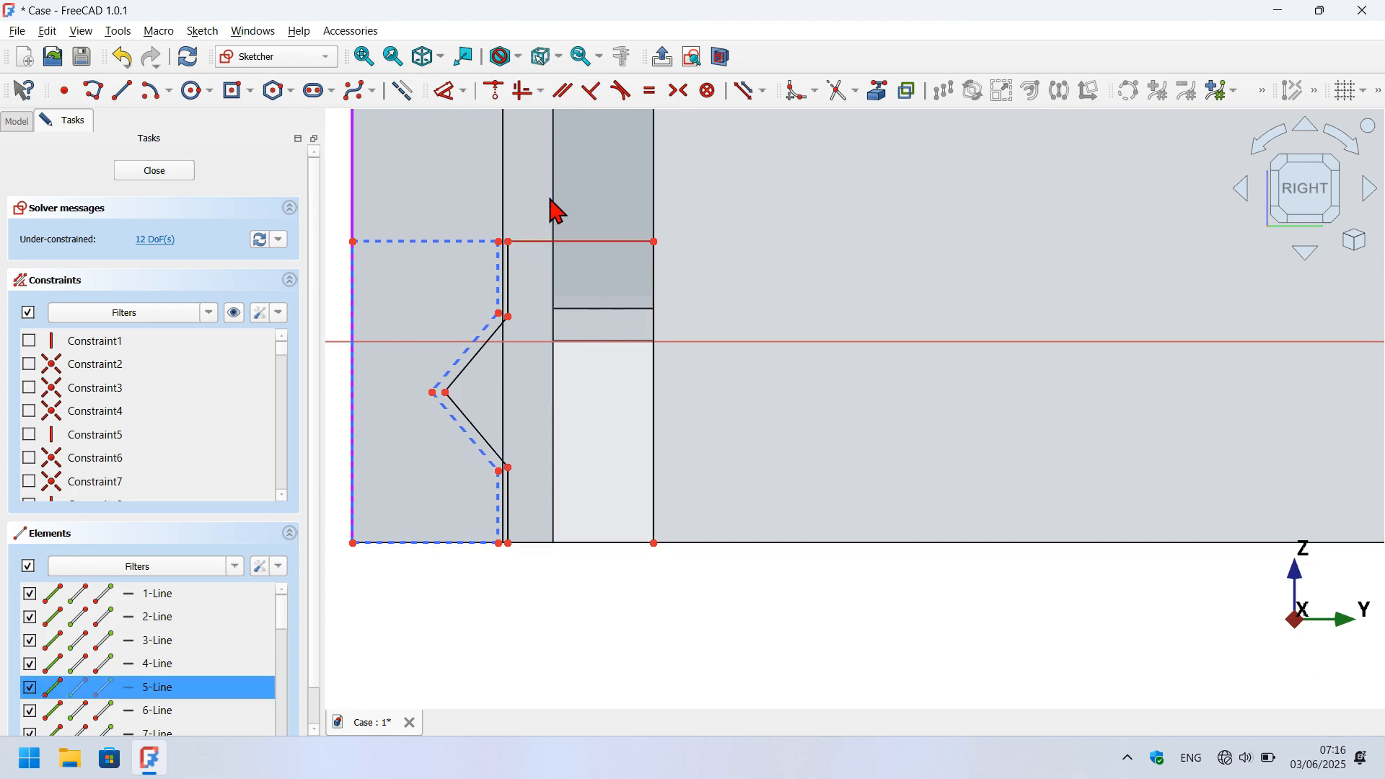
pyautogui.moveTo(769, 426); pyautogui.dragTo(586, 339)
pyautogui.moveTo(705, 603)
pyautogui.mouseDown()
pyautogui.moveTo(553, 489)
pyautogui.moveTo(539, 507)
pyautogui.mouseUp()
pyautogui.scroll(3, 523, 505)
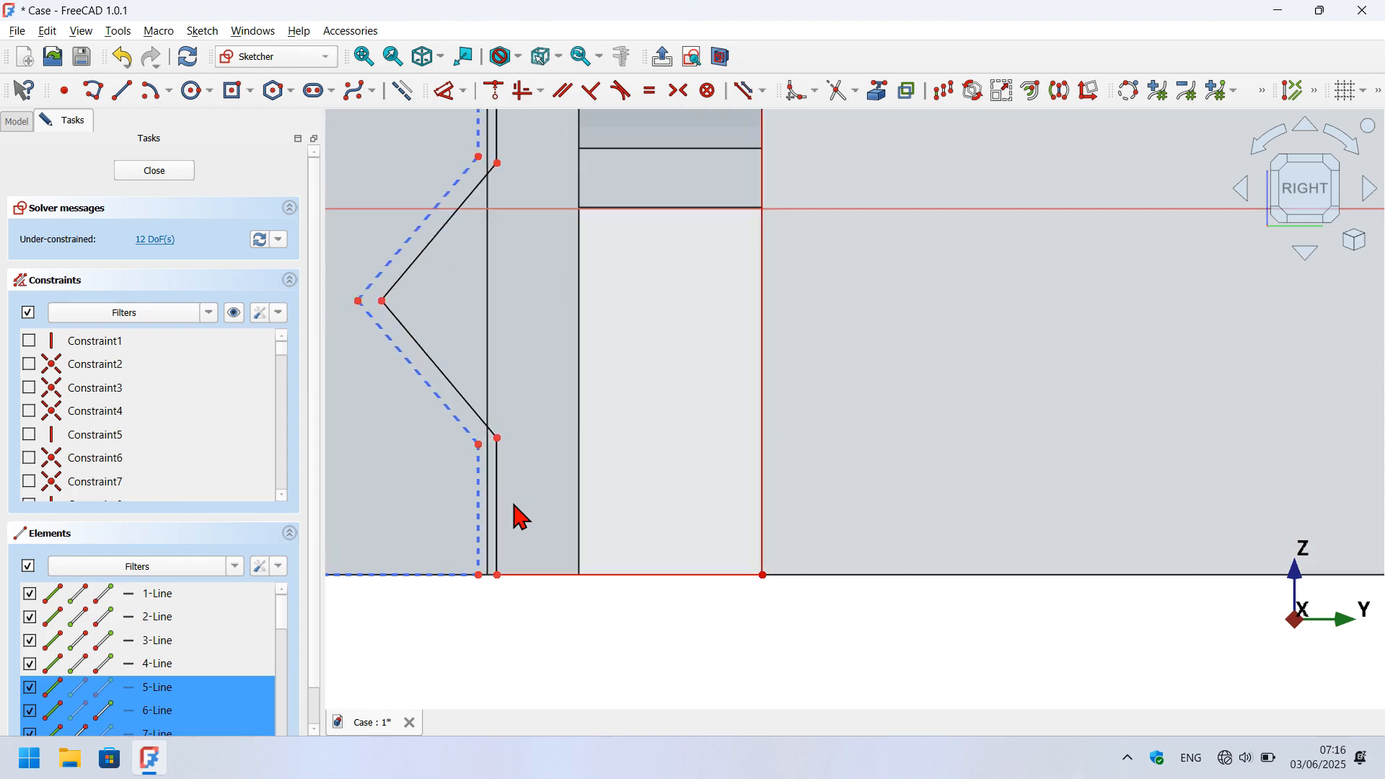
pyautogui.click(498, 495)
pyautogui.click(479, 416)
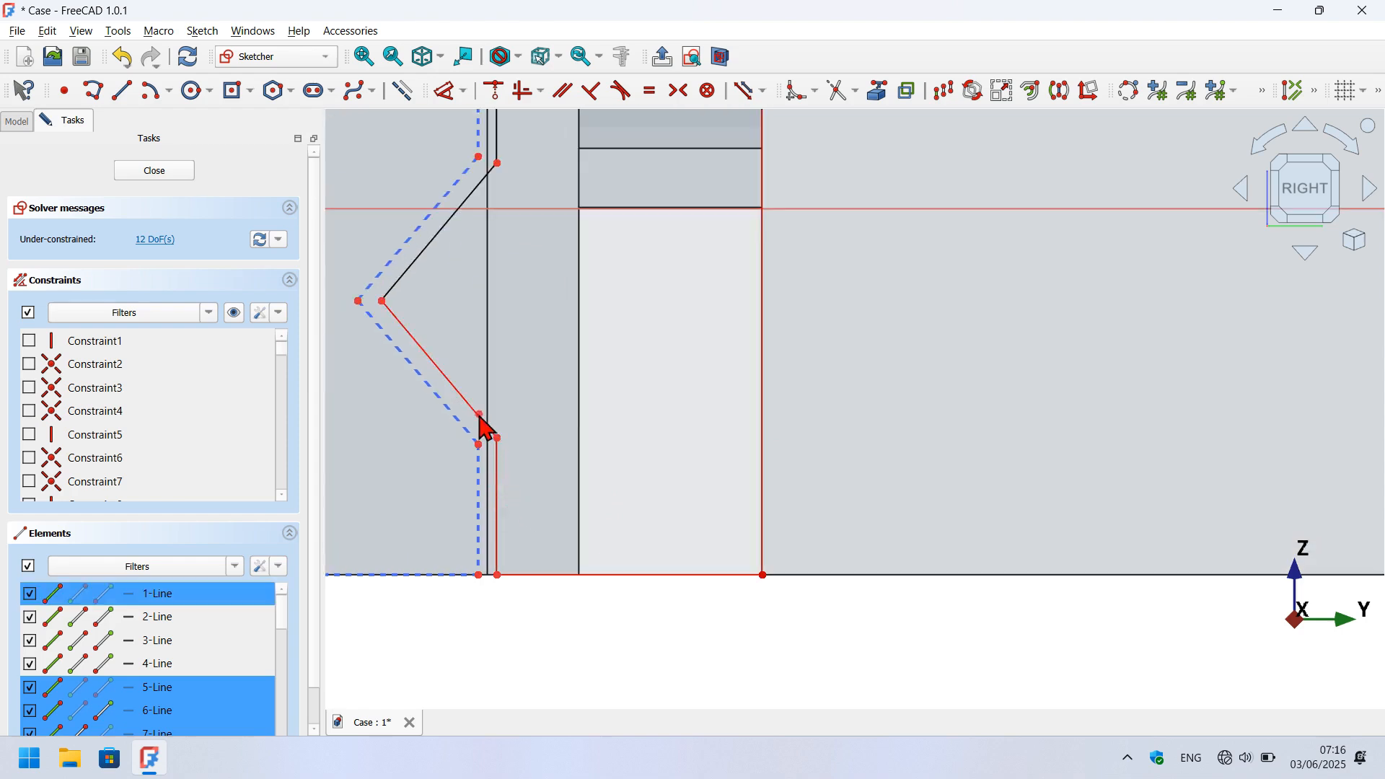
pyautogui.click(451, 219)
pyautogui.click(500, 148)
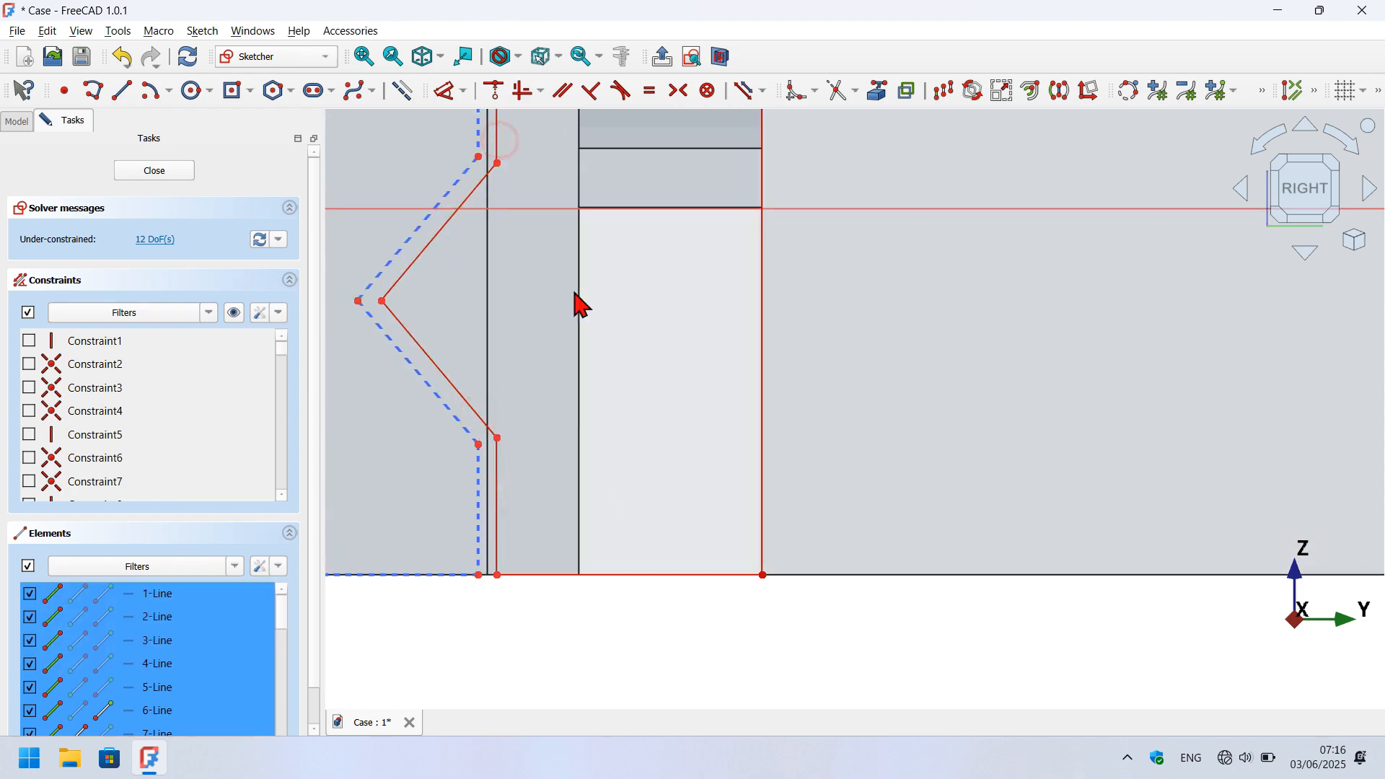
pyautogui.click(403, 90)
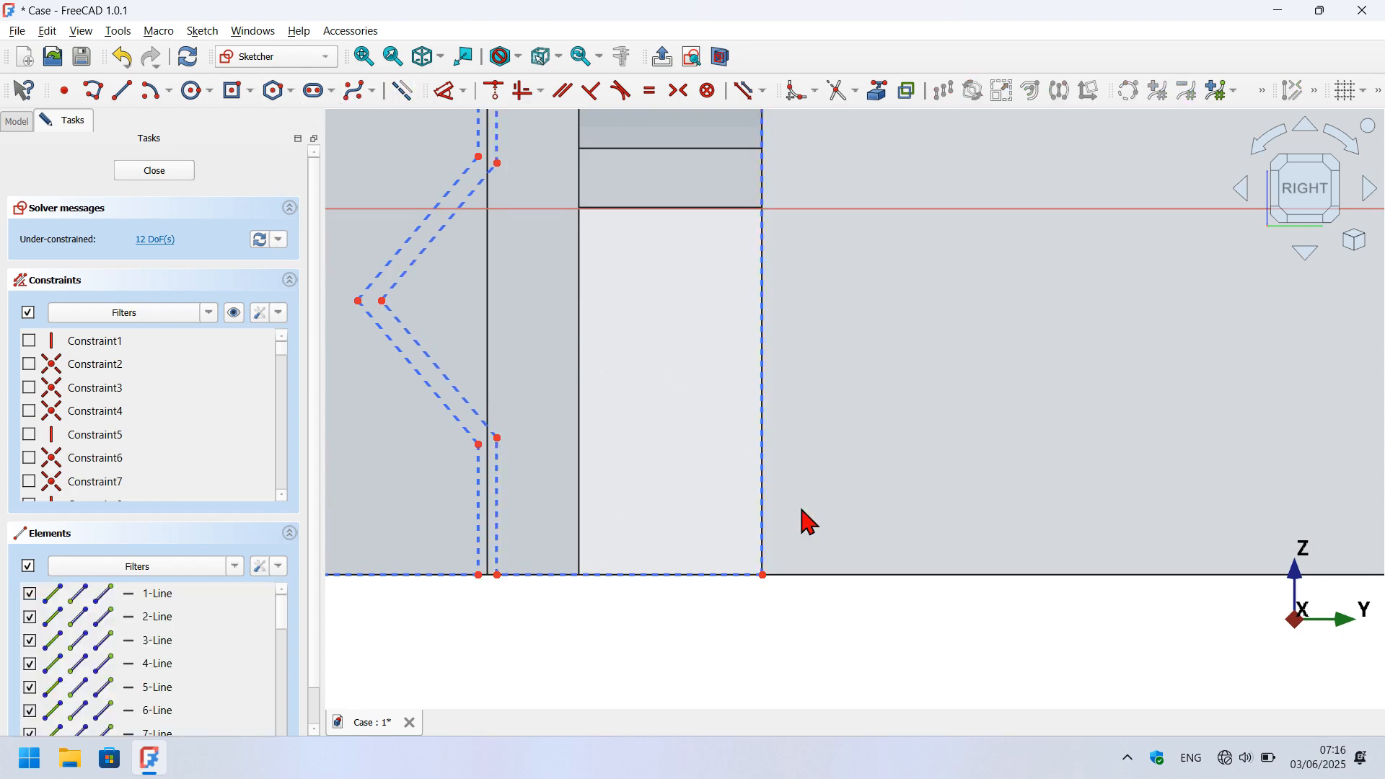
pyautogui.scroll(-4, 809, 521)
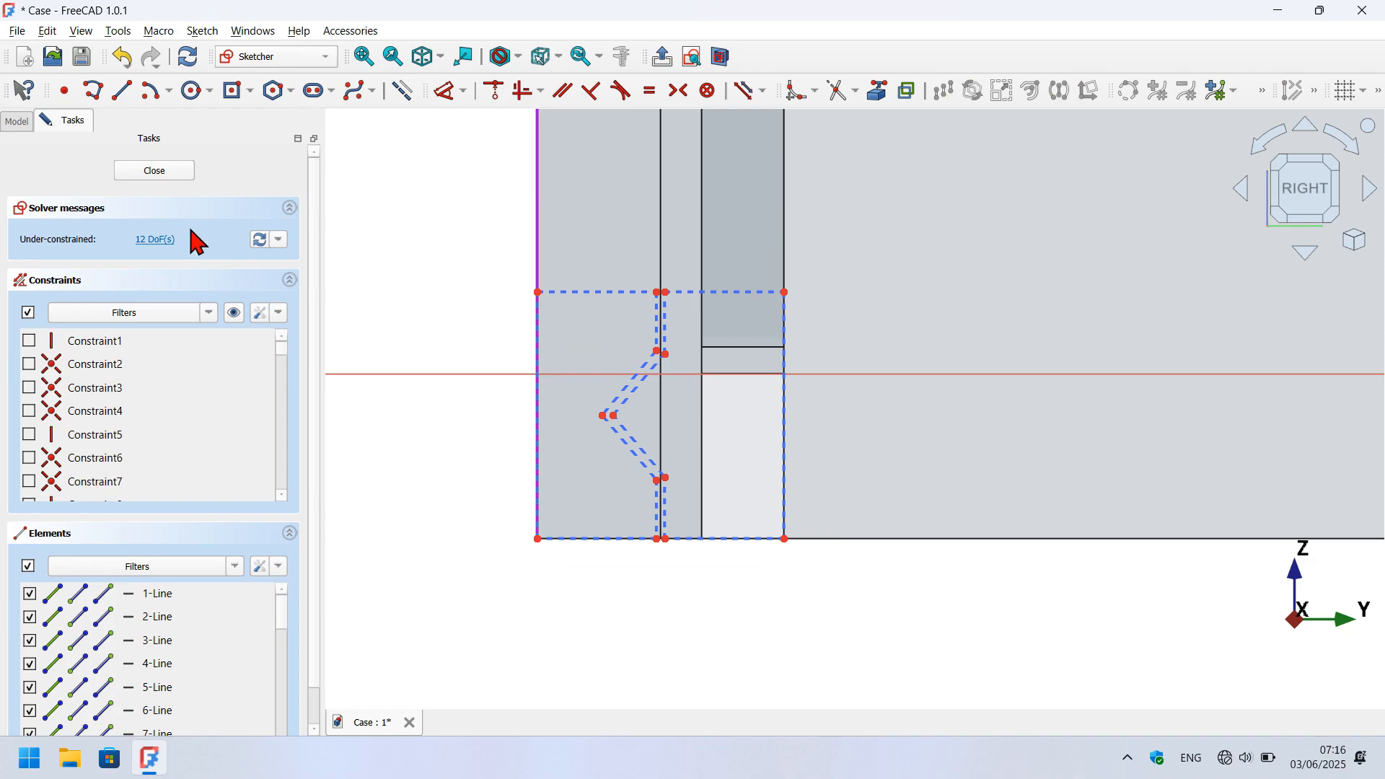
pyautogui.click(153, 173)
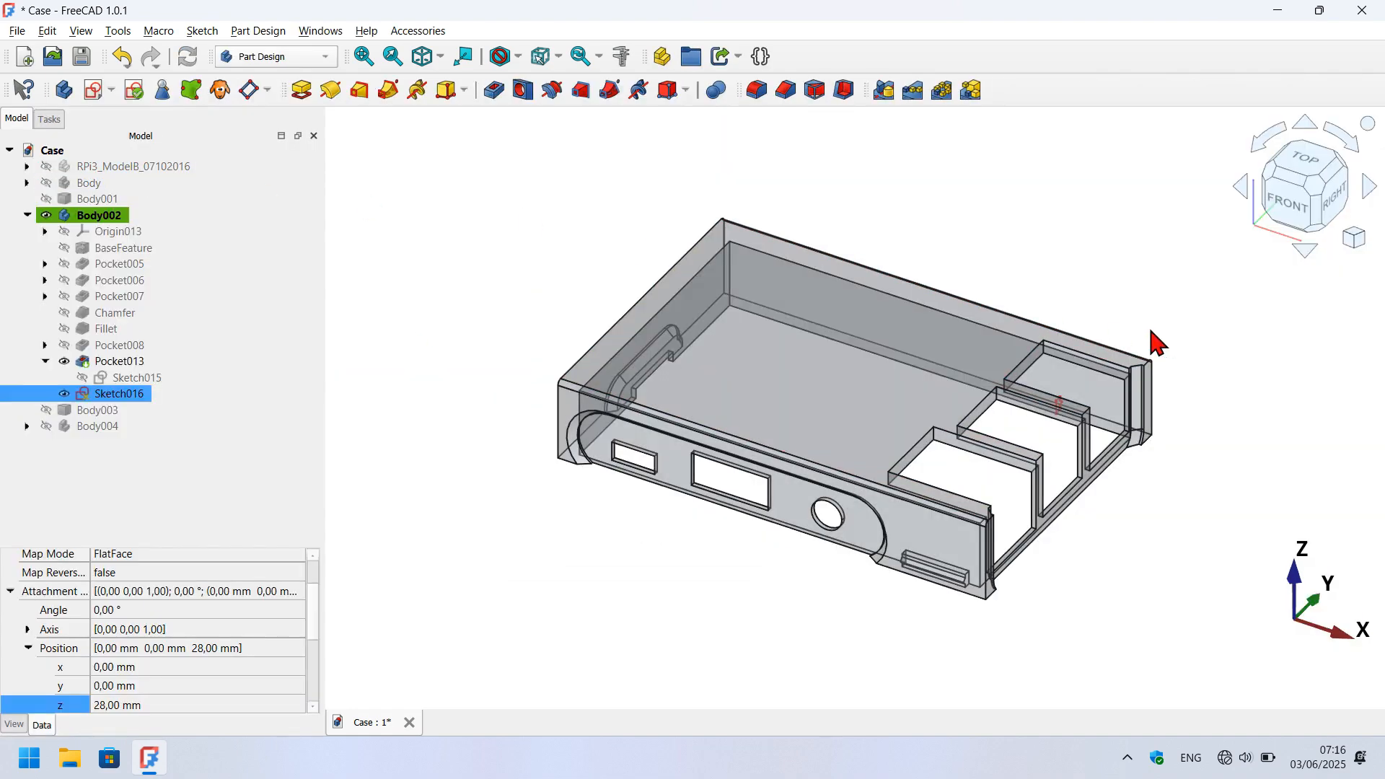
# Cut a 60 mm pocket from Sketch016 along the inside of the opposite long wall and save the document.
pyautogui.scroll(2, 1158, 342)
pyautogui.click(492, 91)
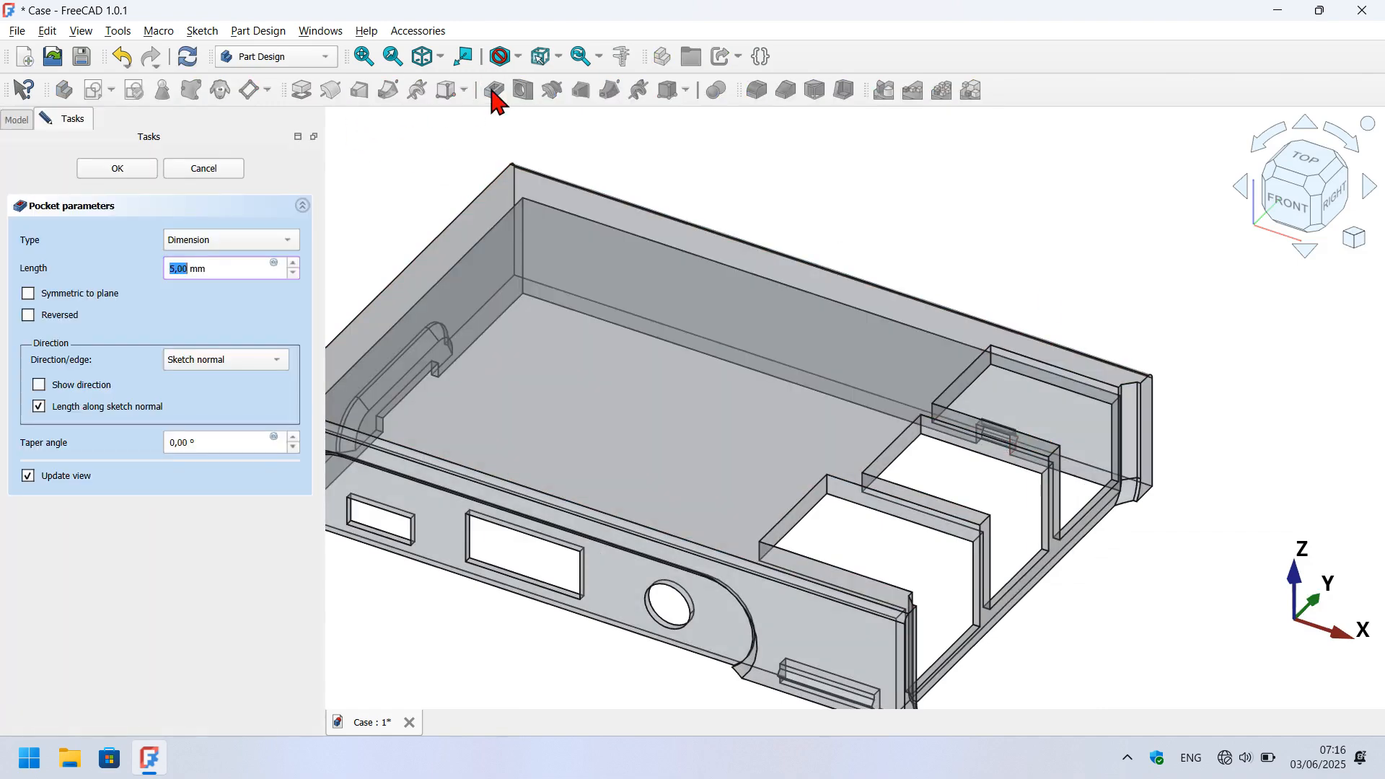
pyautogui.click(1306, 173)
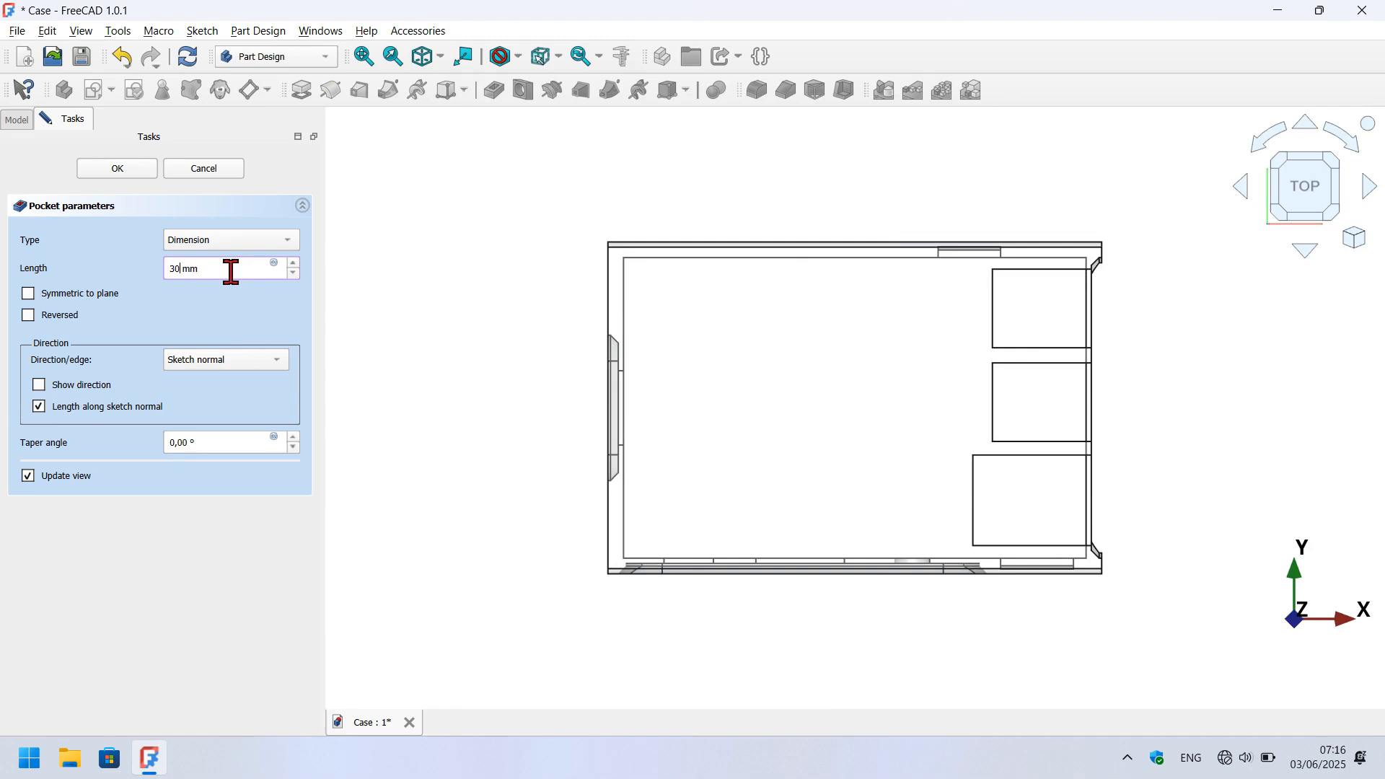
pyautogui.click(461, 274)
pyautogui.moveTo(226, 271); pyautogui.dragTo(77, 267)
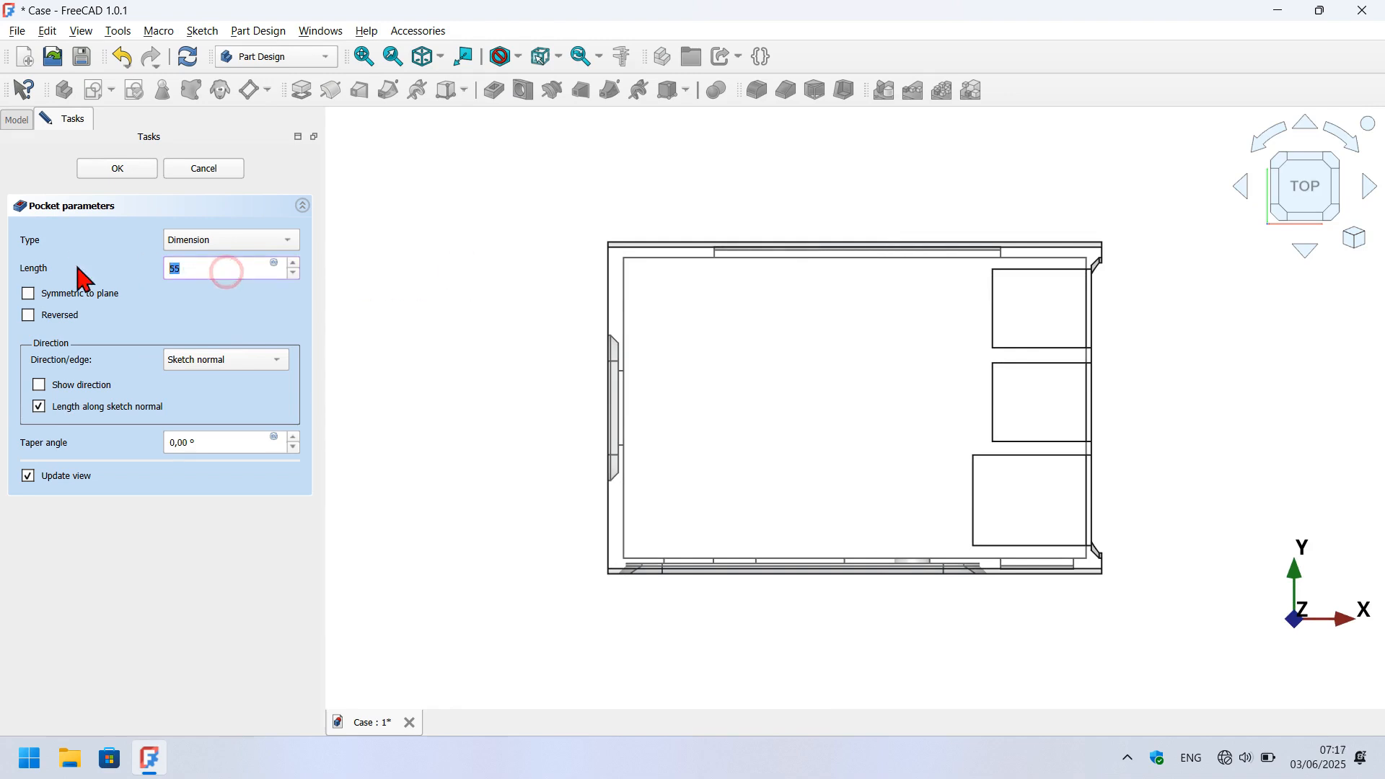
pyautogui.click(479, 251)
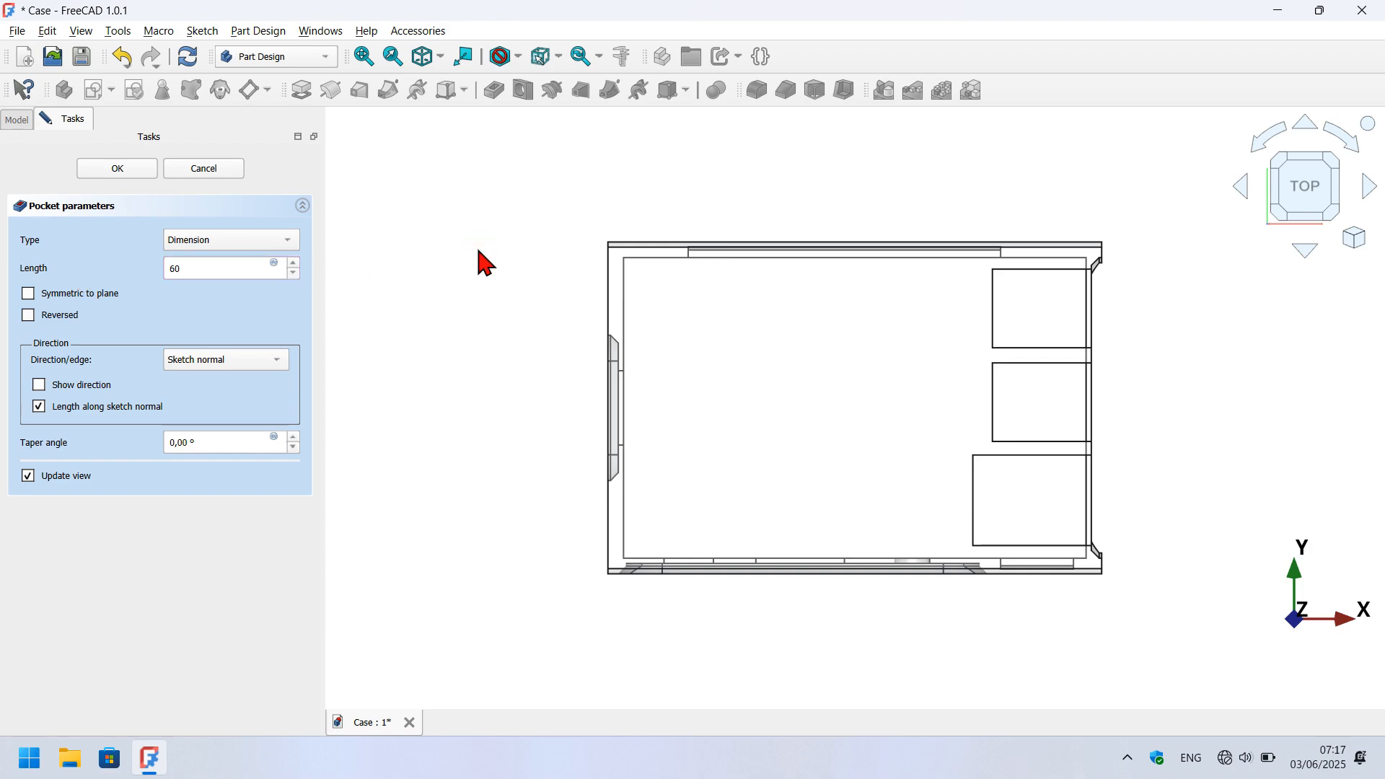
pyautogui.click(114, 169)
pyautogui.click(460, 244)
pyautogui.press('0')
pyautogui.hotkey('ctrl', 's')
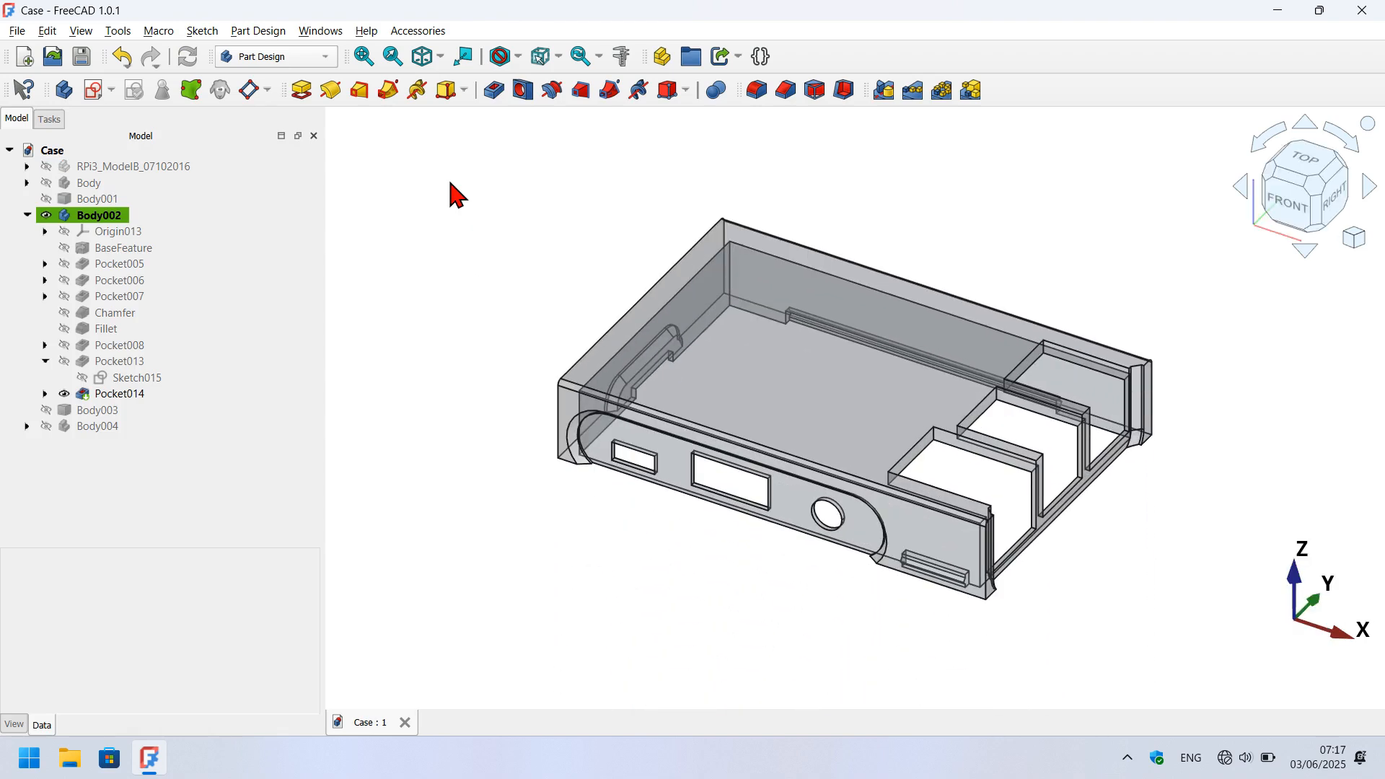
# Copy Sketch015 and Sketch016 together, including only the two original selections without their dependencies.
pyautogui.click(134, 379)
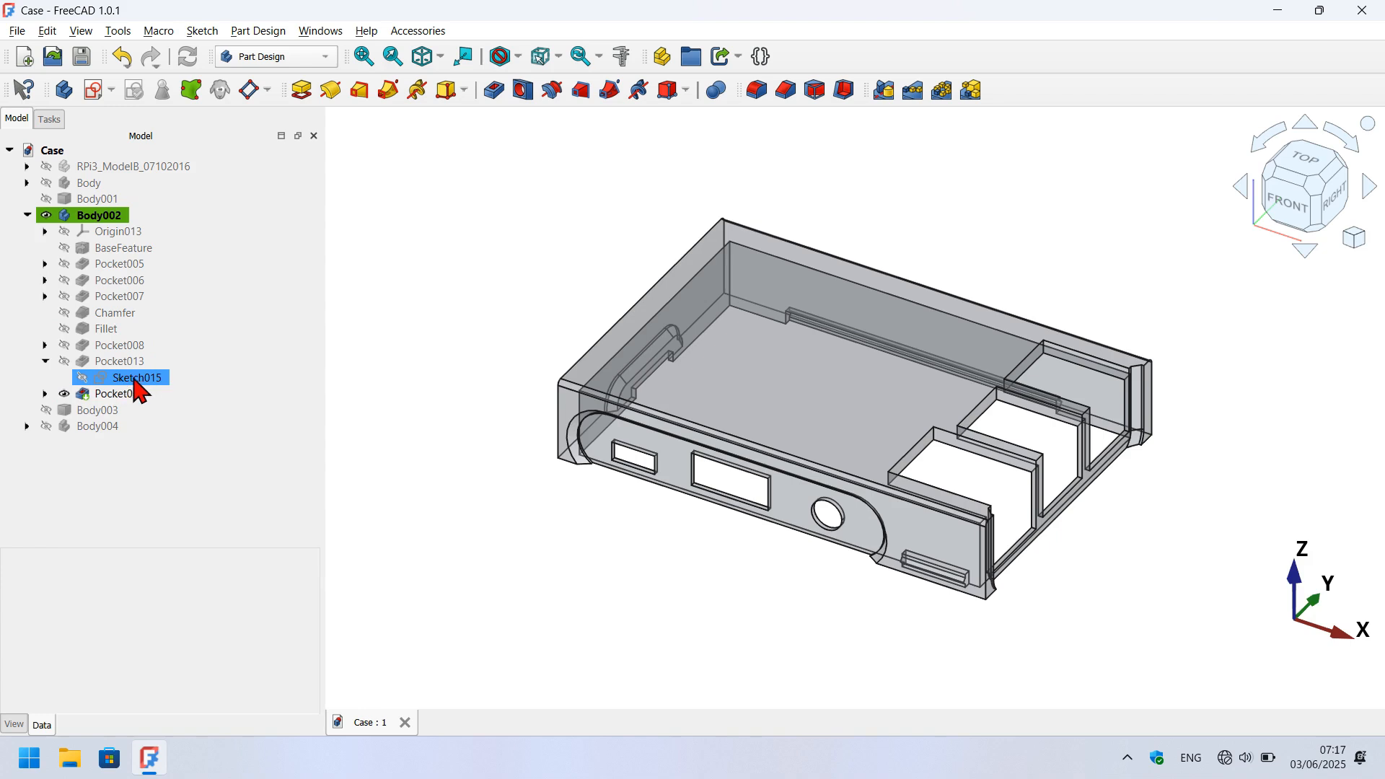
pyautogui.click(45, 394)
pyautogui.keyDown('ctrl'); pyautogui.click(137, 411); pyautogui.keyUp('ctrl')
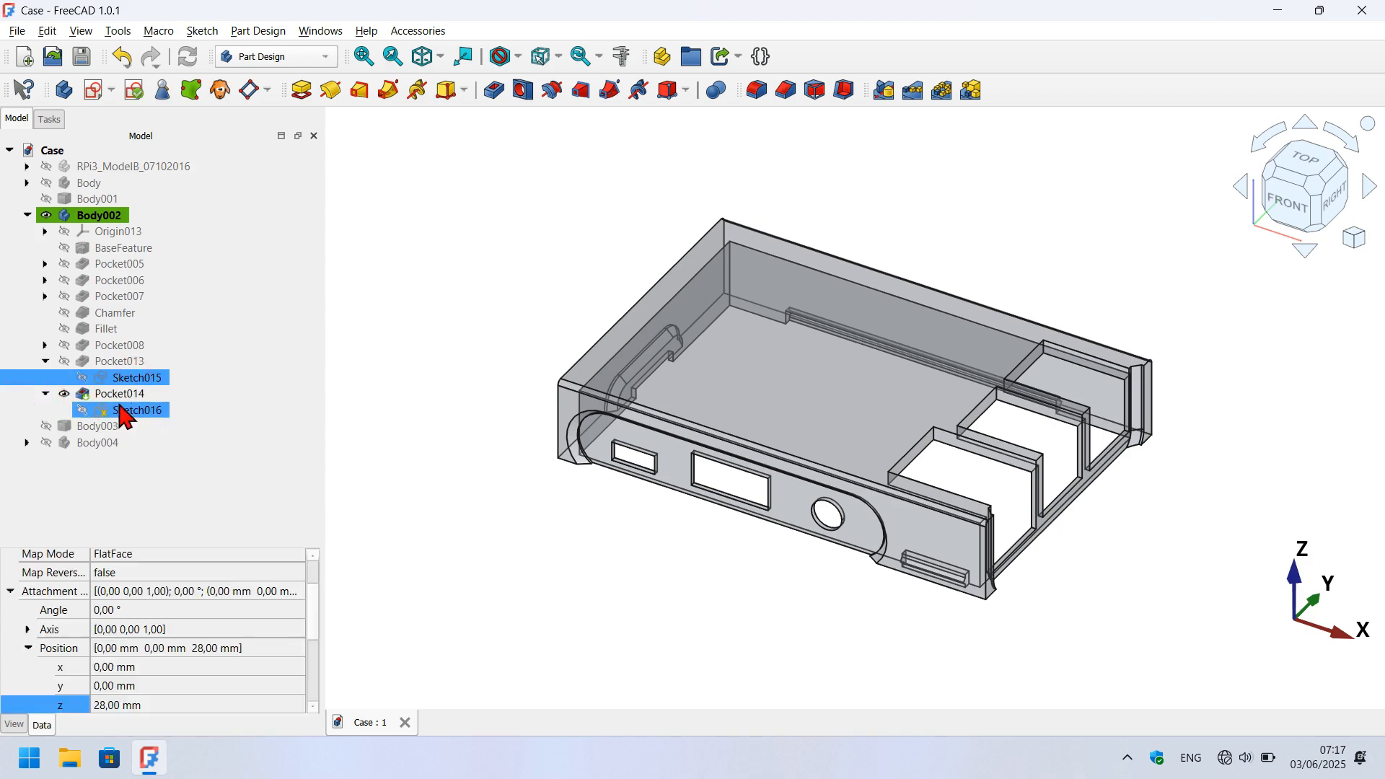
pyautogui.click(532, 215)
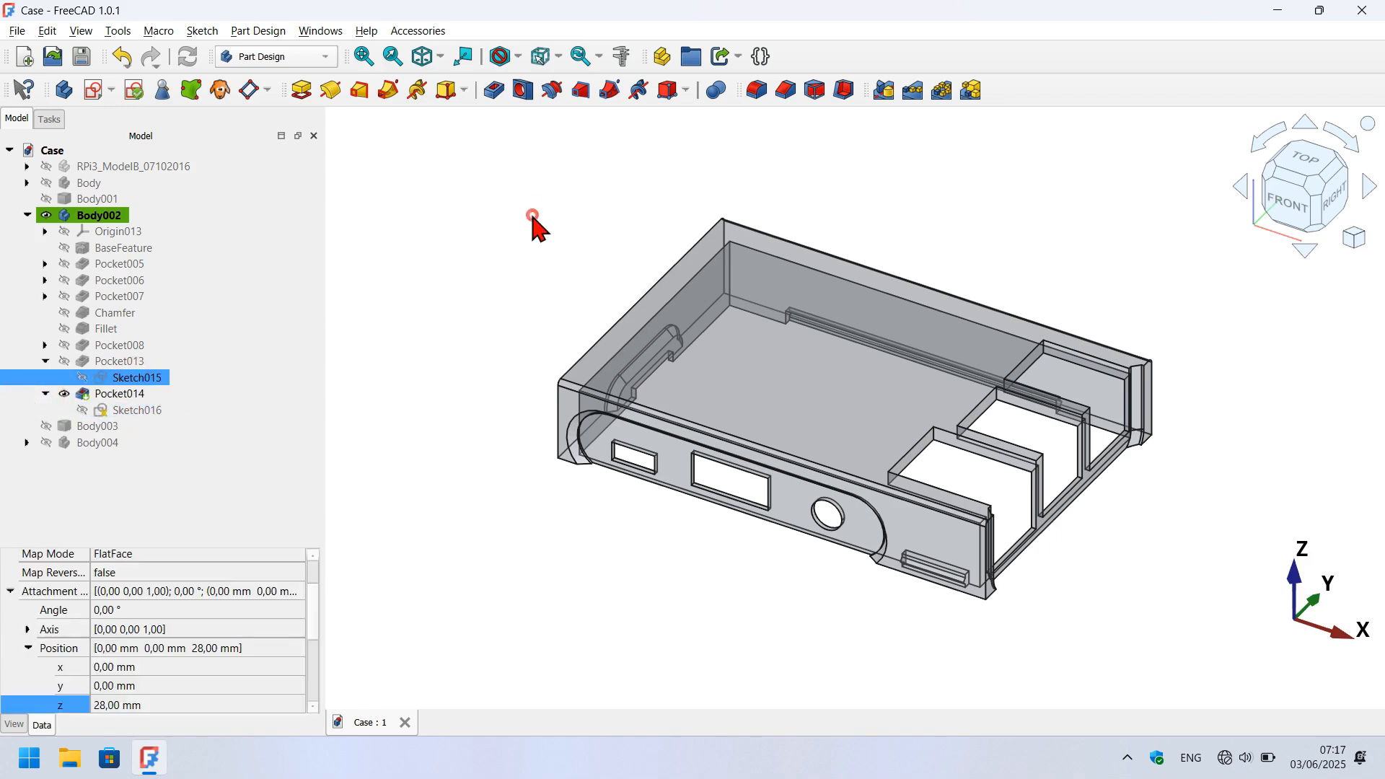
pyautogui.click(148, 378)
pyautogui.click(533, 300)
pyautogui.click(131, 382)
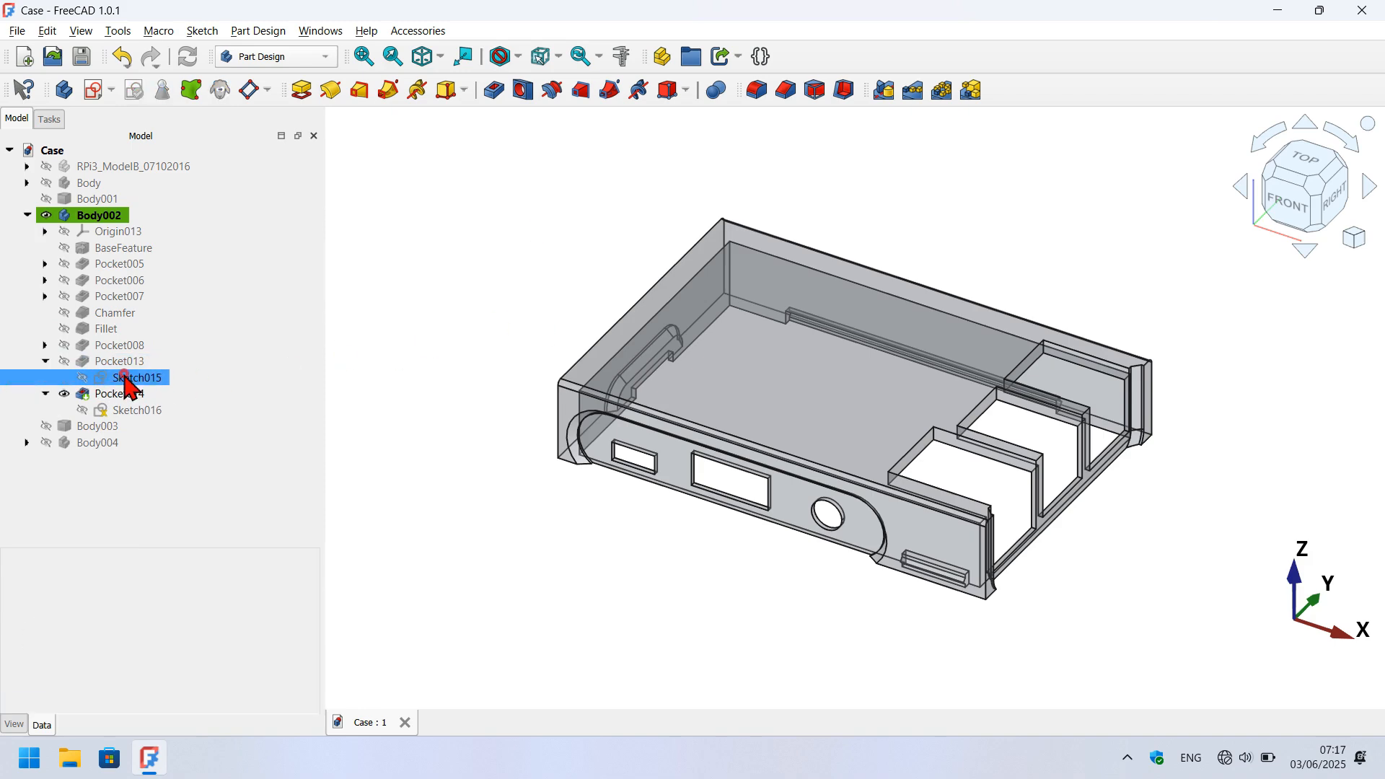
pyautogui.keyDown('ctrl'); pyautogui.click(148, 411); pyautogui.keyUp('ctrl')
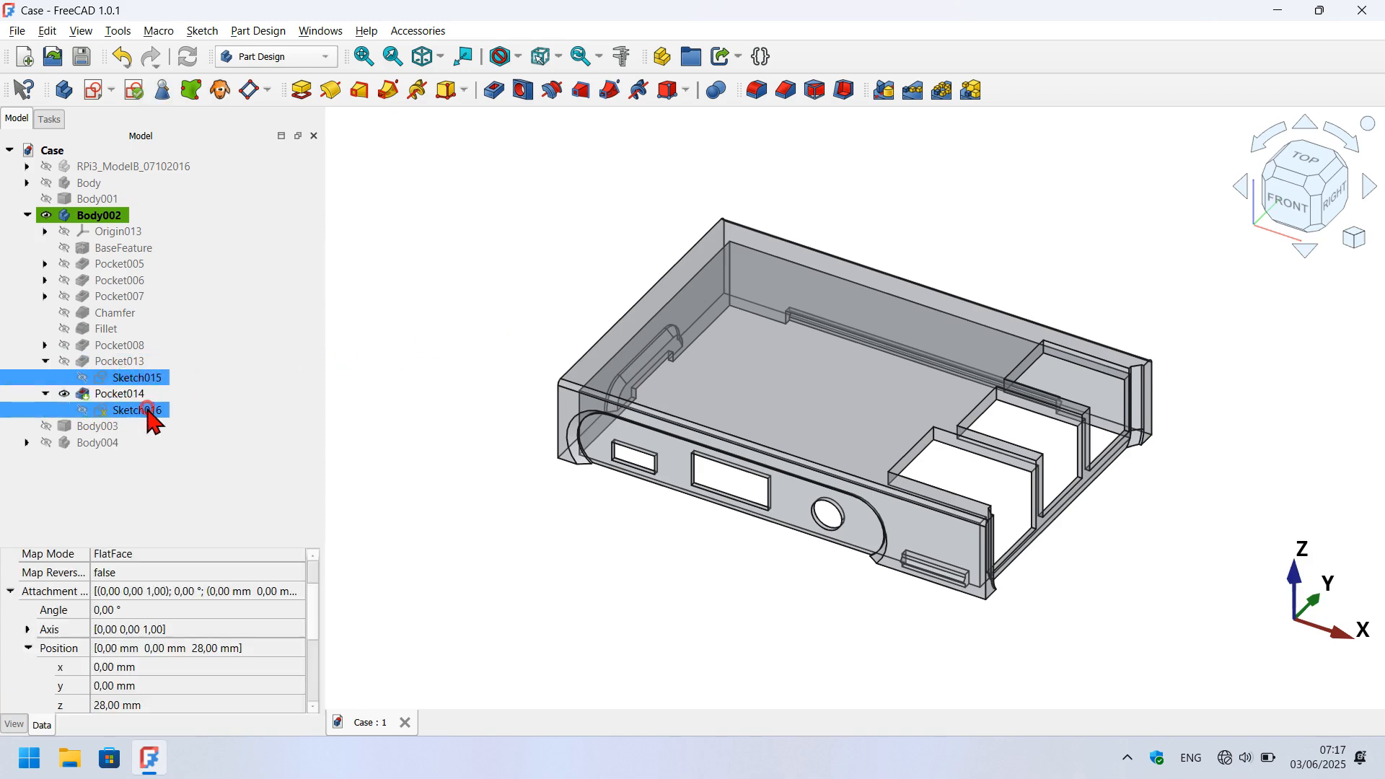
pyautogui.hotkey('ctrl', 'c')
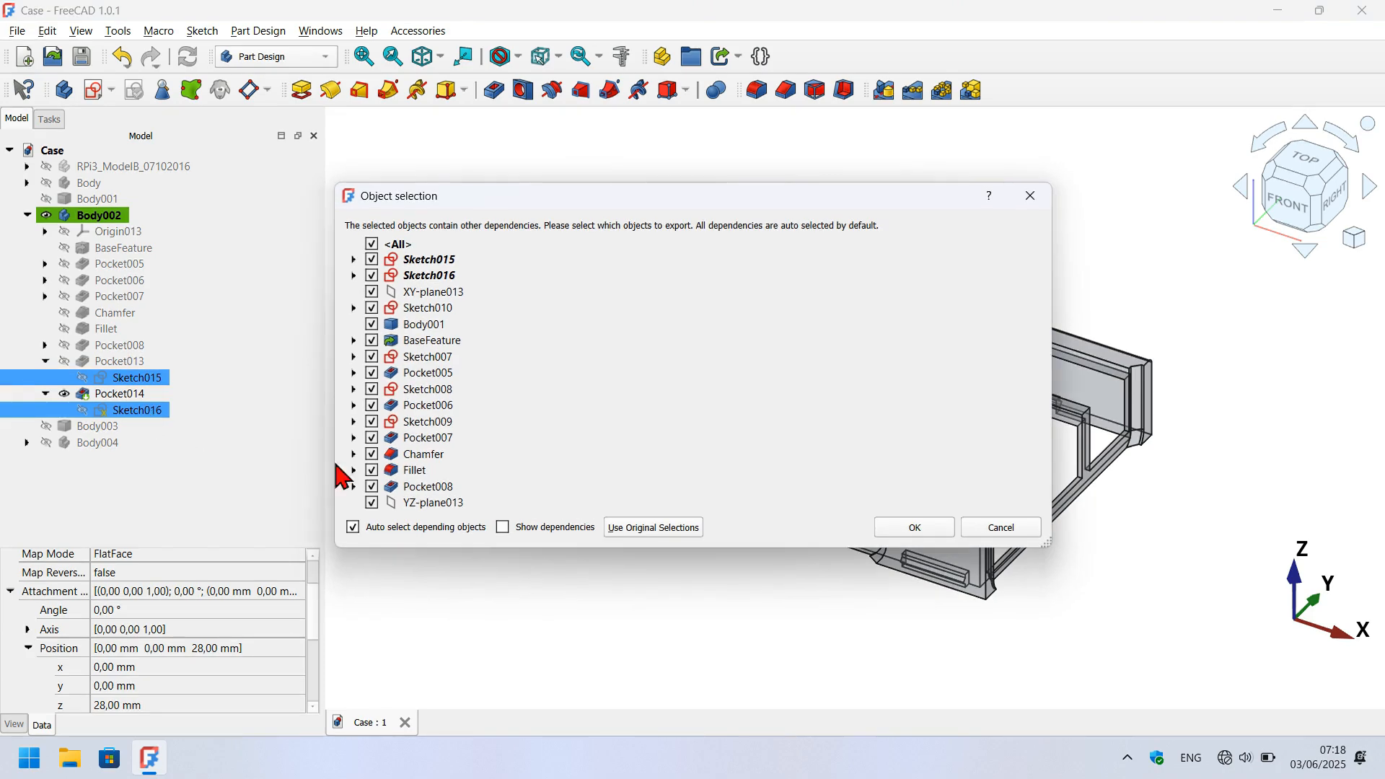
pyautogui.click(629, 527)
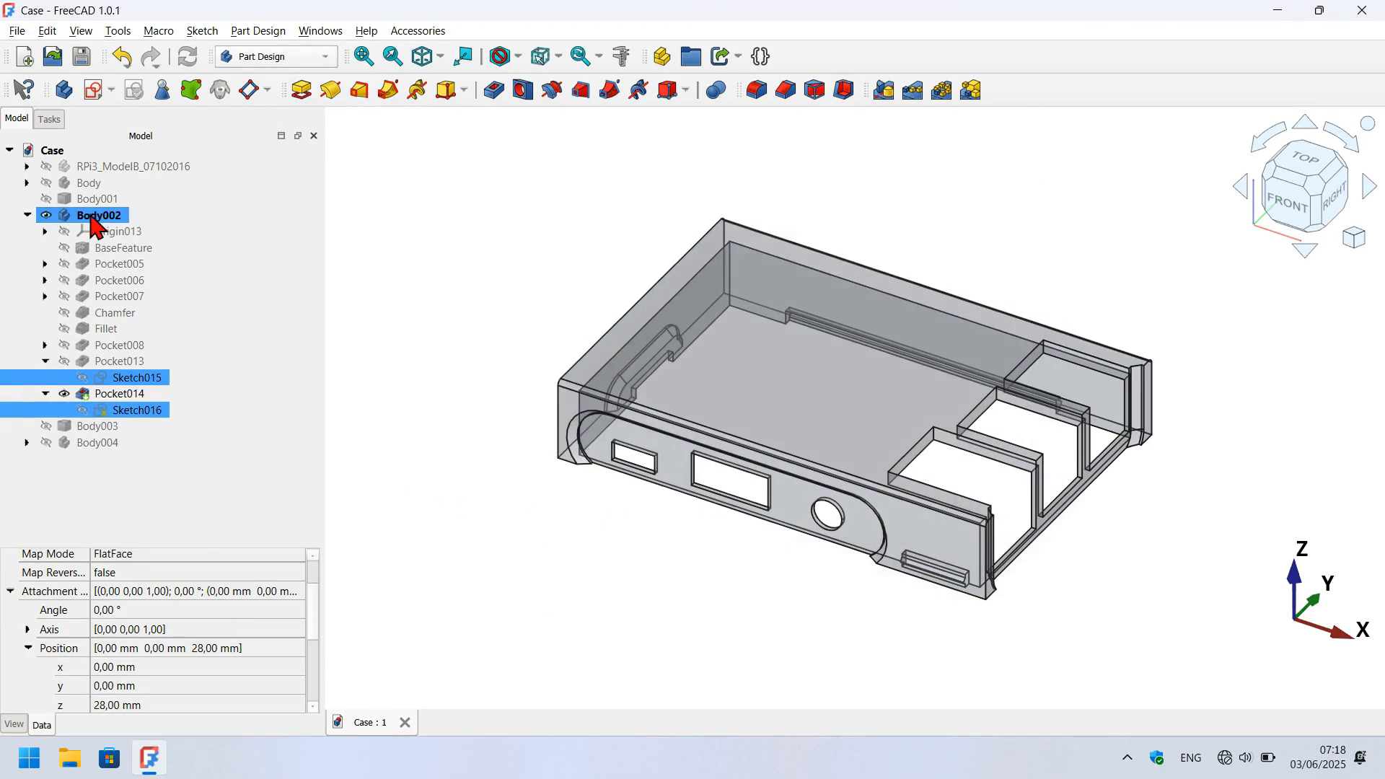
# Make Body004 the active body, paste the two copied sketches and move both into Body004.
pyautogui.doubleClick(92, 216)
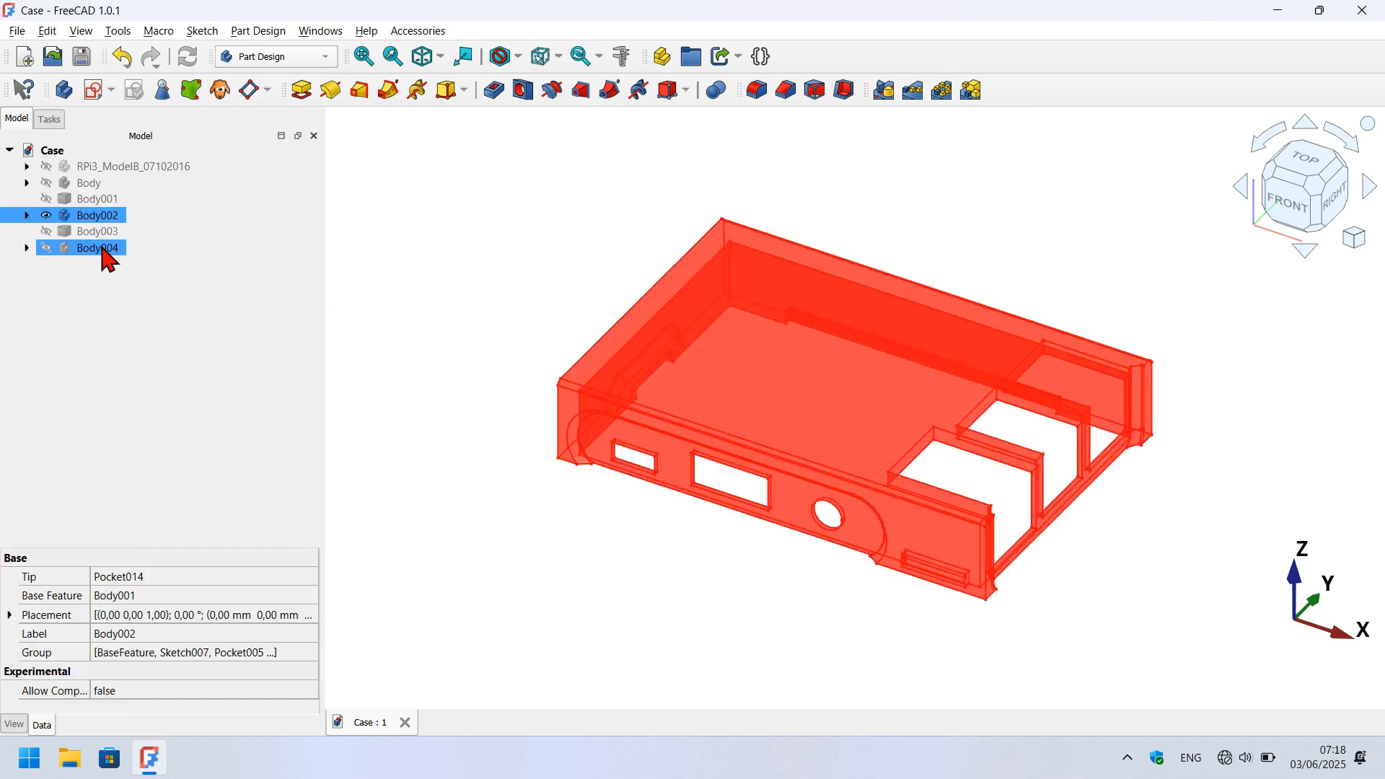
pyautogui.doubleClick(102, 248)
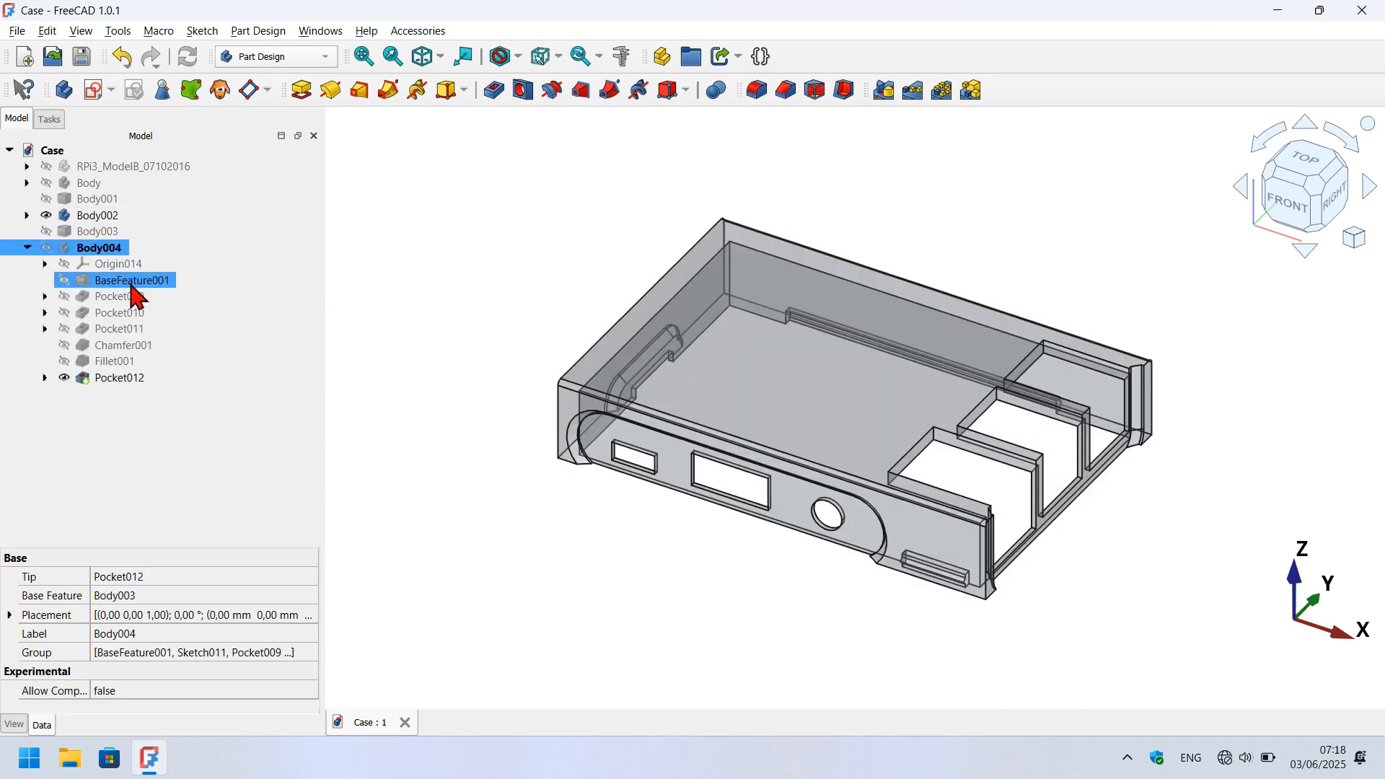
pyautogui.click(146, 447)
pyautogui.hotkey('ctrl', 'v')
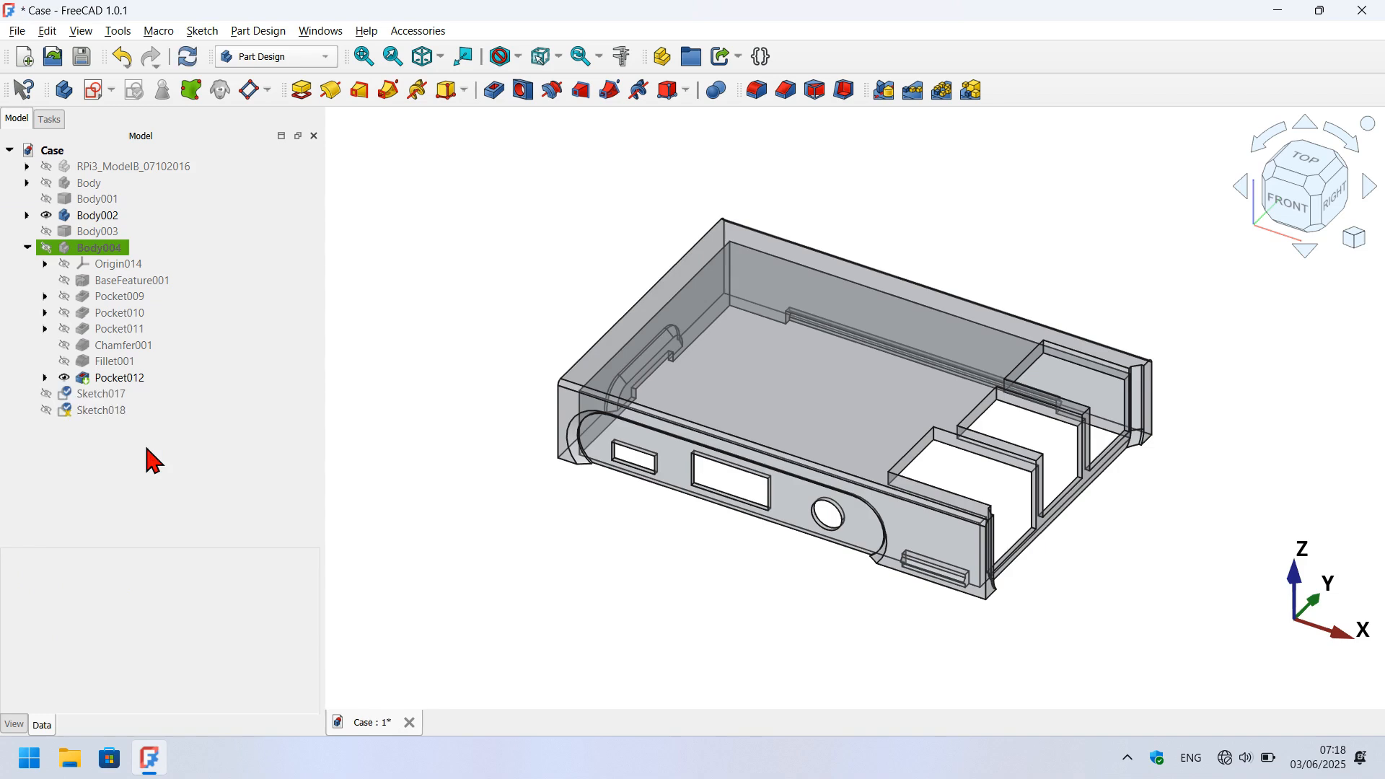
pyautogui.moveTo(92, 404)
pyautogui.mouseDown()
pyautogui.moveTo(236, 273)
pyautogui.moveTo(195, 248)
pyautogui.moveTo(172, 259)
pyautogui.mouseUp()
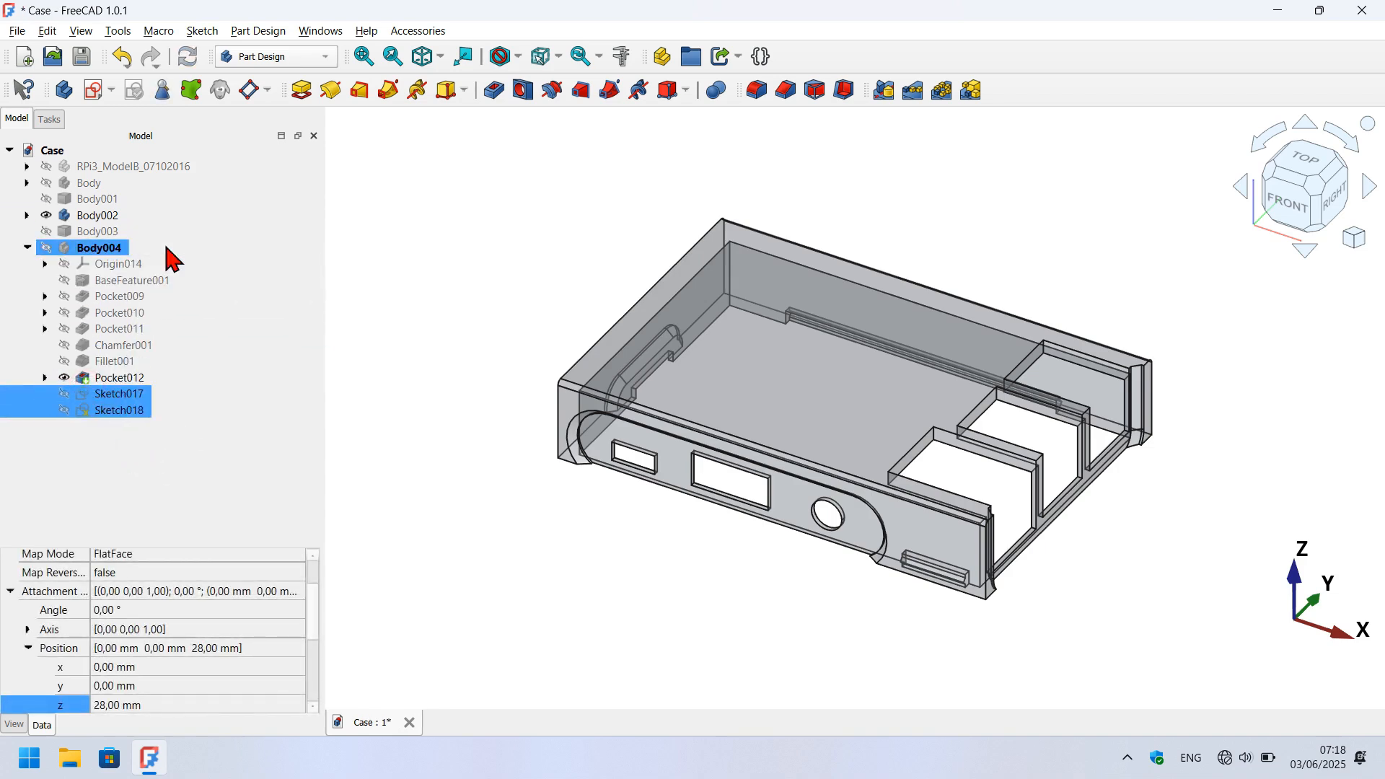
pyautogui.click(171, 472)
# Show Sketch017 and Body004 and hide Body002.
pyautogui.click(127, 398)
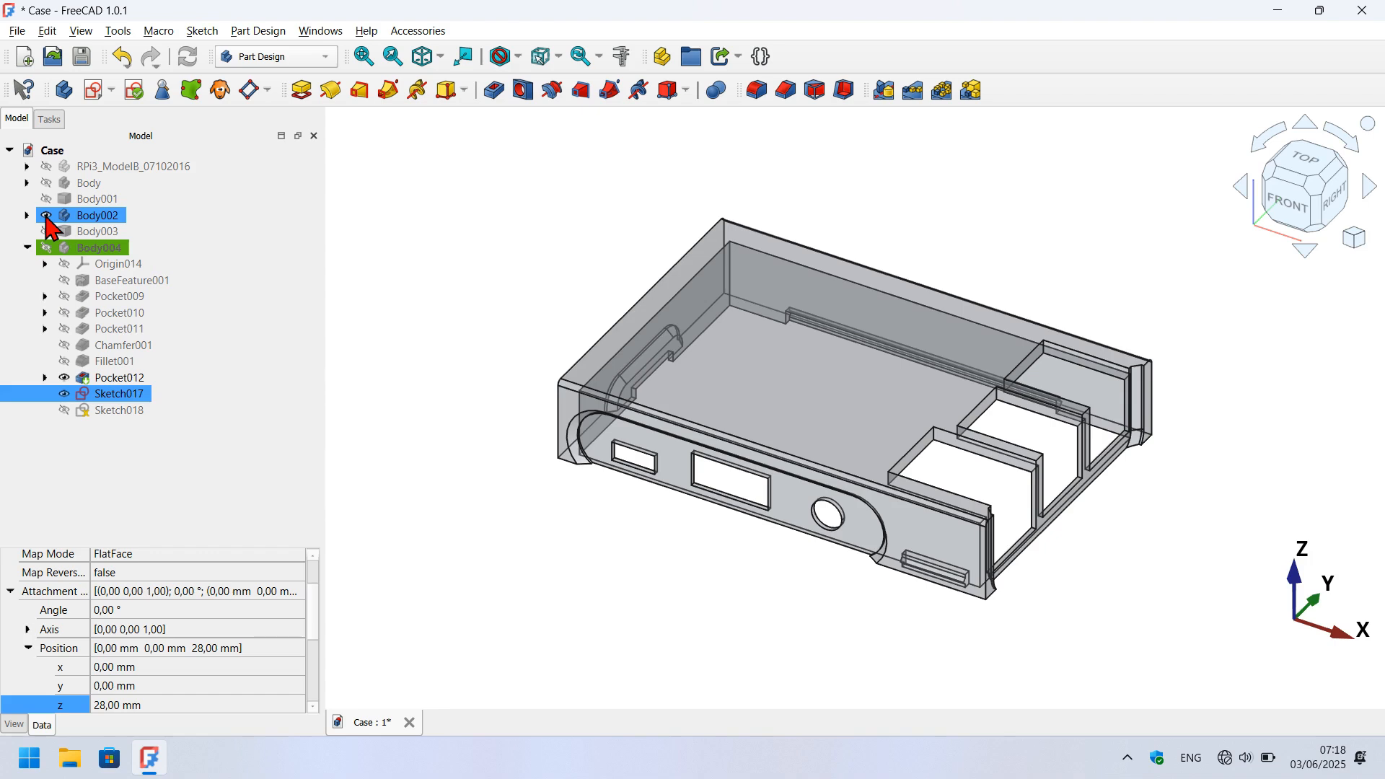
pyautogui.click(46, 217)
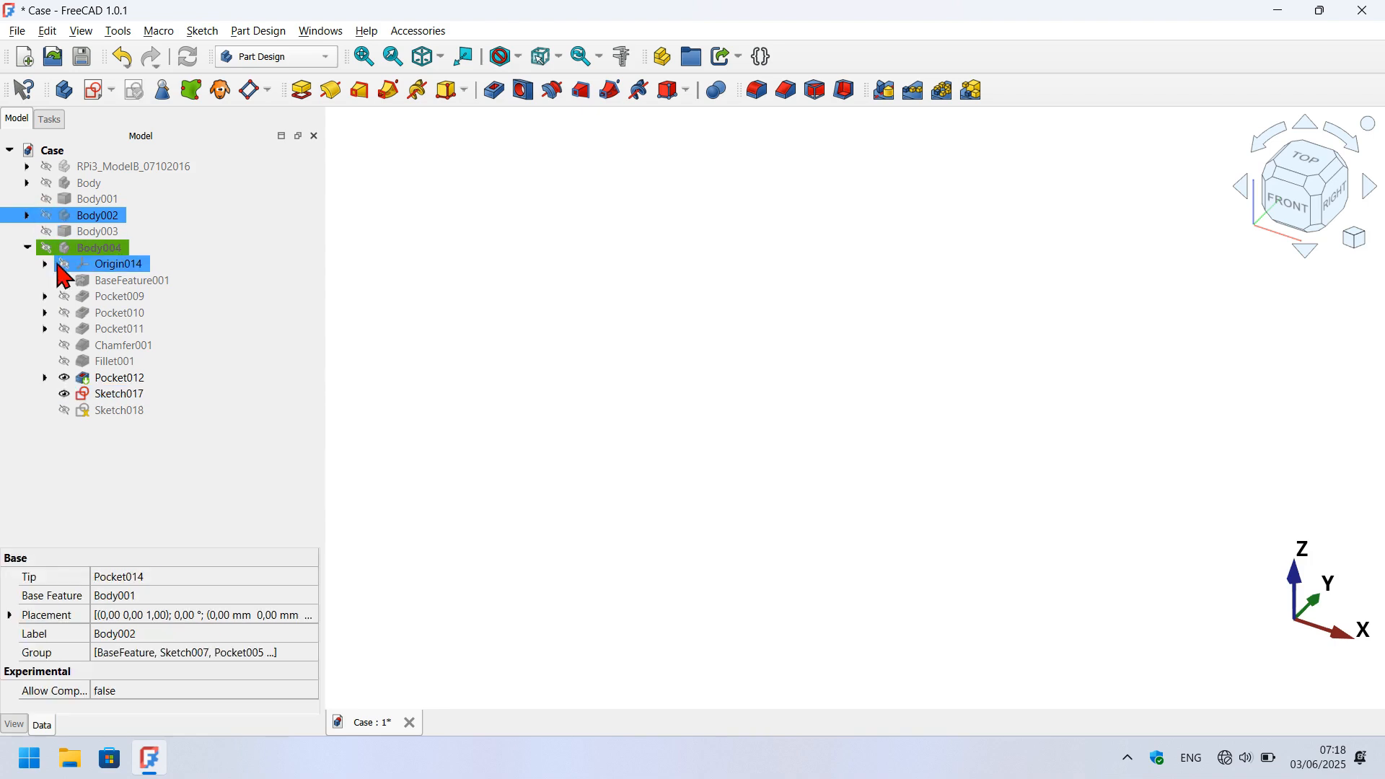
pyautogui.click(46, 248)
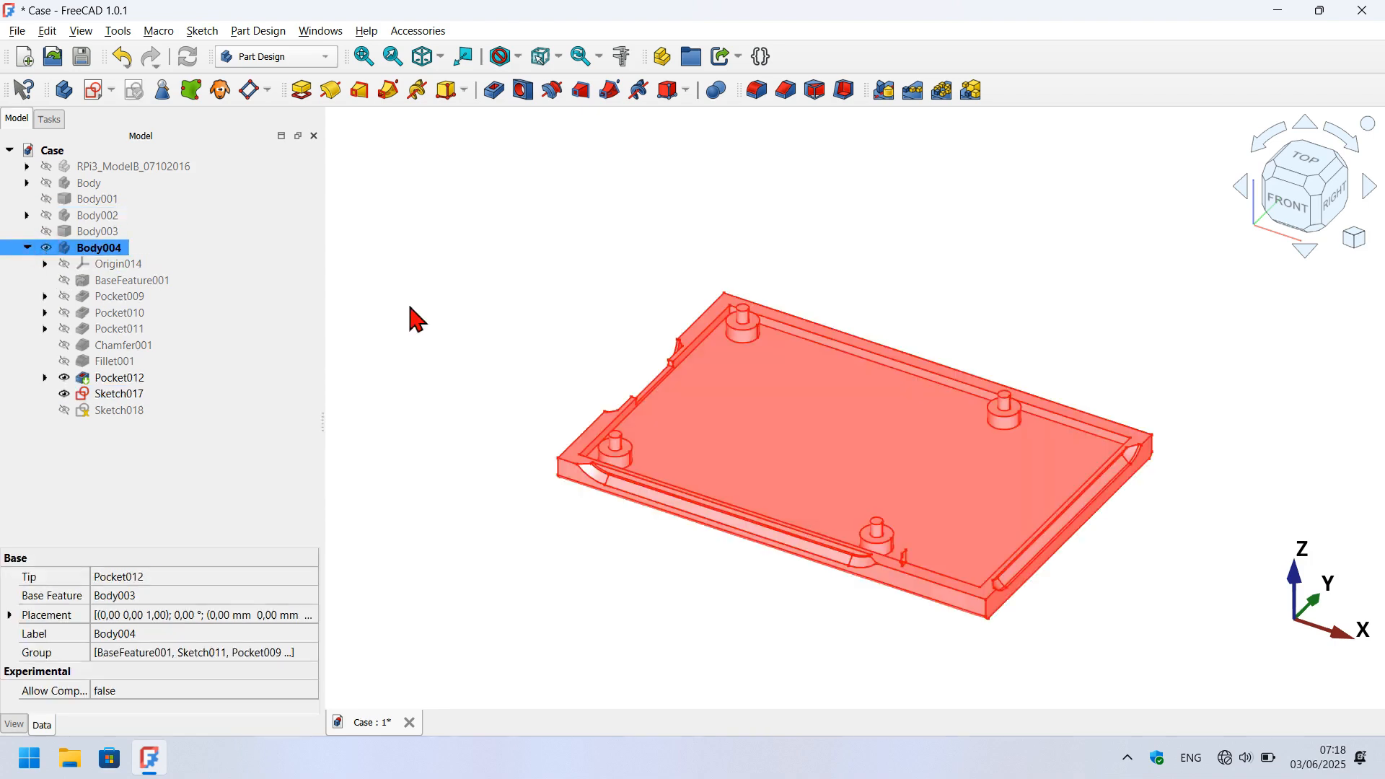
pyautogui.scroll(5, 933, 575)
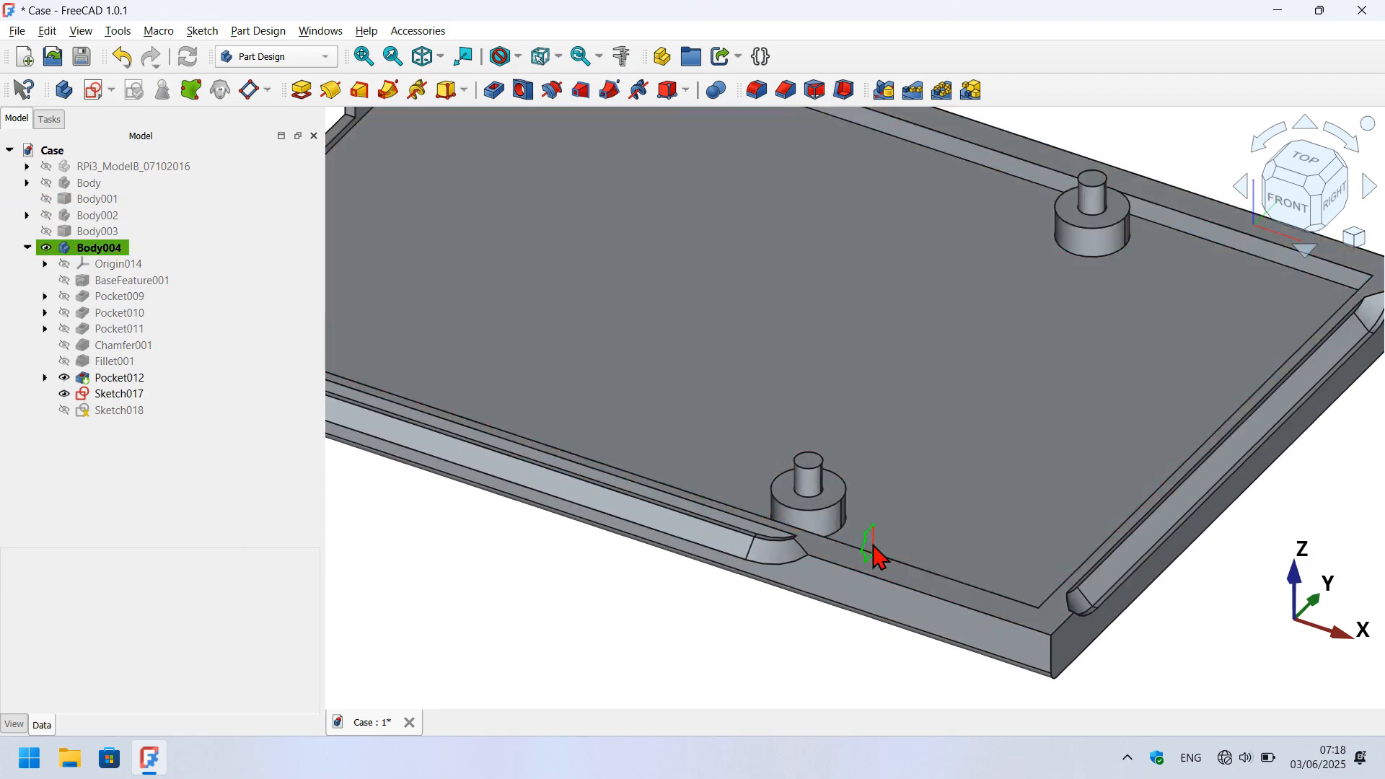
# Edit Sketch017, swap solid and construction geometry across the whole snap profile, and close the sketch.
pyautogui.click(130, 395)
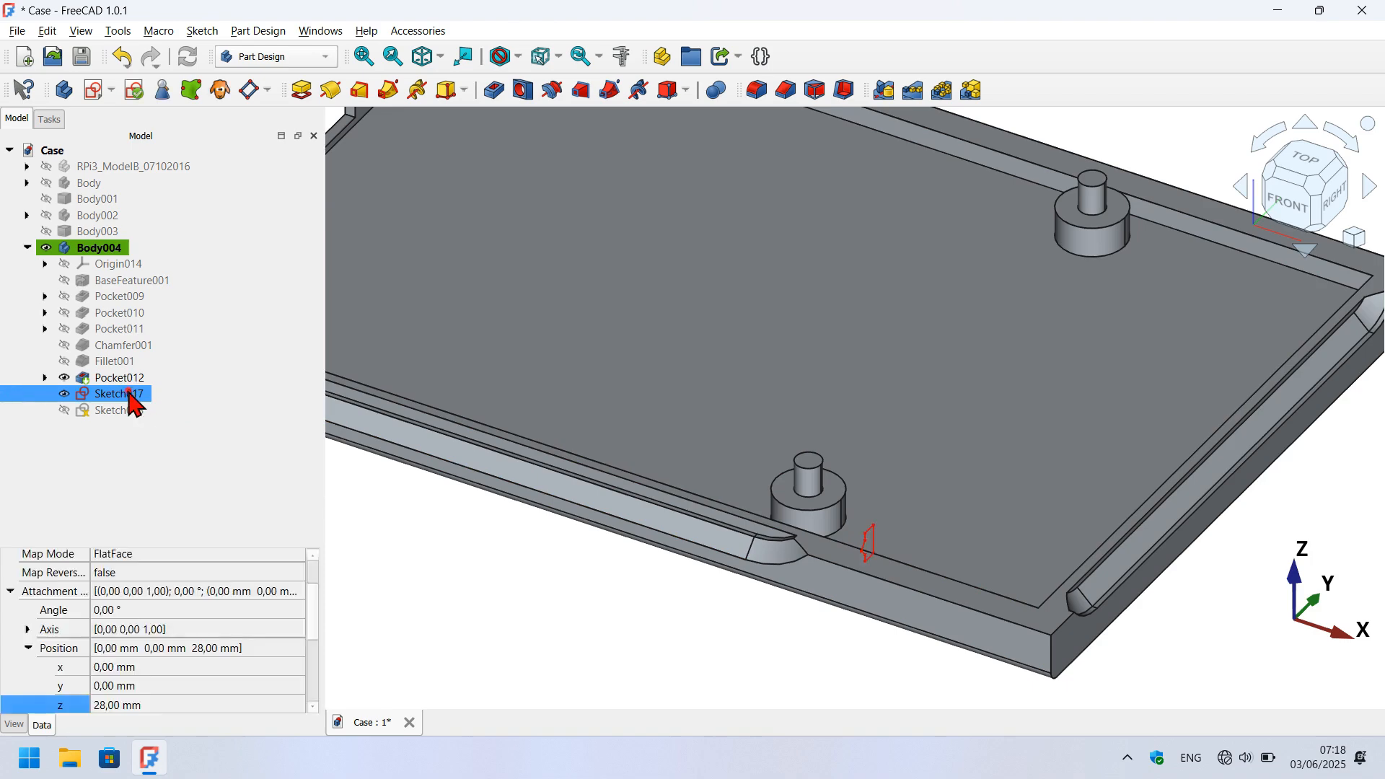
pyautogui.doubleClick(130, 395)
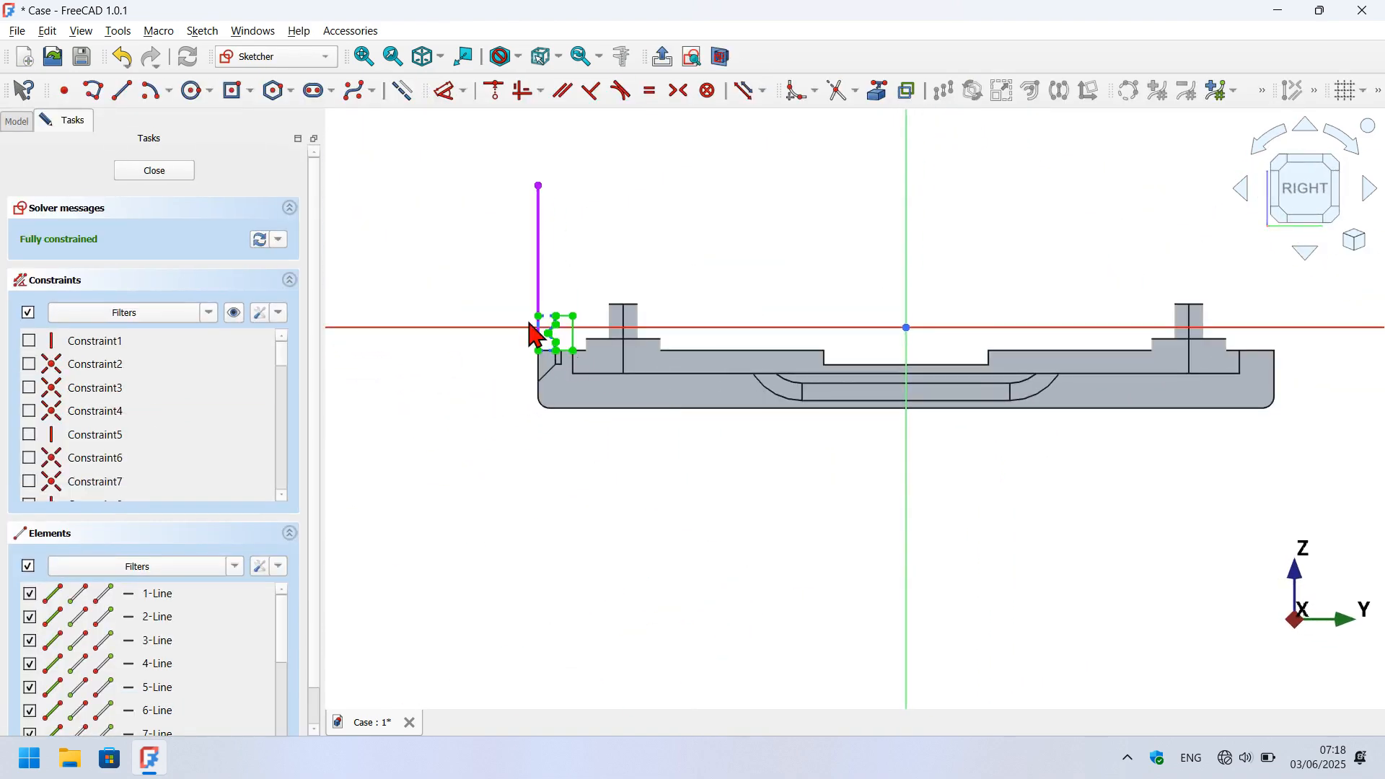
pyautogui.scroll(5, 534, 336)
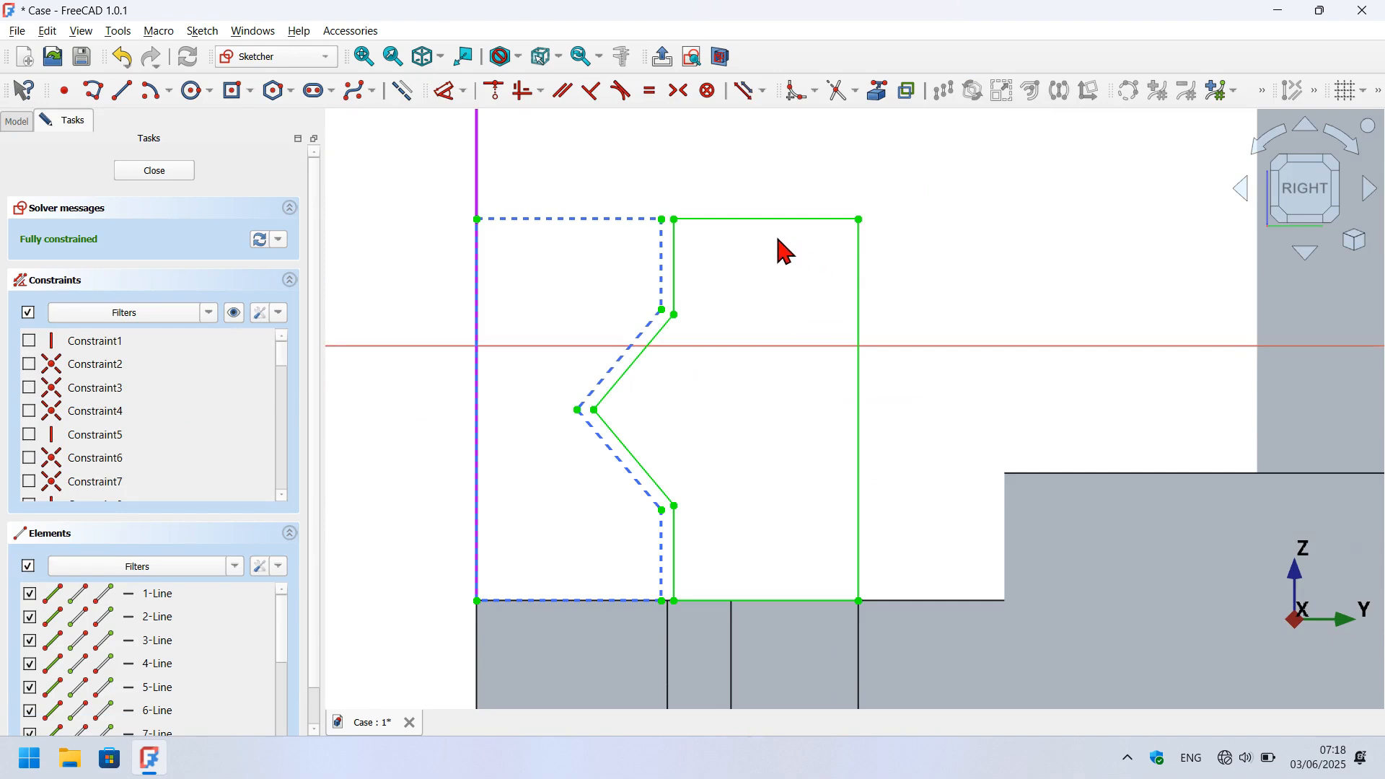
pyautogui.scroll(-2, 755, 413)
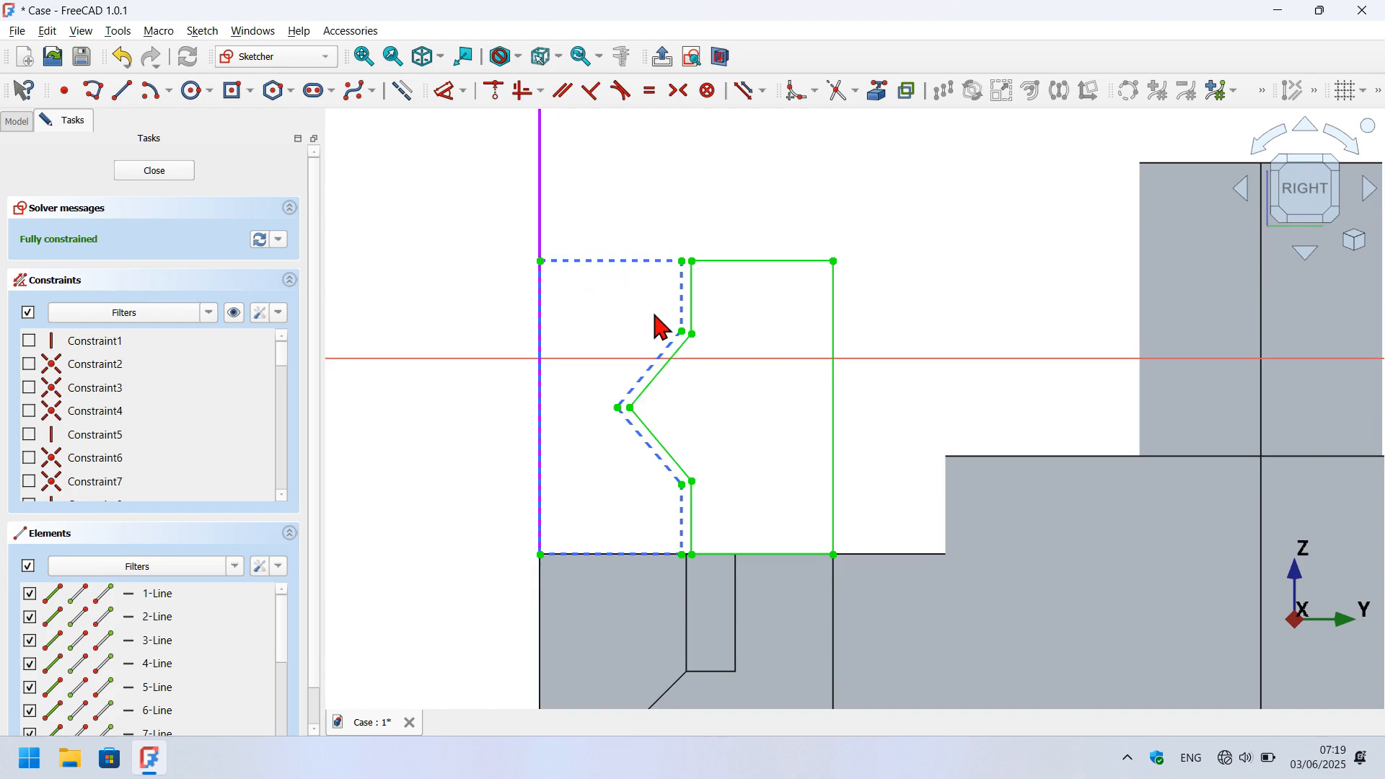
pyautogui.scroll(-2, 767, 396)
pyautogui.moveTo(517, 249); pyautogui.dragTo(918, 568)
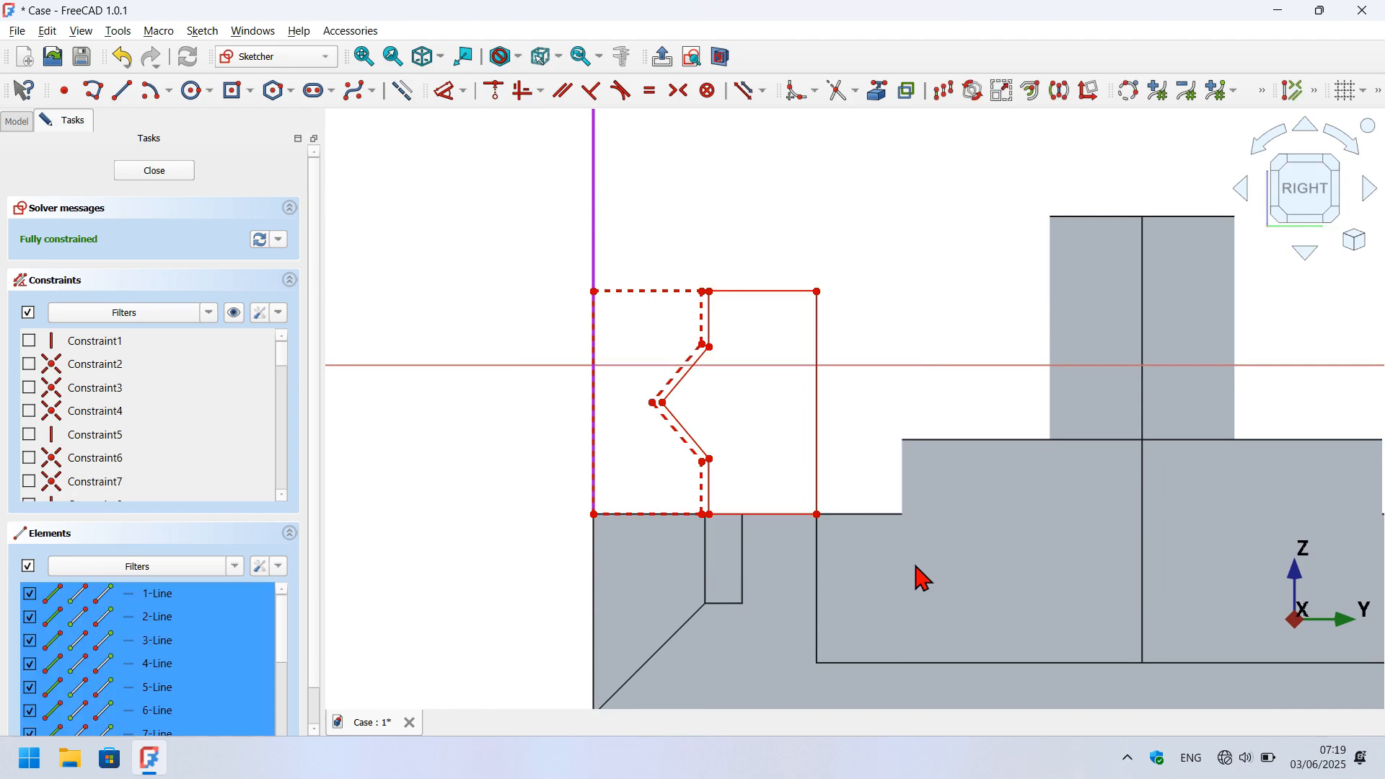
pyautogui.click(401, 108)
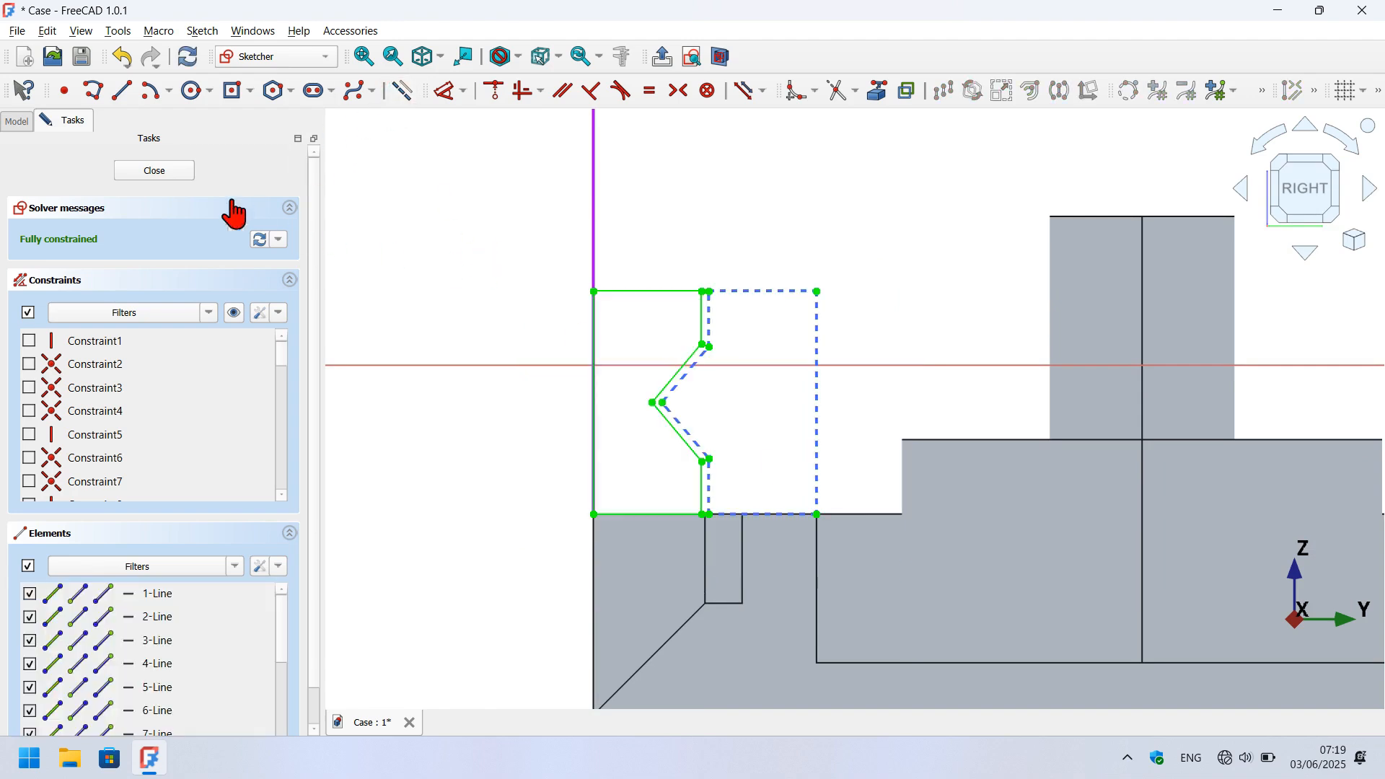
pyautogui.click(154, 171)
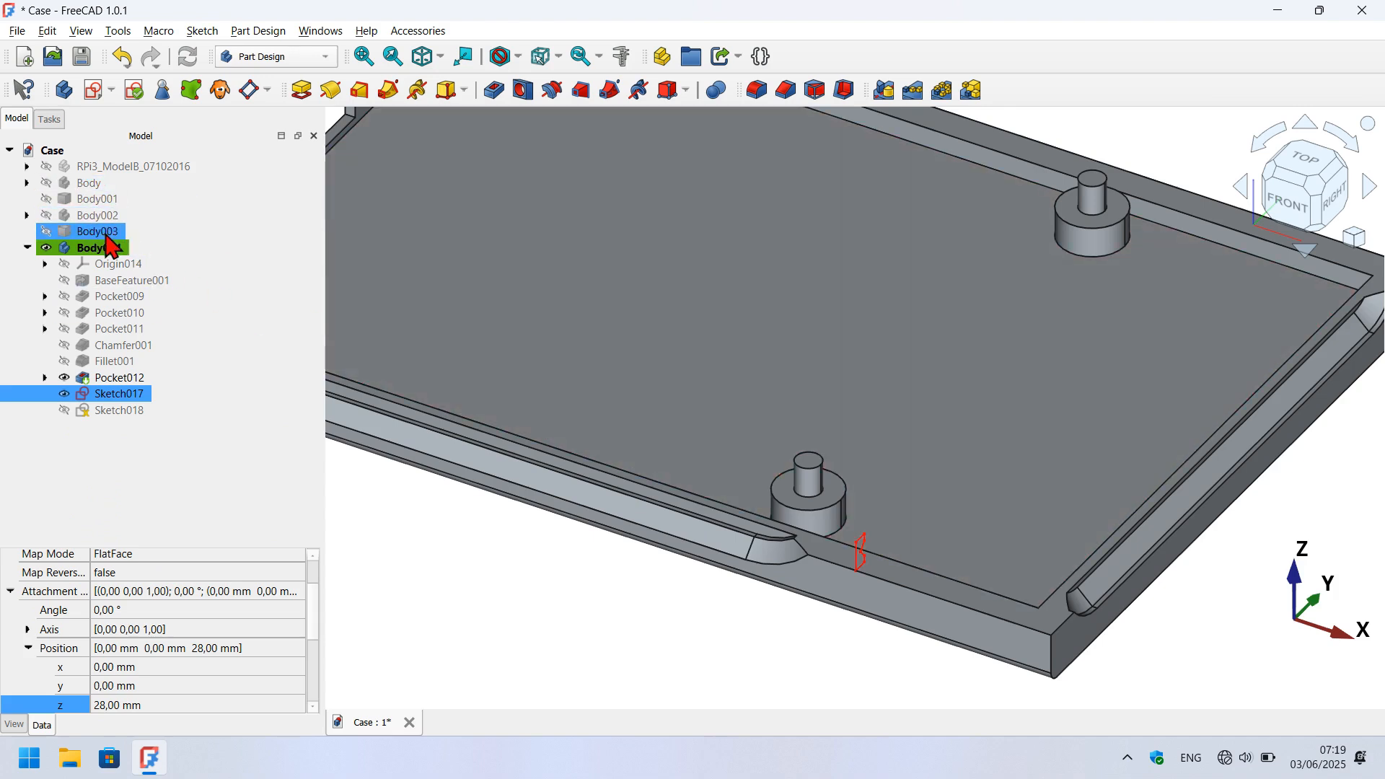
# Show Body002 again and pad Sketch017 by 14 mm to form a snap tab on Body004.
pyautogui.click(88, 218)
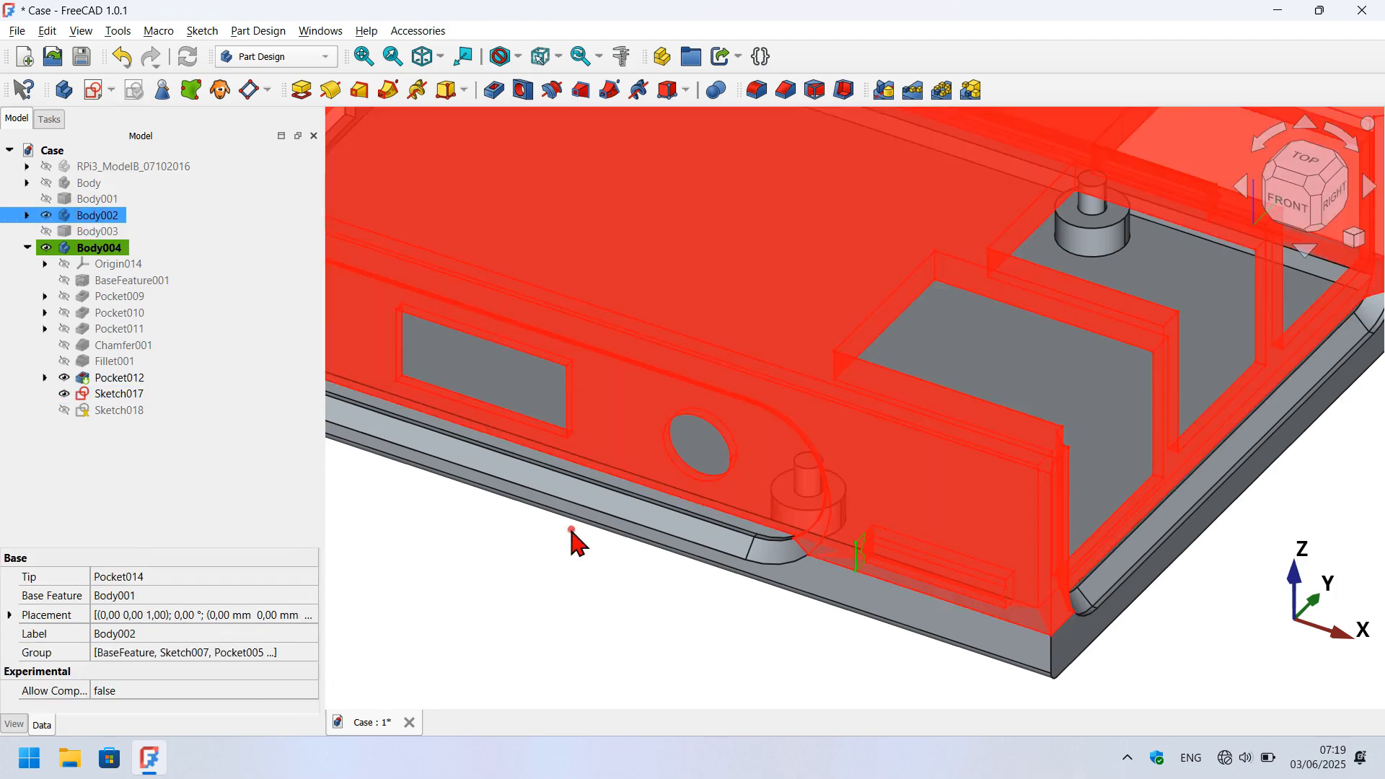
pyautogui.click(572, 532)
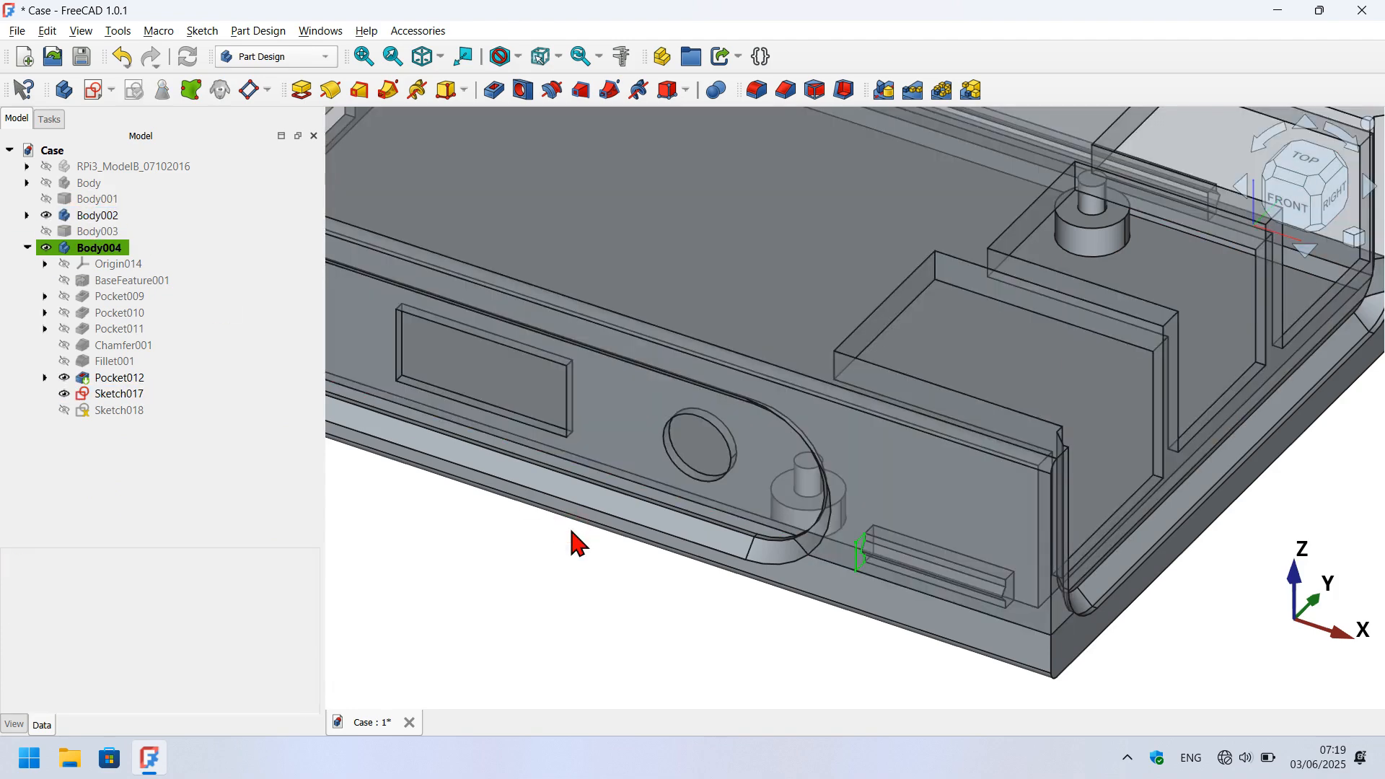
pyautogui.click(126, 397)
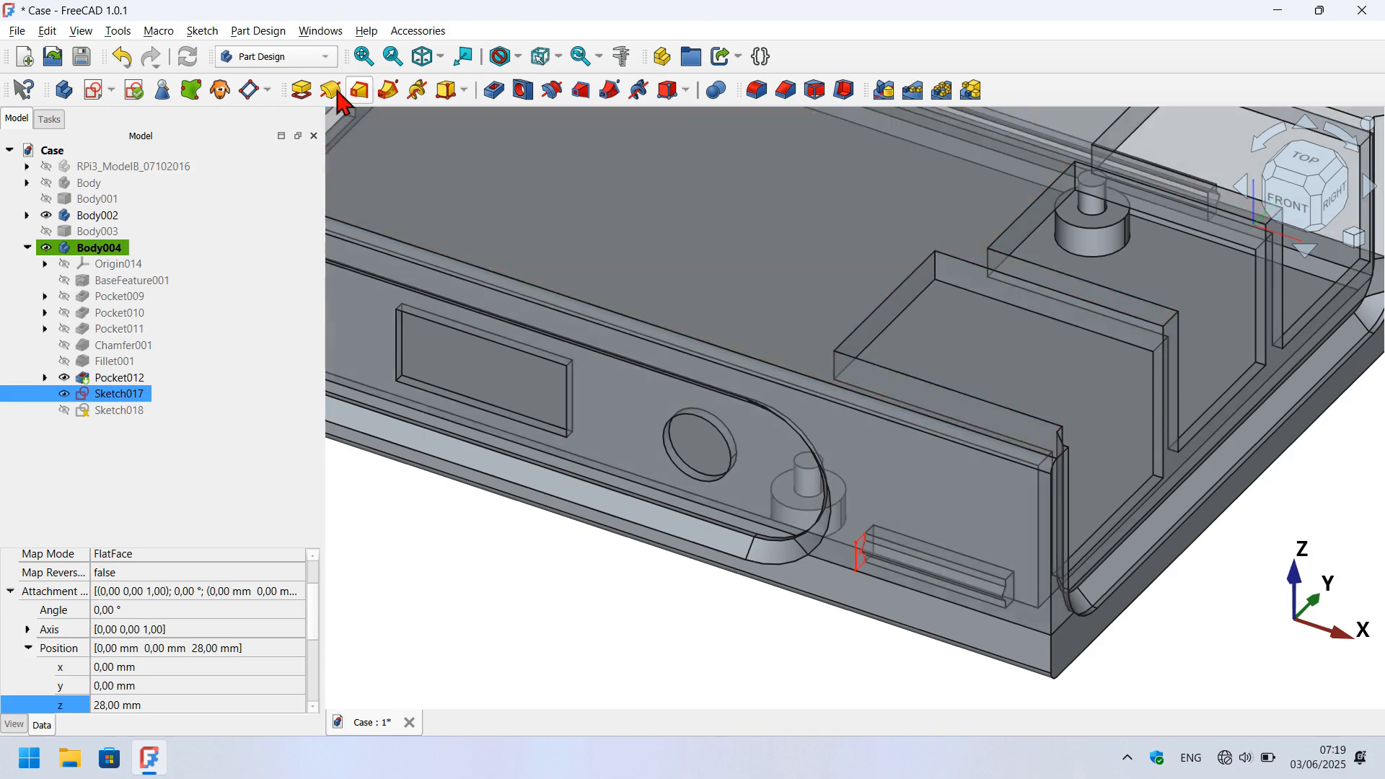
pyautogui.click(302, 91)
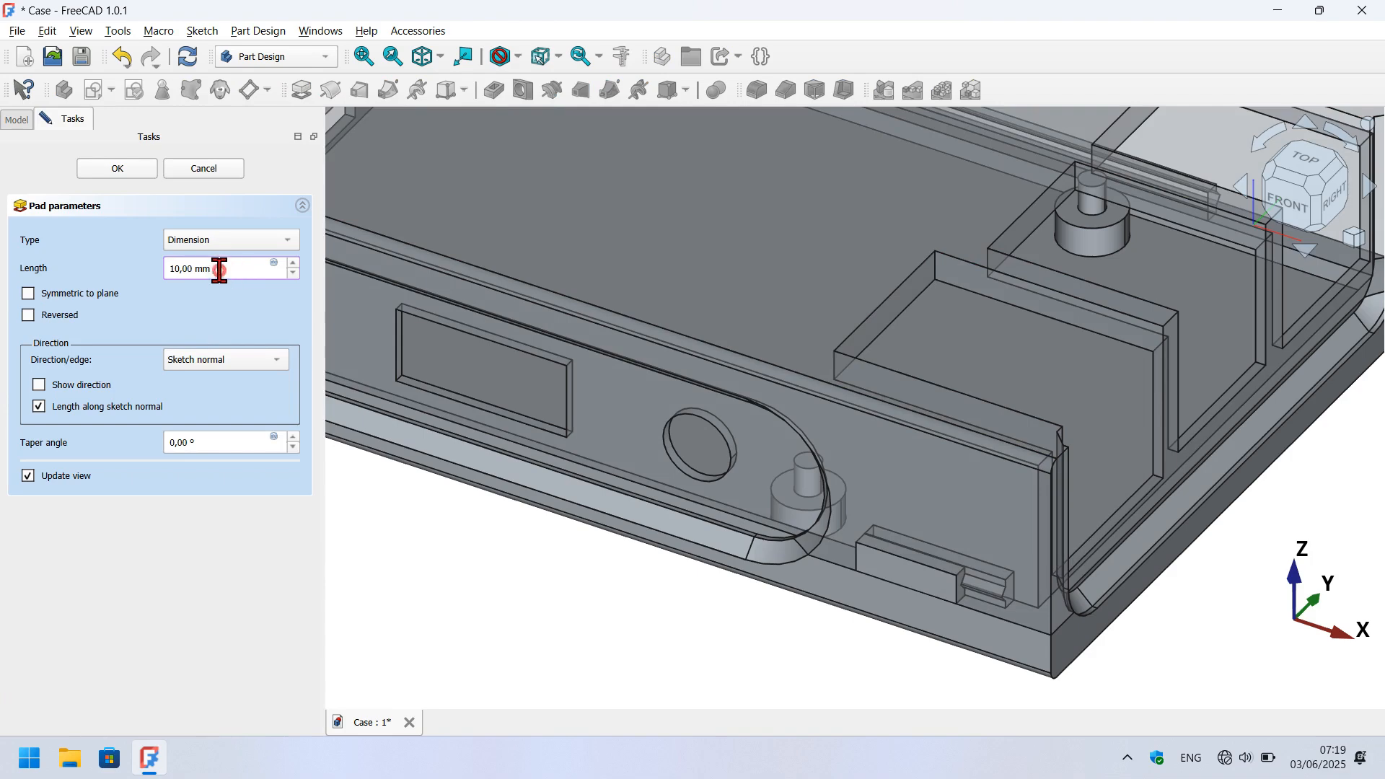
pyautogui.scroll(2, 219, 270)
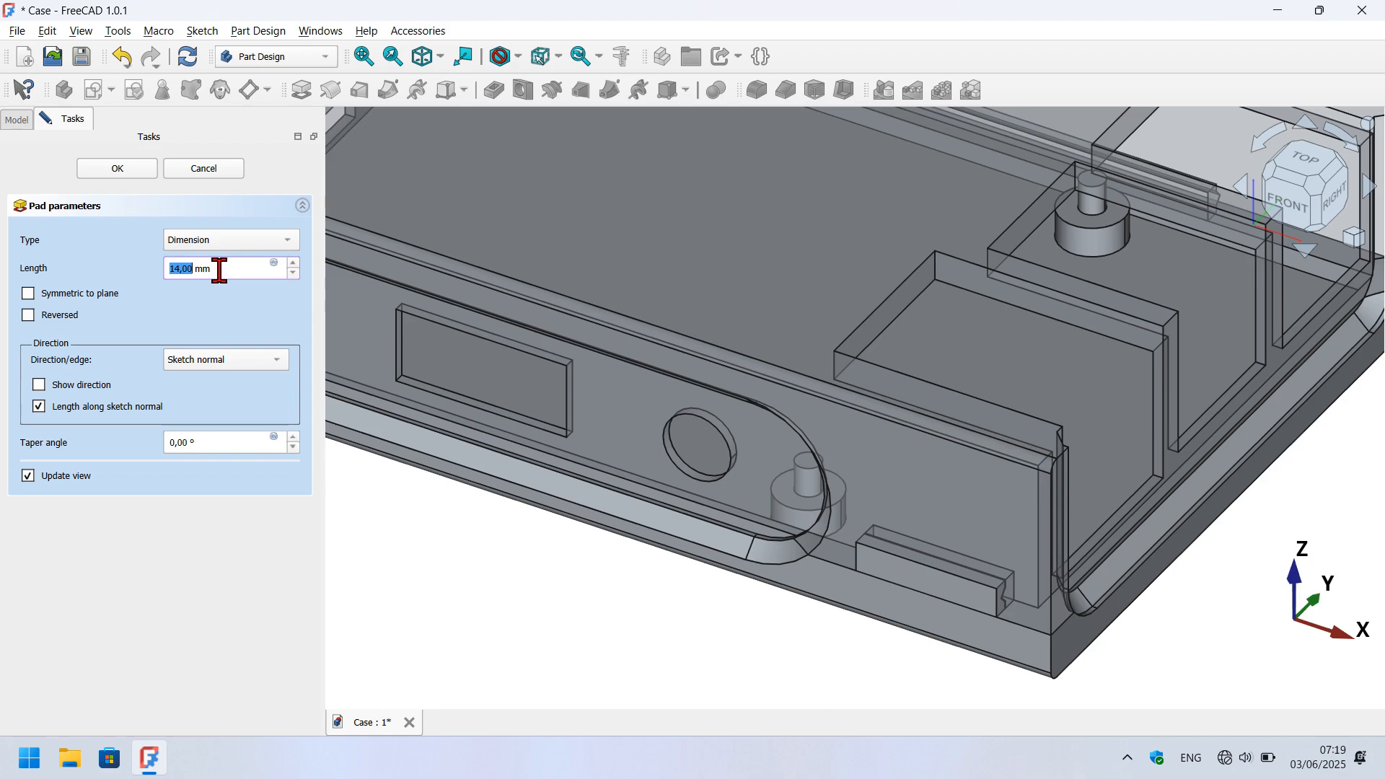
pyautogui.click(118, 169)
# Edit Sketch018, swap solid and construction geometry across the whole snap profile, and close the sketch.
pyautogui.scroll(-3, 519, 621)
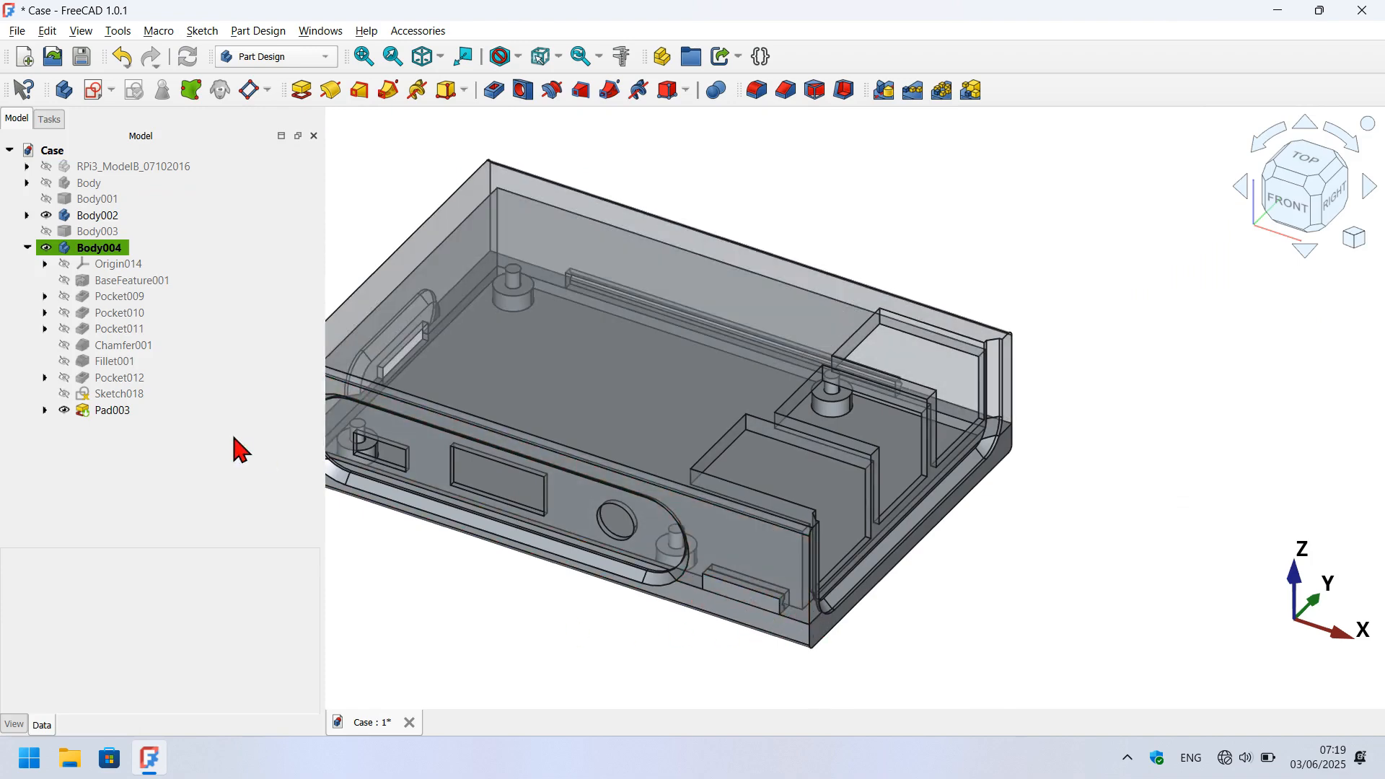
pyautogui.click(122, 394)
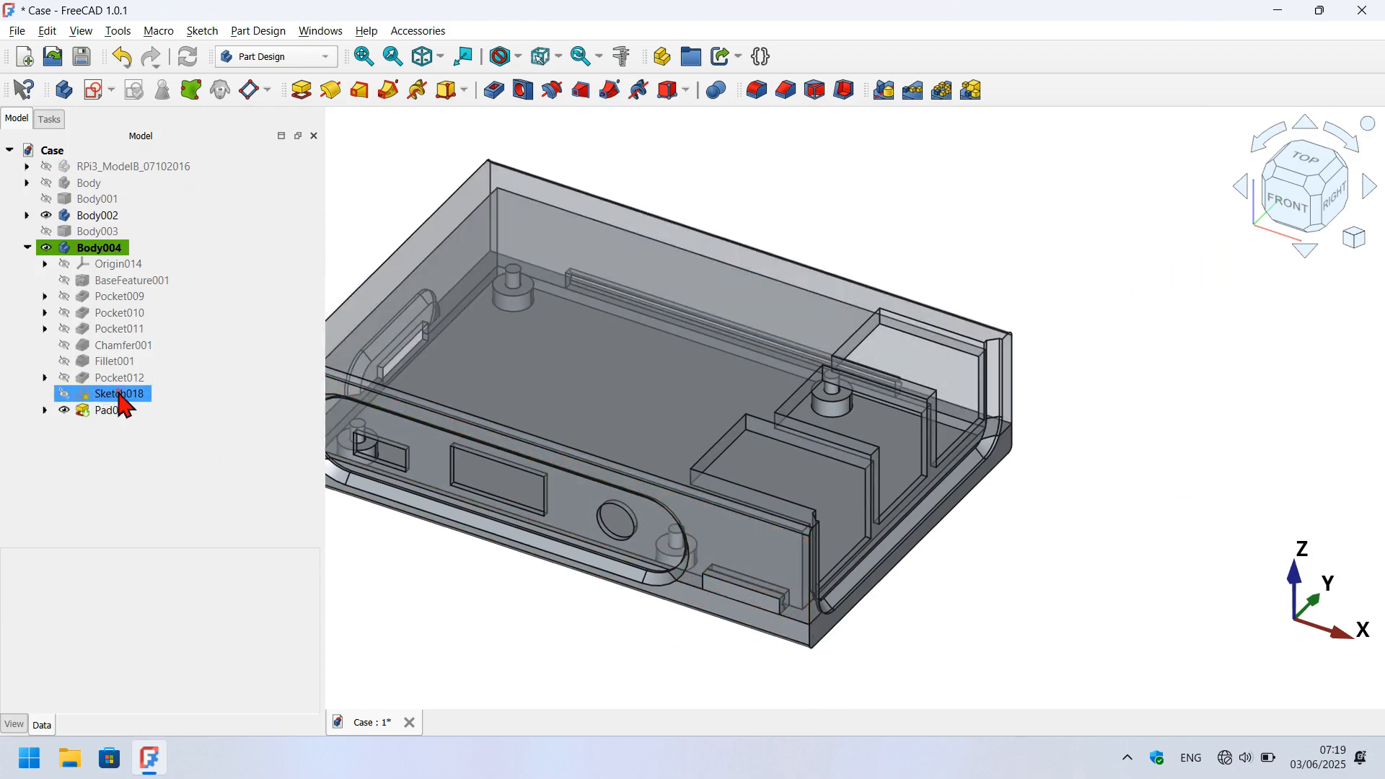
pyautogui.doubleClick(122, 395)
pyautogui.scroll(5, 1057, 504)
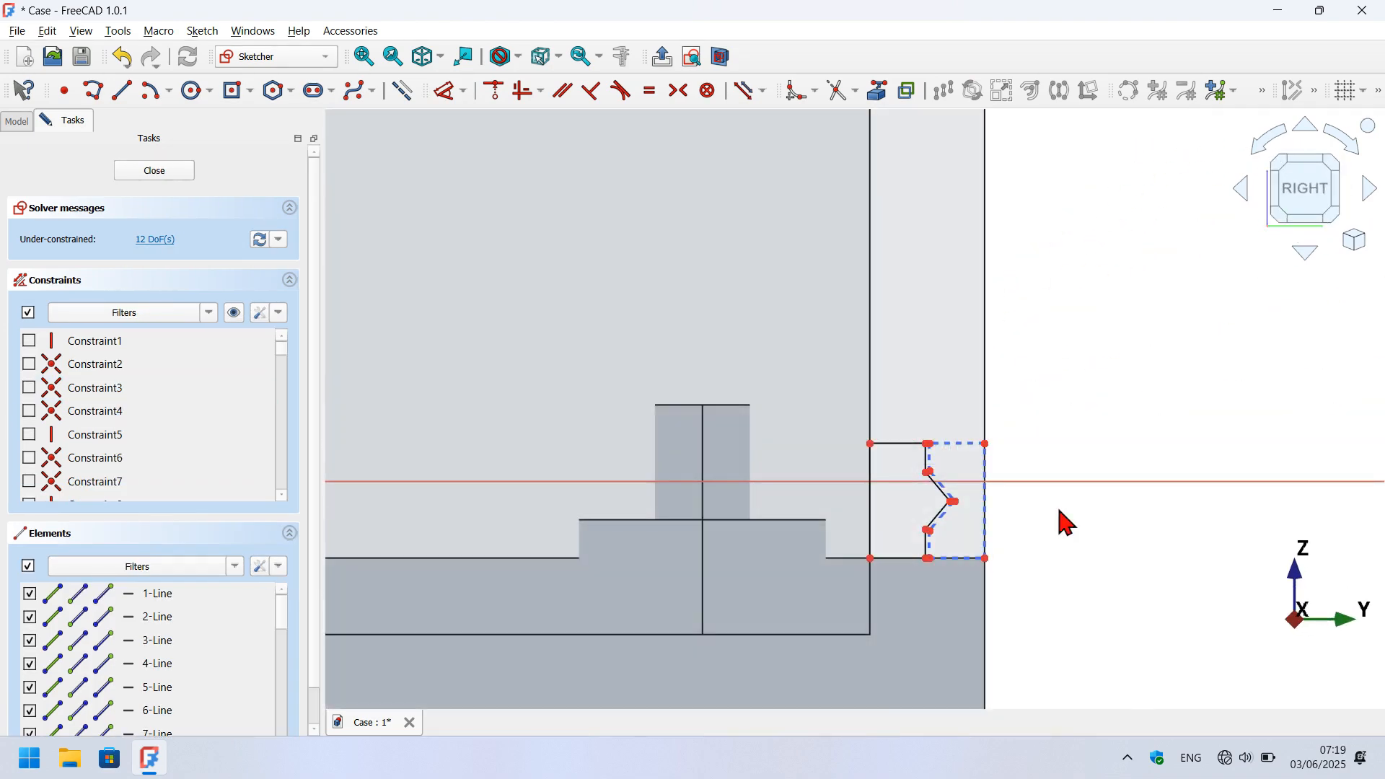
pyautogui.moveTo(753, 375); pyautogui.dragTo(1087, 618)
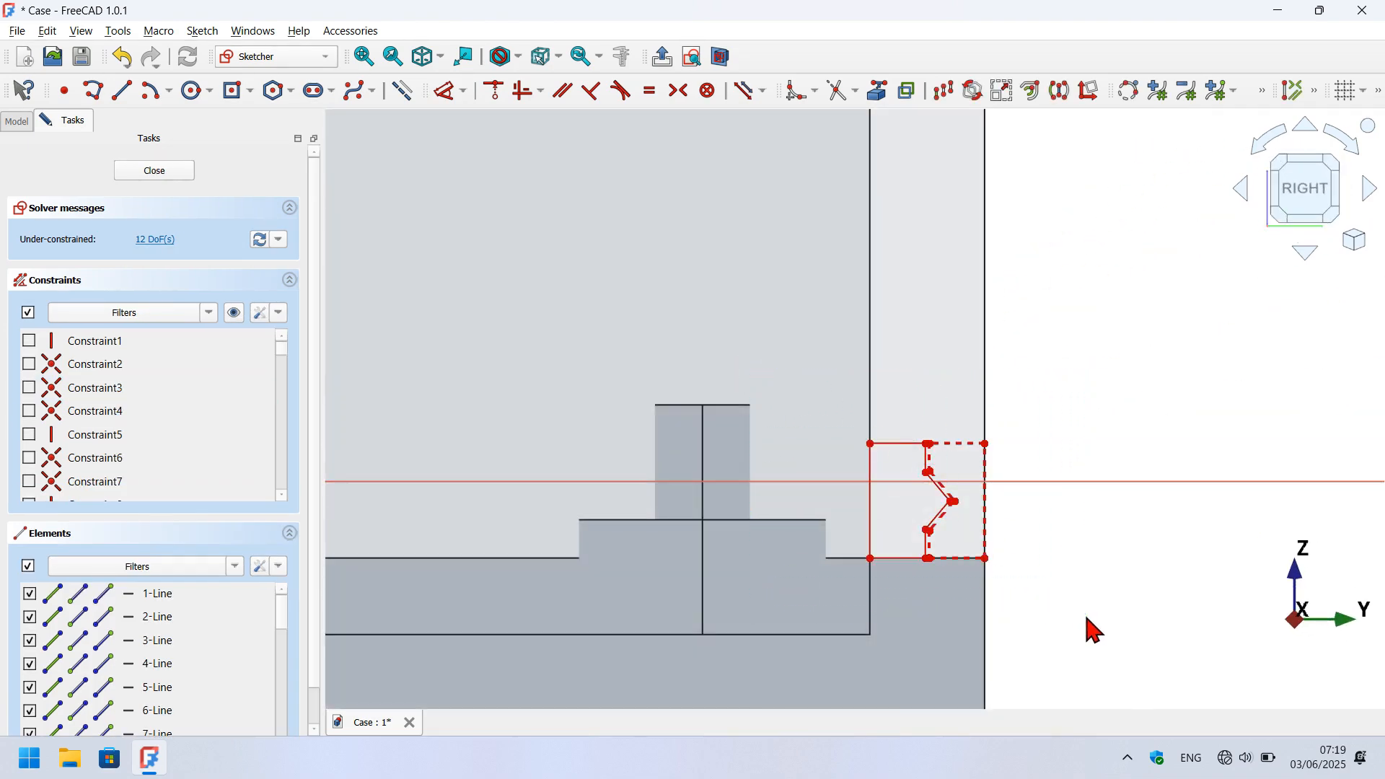
pyautogui.click(403, 98)
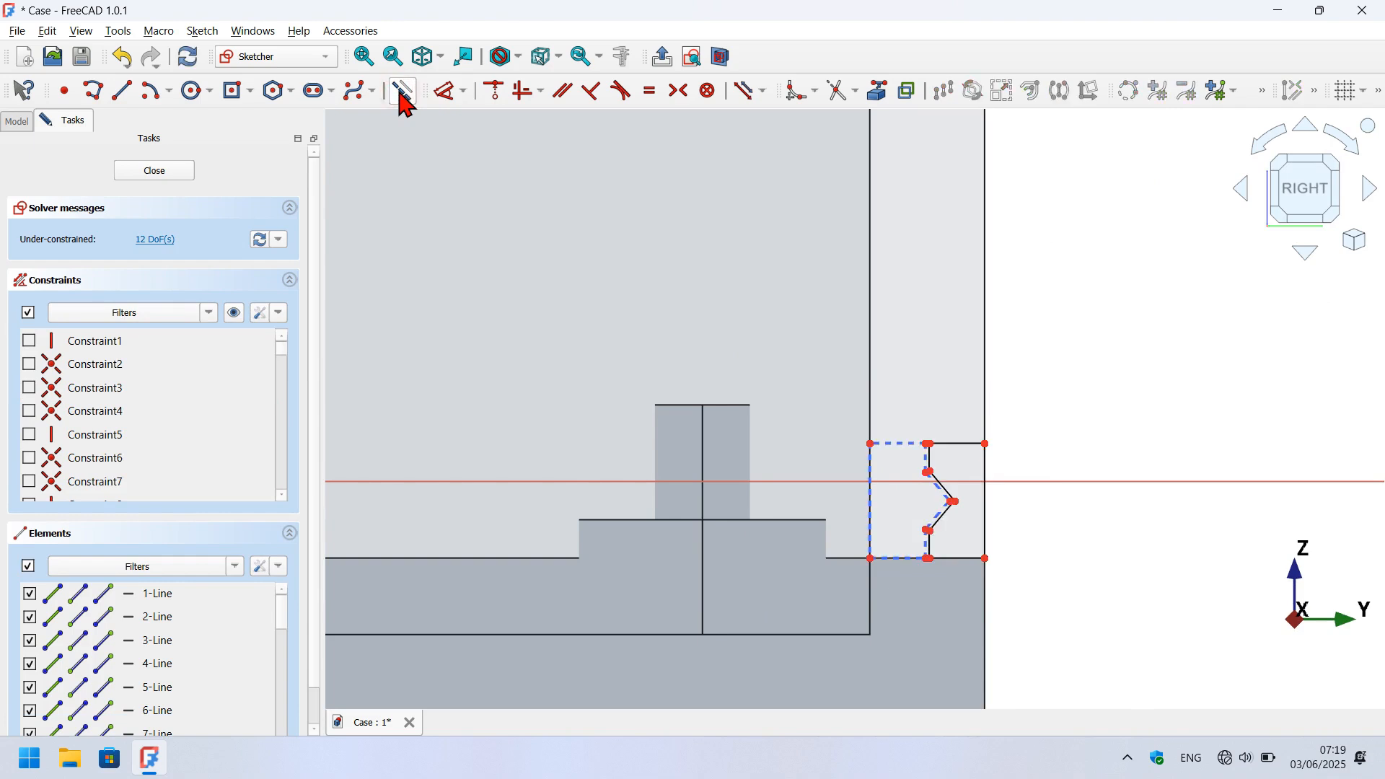
pyautogui.click(156, 176)
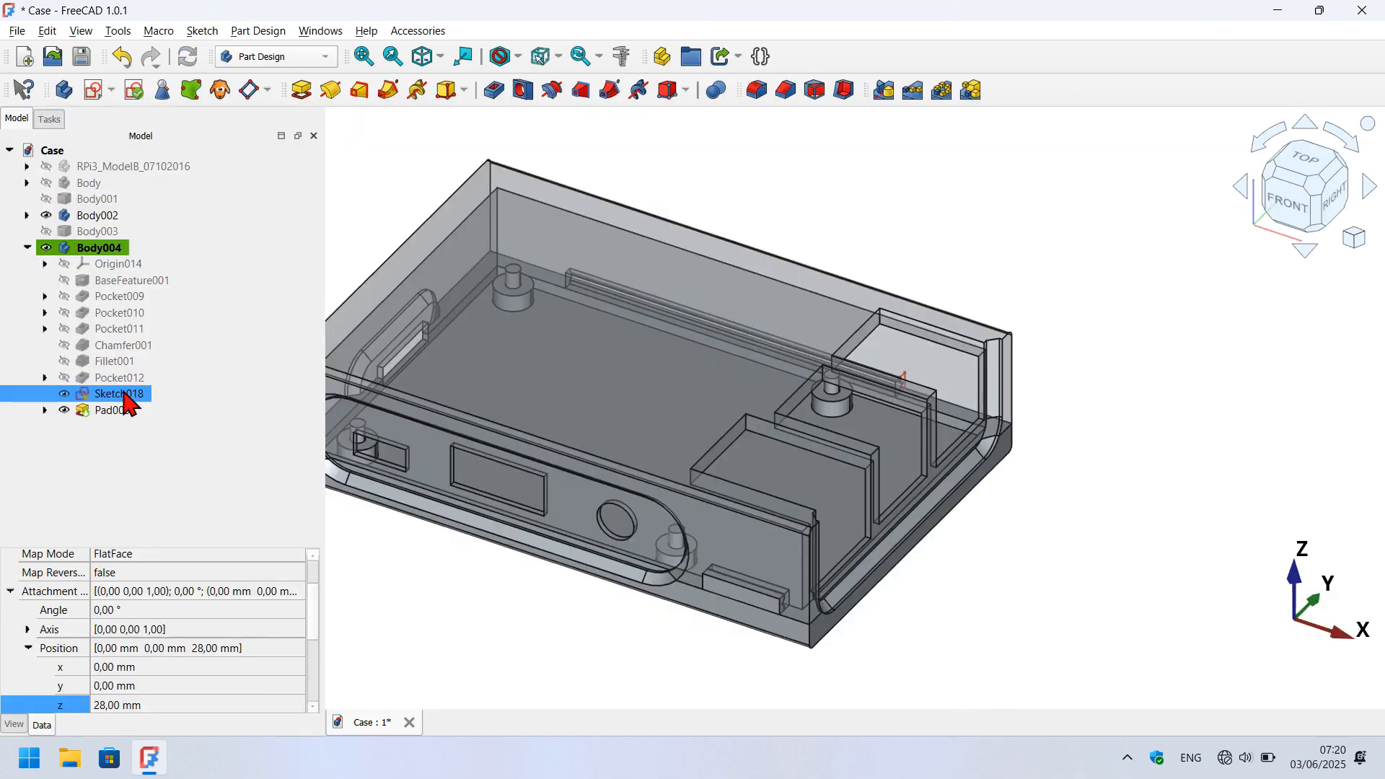
# Pad Sketch018 by 60 mm in the reversed direction to form the second snap tab on Body004.
pyautogui.click(302, 91)
pyautogui.click(73, 322)
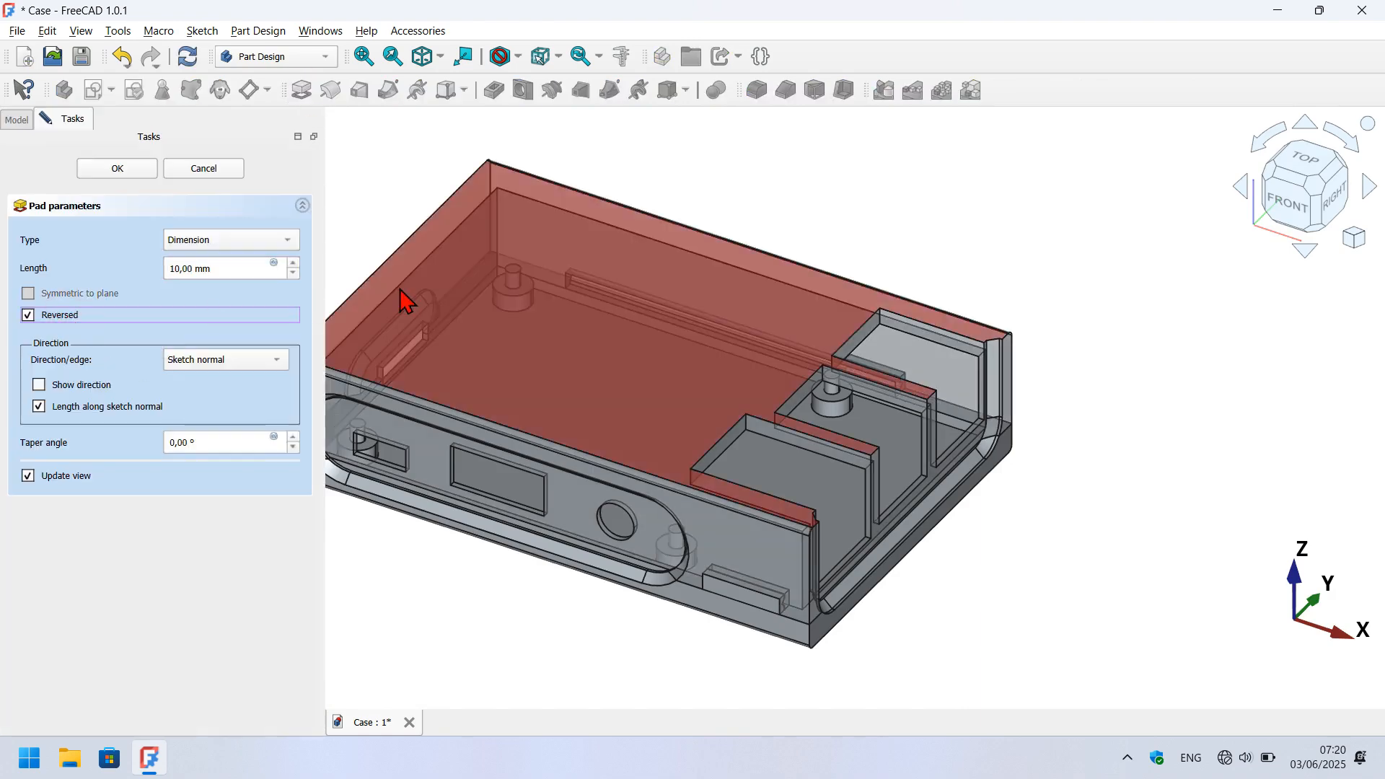
pyautogui.moveTo(235, 268); pyautogui.dragTo(105, 274)
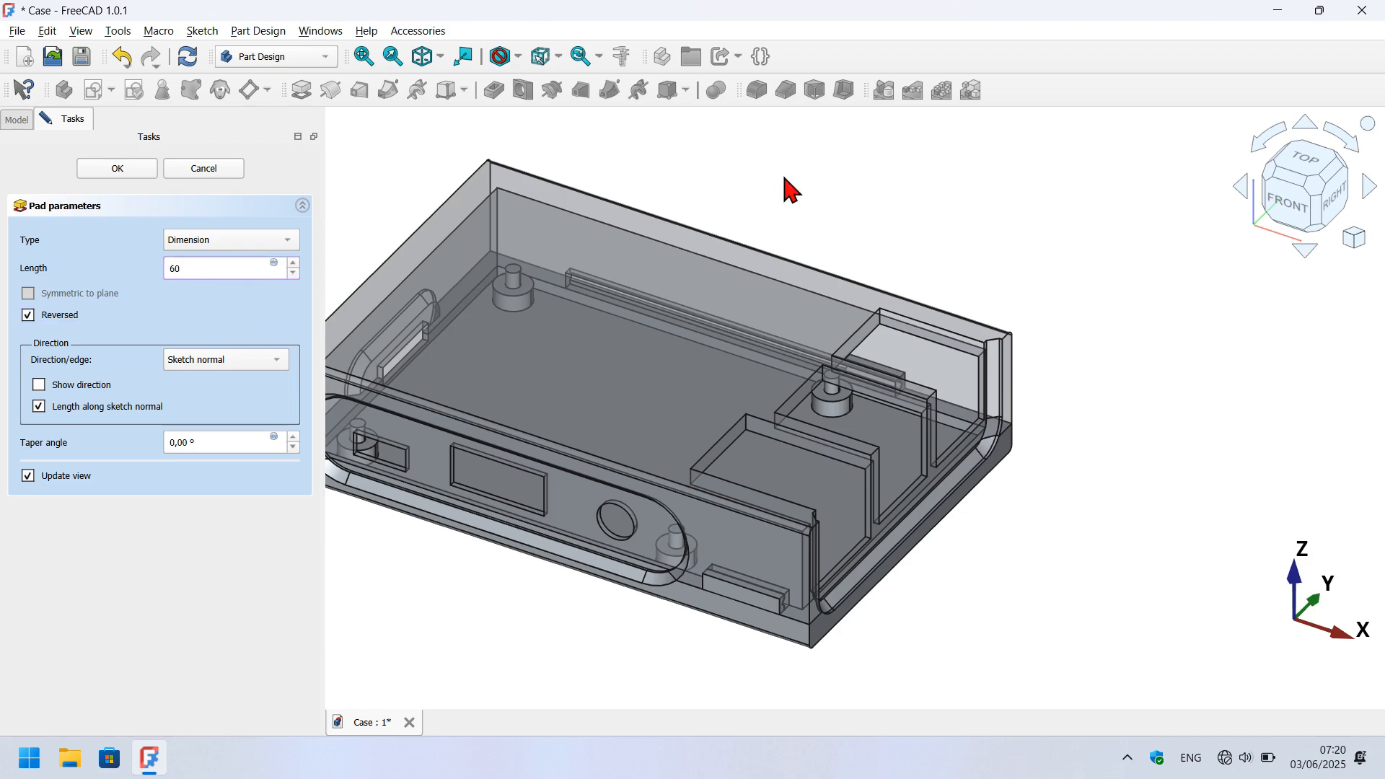
pyautogui.click(120, 168)
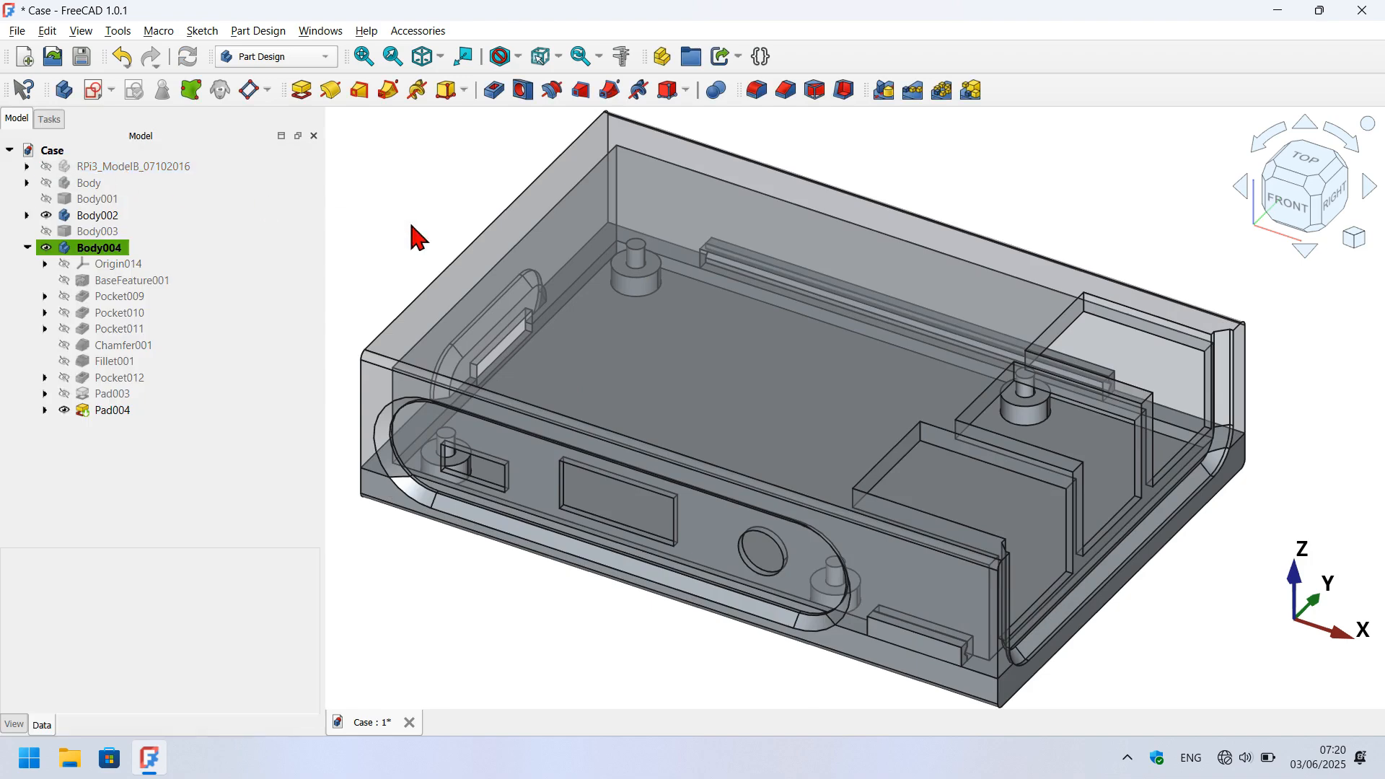
# Hide Body002 and inspect the snap tabs along the long edges of the lower case half.
pyautogui.scroll(-3, 463, 234)
pyautogui.click(653, 319)
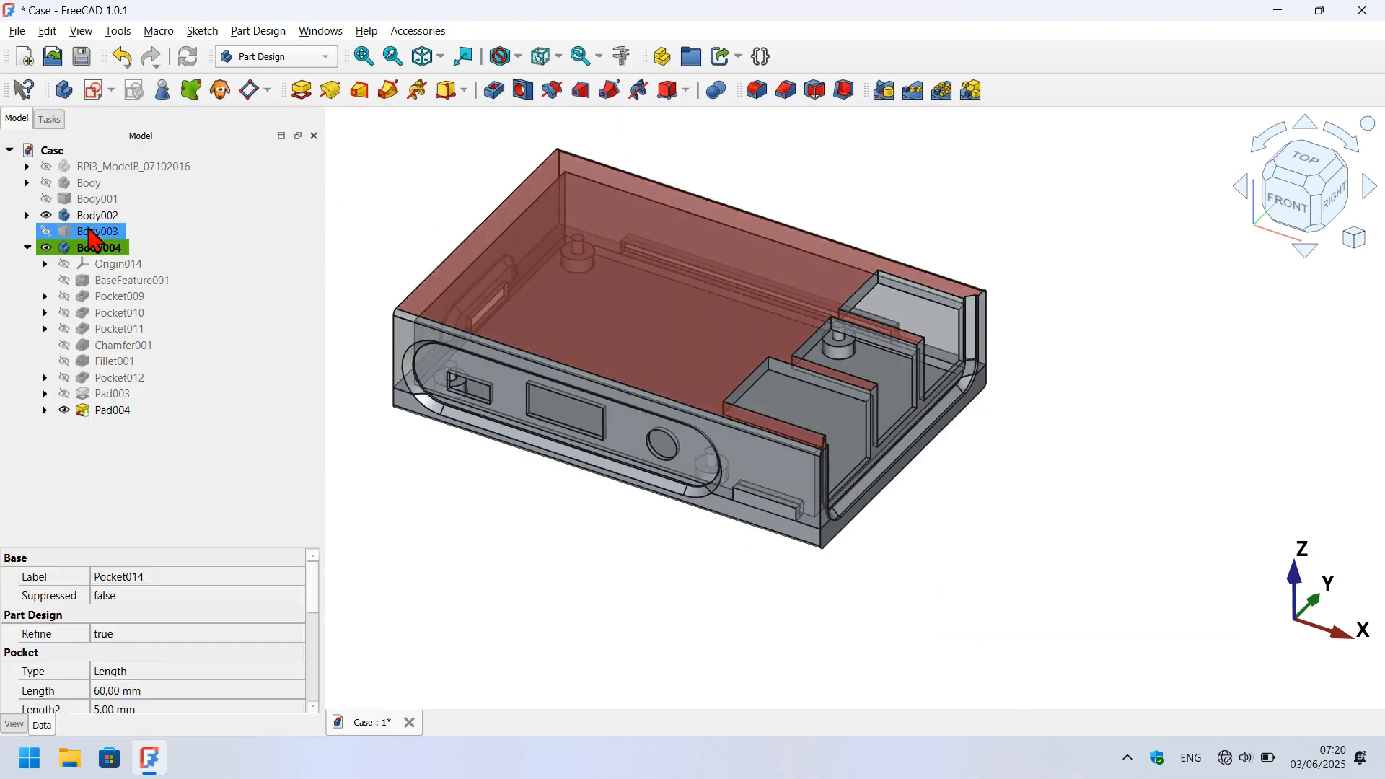
pyautogui.click(48, 216)
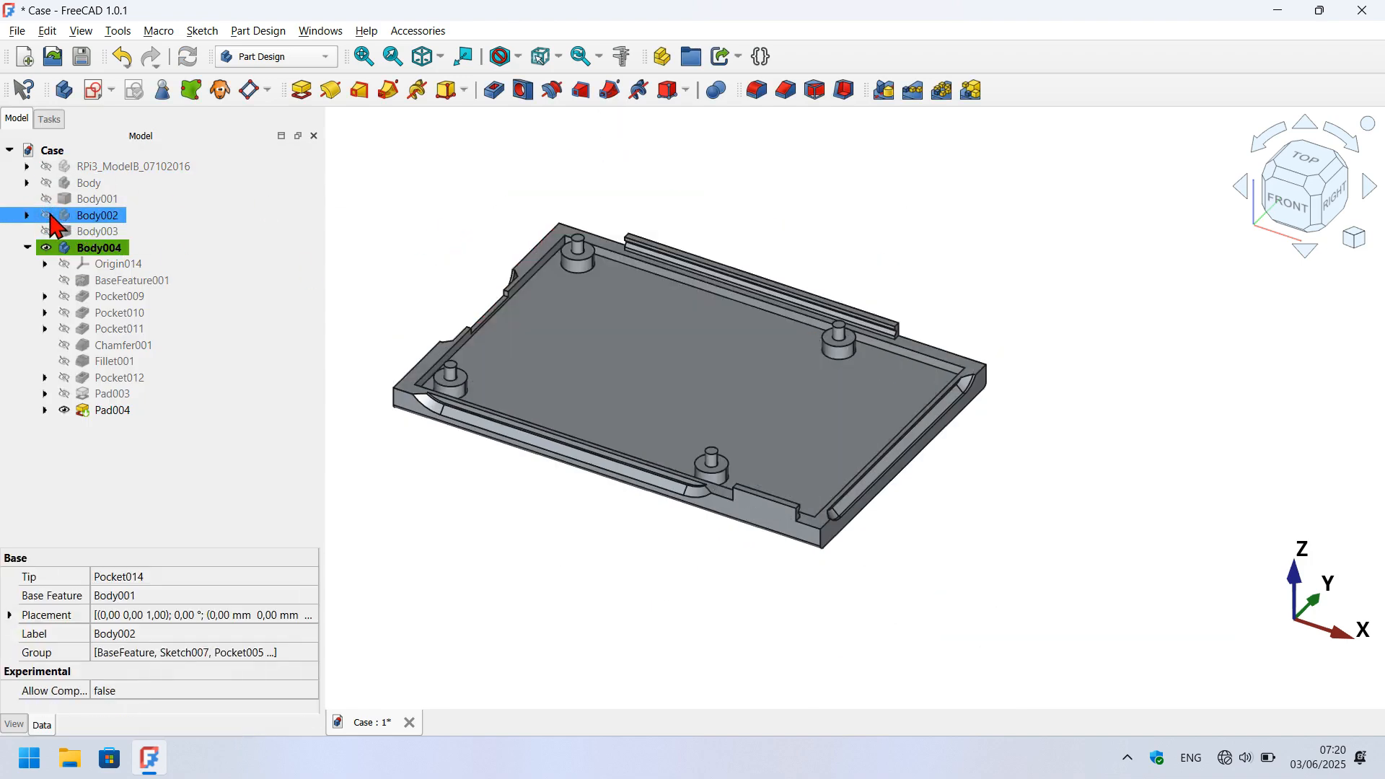
pyautogui.moveTo(853, 264); pyautogui.dragTo(834, 357, button='middle')
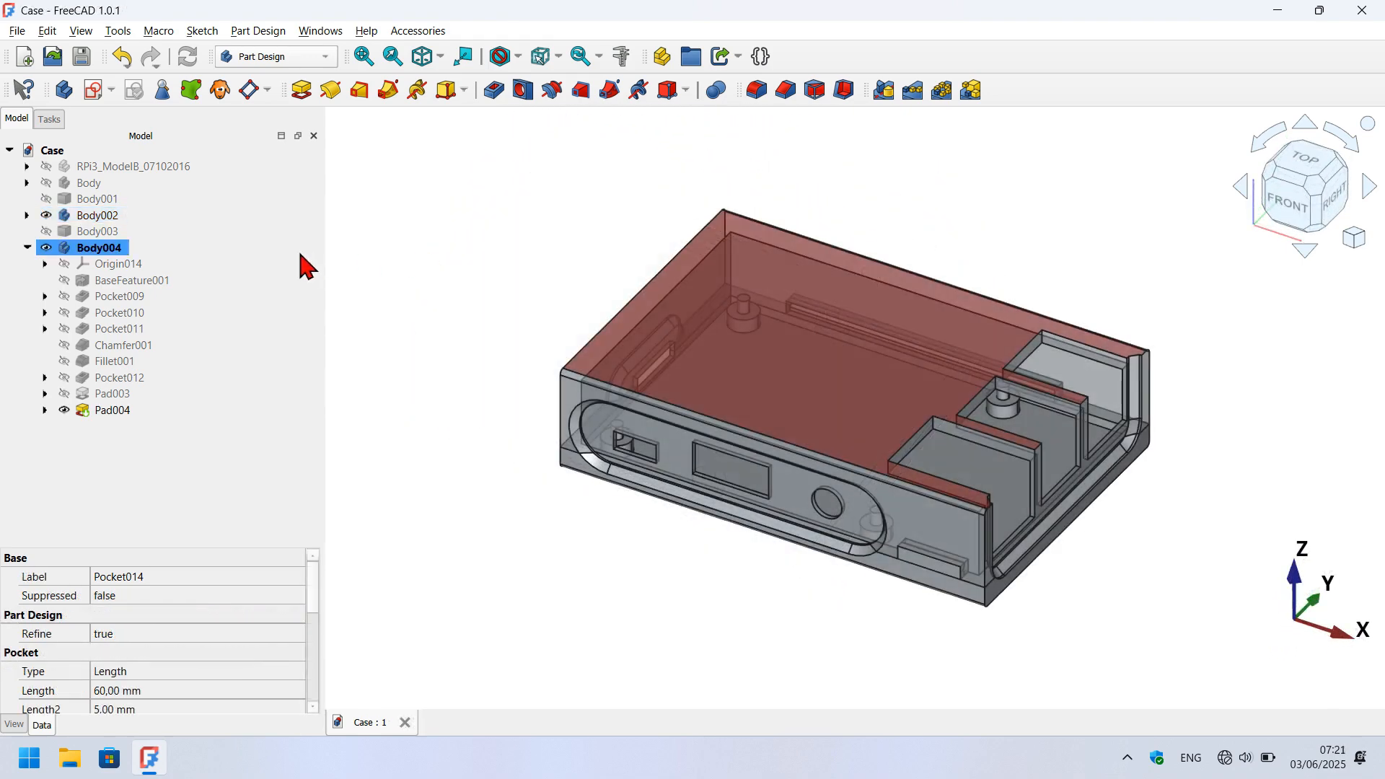
# Toggle the transparency of the upper case half, Body002, so that it ends up opaque.
pyautogui.press('v')
pyautogui.press('t')
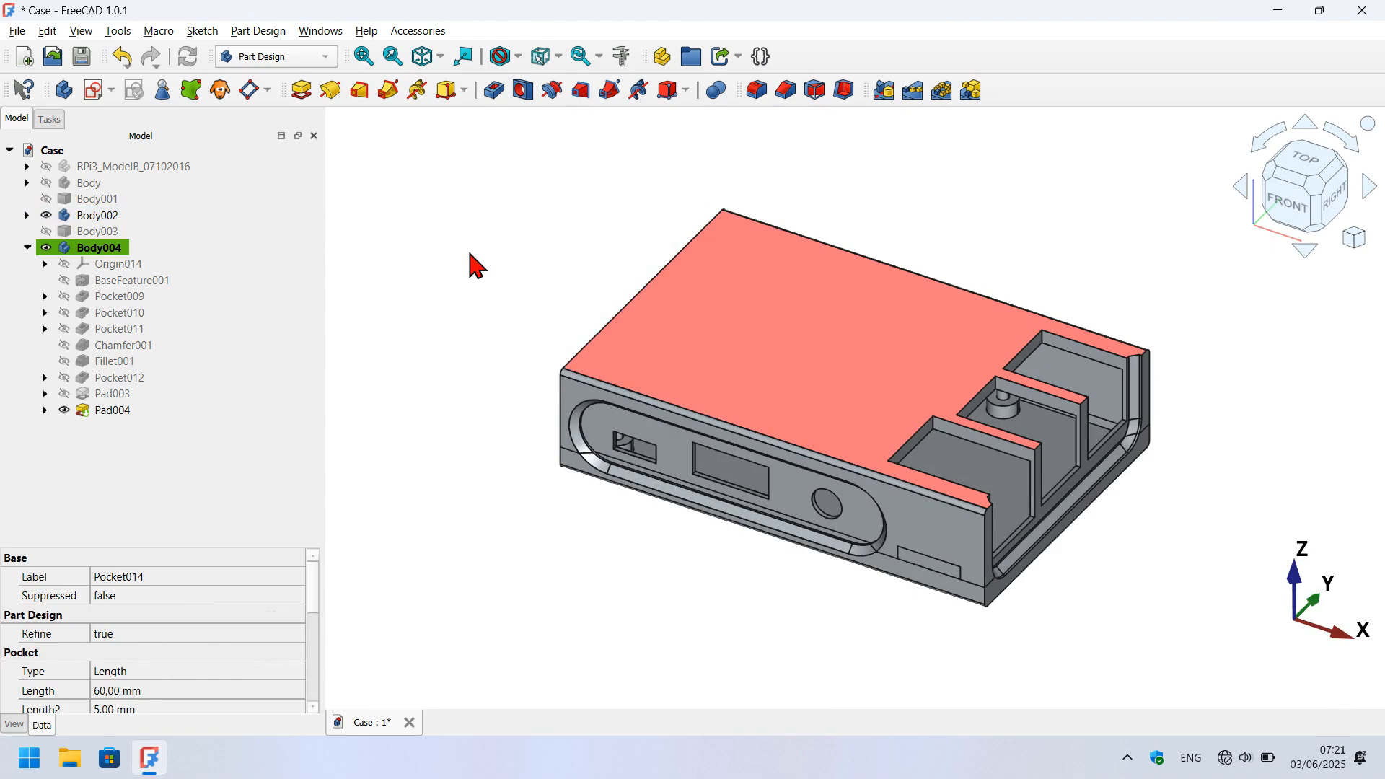
pyautogui.press('v')
pyautogui.press('t')
pyautogui.click(507, 350)
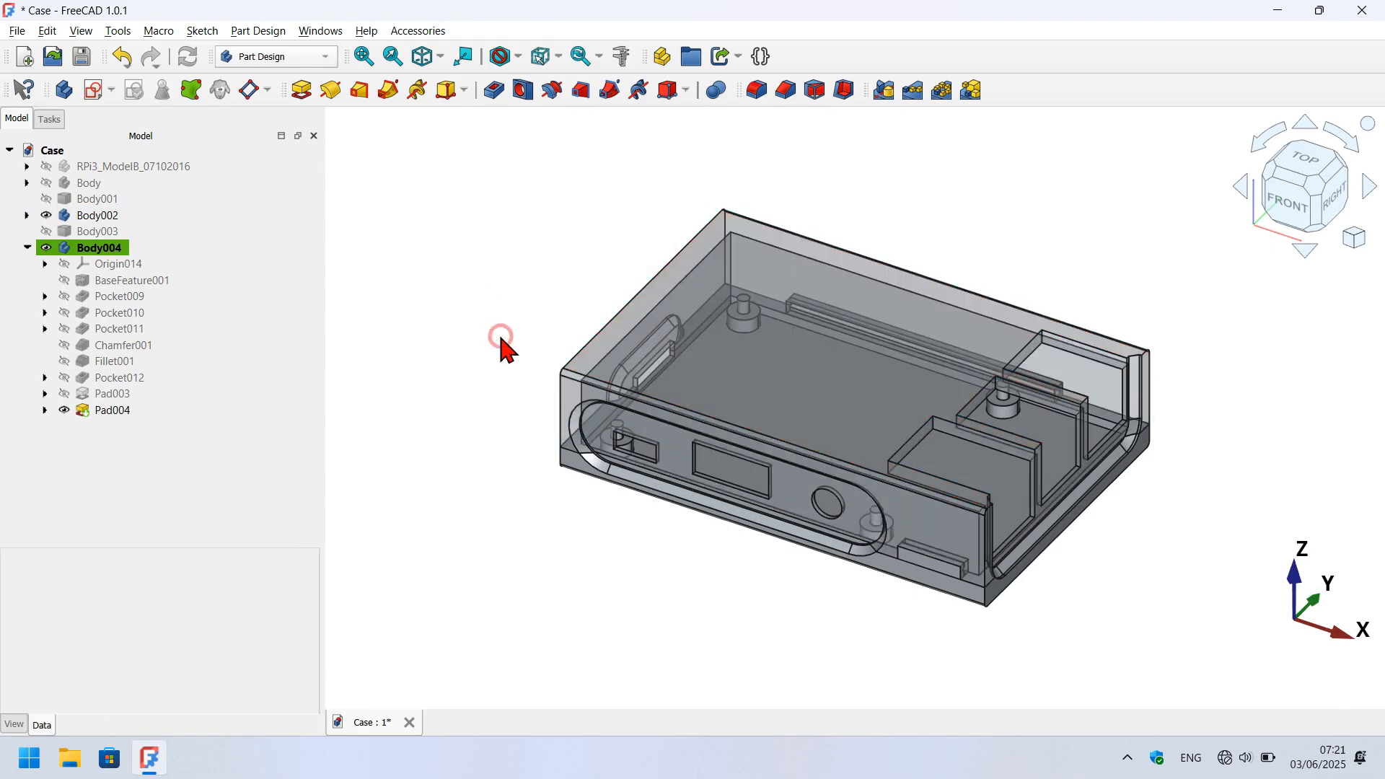
pyautogui.moveTo(695, 579); pyautogui.dragTo(655, 609)
pyautogui.click(815, 320)
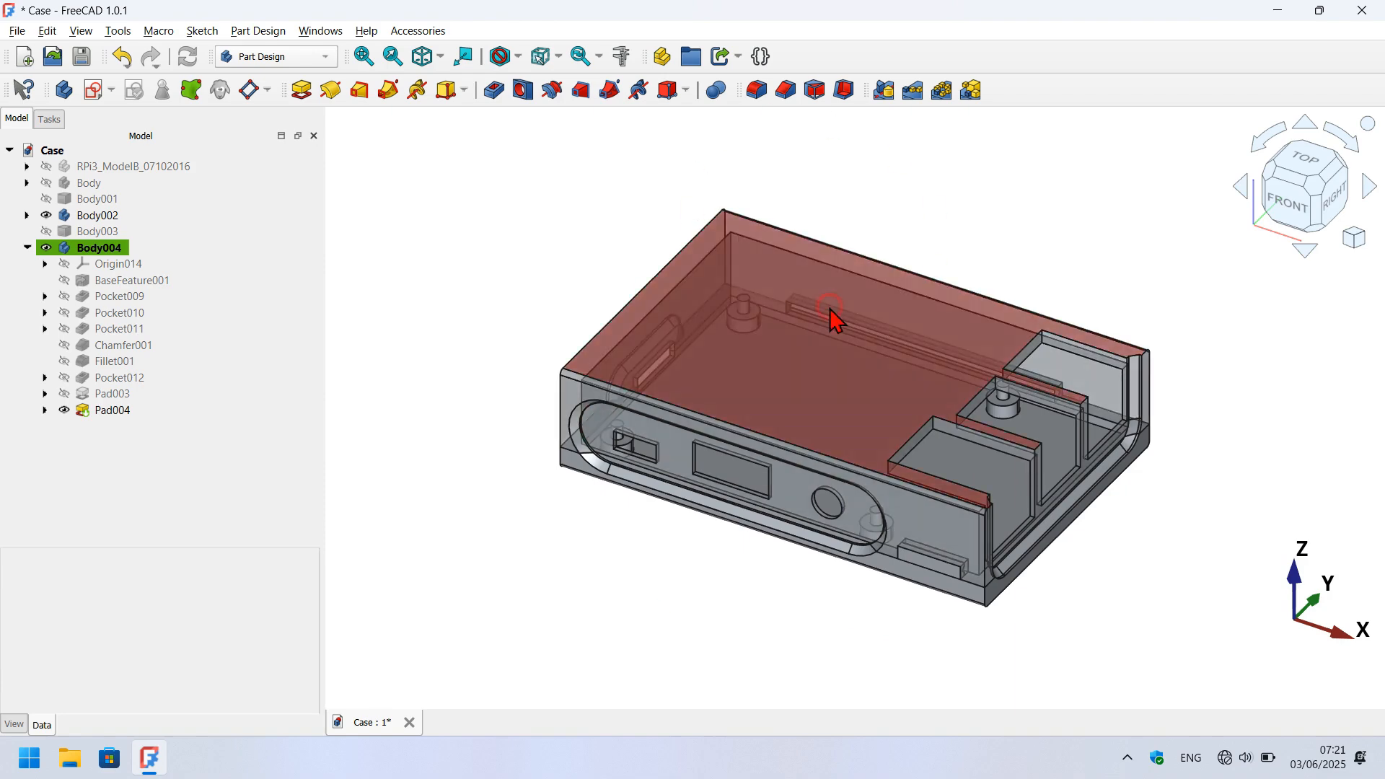
pyautogui.press('v')
pyautogui.press('t')
pyautogui.click(620, 297)
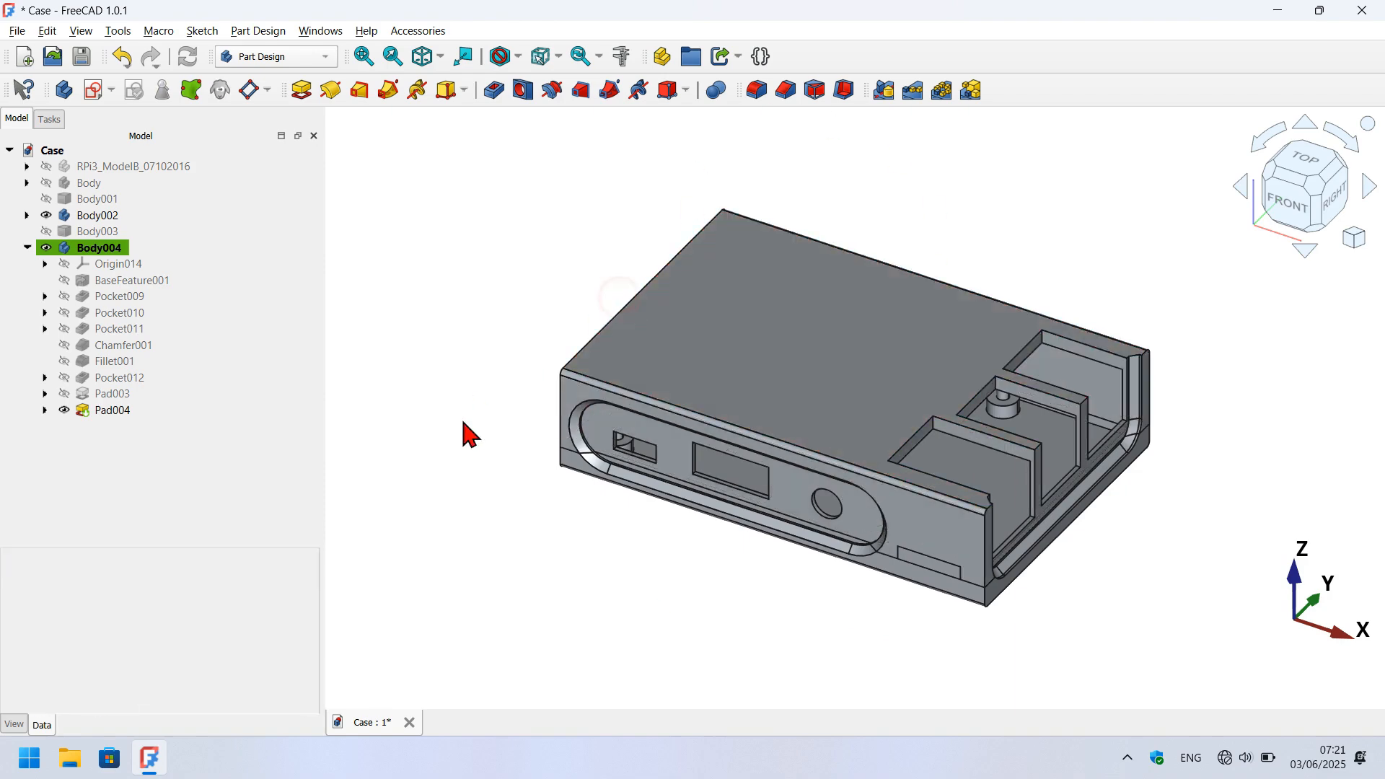
pyautogui.moveTo(649, 554); pyautogui.dragTo(596, 577)
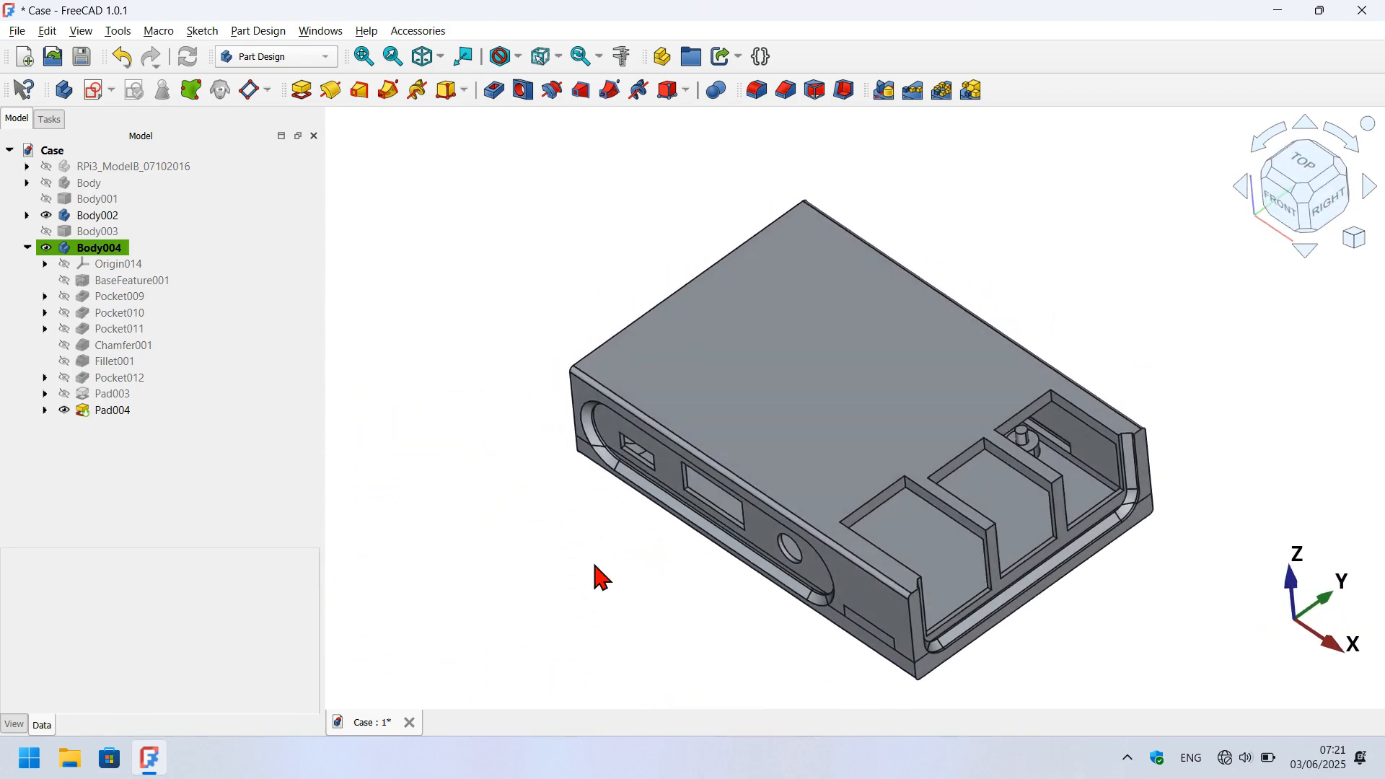
pyautogui.moveTo(1242, 409); pyautogui.dragTo(1208, 423)
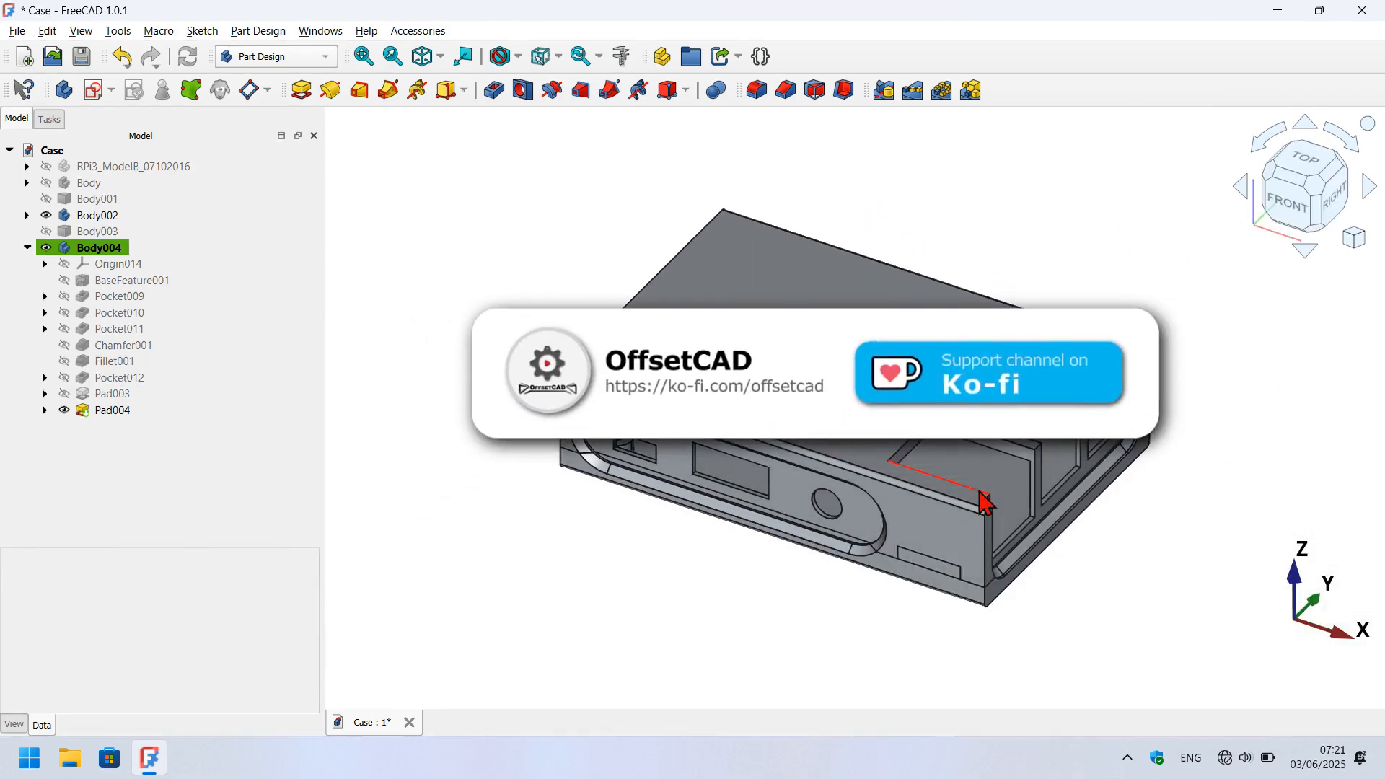
pyautogui.moveTo(503, 447); pyautogui.dragTo(764, 469)
pyautogui.press('0')
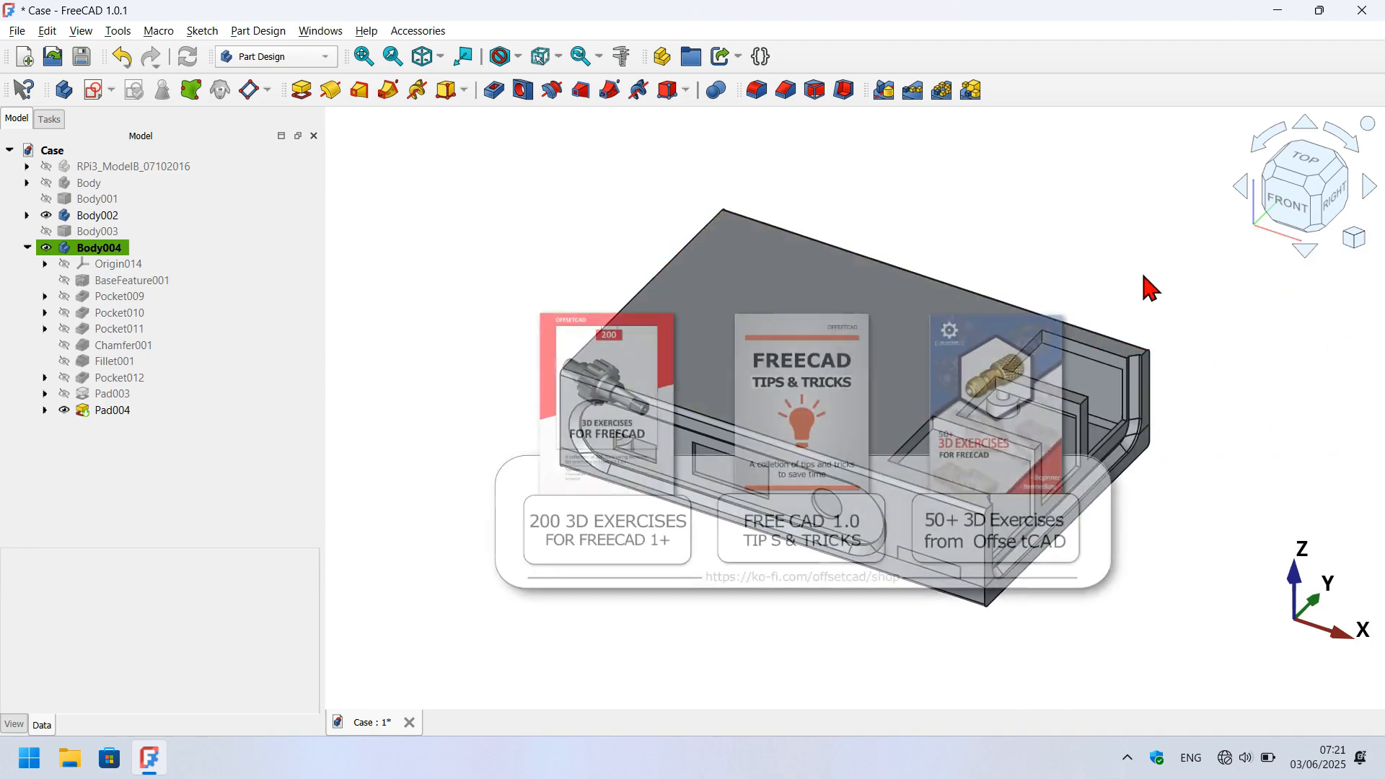
pyautogui.moveTo(1168, 342); pyautogui.dragTo(1195, 357)
pyautogui.press('Home')
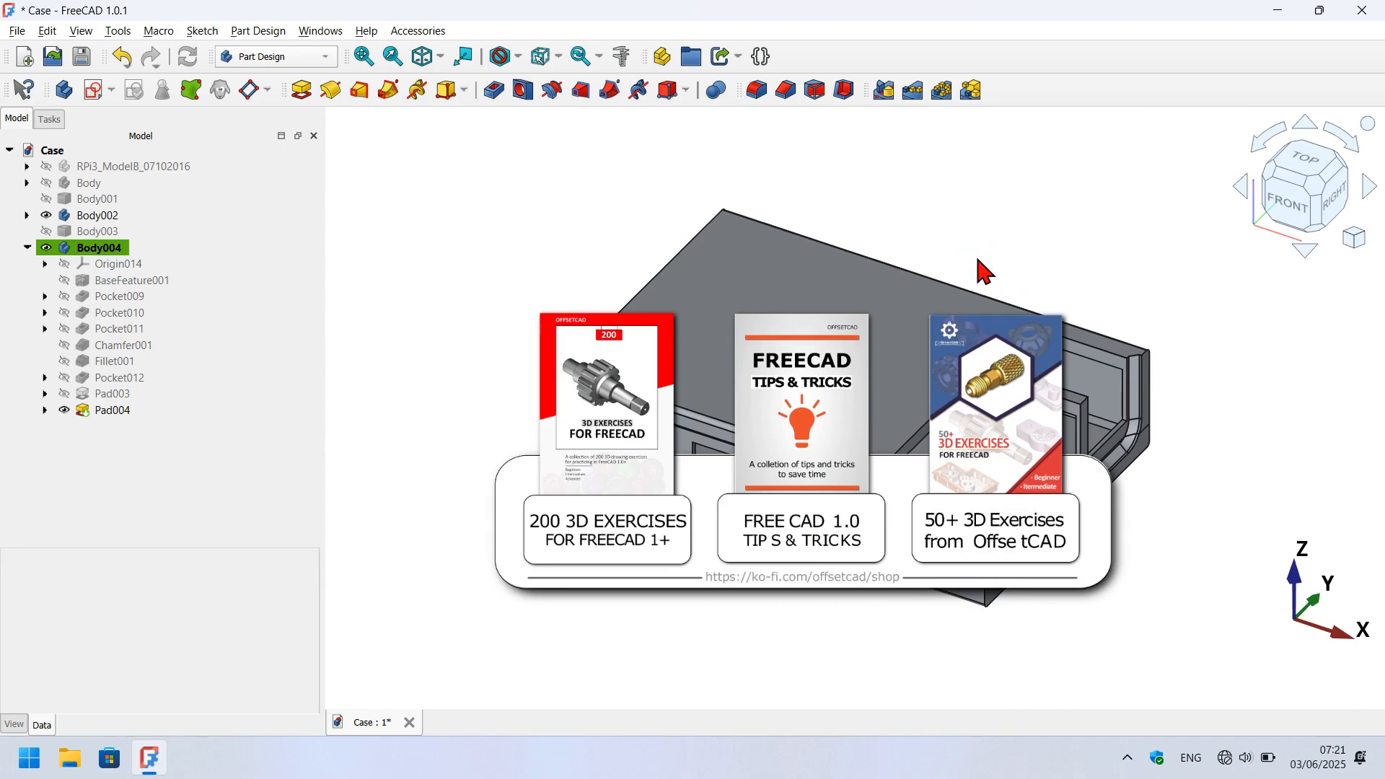
# Deactivate Body004, collapse its feature list and show the RPi3_ModelB_07102016 board inside the case.
pyautogui.click(90, 253)
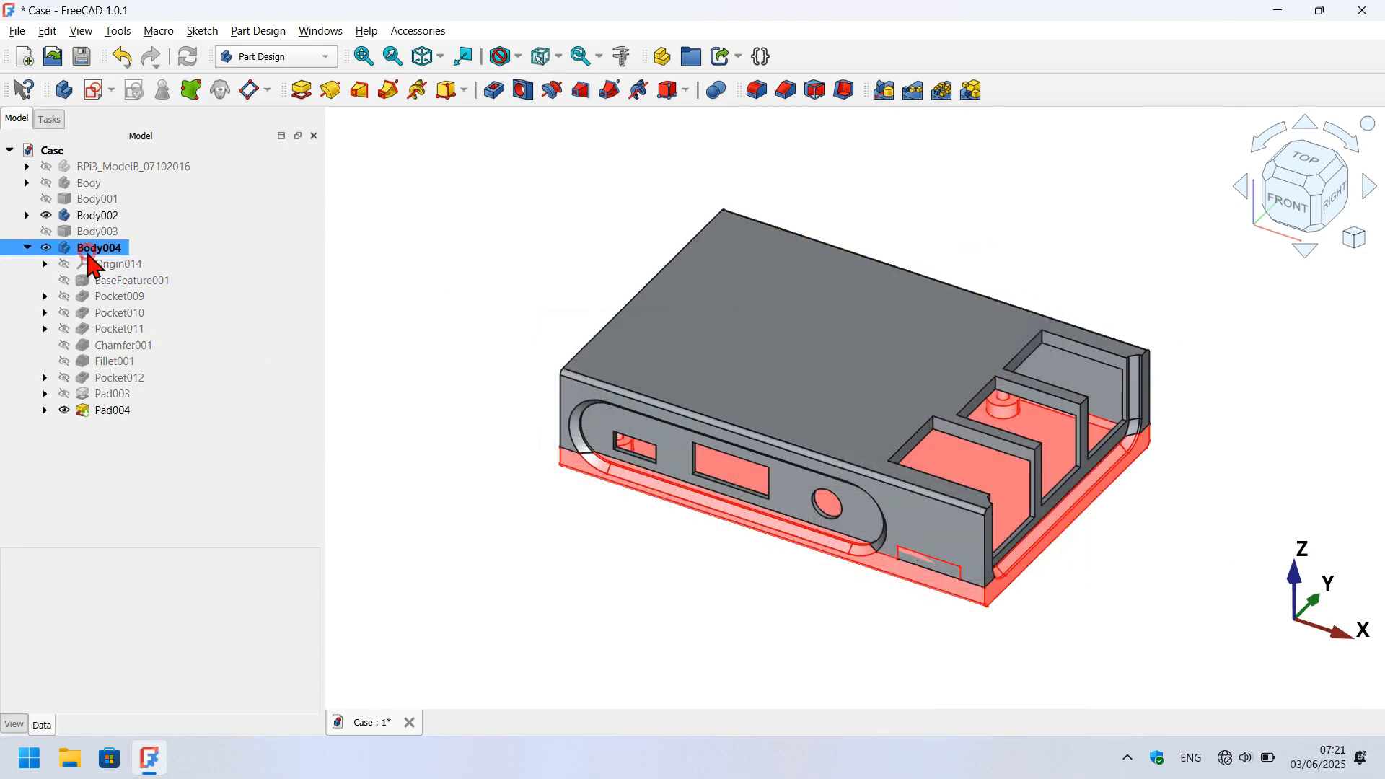
pyautogui.doubleClick(88, 251)
pyautogui.moveTo(48, 246); pyautogui.dragTo(106, 235)
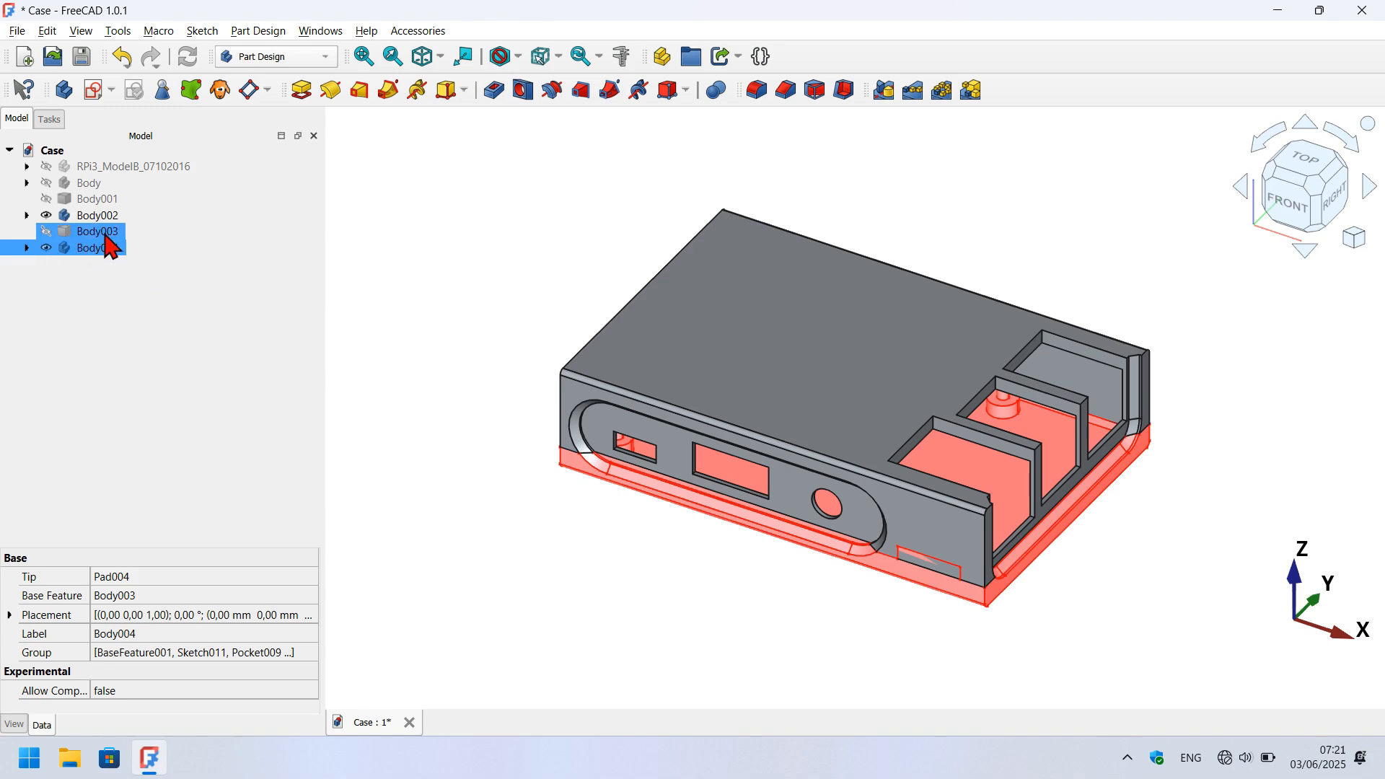
pyautogui.click(441, 204)
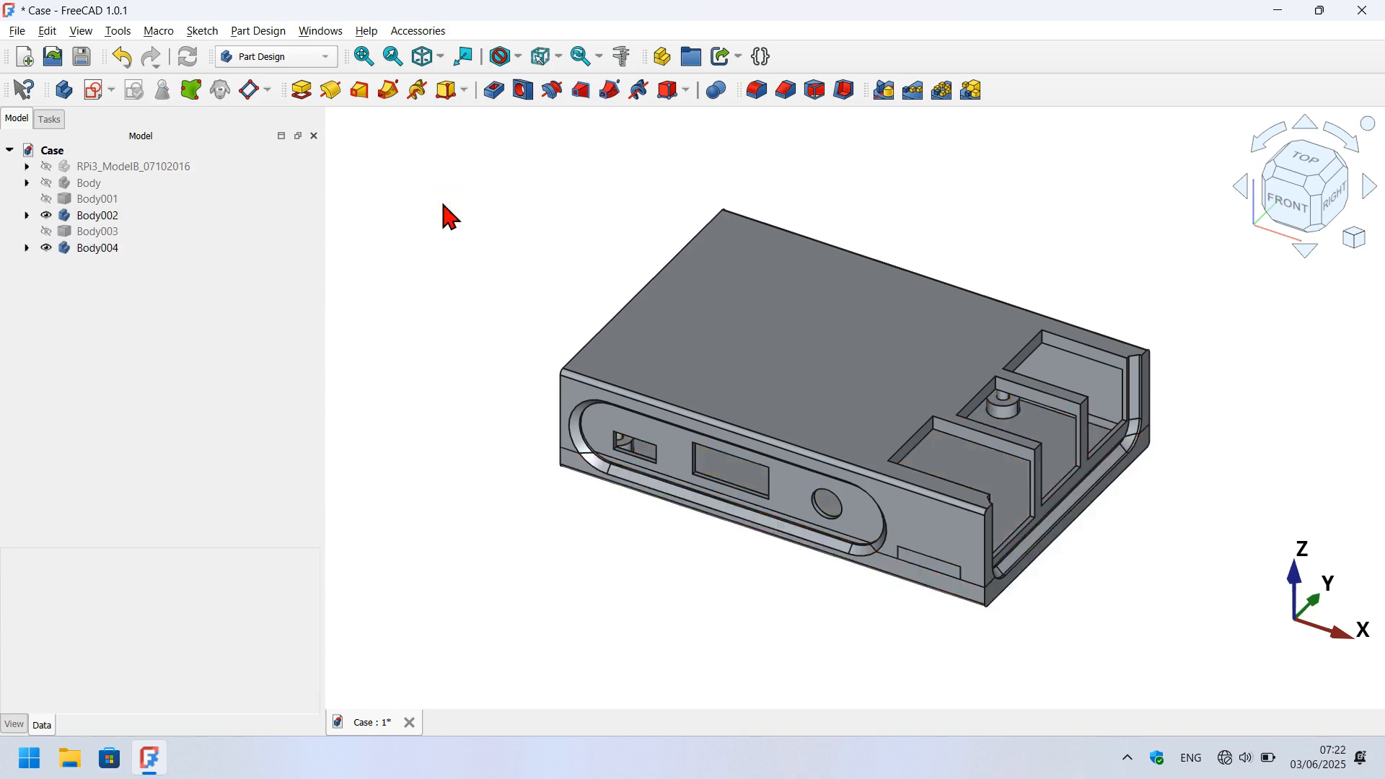
pyautogui.click(85, 166)
pyautogui.press('space')
pyautogui.click(266, 207)
# Set the line width and point size of Body002 and Body004 to 1 in their view properties.
pyautogui.click(97, 215)
pyautogui.keyDown('ctrl'); pyautogui.click(98, 247); pyautogui.keyUp('ctrl')
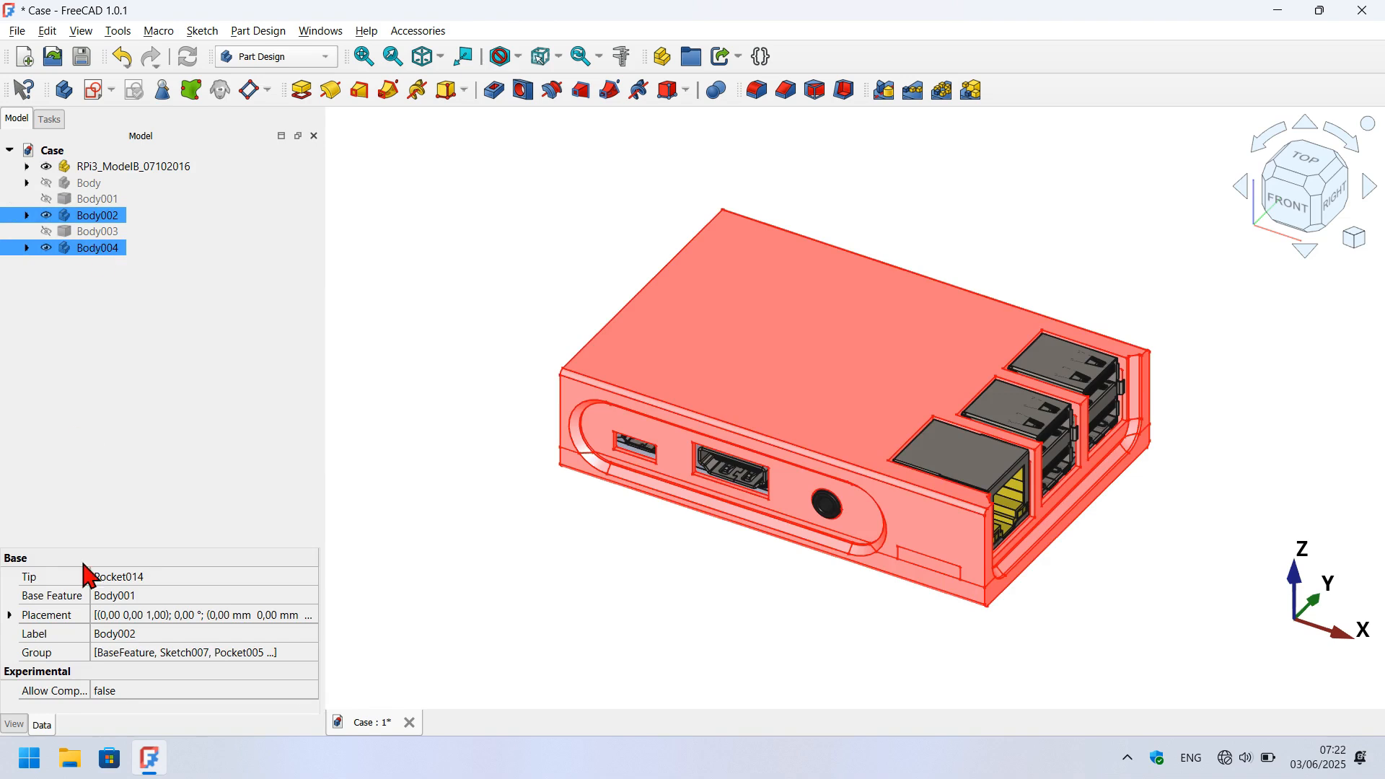
pyautogui.click(14, 724)
pyautogui.keyDown('ctrl'); pyautogui.click(134, 168); pyautogui.keyUp('ctrl')
pyautogui.moveTo(137, 548); pyautogui.dragTo(137, 389)
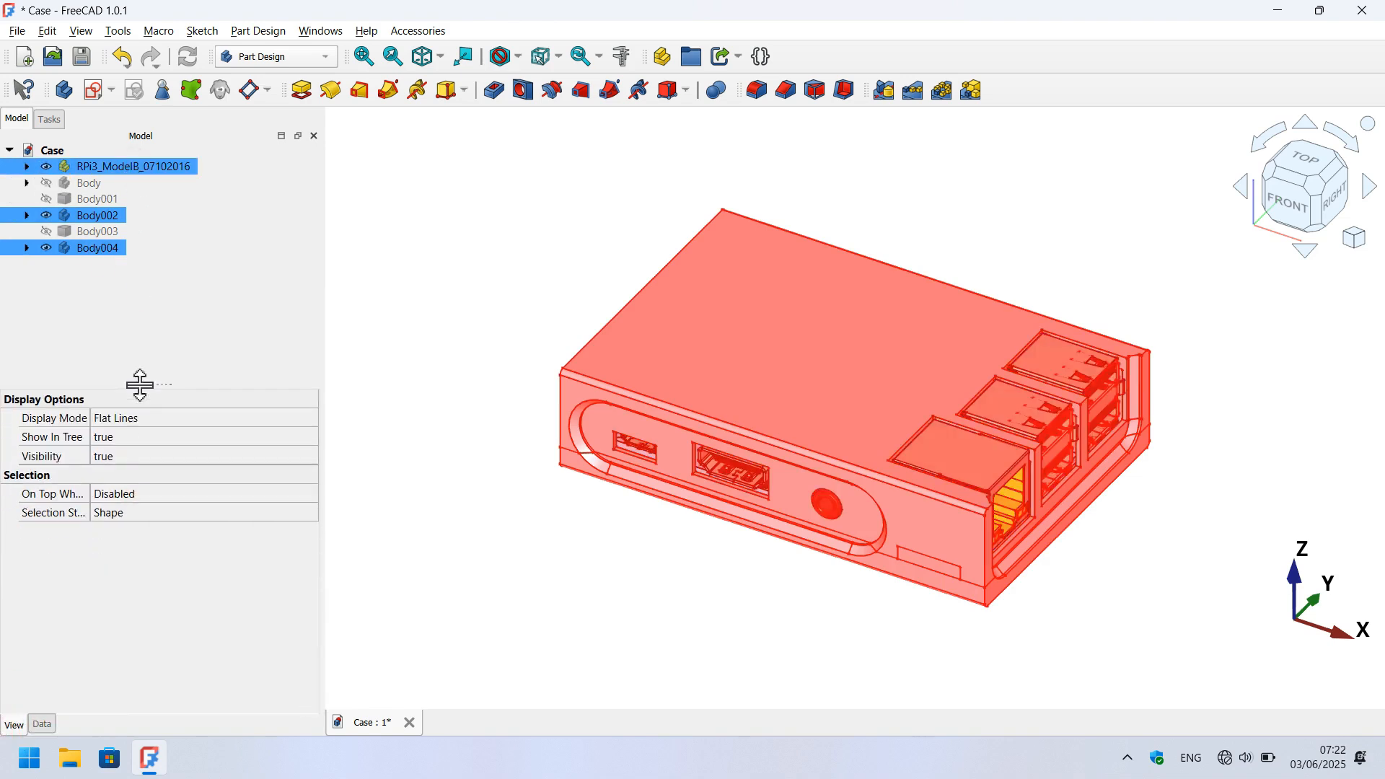
pyautogui.keyDown('ctrl'); pyautogui.click(163, 173); pyautogui.keyUp('ctrl')
pyautogui.click(210, 652)
pyautogui.click(231, 698)
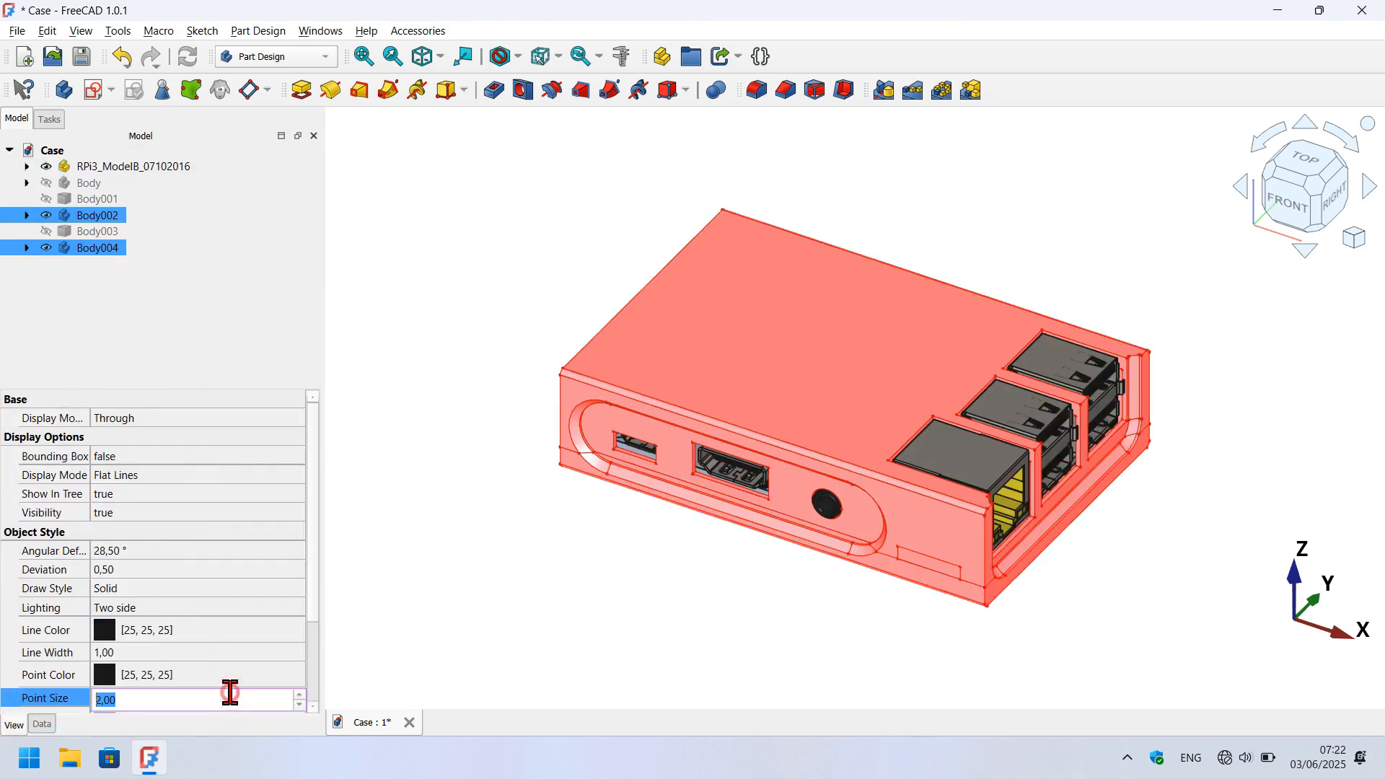
# Open the appearance settings for Body002 and Body004 together and assign the Aluminum material.
pyautogui.rightClick(96, 216)
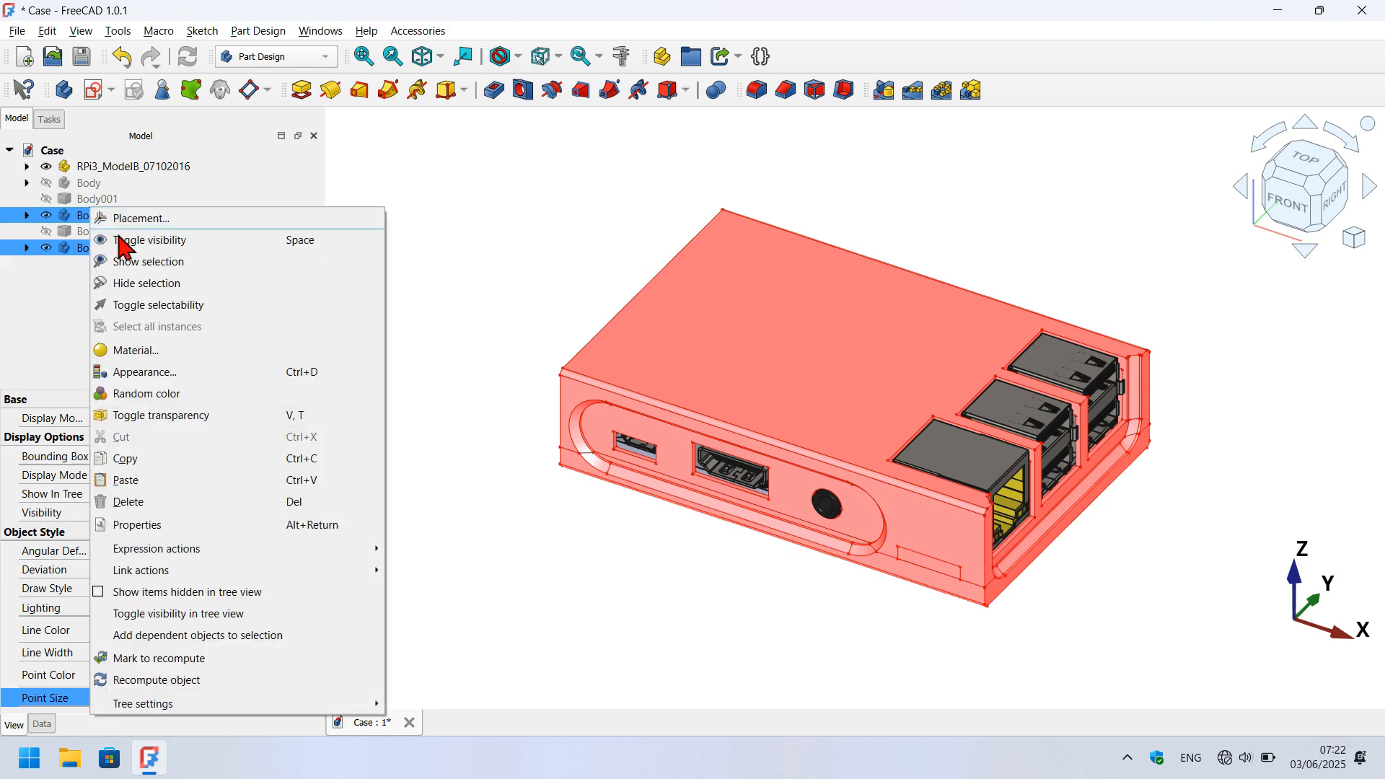
pyautogui.click(179, 377)
pyautogui.click(199, 333)
pyautogui.scroll(10, 207, 364)
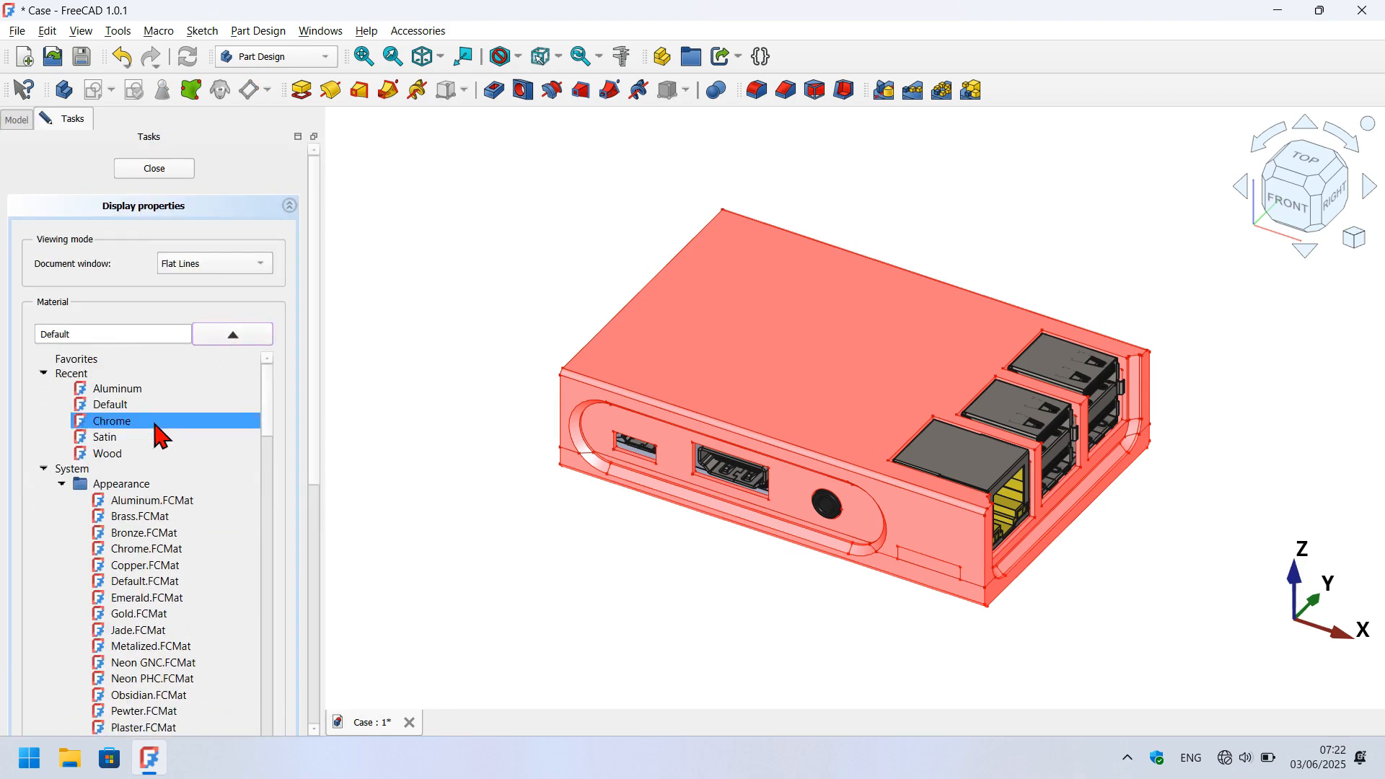
pyautogui.click(130, 390)
# Customize the material of both case halves with a red diffuse color (195, 0, 0) and close the appearance settings.
pyautogui.click(260, 375)
pyautogui.moveTo(670, 230); pyautogui.dragTo(404, 207)
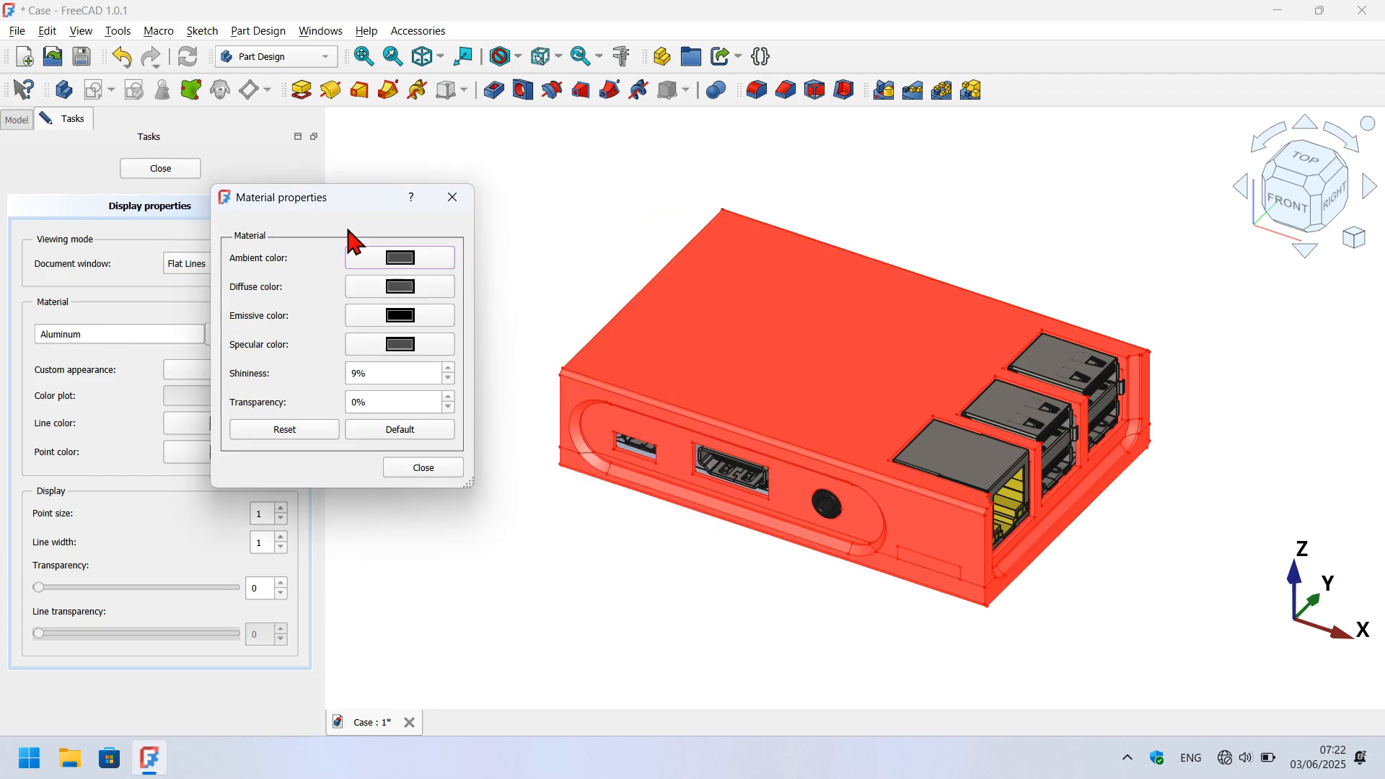
pyautogui.click(422, 294)
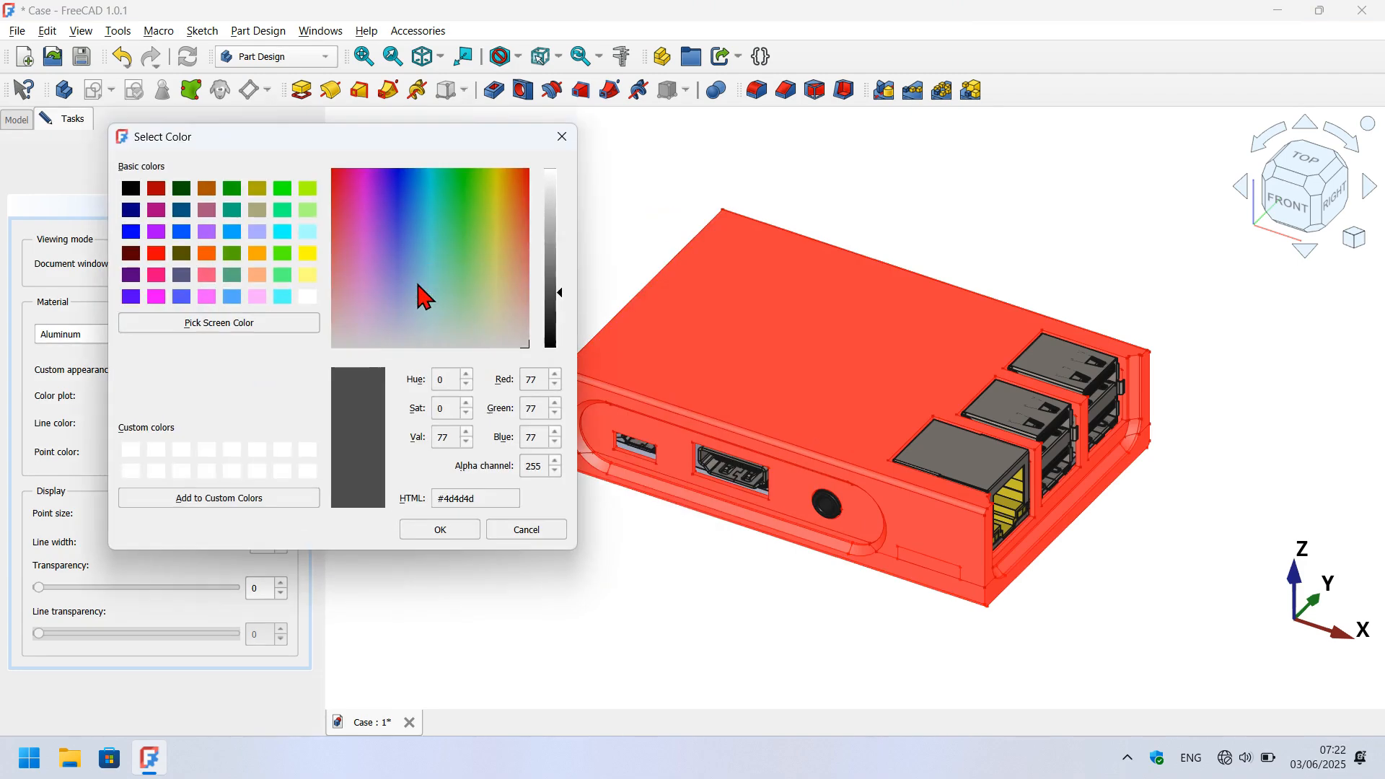
pyautogui.click(157, 254)
pyautogui.click(551, 211)
pyautogui.click(429, 529)
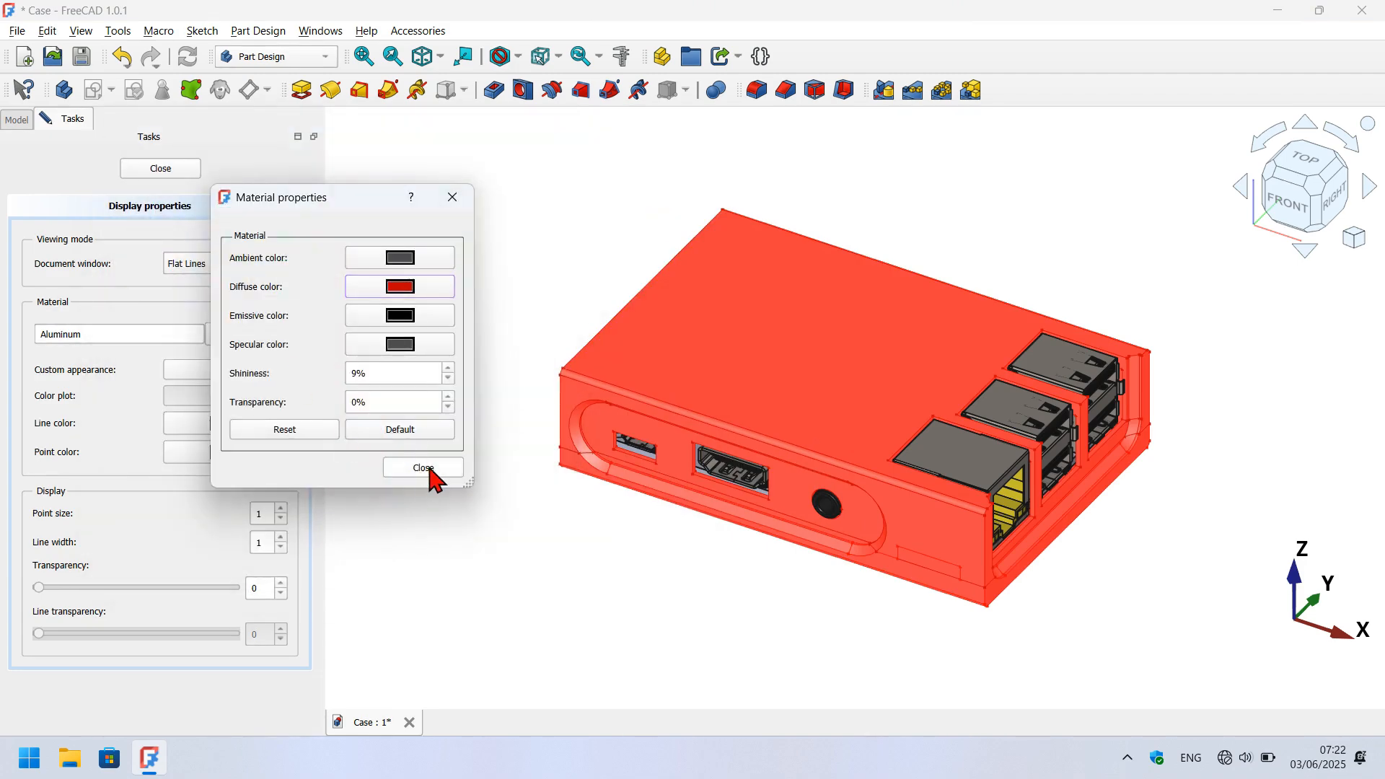
pyautogui.click(433, 469)
pyautogui.click(172, 171)
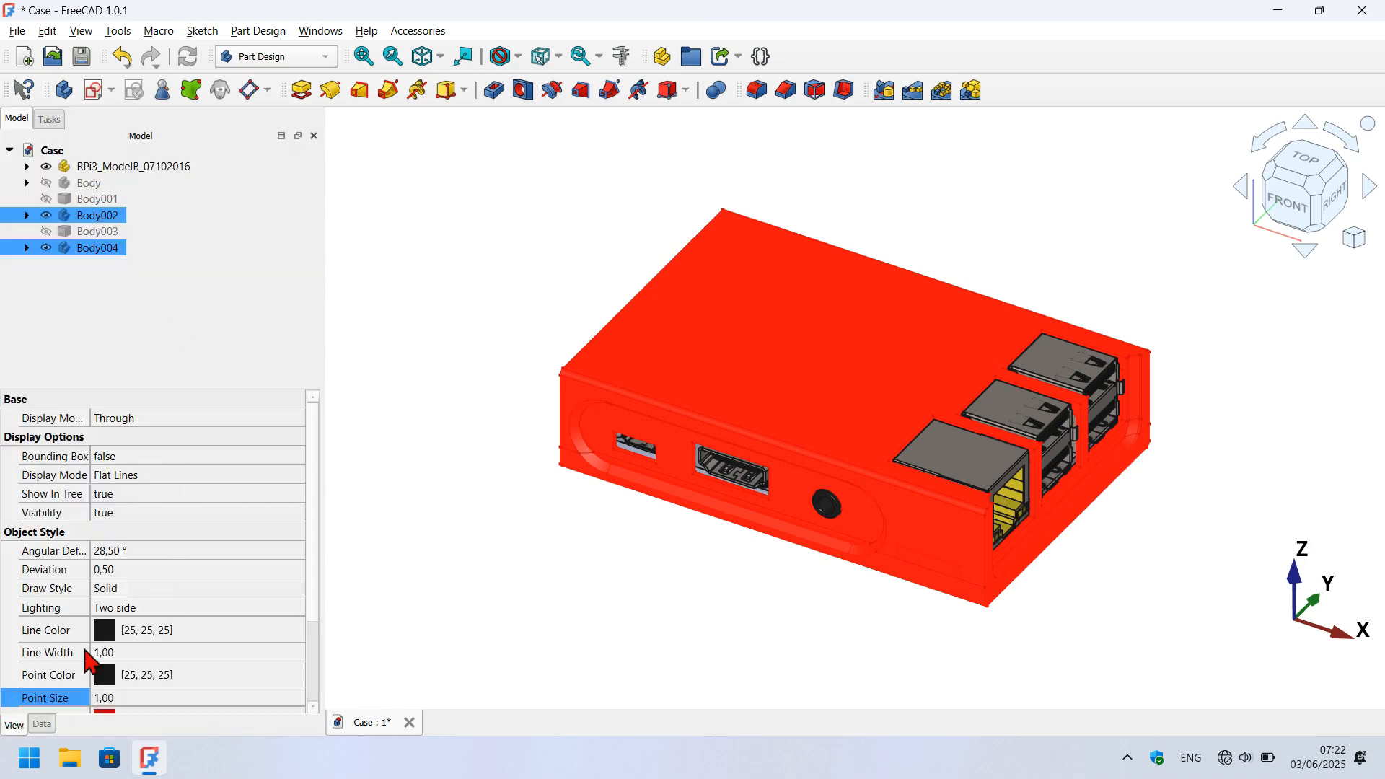
# Change the selection style of Body002 and Body004 to BoundBox and clear the selection.
pyautogui.scroll(-3, 176, 566)
pyautogui.click(266, 711)
pyautogui.click(266, 710)
pyautogui.click(262, 729)
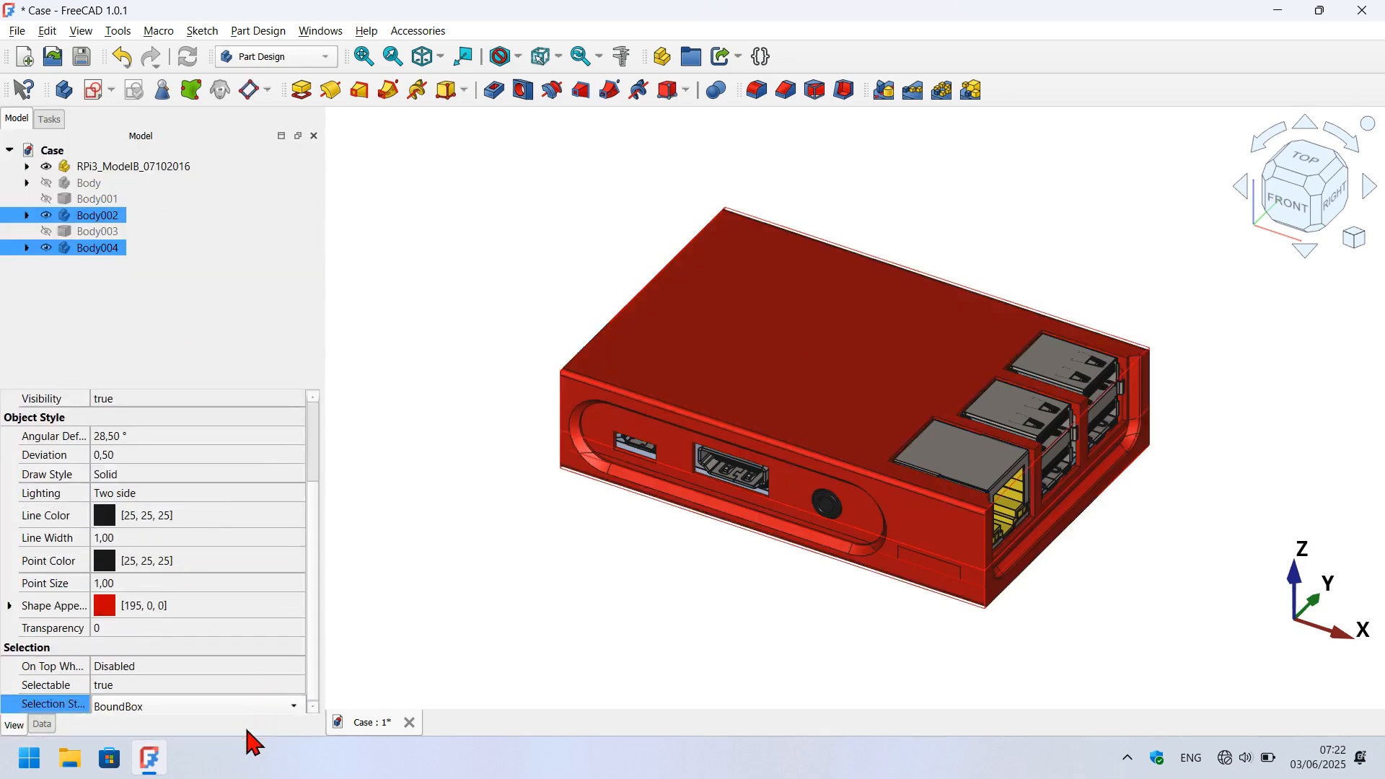
pyautogui.click(533, 573)
# Look over the red case from several angles, restore the home view and switch the draw style to Shaded.
pyautogui.scroll(2, 1005, 309)
pyautogui.moveTo(1154, 269); pyautogui.dragTo(461, 171, button='middle')
pyautogui.scroll(6, 455, 158)
pyautogui.moveTo(902, 230); pyautogui.dragTo(723, 268, button='middle')
pyautogui.press('Home')
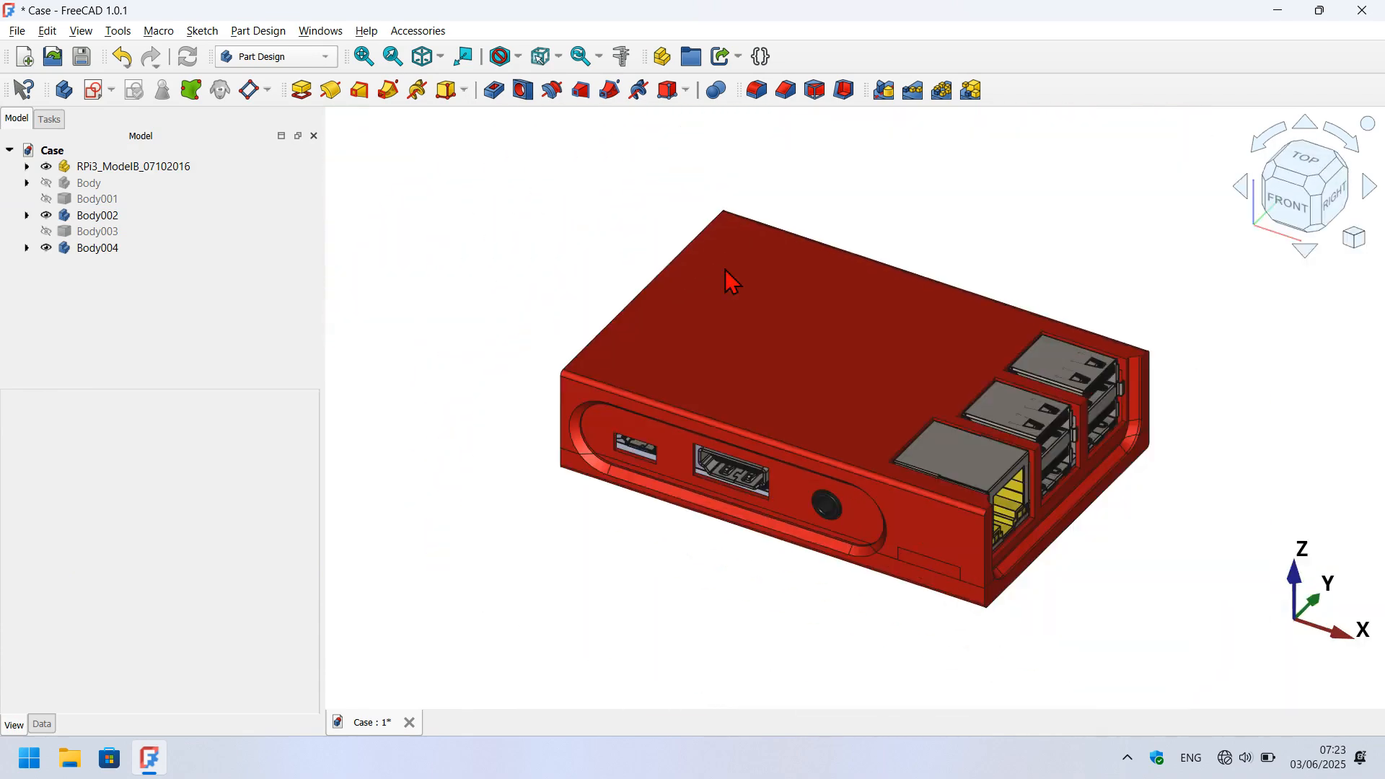
pyautogui.click(516, 56)
pyautogui.click(539, 185)
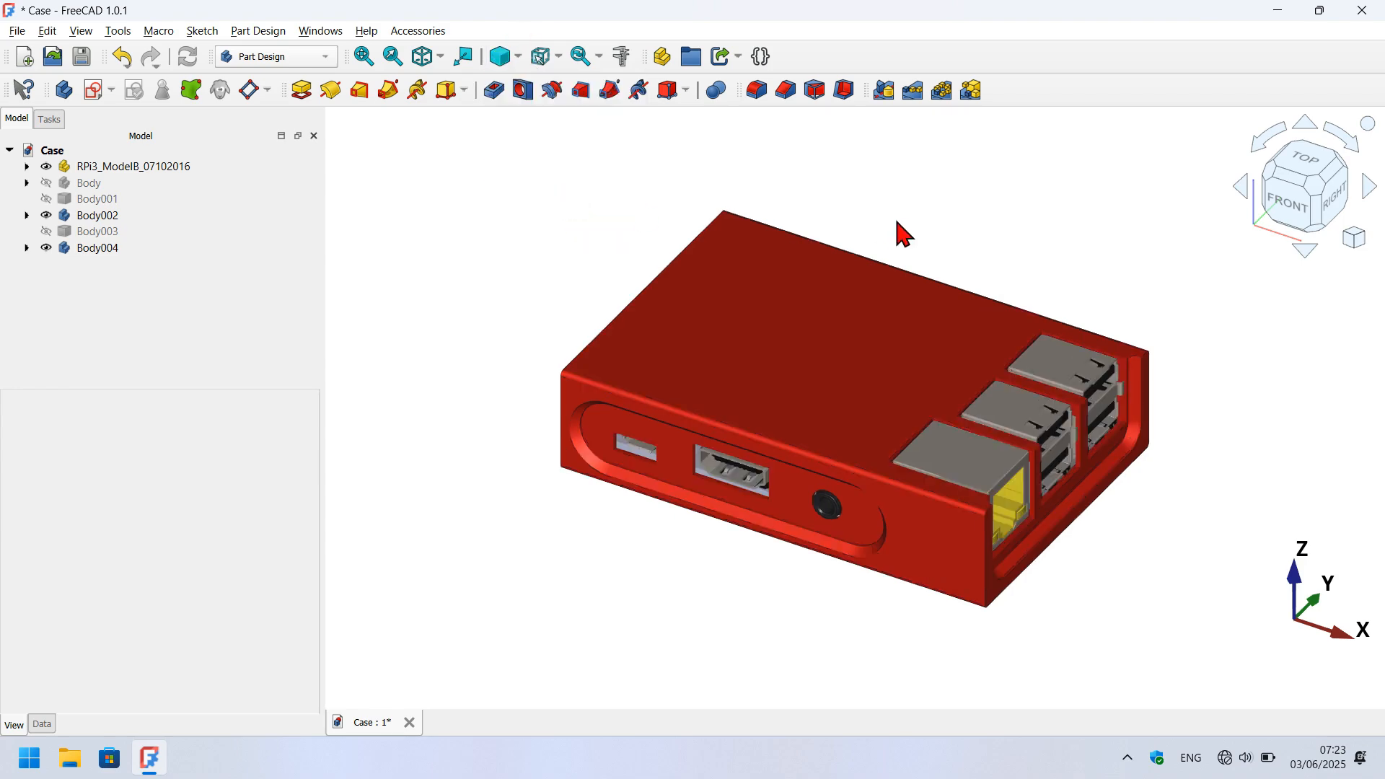
# Create a new part and move Body, Body001, Body002, Body003 and Body004 into it.
pyautogui.scroll(2, 1226, 404)
pyautogui.moveTo(1213, 395)
pyautogui.mouseDown(button='middle')
pyautogui.moveTo(1053, 451)
pyautogui.moveTo(1220, 412)
pyautogui.mouseUp(button='middle')
pyautogui.moveTo(570, 490); pyautogui.dragTo(1089, 353, button='middle')
pyautogui.click(662, 56)
pyautogui.click(85, 184)
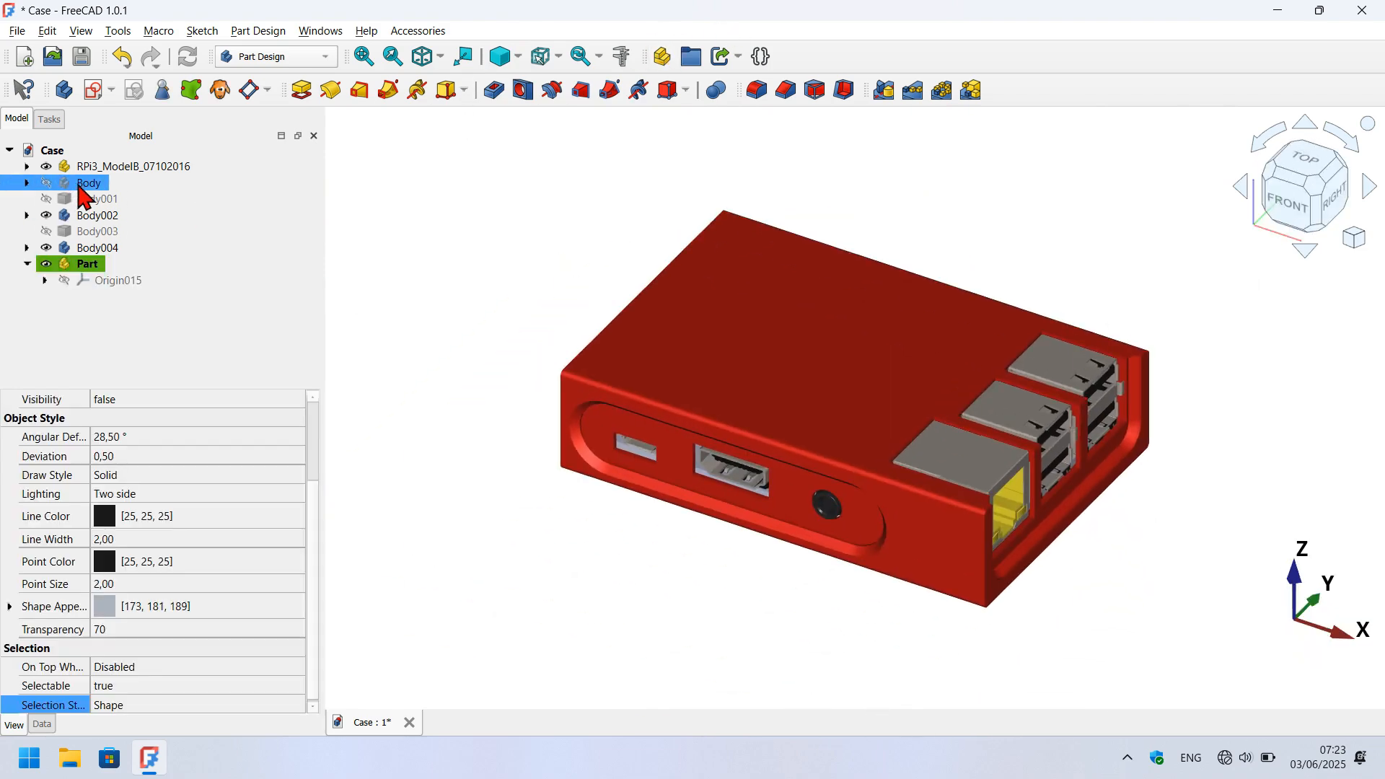
pyautogui.keyDown('shift'); pyautogui.click(97, 248); pyautogui.keyUp('shift')
pyautogui.moveTo(110, 253); pyautogui.dragTo(149, 275)
pyautogui.moveTo(148, 274); pyautogui.dragTo(144, 265)
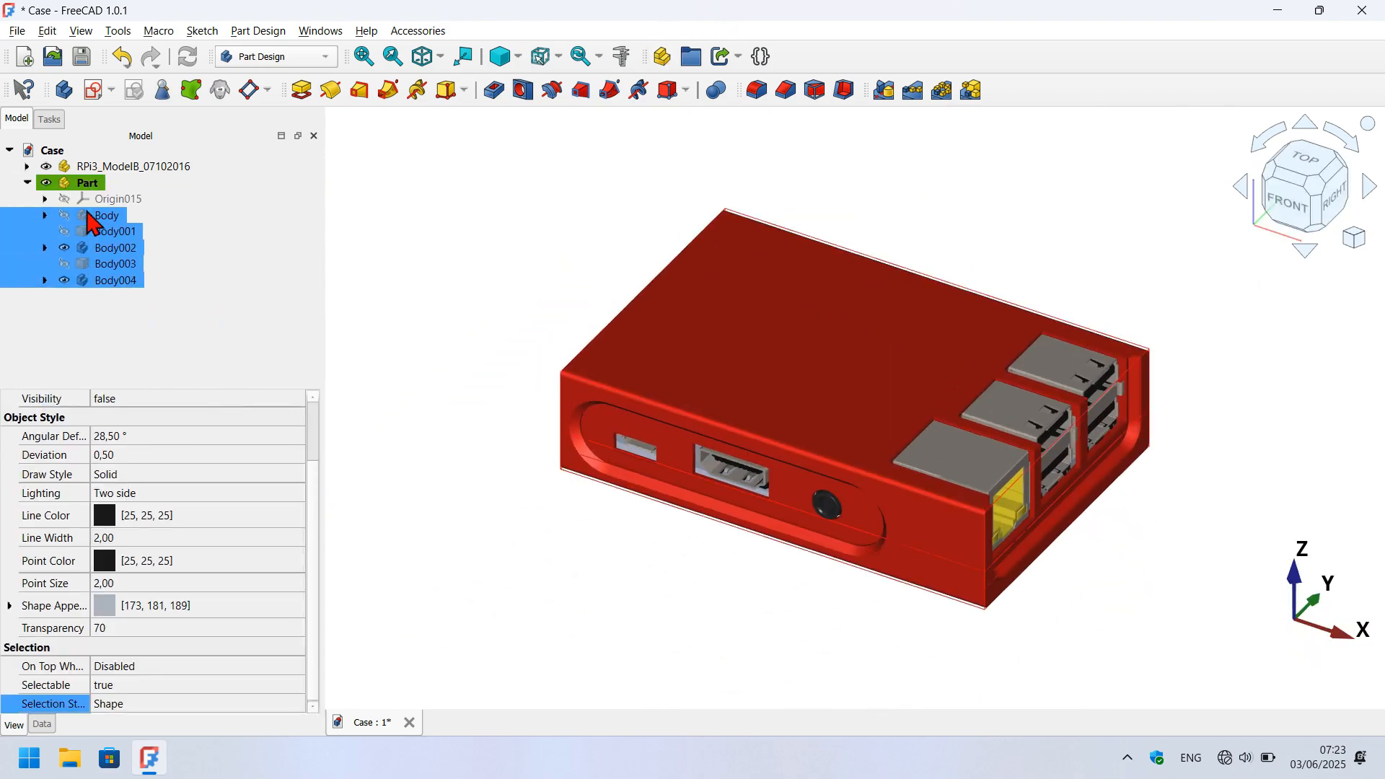
# Rename the new part as Case and deactivate it.
pyautogui.click(88, 185)
pyautogui.click(540, 226)
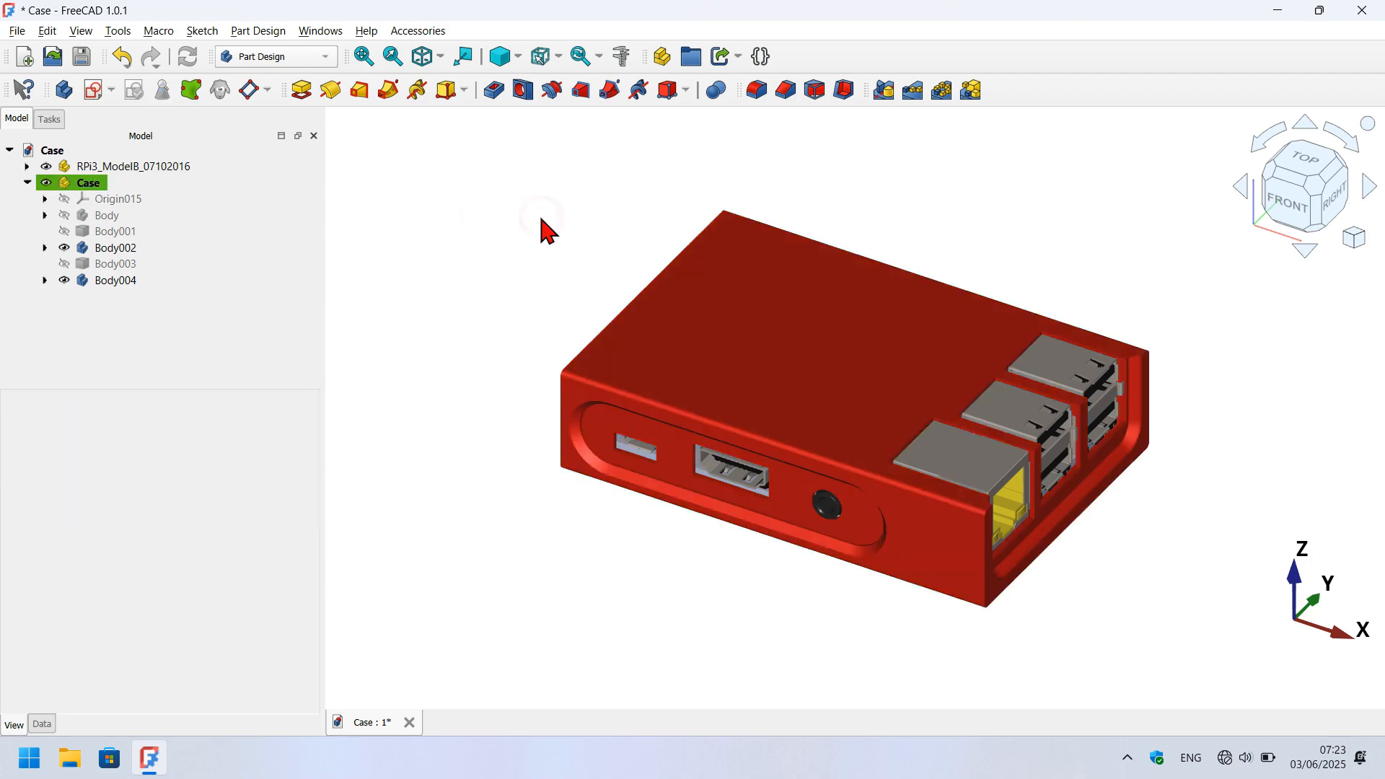
pyautogui.doubleClick(86, 185)
pyautogui.click(522, 208)
# Inspect the assembled case from the rear and other sides, and return to the home view.
pyautogui.moveTo(996, 255); pyautogui.dragTo(484, 479, button='middle')
pyautogui.click(1278, 208)
pyautogui.click(1340, 193)
pyautogui.click(1339, 193)
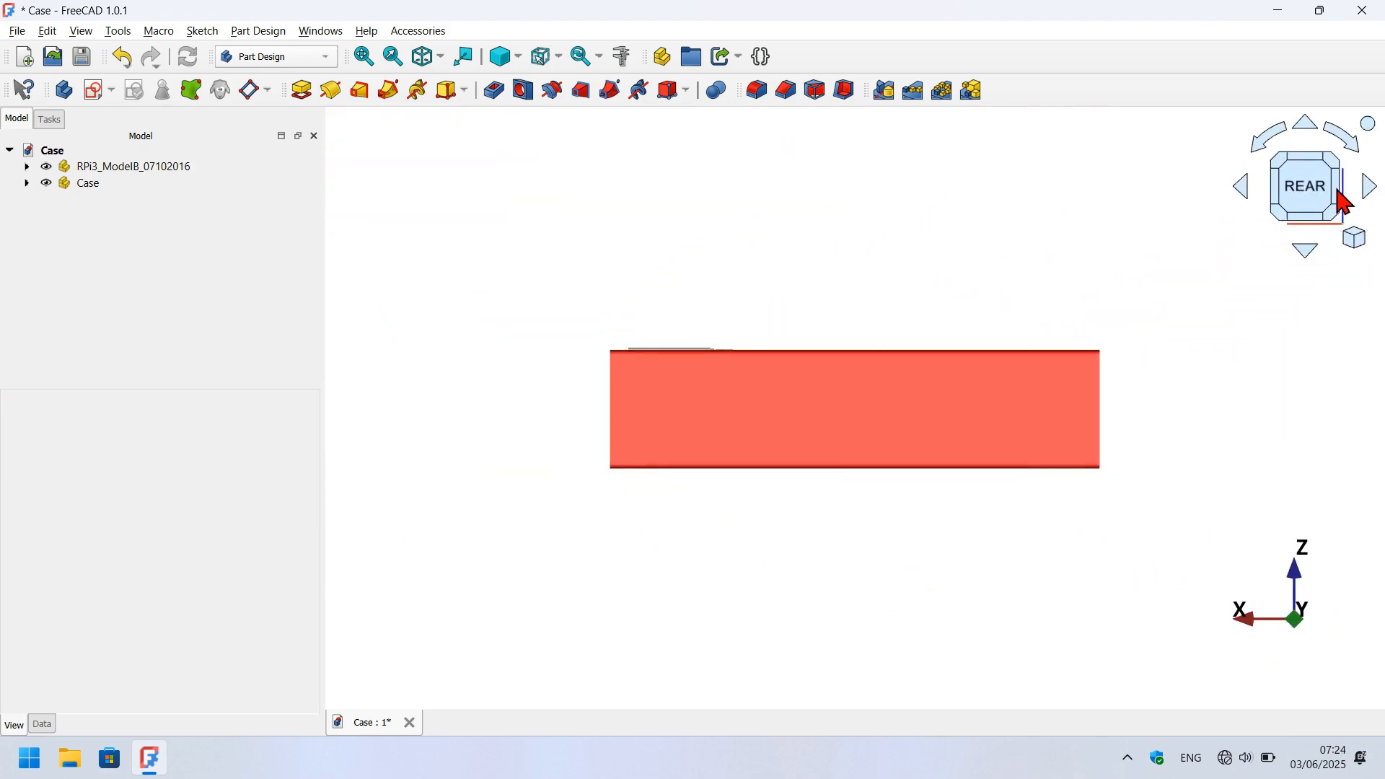
pyautogui.click(1303, 156)
pyautogui.click(1304, 156)
pyautogui.press('Home')
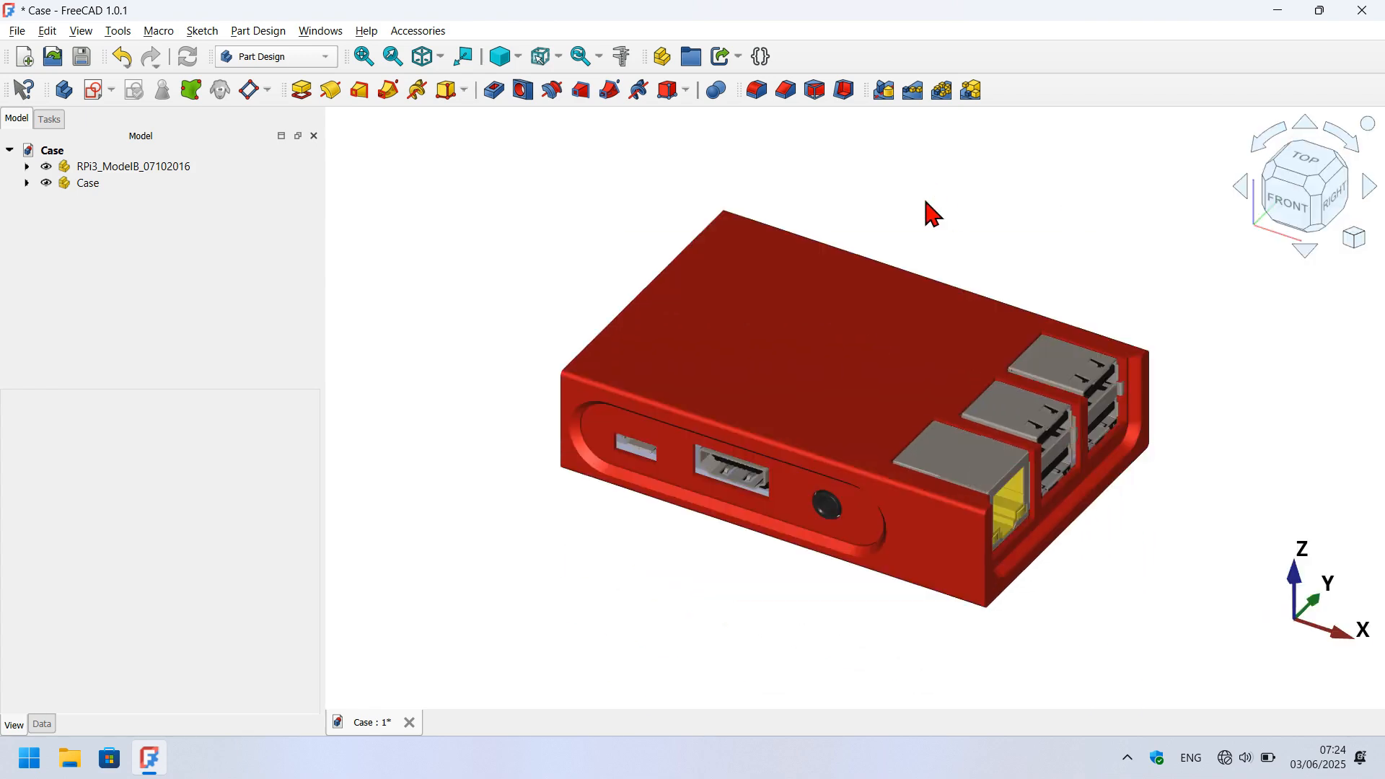
pyautogui.press('0')
pyautogui.moveTo(925, 202); pyautogui.dragTo(860, 202, button='middle')
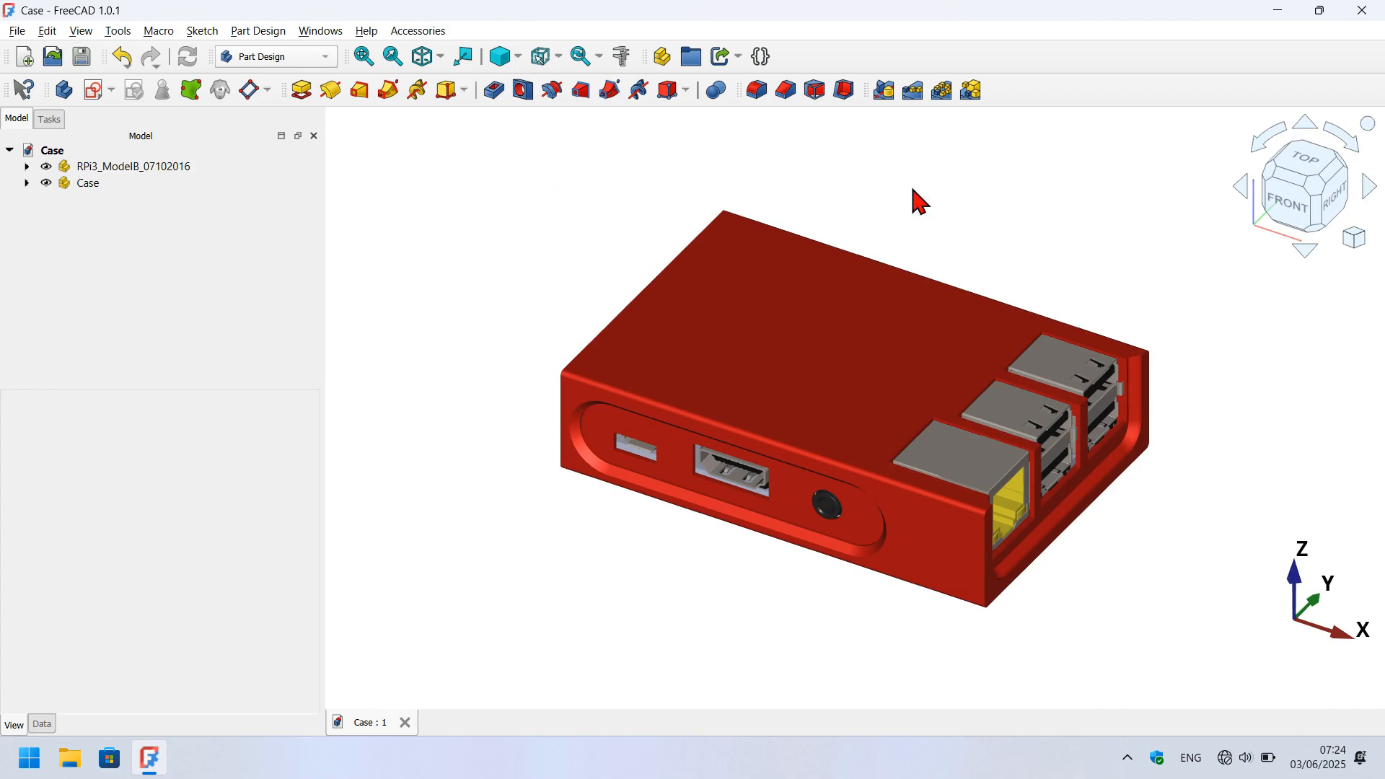
# Add a new group to the document and save the file.
pyautogui.click(691, 56)
pyautogui.click(81, 56)
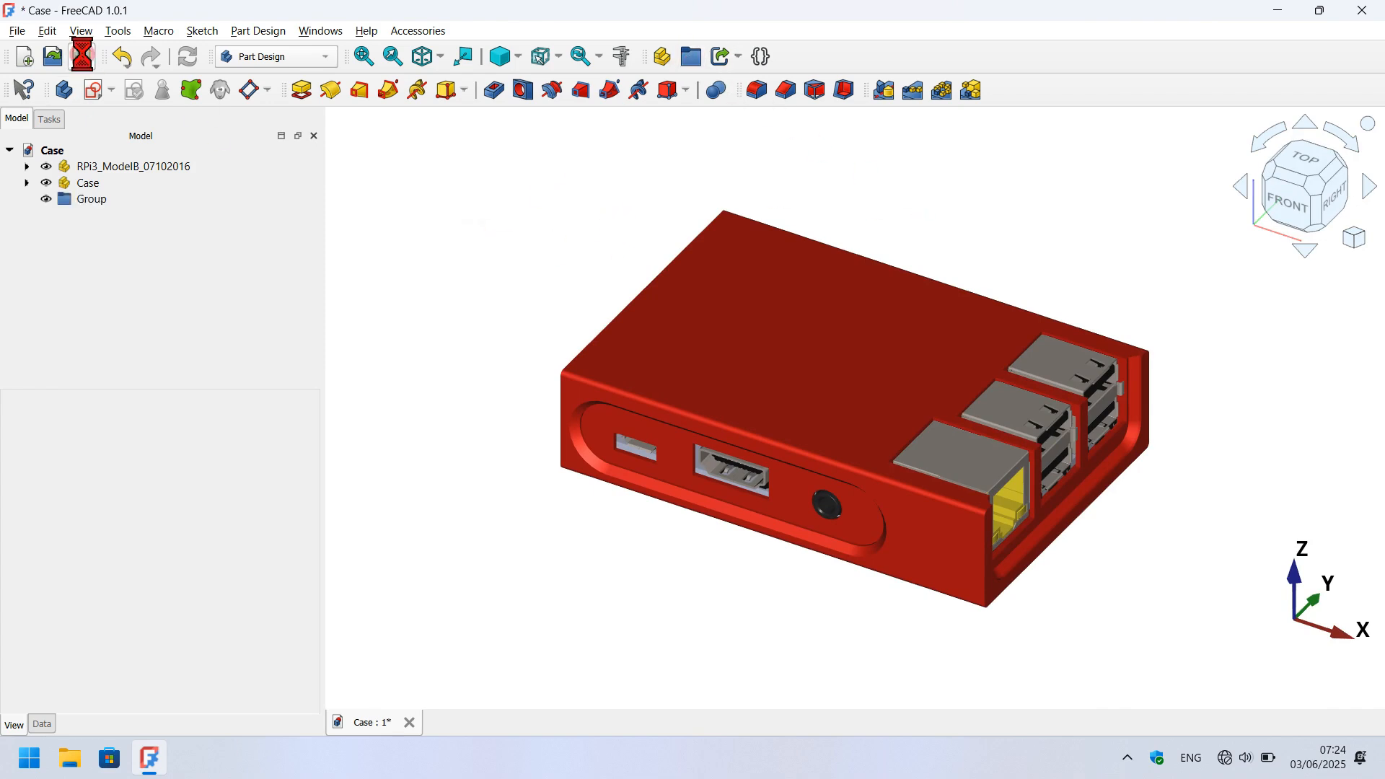